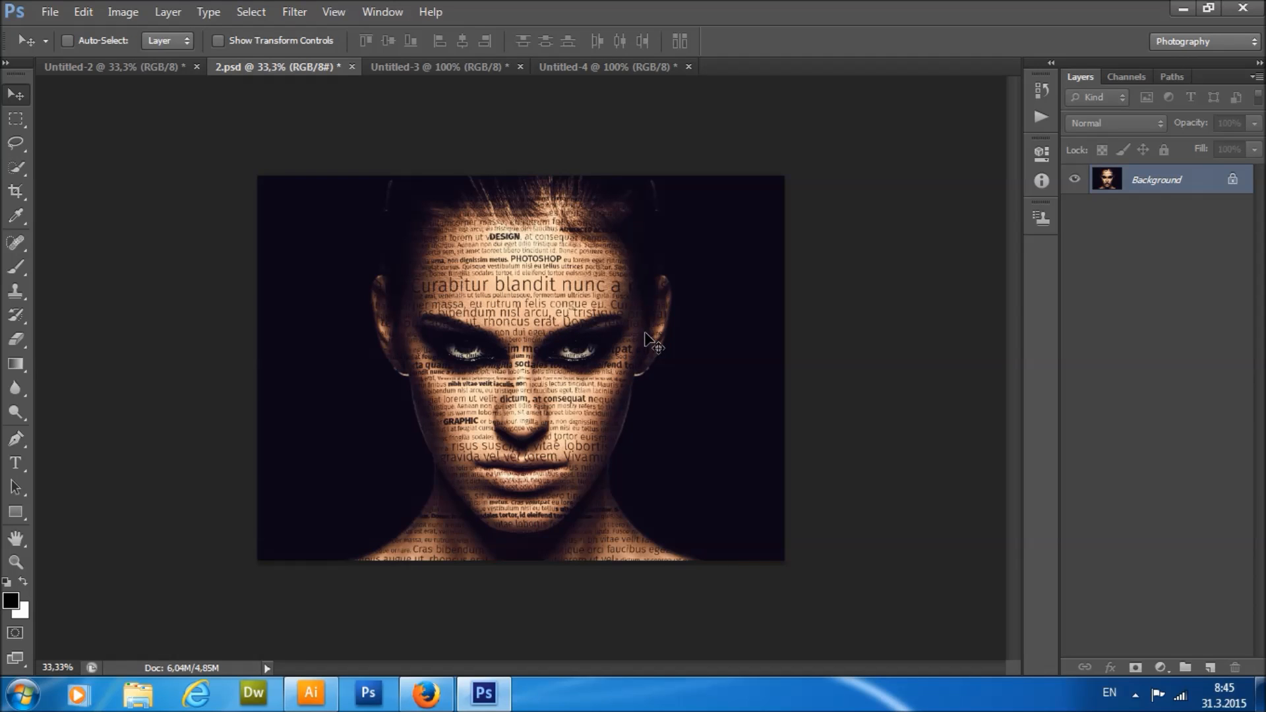
# View the Untitled-3 and Untitled-4 sample documents and close Untitled-4.
pyautogui.click(440, 67)
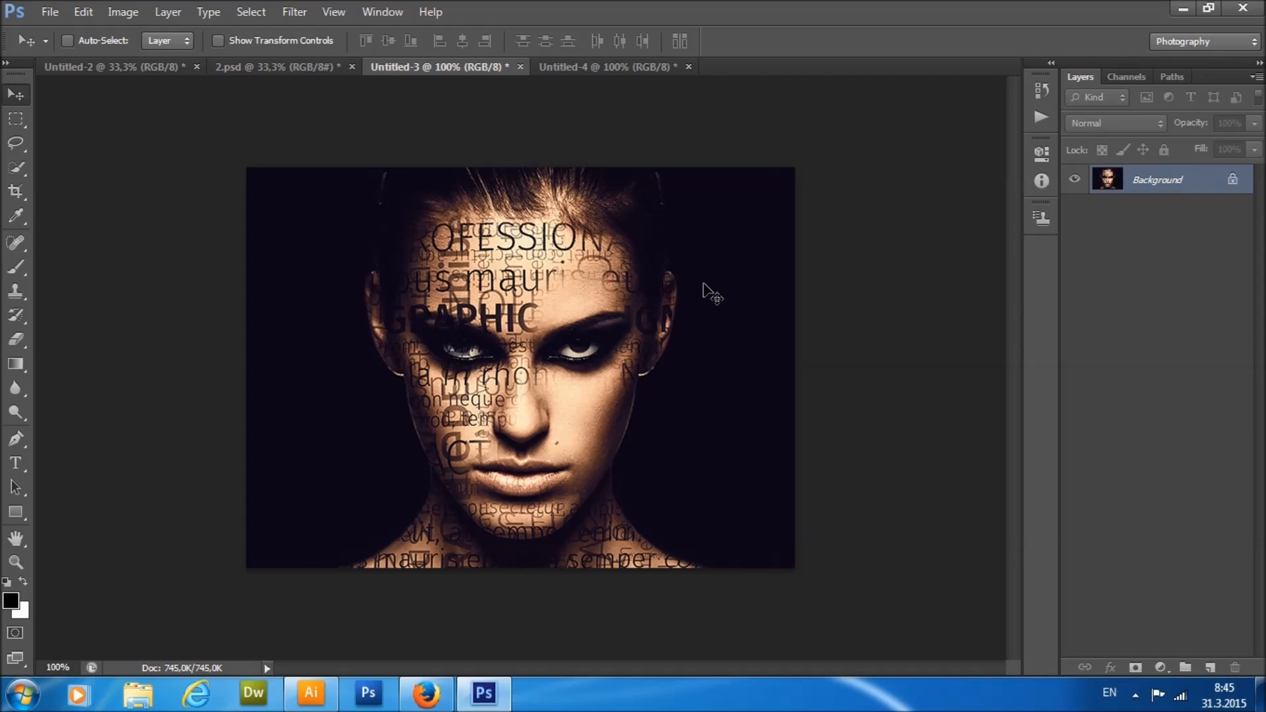
pyautogui.click(588, 68)
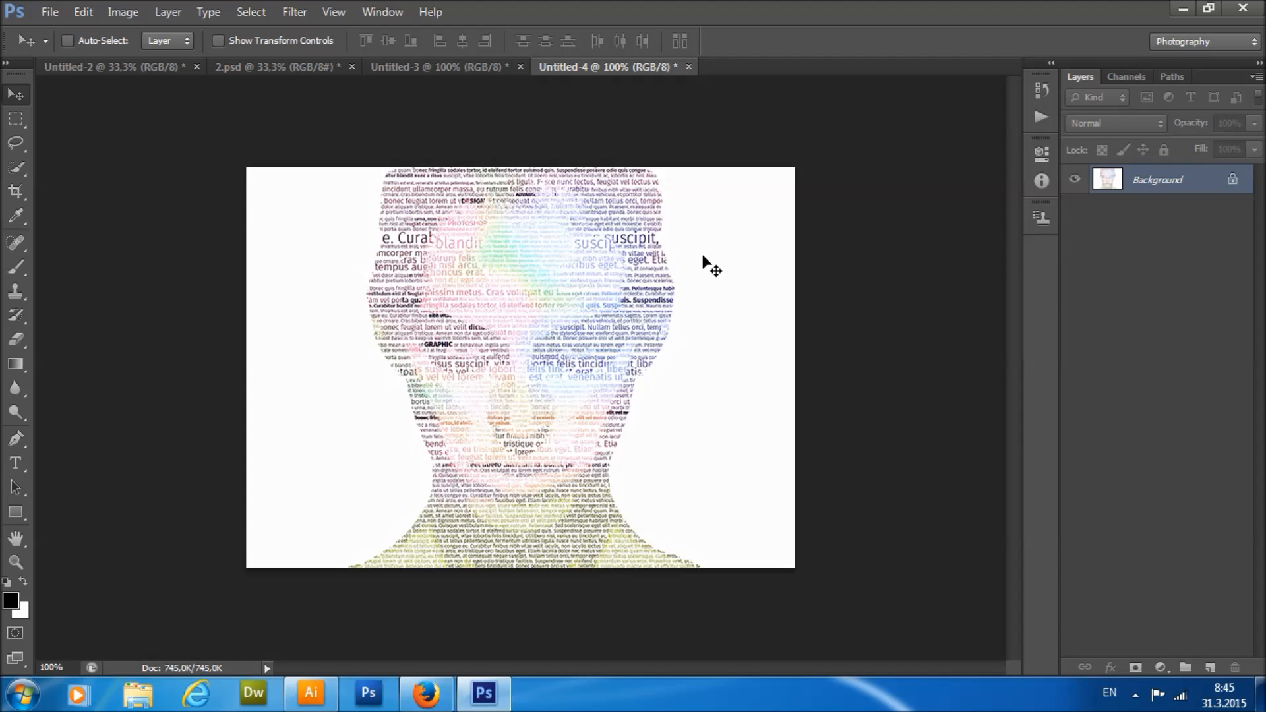
pyautogui.click(689, 66)
# Restore the floating document window to the workspace and close Untitled-3 and 2.psd without saving 2.psd.
pyautogui.moveTo(532, 65); pyautogui.dragTo(521, 66)
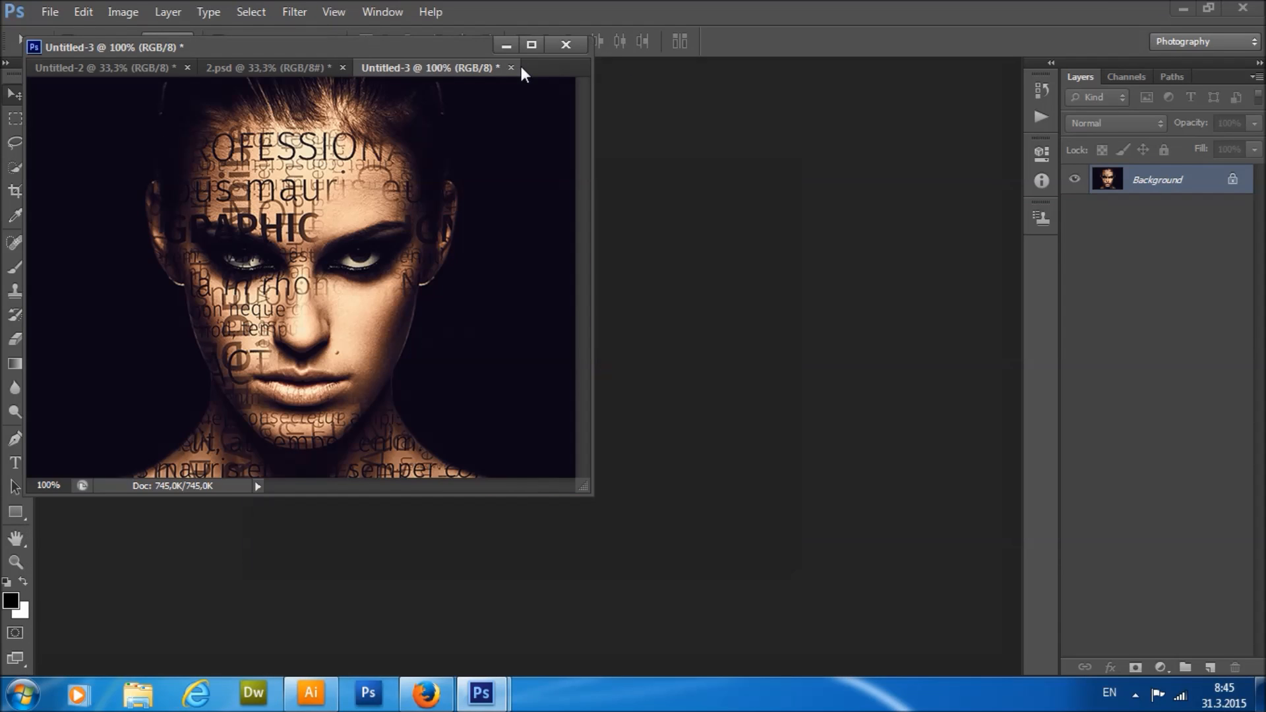
pyautogui.doubleClick(473, 45)
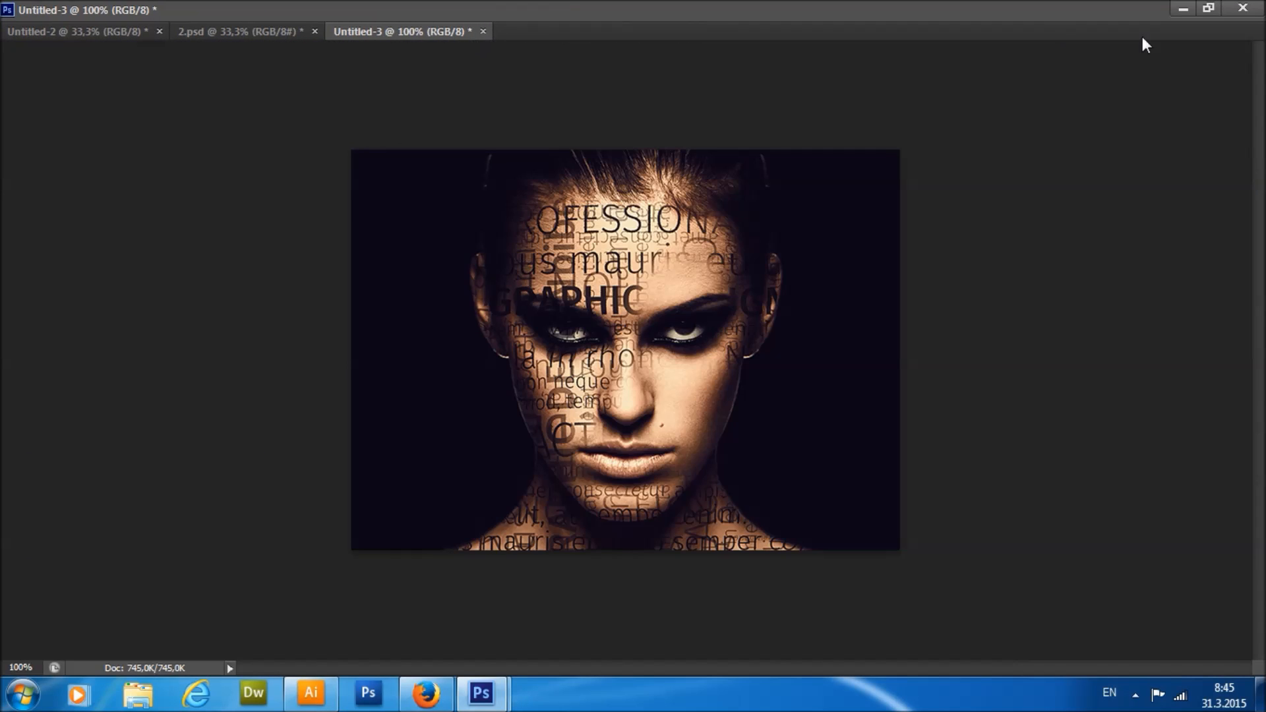
pyautogui.click(1209, 8)
pyautogui.moveTo(464, 49); pyautogui.dragTo(554, 61)
pyautogui.click(519, 66)
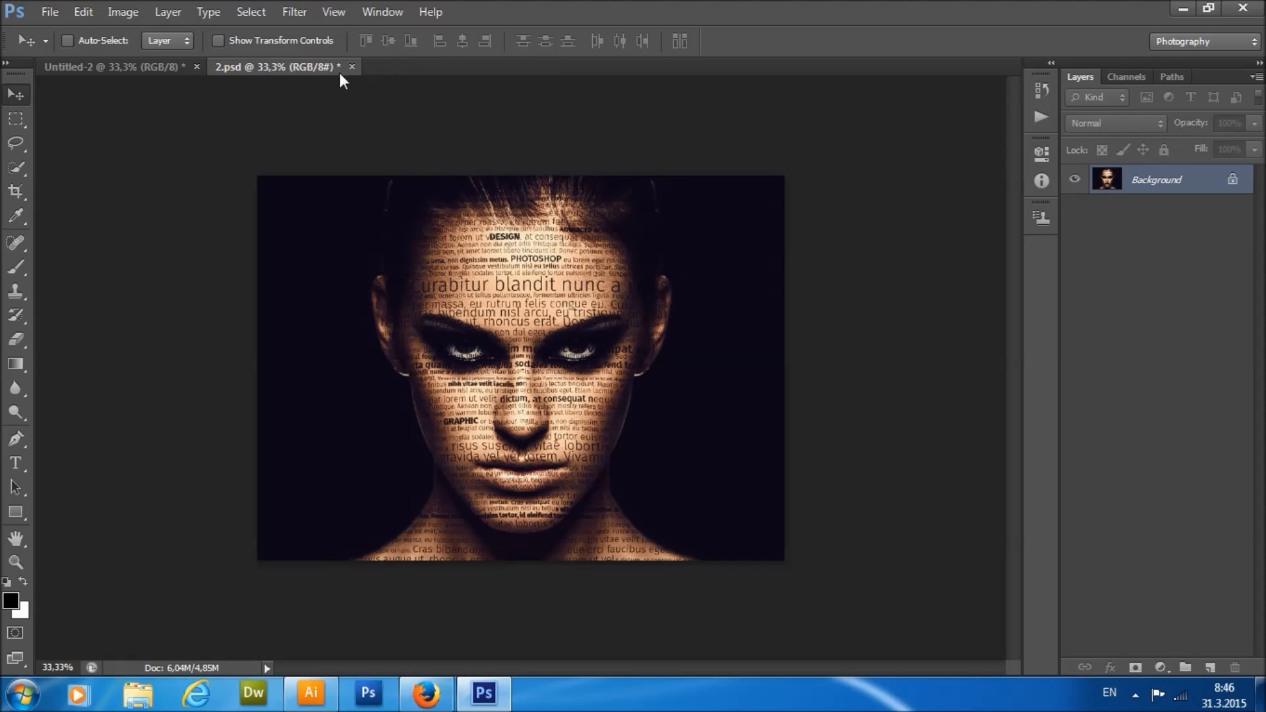
pyautogui.moveTo(350, 66); pyautogui.dragTo(548, 313)
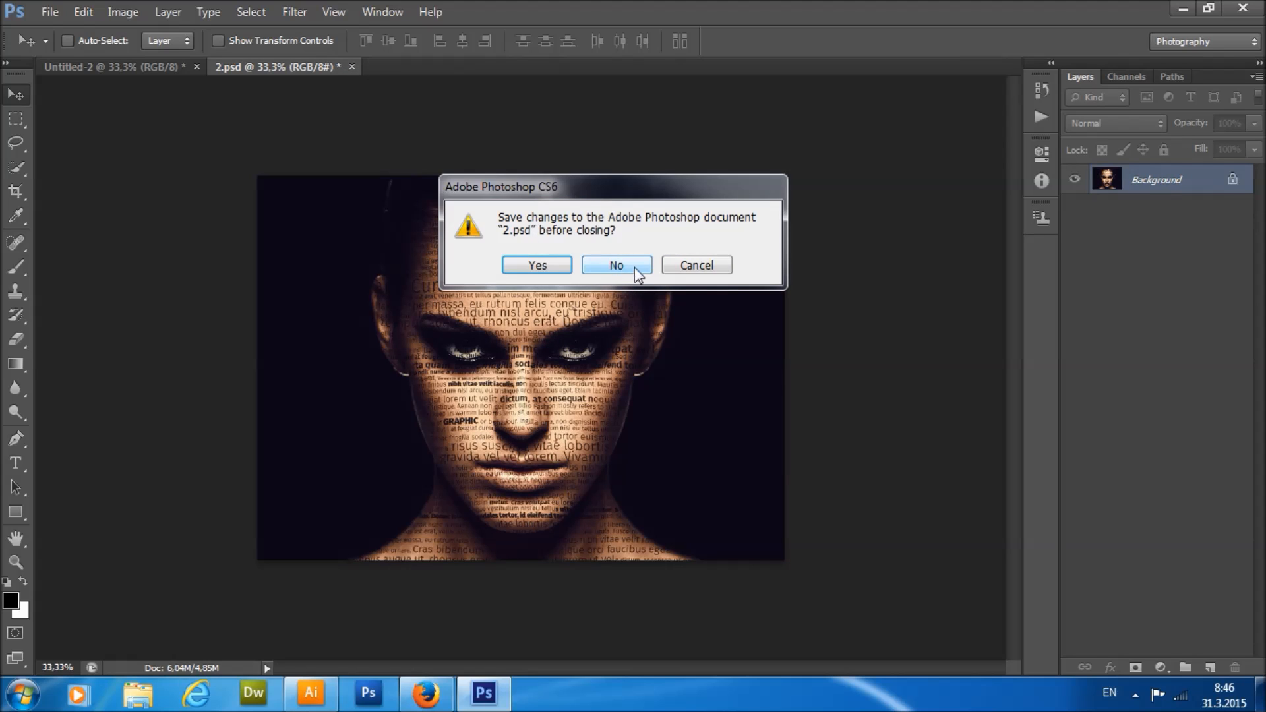
pyautogui.click(634, 270)
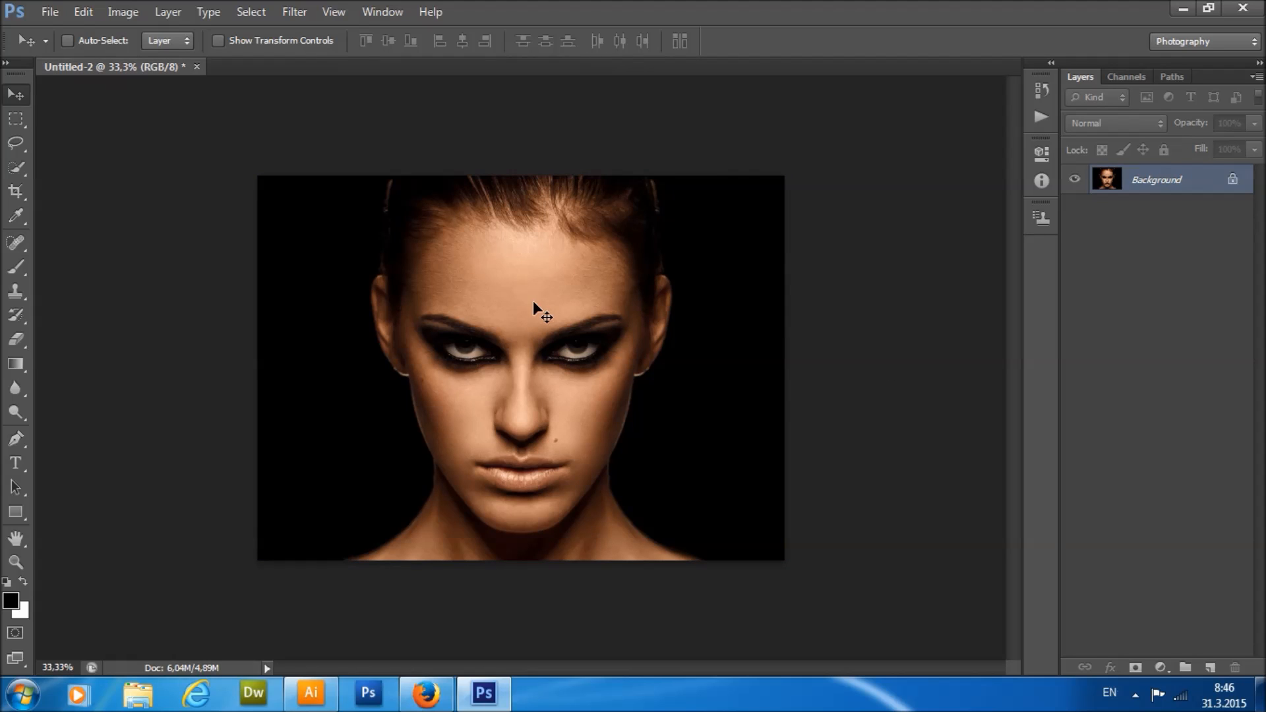
pyautogui.click(43, 13)
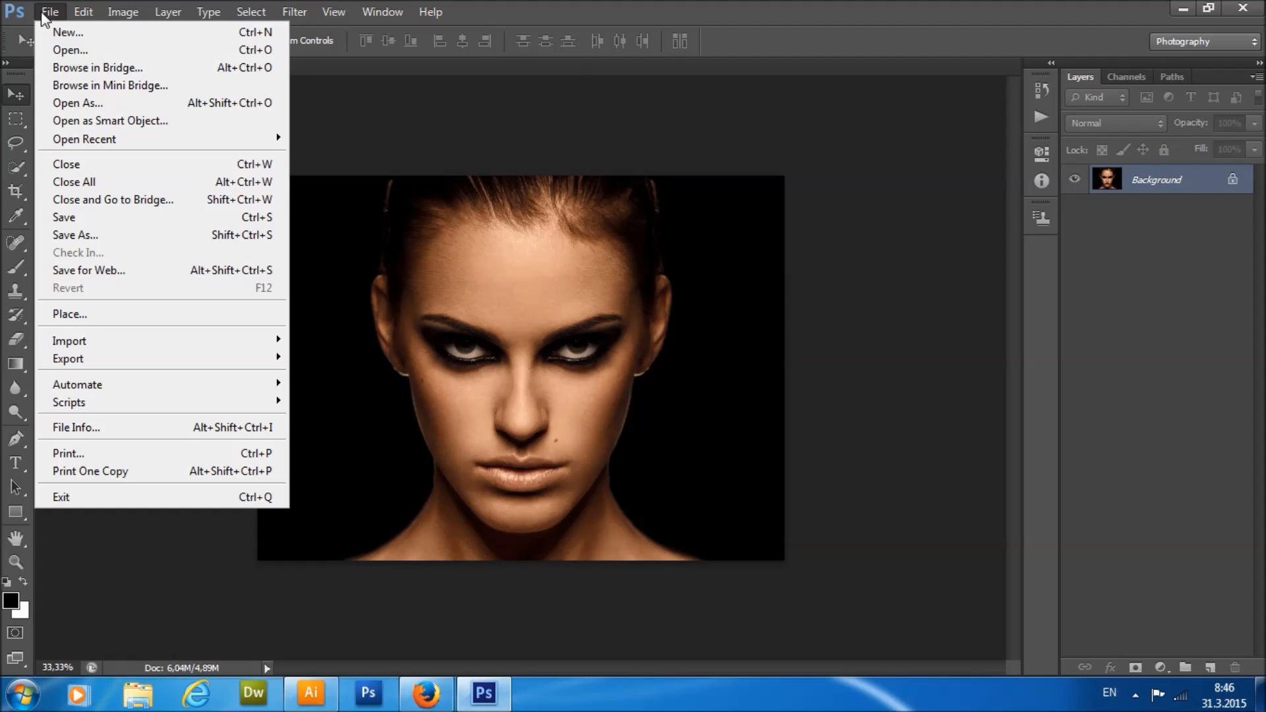
pyautogui.click(168, 52)
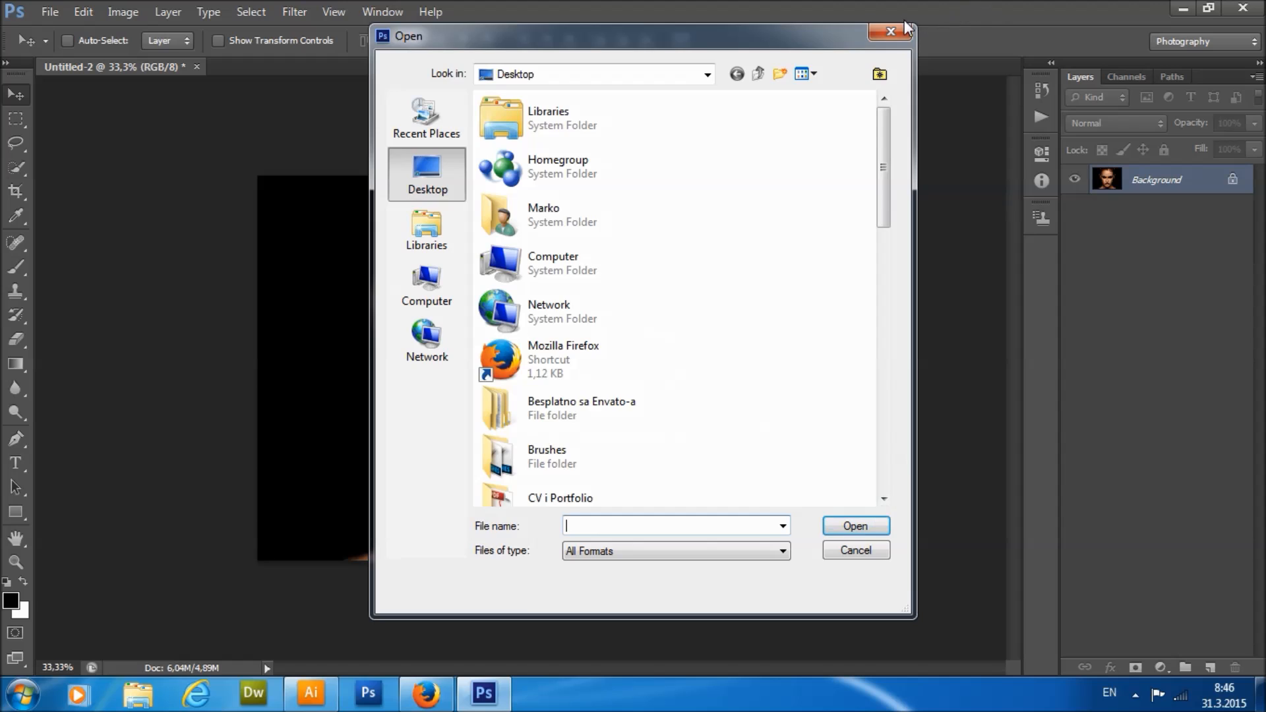
pyautogui.click(892, 31)
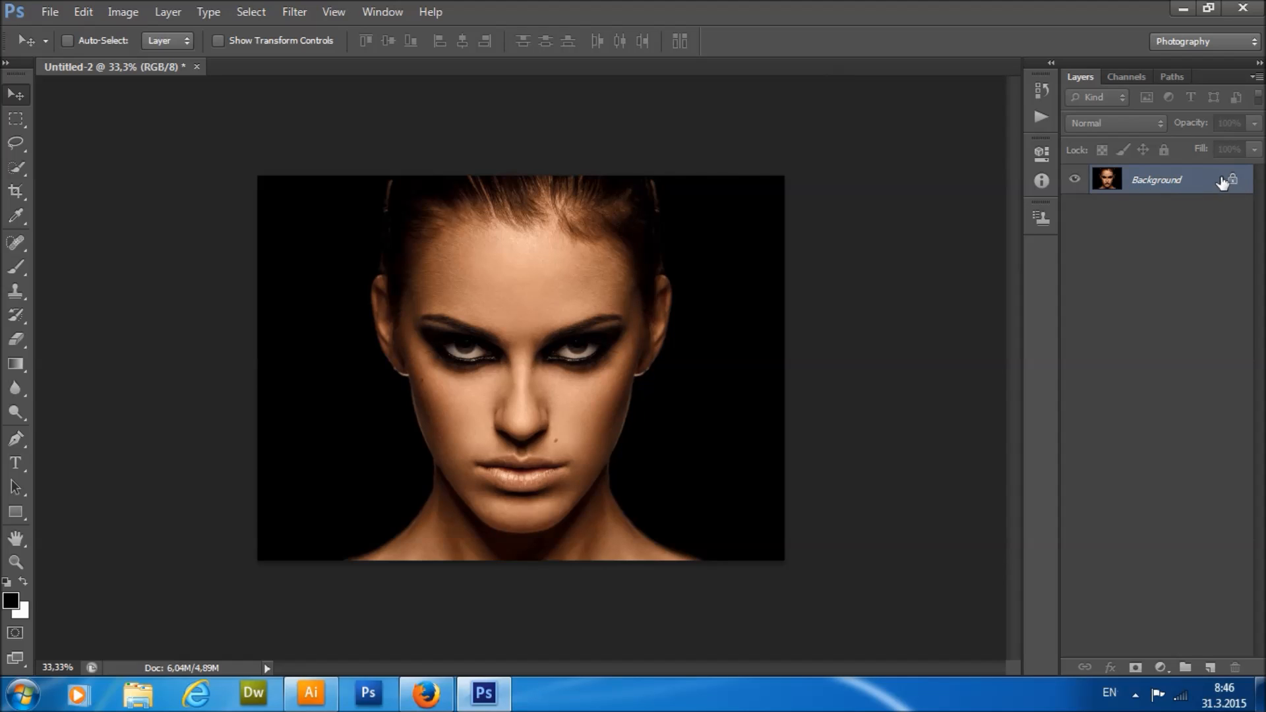
# Convert the Background of Untitled-2 to a regular layer and turn it back into a Background.
pyautogui.doubleClick(1204, 187)
pyautogui.press('Return')
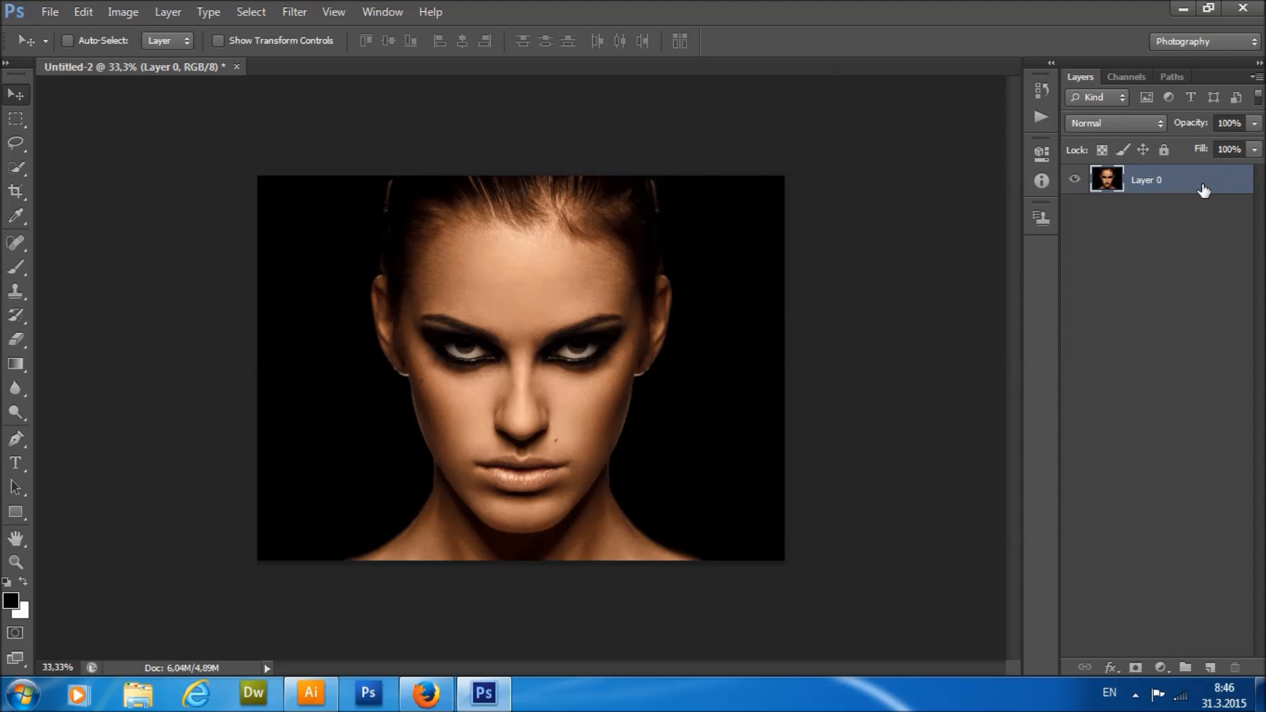
pyautogui.click(167, 12)
pyautogui.moveTo(198, 32)
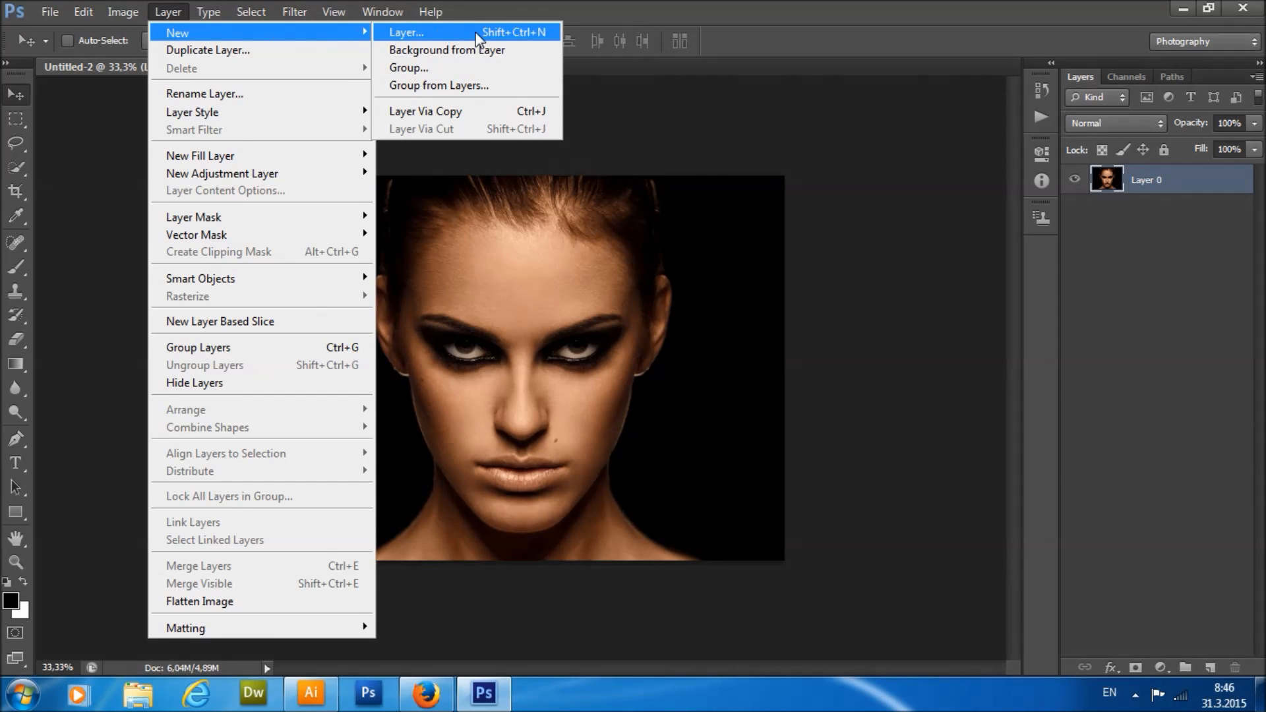
pyautogui.click(543, 52)
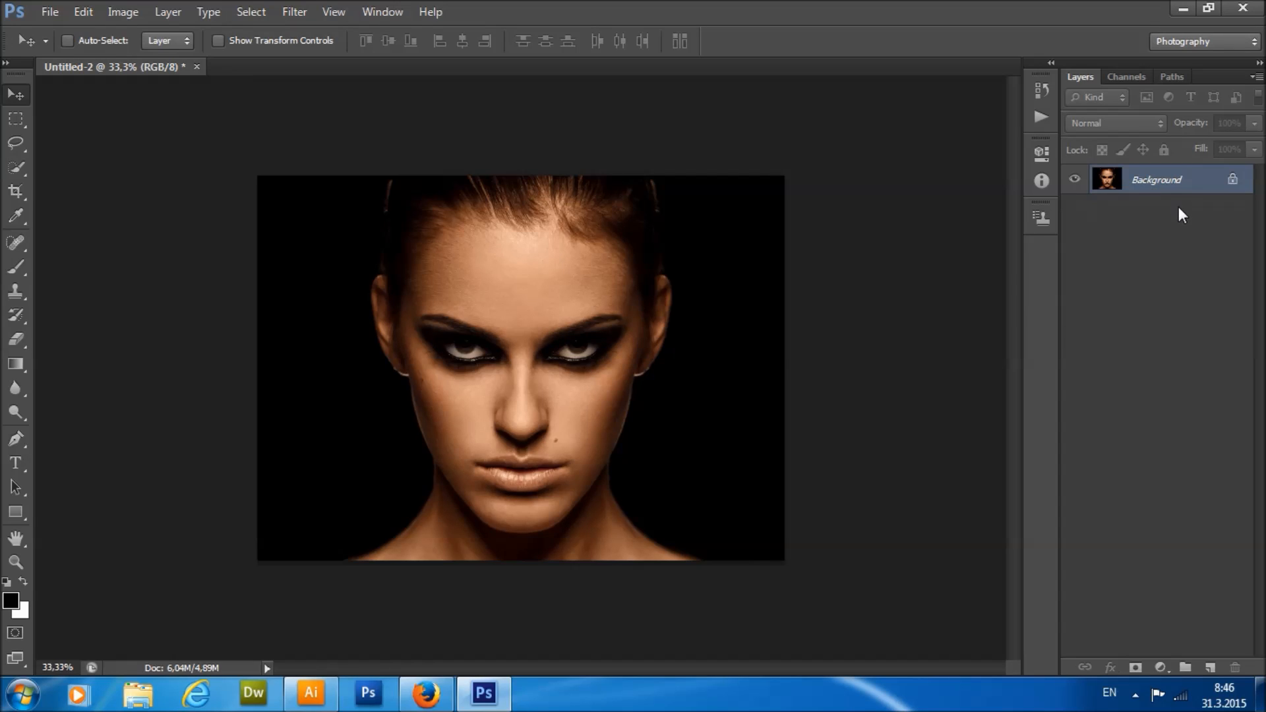
# Check the photo's color mode and bit depth, and its pixel dimensions and resolution in Image Size.
pyautogui.click(124, 12)
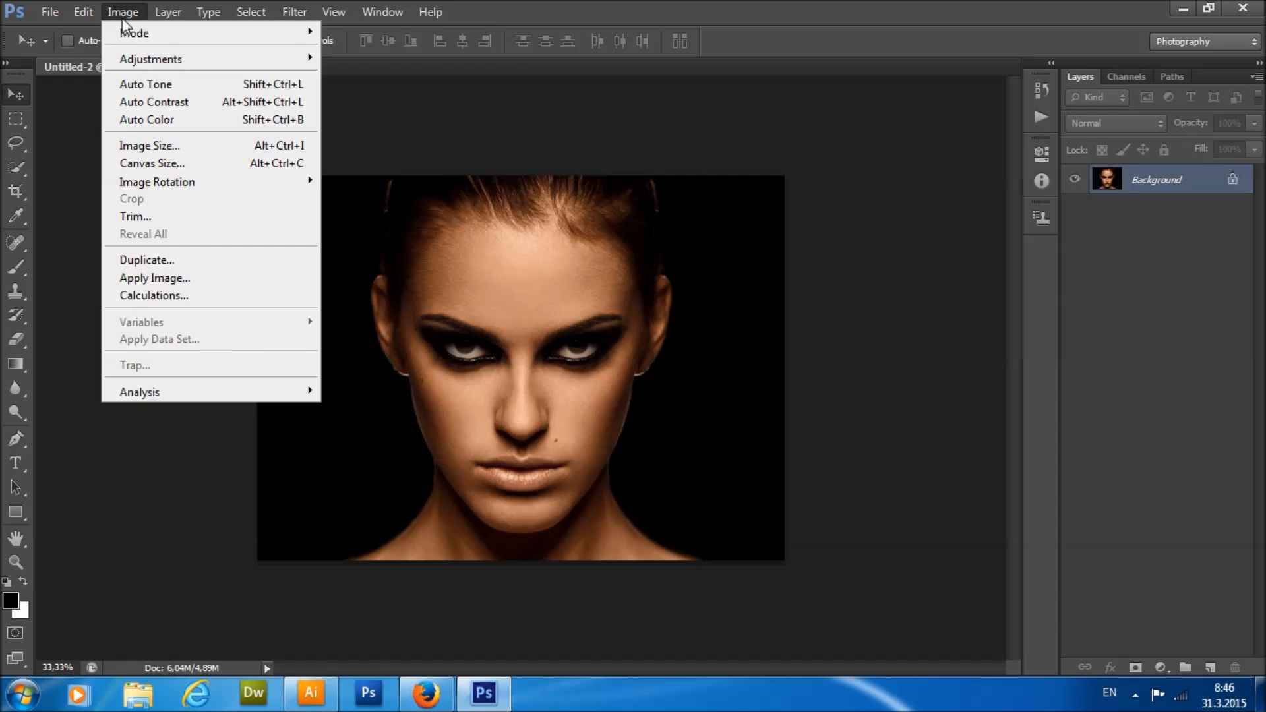
pyautogui.moveTo(135, 33)
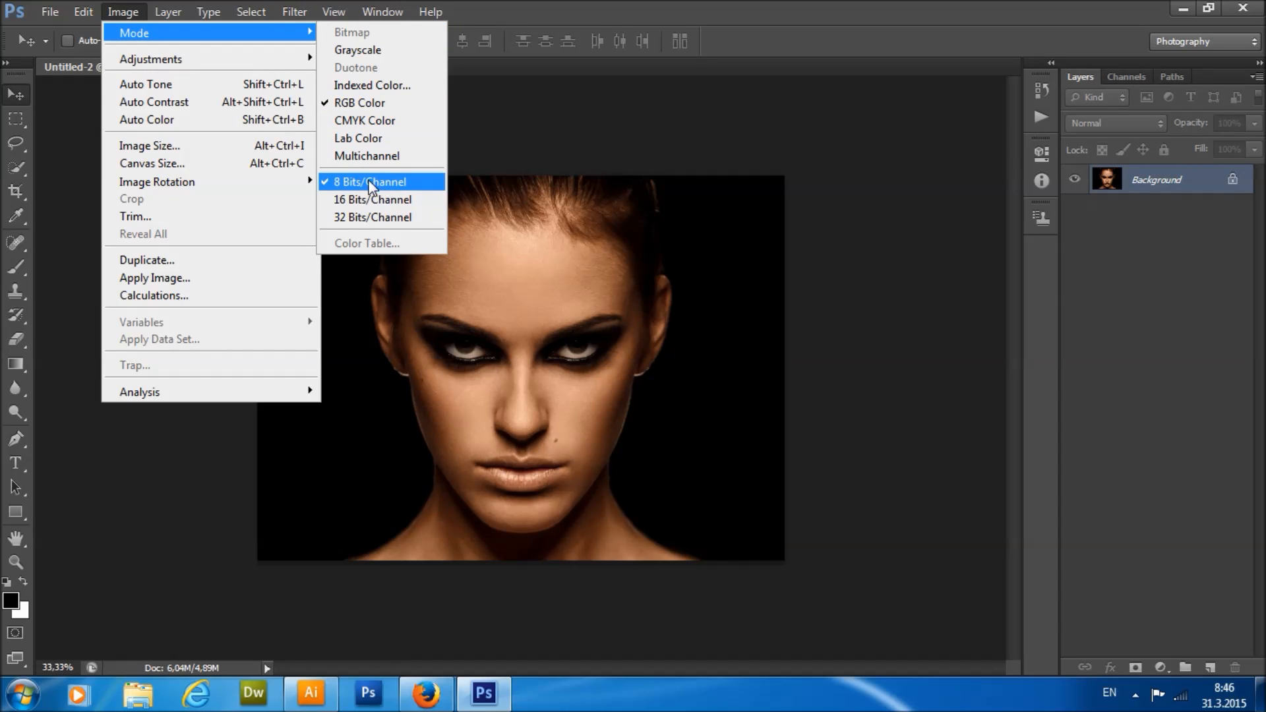
pyautogui.click(233, 145)
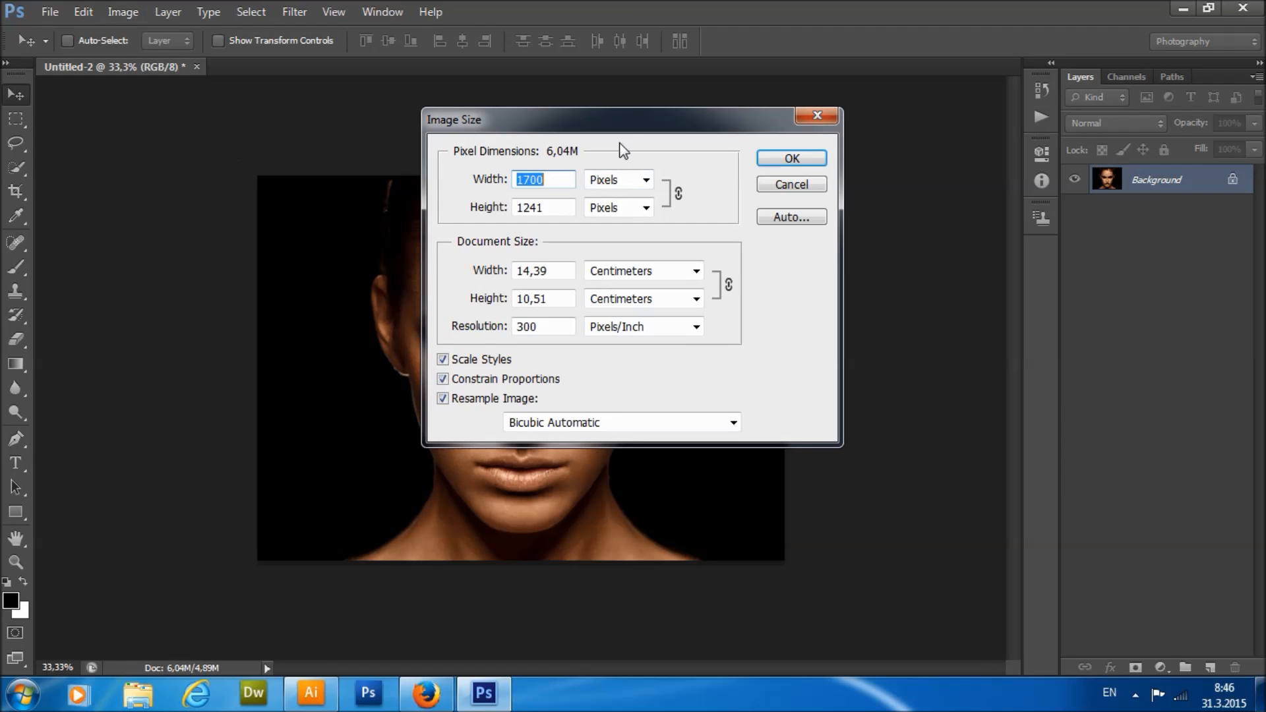
pyautogui.moveTo(618, 126); pyautogui.dragTo(768, 126)
pyautogui.doubleClick(670, 326)
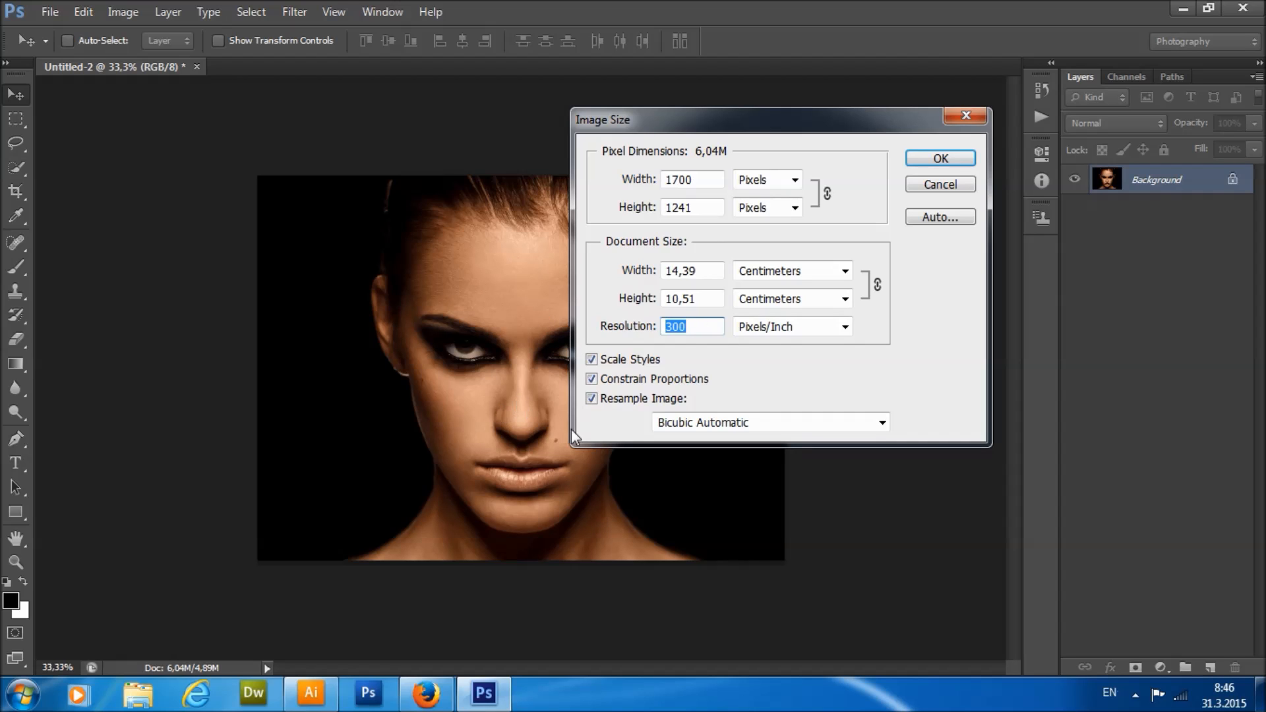
pyautogui.moveTo(651, 326)
pyautogui.mouseDown()
pyautogui.moveTo(594, 326)
pyautogui.moveTo(652, 326)
pyautogui.mouseUp()
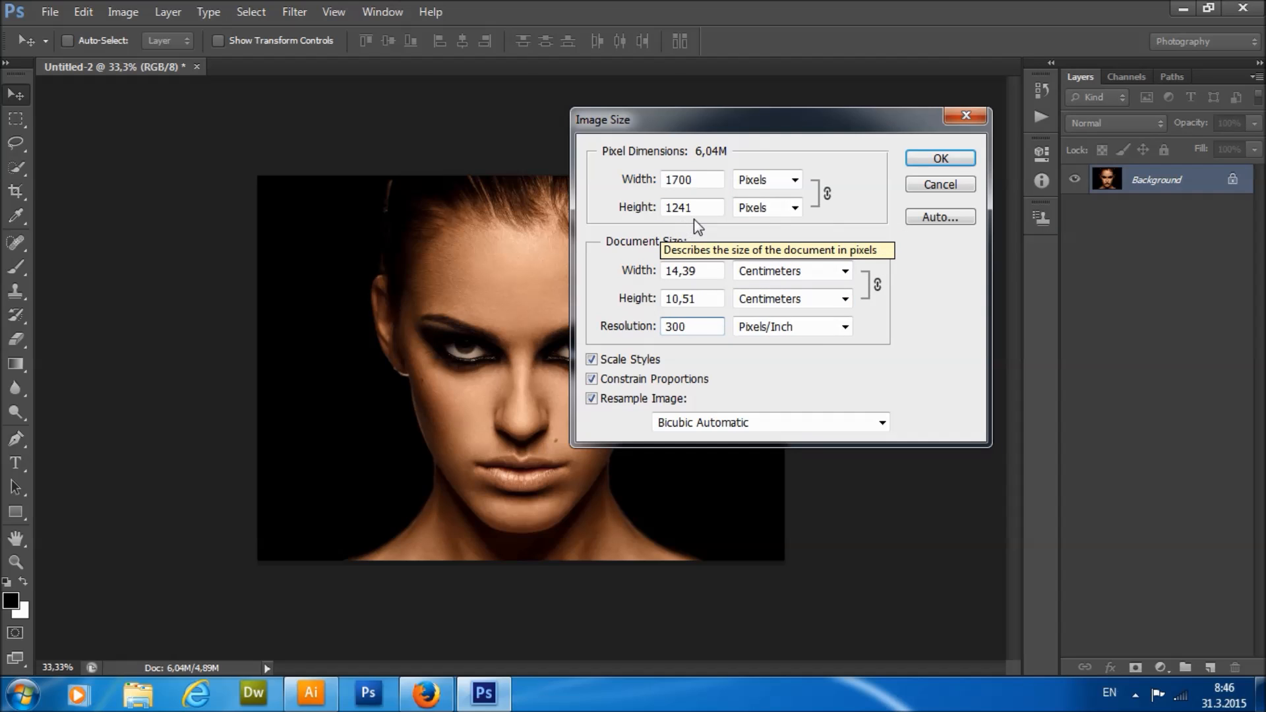
pyautogui.click(691, 181)
pyautogui.press('Tab')
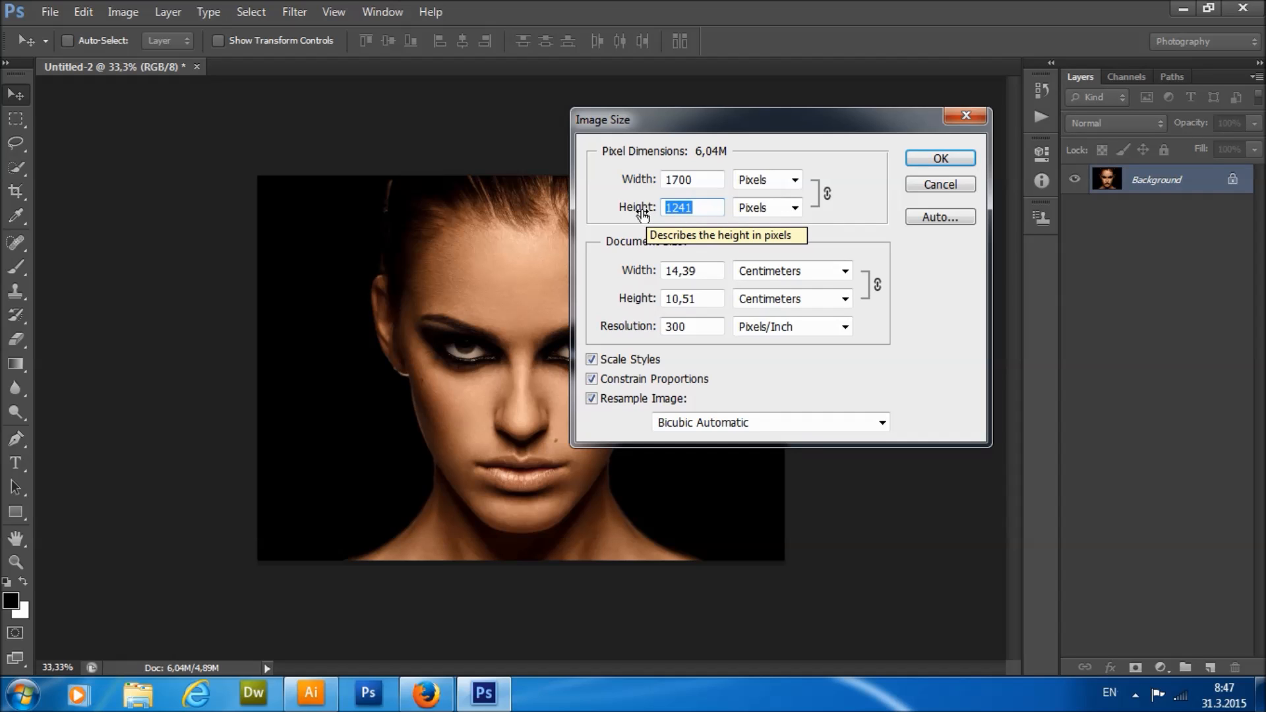
pyautogui.click(927, 159)
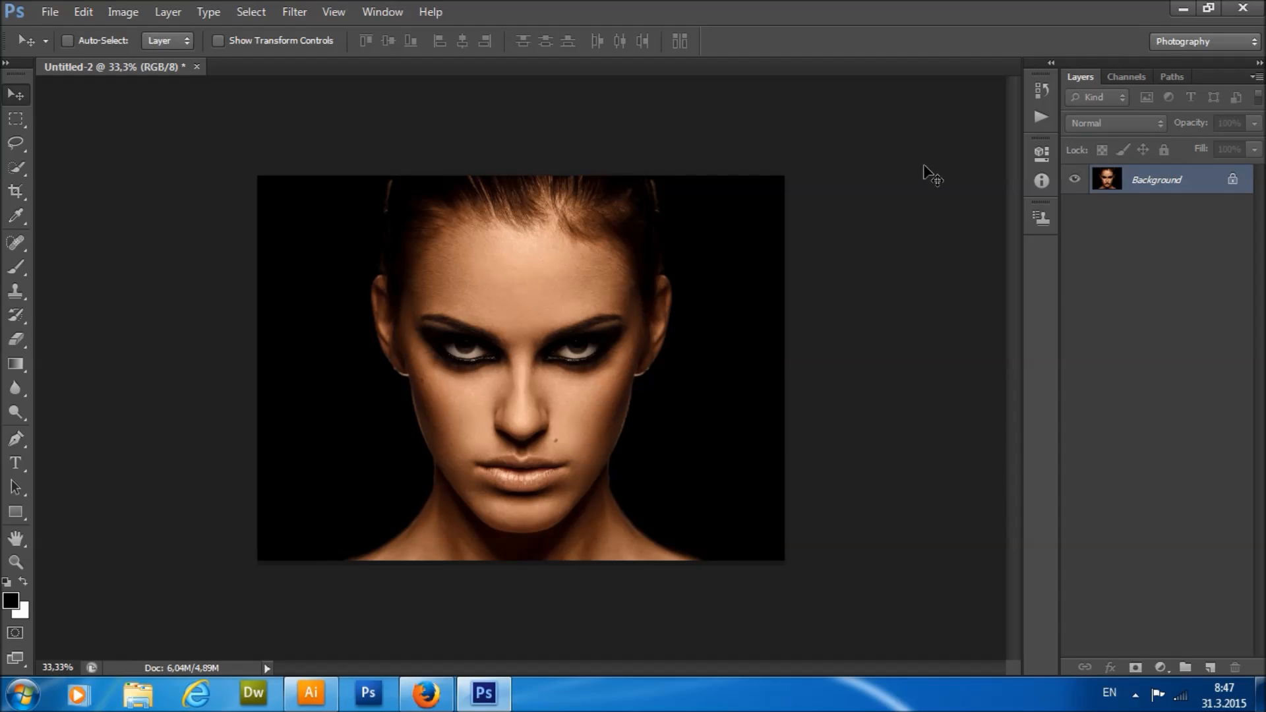
# Load the Typography action file from the desktop and select the Typography action inside its set.
pyautogui.click(393, 18)
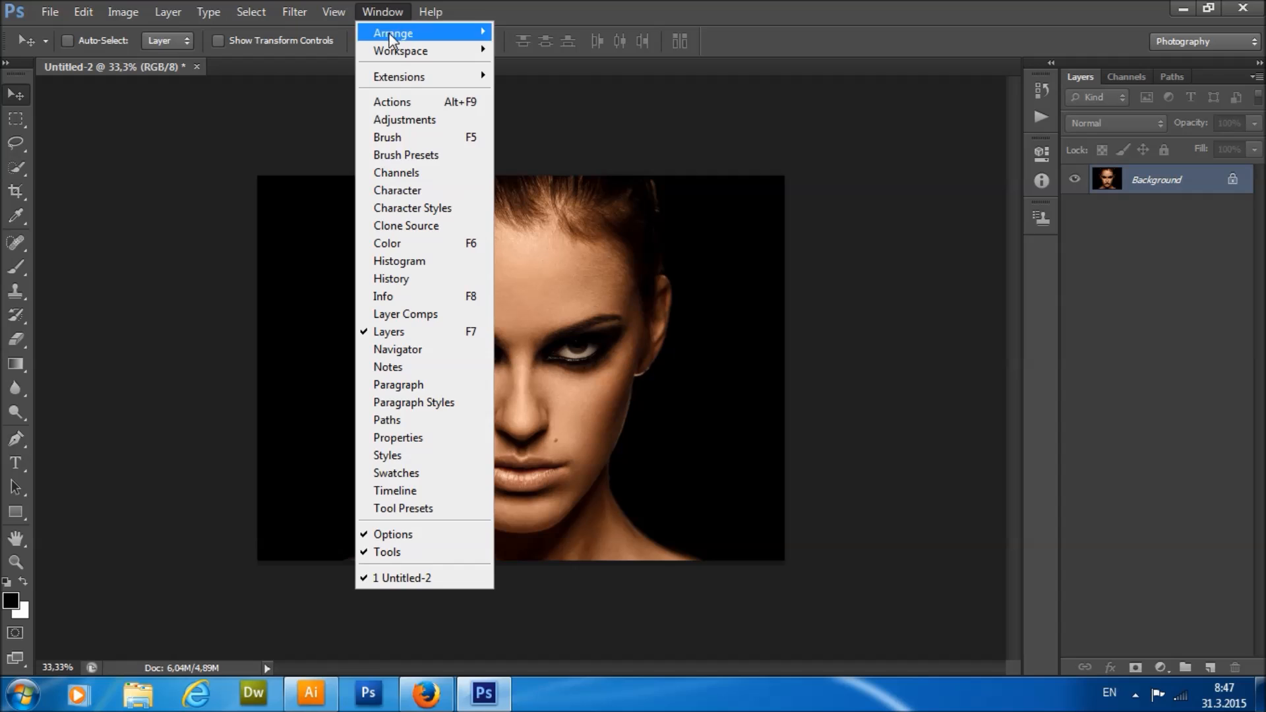
pyautogui.click(426, 99)
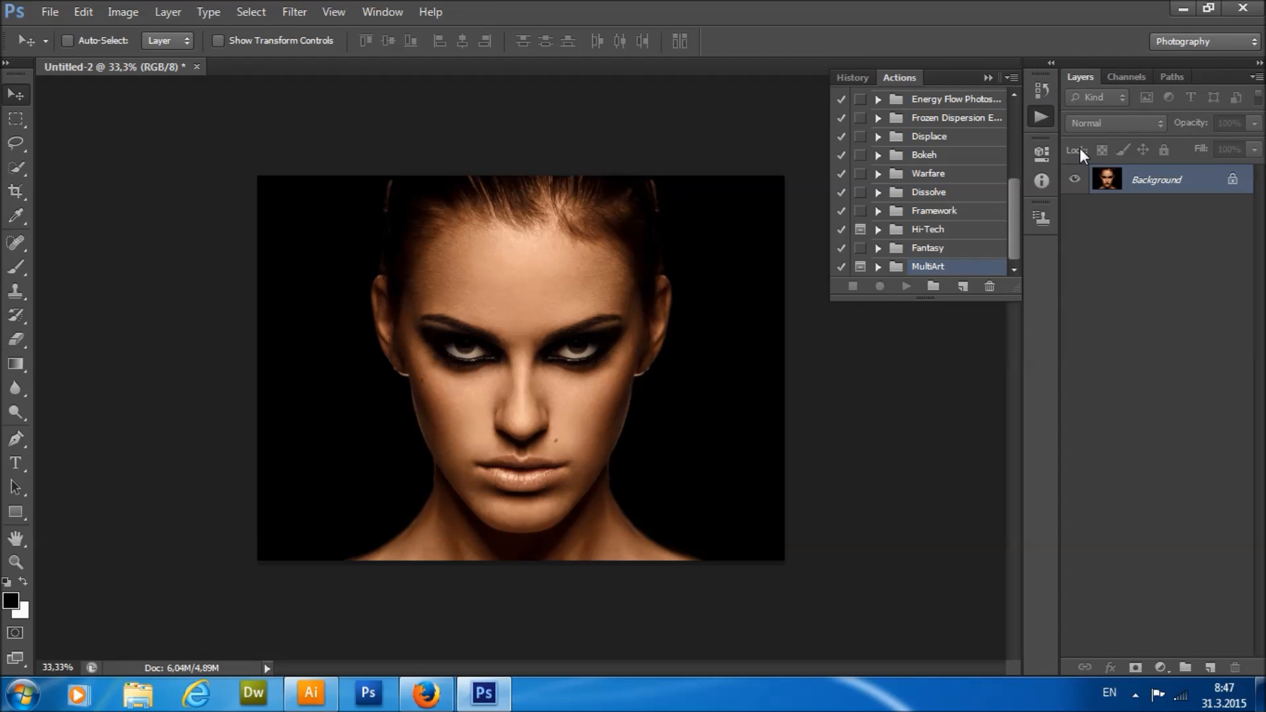
pyautogui.click(1012, 77)
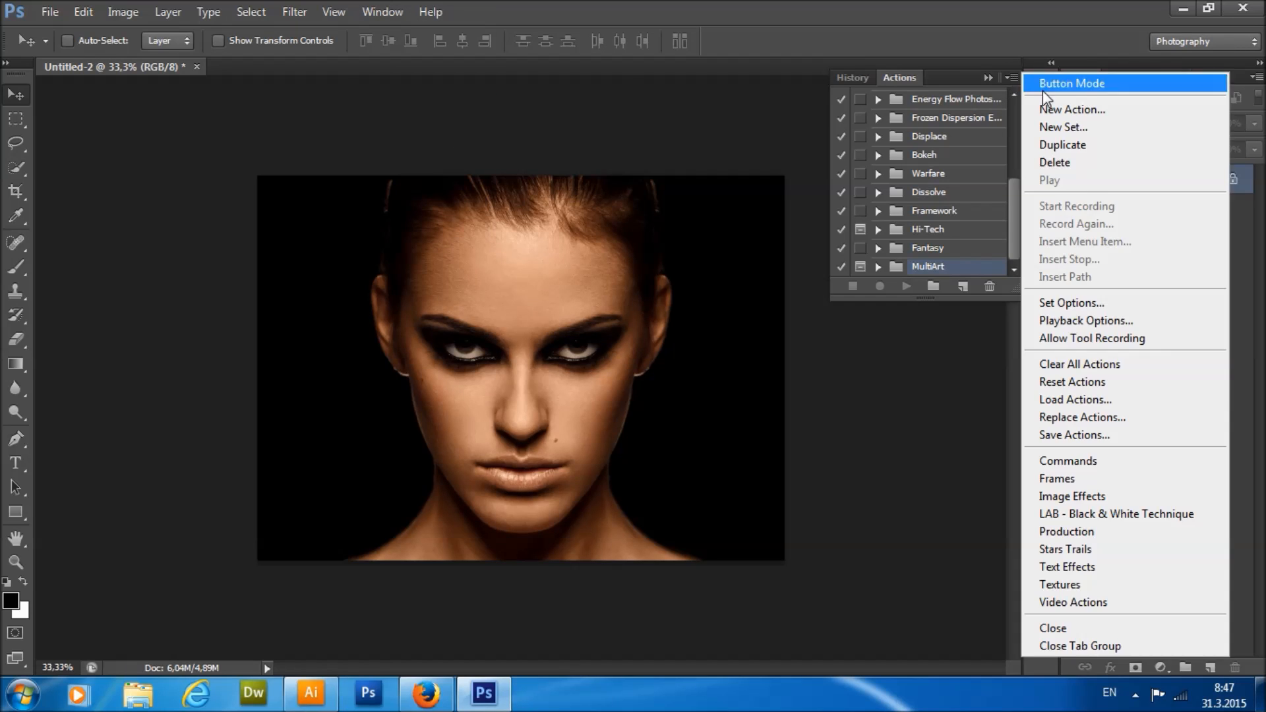
pyautogui.click(1075, 400)
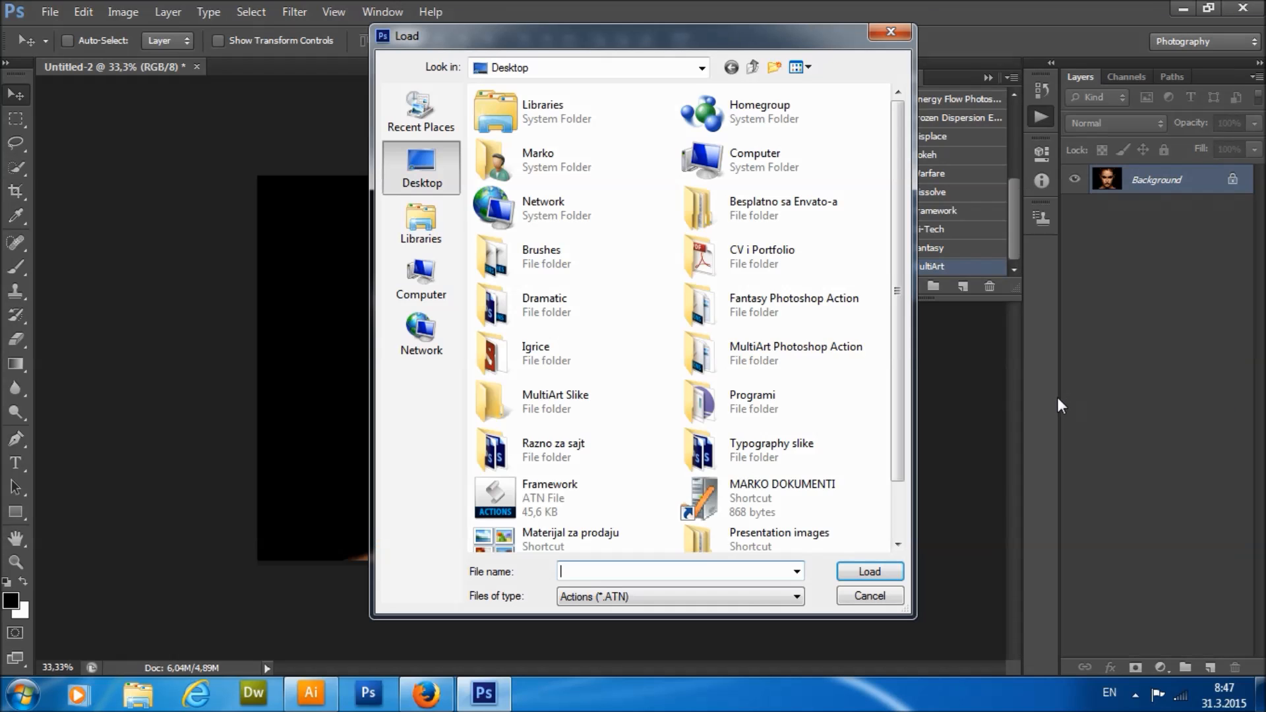
pyautogui.click(827, 394)
pyautogui.scroll(-1, 808, 406)
pyautogui.click(546, 528)
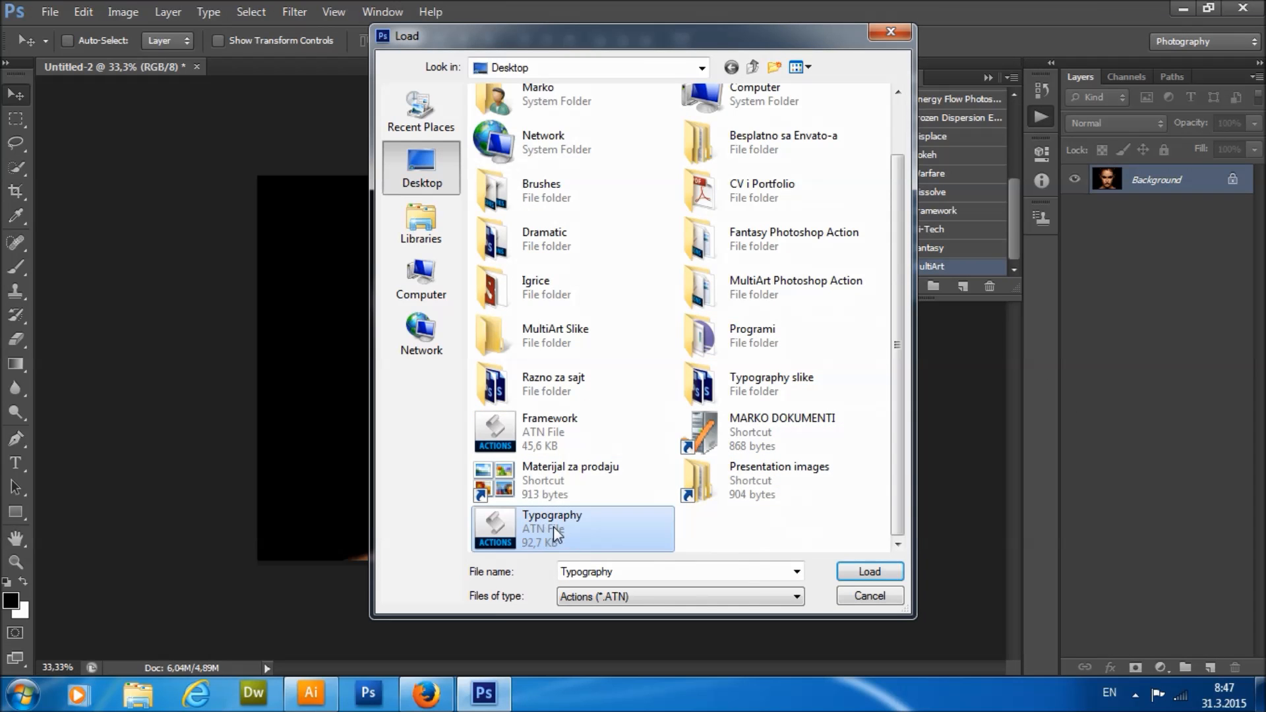
pyautogui.click(891, 572)
pyautogui.click(878, 267)
pyautogui.click(942, 268)
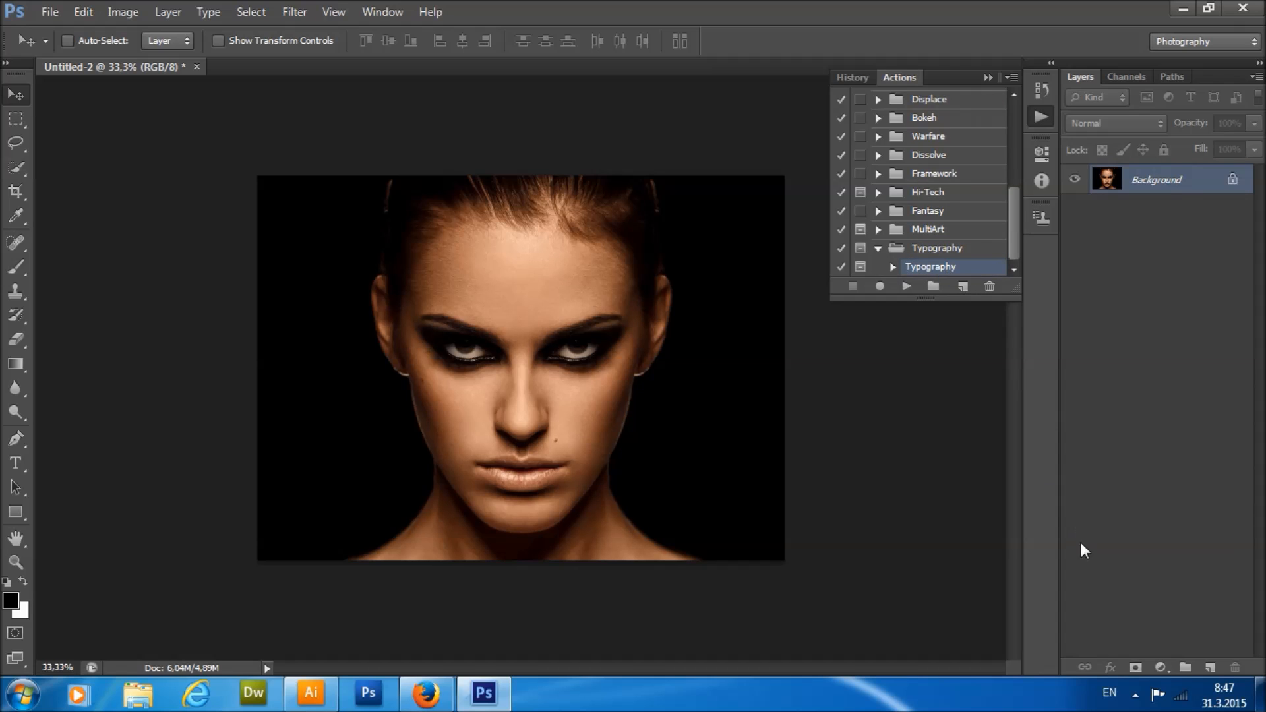
# Create a new layer above the Background and name it "brush".
pyautogui.click(1211, 667)
pyautogui.doubleClick(1158, 181)
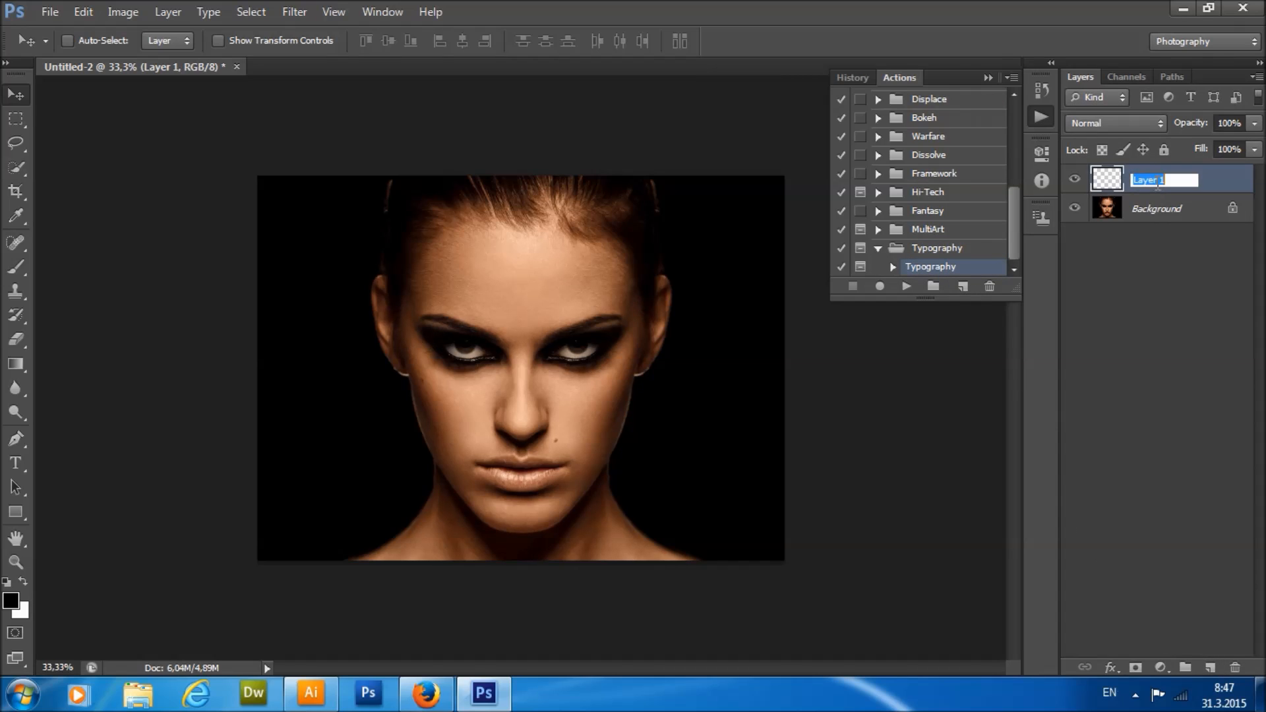
pyautogui.write('brush')
pyautogui.press('Return')
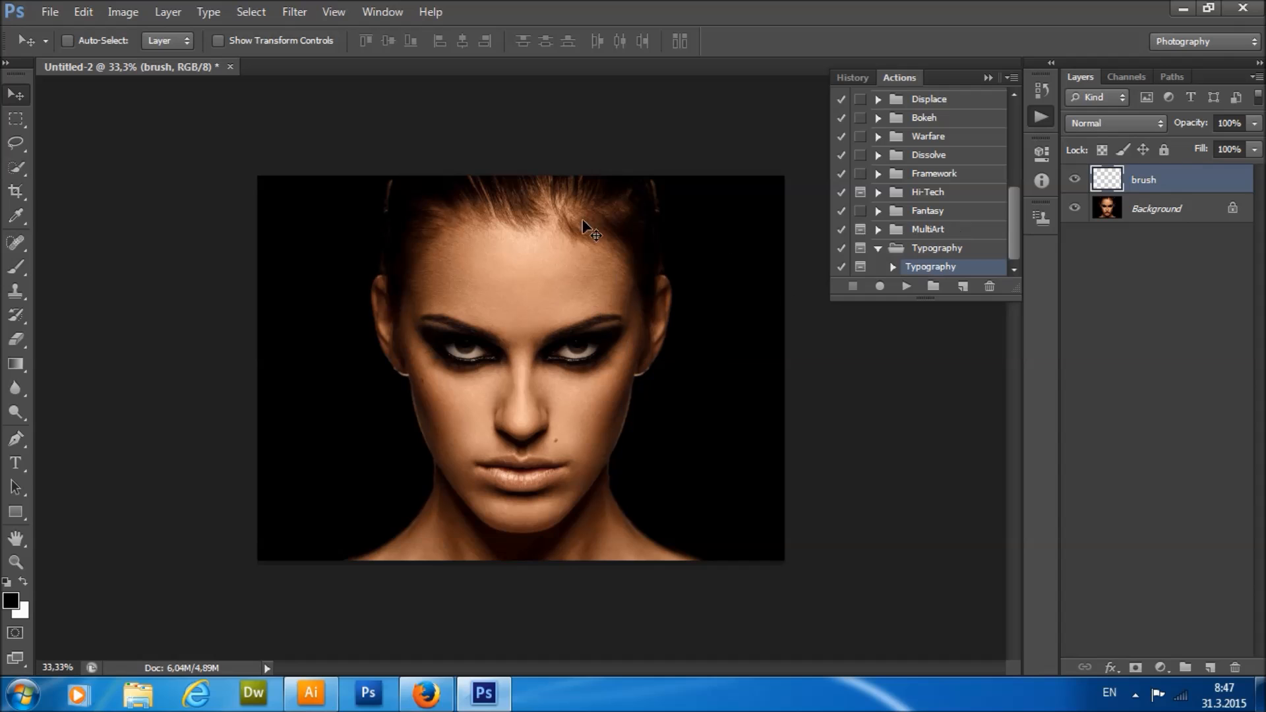
# Activate the Brush tool, reduce the soft round brush's size and set the foreground color to bright red.
pyautogui.click(16, 267)
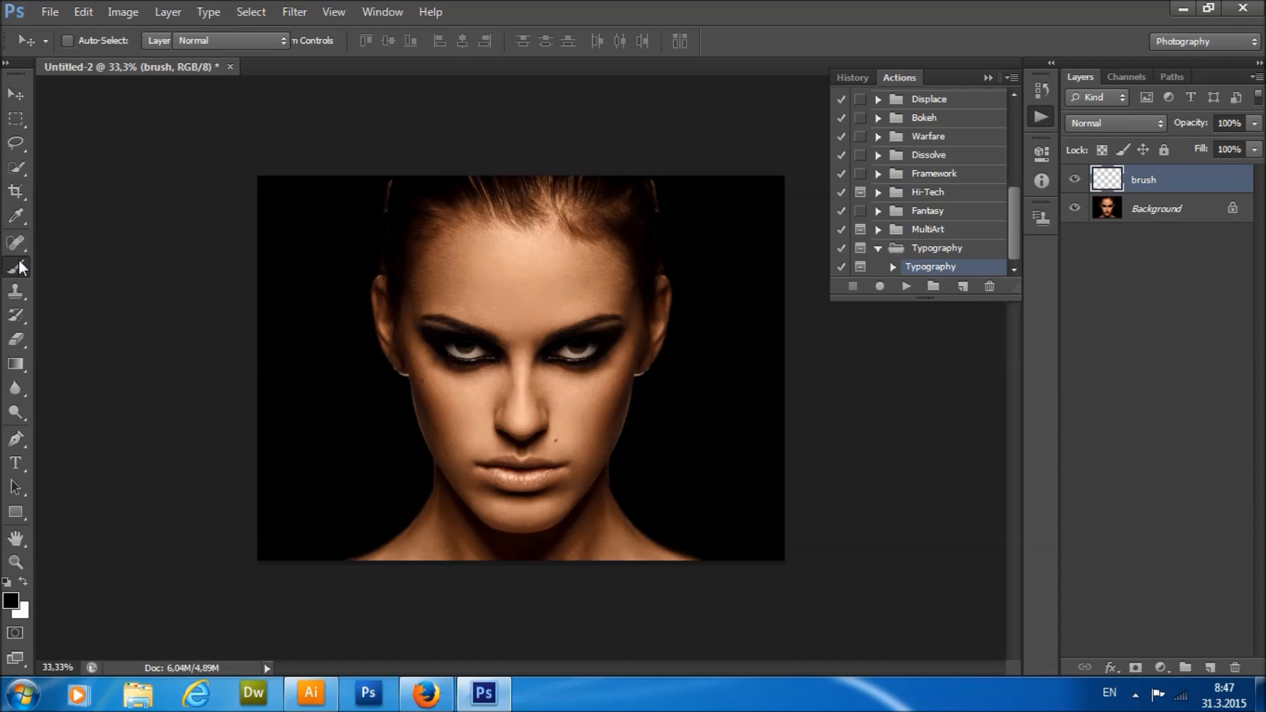
pyautogui.scroll(1, 522, 373)
pyautogui.rightClick(565, 373)
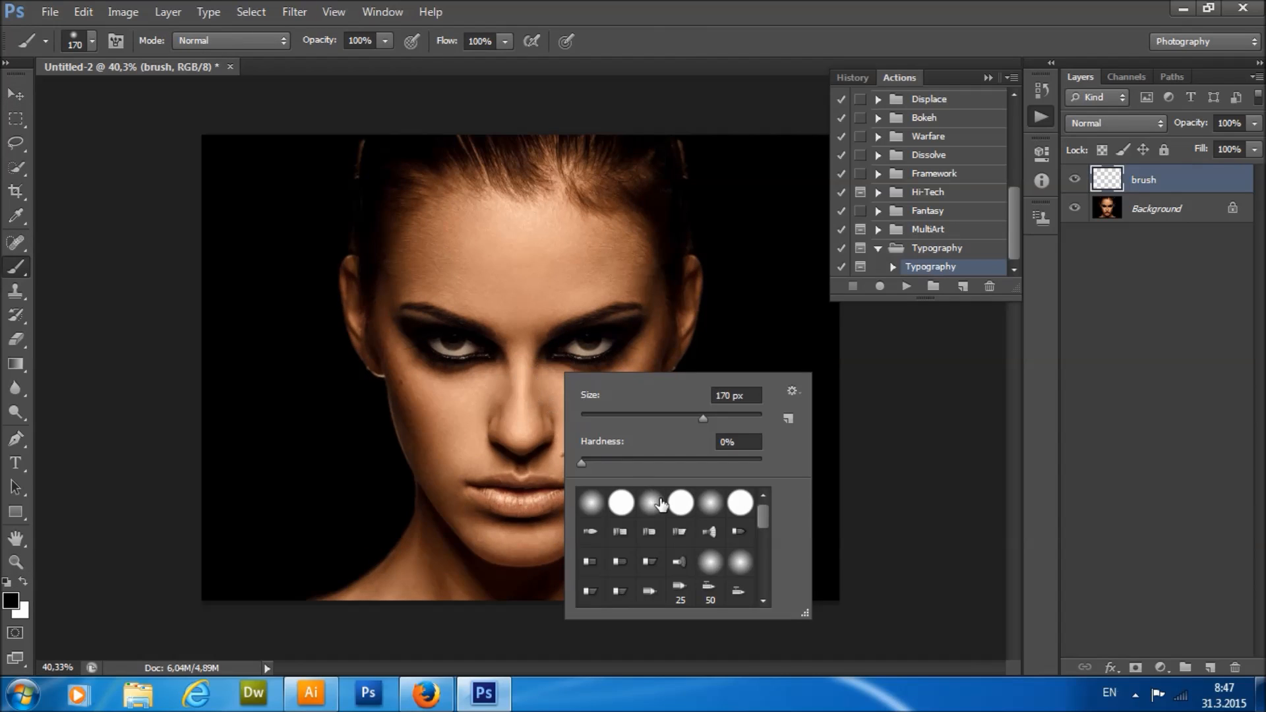
pyautogui.moveTo(714, 414); pyautogui.dragTo(699, 414)
pyautogui.press('alt')
pyautogui.click(15, 602)
pyautogui.click(562, 66)
pyautogui.click(823, 73)
pyautogui.press('alt')
# Paint red over the woman's face, ears, neck and shoulders on the brush layer, reducing the brush to 100 px for the edges.
pyautogui.moveTo(509, 560)
pyautogui.mouseDown()
pyautogui.moveTo(509, 528)
pyautogui.moveTo(493, 559)
pyautogui.moveTo(405, 615)
pyautogui.moveTo(308, 634)
pyautogui.moveTo(412, 591)
pyautogui.moveTo(406, 582)
pyautogui.moveTo(436, 546)
pyautogui.moveTo(428, 529)
pyautogui.moveTo(529, 462)
pyautogui.moveTo(549, 466)
pyautogui.moveTo(557, 527)
pyautogui.moveTo(626, 649)
pyautogui.moveTo(542, 484)
pyautogui.moveTo(629, 598)
pyautogui.moveTo(579, 477)
pyautogui.moveTo(691, 626)
pyautogui.moveTo(584, 431)
pyautogui.moveTo(601, 416)
pyautogui.moveTo(610, 433)
pyautogui.moveTo(617, 401)
pyautogui.moveTo(593, 449)
pyautogui.moveTo(587, 369)
pyautogui.moveTo(637, 276)
pyautogui.moveTo(630, 320)
pyautogui.moveTo(649, 326)
pyautogui.moveTo(644, 349)
pyautogui.moveTo(679, 279)
pyautogui.moveTo(663, 303)
pyautogui.moveTo(661, 264)
pyautogui.moveTo(642, 236)
pyautogui.moveTo(601, 230)
pyautogui.moveTo(573, 184)
pyautogui.moveTo(556, 197)
pyautogui.moveTo(523, 183)
pyautogui.moveTo(563, 175)
pyautogui.moveTo(622, 192)
pyautogui.moveTo(419, 218)
pyautogui.moveTo(397, 348)
pyautogui.moveTo(430, 462)
pyautogui.moveTo(455, 441)
pyautogui.moveTo(468, 357)
pyautogui.moveTo(452, 233)
pyautogui.moveTo(515, 306)
pyautogui.moveTo(577, 330)
pyautogui.moveTo(535, 422)
pyautogui.moveTo(505, 316)
pyautogui.moveTo(395, 349)
pyautogui.mouseUp()
pyautogui.rightClick(467, 332)
pyautogui.click(489, 330)
pyautogui.press('[')
pyautogui.press('[')
pyautogui.press('[')
pyautogui.moveTo(371, 349)
pyautogui.mouseDown()
pyautogui.moveTo(355, 270)
pyautogui.moveTo(372, 326)
pyautogui.mouseUp()
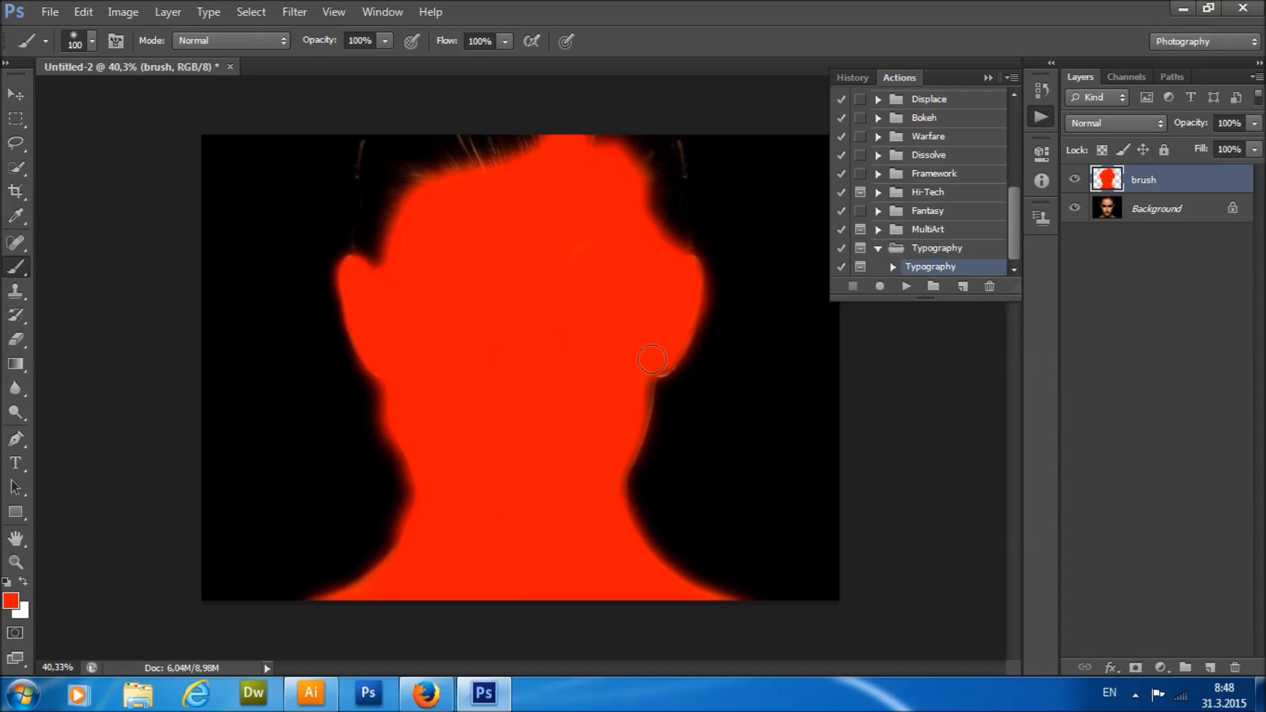
pyautogui.moveTo(646, 373); pyautogui.dragTo(620, 441)
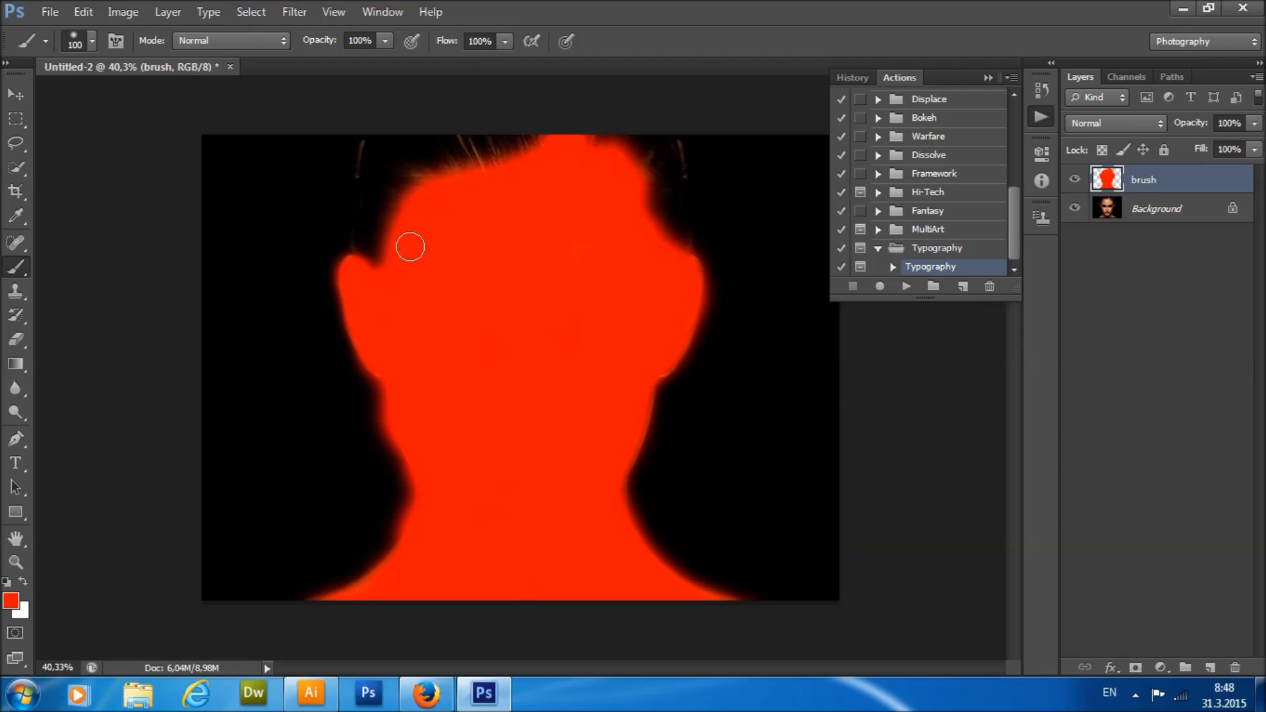
pyautogui.moveTo(373, 269); pyautogui.dragTo(351, 279)
pyautogui.click(368, 255)
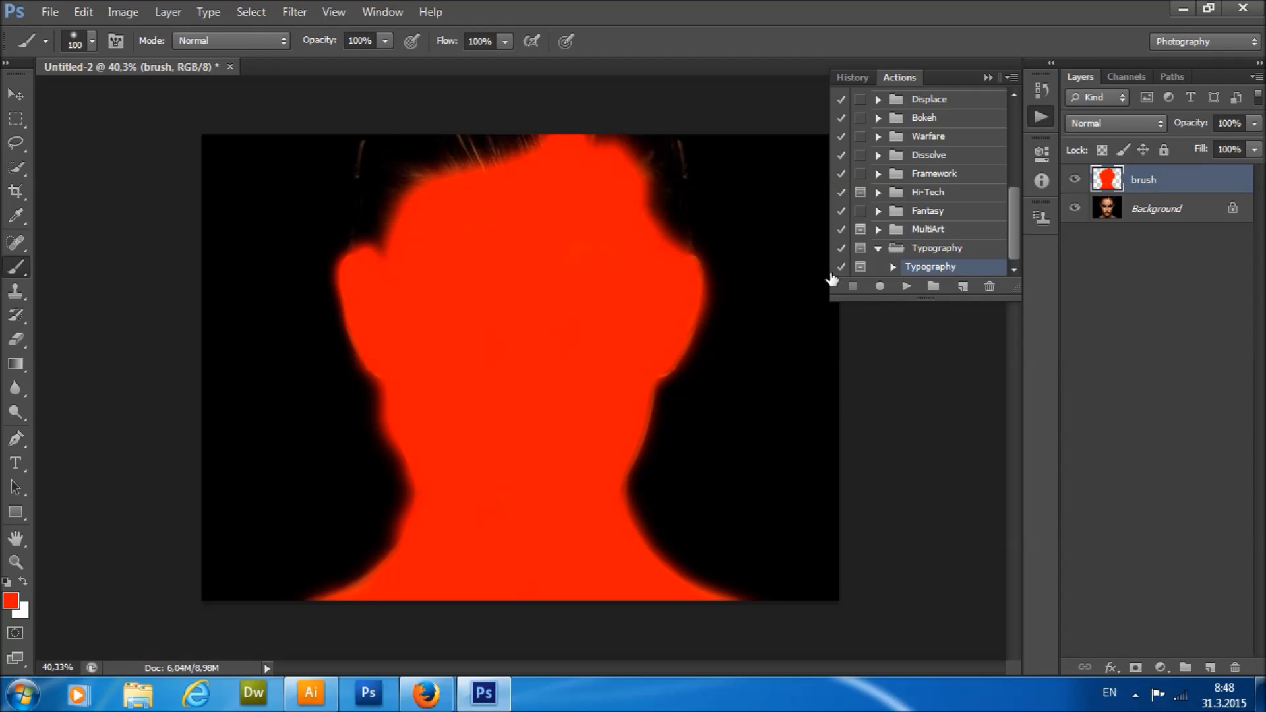
# Play the Typography action up to its first pause and halt it there.
pyautogui.click(902, 288)
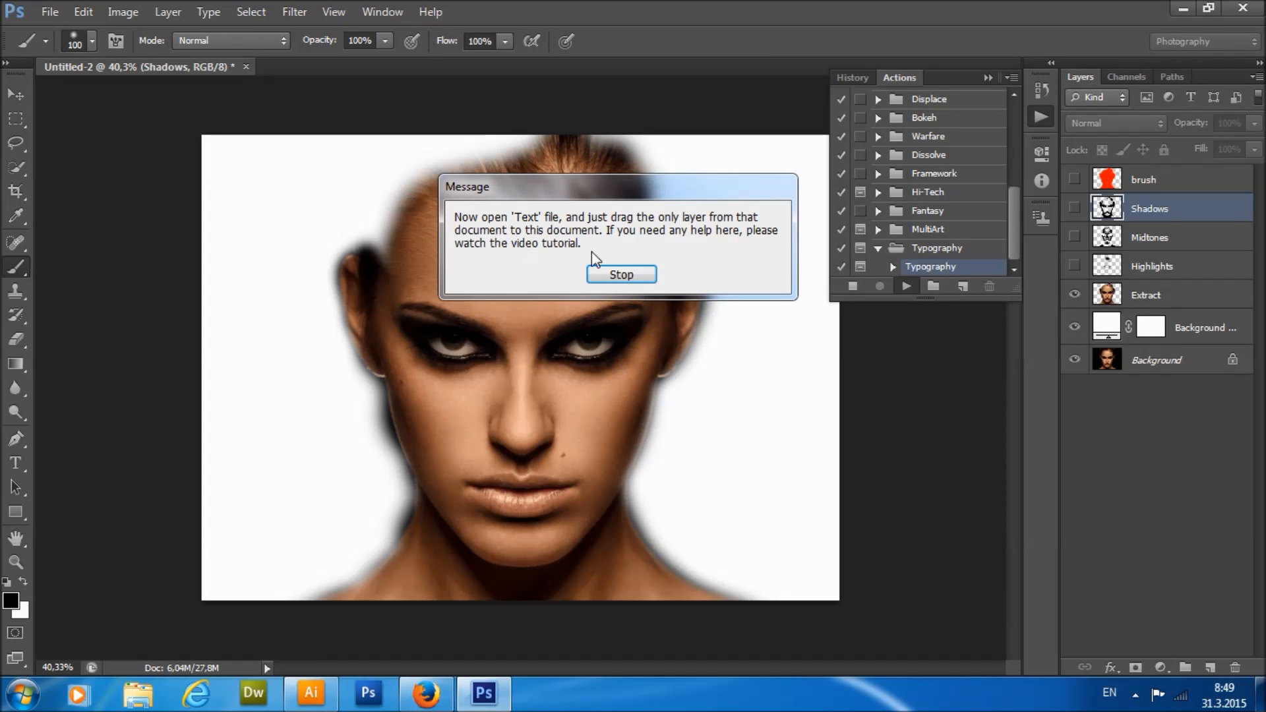
pyautogui.click(615, 276)
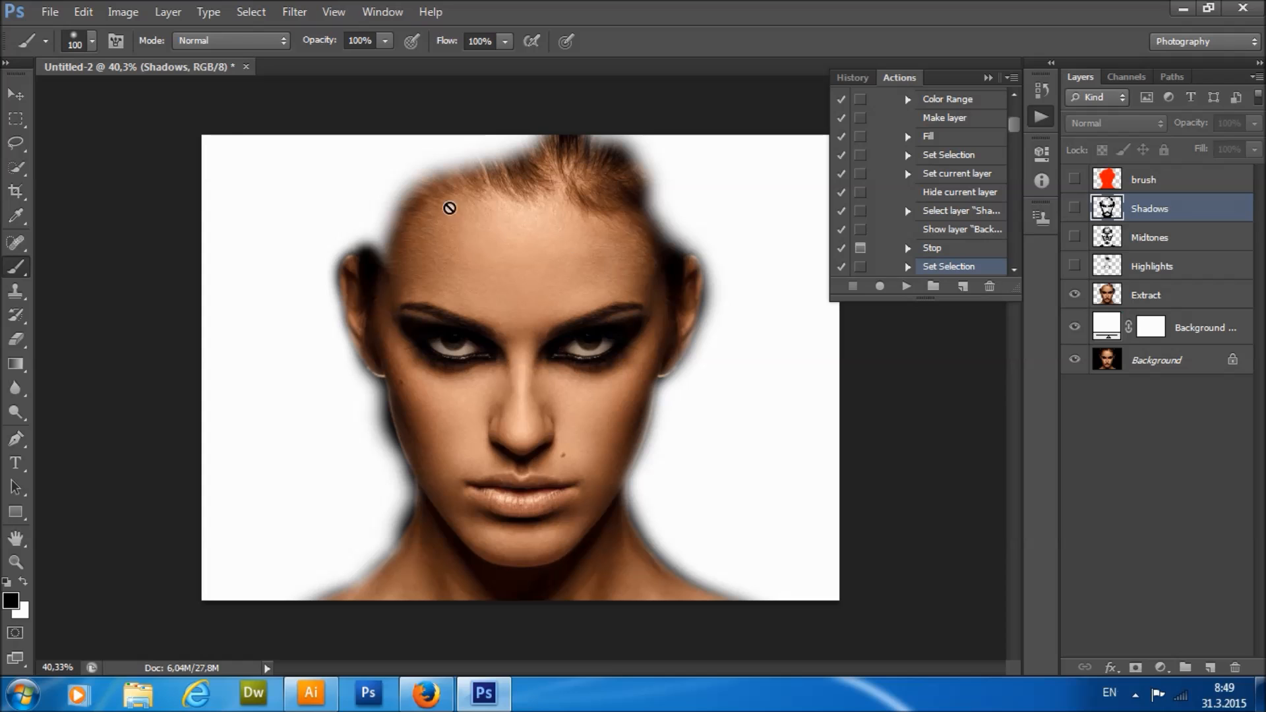
# Open the Text.psd file from the Desktop.
pyautogui.click(49, 11)
pyautogui.click(63, 40)
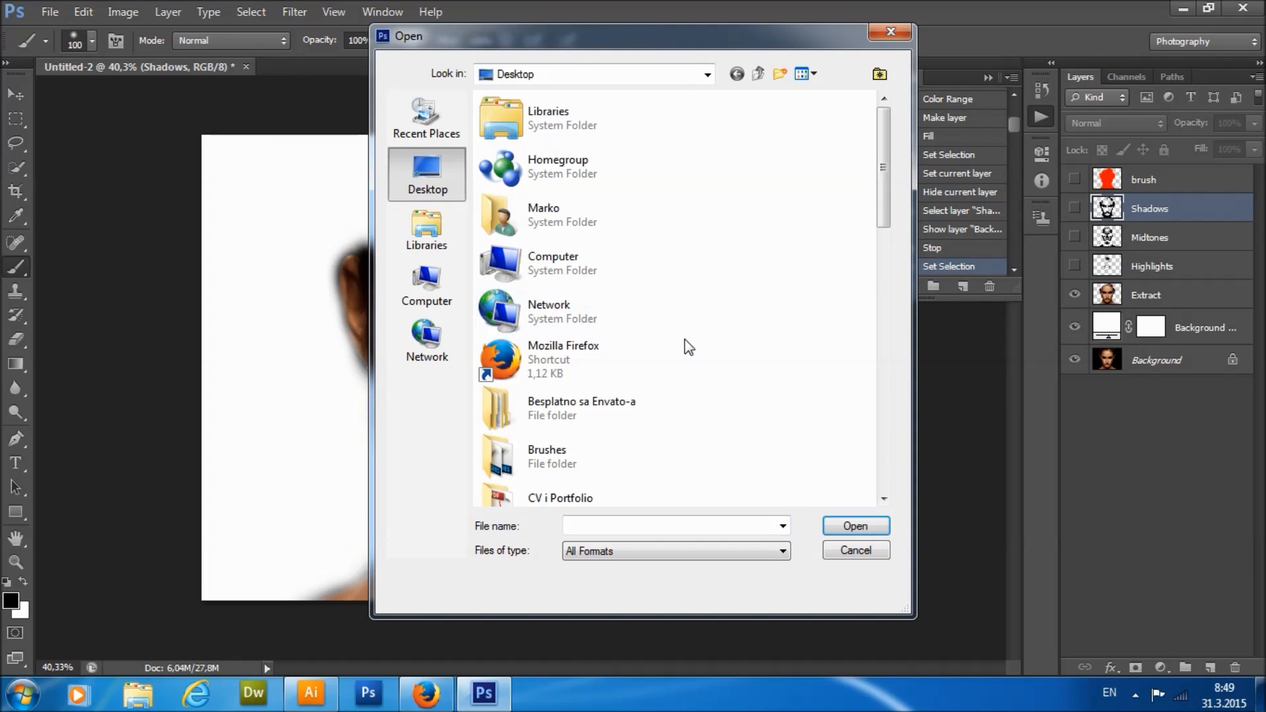
pyautogui.scroll(-10, 688, 345)
pyautogui.click(521, 330)
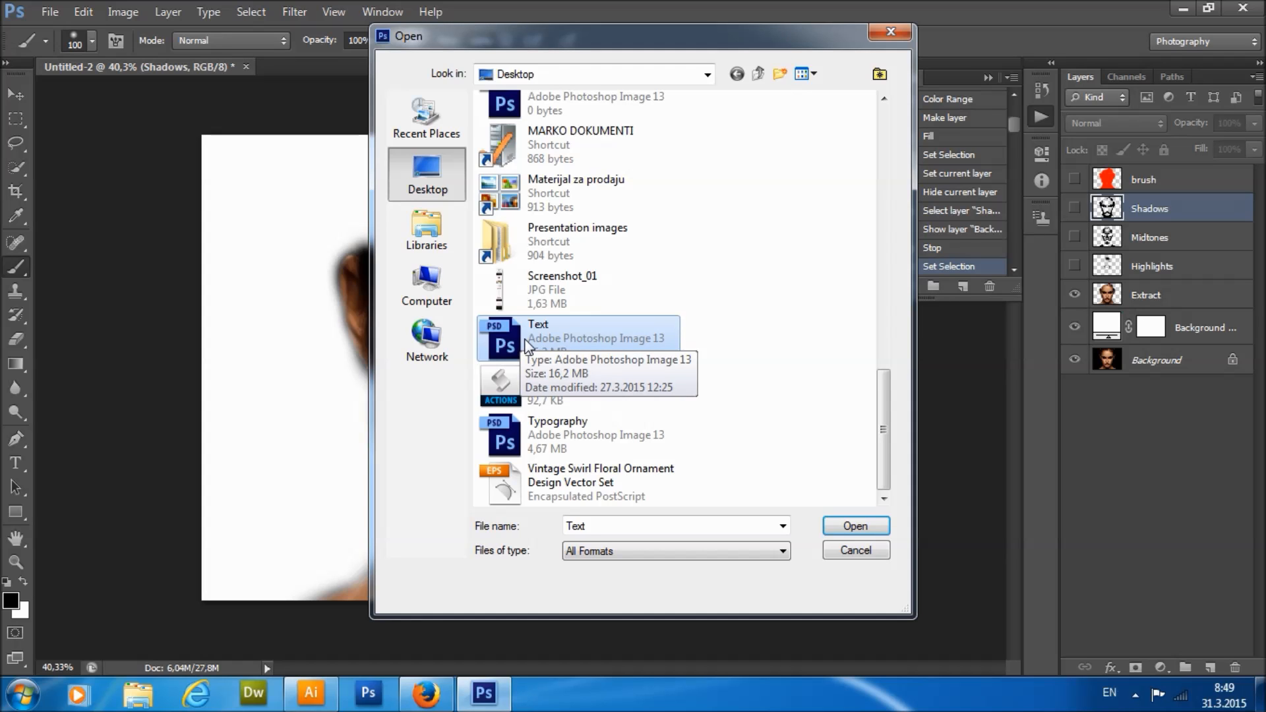
pyautogui.click(855, 526)
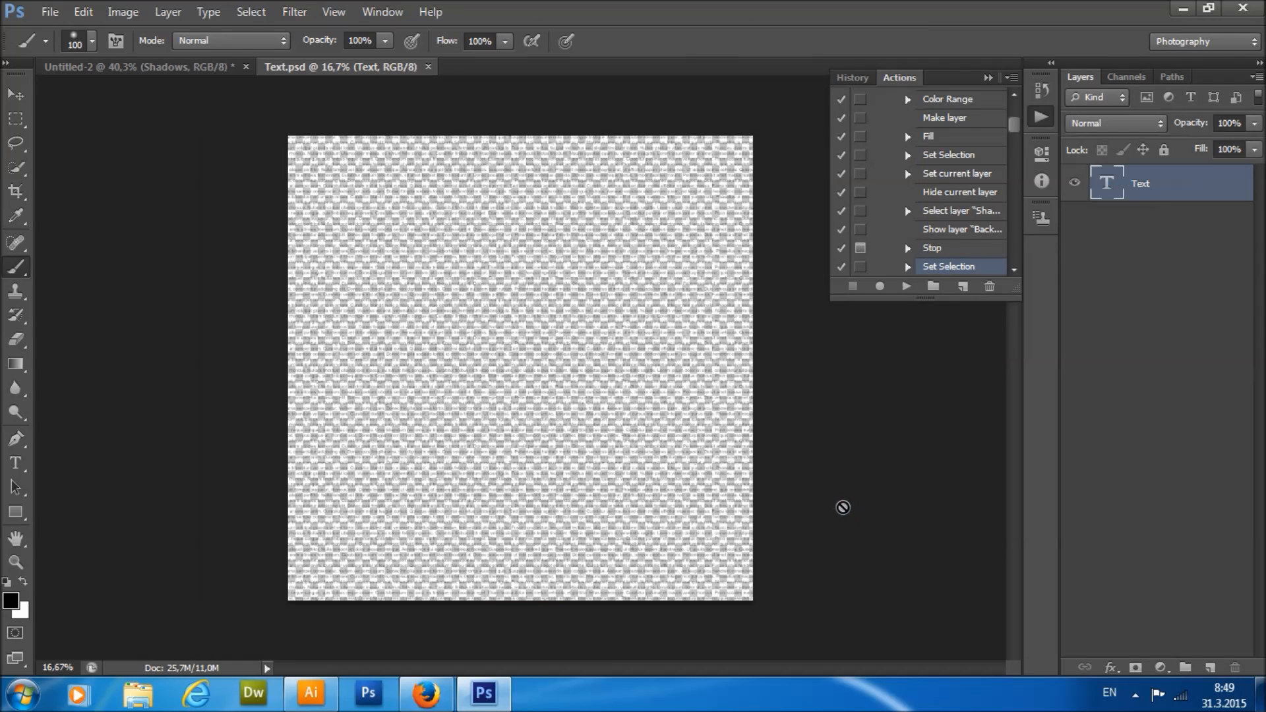
# Move the Text layer into the Untitled-2 portrait document so it covers the whole image, and resume the Typography action.
pyautogui.click(20, 95)
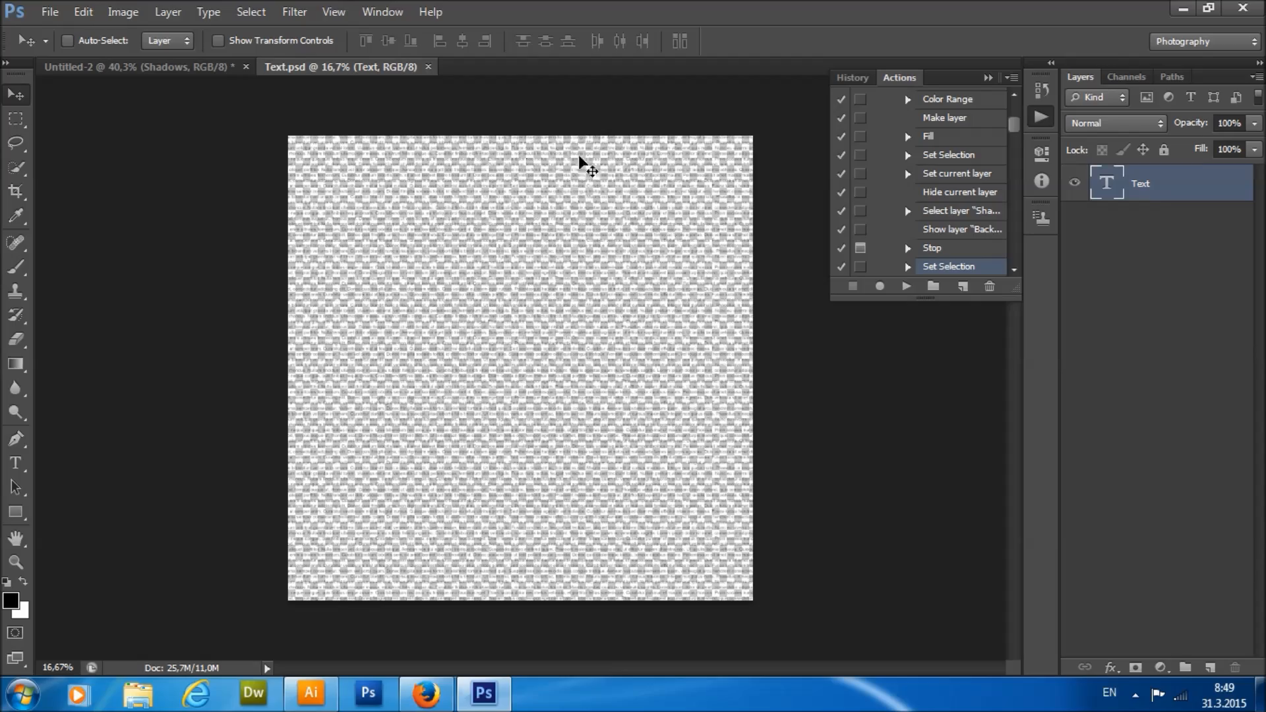
pyautogui.moveTo(524, 256); pyautogui.dragTo(561, 317)
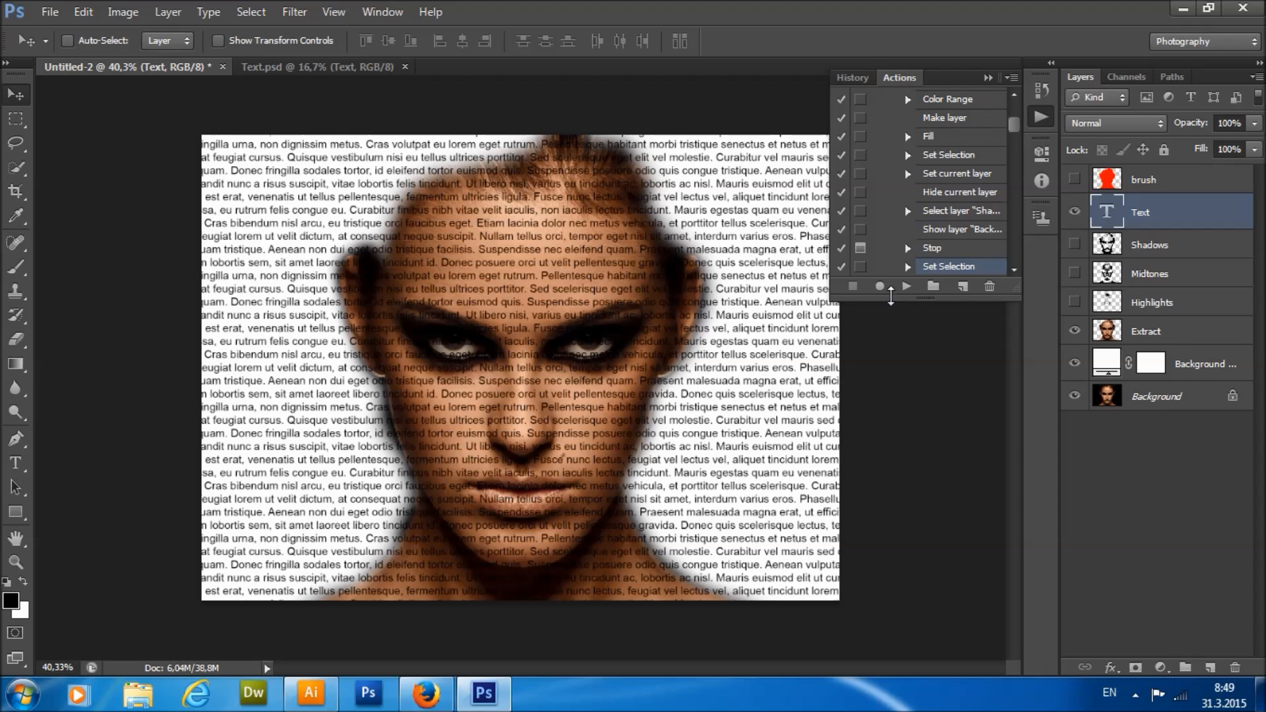
pyautogui.click(906, 289)
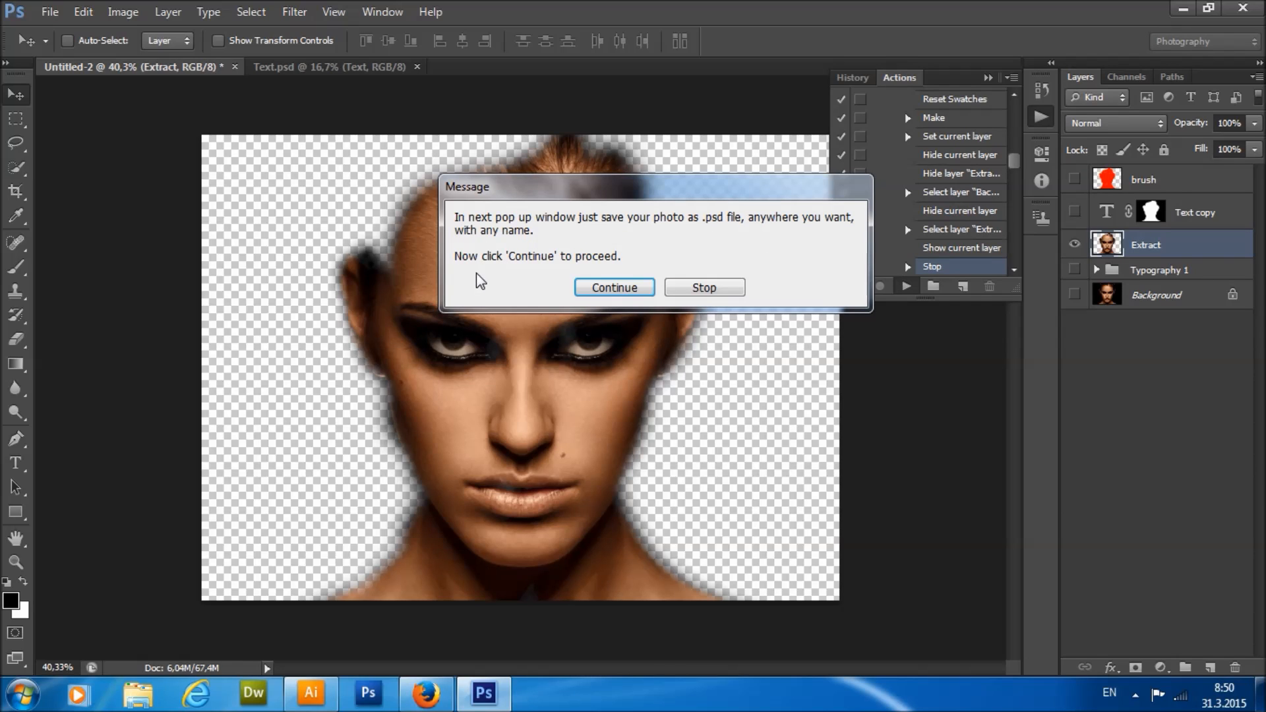
# Continue to the action's save dialog and set it to the Desktop with the Photoshop PSD format.
pyautogui.click(625, 288)
pyautogui.click(645, 365)
pyautogui.moveTo(664, 366); pyautogui.dragTo(314, 437)
pyautogui.press('BackSpace')
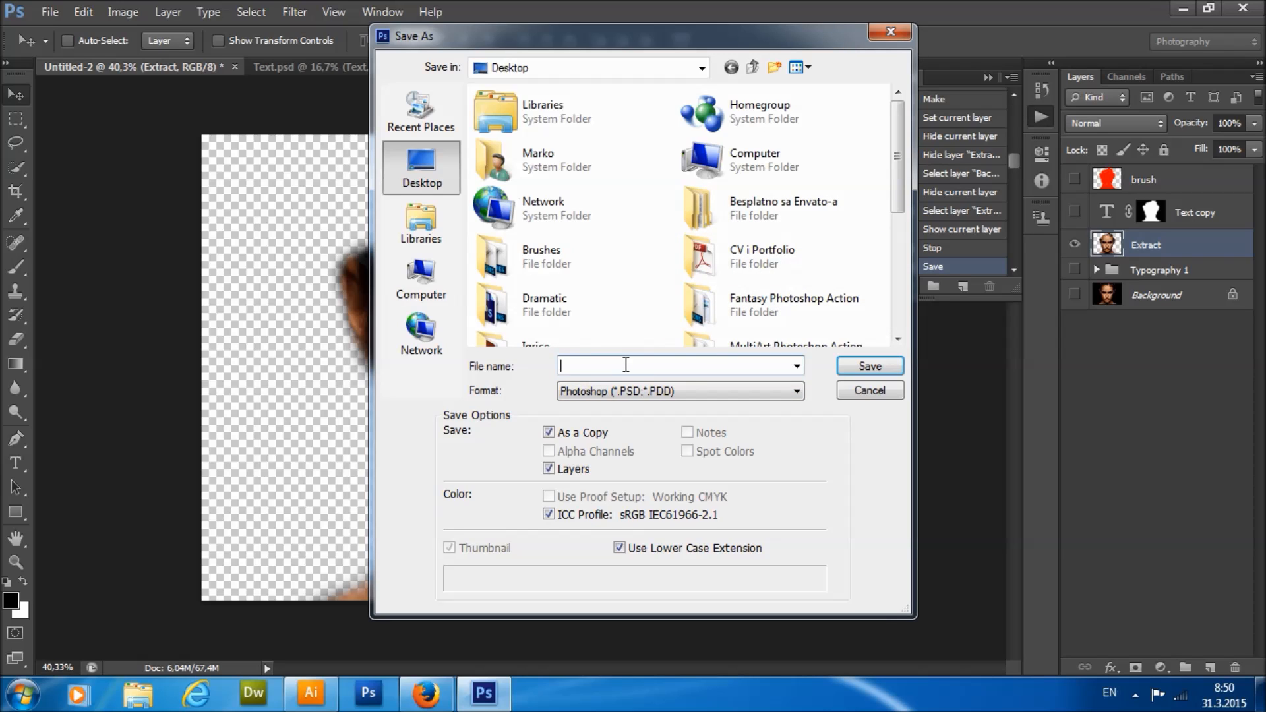
pyautogui.click(426, 163)
pyautogui.click(597, 368)
pyautogui.click(597, 392)
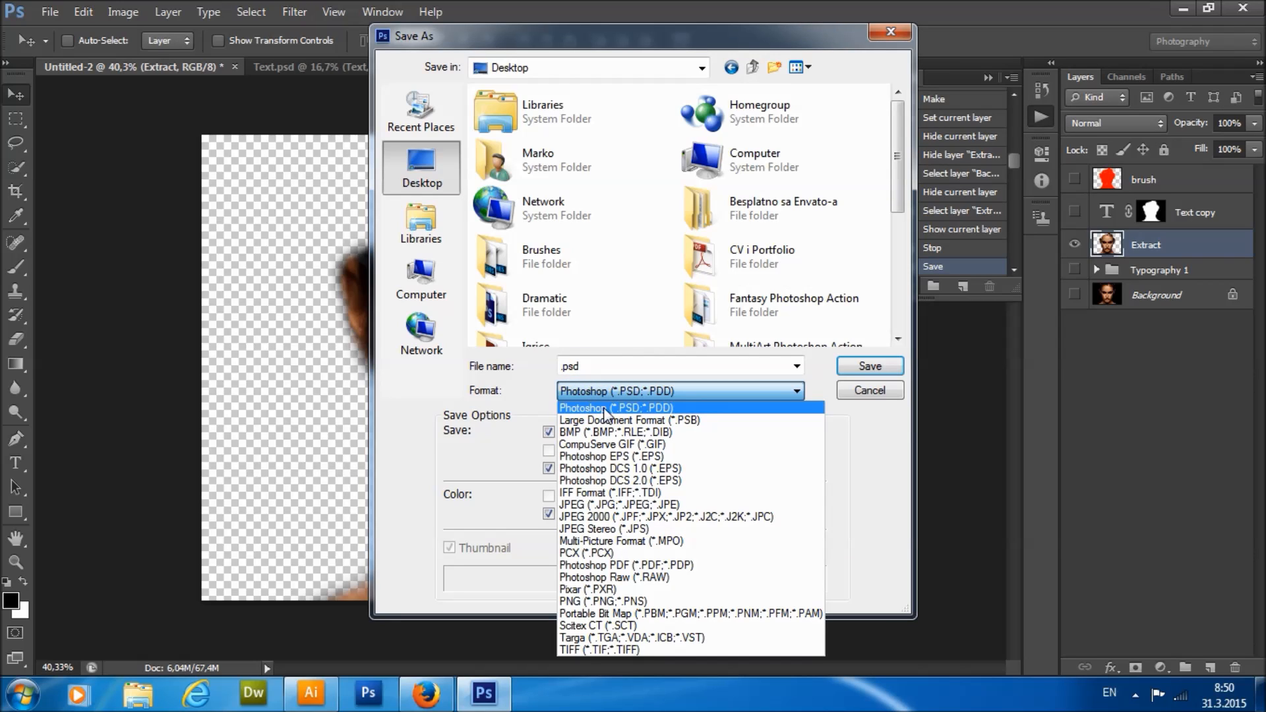
pyautogui.click(620, 411)
# Name the file Typeography.psd and save it with Maximize Compatibility enabled.
pyautogui.doubleClick(562, 366)
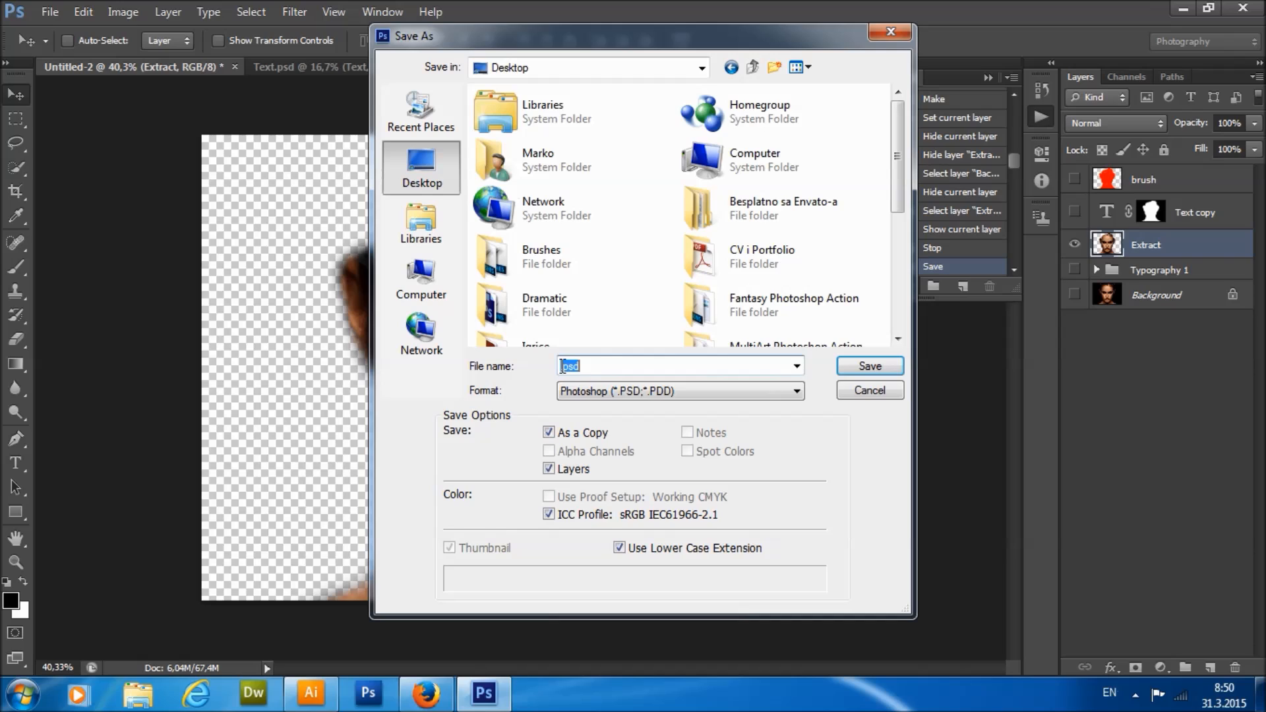
pyautogui.click(563, 368)
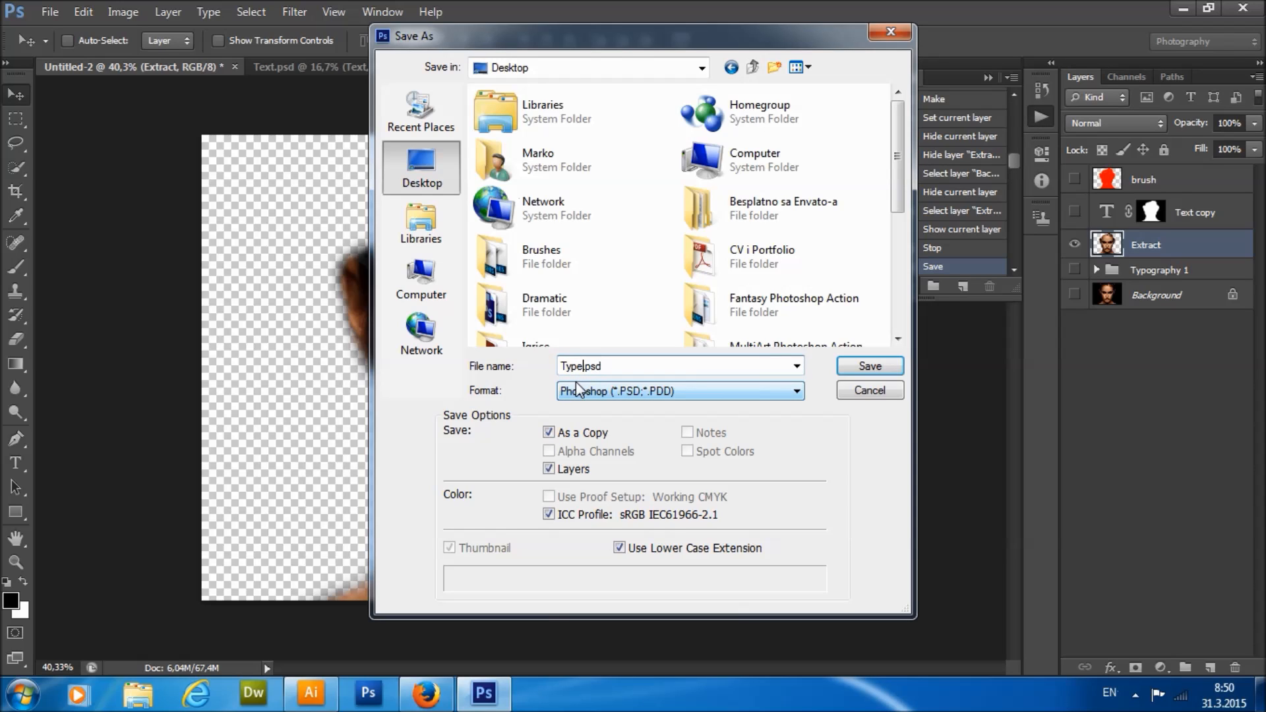
pyautogui.write('Typeography')
pyautogui.press('Return')
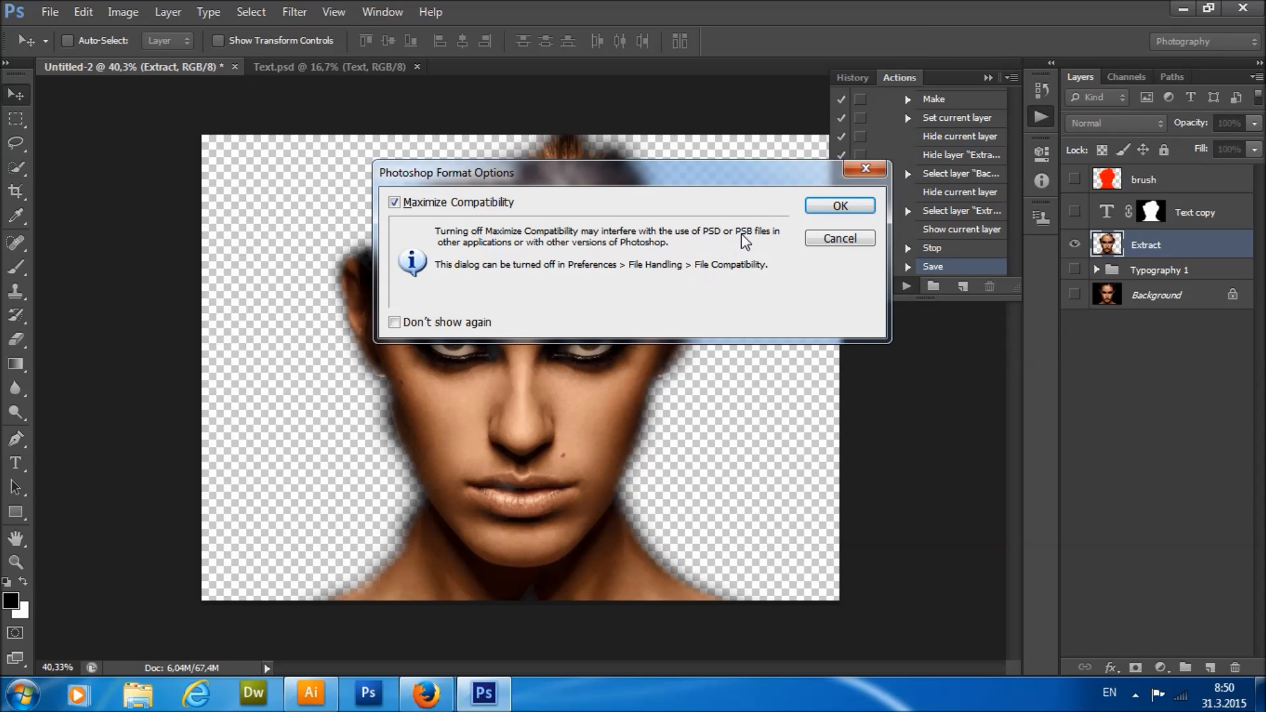
pyautogui.click(838, 209)
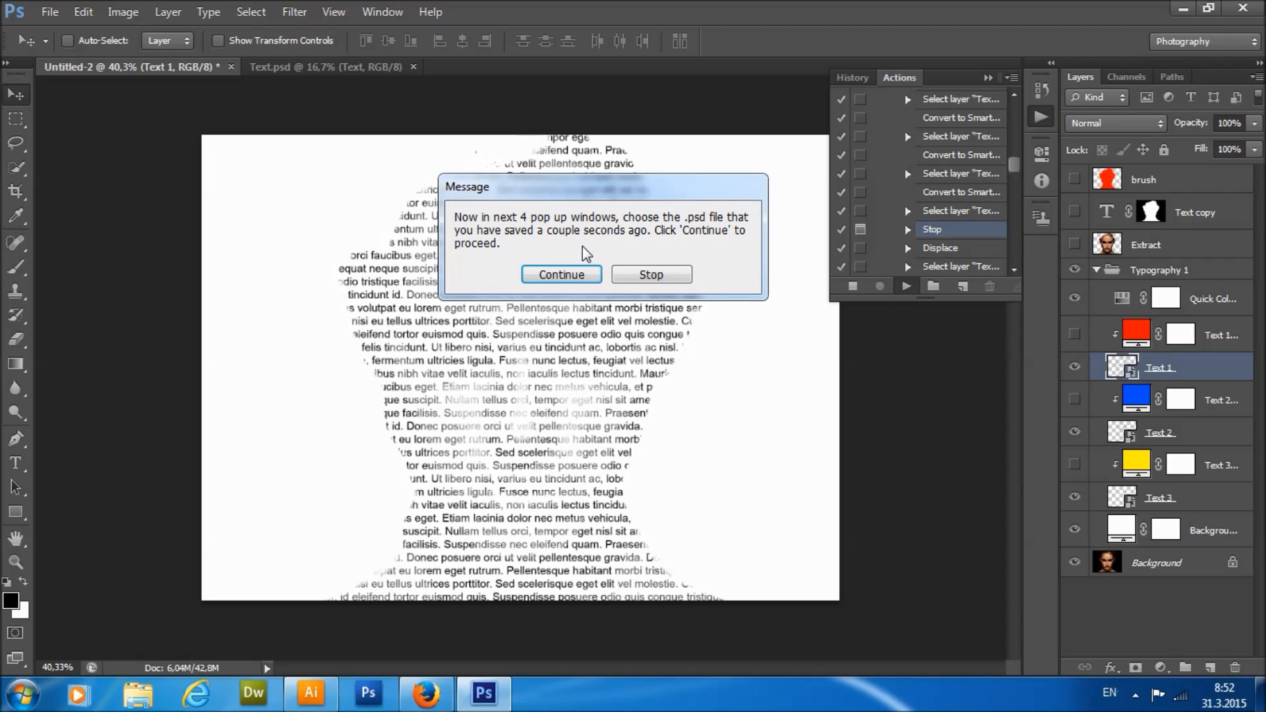
# Continue the action and displace the Text 1 layer with horizontal and vertical scale 5, using Typeography.psd as the displacement map.
pyautogui.click(594, 275)
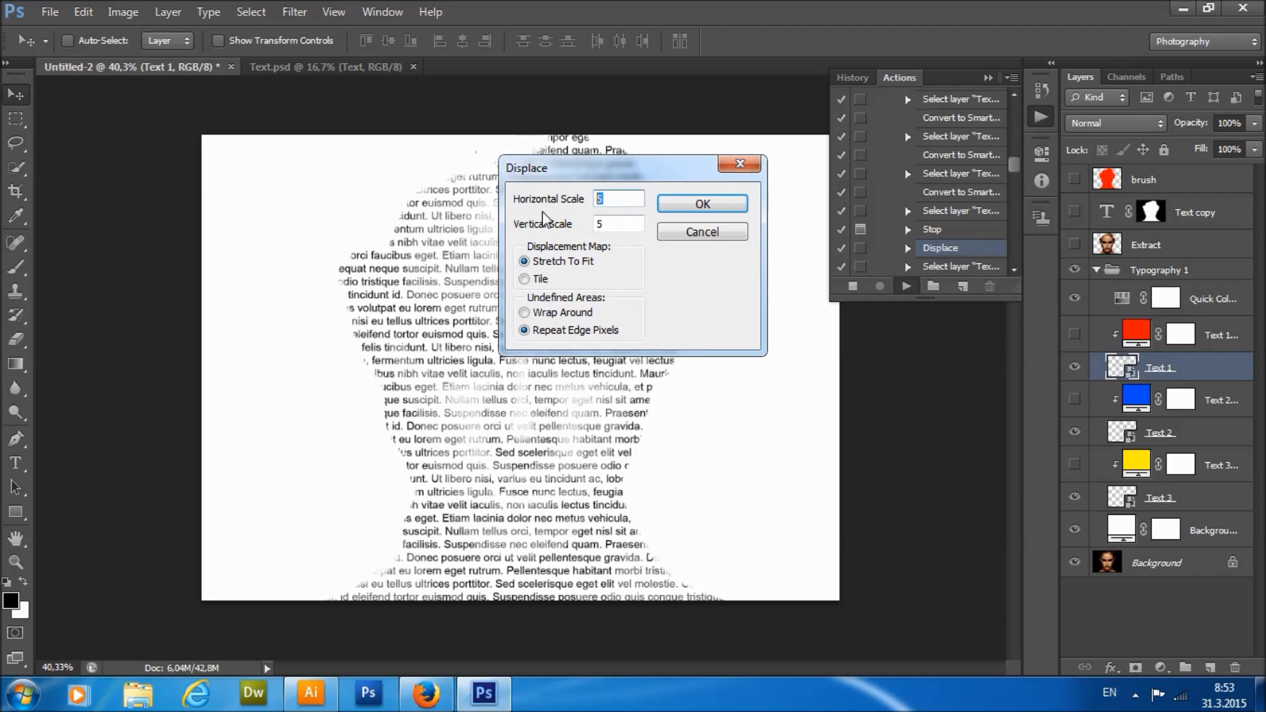
pyautogui.doubleClick(604, 197)
pyautogui.doubleClick(605, 223)
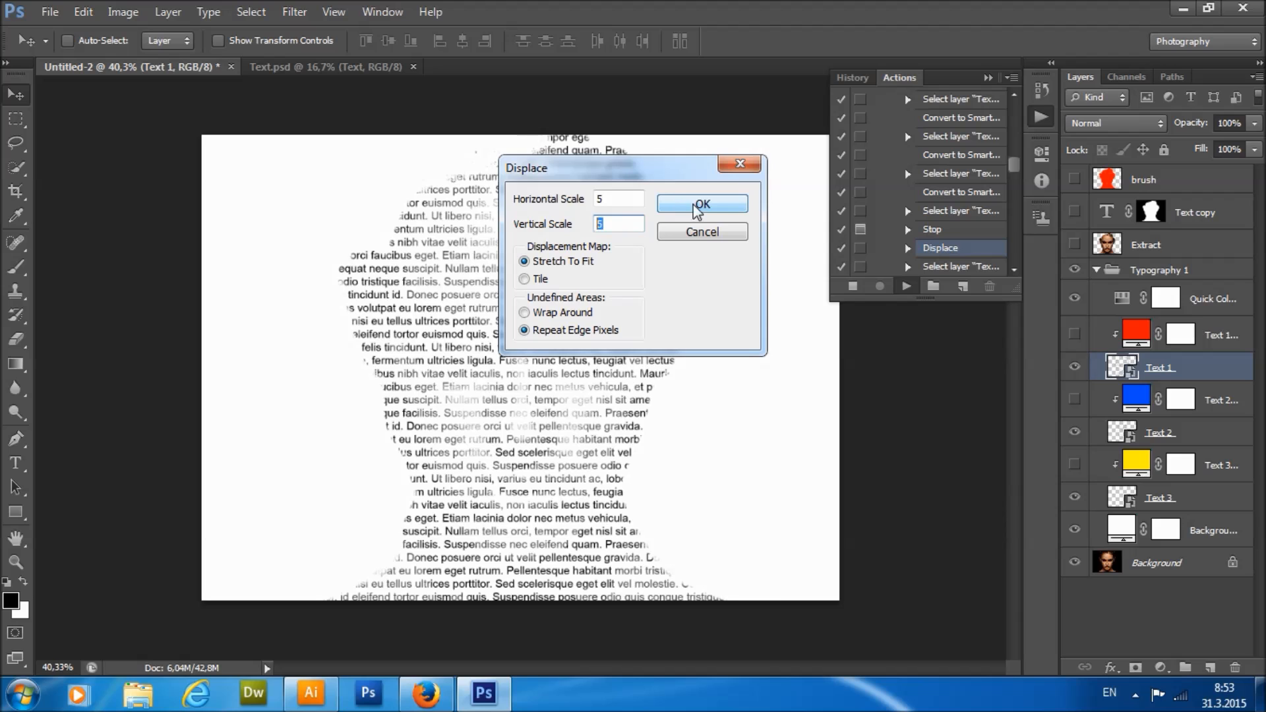
pyautogui.click(730, 213)
pyautogui.scroll(-5, 316, 350)
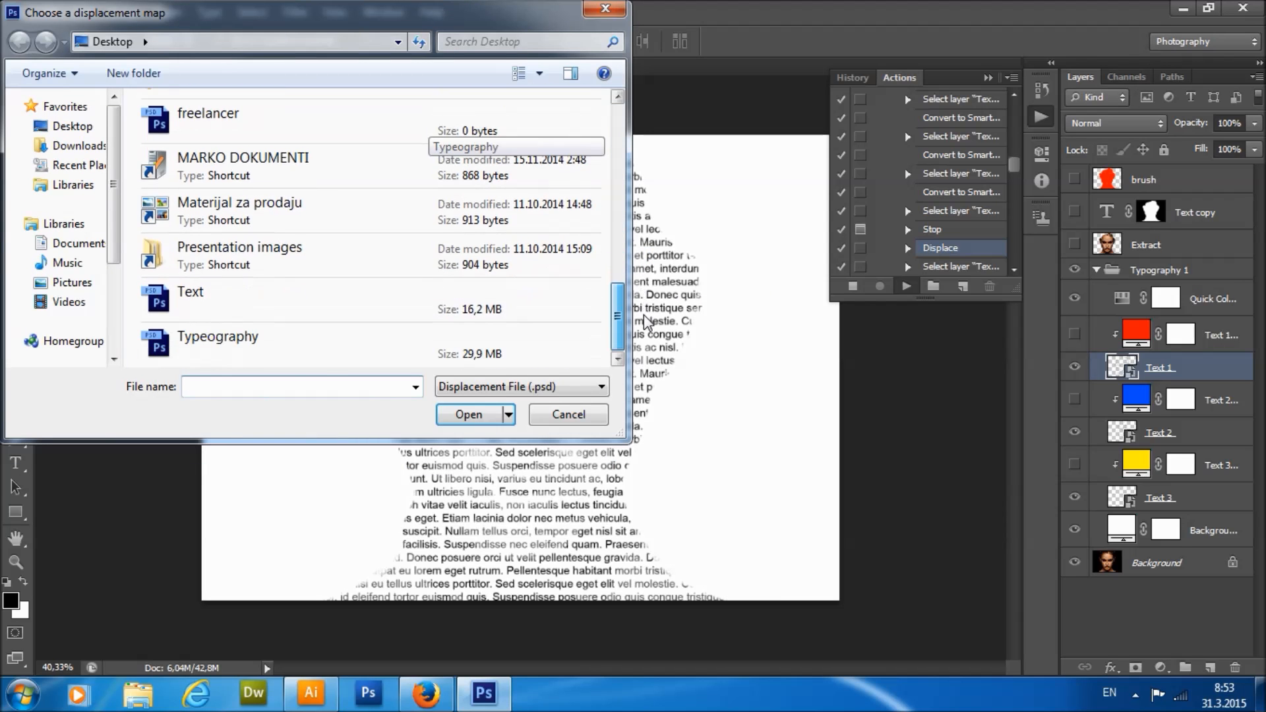
pyautogui.click(310, 348)
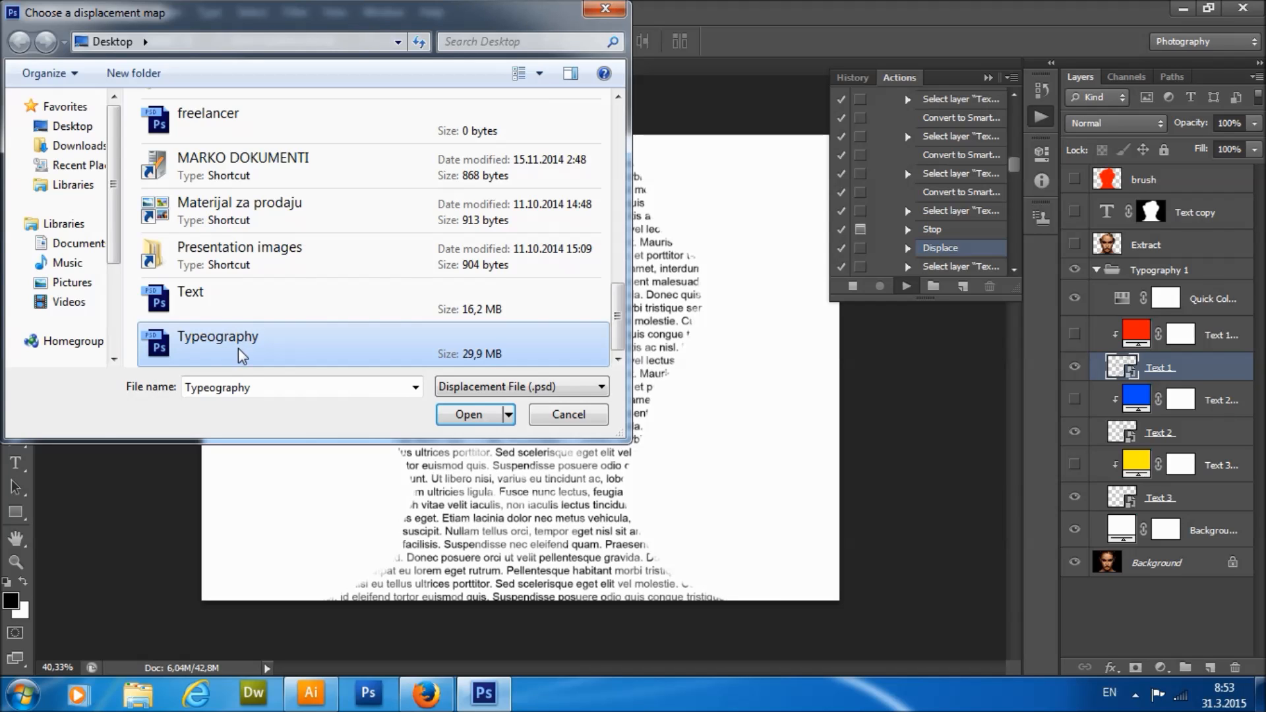
pyautogui.click(462, 415)
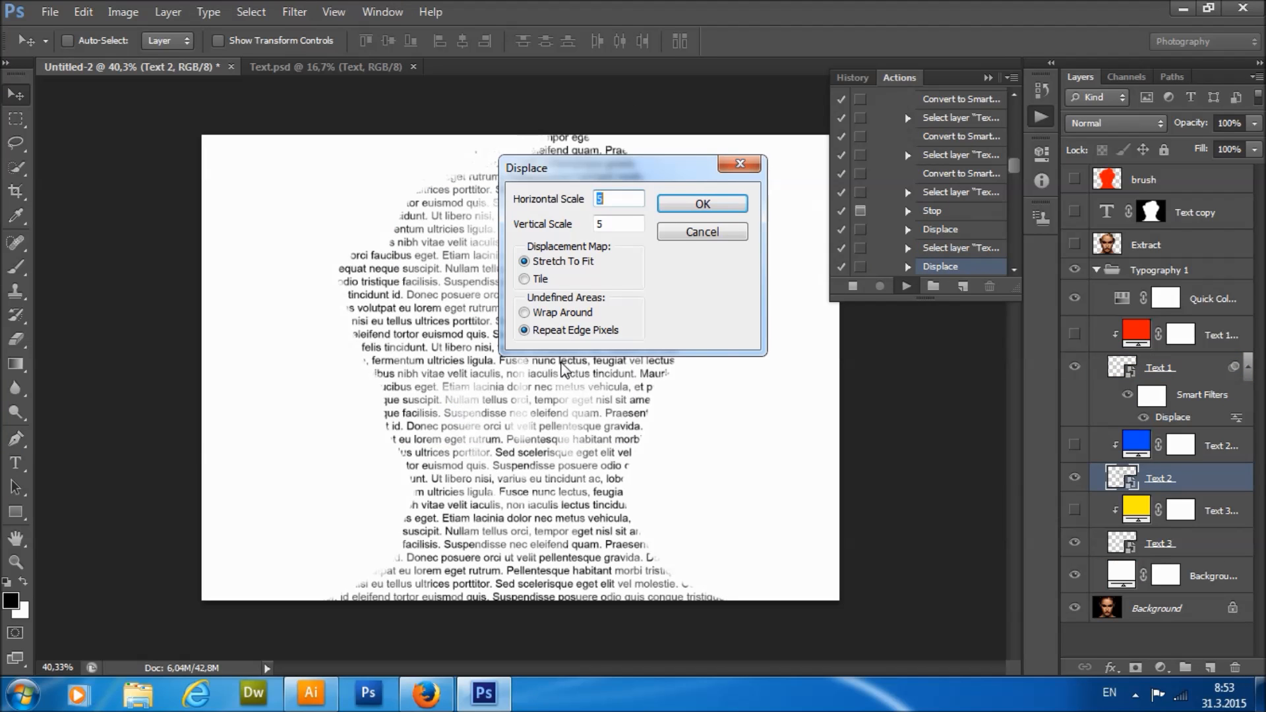
# Accept the Displace settings for the Text 2 layer and load Typeography.psd as its displacement map.
pyautogui.click(704, 205)
pyautogui.scroll(-5, 612, 358)
pyautogui.scroll(-1, 613, 358)
pyautogui.click(297, 333)
pyautogui.click(470, 415)
# Accept the Displace settings for the Text 3 layer and load Typeography.psd as its displacement map.
pyautogui.click(718, 211)
pyautogui.scroll(-10, 608, 211)
pyautogui.click(250, 351)
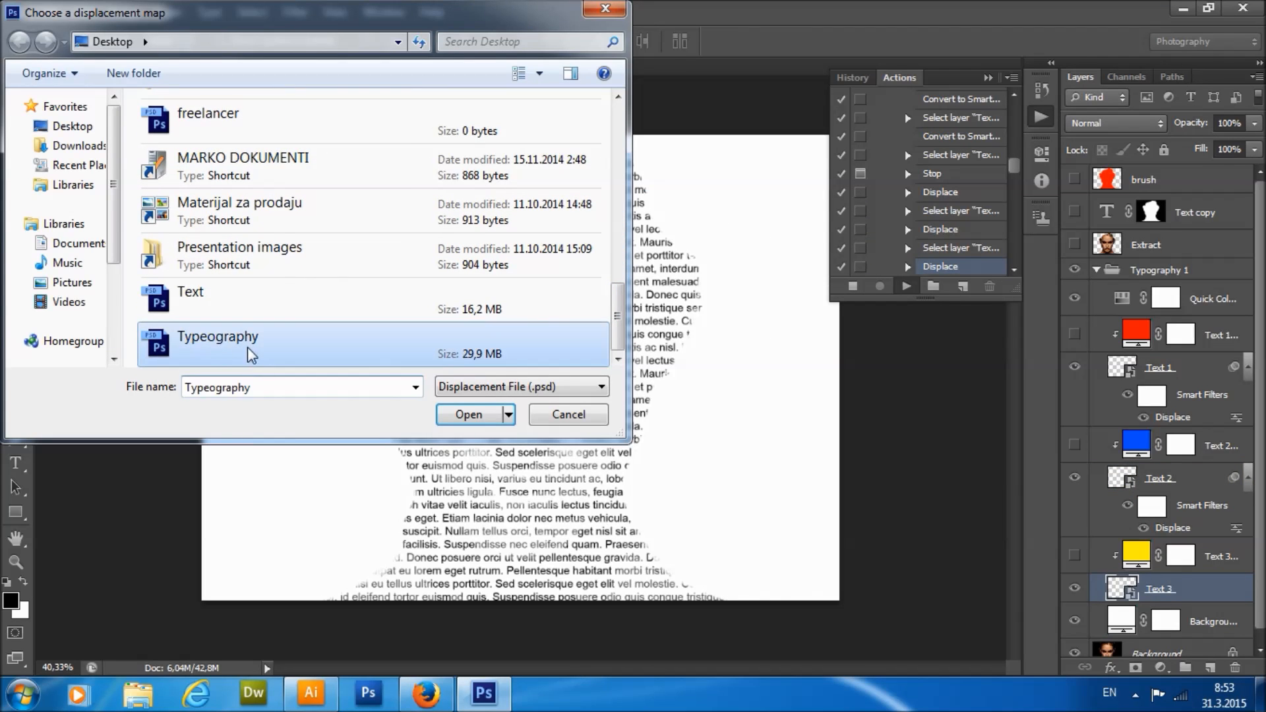
pyautogui.click(473, 414)
# Load Typeography.psd as the map for the fourth Displace filter and let the action finish.
pyautogui.click(706, 210)
pyautogui.scroll(-10, 619, 294)
pyautogui.scroll(-5, 618, 293)
pyautogui.click(532, 346)
pyautogui.click(488, 414)
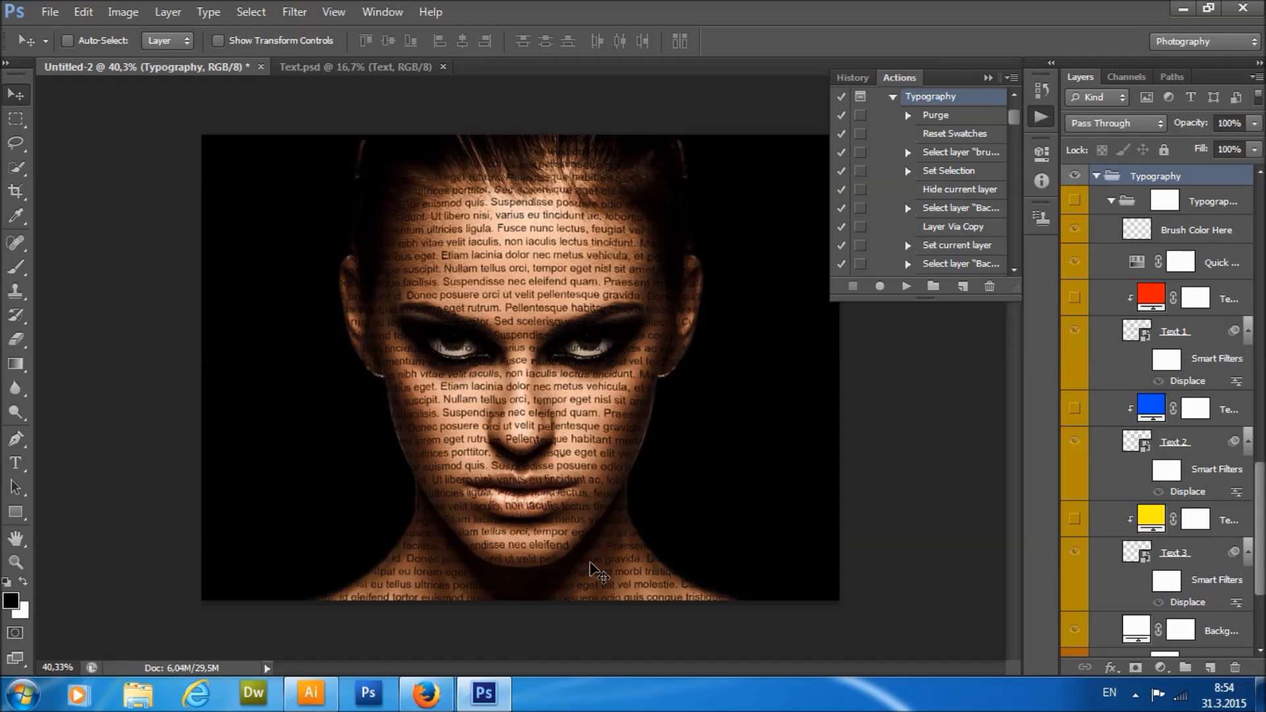
# Put away the action list and collapse the Typography group so only the top-level layer groups are listed.
pyautogui.click(988, 75)
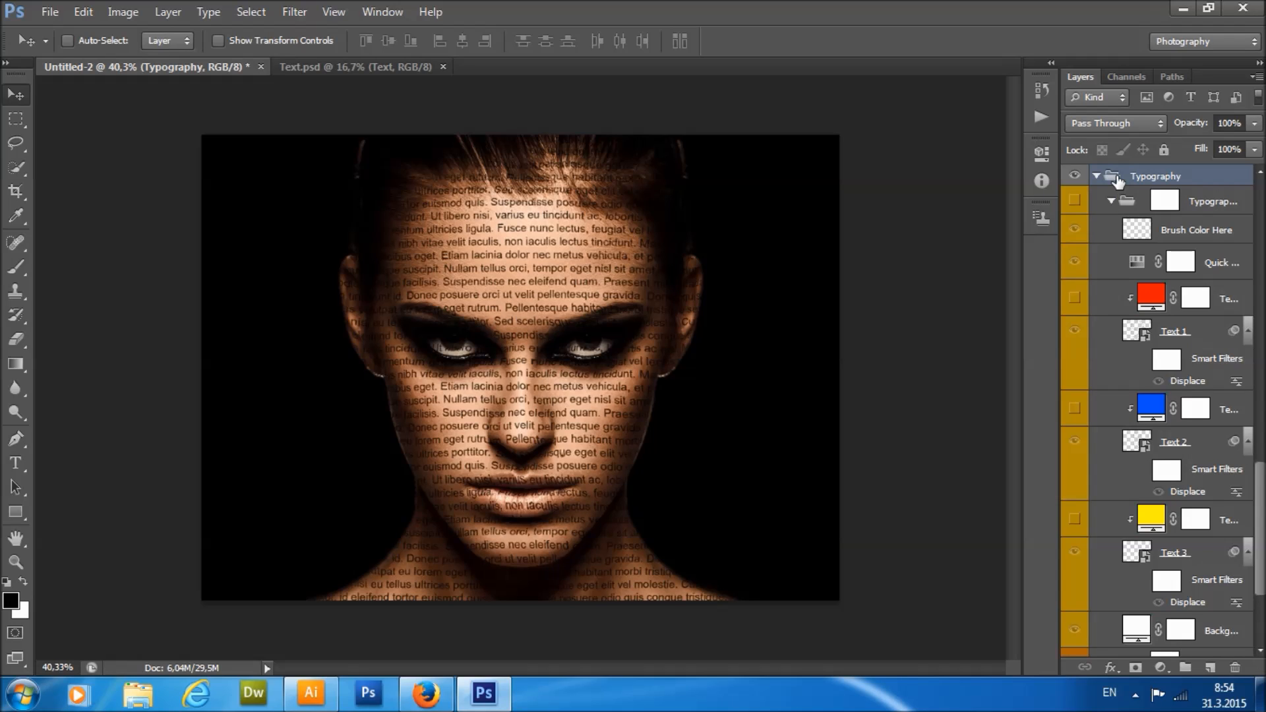
pyautogui.click(1097, 177)
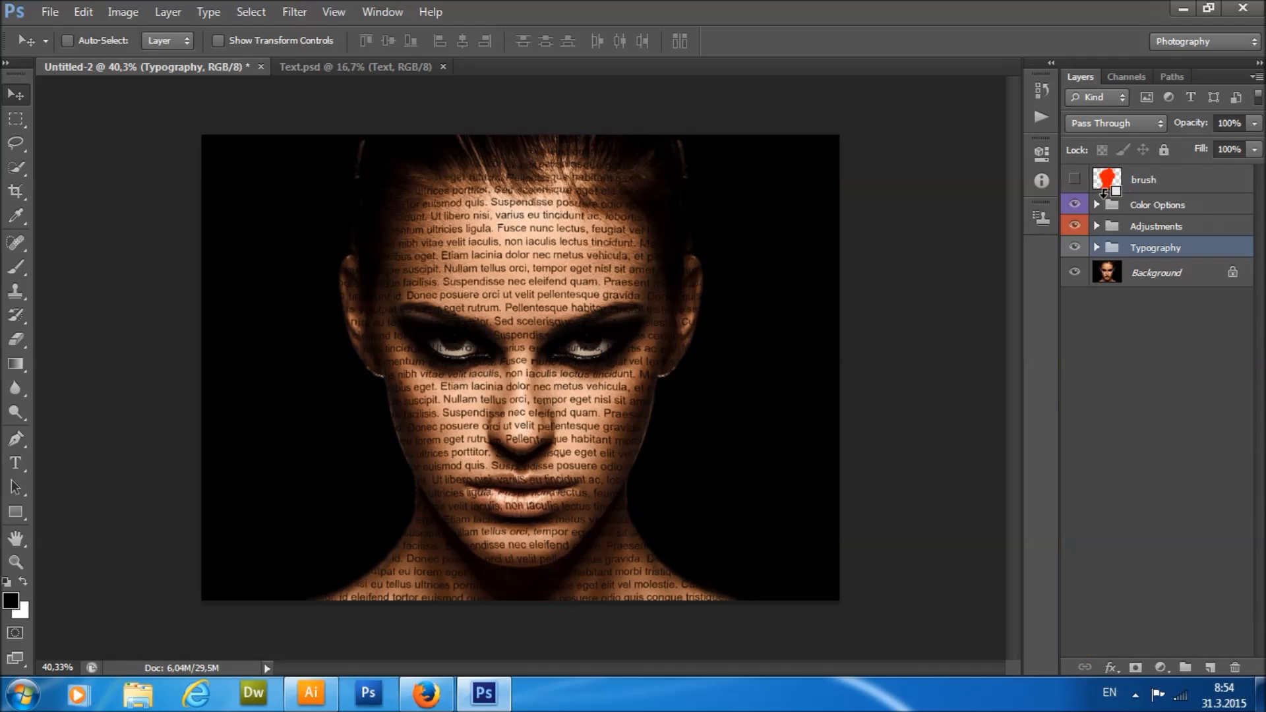
pyautogui.click(1097, 248)
pyautogui.click(1098, 248)
pyautogui.click(1185, 232)
pyautogui.click(1191, 207)
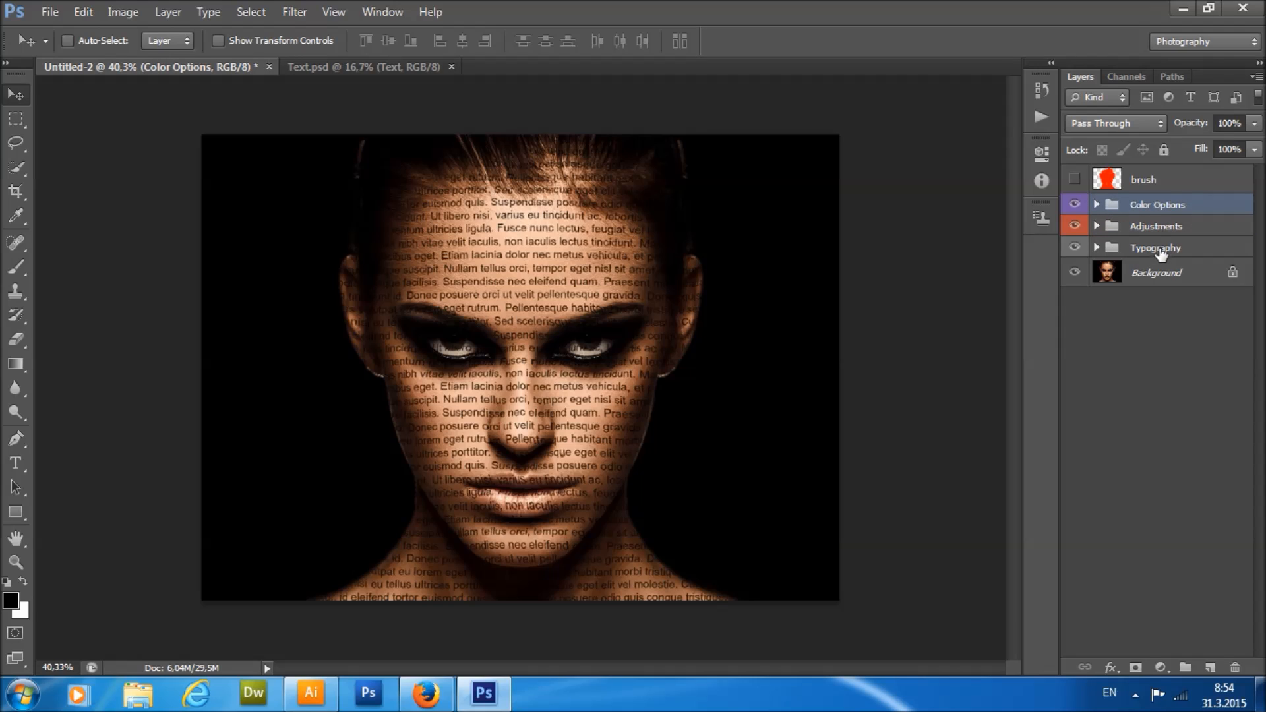
# Examine the adjustment layers inside the Adjustments group, widening the layer list to read their full names.
pyautogui.click(1128, 228)
pyautogui.click(1097, 226)
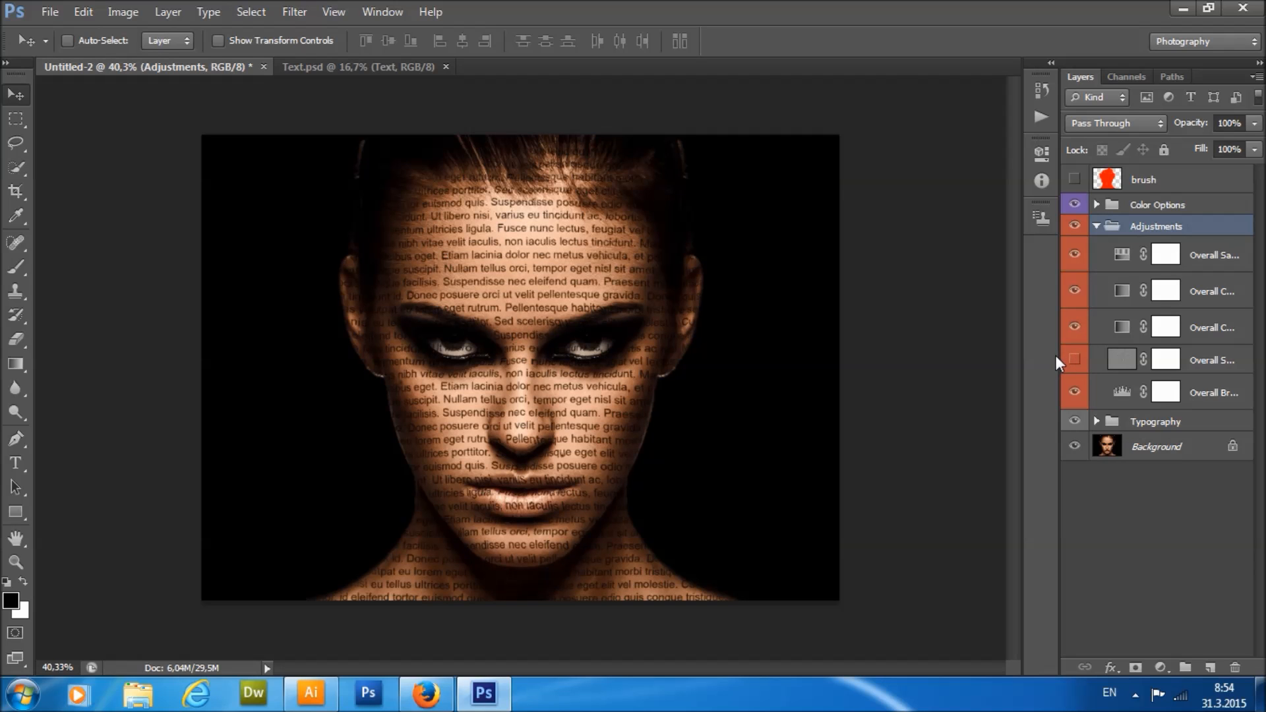
pyautogui.moveTo(1057, 355); pyautogui.dragTo(996, 360)
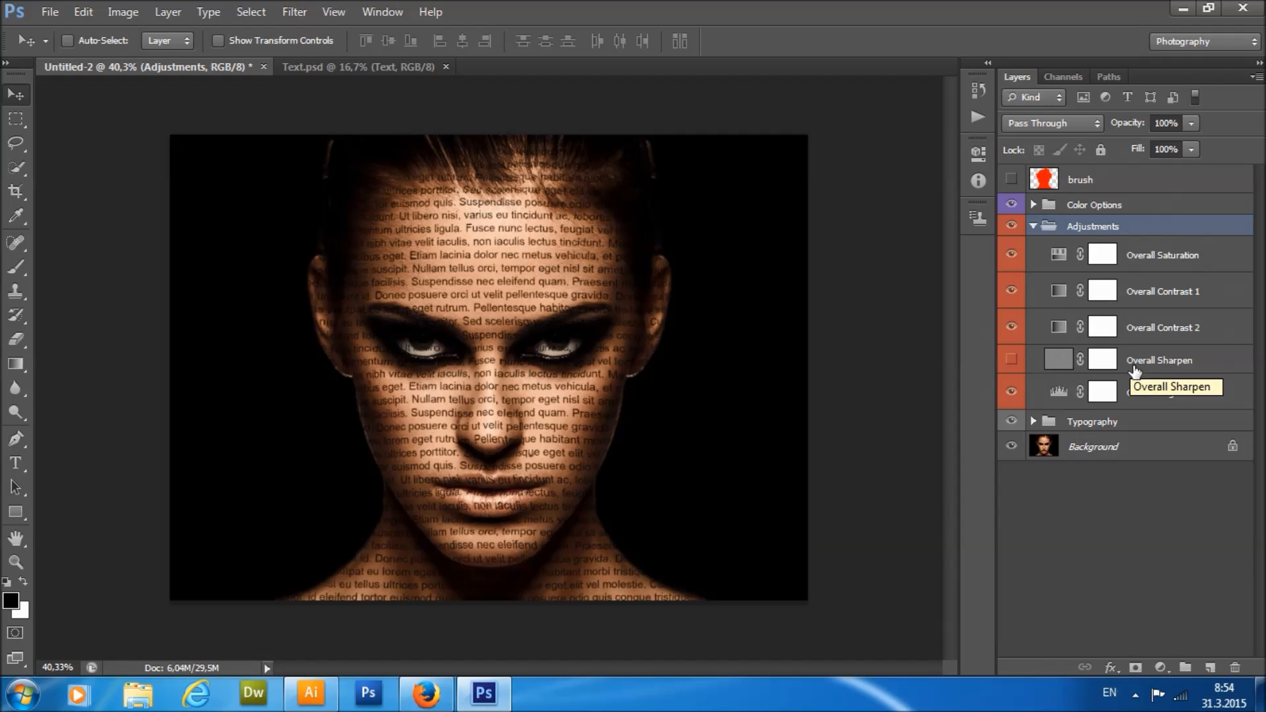
pyautogui.click(1032, 228)
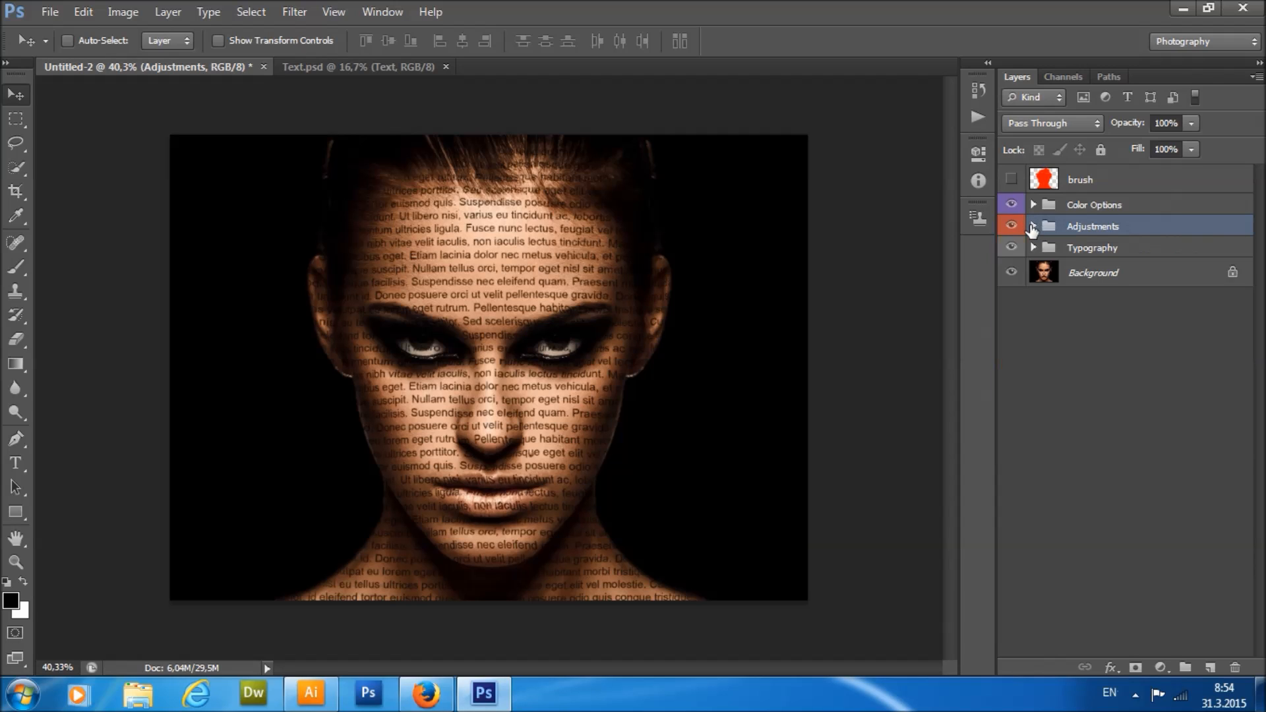
pyautogui.click(1094, 254)
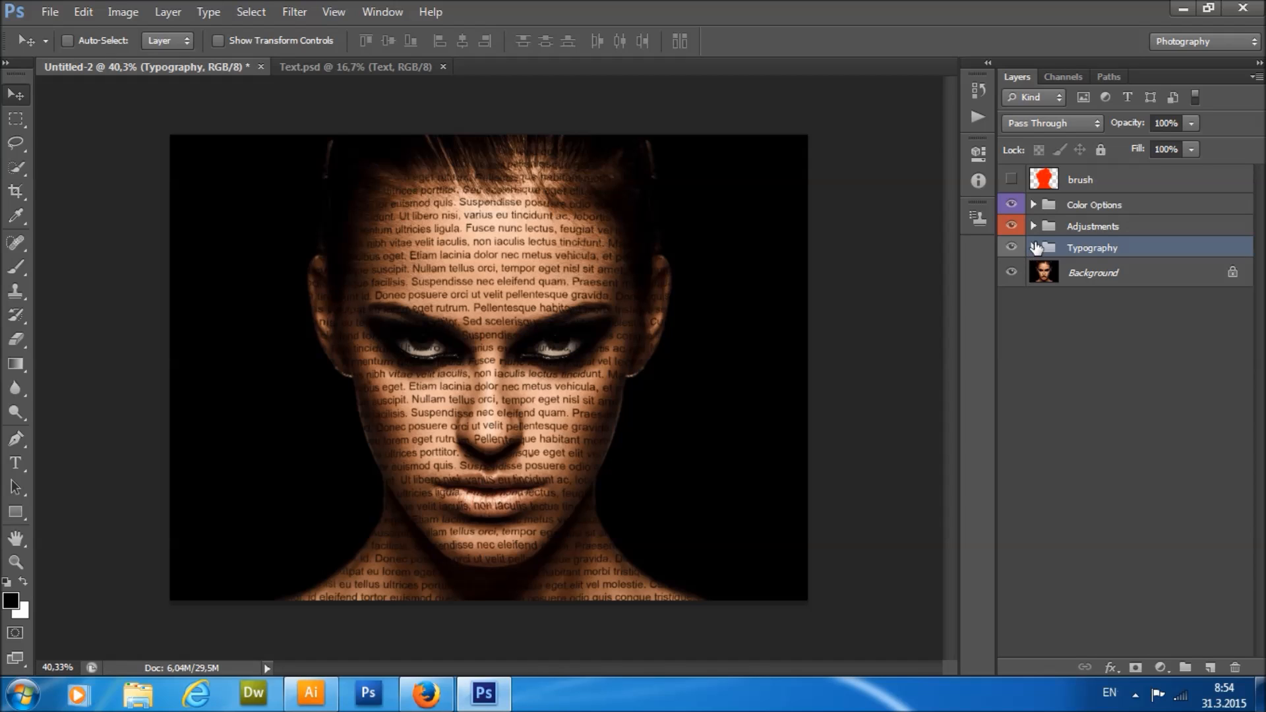
# Show the brush layer, try erasing red paint around one ear, and undo the stroke before hiding the layer again.
pyautogui.click(1079, 180)
pyautogui.click(1012, 180)
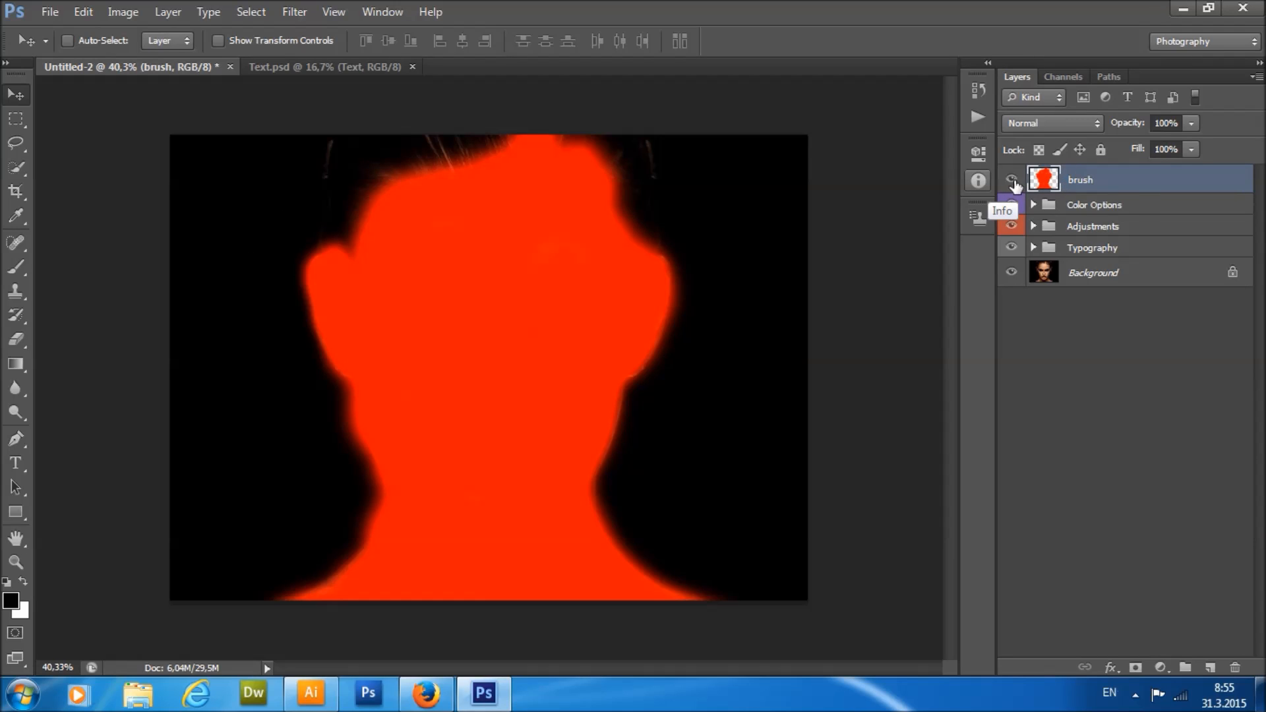
pyautogui.click(16, 339)
pyautogui.moveTo(338, 261)
pyautogui.mouseDown()
pyautogui.moveTo(304, 267)
pyautogui.moveTo(340, 341)
pyautogui.moveTo(356, 439)
pyautogui.moveTo(350, 230)
pyautogui.moveTo(337, 304)
pyautogui.mouseUp()
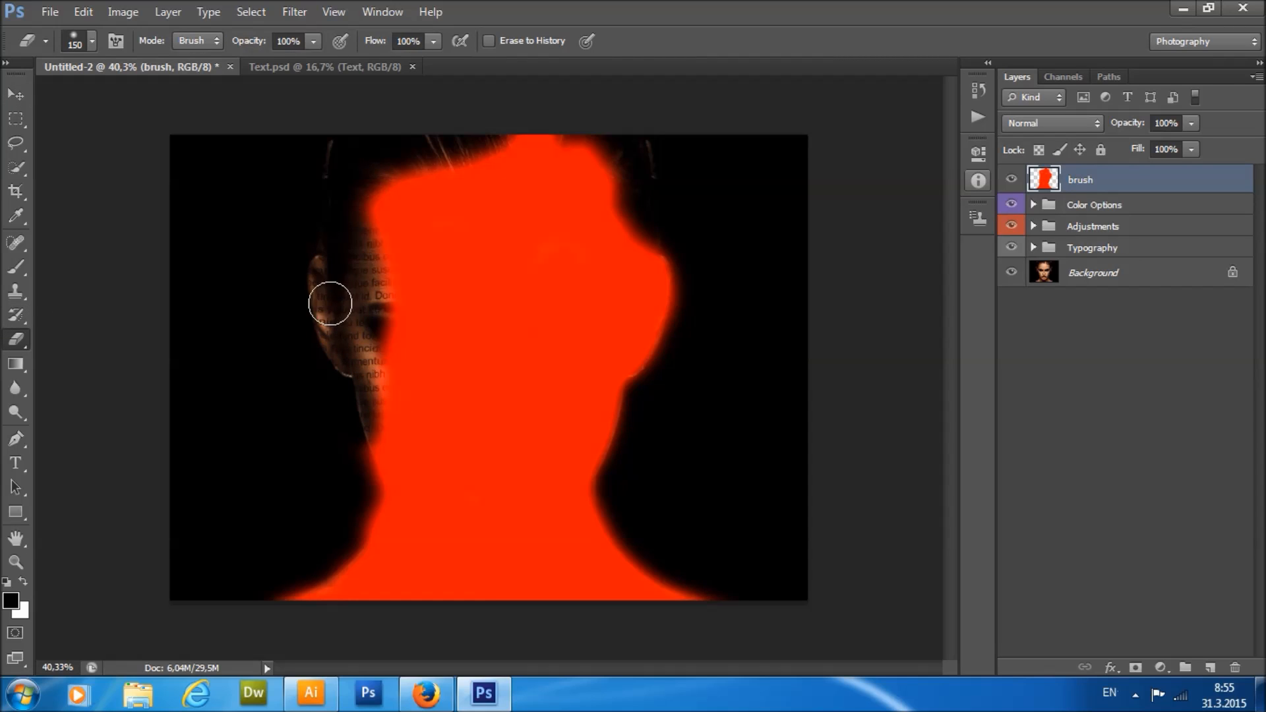
pyautogui.hotkey('ctrl', 'z')
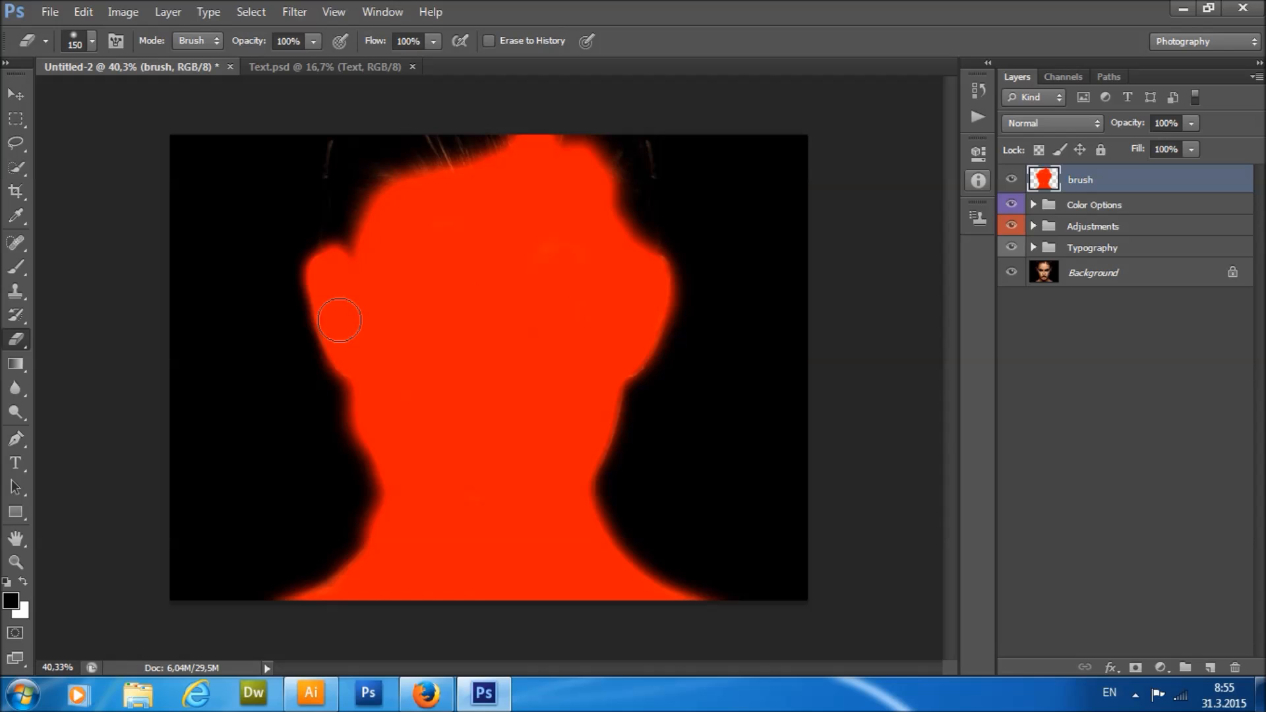
pyautogui.click(16, 267)
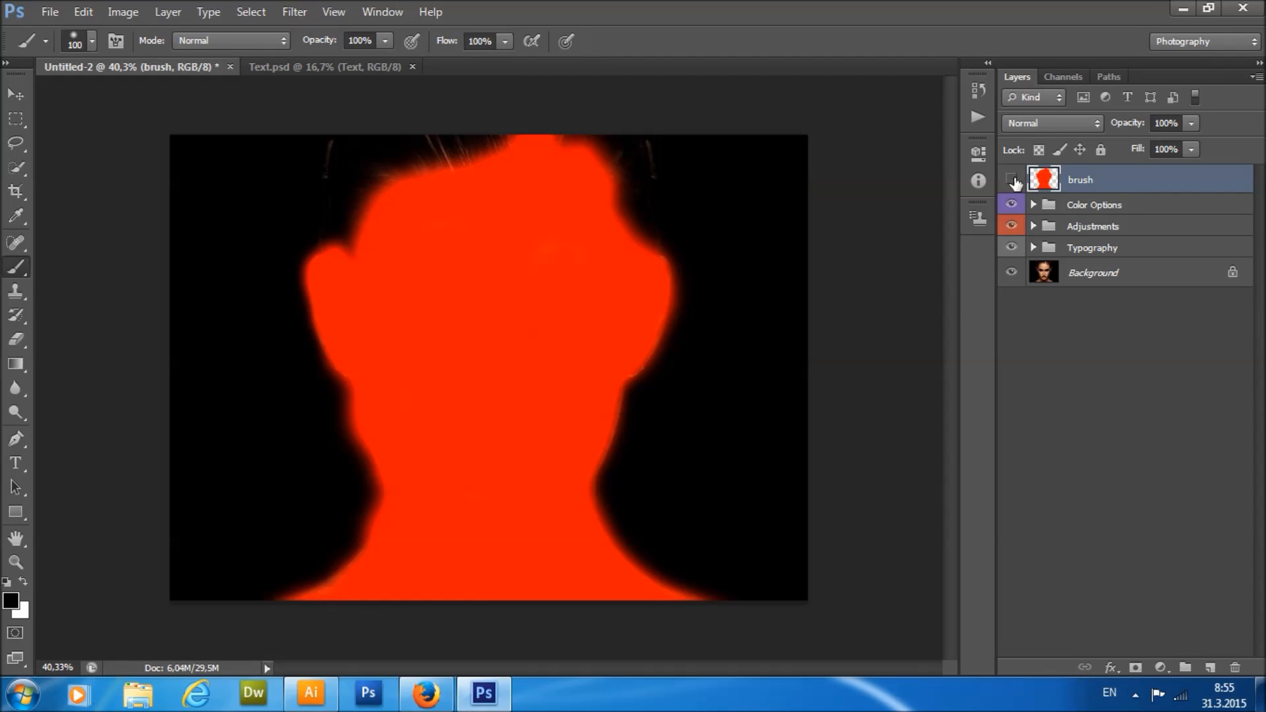
pyautogui.click(1011, 180)
# Expand the Typography group, swap the foreground color to white and hide the Typography 2 subgroup.
pyautogui.click(1102, 247)
pyautogui.click(1033, 248)
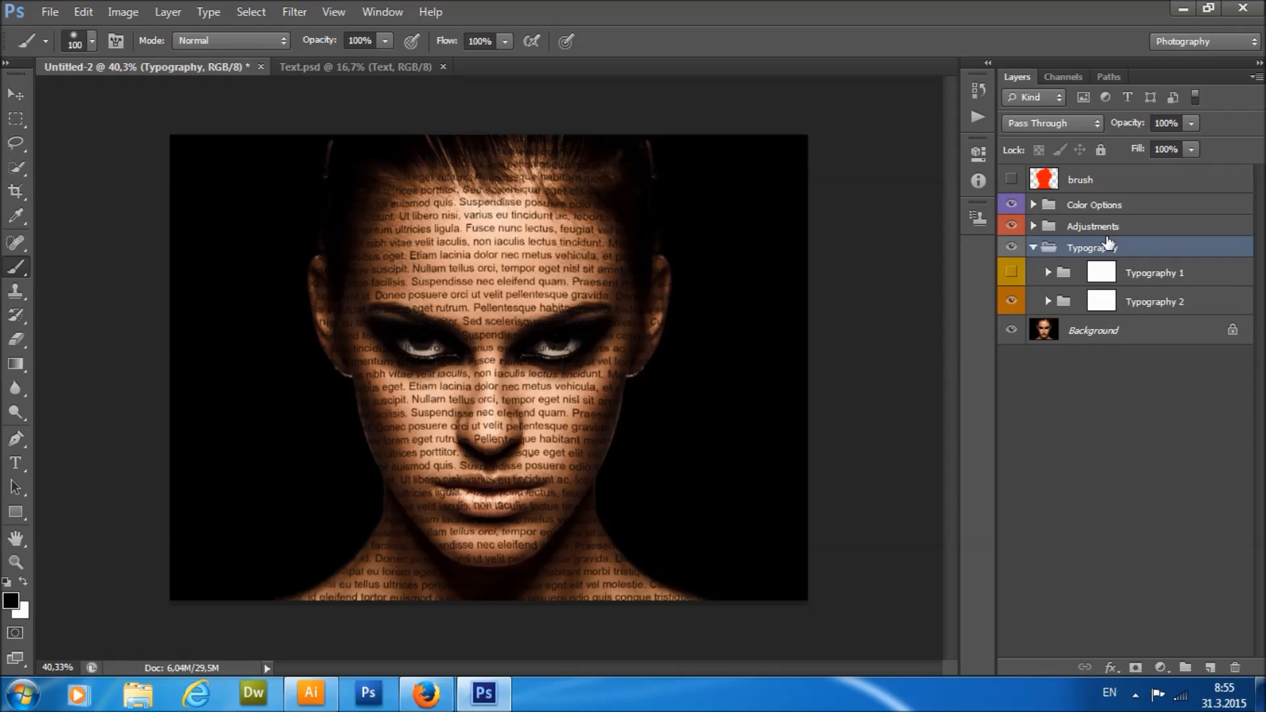
pyautogui.click(1172, 303)
pyautogui.press('x')
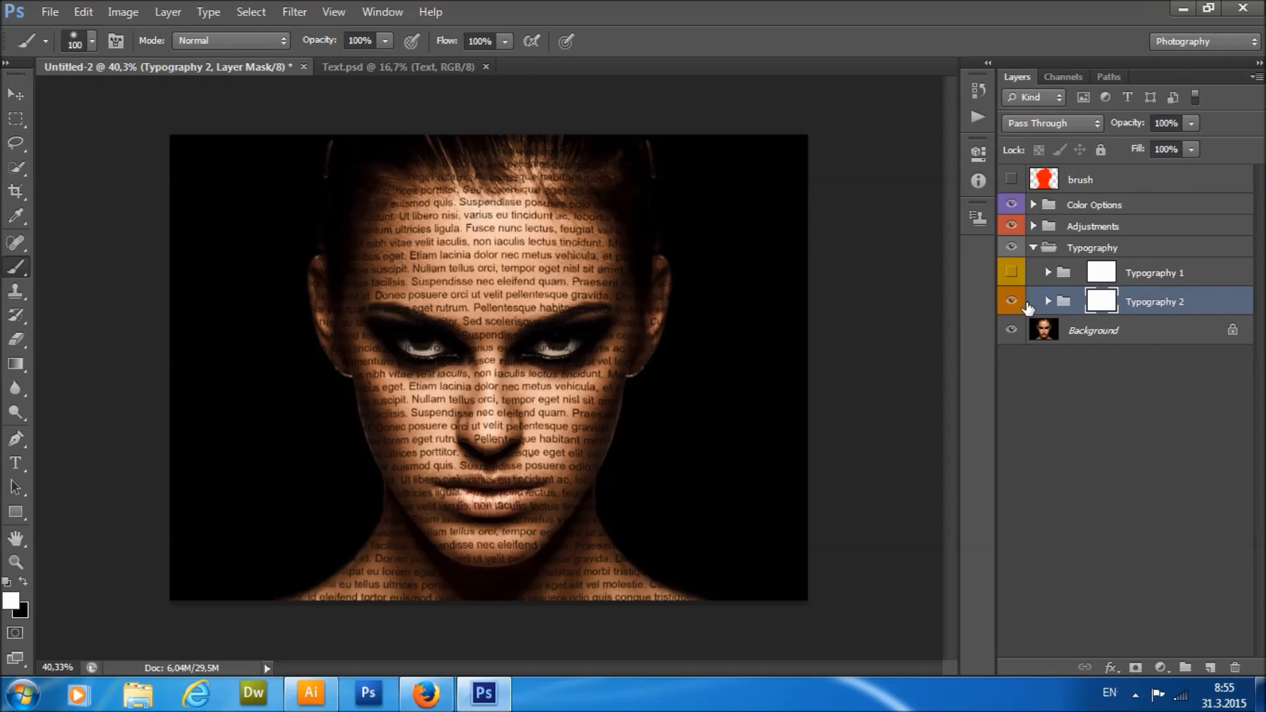
pyautogui.click(1010, 303)
pyautogui.click(1010, 303)
pyautogui.click(1010, 303)
# Toggle the Typography 1 subgroup's visibility on and off, and select the Typography 2 subgroup.
pyautogui.click(1169, 278)
pyautogui.click(1012, 274)
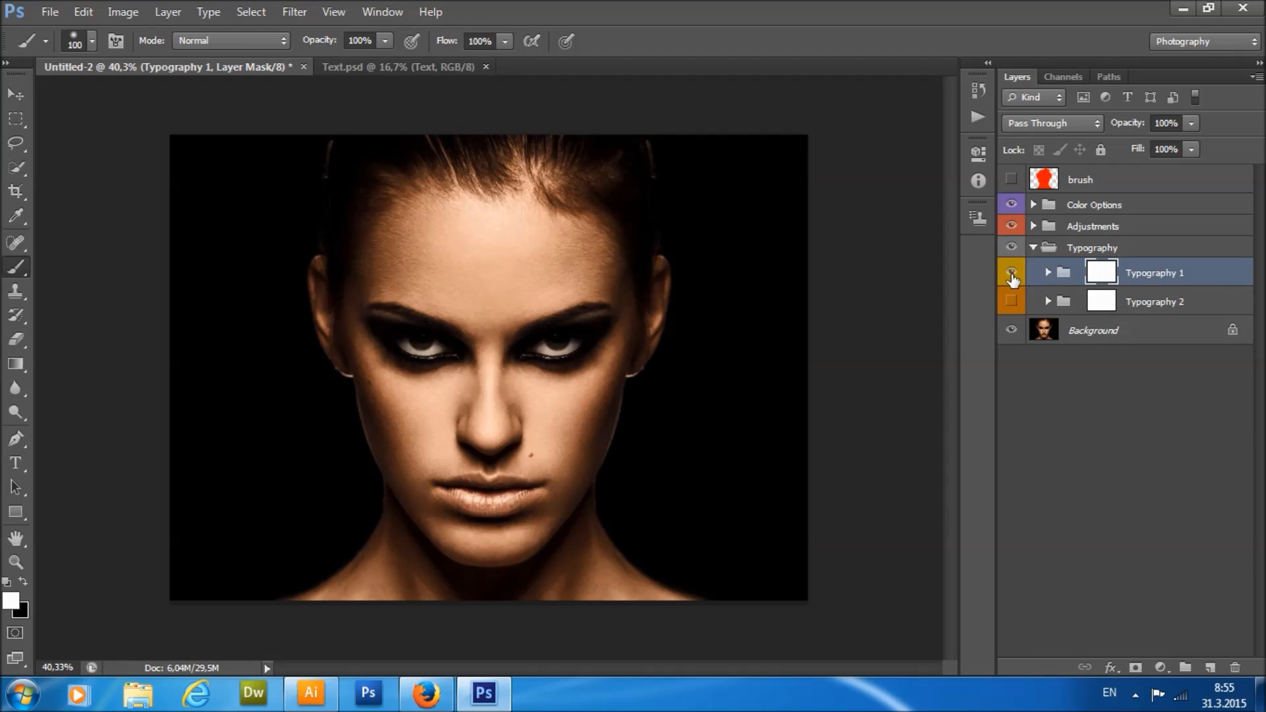
pyautogui.click(1012, 273)
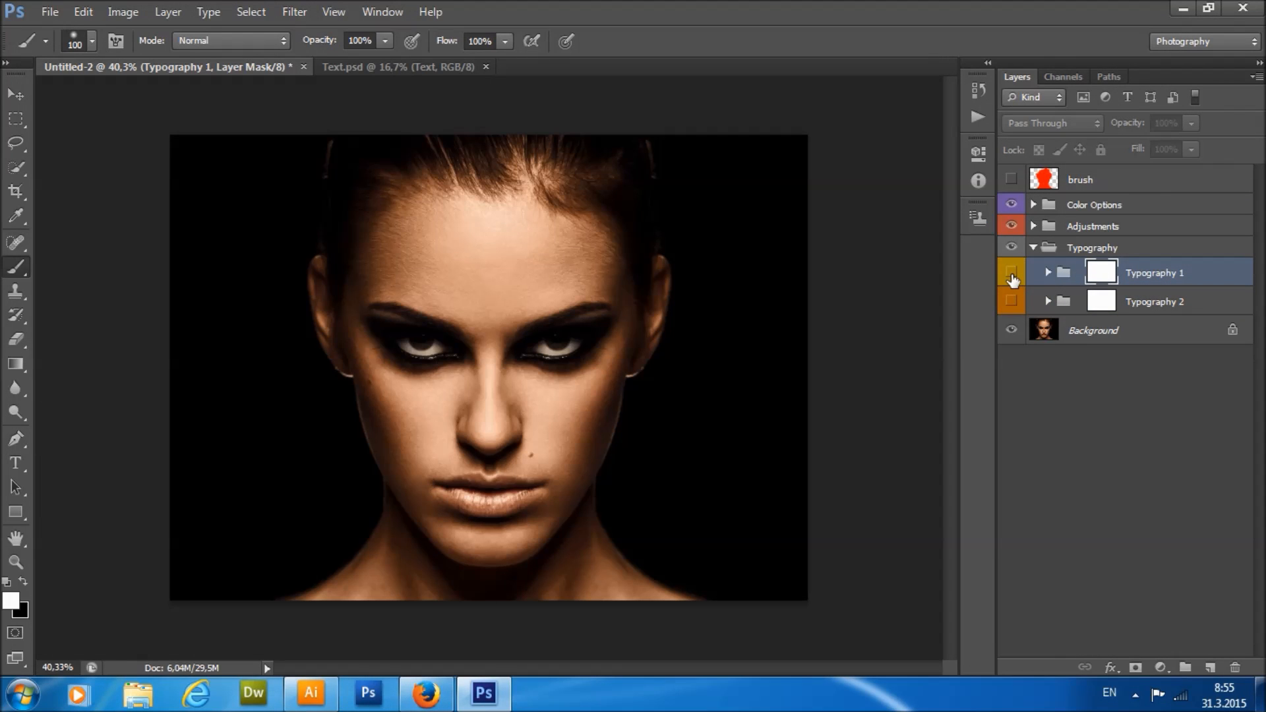
pyautogui.click(1159, 311)
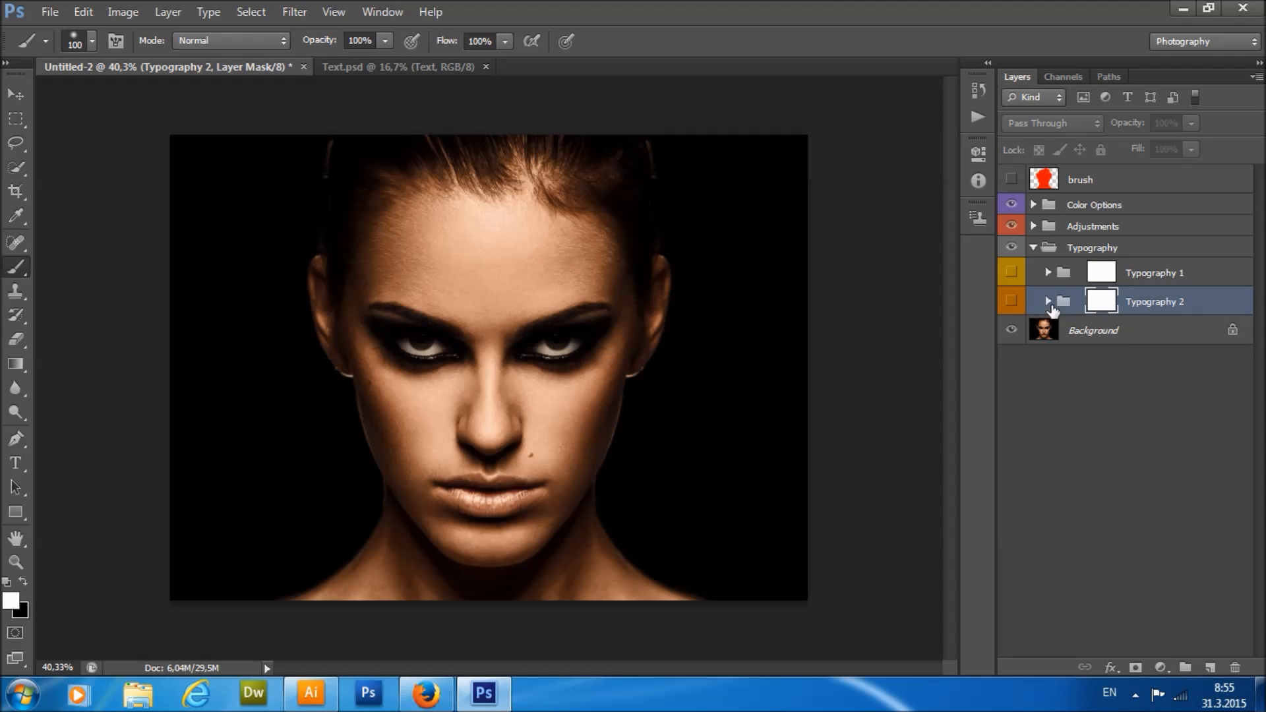
# Show and expand the Typography 2 subgroup, and toggle its Text layer off and back on.
pyautogui.click(1012, 301)
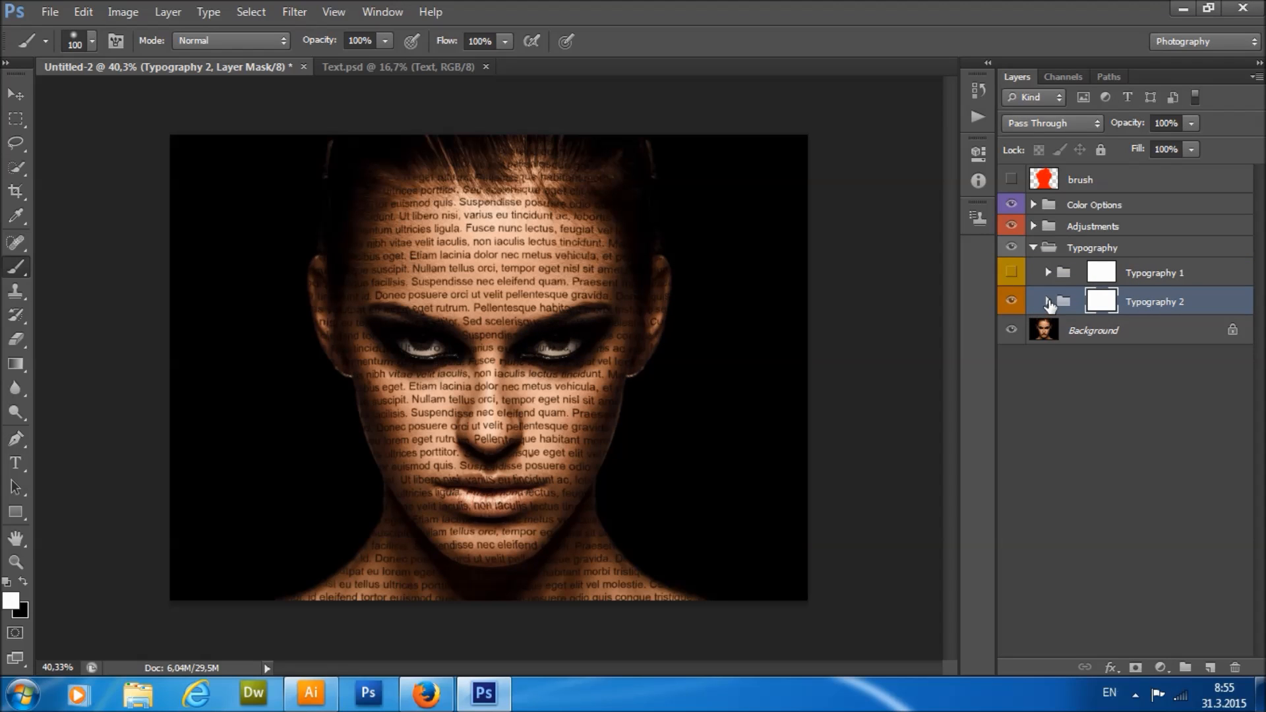
pyautogui.click(1049, 302)
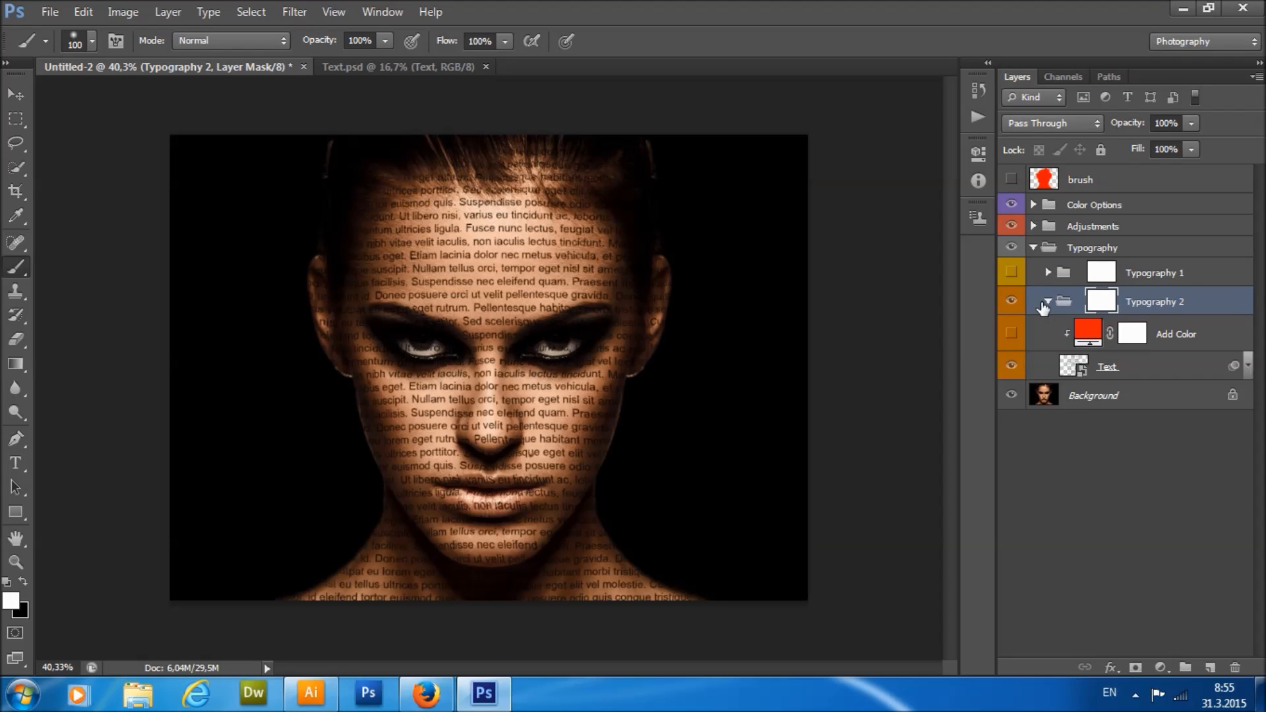
pyautogui.click(1150, 372)
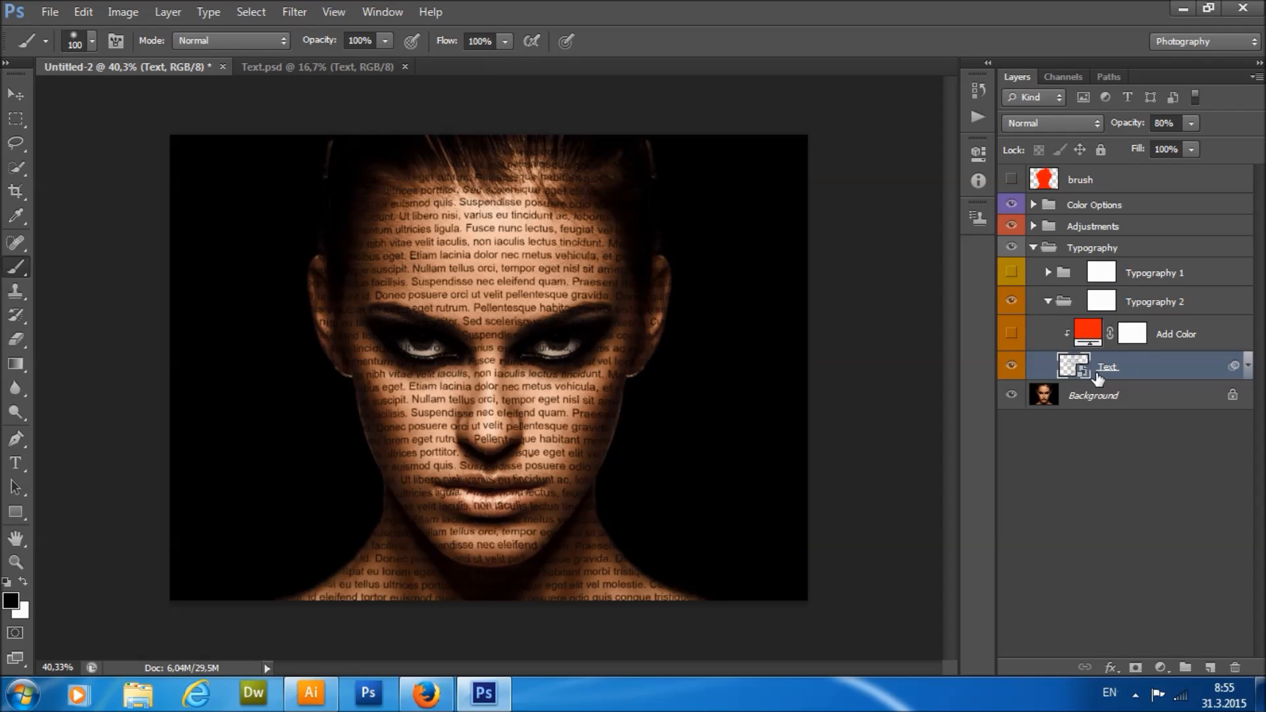
pyautogui.click(1011, 365)
pyautogui.click(1011, 365)
# Show the Add Color layer in Typography 2 and try green 0ef134 as its color.
pyautogui.click(1204, 337)
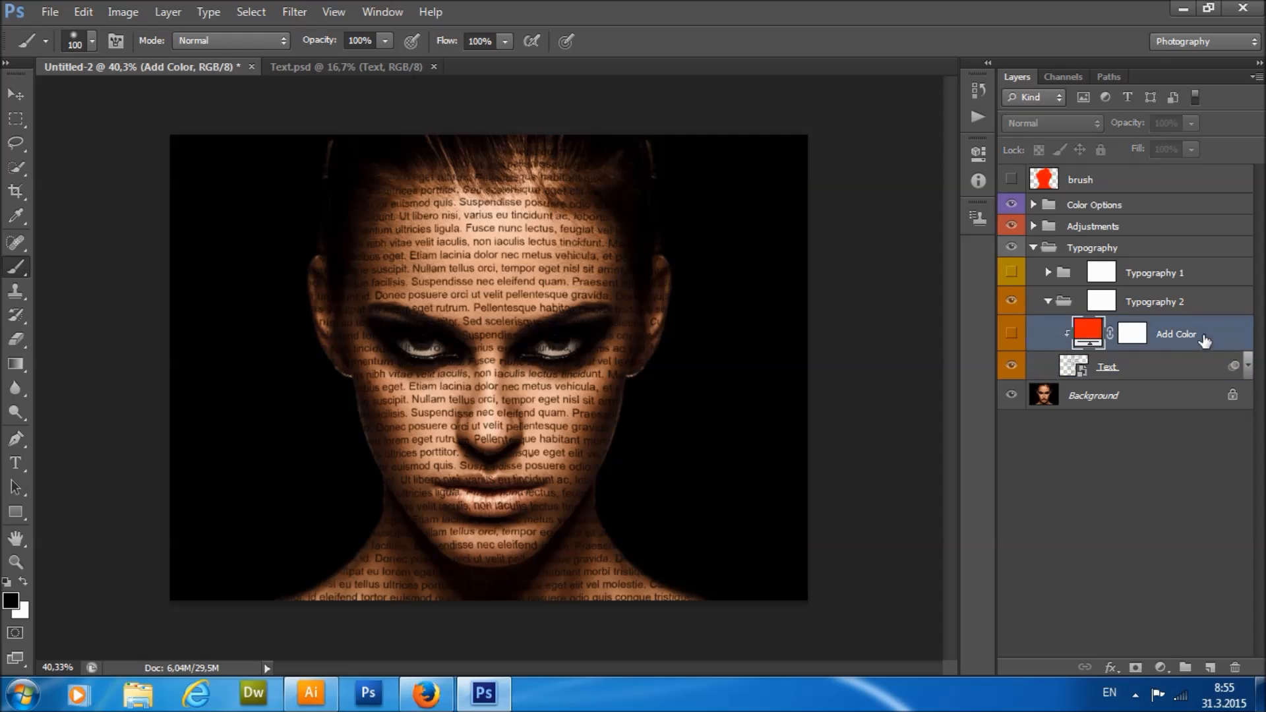
pyautogui.click(1012, 336)
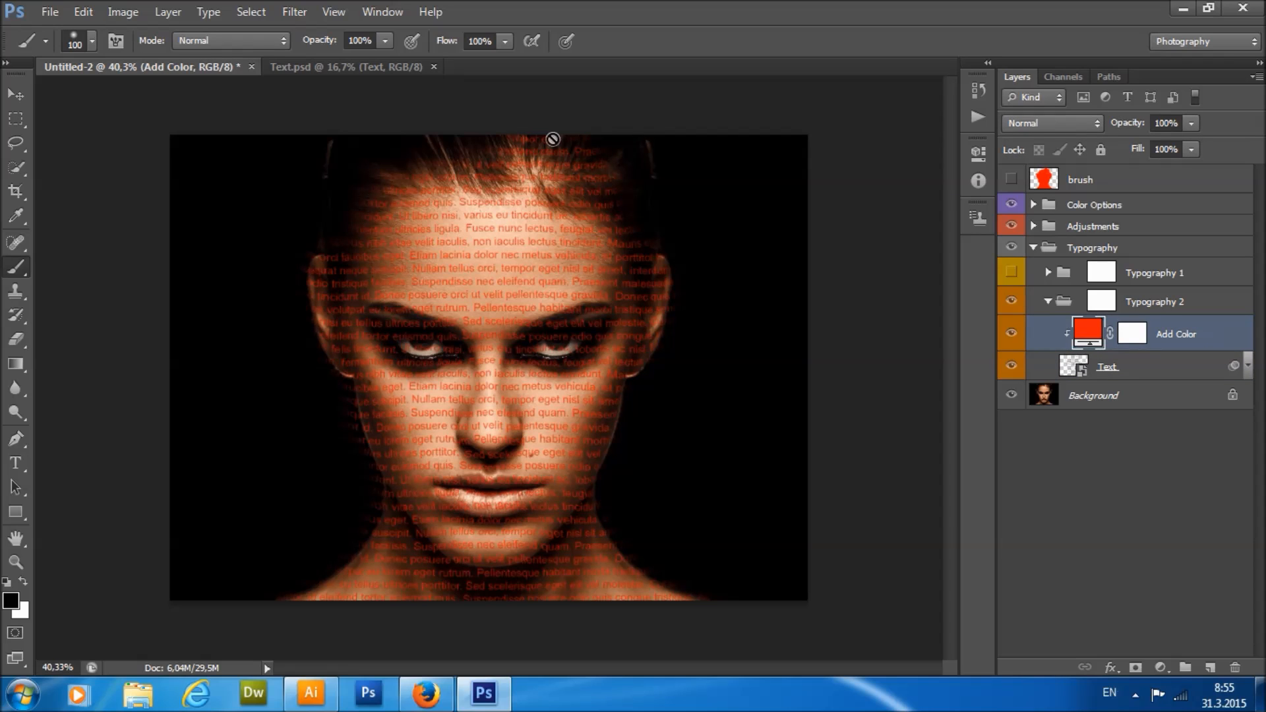
pyautogui.doubleClick(1088, 333)
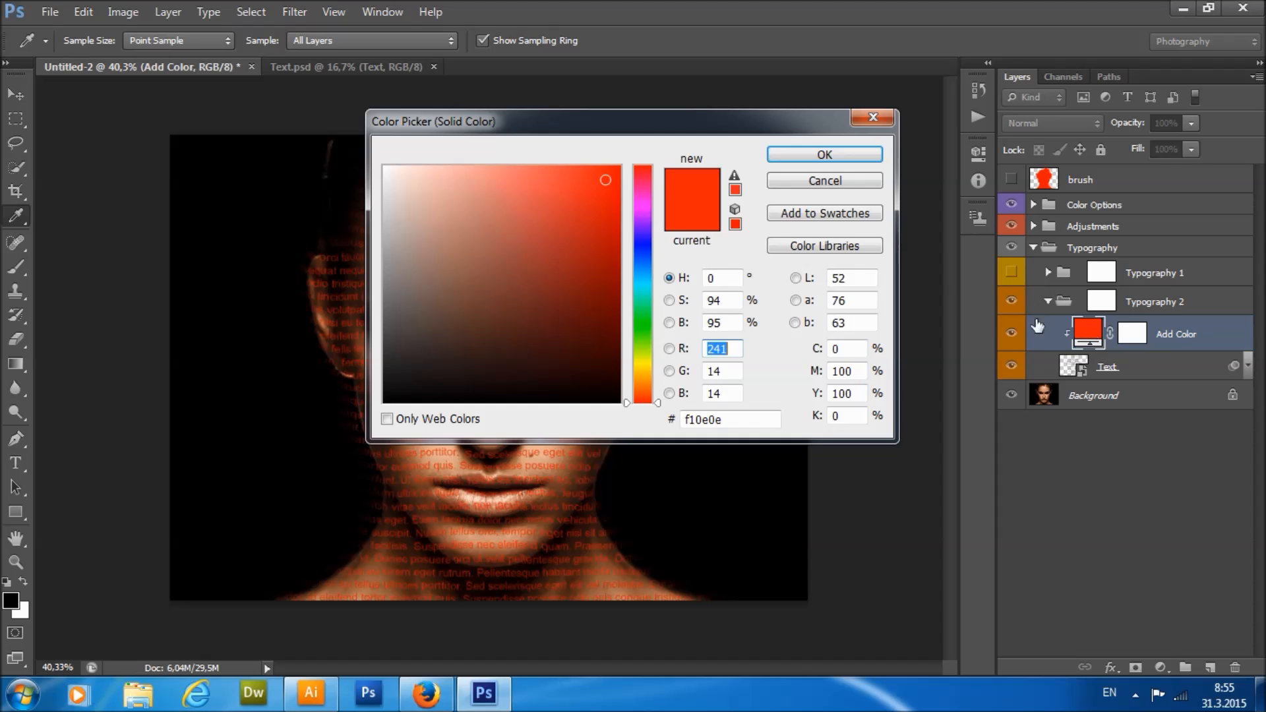
pyautogui.moveTo(639, 262); pyautogui.dragTo(639, 343)
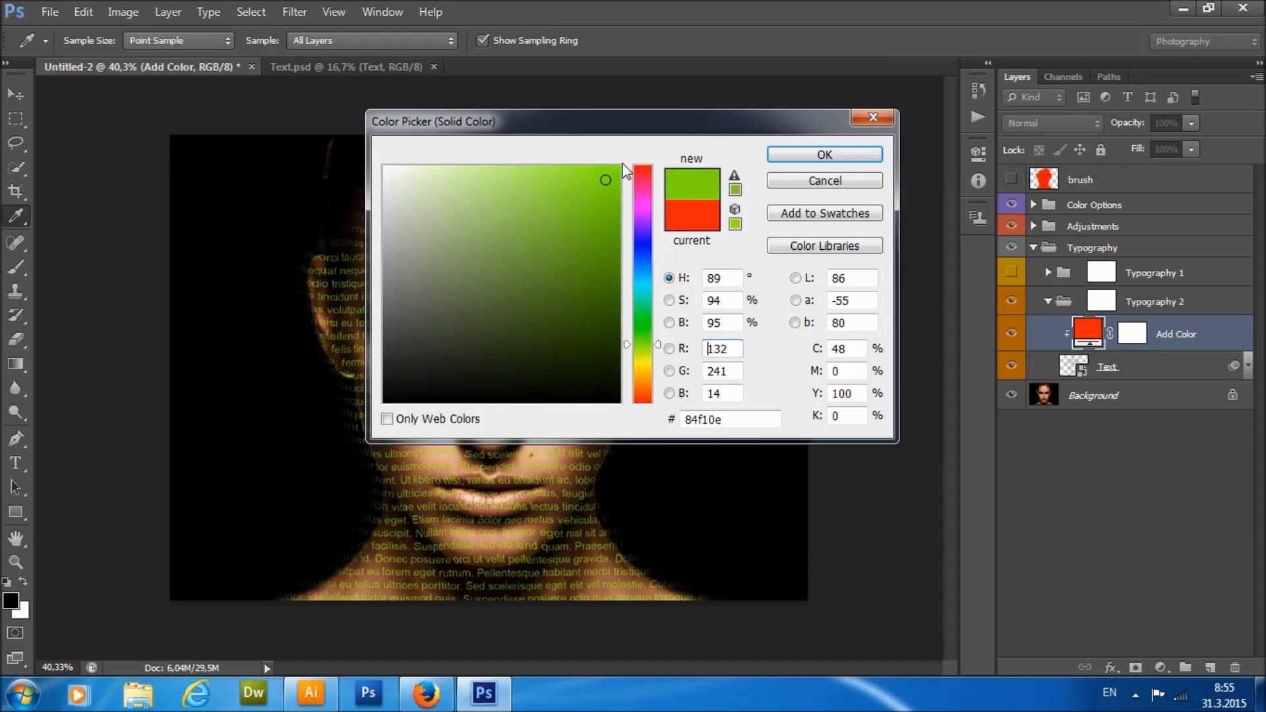
pyautogui.moveTo(624, 121); pyautogui.dragTo(902, 238)
pyautogui.moveTo(921, 461); pyautogui.dragTo(920, 435)
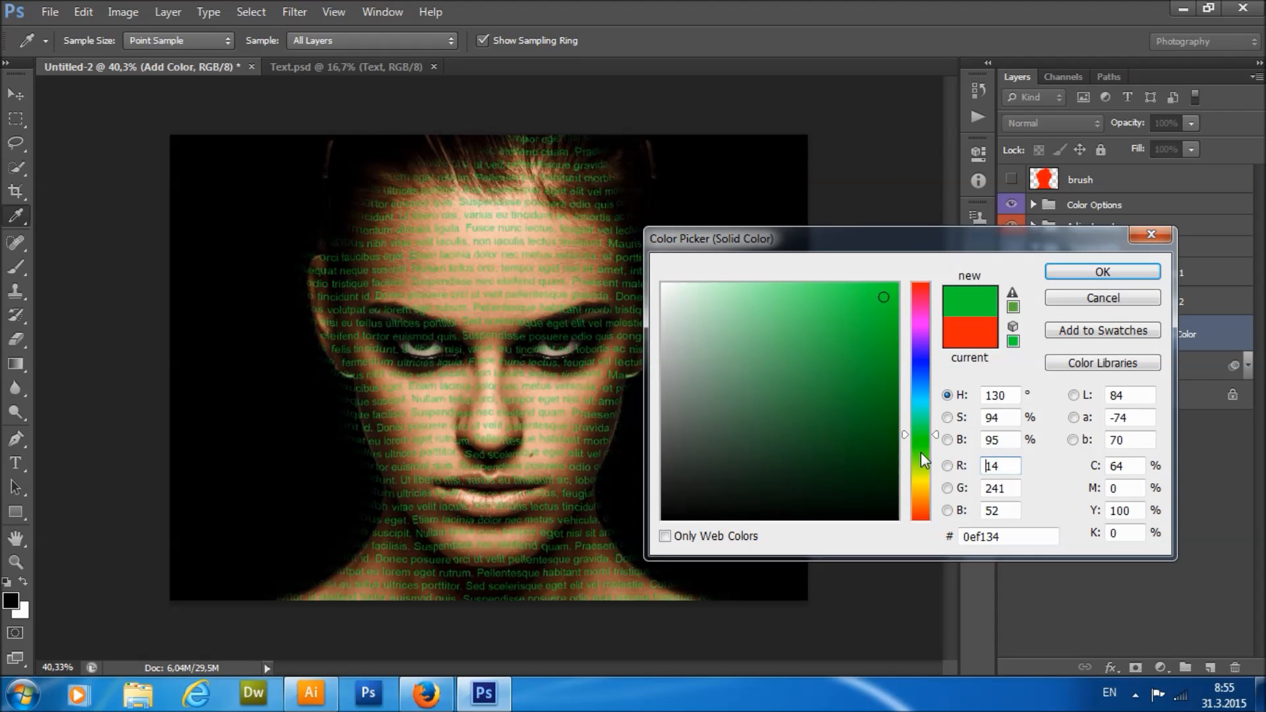
pyautogui.click(1094, 300)
# Try adjusting the Add Color layer's fill amount and hide the layer.
pyautogui.click(1191, 149)
pyautogui.moveTo(1126, 169); pyautogui.dragTo(1167, 168)
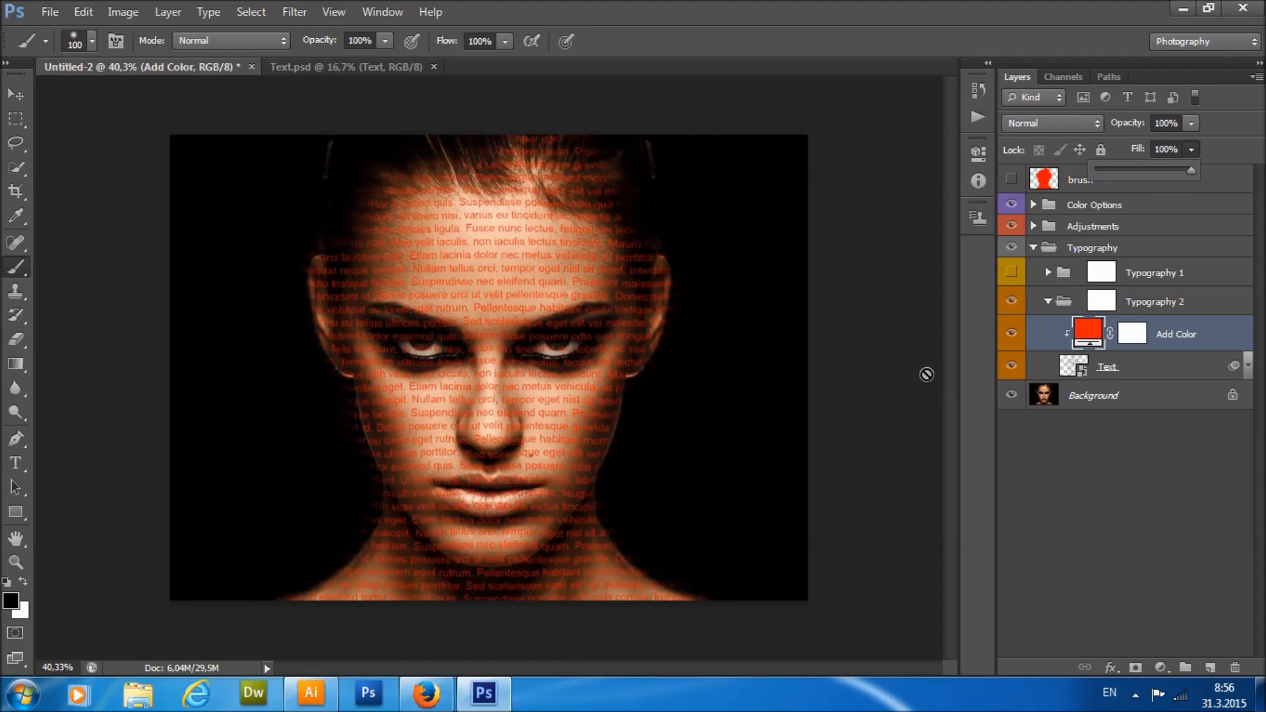
pyautogui.click(1011, 333)
# Reveal the smart filters of the Text layer in Typography 2 and view the Displace filter's blending options.
pyautogui.click(1152, 364)
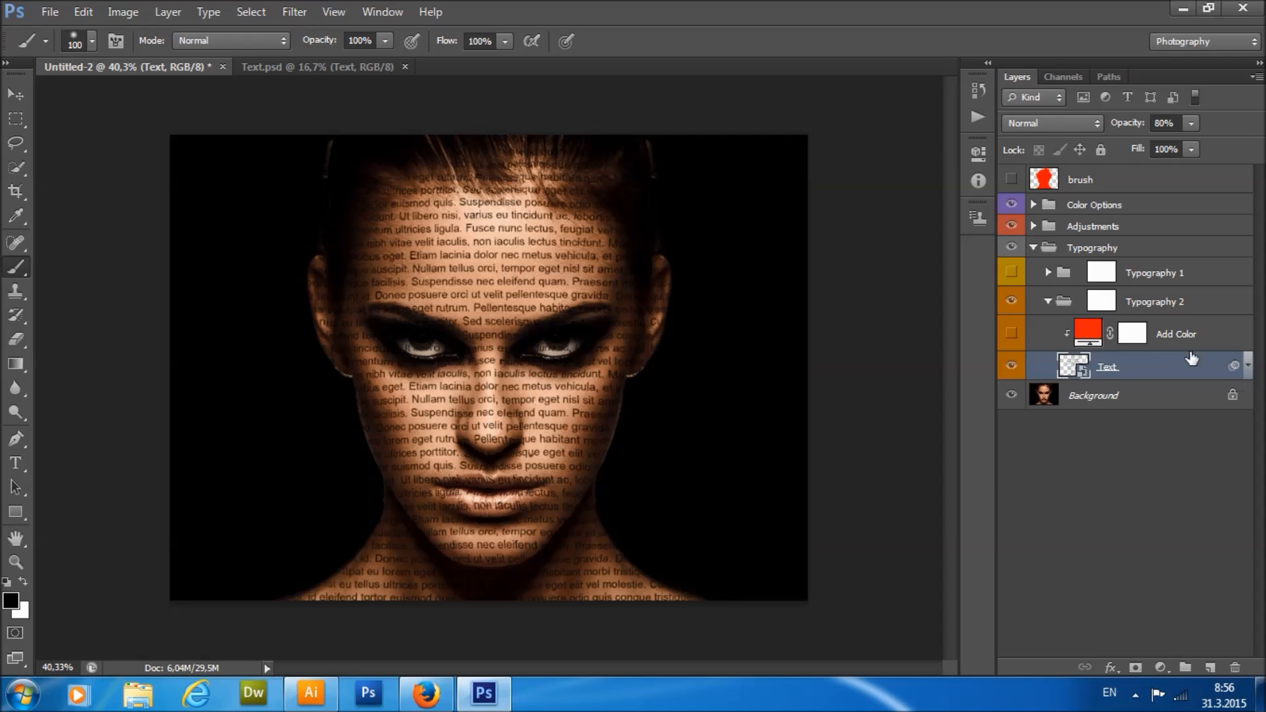
pyautogui.click(1248, 367)
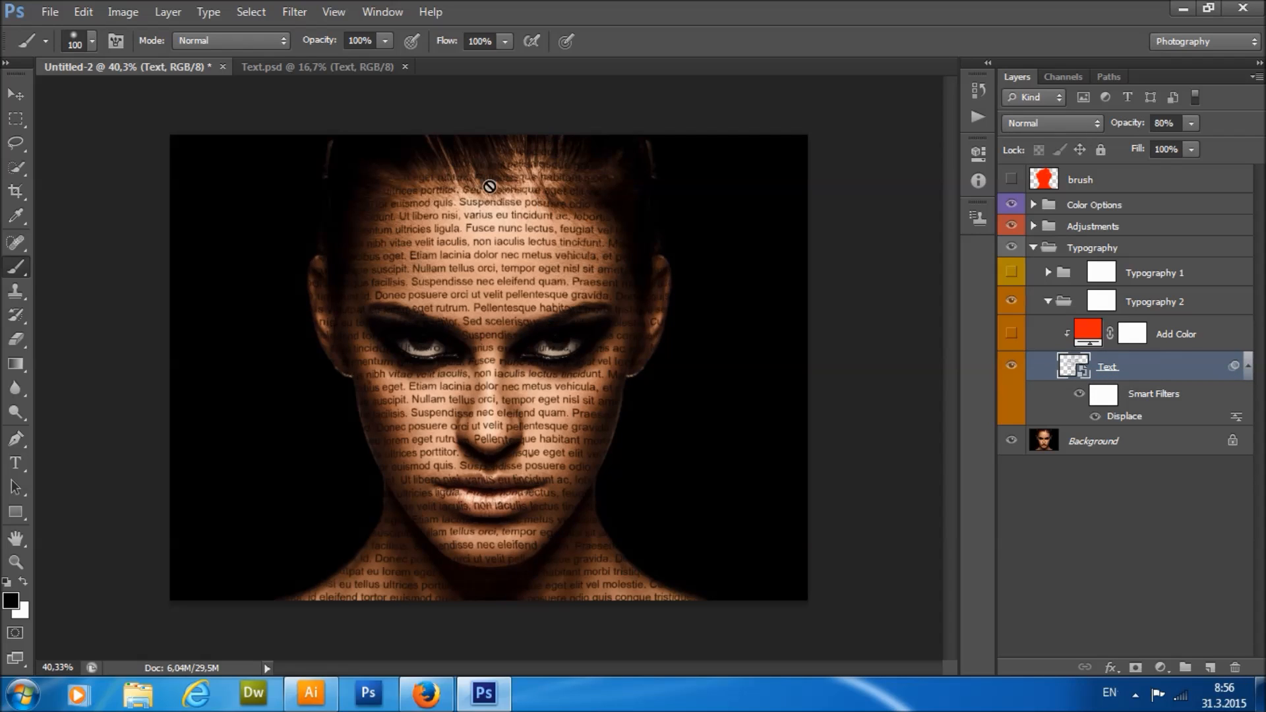
pyautogui.scroll(2, 472, 291)
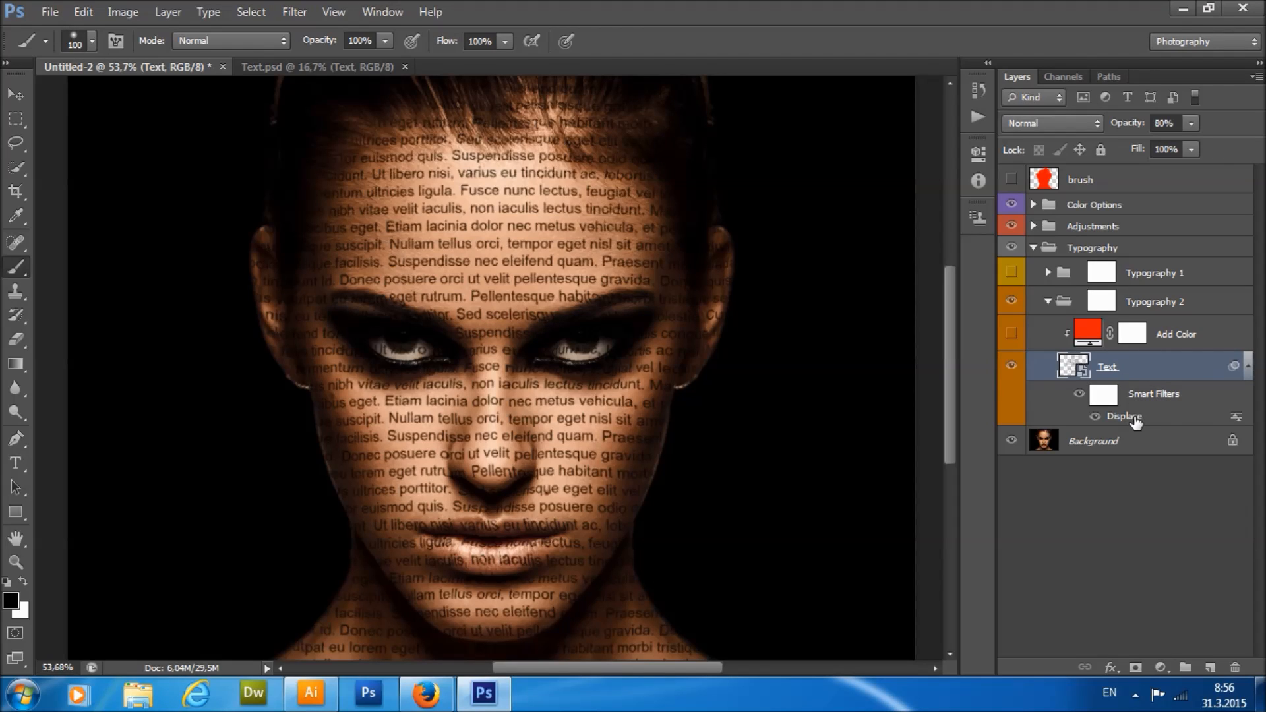
pyautogui.doubleClick(1236, 418)
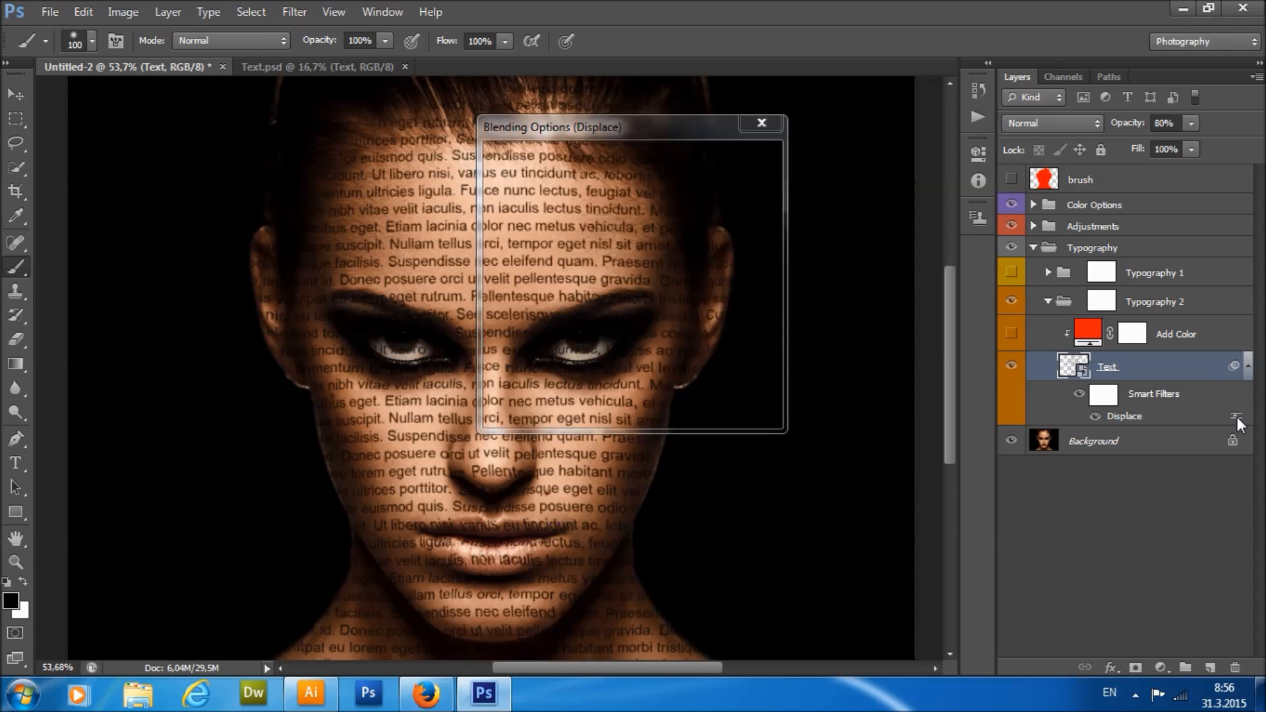
pyautogui.click(736, 187)
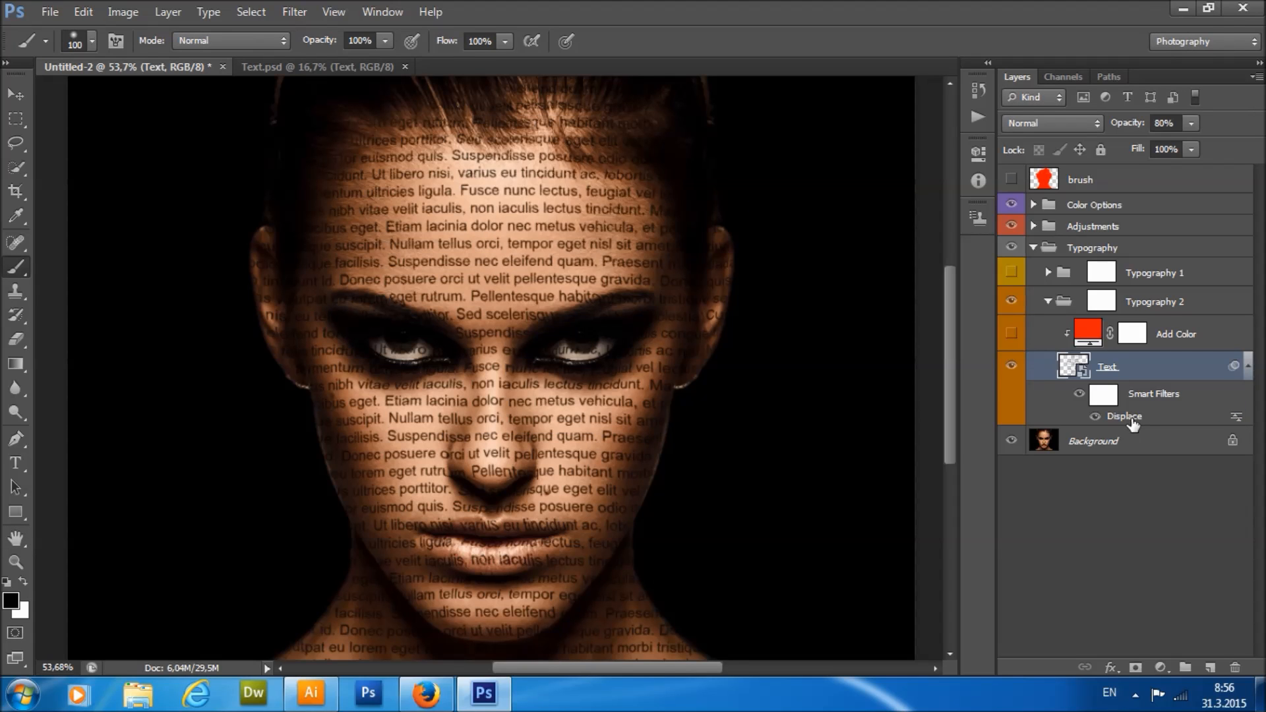
# Review the Displace filter's horizontal and vertical scale settings on the Text layer, leaving the dialog without changes.
pyautogui.doubleClick(1129, 416)
pyautogui.moveTo(589, 155); pyautogui.dragTo(770, 205)
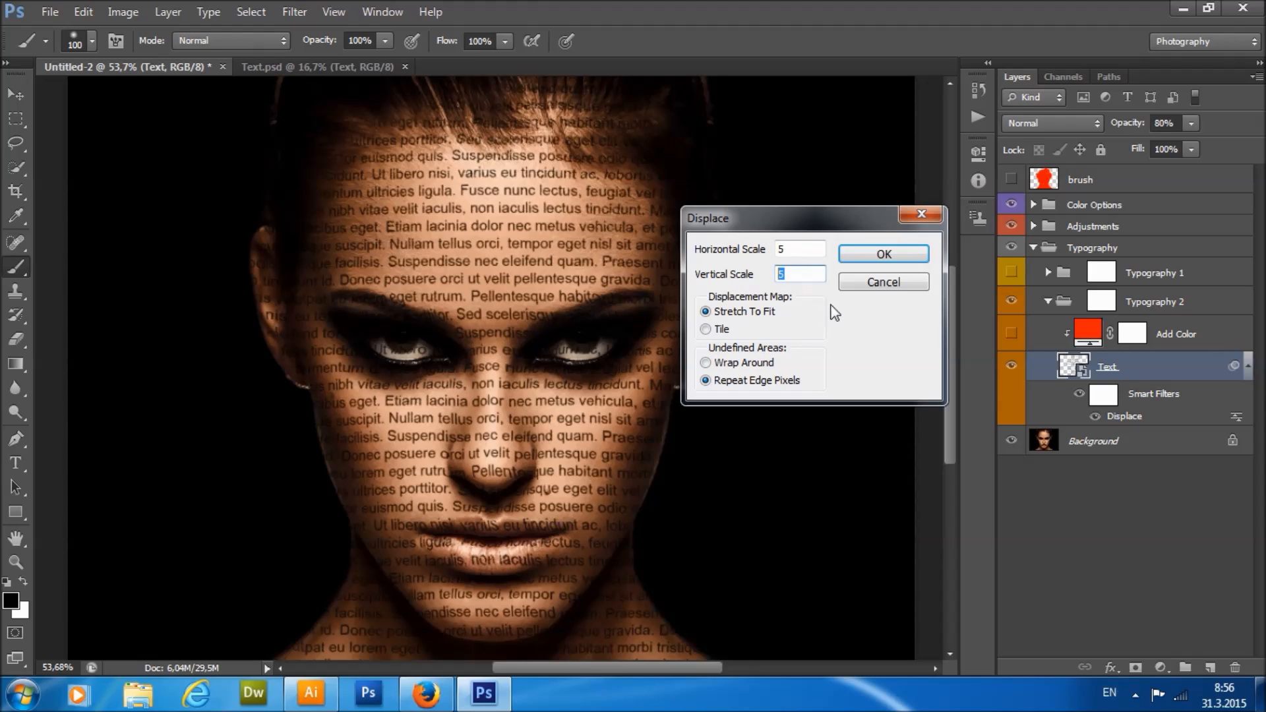
pyautogui.click(872, 289)
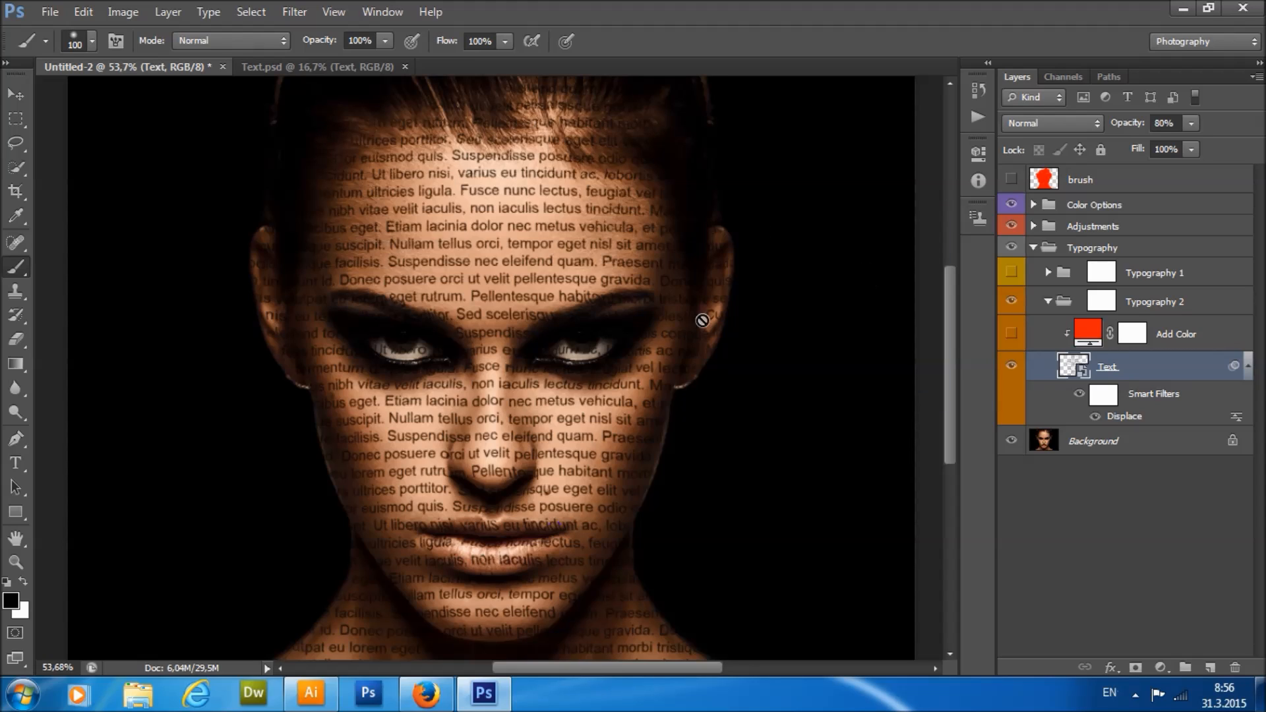
pyautogui.doubleClick(1126, 418)
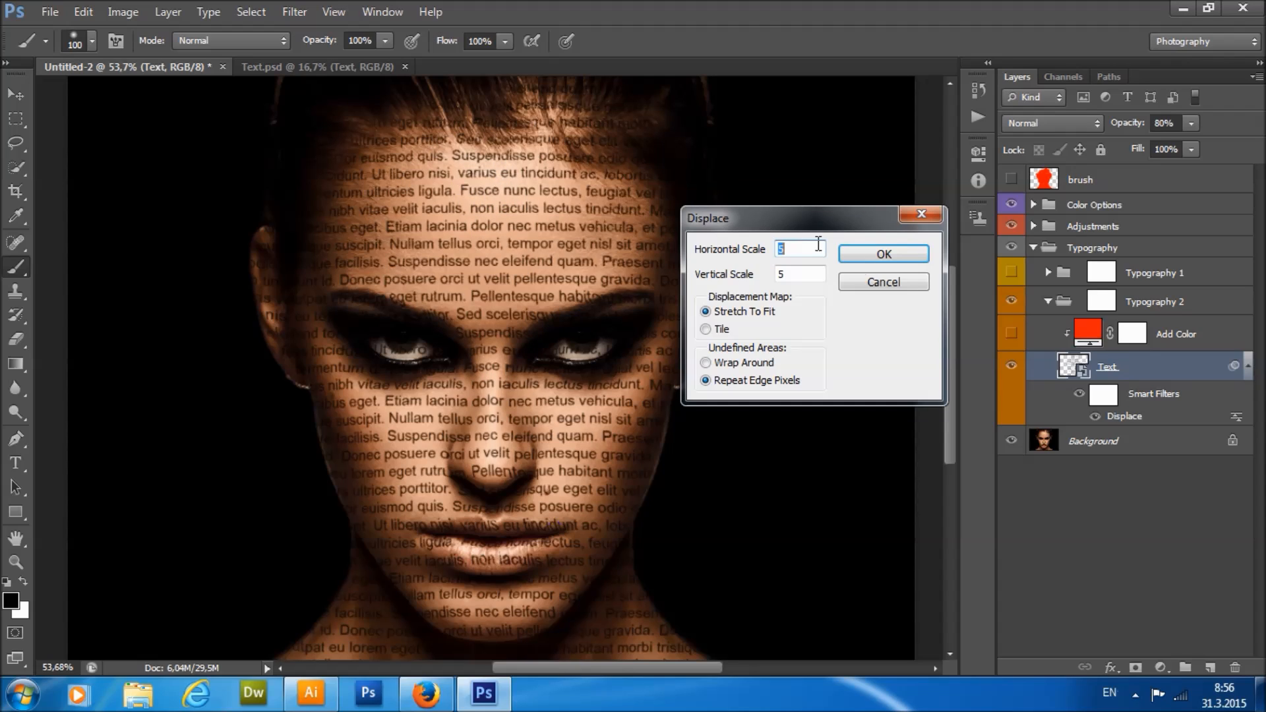
pyautogui.click(883, 283)
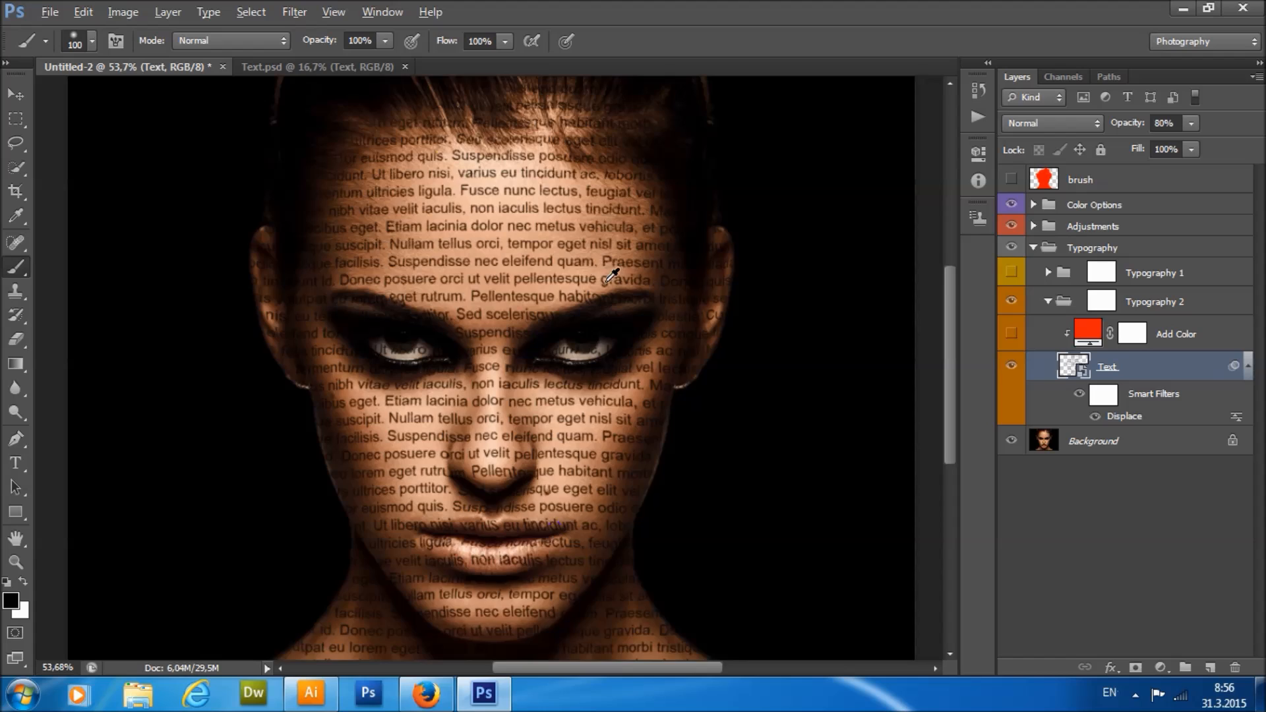
pyautogui.scroll(4, 495, 284)
pyautogui.press('alt')
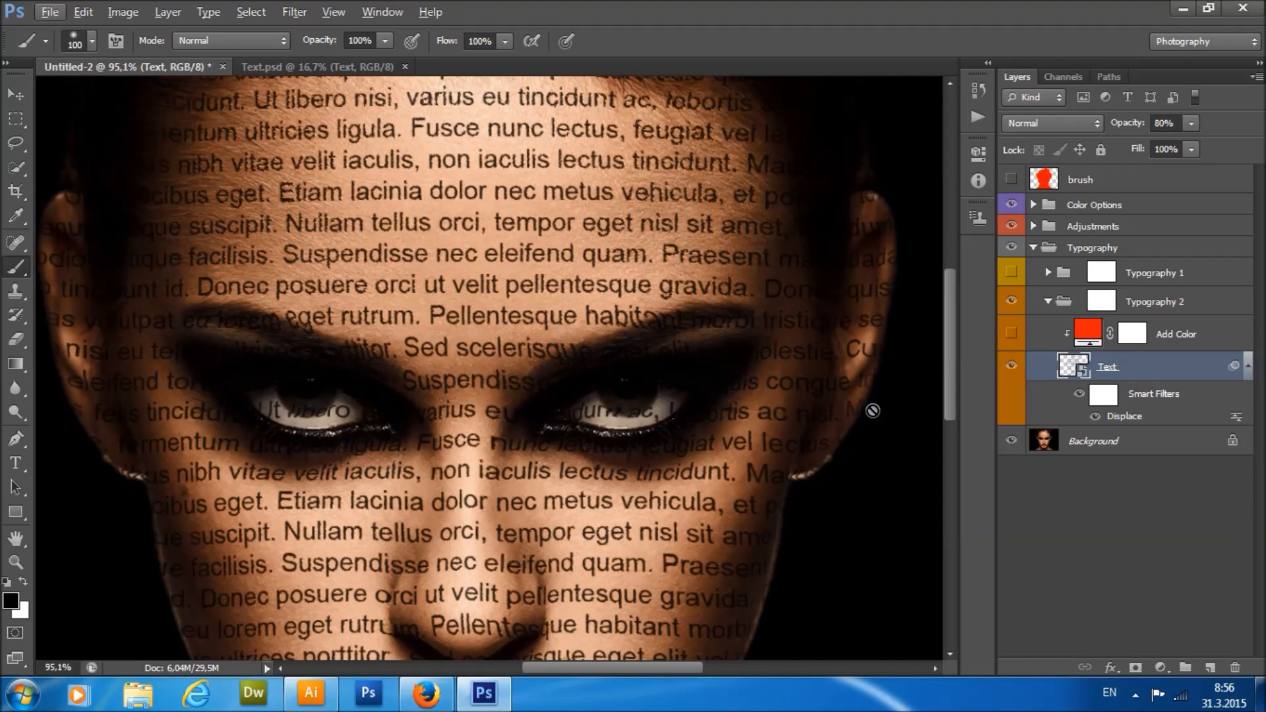
pyautogui.click(1134, 420)
pyautogui.doubleClick(1134, 421)
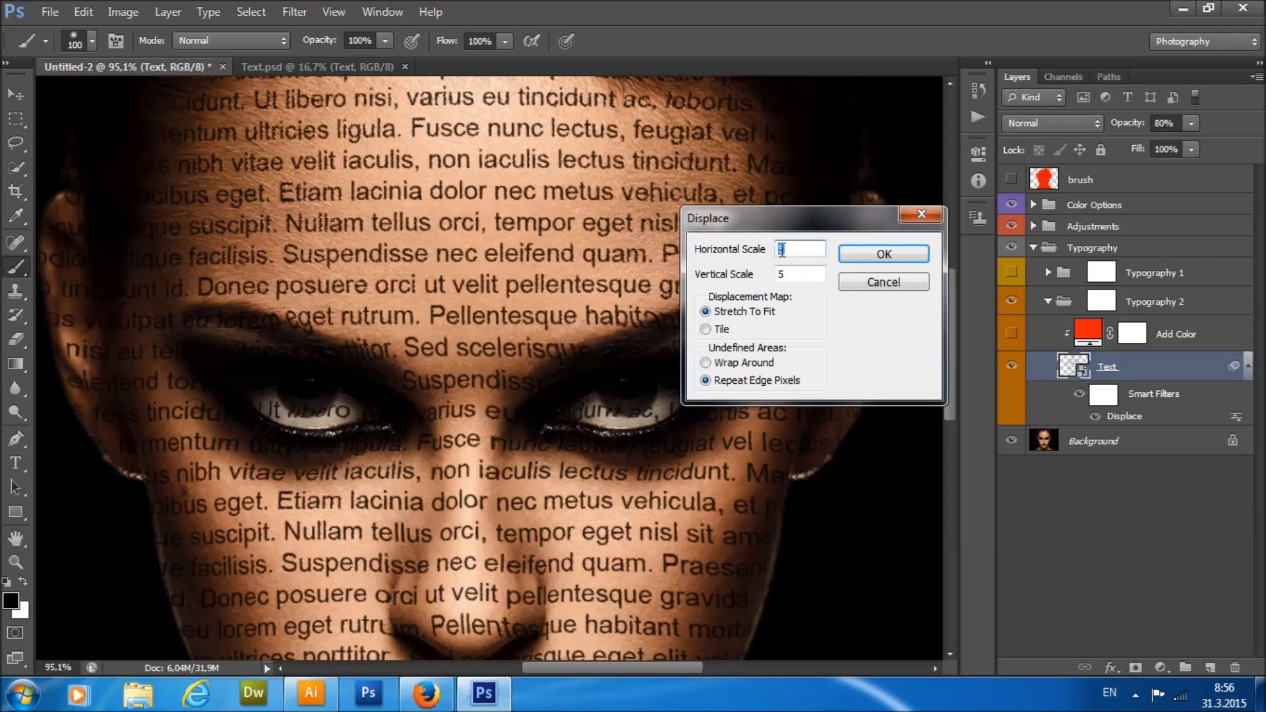
pyautogui.write('2')
pyautogui.press('Tab')
pyautogui.write('2')
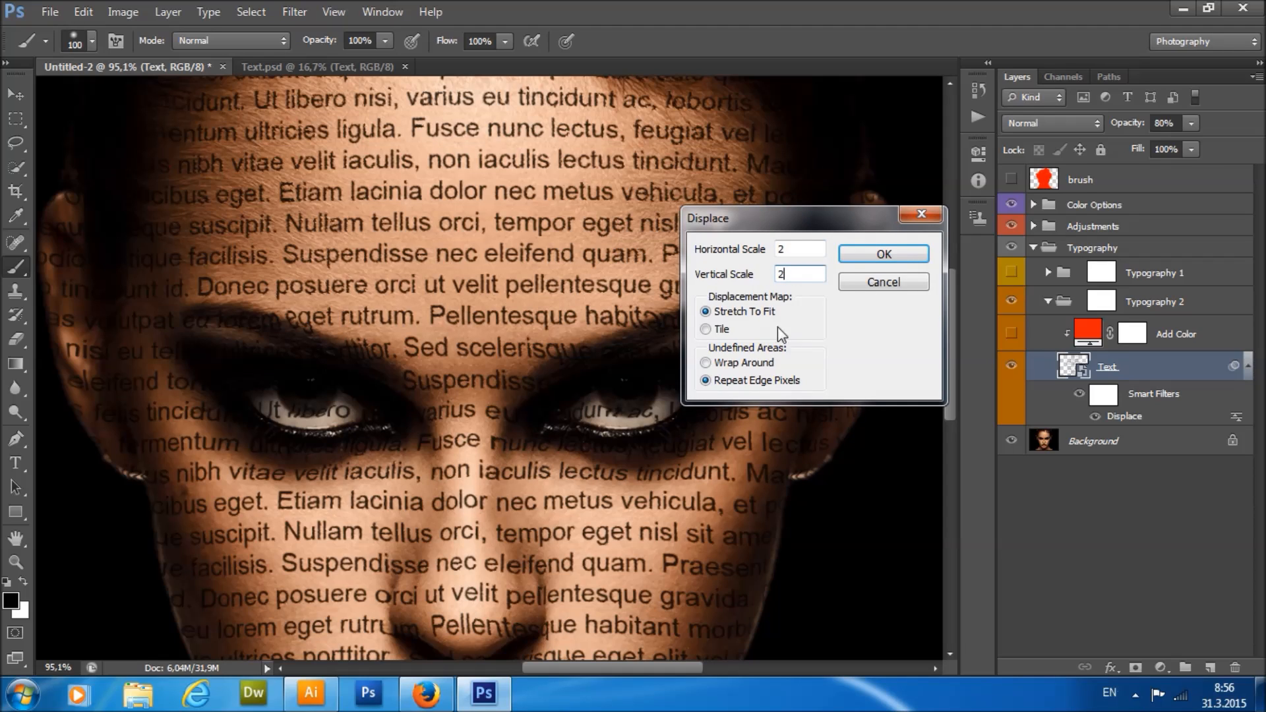
pyautogui.click(884, 255)
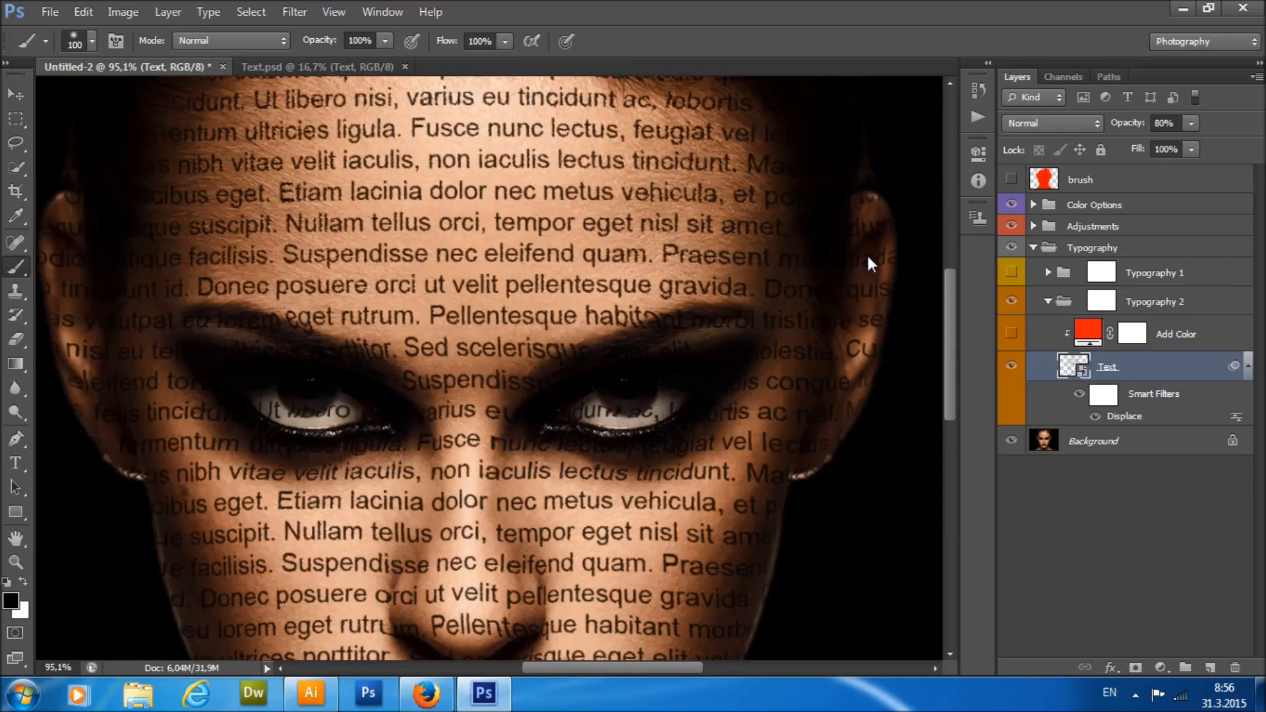
pyautogui.click(620, 347)
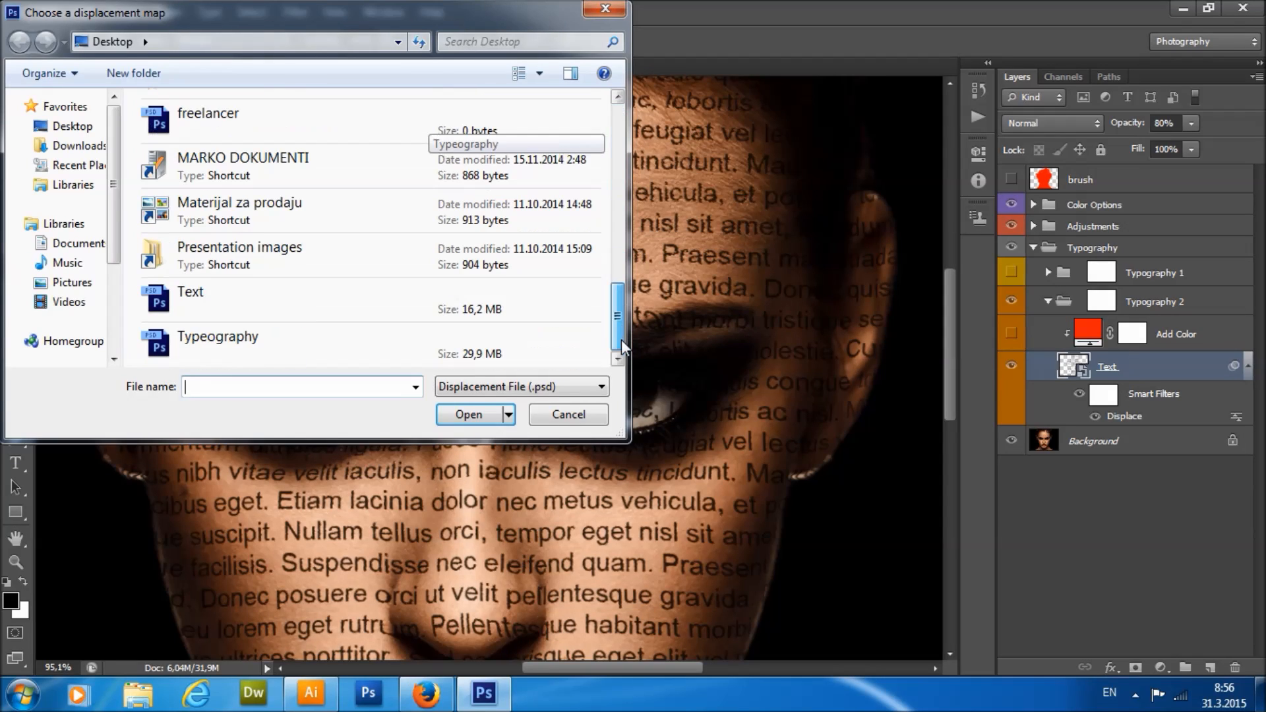
pyautogui.click(224, 348)
pyautogui.click(605, 8)
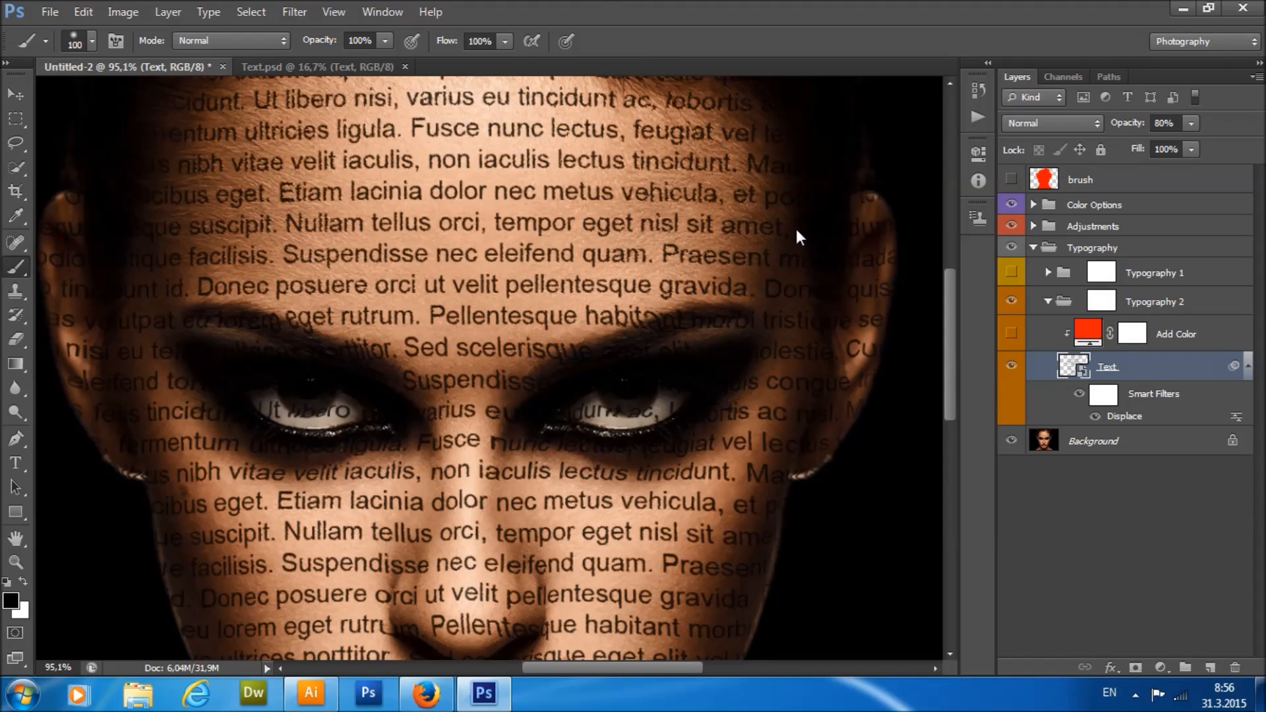
# Set the Displace filter's horizontal and vertical scale to 10, using the Typeography file as the displacement map.
pyautogui.doubleClick(1121, 416)
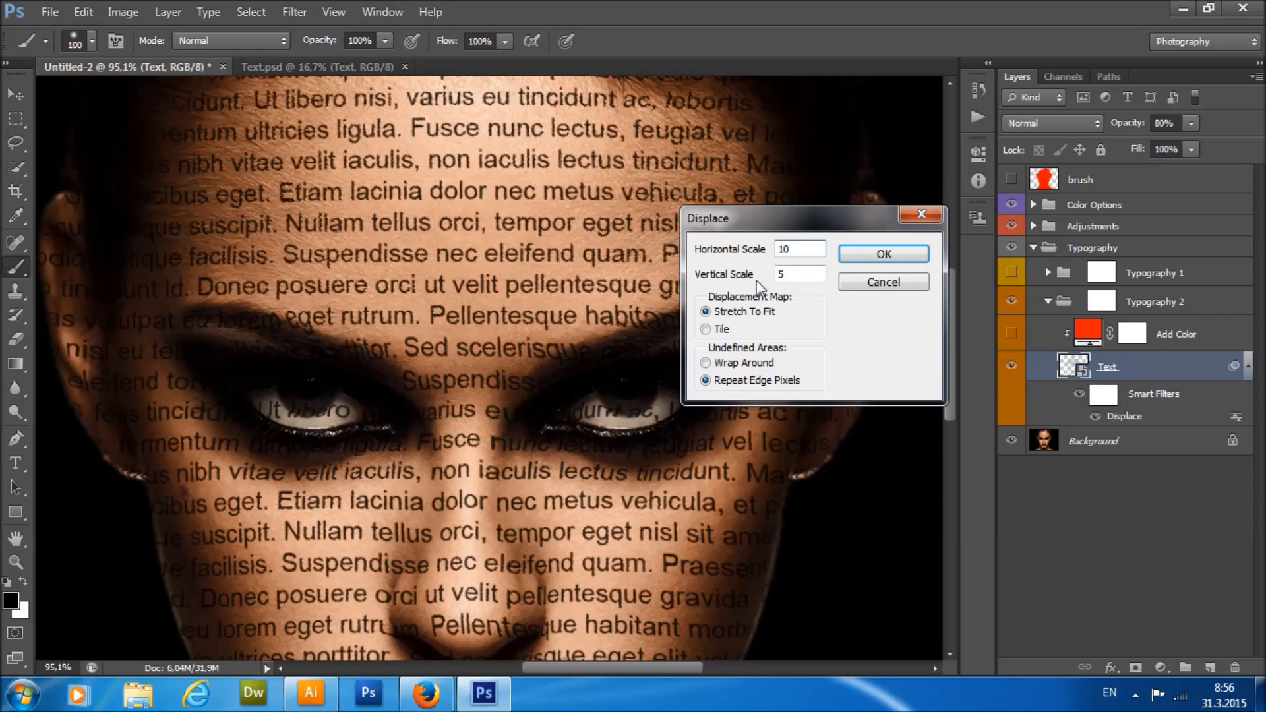
pyautogui.moveTo(791, 271); pyautogui.dragTo(743, 277)
pyautogui.write('10')
pyautogui.press('Return')
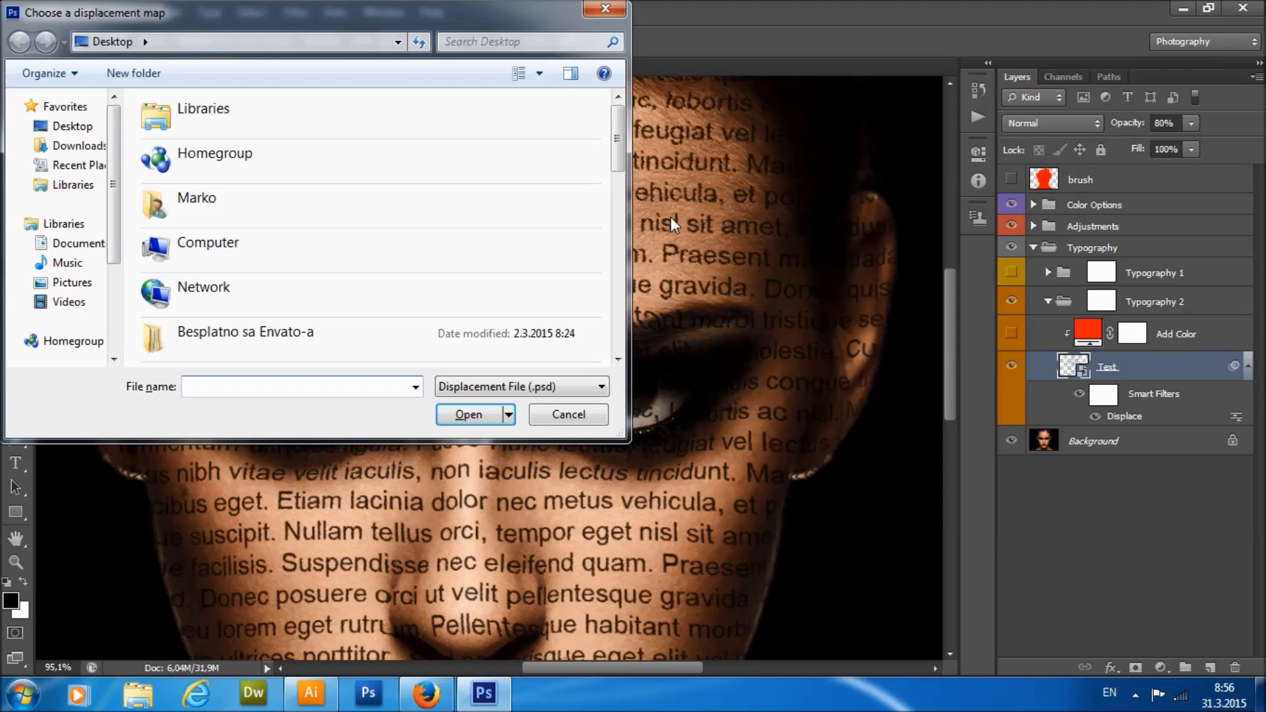
pyautogui.moveTo(465, 13); pyautogui.dragTo(1090, 145)
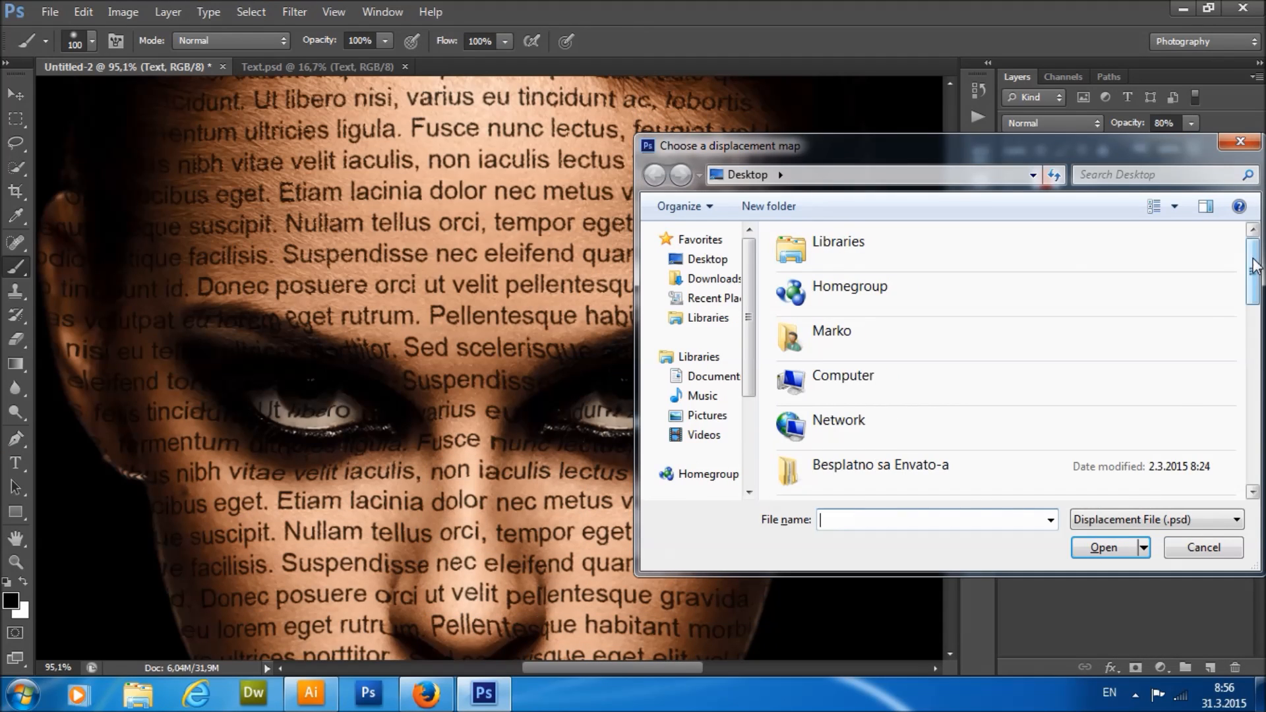
pyautogui.scroll(-5, 1003, 396)
pyautogui.click(866, 470)
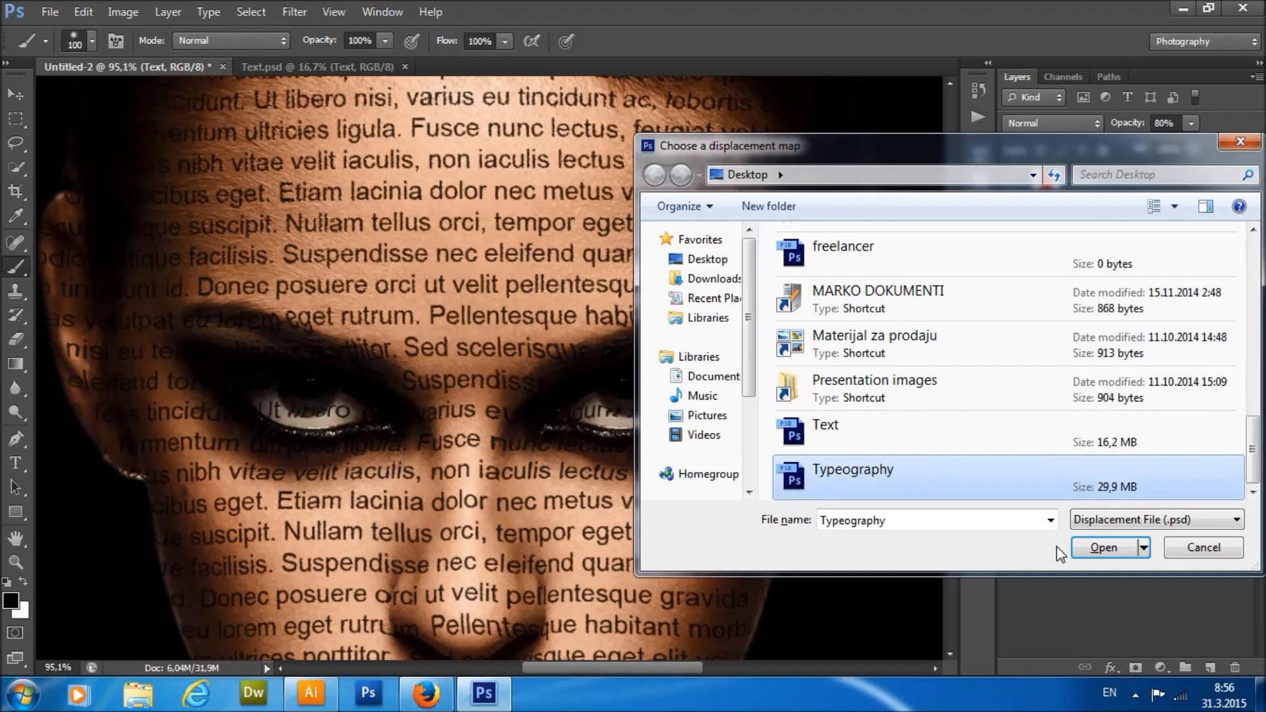
pyautogui.click(1089, 548)
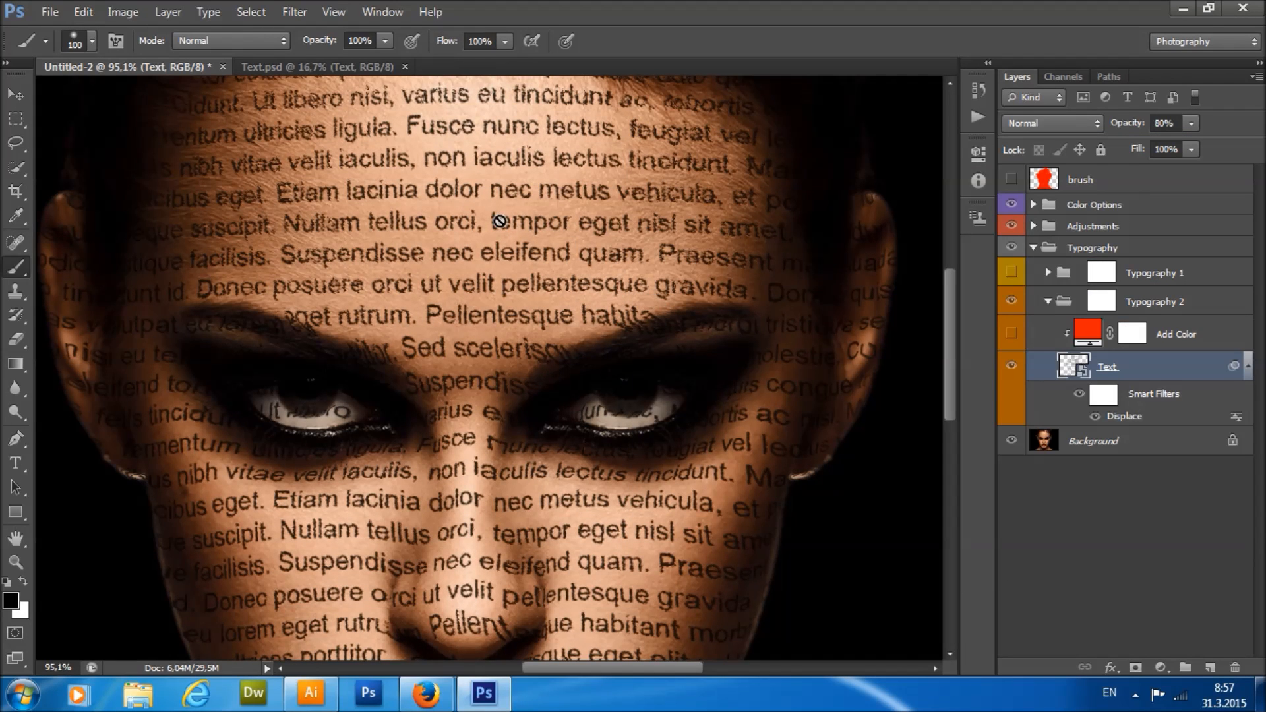
# Examine how the displaced text follows the forehead, eyes, nose and lips of the portrait.
pyautogui.scroll(-5, 495, 218)
pyautogui.scroll(-2, 483, 271)
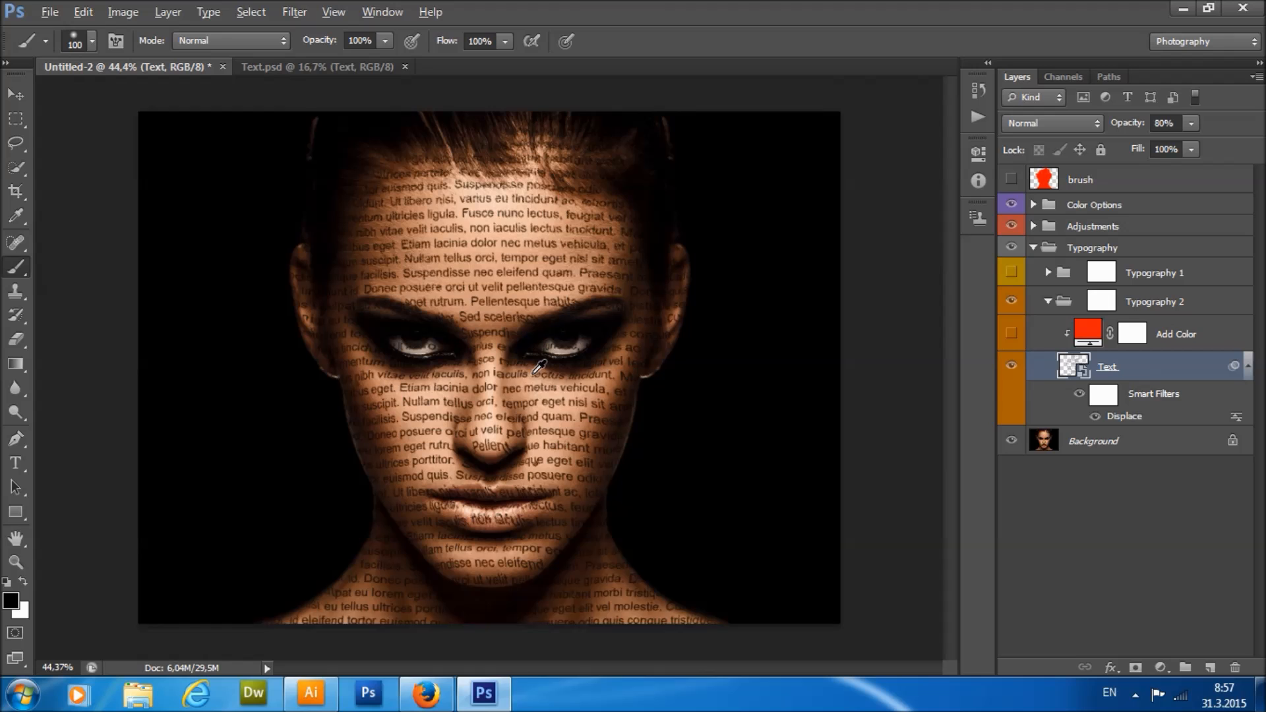
pyautogui.scroll(3, 529, 406)
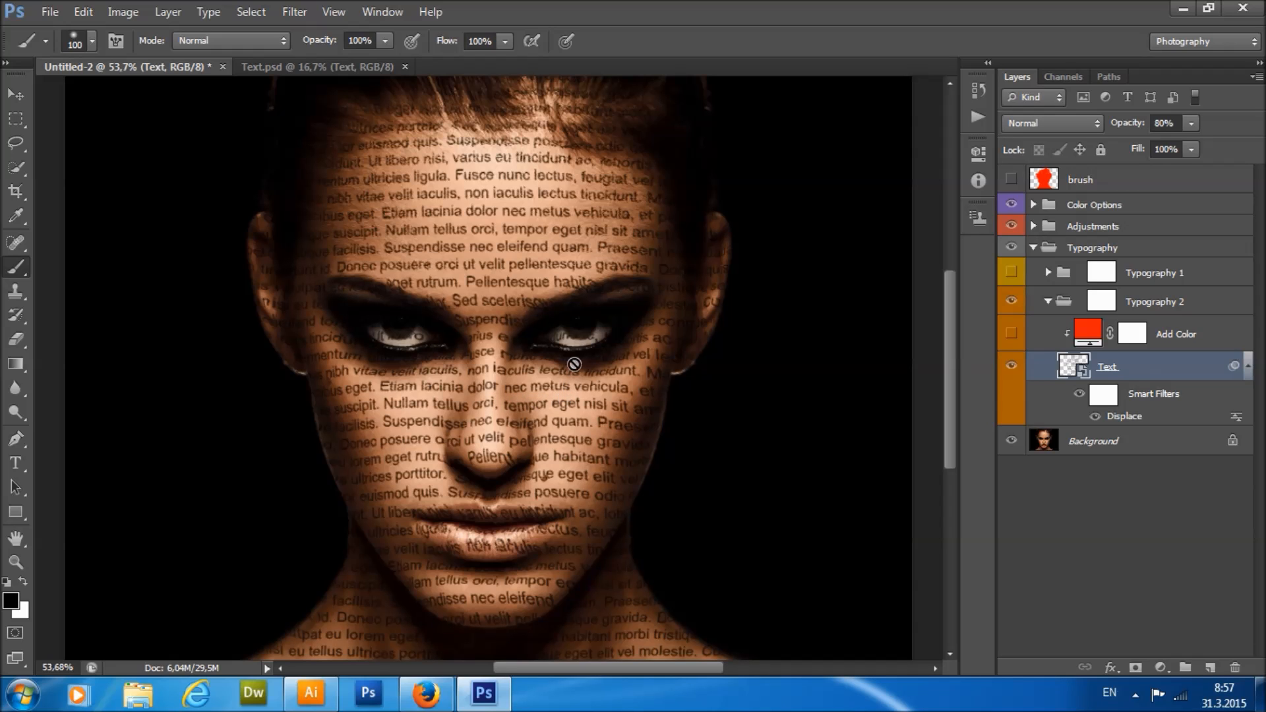
pyautogui.scroll(-1, 503, 287)
pyautogui.scroll(1, 491, 307)
pyautogui.scroll(1, 482, 328)
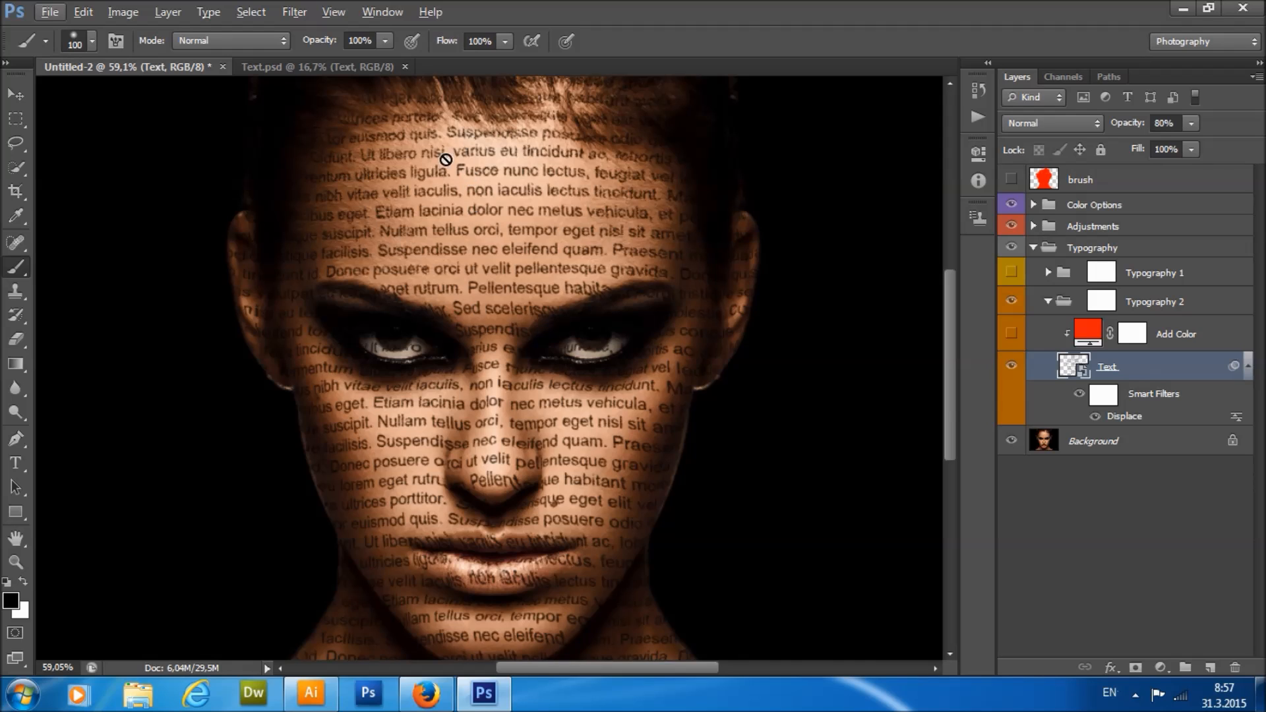
pyautogui.scroll(-1, 519, 353)
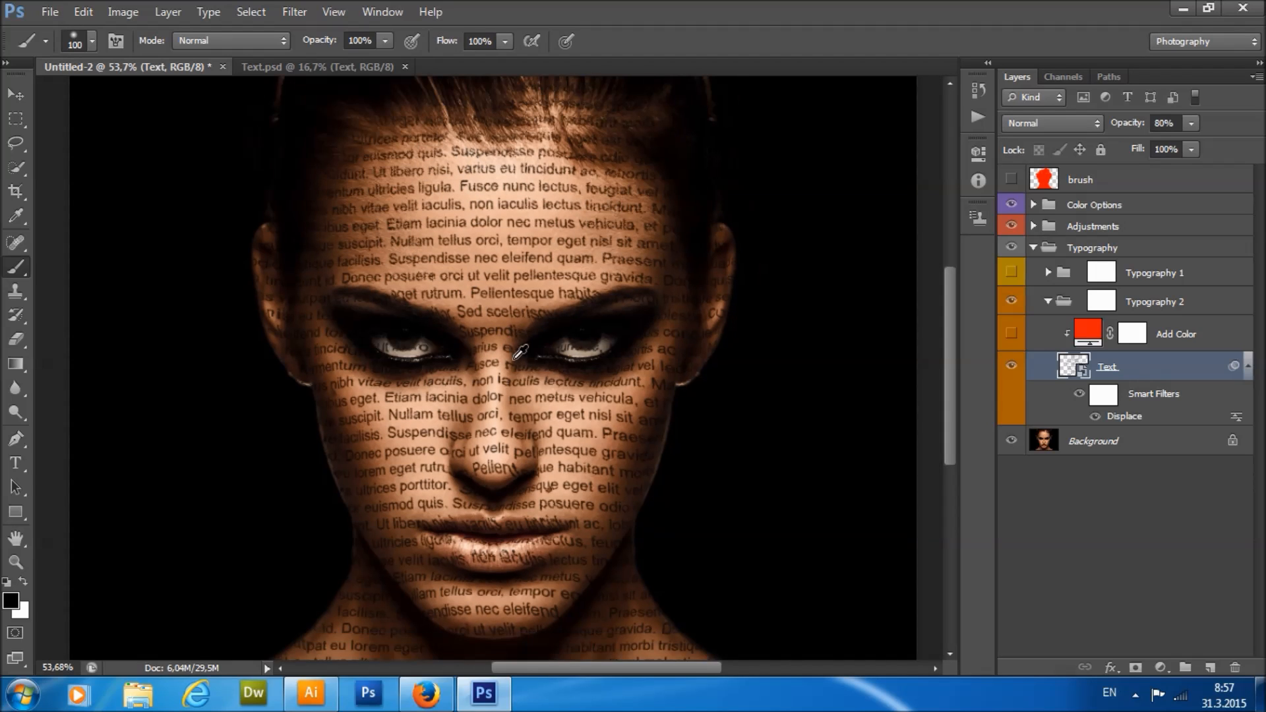
# Set the Displace filter's horizontal and vertical scale to 5, with the Typeography file as the displacement map.
pyautogui.doubleClick(1139, 423)
pyautogui.write('5')
pyautogui.press('Tab')
pyautogui.write('5')
pyautogui.click(884, 256)
pyautogui.scroll(-5, 877, 355)
pyautogui.doubleClick(924, 470)
pyautogui.scroll(-1, 498, 303)
pyautogui.scroll(1, 497, 358)
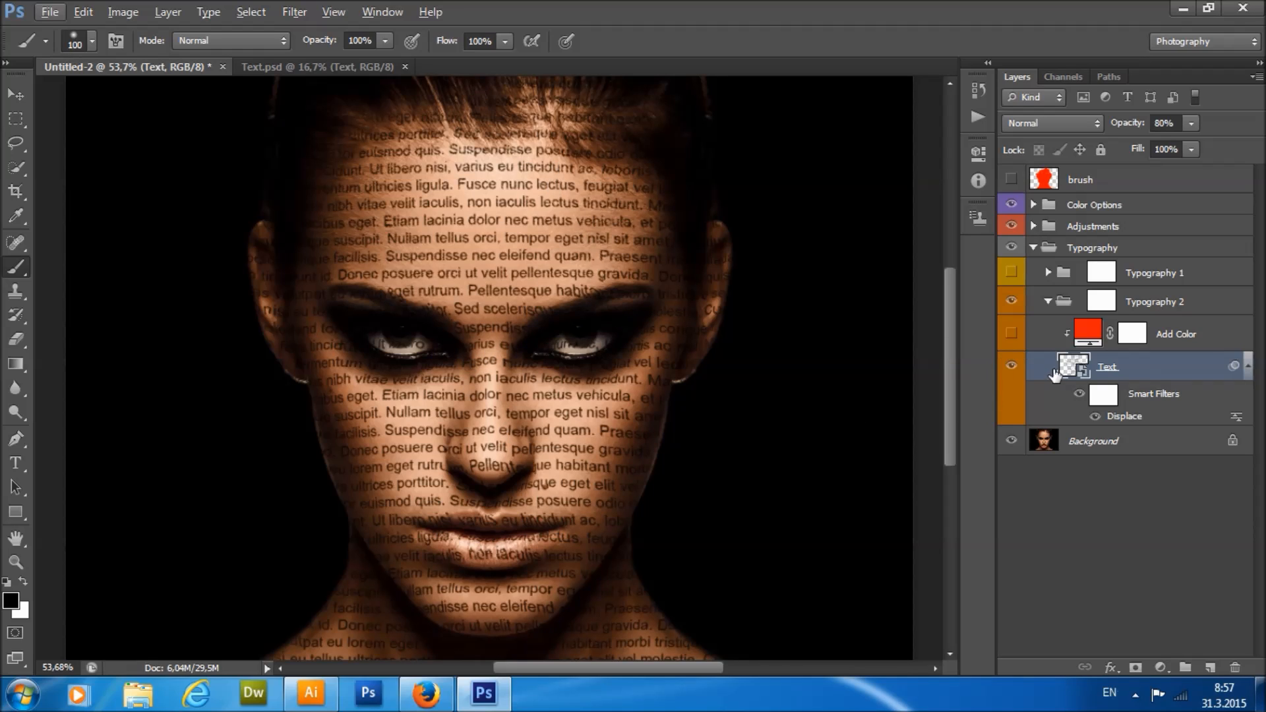
# Open the contents of the Text smart object in Typography 2 and close the separate Text.psd document.
pyautogui.doubleClick(1082, 372)
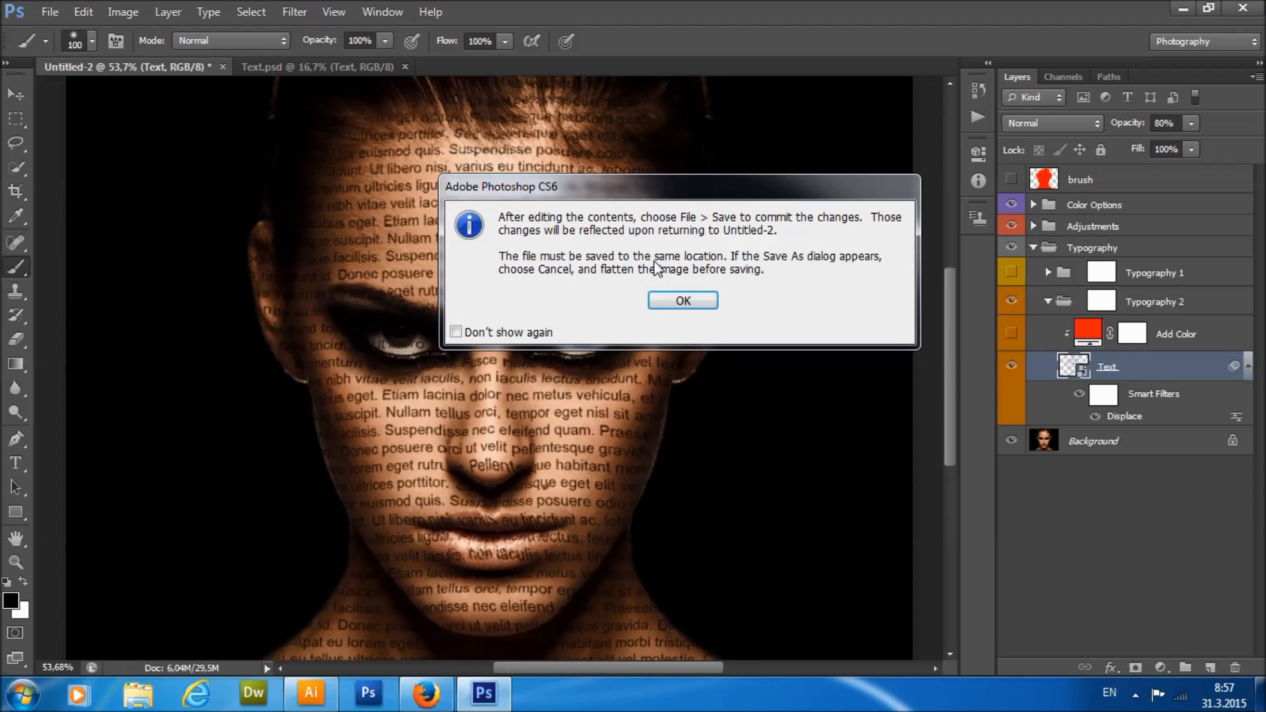
pyautogui.press('Return')
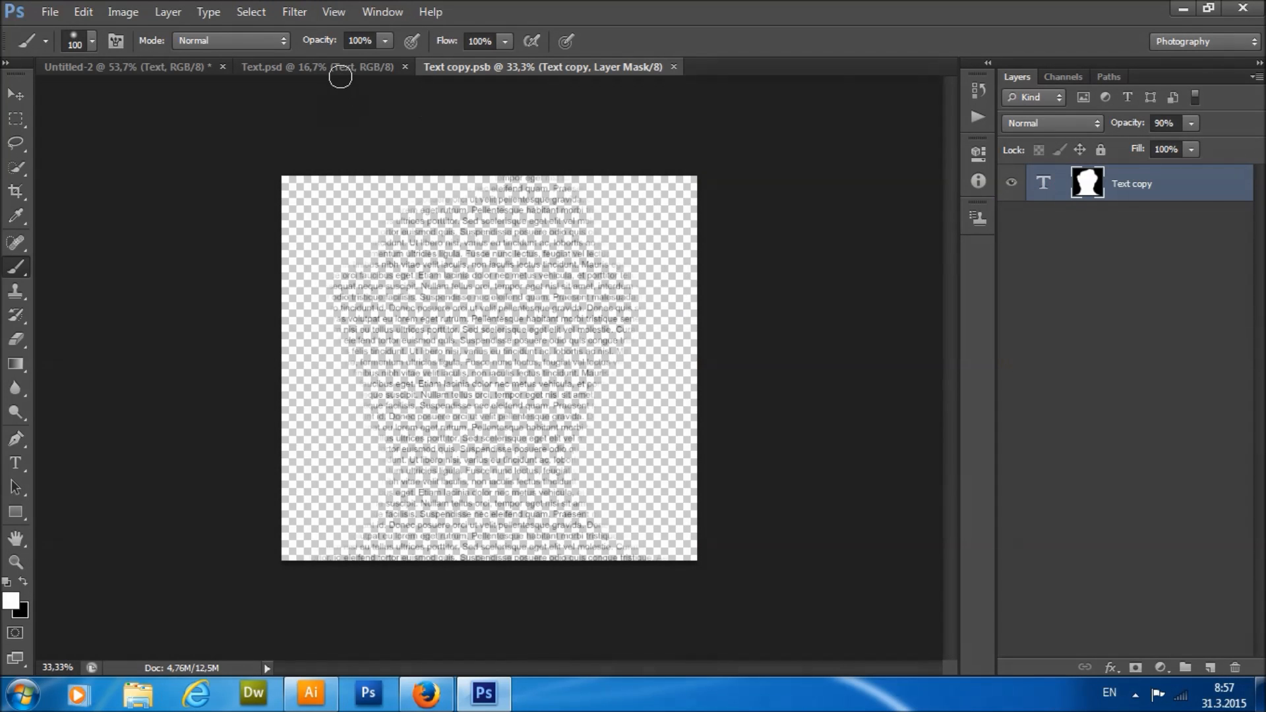
pyautogui.click(339, 67)
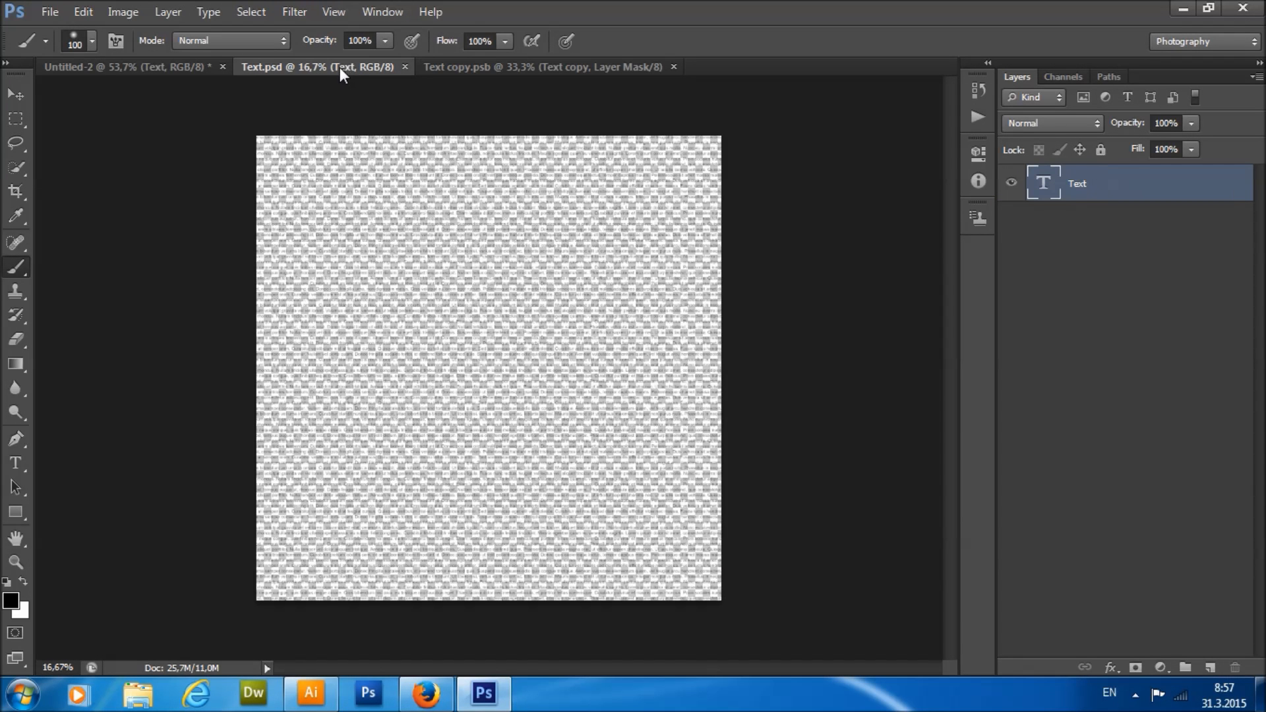
pyautogui.click(25, 96)
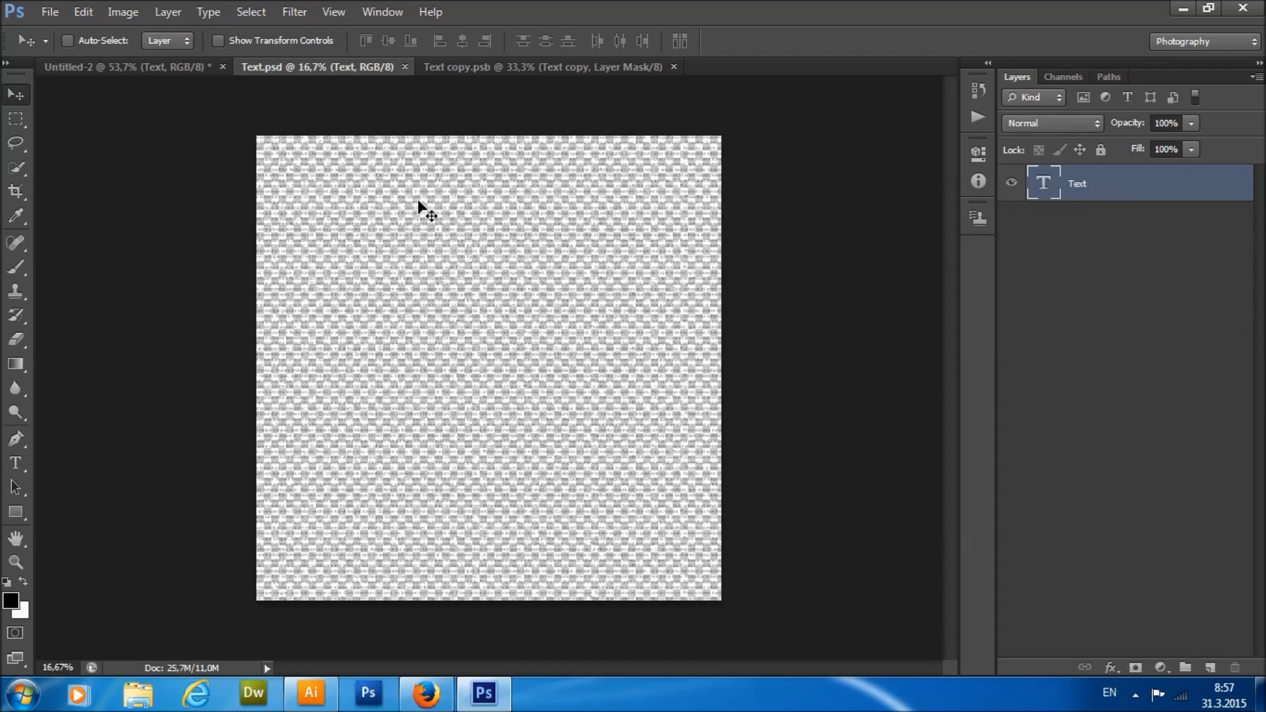
pyautogui.click(405, 67)
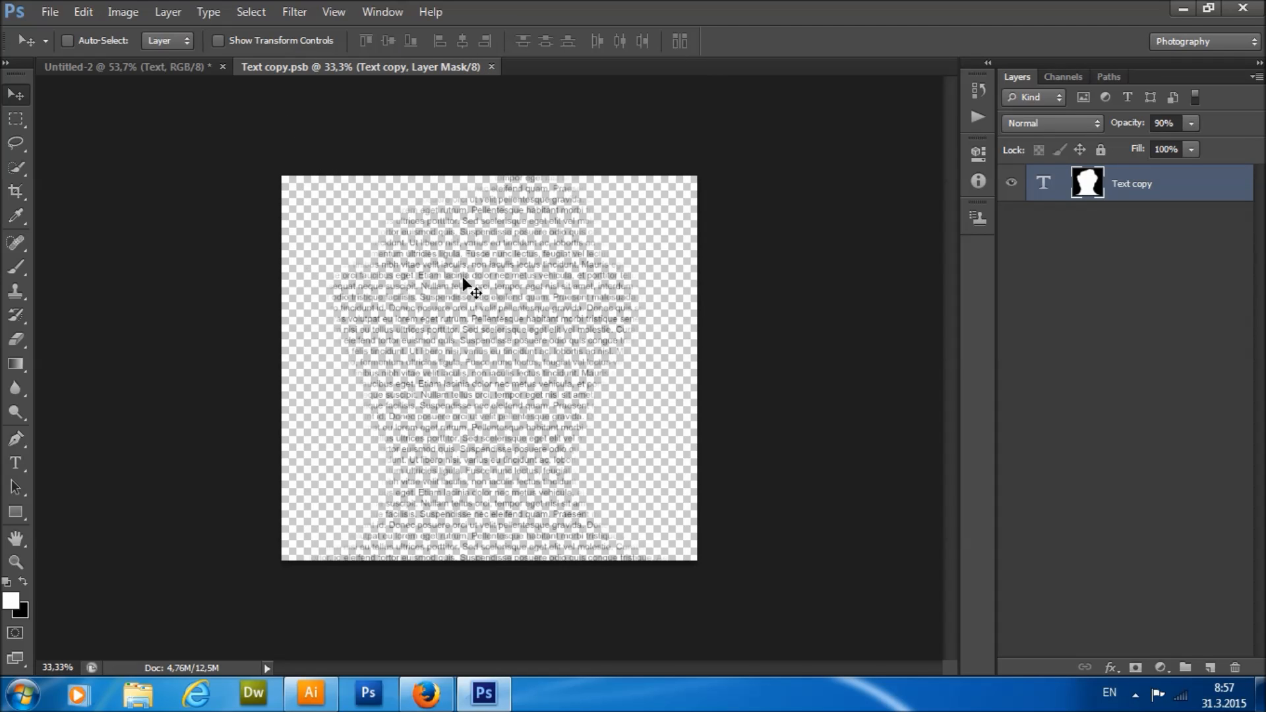
# Compare the Text smart object in Untitled-2 with its contents in Text copy.psb.
pyautogui.click(186, 69)
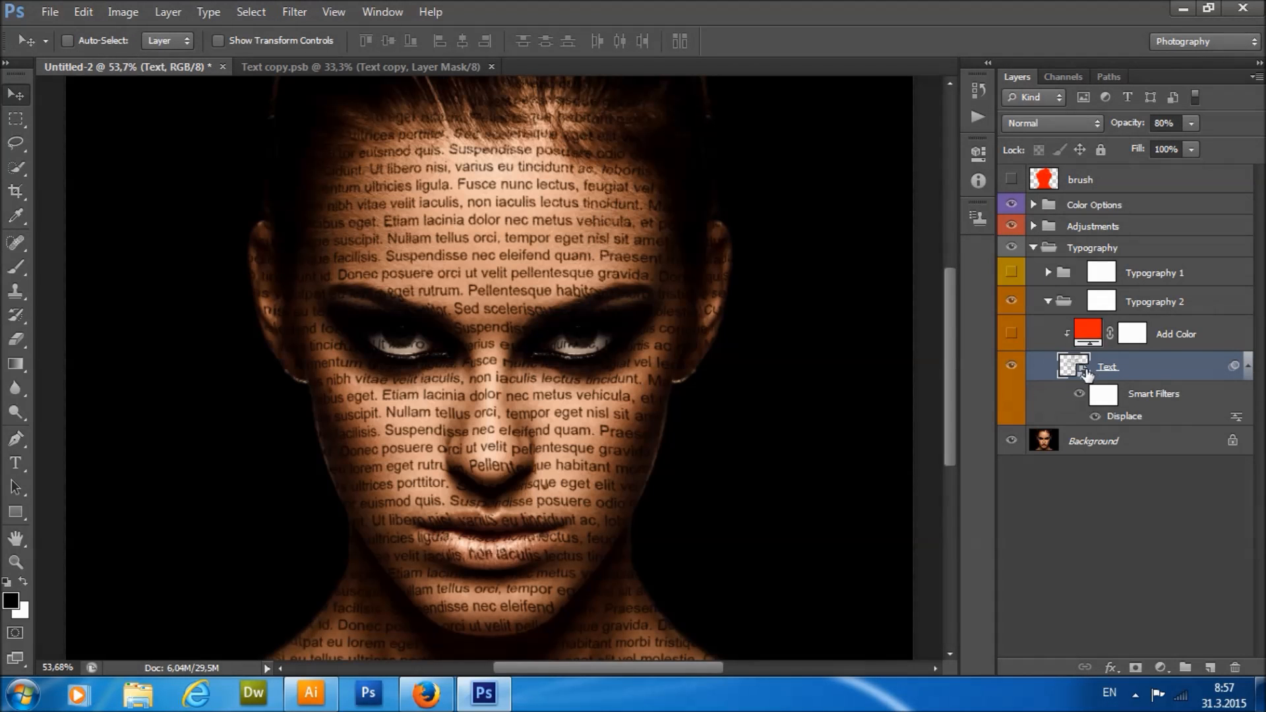
pyautogui.click(415, 67)
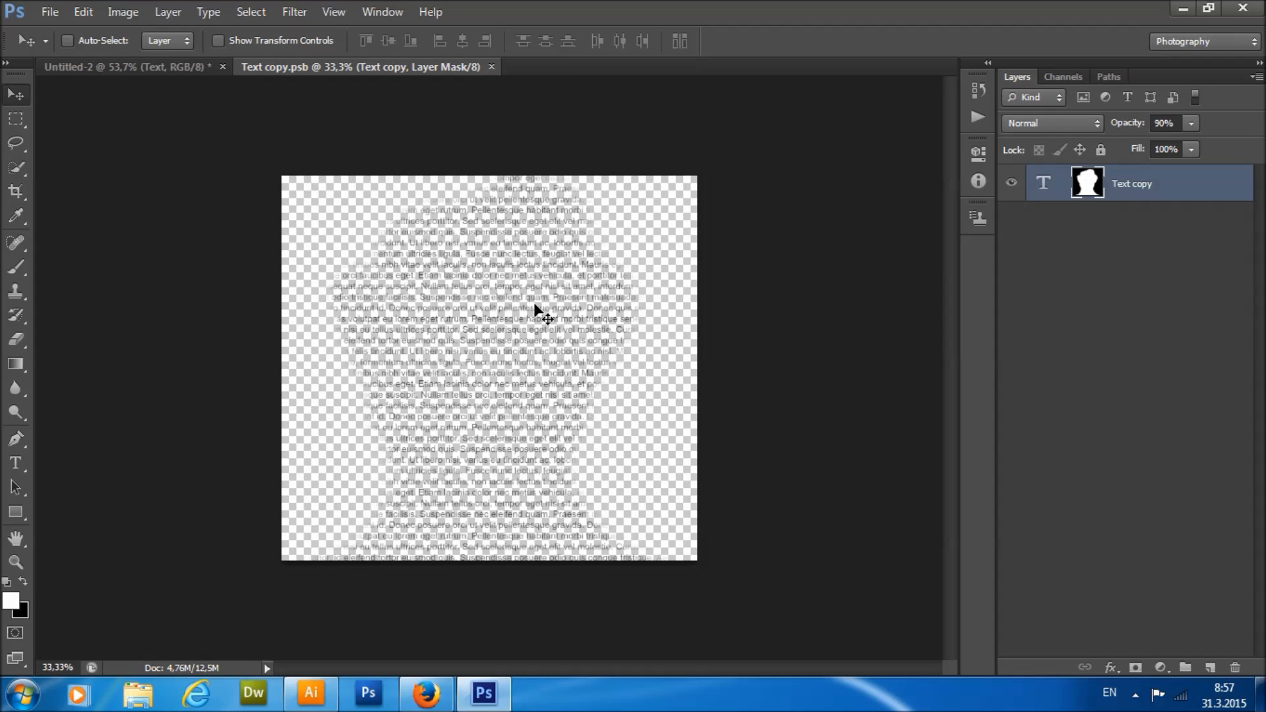
pyautogui.scroll(4, 586, 294)
pyautogui.scroll(-4, 564, 297)
# Select all the text of the Text copy layer and try dark red 621414 as its color.
pyautogui.click(1047, 185)
pyautogui.doubleClick(1048, 186)
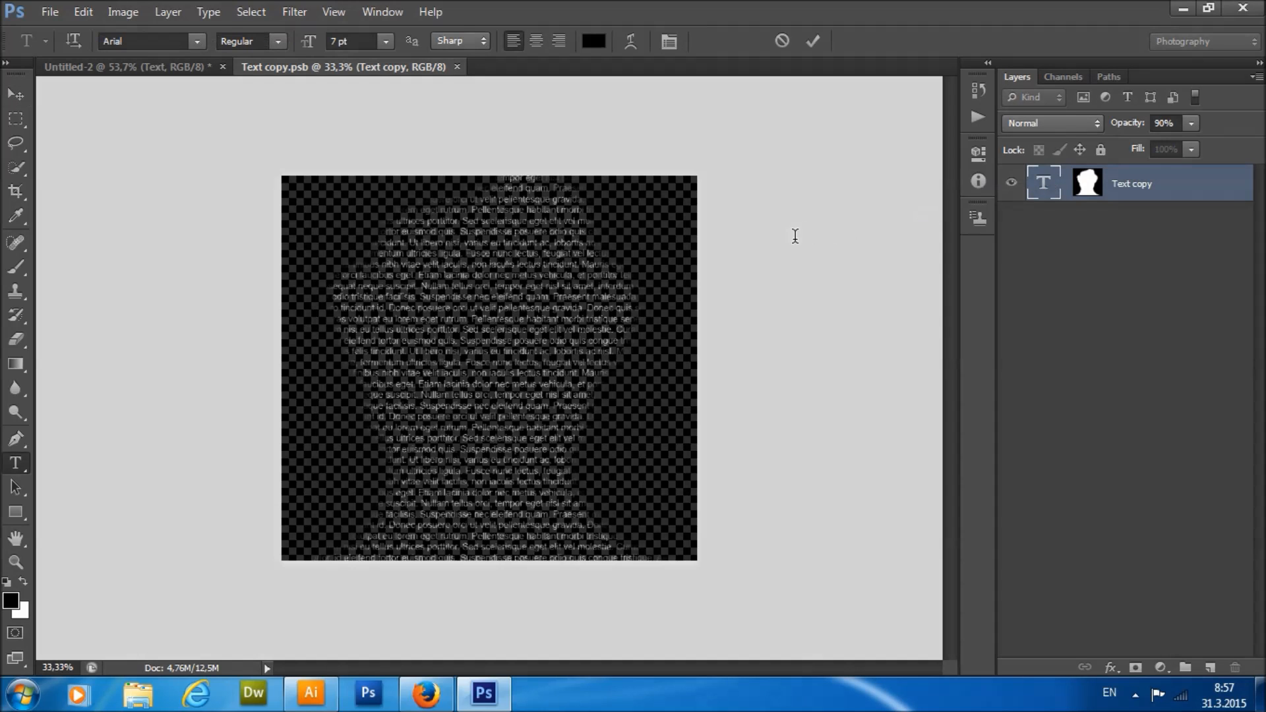
pyautogui.scroll(-3, 595, 251)
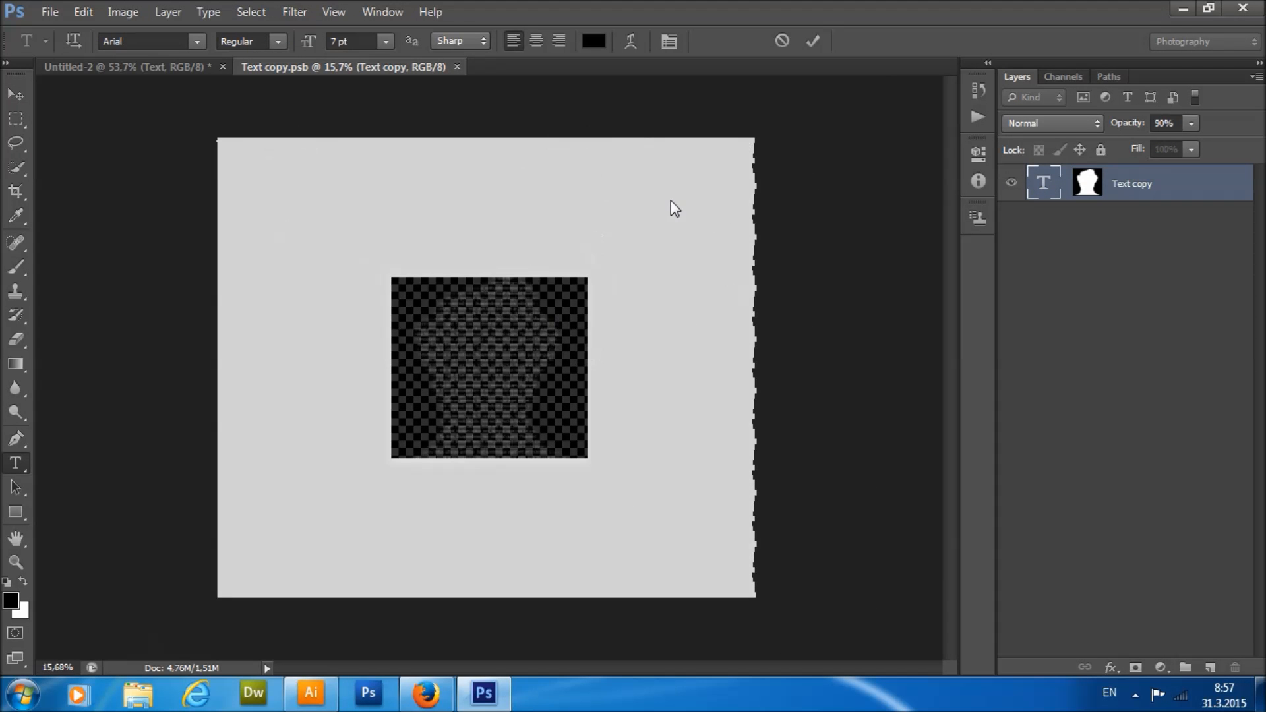
pyautogui.click(593, 41)
pyautogui.click(850, 429)
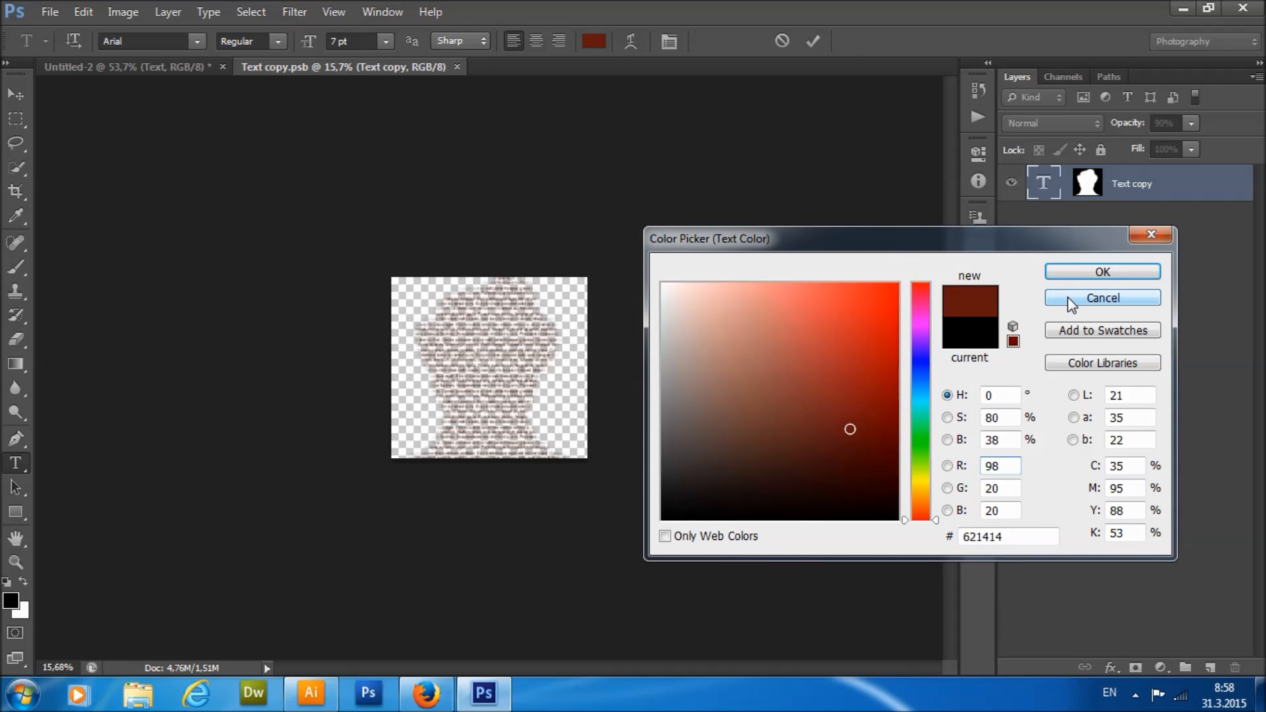
pyautogui.click(1071, 273)
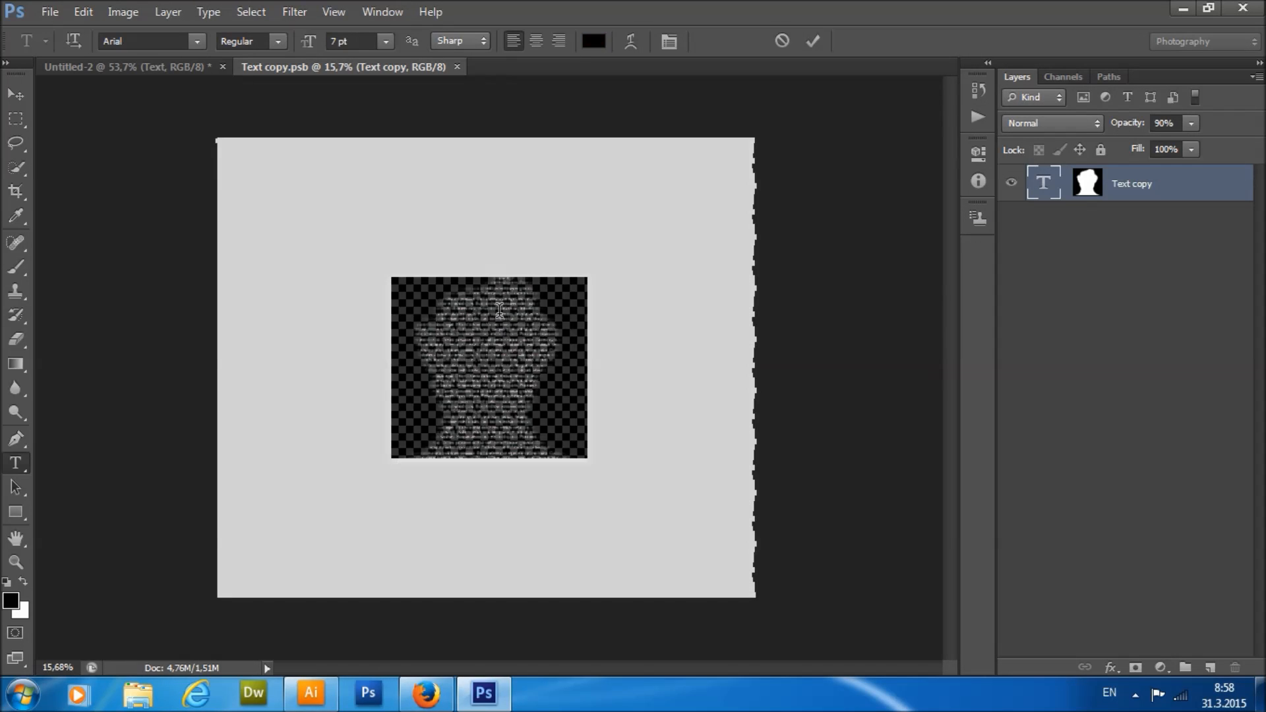
# Review the font family and font size settings of the selected text.
pyautogui.scroll(3, 493, 309)
pyautogui.scroll(1, 492, 309)
pyautogui.click(139, 39)
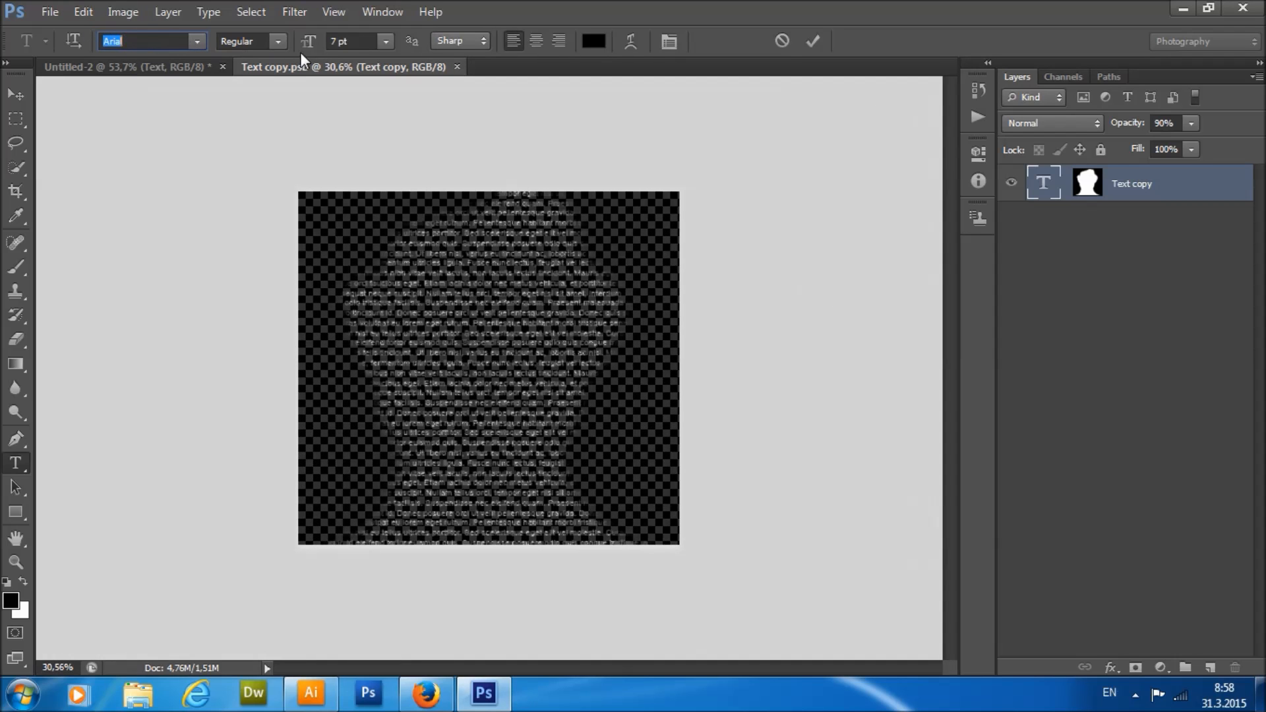
pyautogui.click(329, 43)
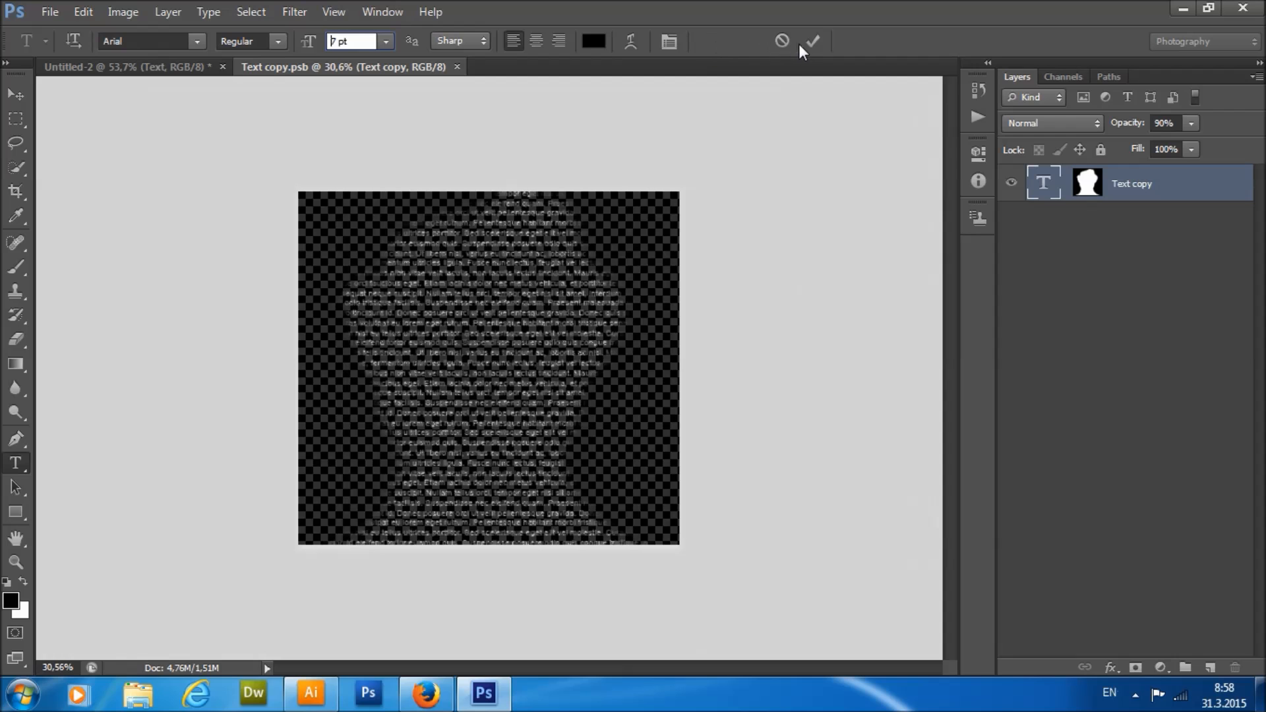
# Try replacing the whole text block of the Text copy layer with a short line of random sample letters.
pyautogui.scroll(-3, 457, 344)
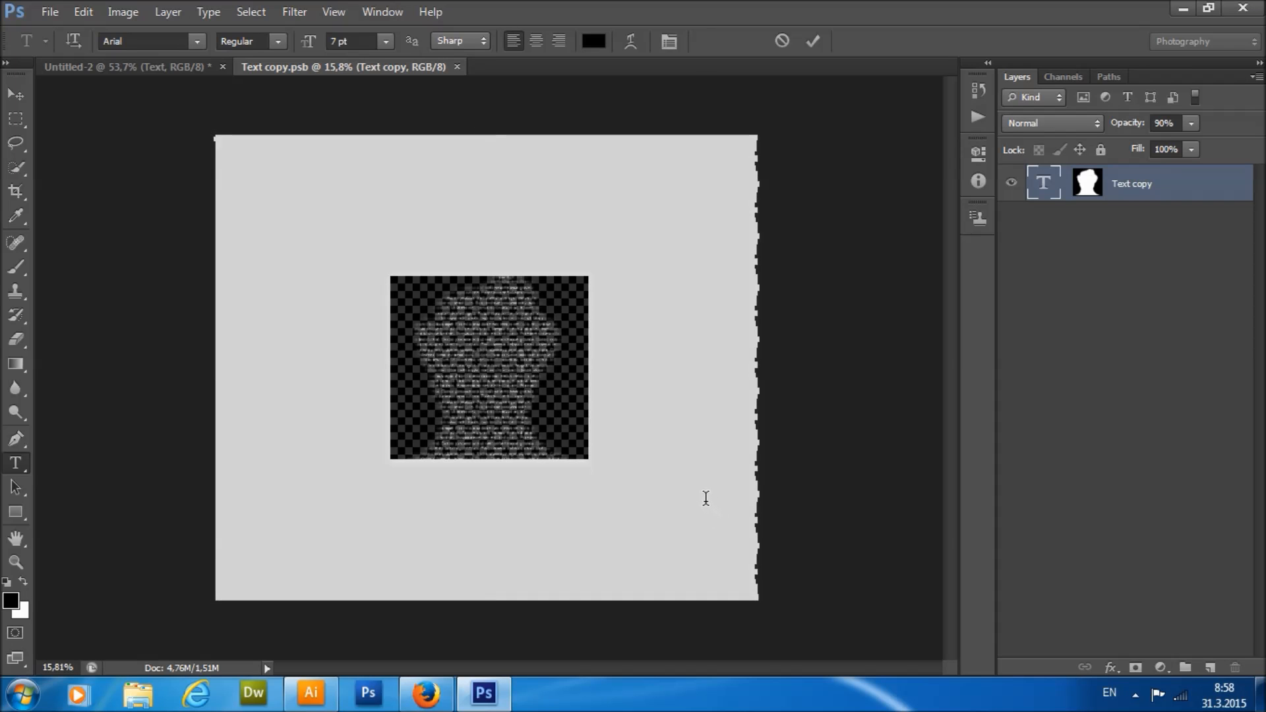
pyautogui.press('Delete')
pyautogui.moveTo(241, 199); pyautogui.dragTo(458, 357)
pyautogui.write('asdfdasdsad')
pyautogui.scroll(5, 454, 269)
pyautogui.write('sdsadas')
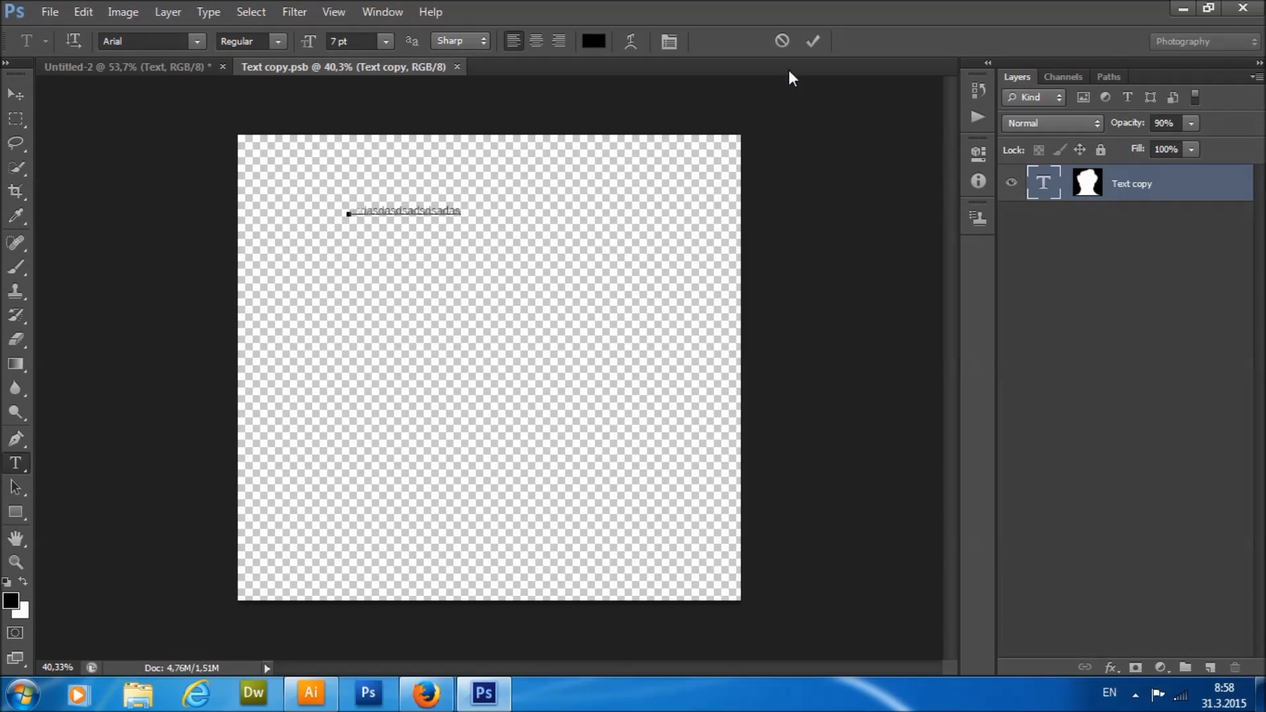
pyautogui.click(785, 42)
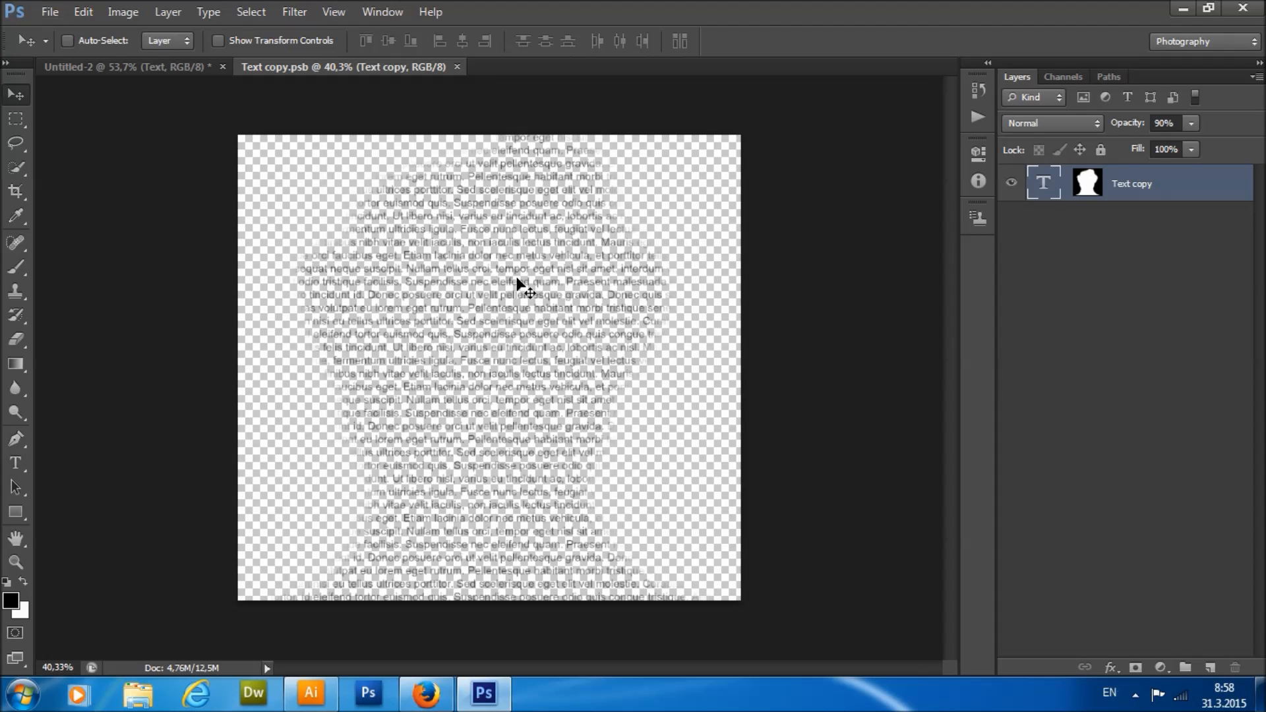
# Try overwriting part of the third visible text line with sample words such as "nsajnd nsjad sasjd nec".
pyautogui.click(16, 463)
pyautogui.click(425, 188)
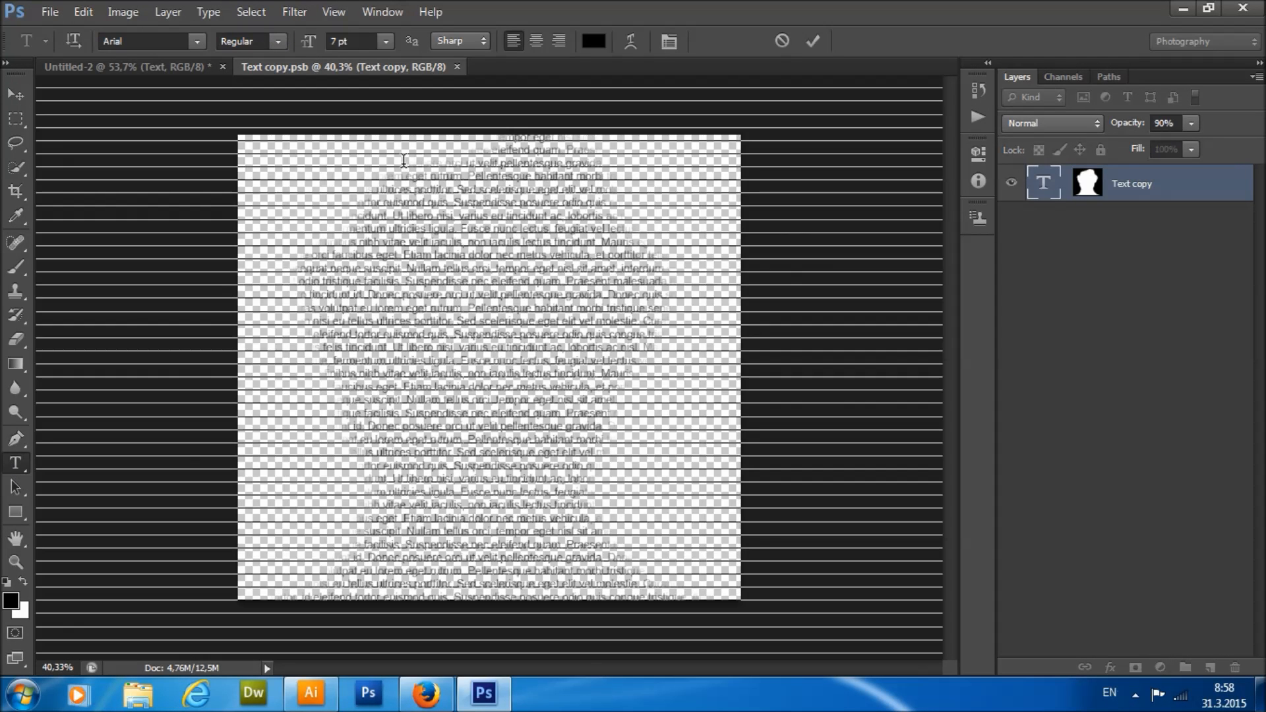
pyautogui.moveTo(361, 164); pyautogui.dragTo(620, 165)
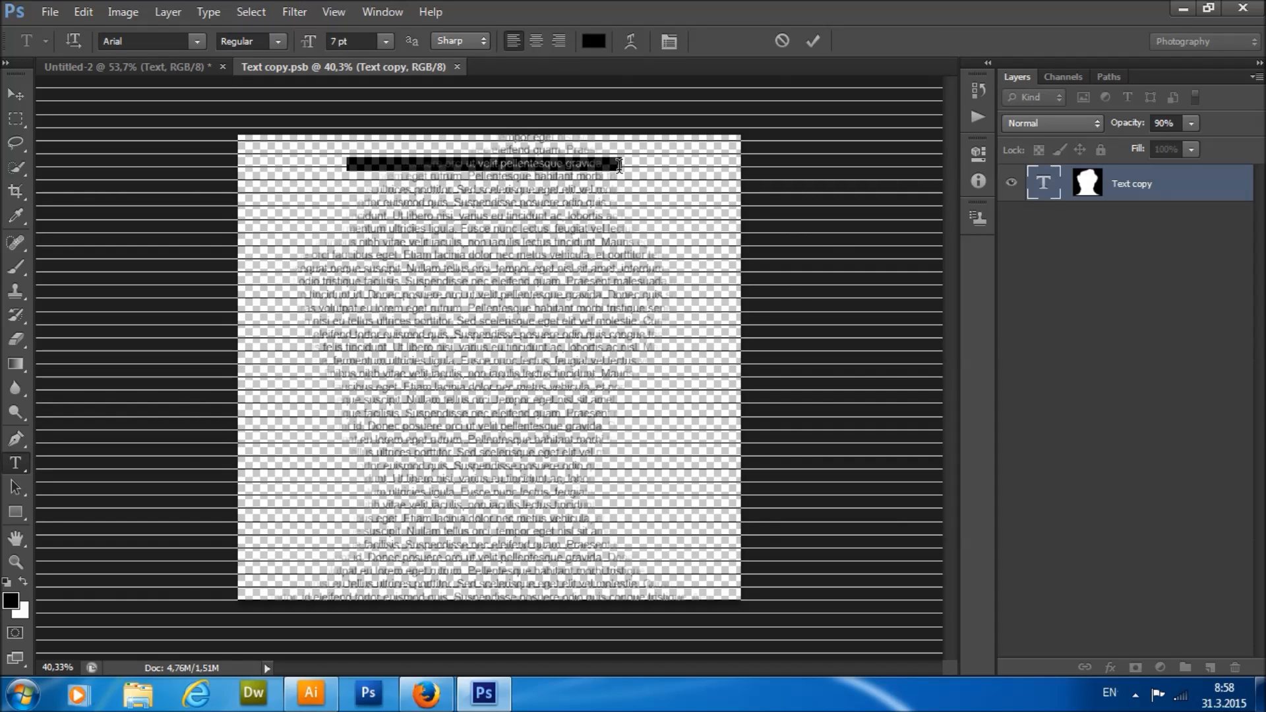
pyautogui.press('BackSpace')
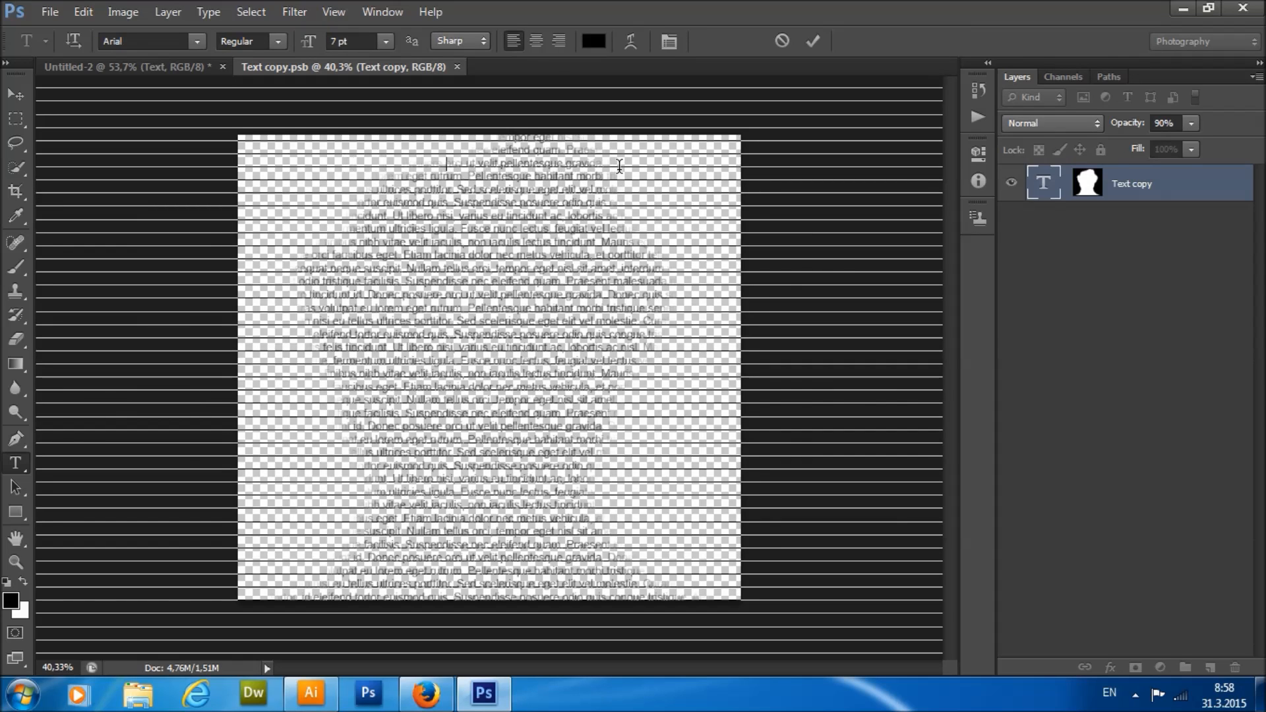
pyautogui.write('un siandi nsaind nsiad s')
pyautogui.write('asjd nec')
pyautogui.scroll(7, 579, 137)
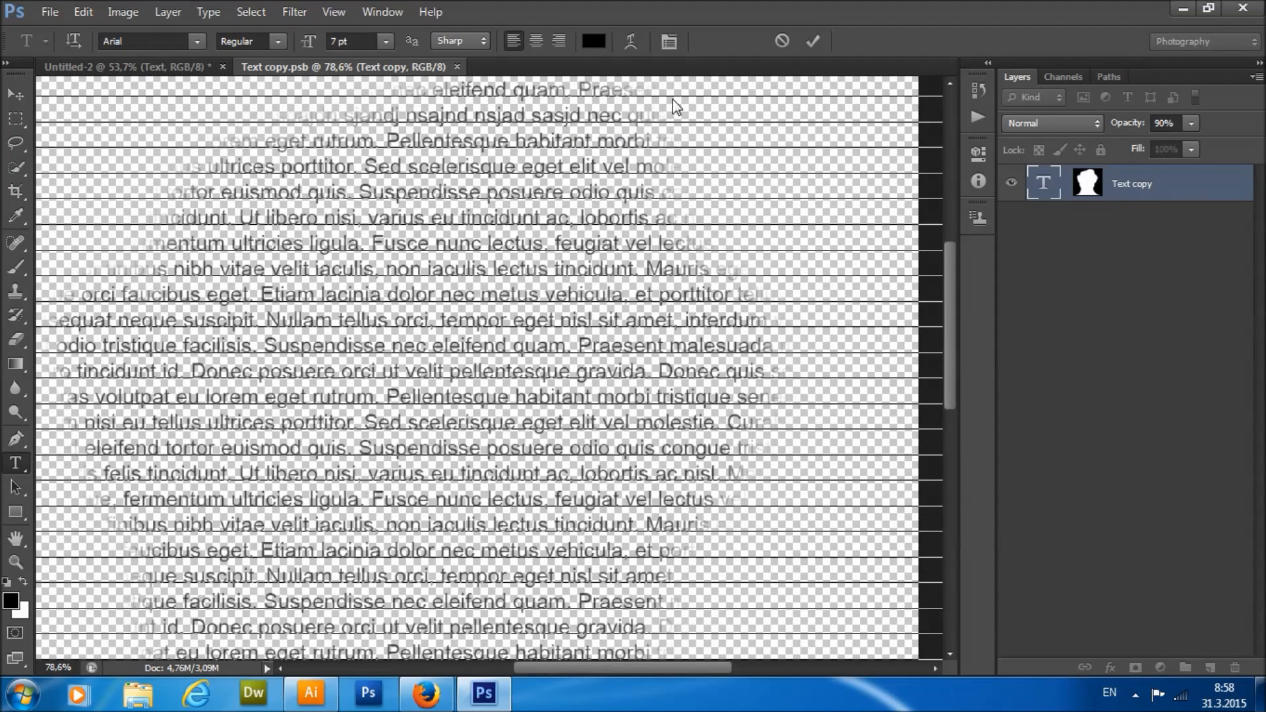
pyautogui.click(781, 40)
# Add a white (ffffff) solid color fill layer and place it beneath the Text copy layer.
pyautogui.scroll(-1, 479, 206)
pyautogui.scroll(-2, 463, 217)
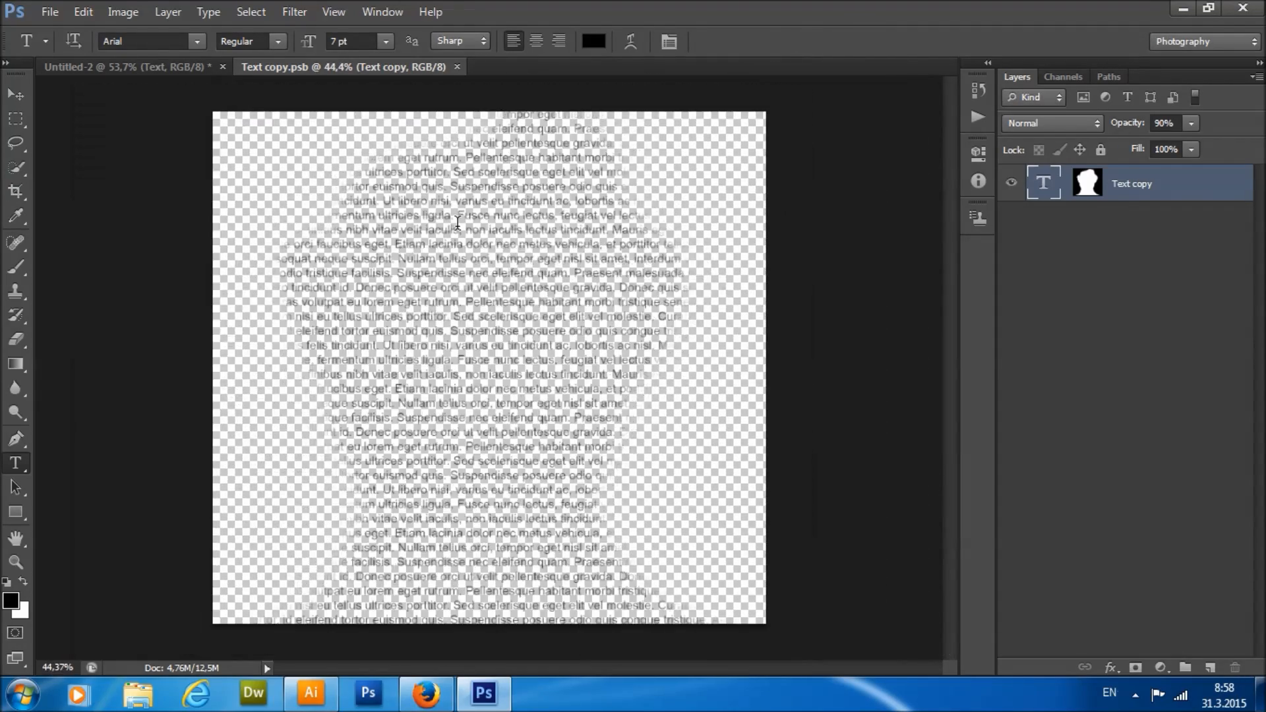
pyautogui.click(169, 12)
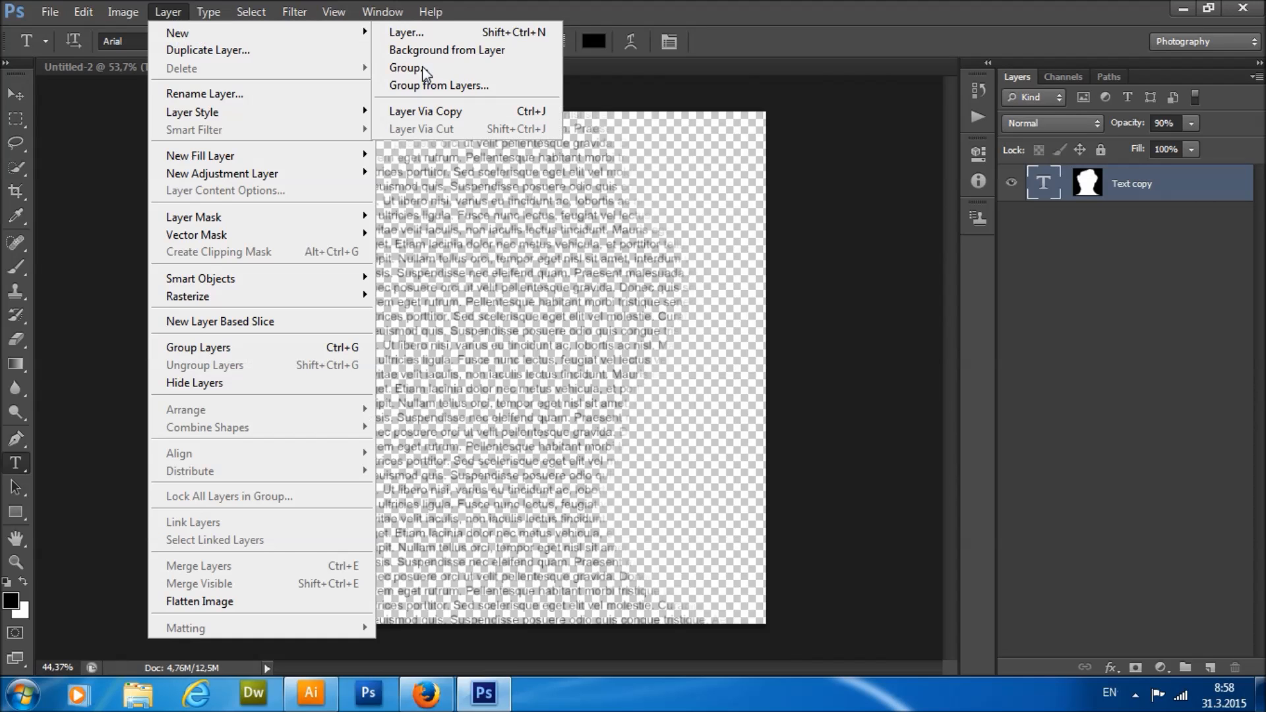
pyautogui.moveTo(273, 157)
pyautogui.click(382, 153)
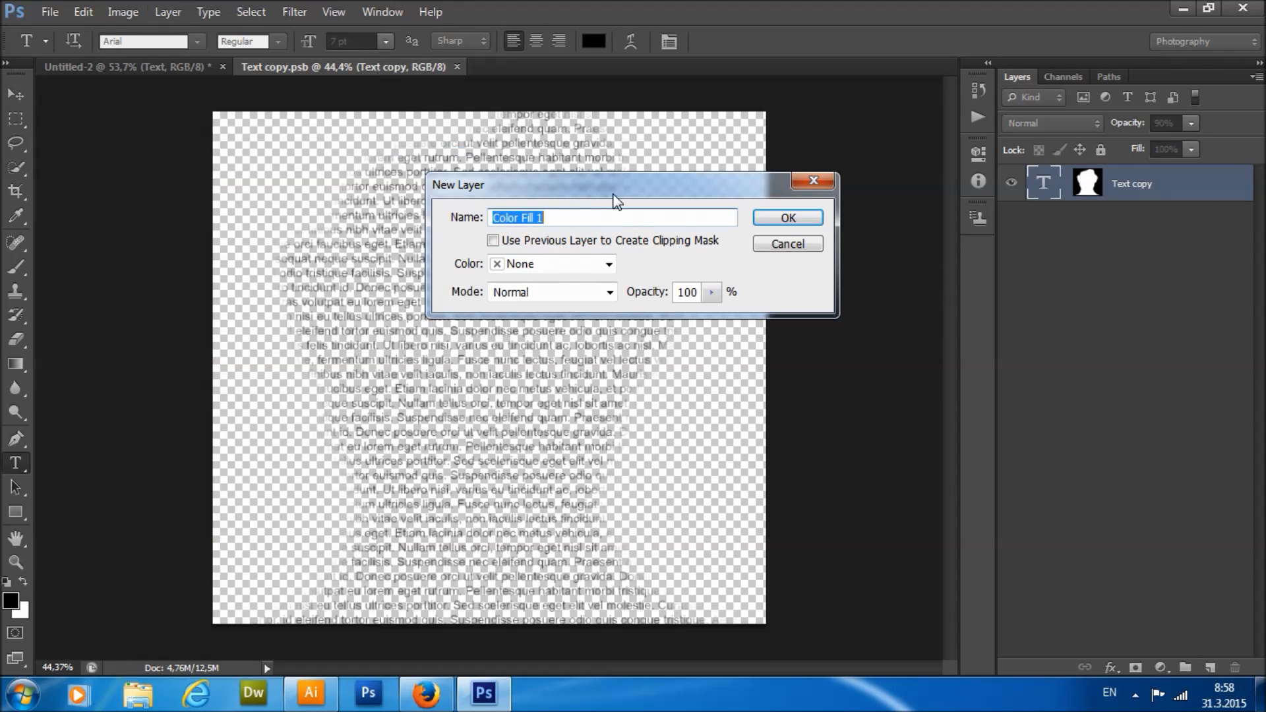
pyautogui.click(794, 220)
pyautogui.click(664, 284)
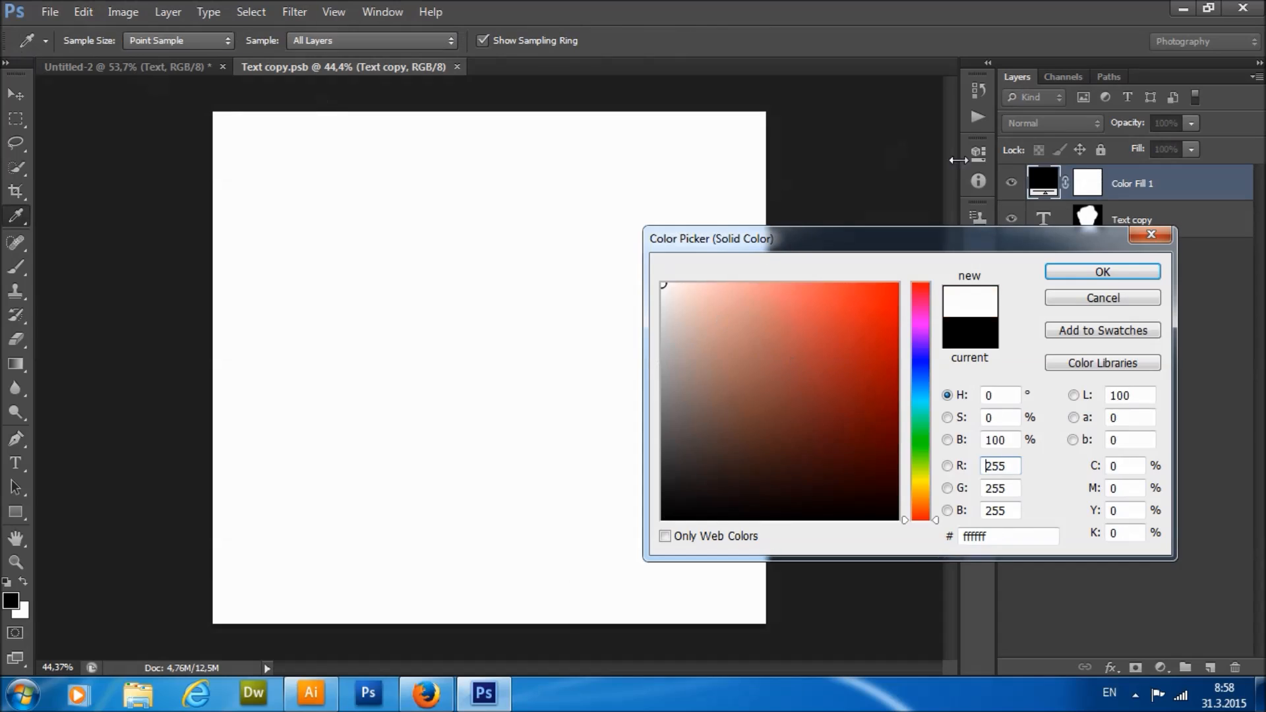
pyautogui.press('Return')
pyautogui.moveTo(1143, 195); pyautogui.dragTo(1012, 224)
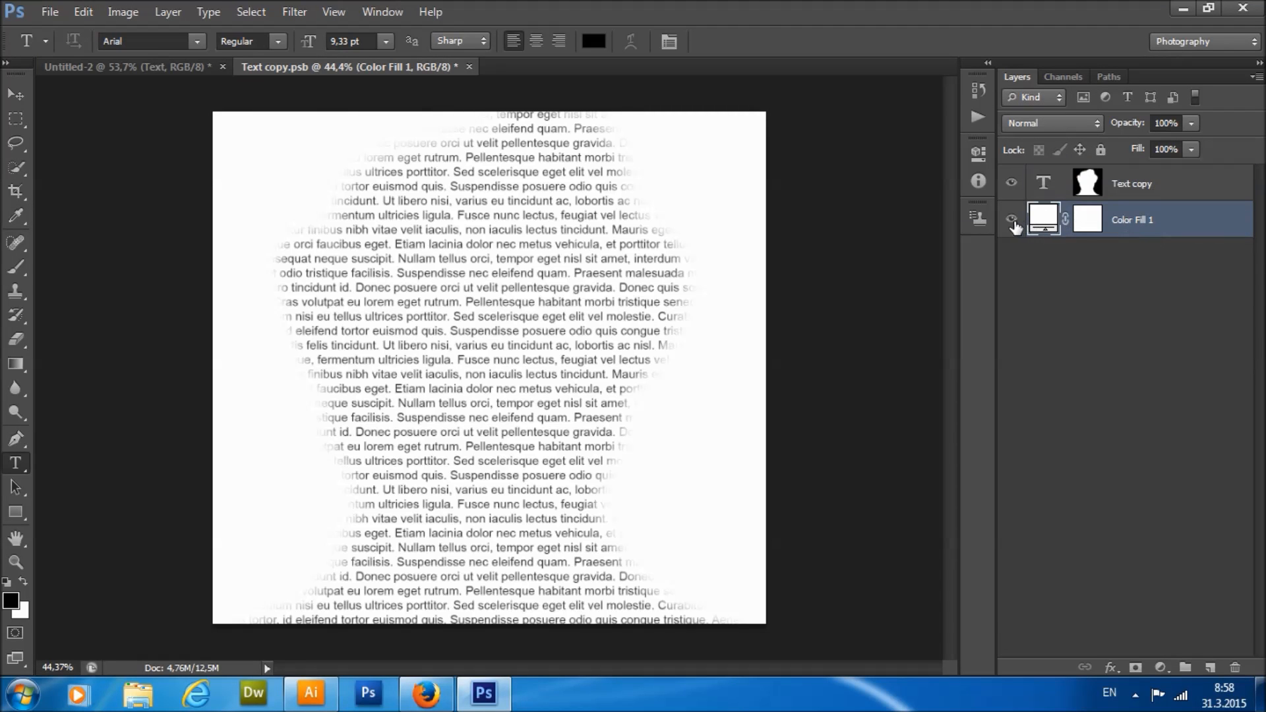
# Compare the head-shaped text with the white fill layer hidden and shown.
pyautogui.scroll(-1, 725, 259)
pyautogui.scroll(1, 477, 274)
pyautogui.scroll(-1, 568, 244)
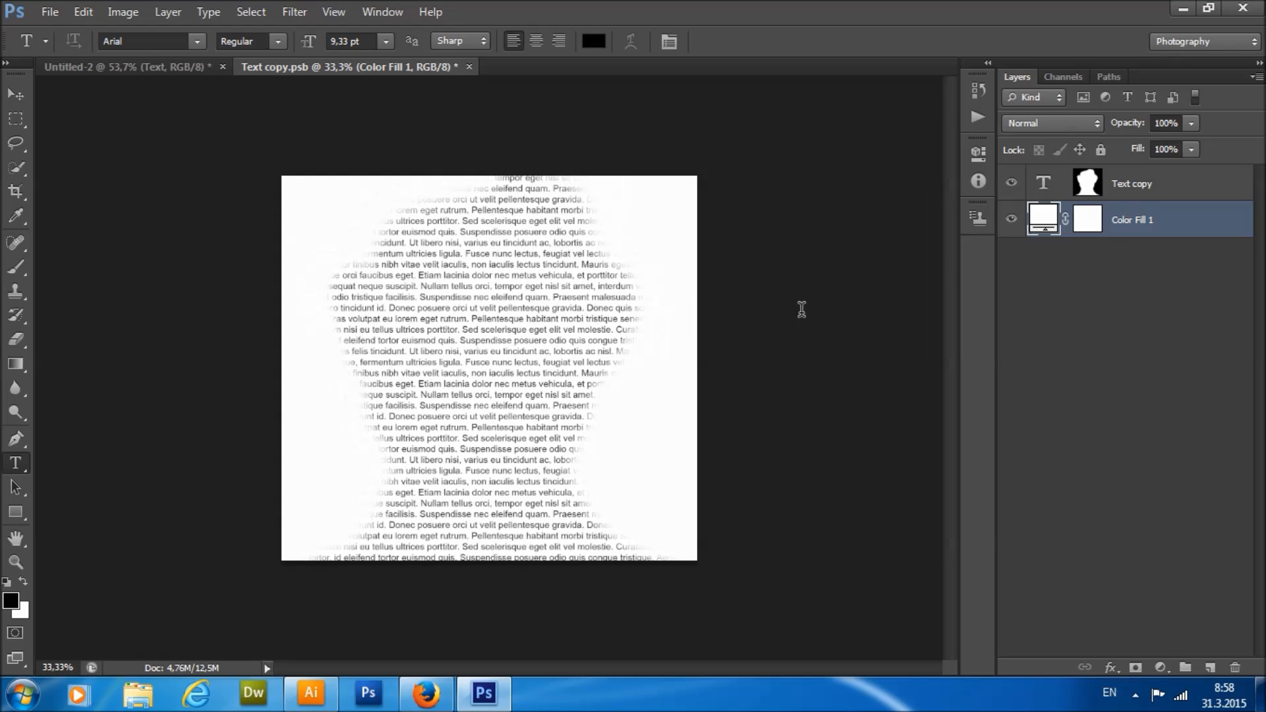
pyautogui.click(1013, 220)
pyautogui.click(1014, 220)
pyautogui.scroll(1, 455, 304)
pyautogui.scroll(-1, 507, 295)
# Try highlighting the passage starting at "suscipit. Nullam tellus orci" in the Text copy layer for editing.
pyautogui.click(1109, 186)
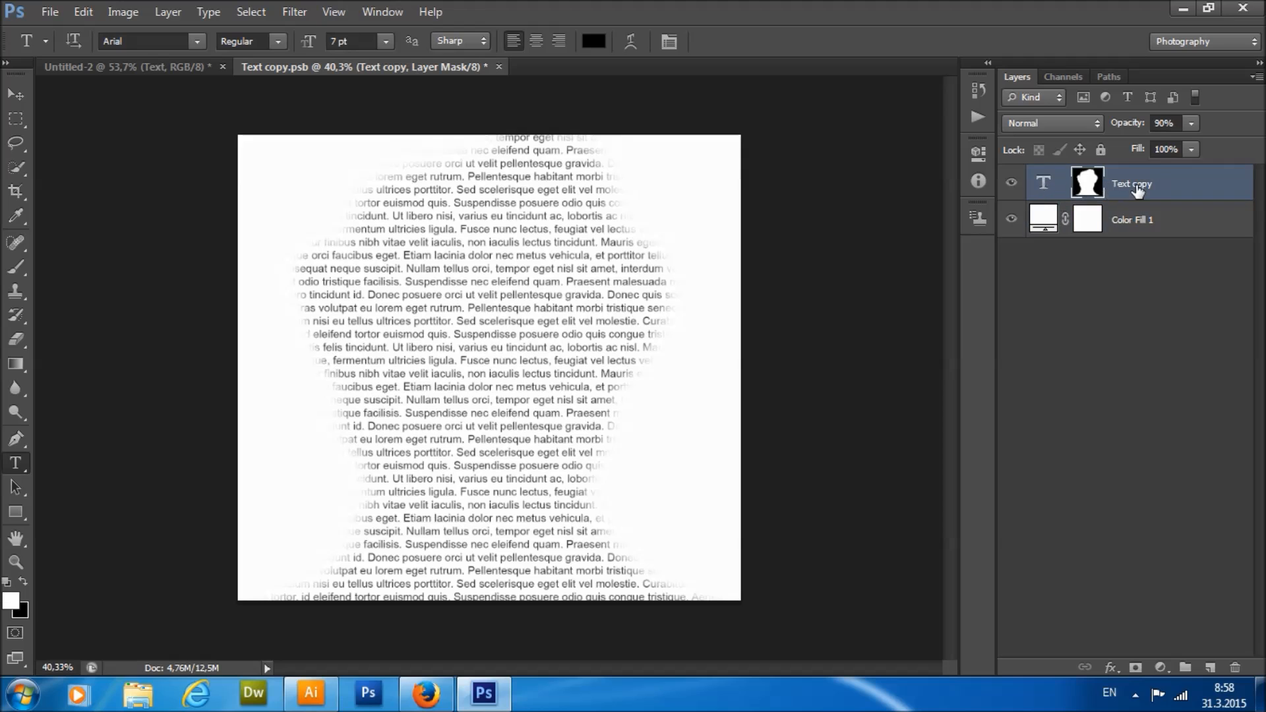
pyautogui.click(1047, 185)
pyautogui.scroll(1, 492, 247)
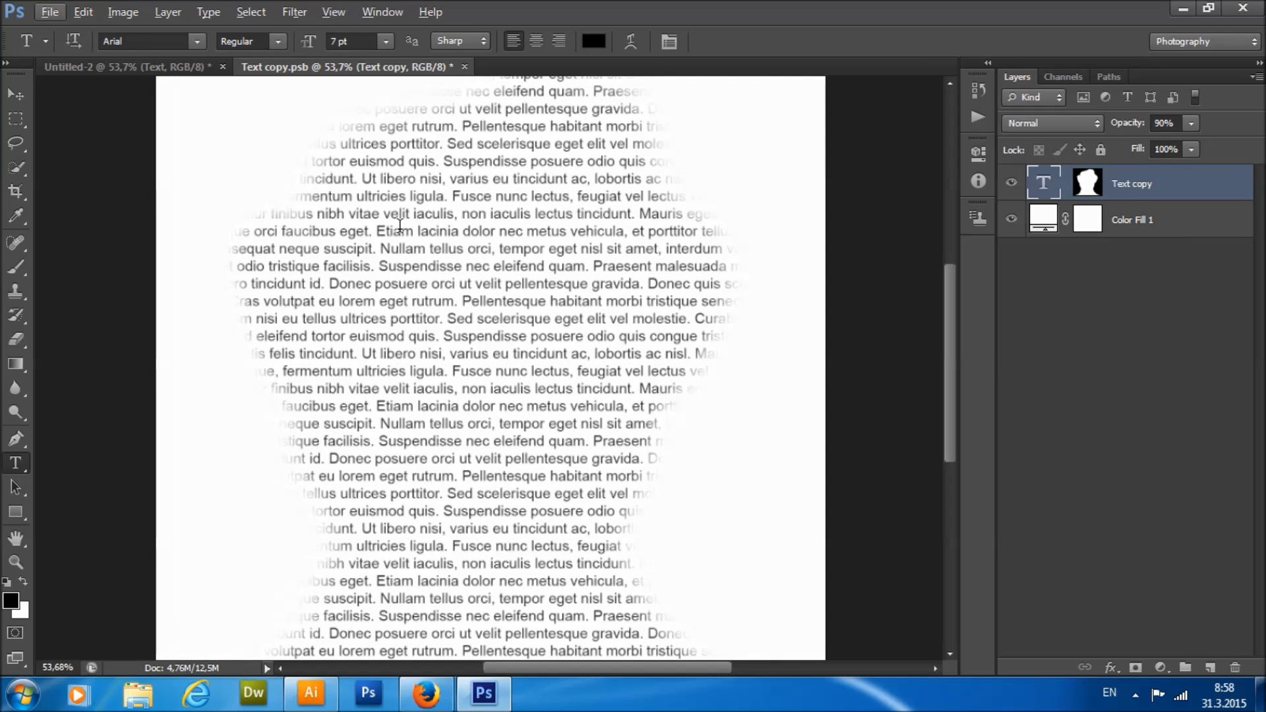
pyautogui.scroll(-2, 638, 238)
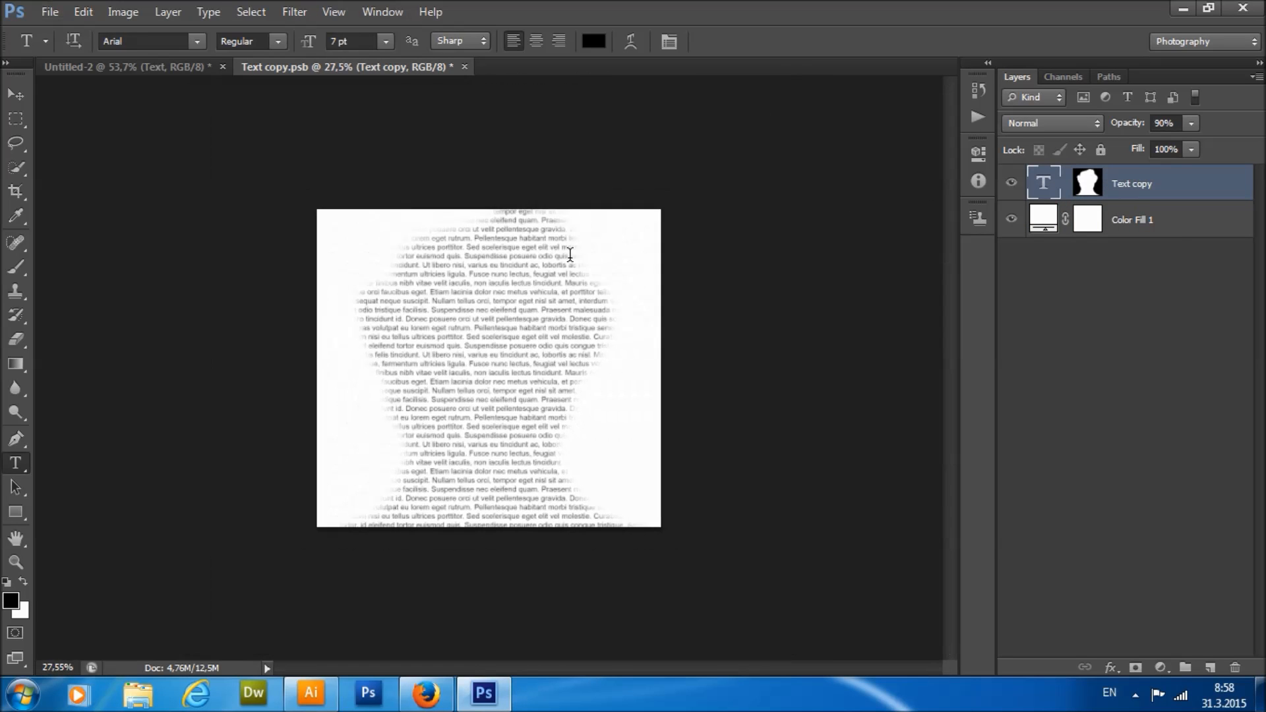
pyautogui.click(409, 298)
pyautogui.moveTo(401, 300); pyautogui.dragTo(507, 300)
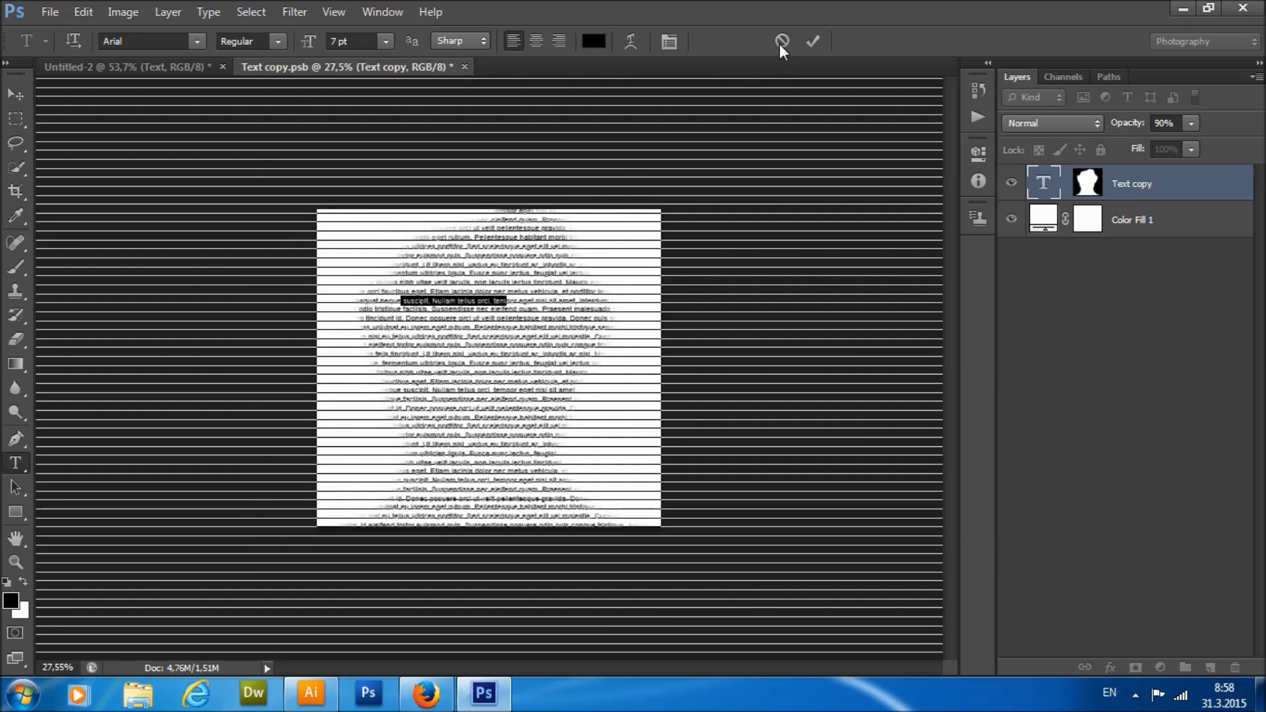
pyautogui.click(781, 41)
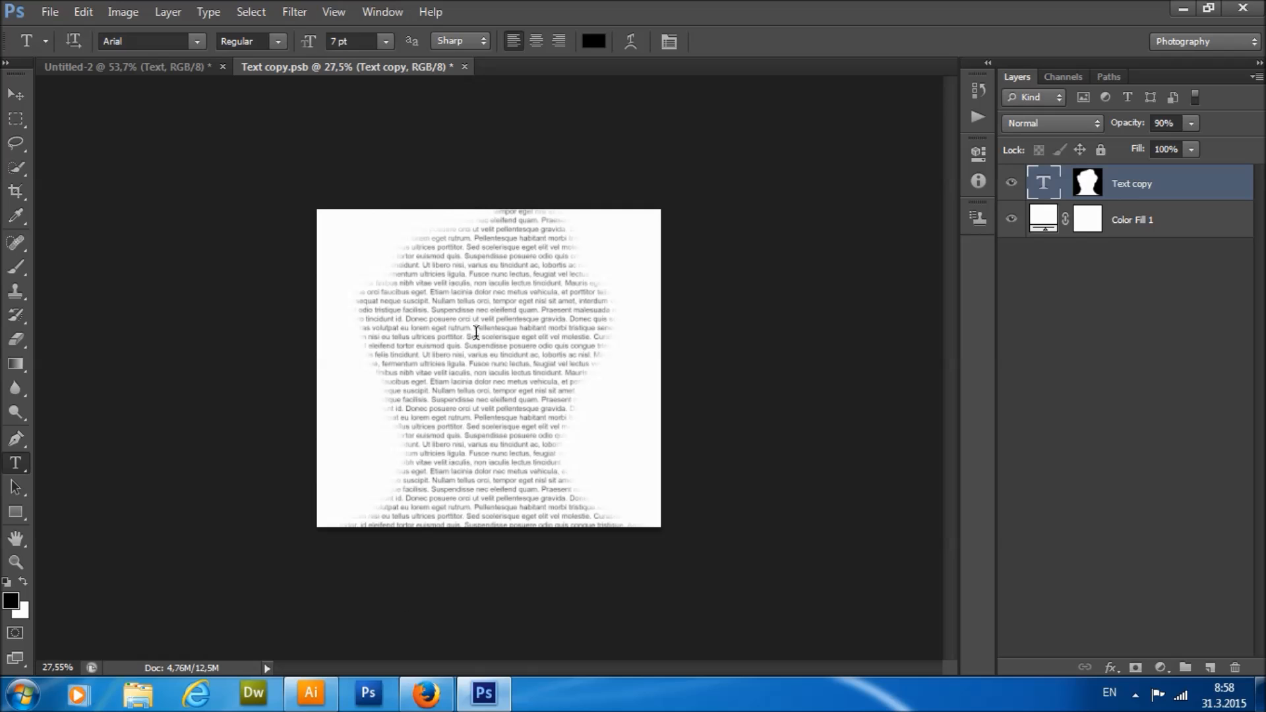
# Try selecting the entire text of the Text copy layer for replacement.
pyautogui.click(441, 283)
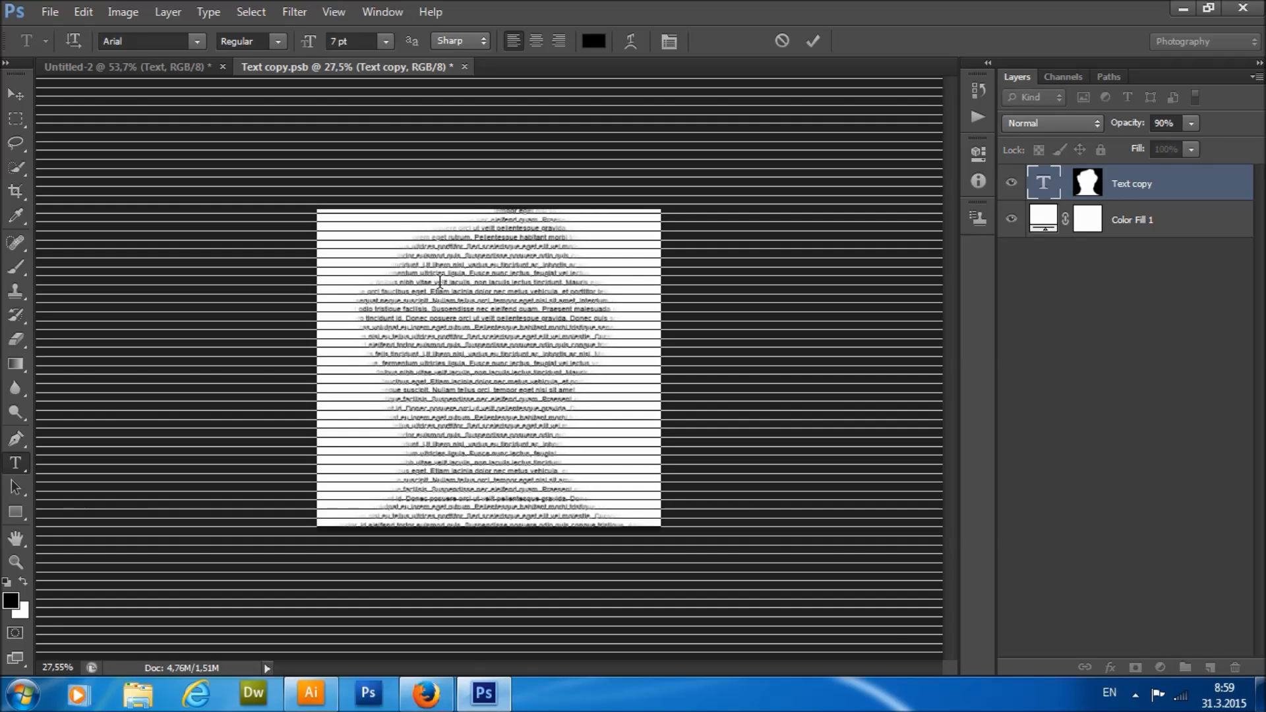
pyautogui.hotkey('ctrl', 'a')
pyautogui.scroll(-3, 449, 293)
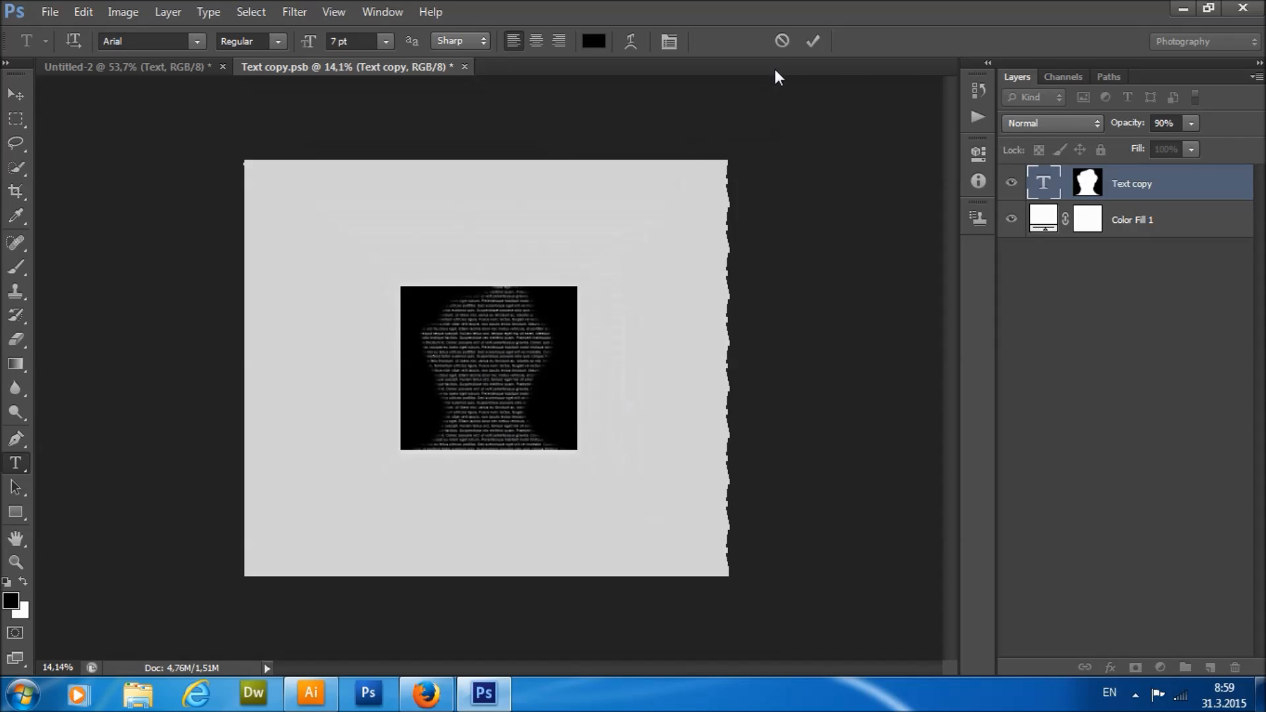
pyautogui.click(784, 46)
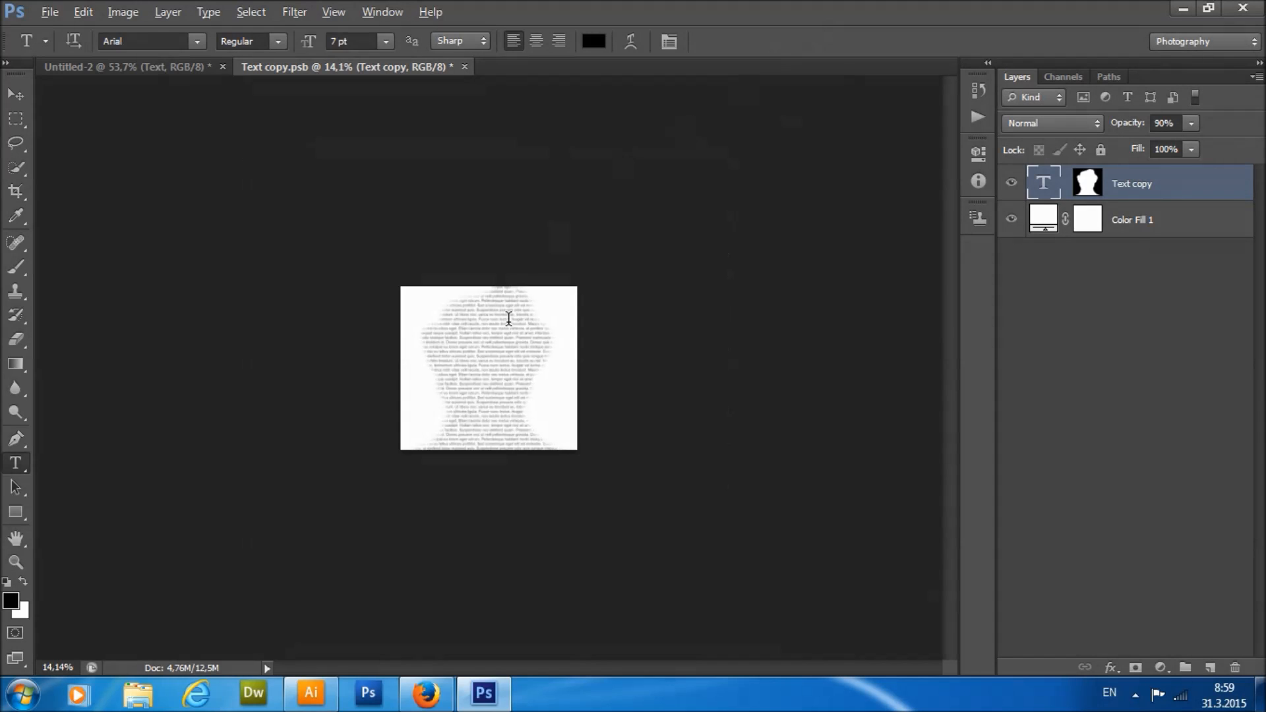
pyautogui.scroll(1, 509, 317)
pyautogui.click(28, 138)
pyautogui.rightClick(560, 418)
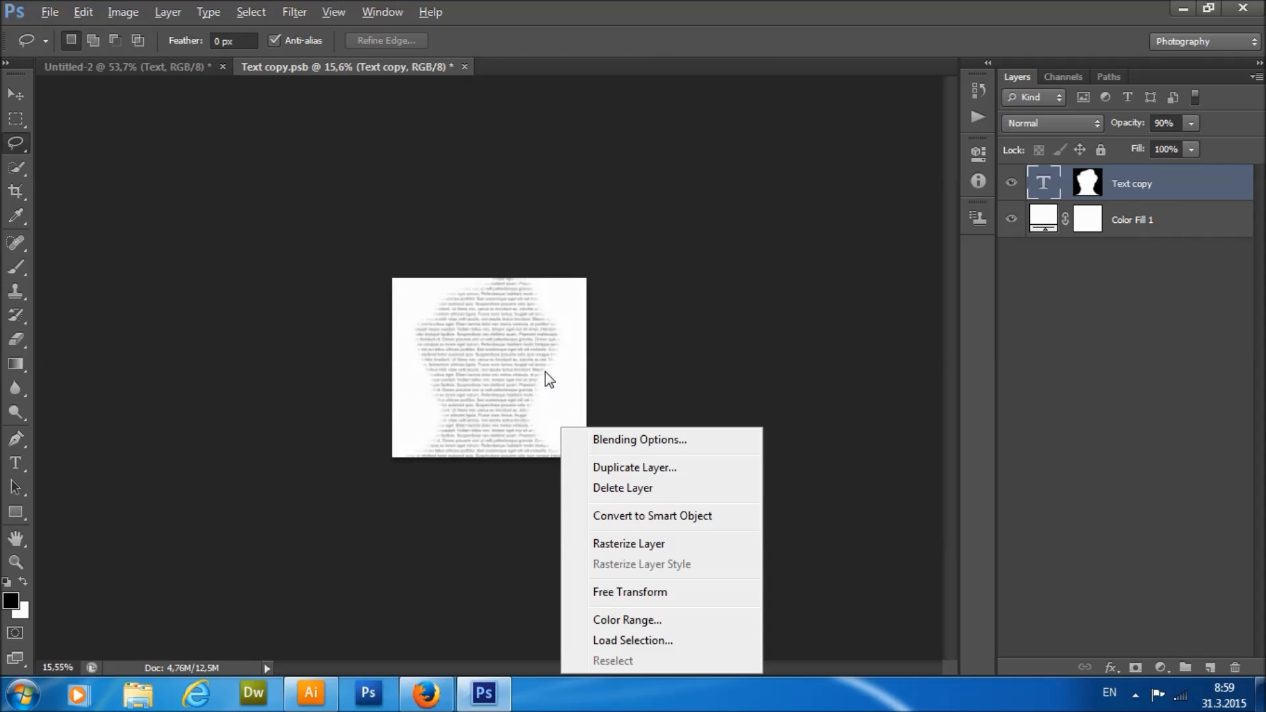
pyautogui.click(540, 354)
pyautogui.scroll(7, 521, 345)
pyautogui.scroll(3, 521, 344)
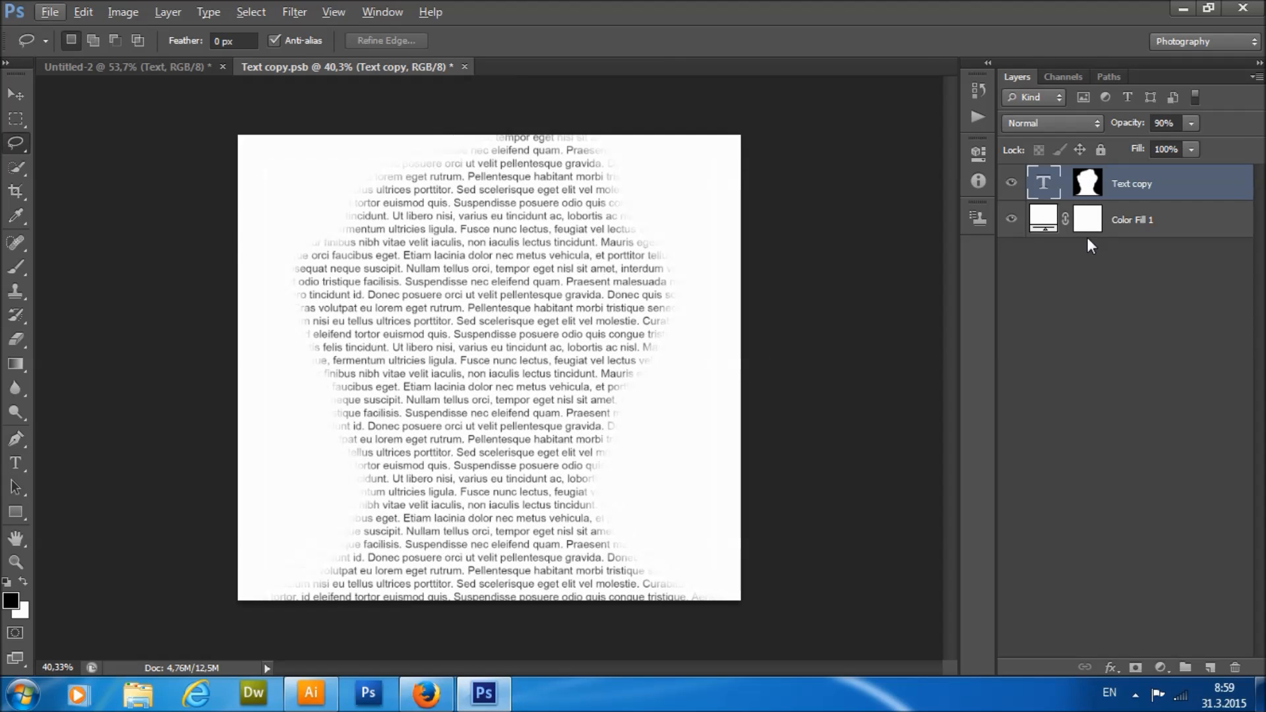
# Start a Free Transform on the Text copy layer to inspect its full bounding box, and cancel the transform.
pyautogui.click(1085, 183)
pyautogui.click(1044, 185)
pyautogui.rightClick(462, 252)
pyautogui.click(567, 418)
pyautogui.hotkey('ctrl', '0')
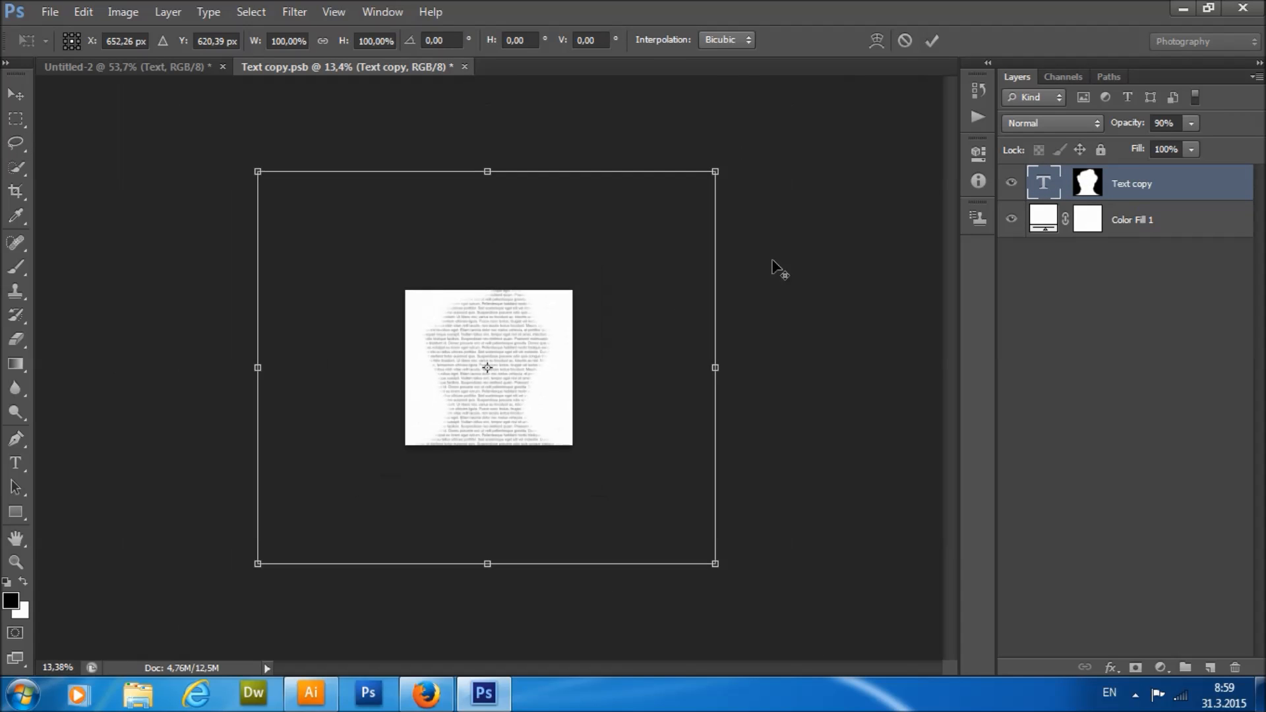
pyautogui.moveTo(794, 350); pyautogui.dragTo(822, 269)
pyautogui.scroll(3, 513, 320)
pyautogui.scroll(2, 512, 317)
pyautogui.scroll(-3, 512, 317)
pyautogui.click(901, 47)
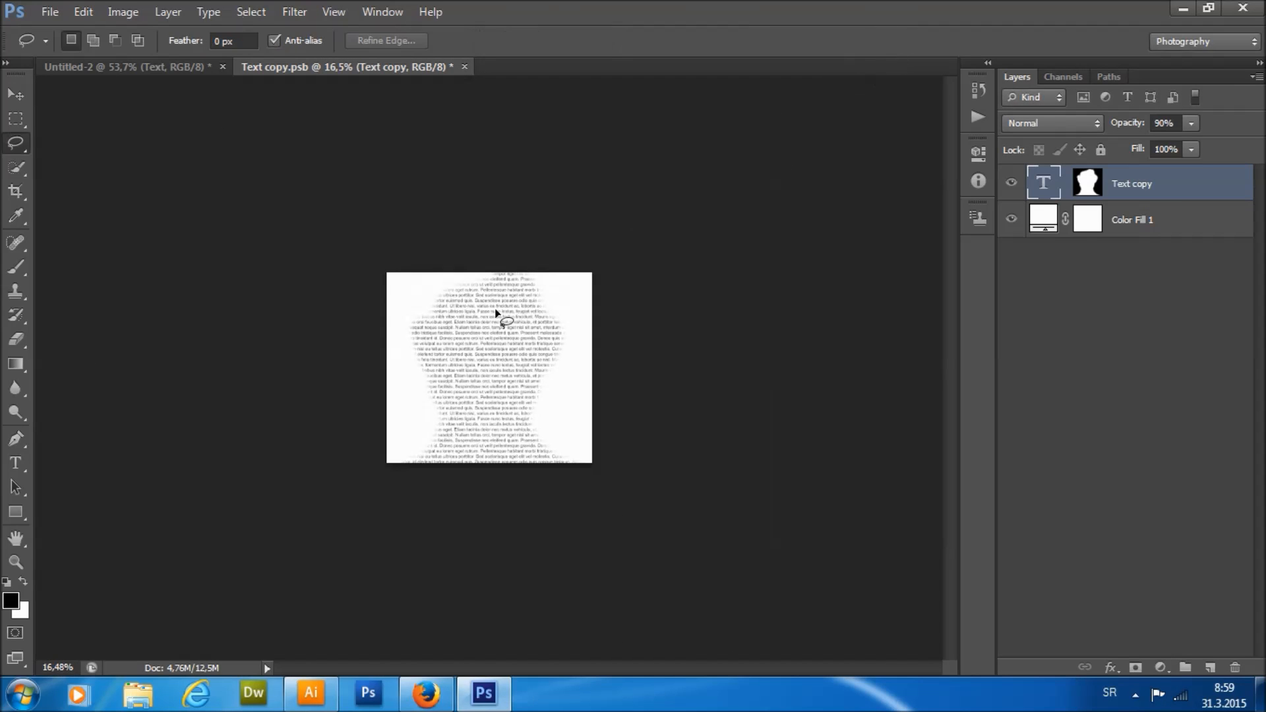
# Change the font of the entire text in the Text copy layer to Fira Sans.
pyautogui.scroll(3, 498, 316)
pyautogui.click(29, 464)
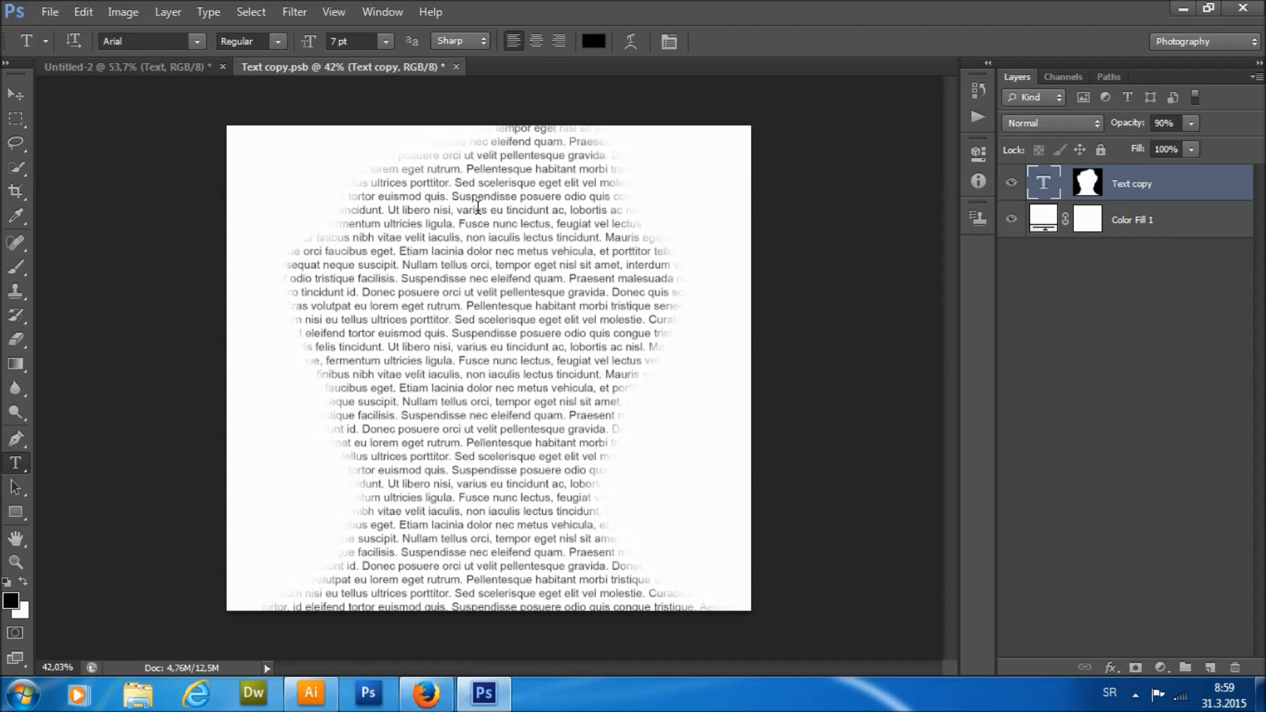
pyautogui.click(507, 307)
pyautogui.hotkey('ctrl', 'h')
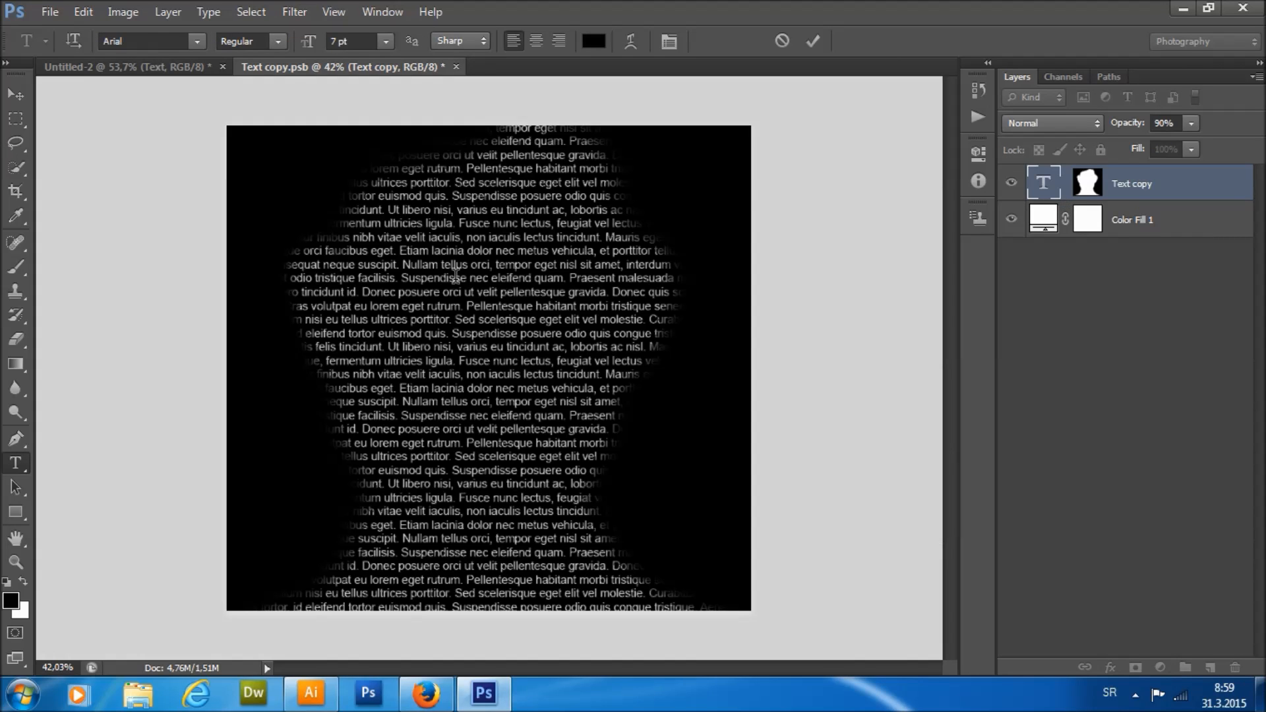
pyautogui.click(128, 38)
pyautogui.write('Fira Sans')
pyautogui.press('Return')
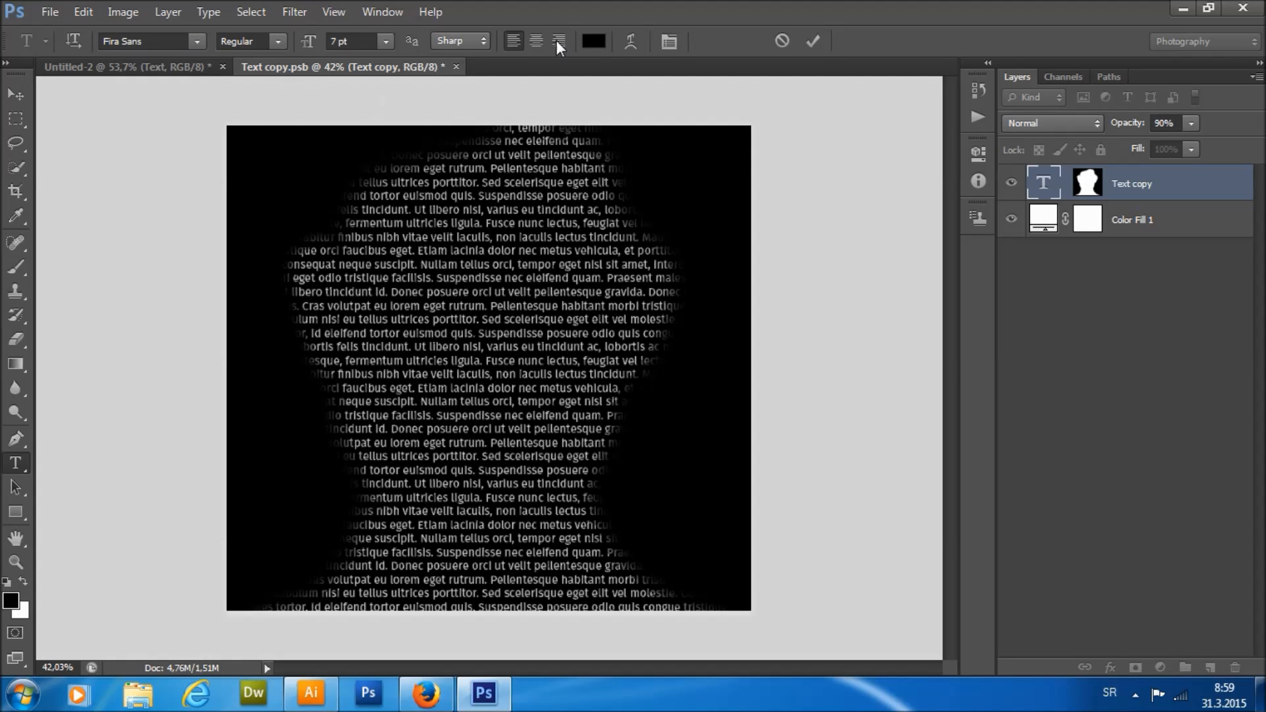
# Set the font style of the whole text to Light and commit the text edit.
pyautogui.click(255, 37)
pyautogui.press('Return')
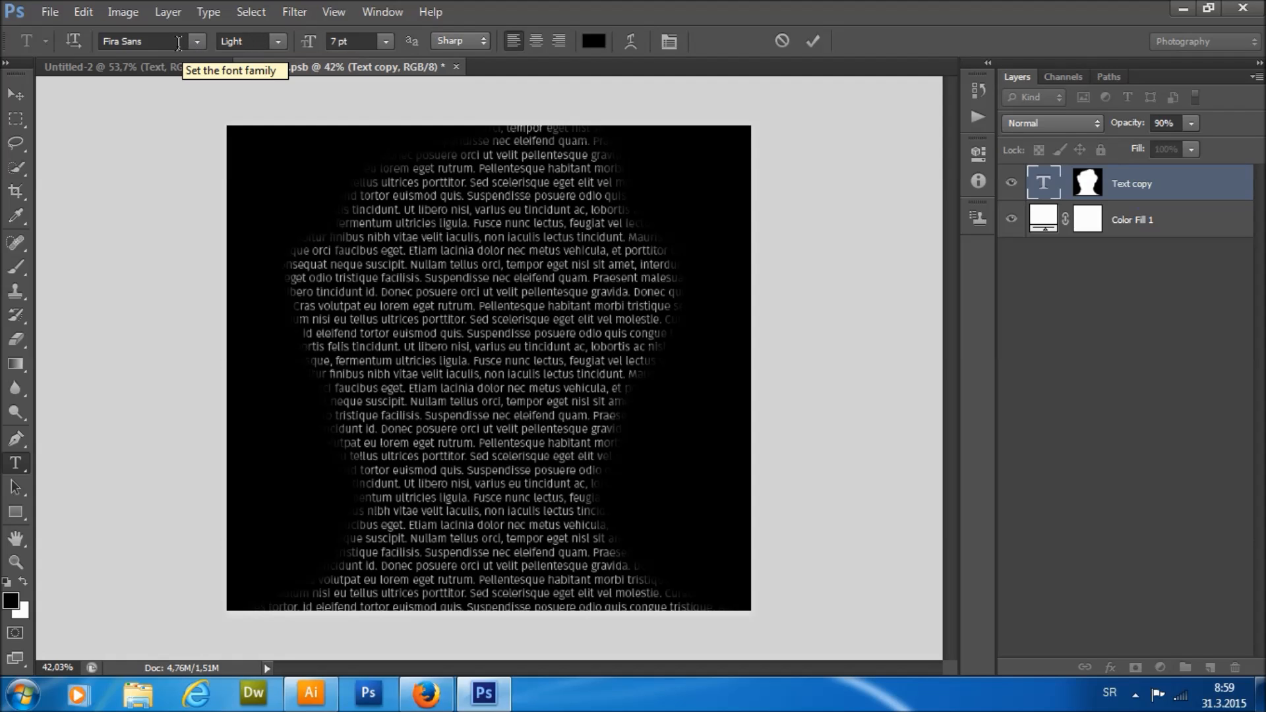
pyautogui.click(257, 41)
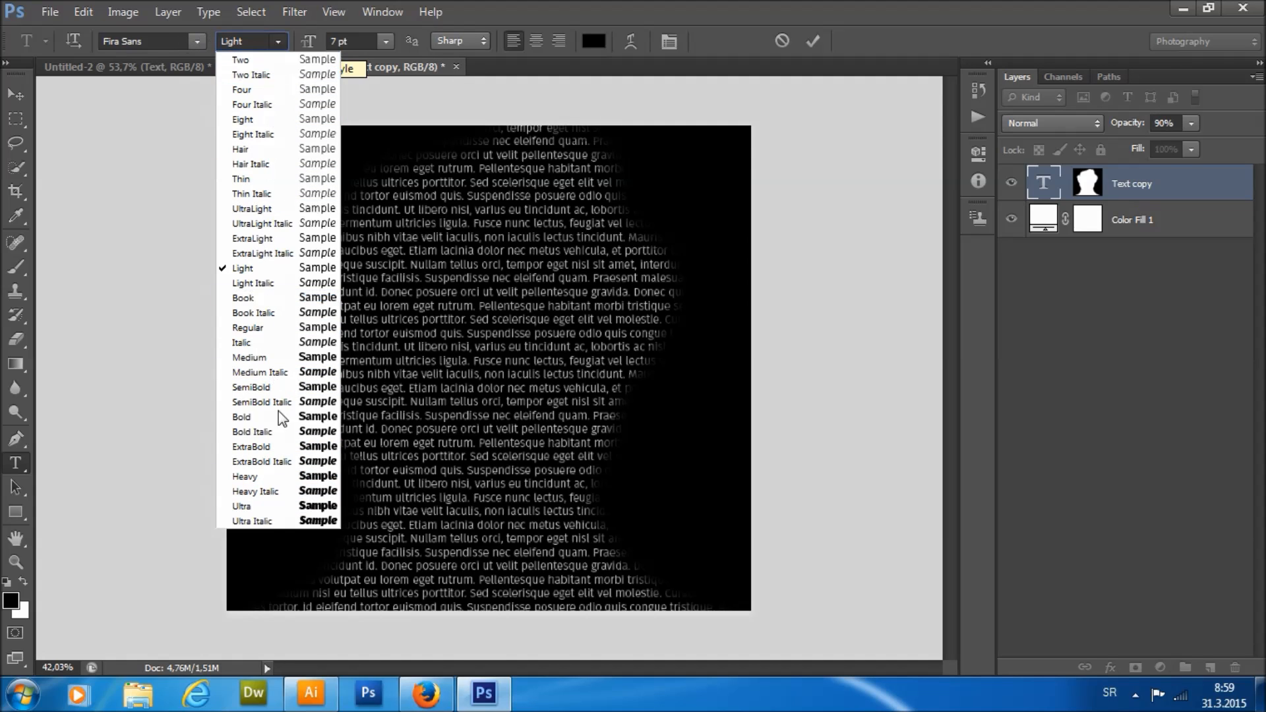
pyautogui.click(822, 38)
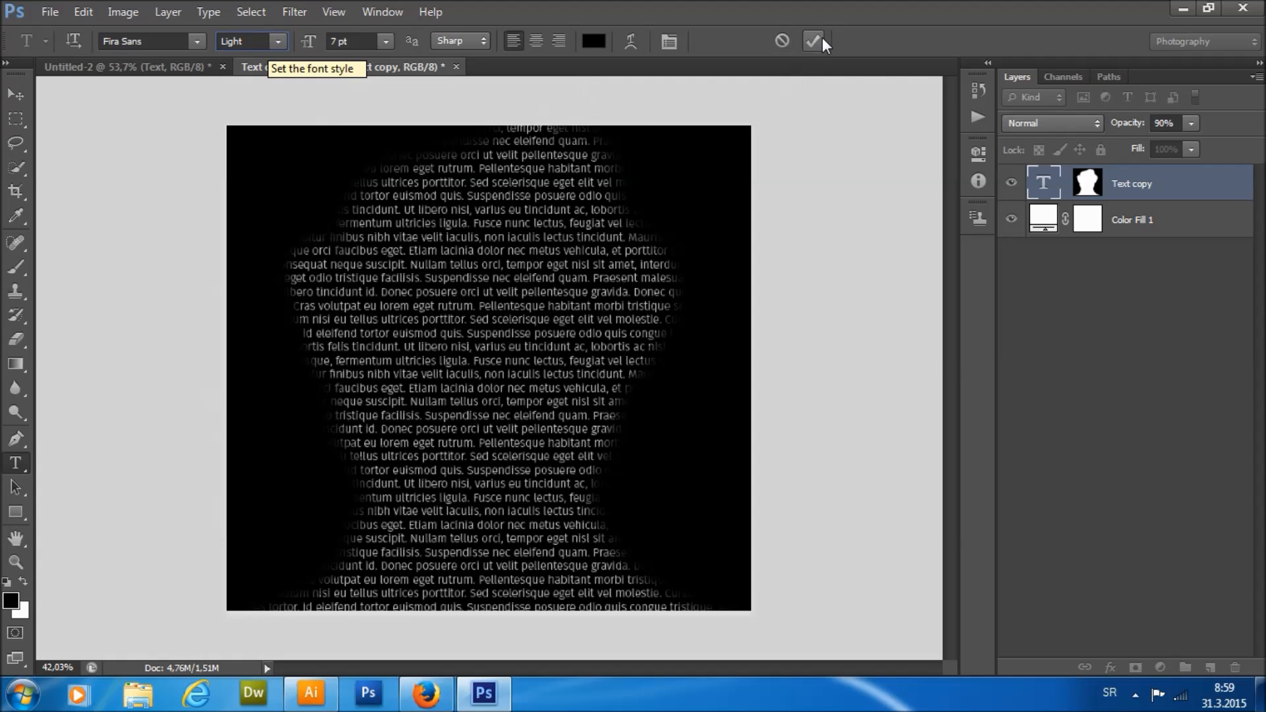
pyautogui.click(817, 39)
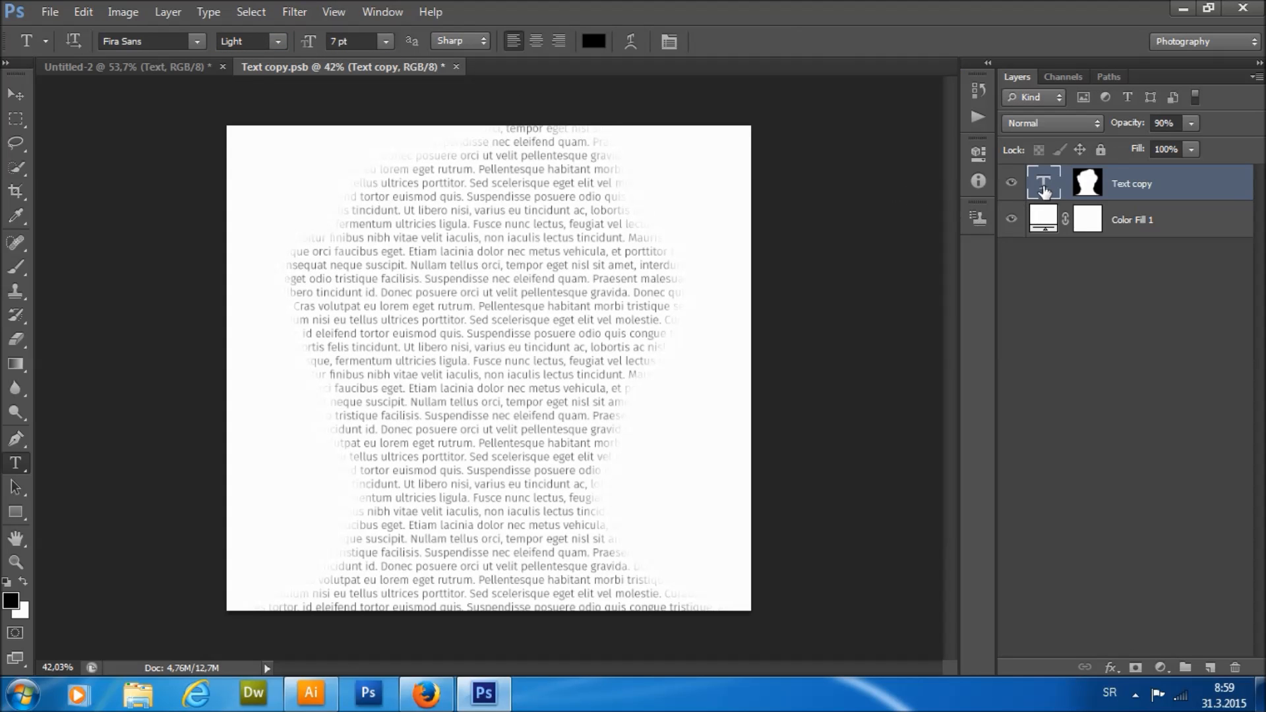
# Switch to the Typography workspace.
pyautogui.click(368, 10)
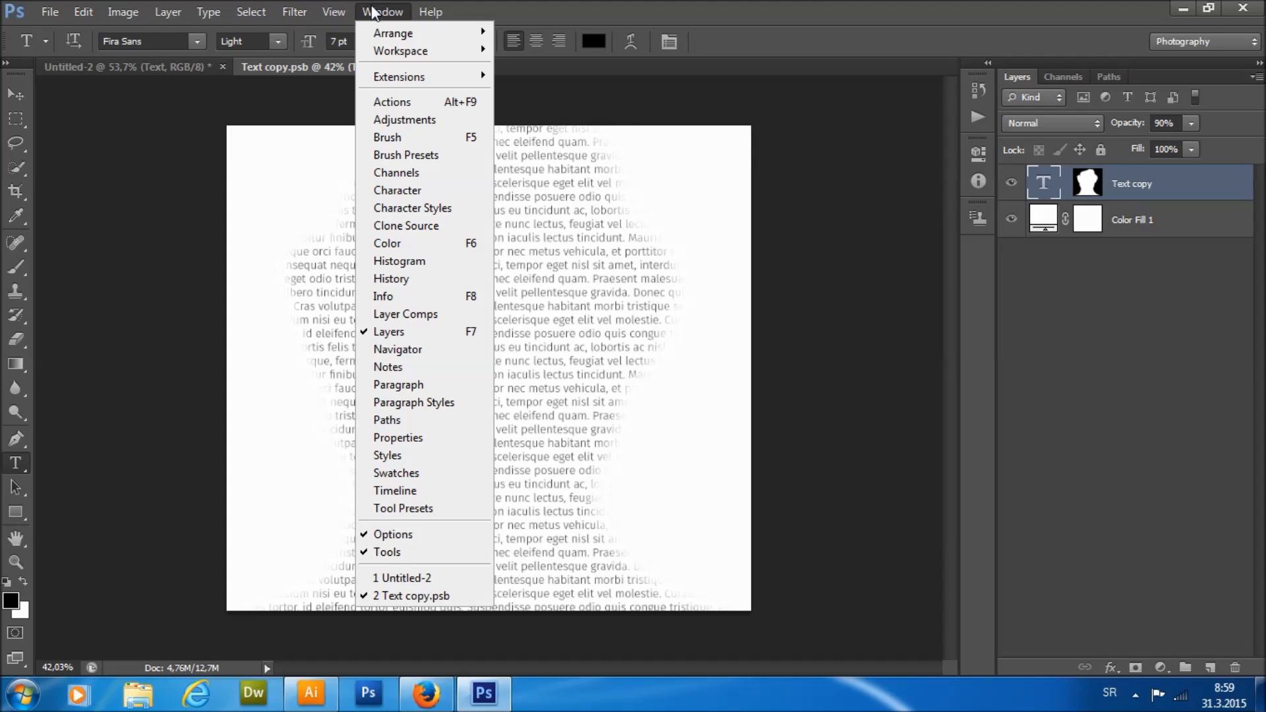
pyautogui.moveTo(402, 48)
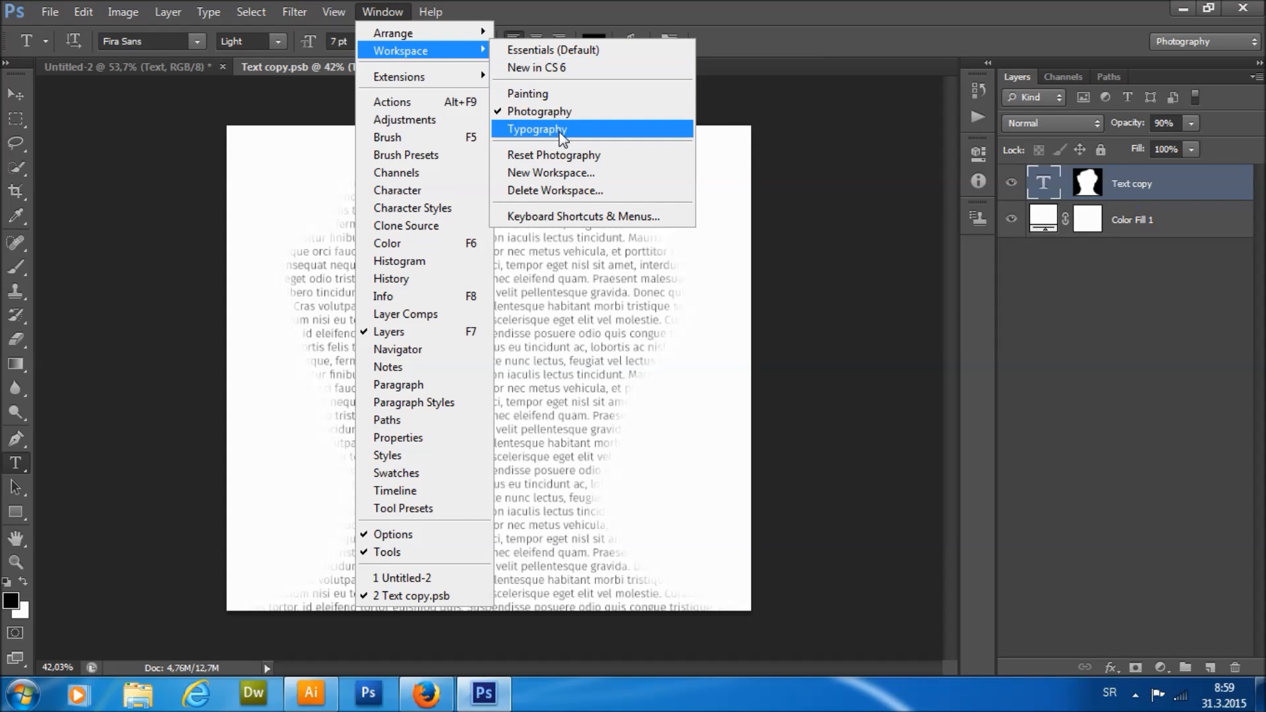
pyautogui.click(537, 128)
pyautogui.click(1255, 308)
pyautogui.click(1181, 488)
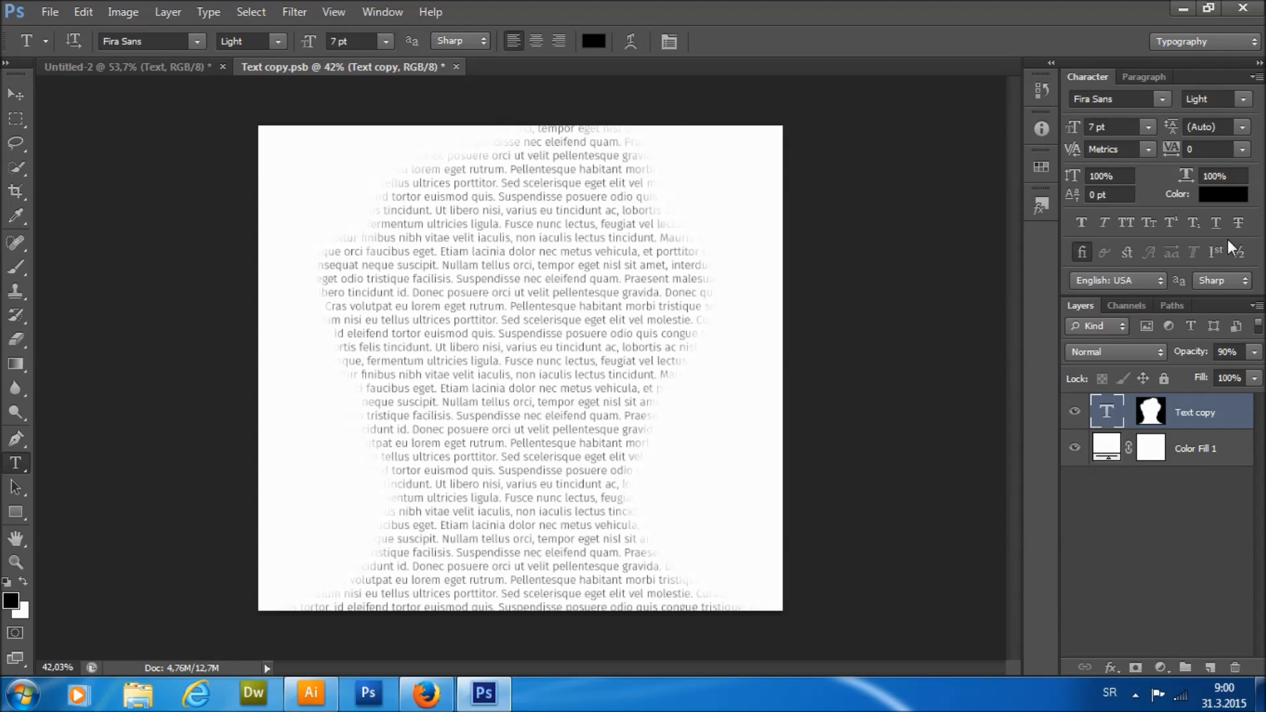
# Try lower opacities on the Text copy layer and set its opacity back to 90%.
pyautogui.click(1226, 353)
pyautogui.click(1255, 353)
pyautogui.click(1229, 353)
pyautogui.doubleClick(1226, 352)
pyautogui.click(1255, 352)
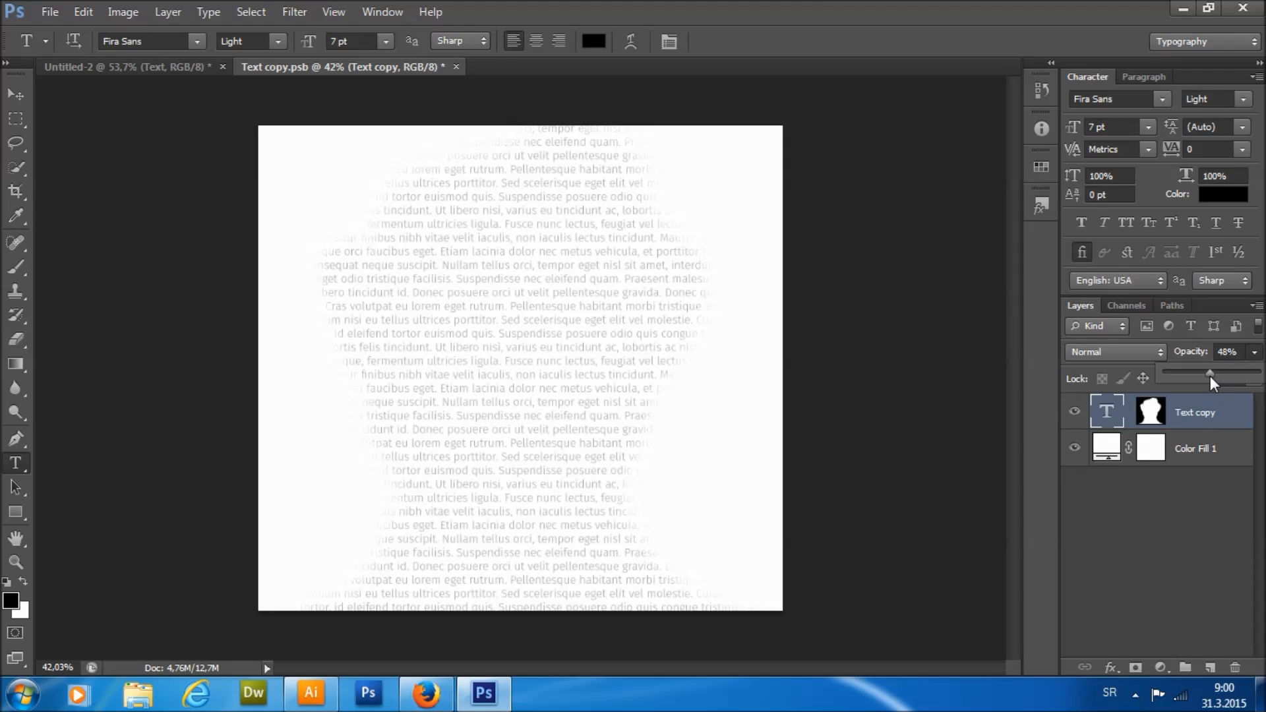
pyautogui.moveTo(1189, 381); pyautogui.dragTo(1245, 379)
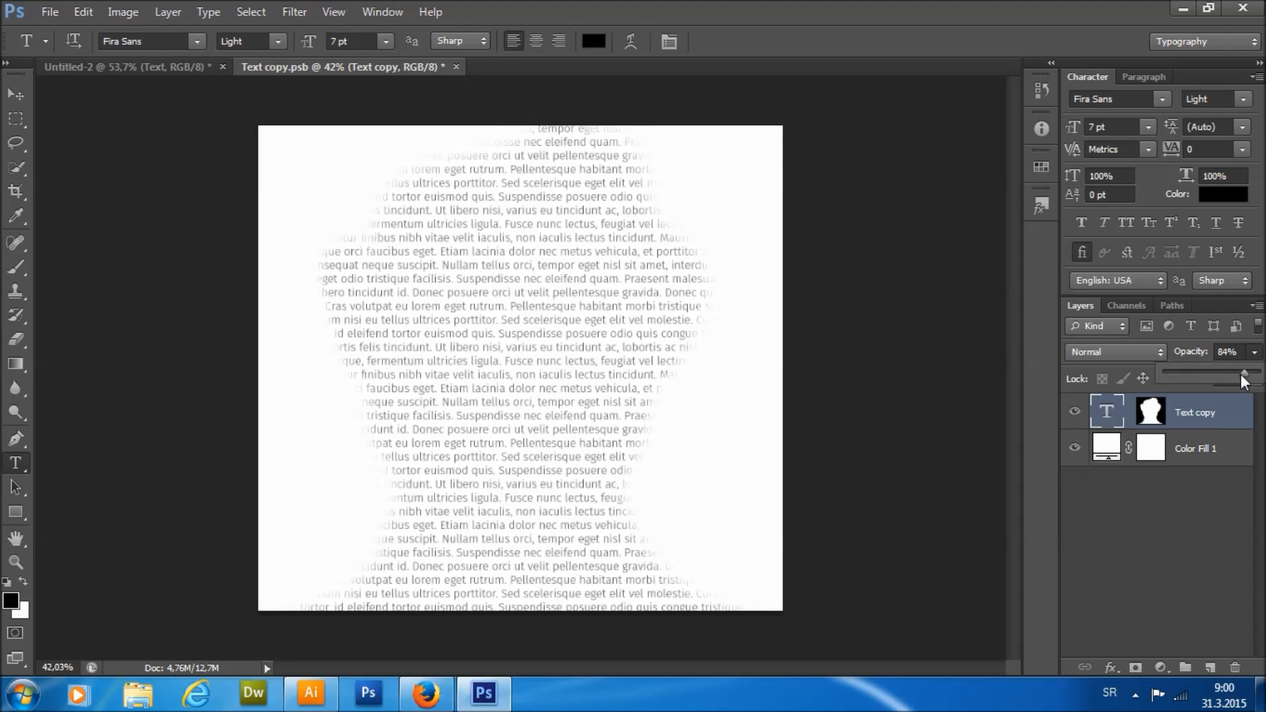
pyautogui.click(1192, 360)
pyautogui.write('90')
pyautogui.press('Return')
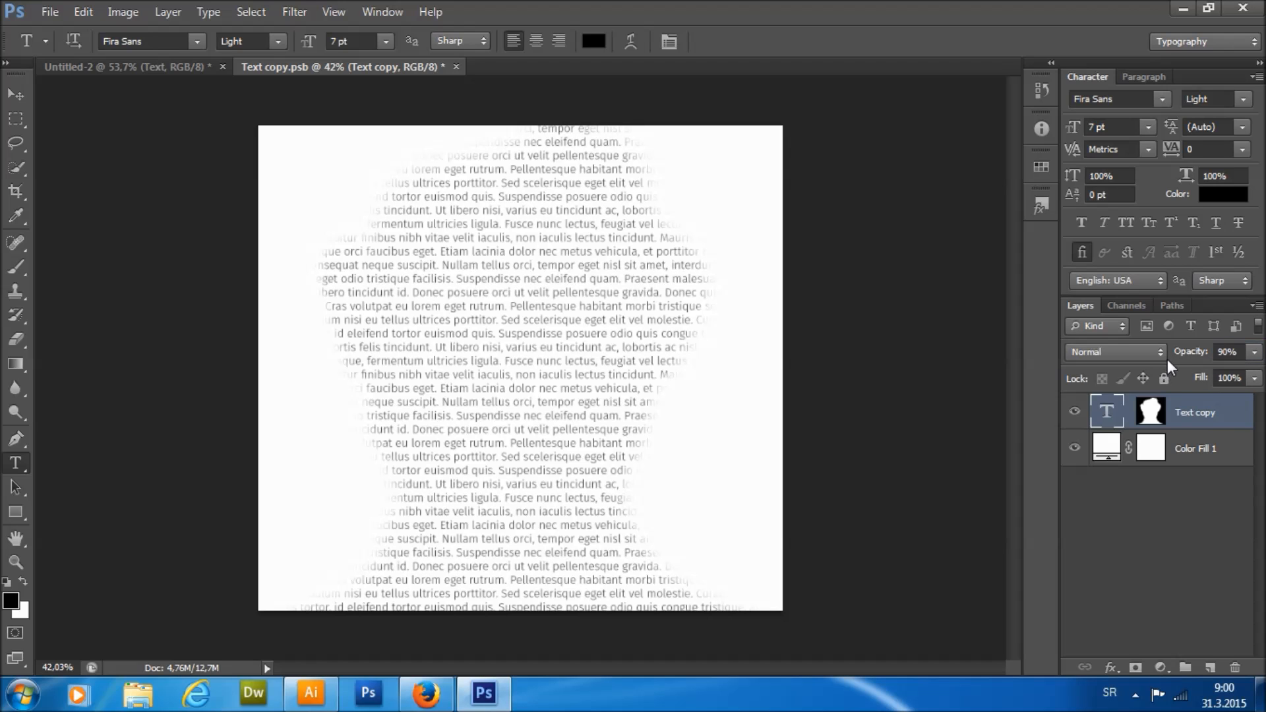
# Enlarge the passage "ultrices porttitor. Sed scelerisque" near the top of the head to 10 pt.
pyautogui.click(449, 266)
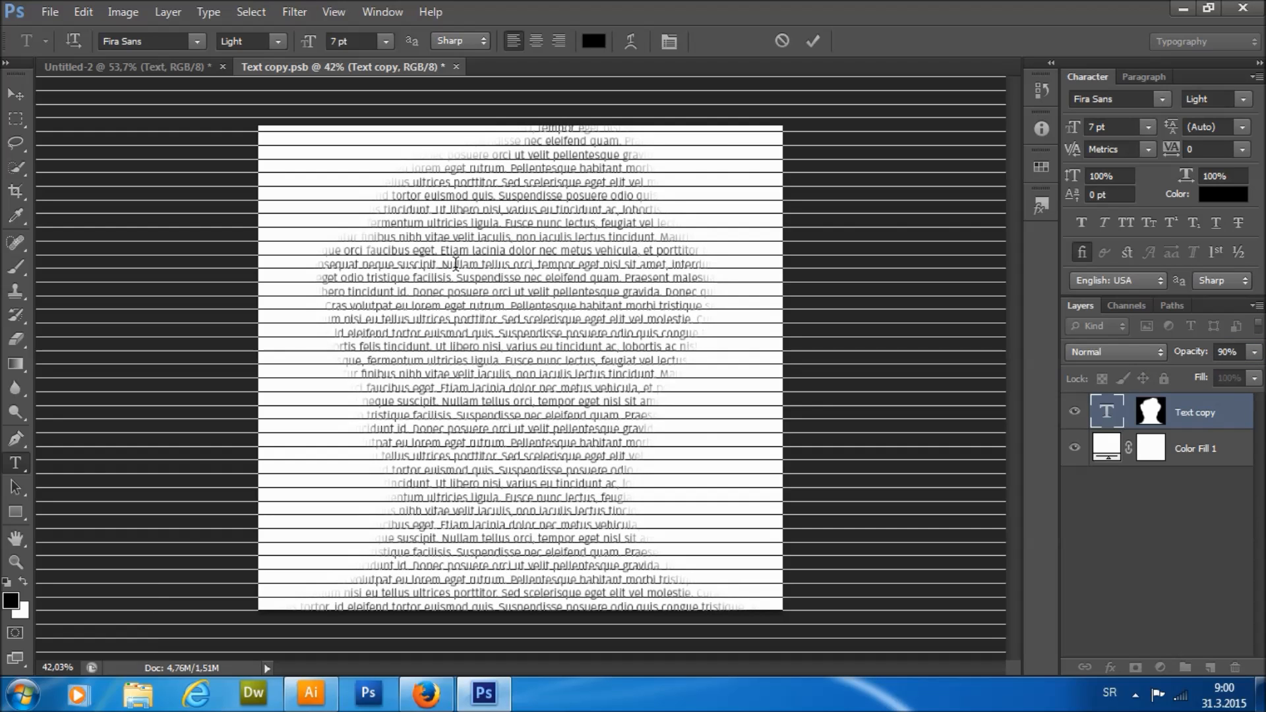
pyautogui.scroll(-2, 577, 284)
pyautogui.scroll(3, 577, 283)
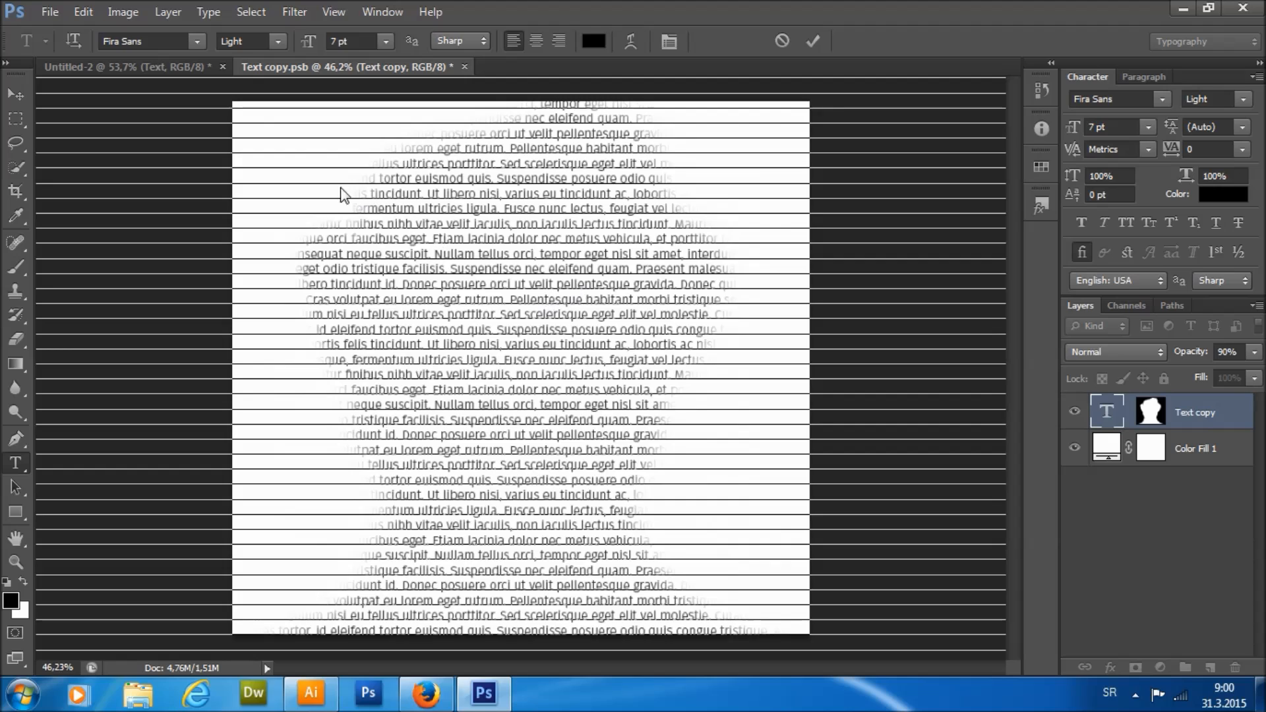
pyautogui.moveTo(402, 163); pyautogui.dragTo(605, 165)
pyautogui.click(318, 46)
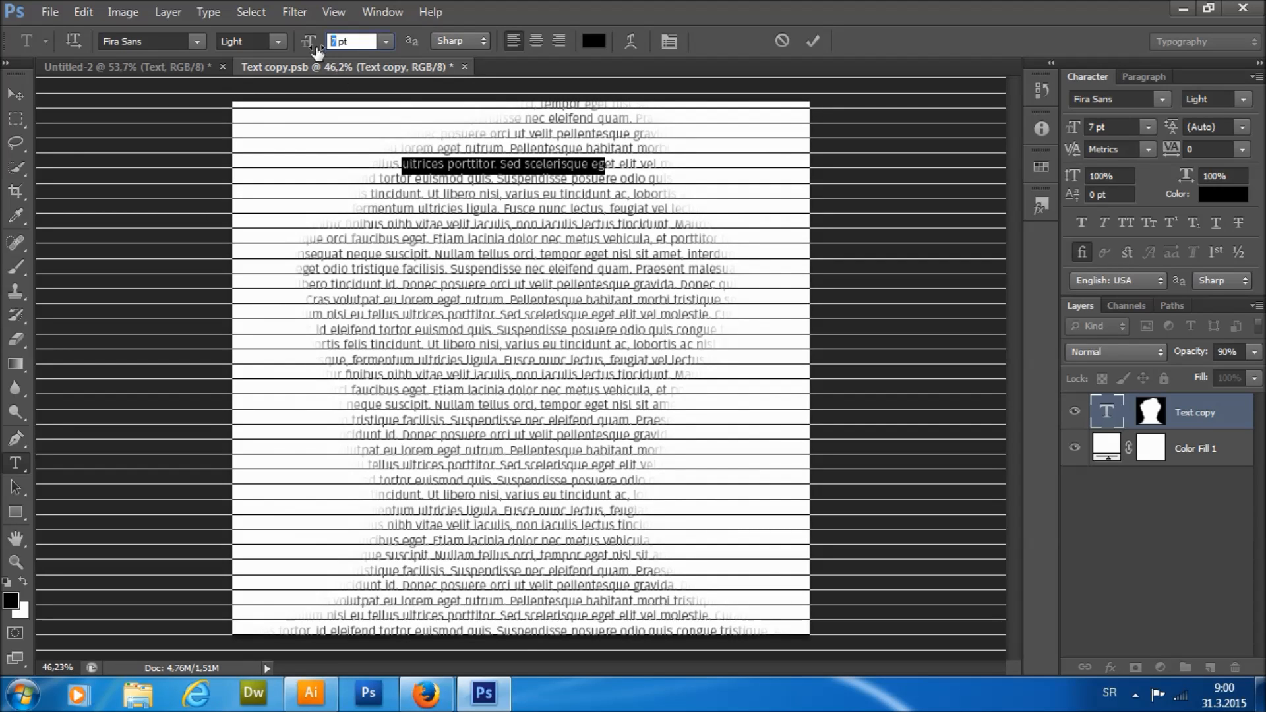
pyautogui.scroll(3, 343, 44)
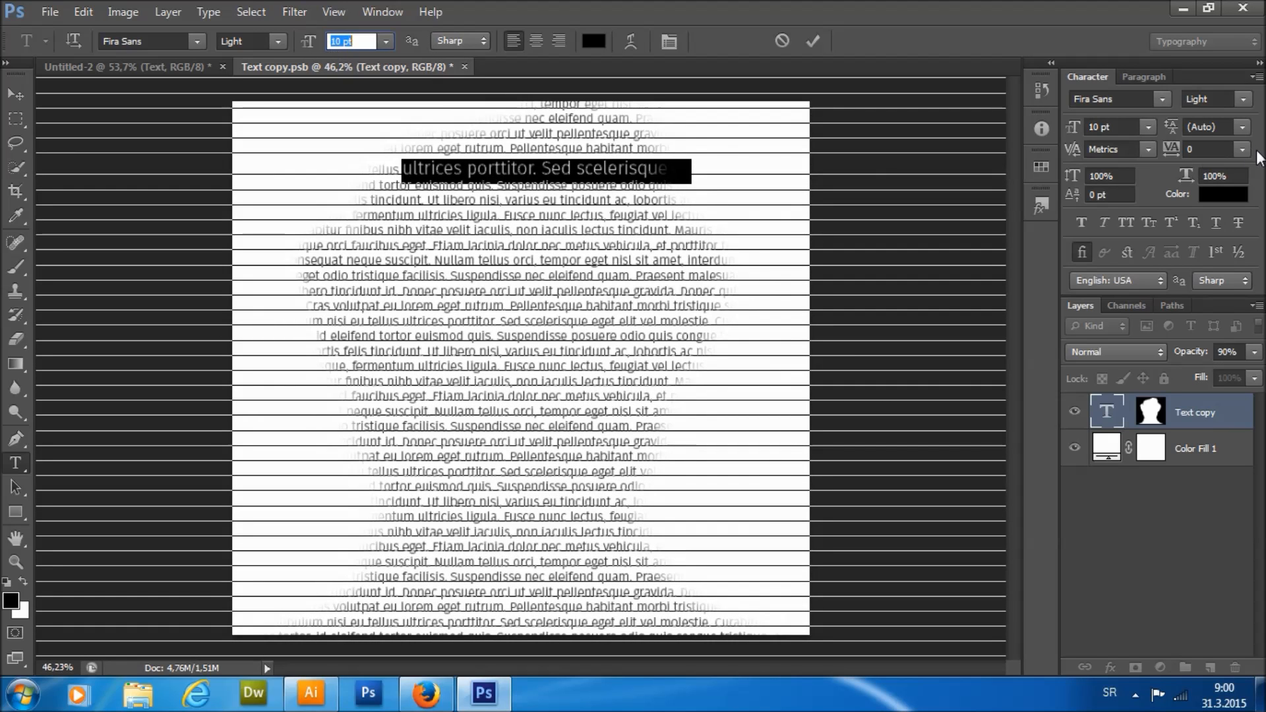
# Try several leading values on the enlarged "ultrices porttitor" passage, set it to 8 pt and commit the text.
pyautogui.click(1168, 132)
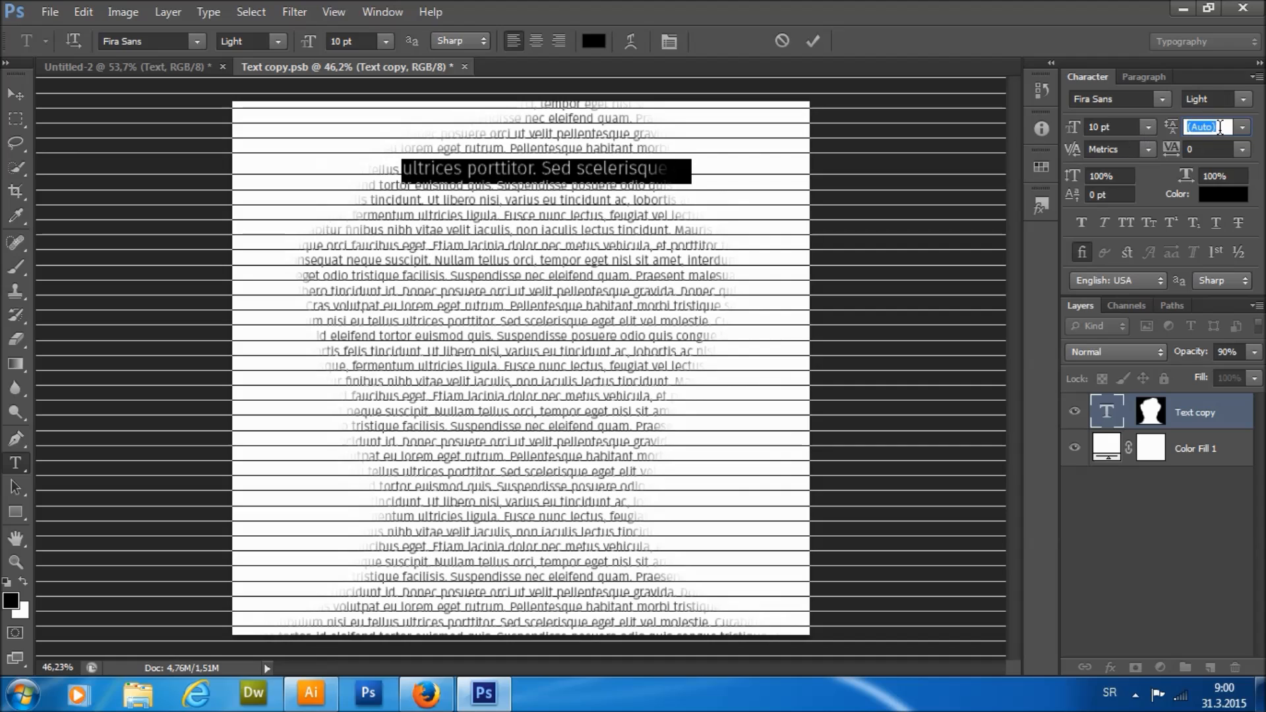
pyautogui.click(1244, 129)
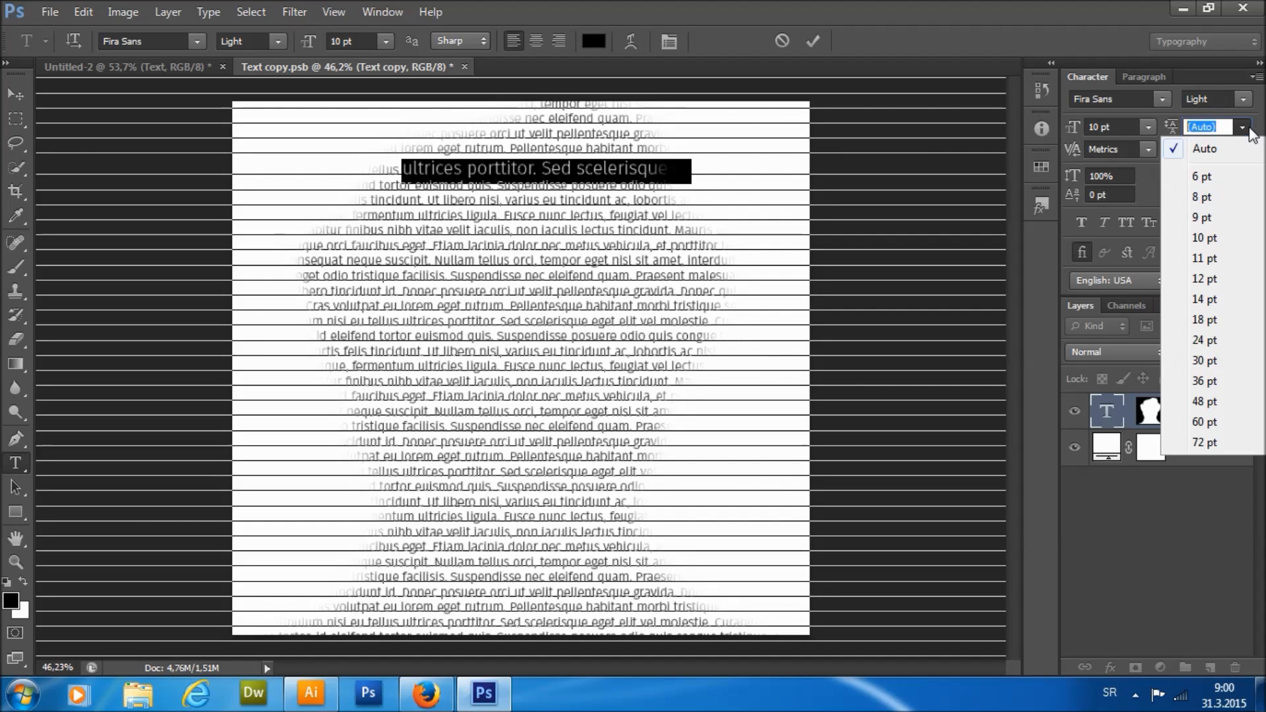
pyautogui.click(1231, 126)
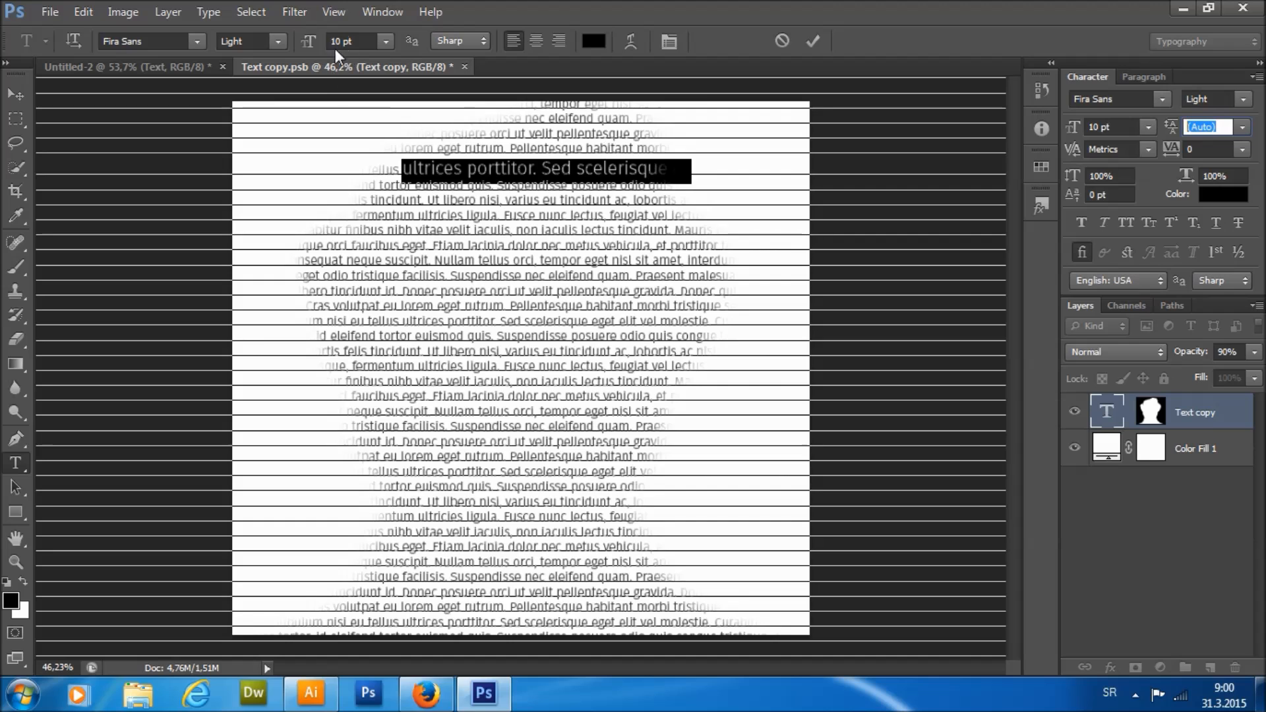
pyautogui.write('10')
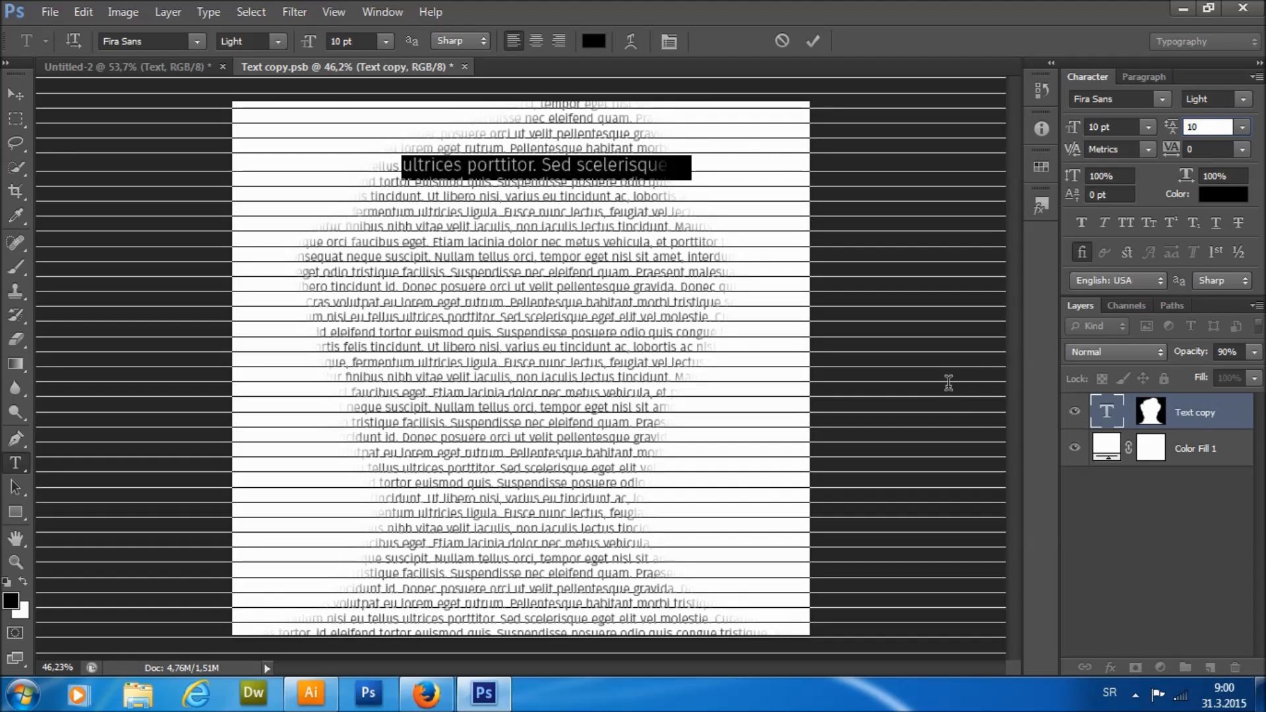
pyautogui.press('Down')
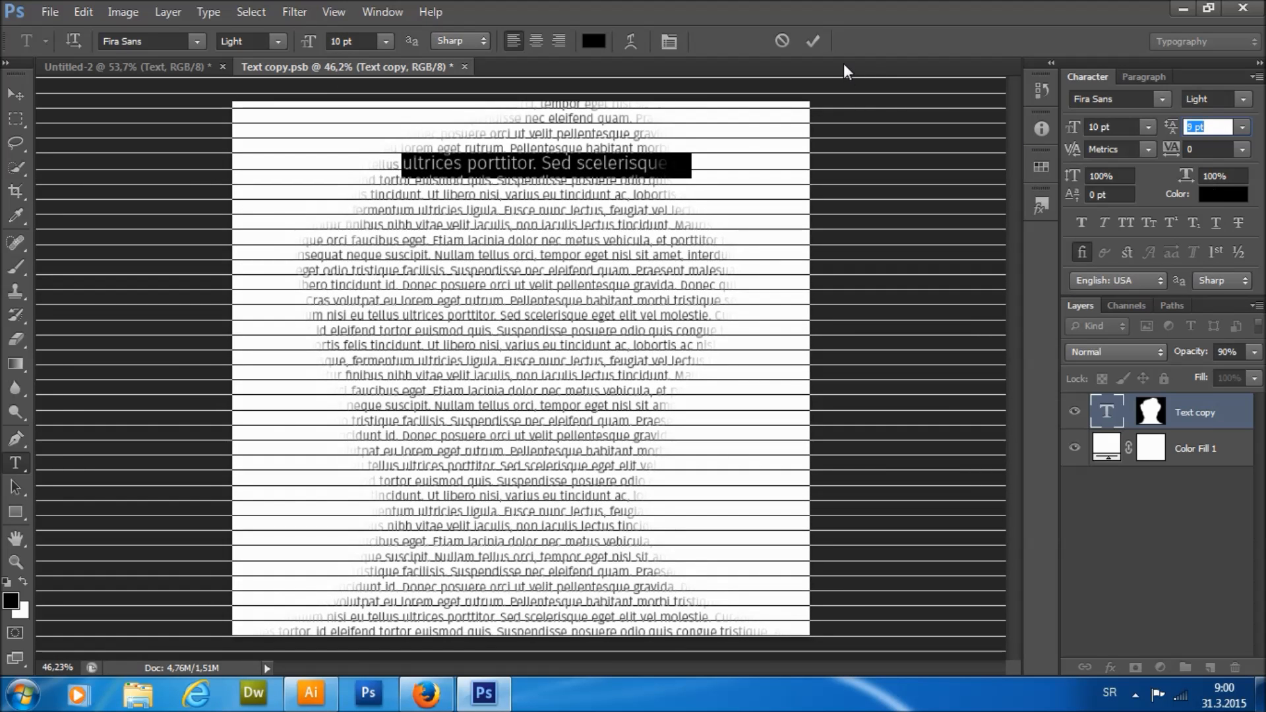
pyautogui.press('Up')
pyautogui.press('Up')
pyautogui.press('Up')
pyautogui.press('Up')
pyautogui.press('Up')
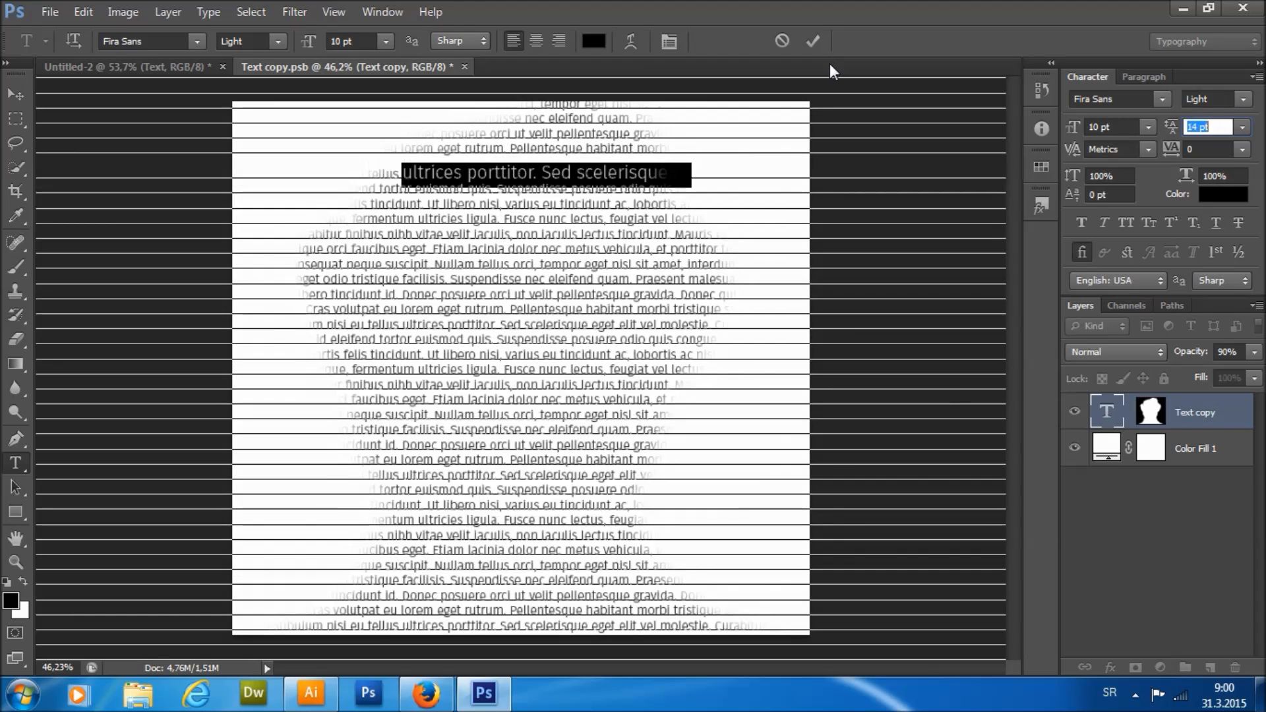
pyautogui.press('Down')
pyautogui.press('Down')
pyautogui.press('Down')
pyautogui.press('Down')
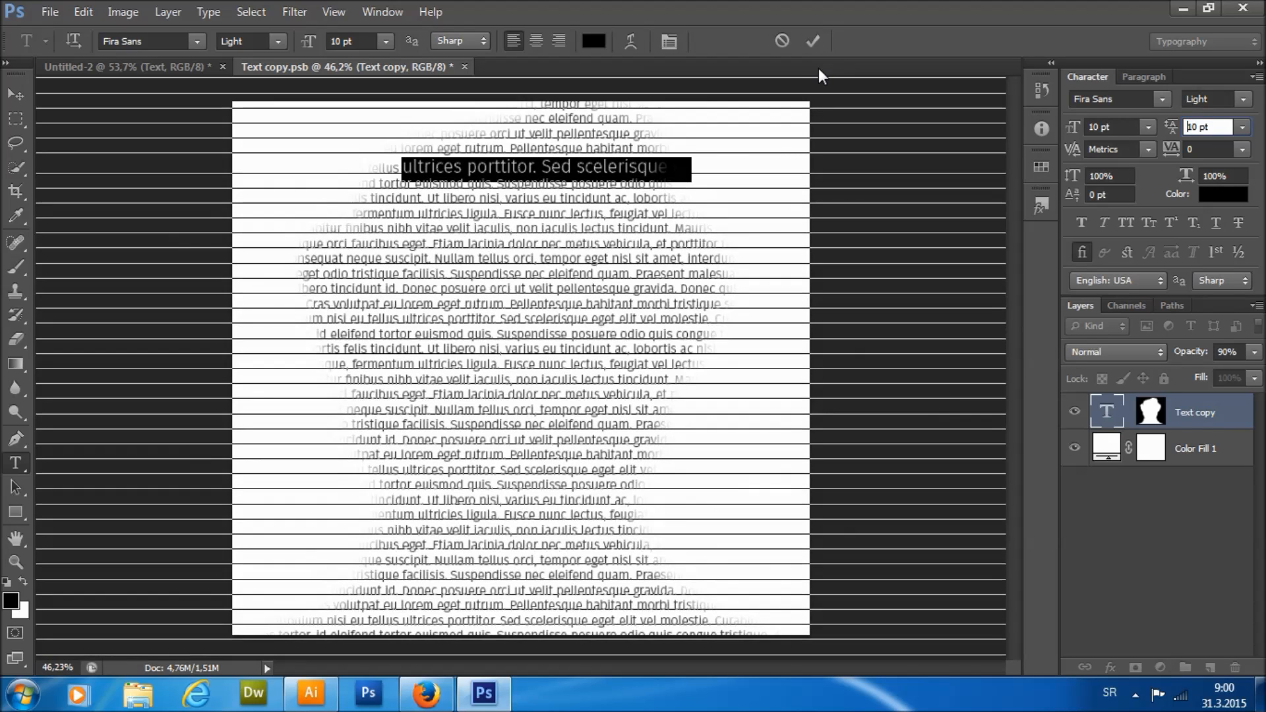
pyautogui.press('Down')
pyautogui.press('Down')
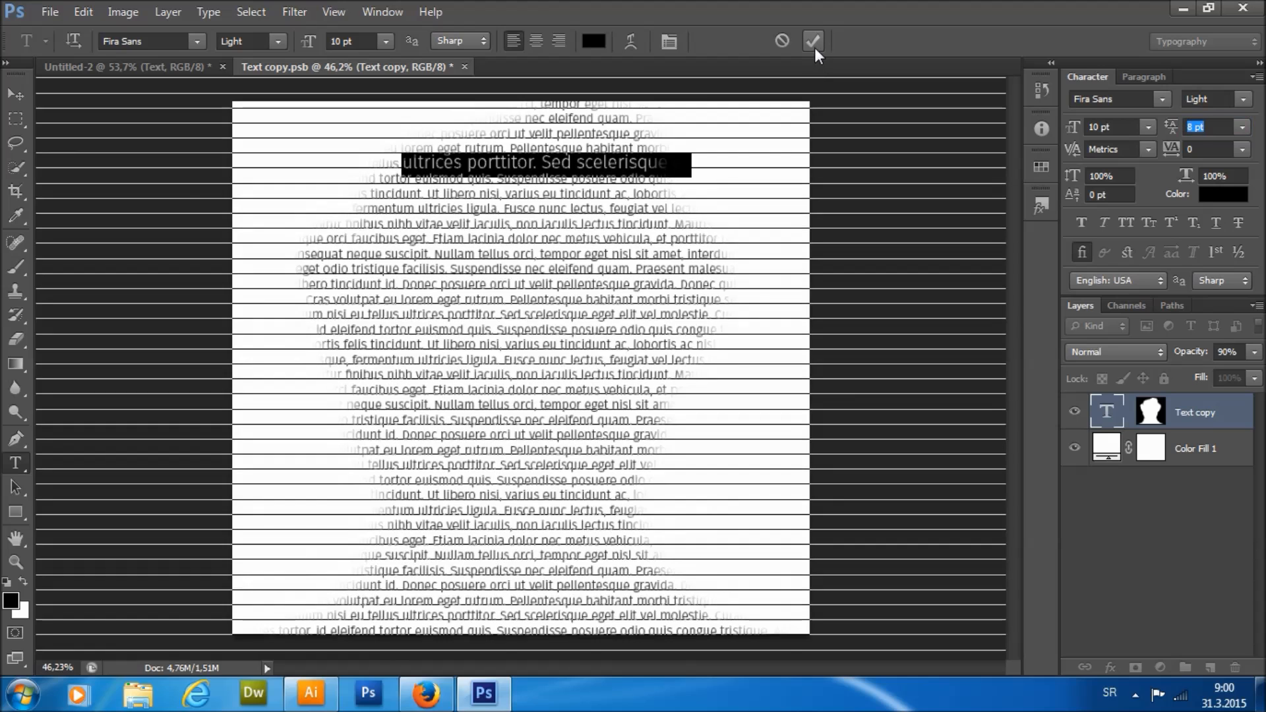
pyautogui.click(814, 41)
# Set the passage "ncidunt. Ut libero nisi, varius" in the middle of the head to 10 pt with 8 pt leading.
pyautogui.moveTo(377, 344); pyautogui.dragTo(542, 344)
pyautogui.click(349, 41)
pyautogui.press('Up')
pyautogui.press('Up')
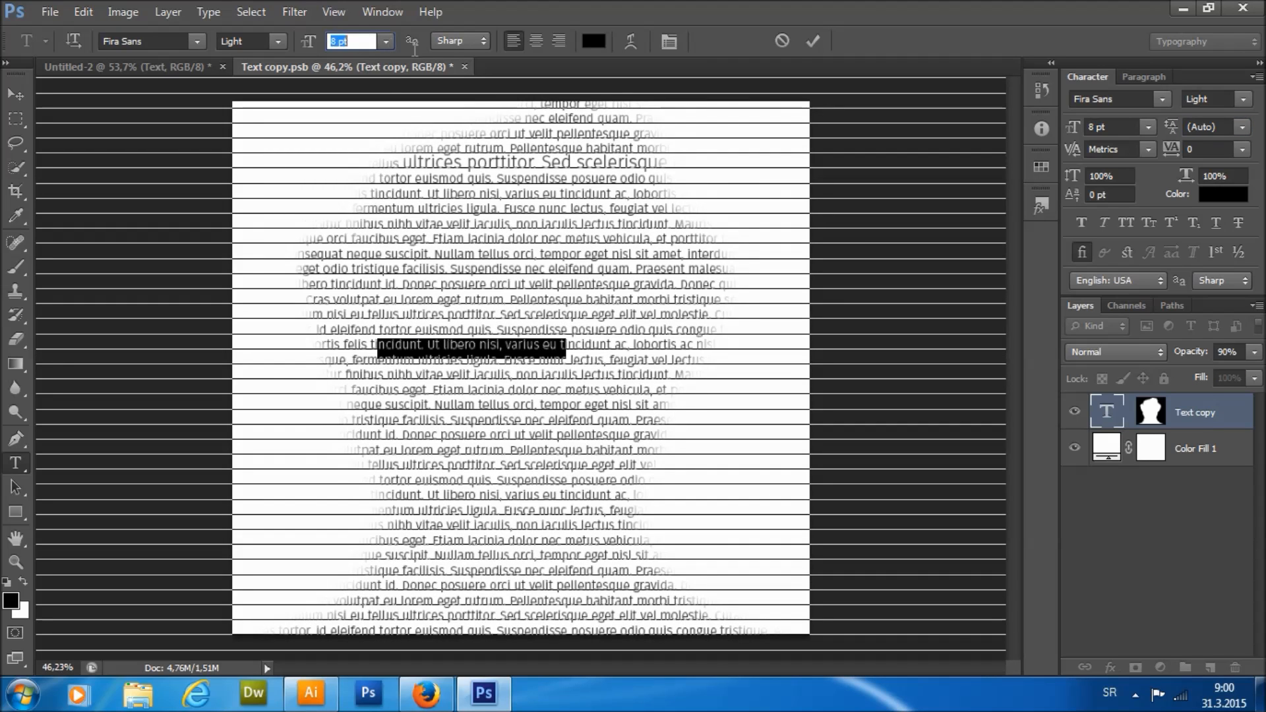
pyautogui.press('Up')
pyautogui.click(1206, 126)
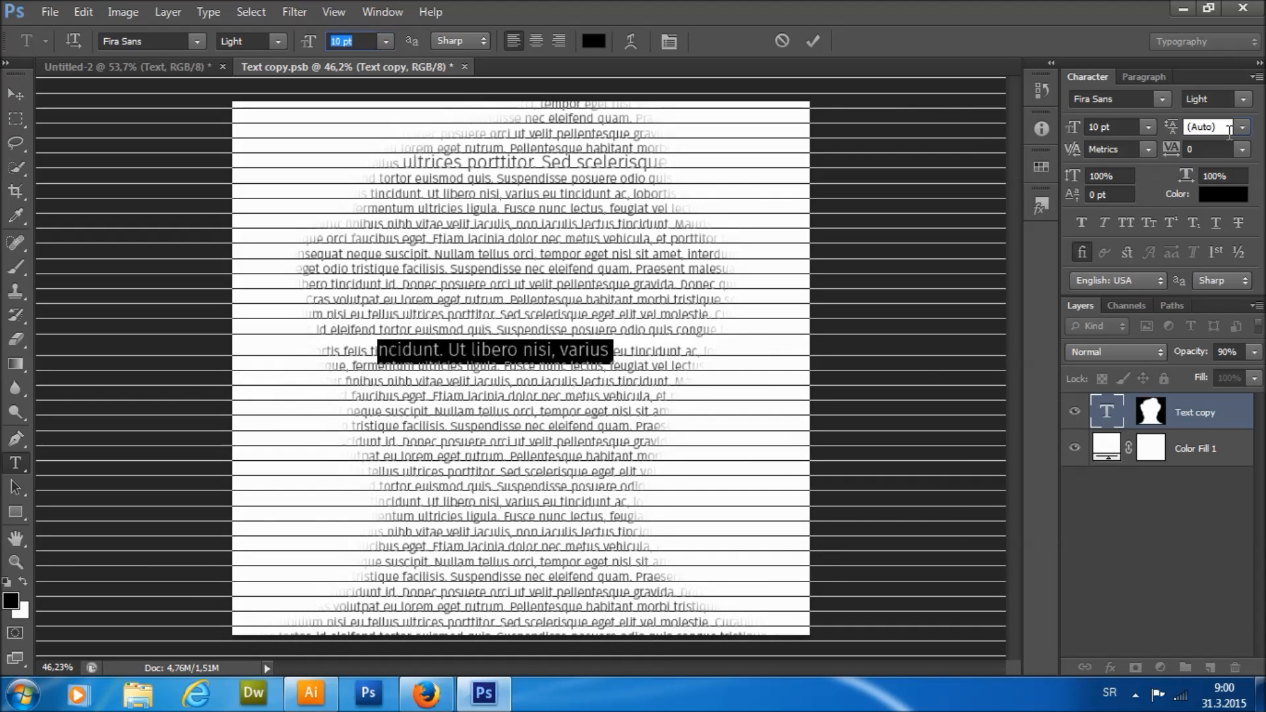
pyautogui.write('8')
pyautogui.press('Return')
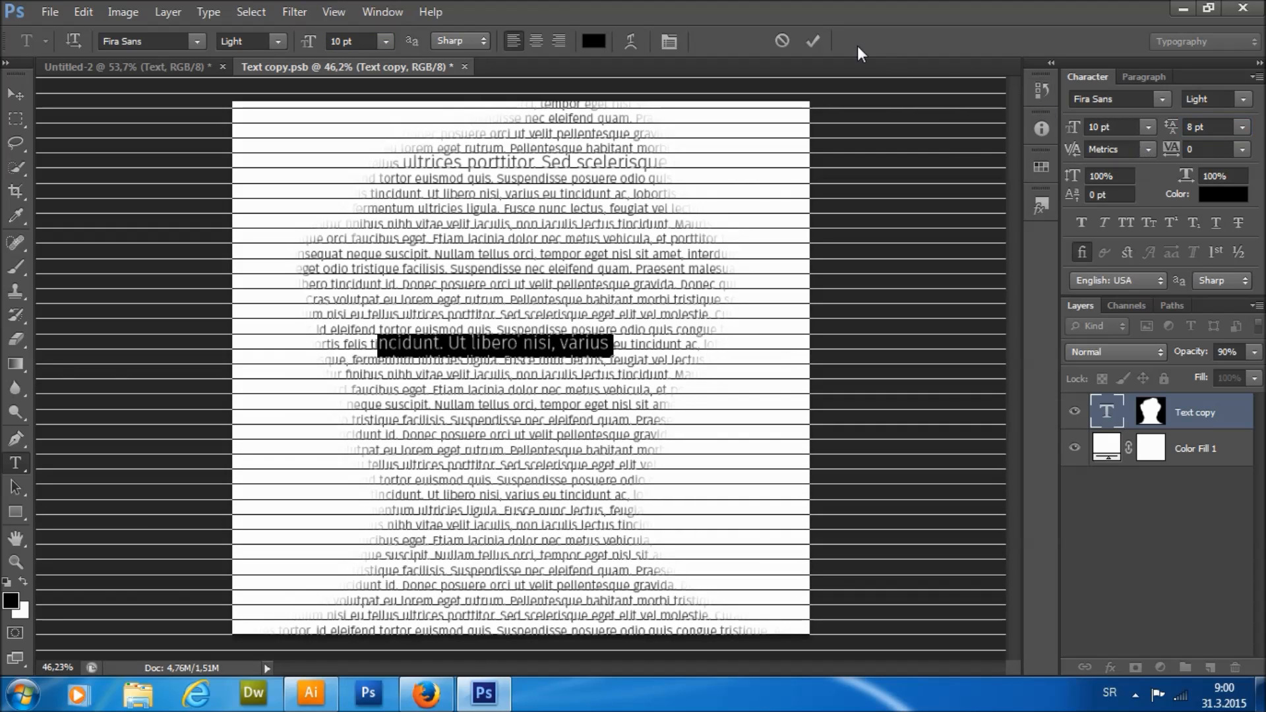
pyautogui.click(813, 41)
# Set the passage "llam tellus orci, tempor eget nis" in the upper head to 10 pt with 10 pt leading.
pyautogui.click(459, 261)
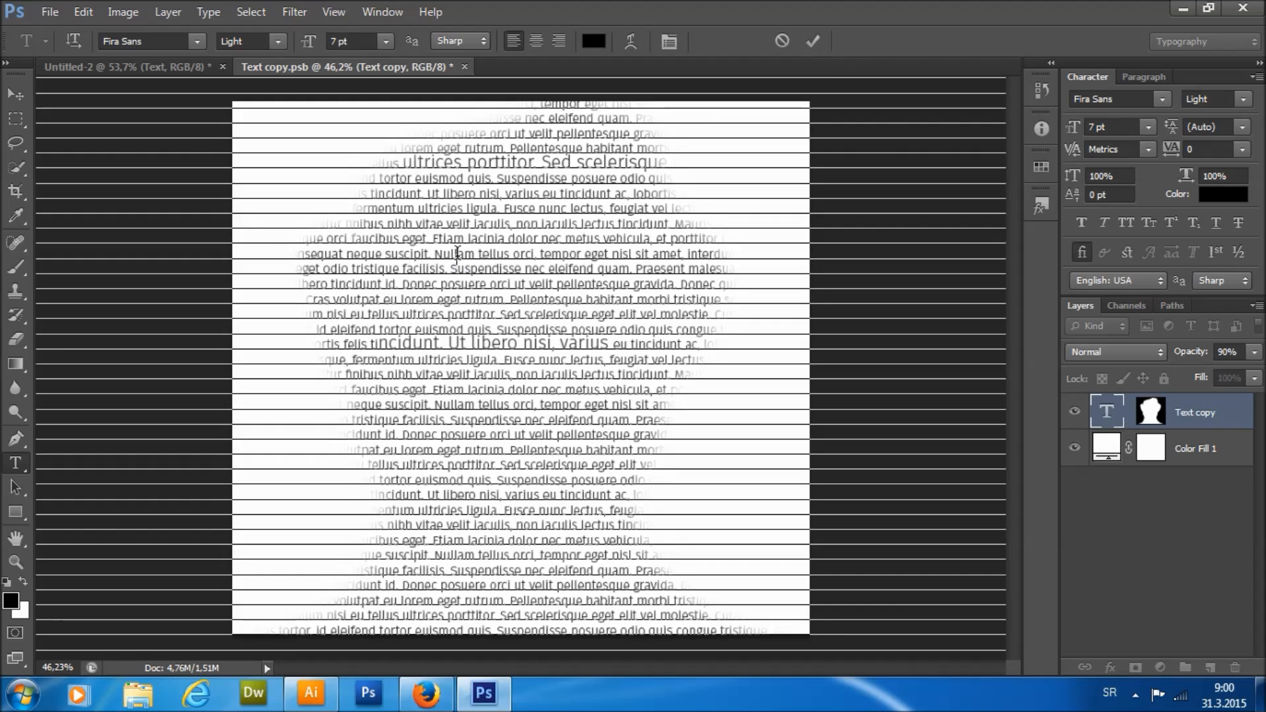
pyautogui.moveTo(451, 256); pyautogui.dragTo(626, 252)
pyautogui.moveTo(336, 40); pyautogui.dragTo(316, 43)
pyautogui.write('10')
pyautogui.moveTo(1231, 128); pyautogui.dragTo(1142, 144)
pyautogui.press('BackSpace')
pyautogui.write('10')
pyautogui.press('Return')
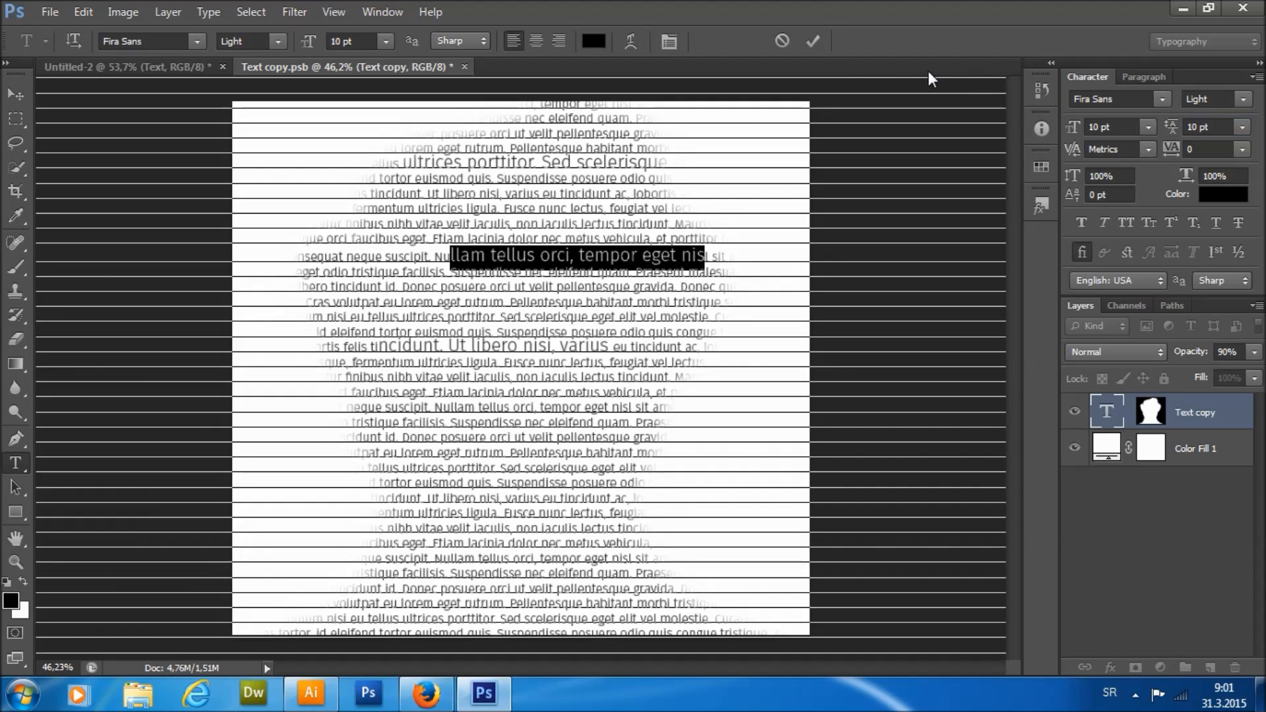
pyautogui.click(814, 41)
# Set the passage "ae velit iaculis, non ia" in the lower part of the portrait to 10 pt with 10 pt leading and commit it.
pyautogui.moveTo(542, 517); pyautogui.dragTo(430, 529)
pyautogui.click(339, 40)
pyautogui.write('10')
pyautogui.press('Return')
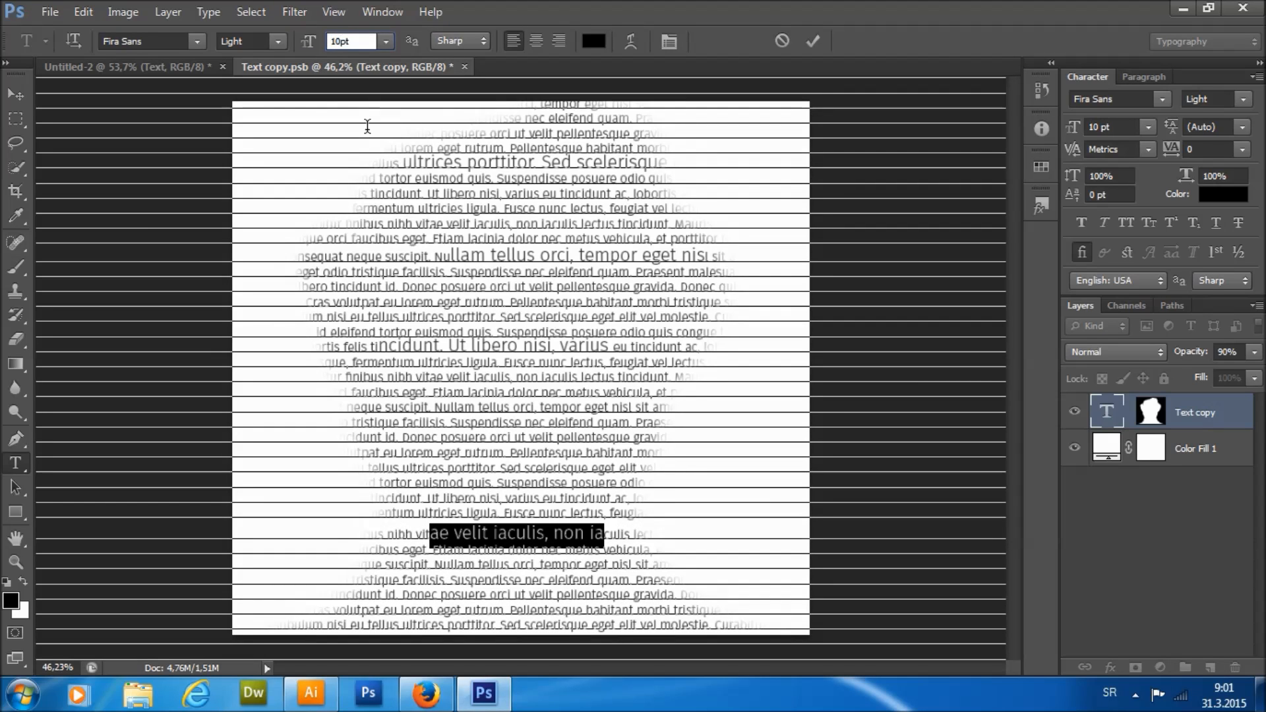
pyautogui.moveTo(1217, 128); pyautogui.dragTo(1159, 138)
pyautogui.write('10')
pyautogui.press('Return')
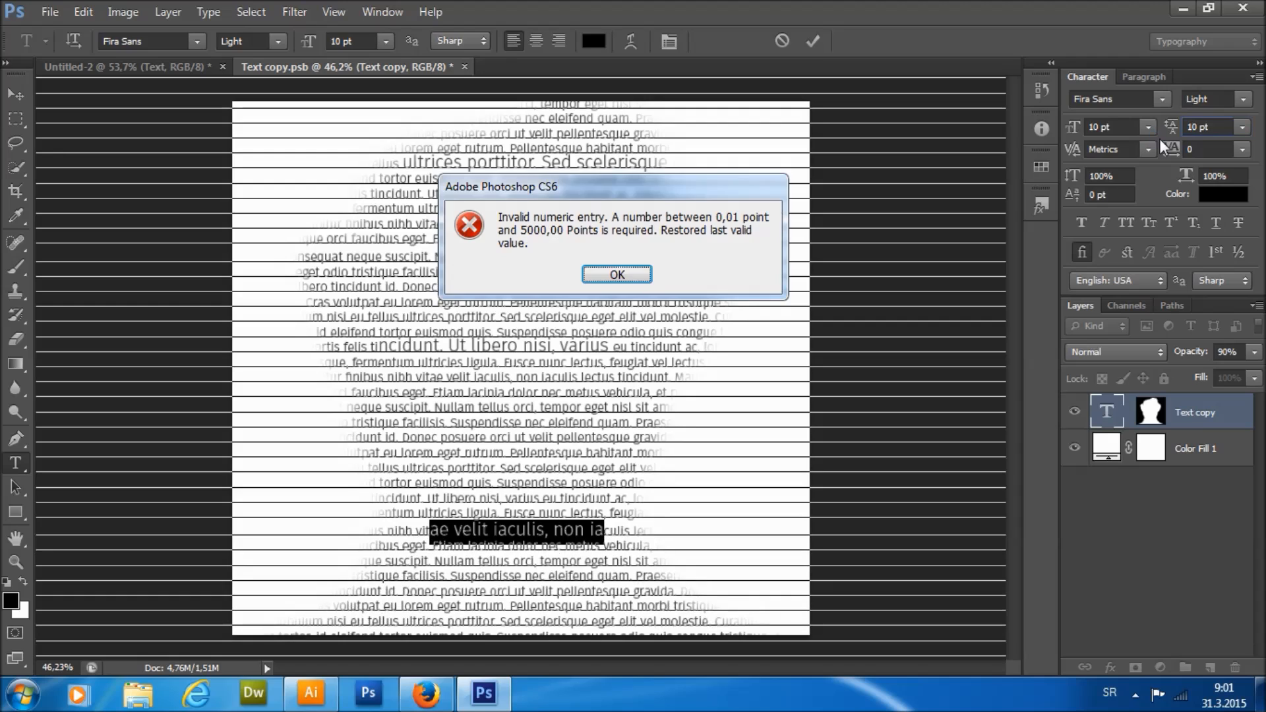
pyautogui.click(627, 273)
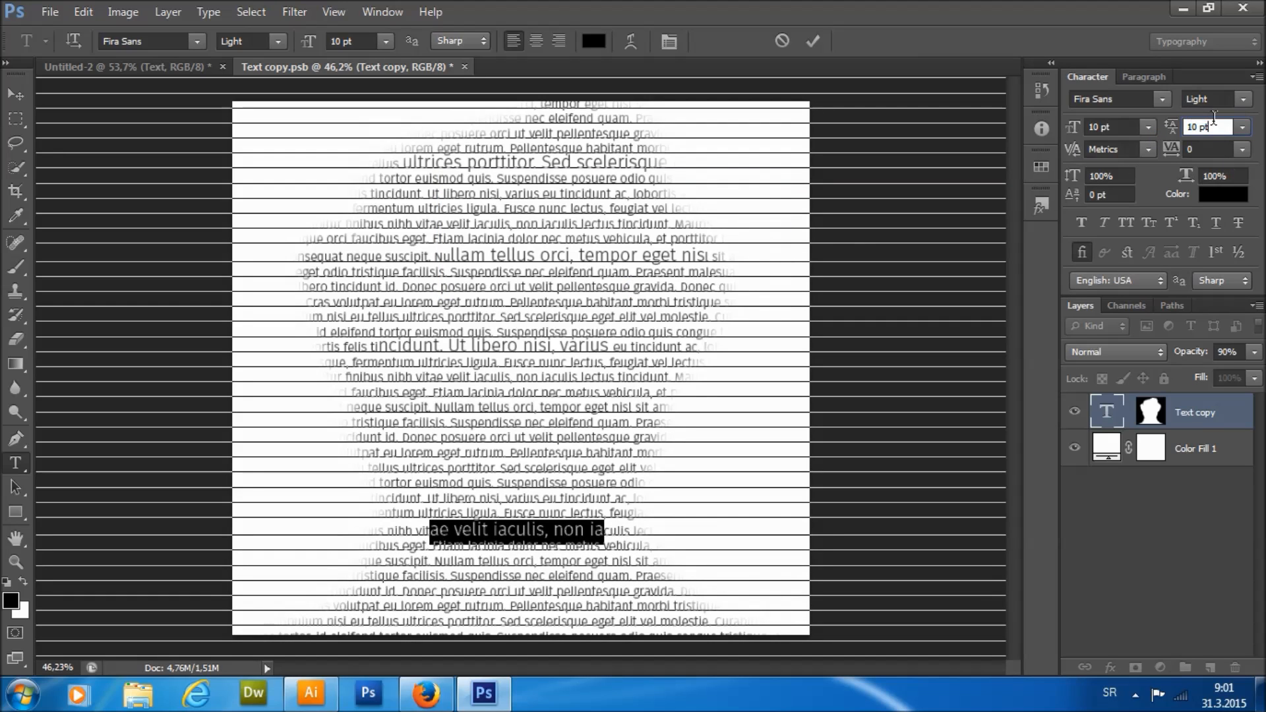
pyautogui.click(822, 40)
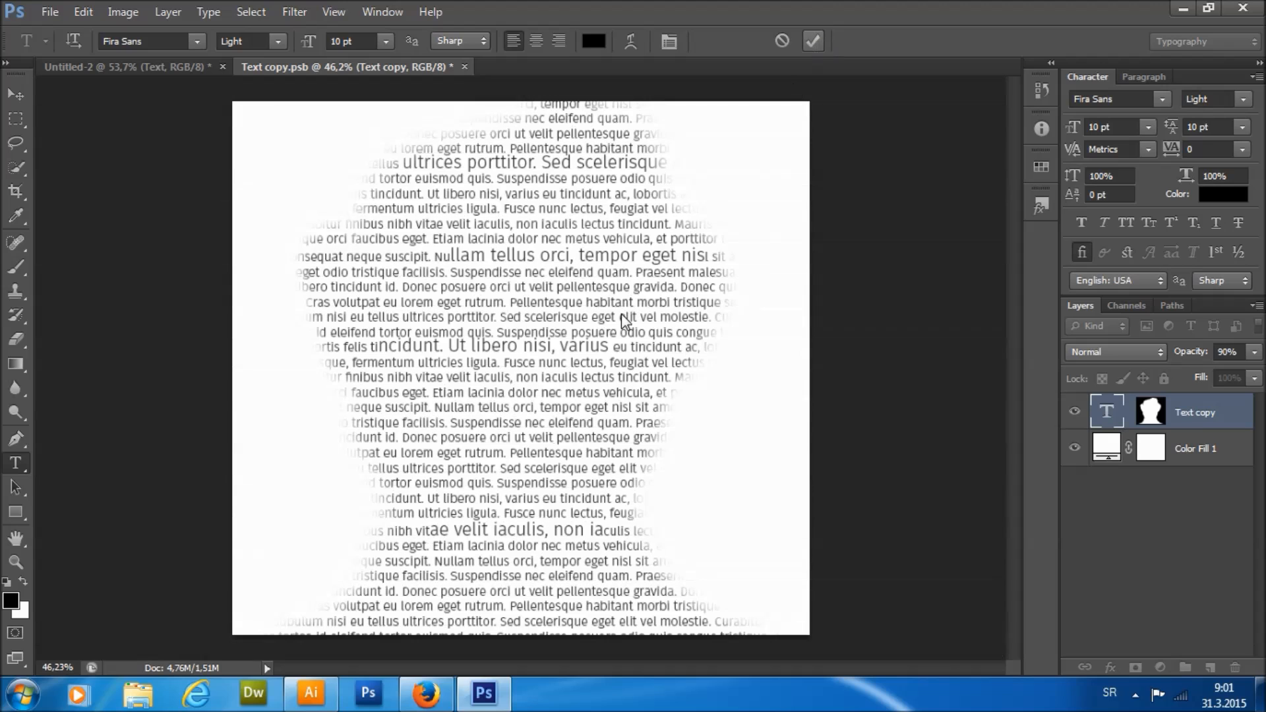
# Set the passage "tellus orci, tempor eget" below the middle of the portrait to 10 pt with 8 pt leading and commit the text.
pyautogui.moveTo(474, 409); pyautogui.dragTo(624, 408)
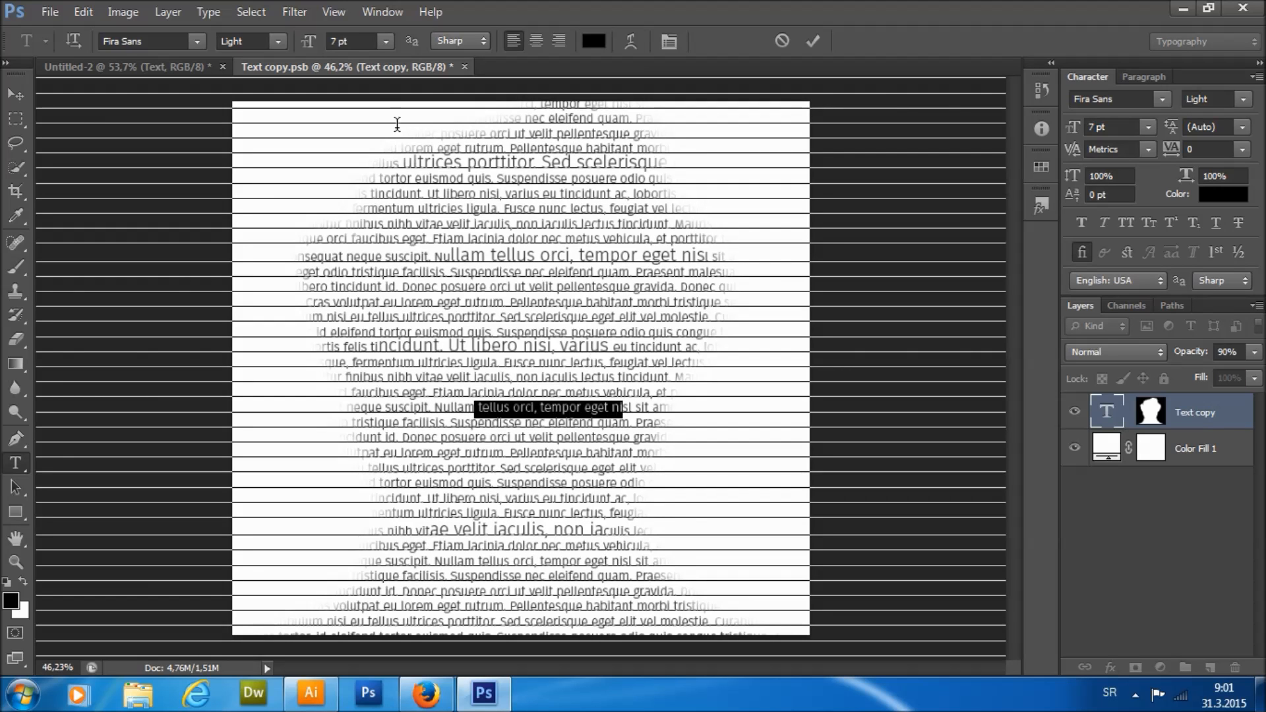
pyautogui.click(338, 41)
pyautogui.write('10')
pyautogui.press('Return')
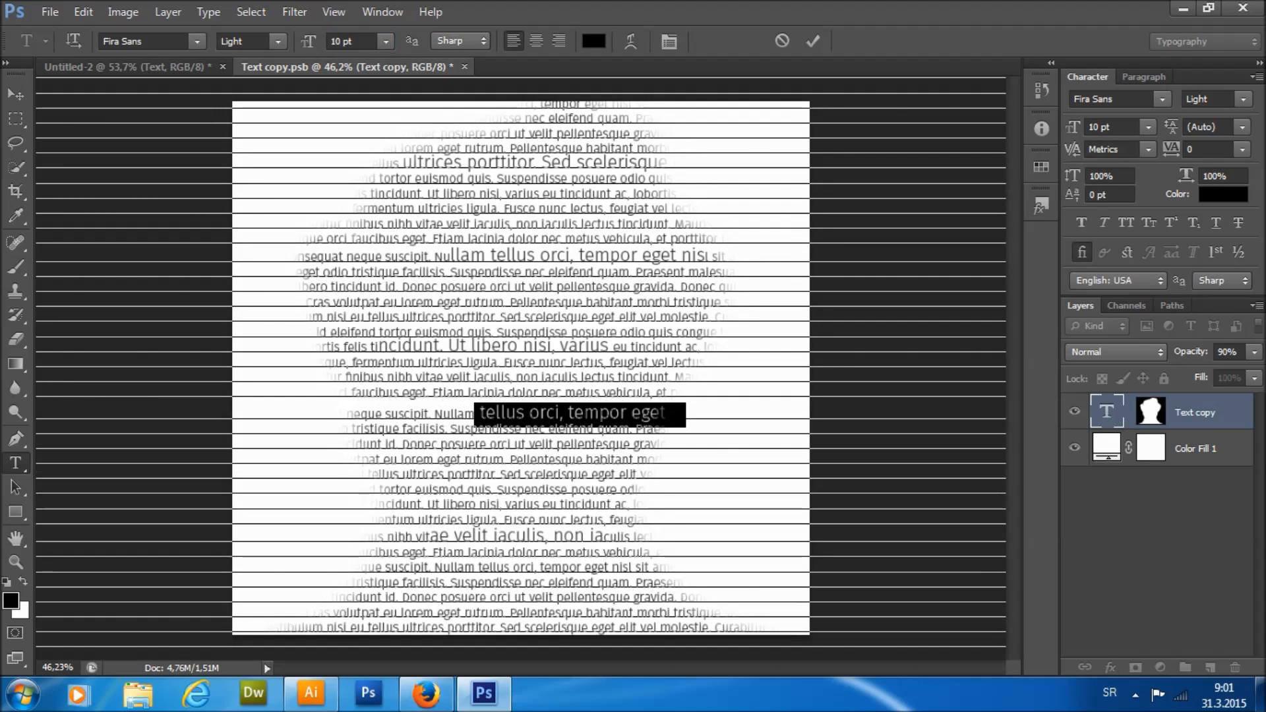
pyautogui.click(1207, 126)
pyautogui.write('10')
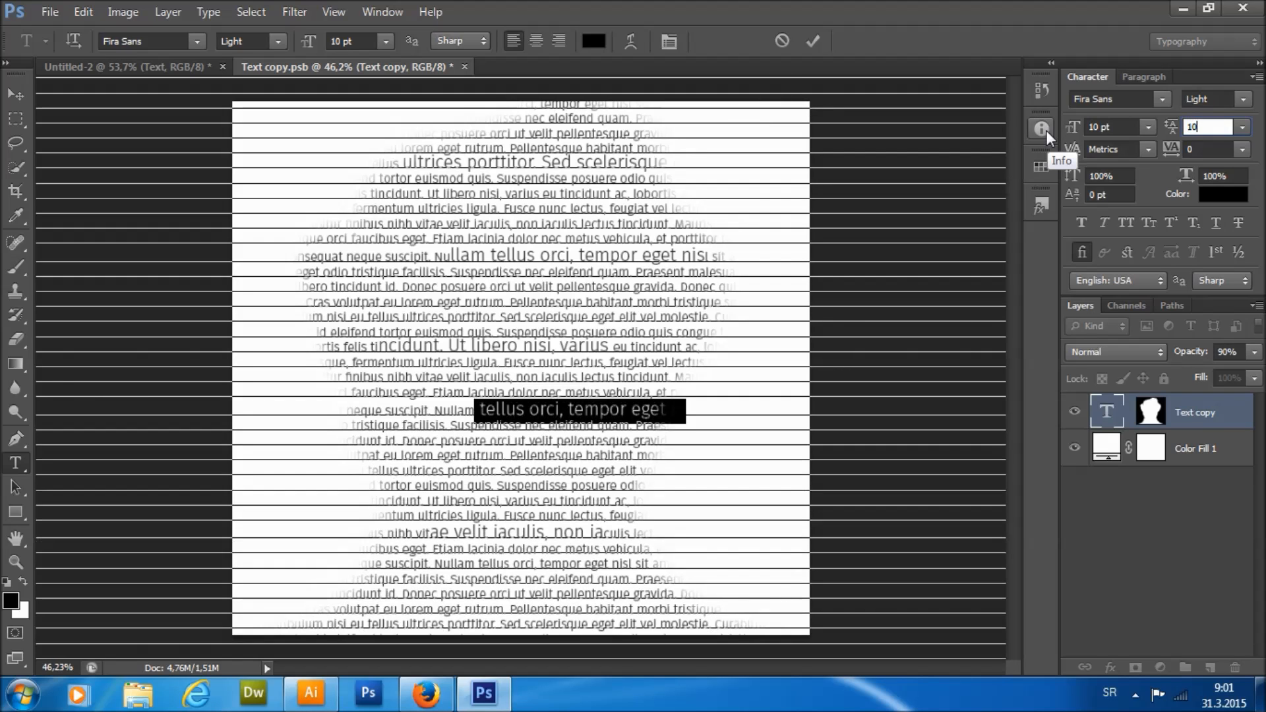
pyautogui.press('BackSpace')
pyautogui.press('BackSpace')
pyautogui.write('8')
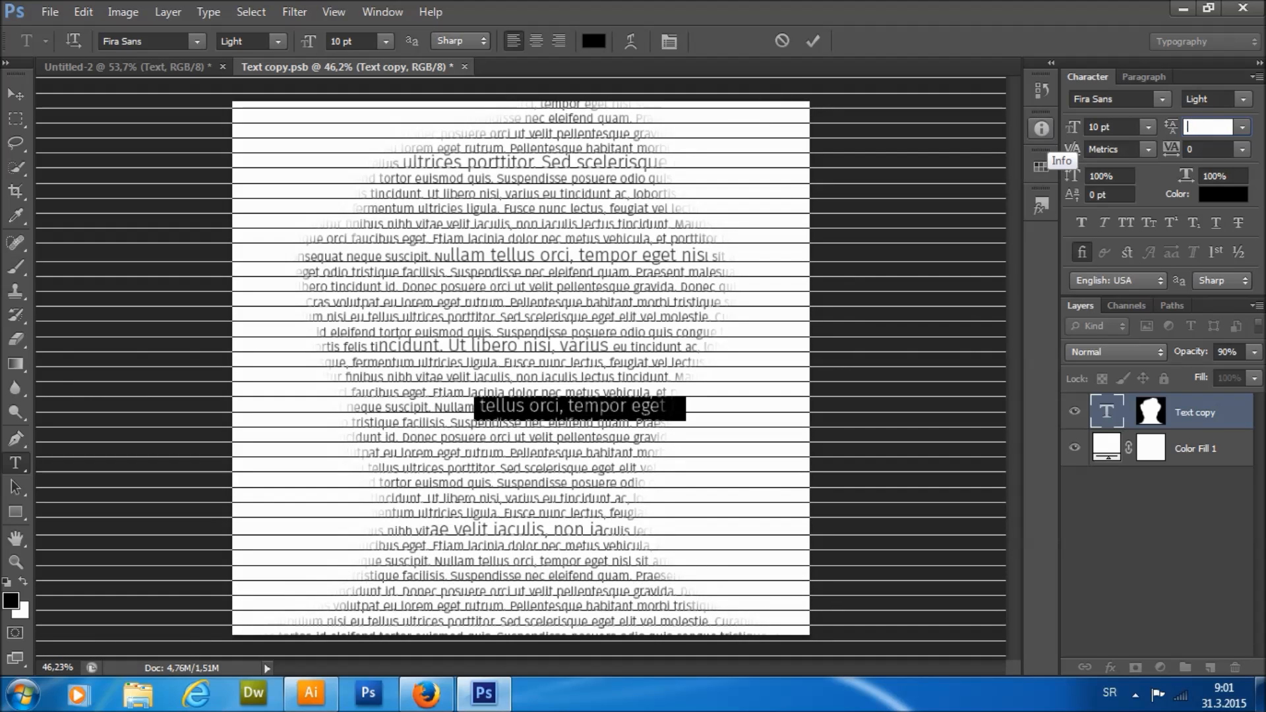
pyautogui.press('Return')
pyautogui.click(806, 42)
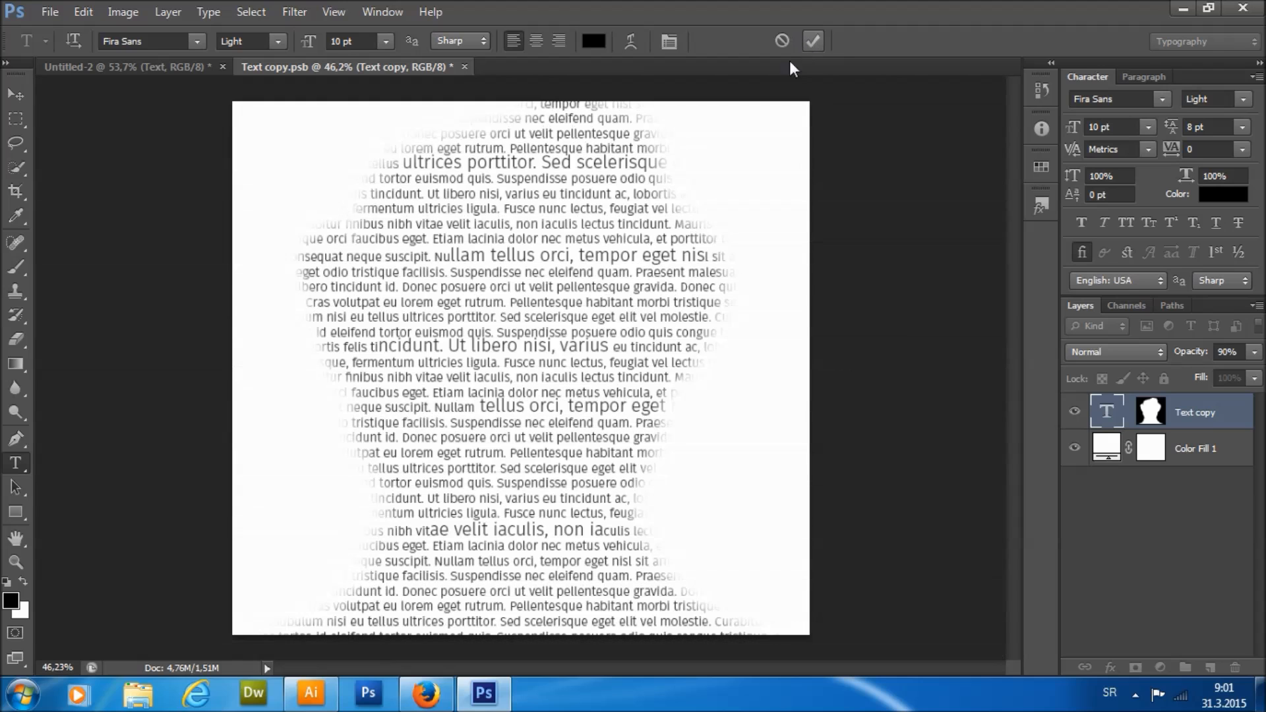
# Reduce the leading of the enlarged "ae velit iaculis, non ia" passage to 8 pt and commit the text.
pyautogui.click(426, 531)
pyautogui.moveTo(429, 528); pyautogui.dragTo(605, 528)
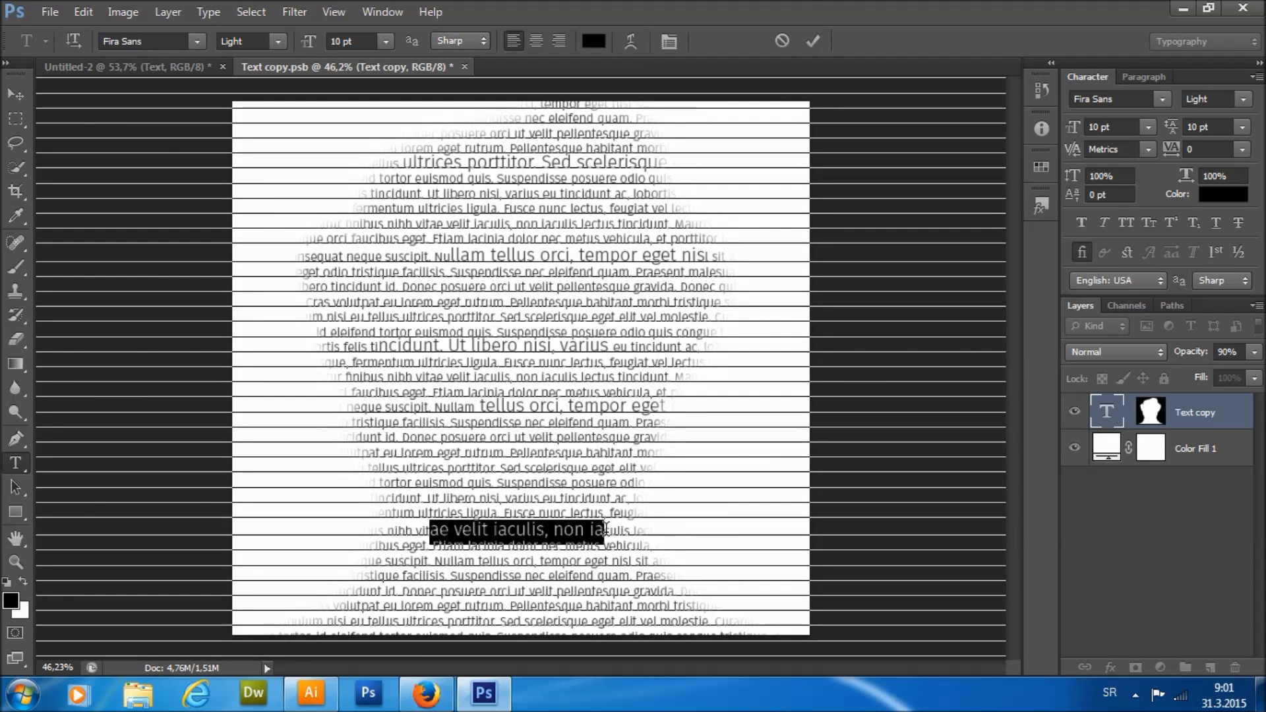
pyautogui.doubleClick(1194, 126)
pyautogui.write('80')
pyautogui.press('Return')
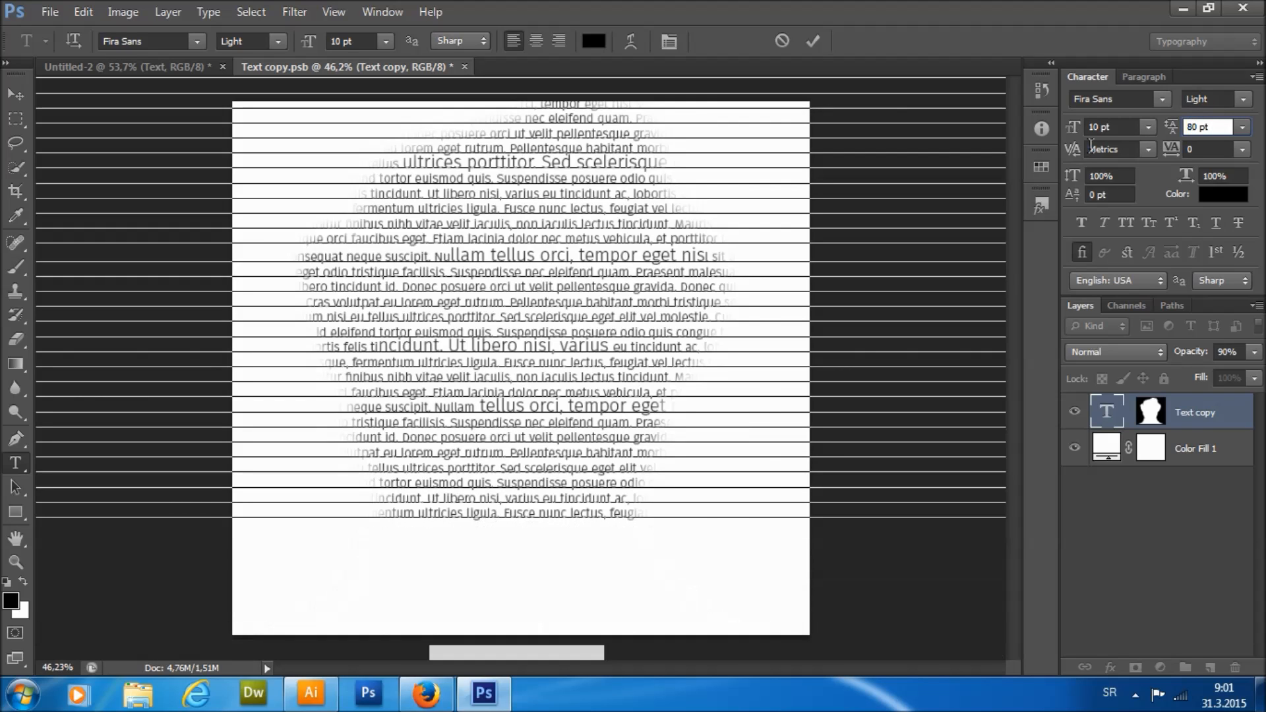
pyautogui.write('8')
pyautogui.press('Return')
pyautogui.click(812, 41)
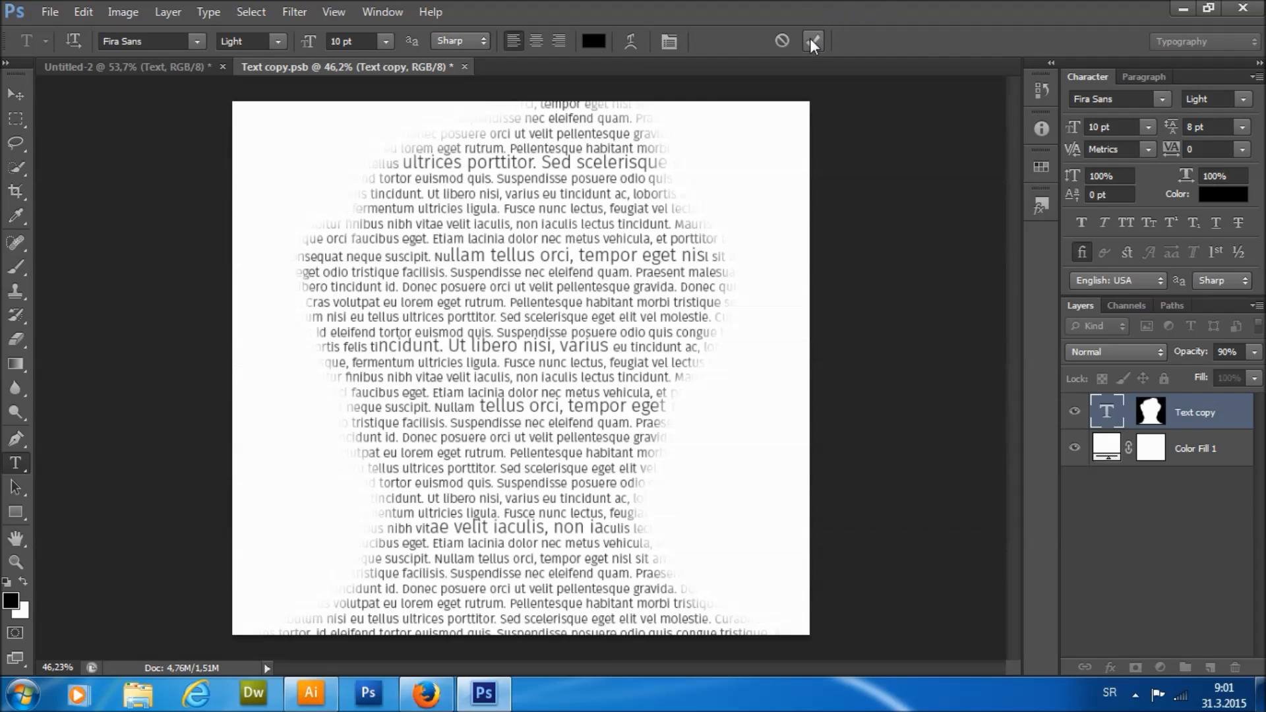
# Set the passage starting "es ligula. Fusce nunc" in the upper head to 15 pt with 13 pt leading and commit the text.
pyautogui.moveTo(451, 210); pyautogui.dragTo(591, 210)
pyautogui.doubleClick(340, 41)
pyautogui.write('15')
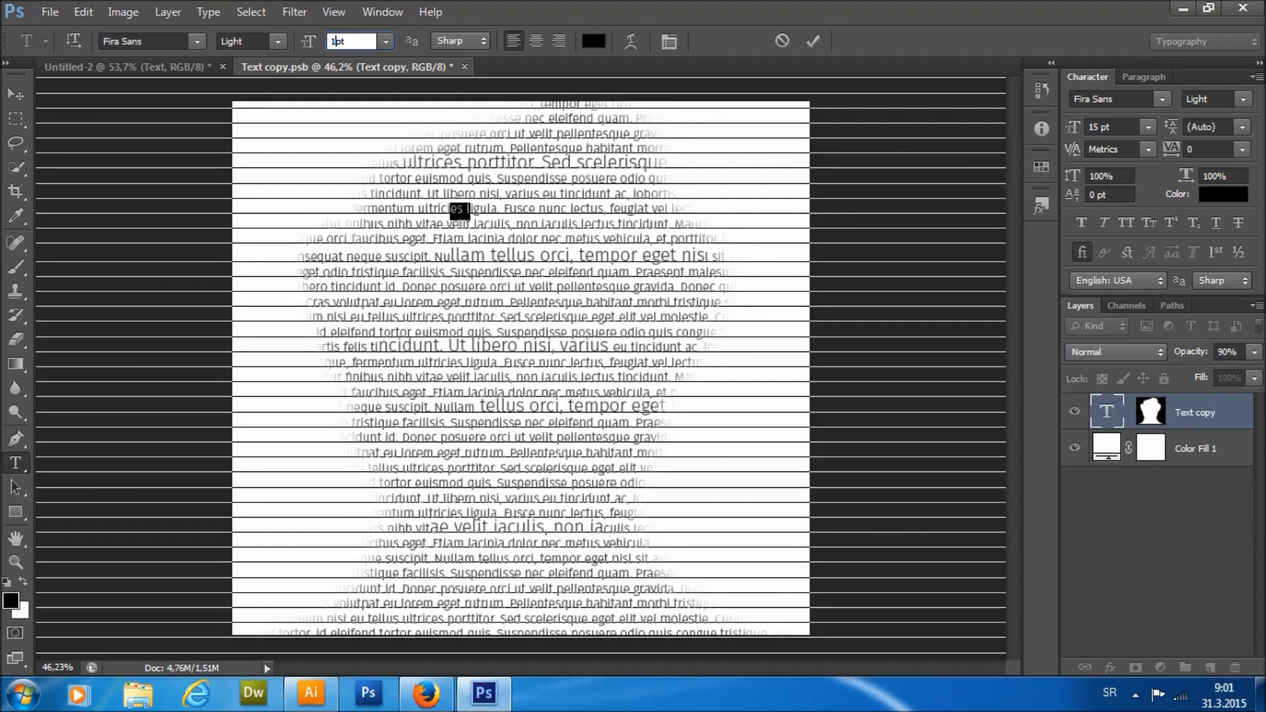
pyautogui.click(1205, 127)
pyautogui.write('13')
pyautogui.press('Return')
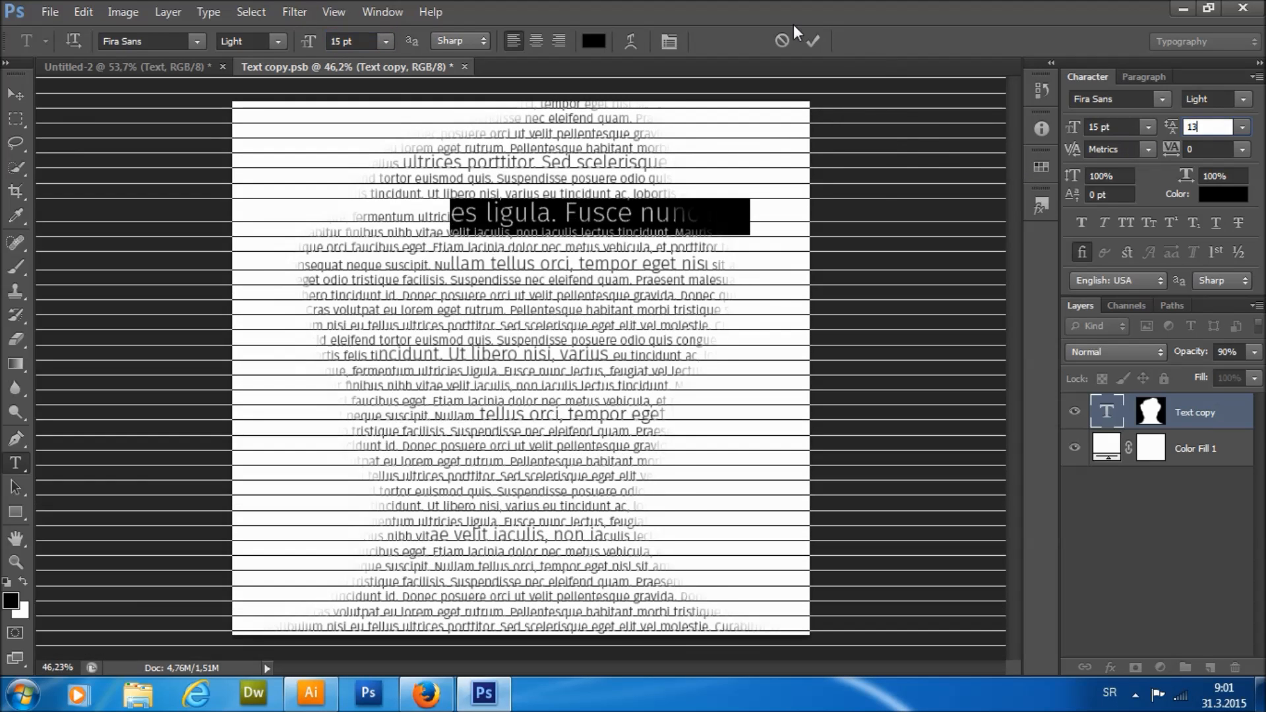
pyautogui.click(814, 42)
pyautogui.moveTo(405, 416); pyautogui.dragTo(575, 422)
pyautogui.click(350, 40)
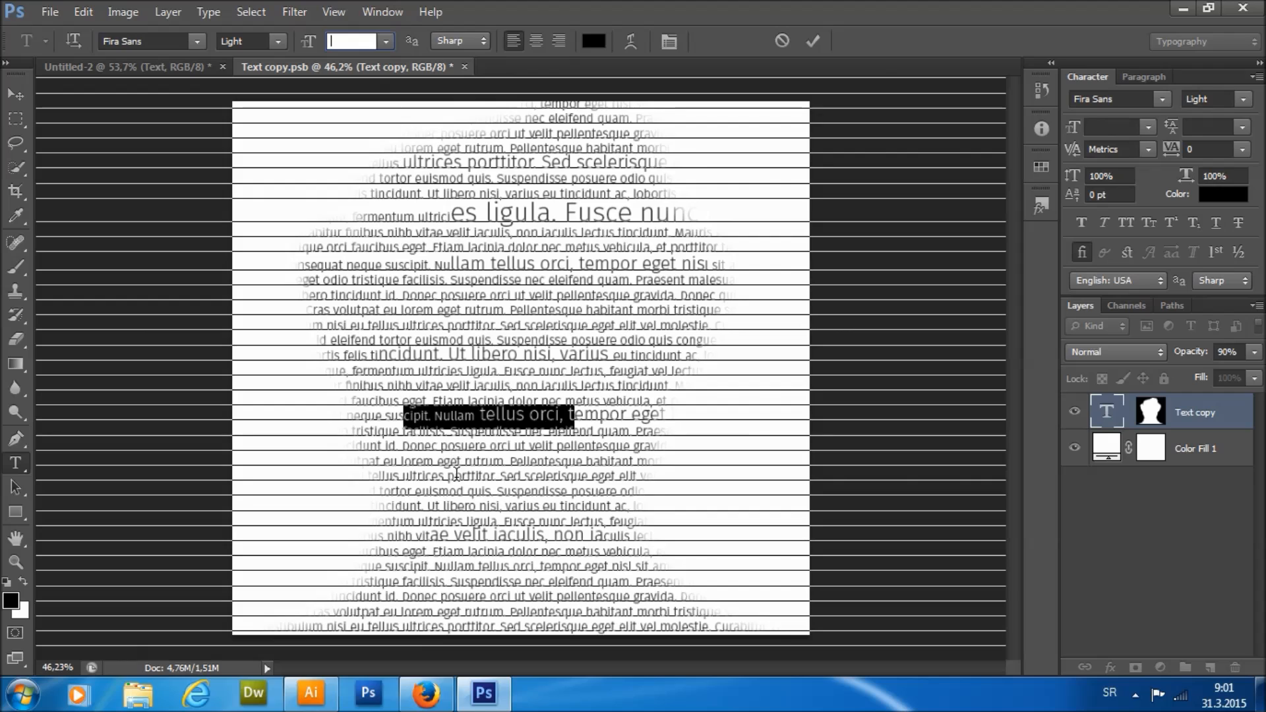
pyautogui.moveTo(393, 601); pyautogui.dragTo(433, 614)
# Set the whole upper-head line containing the enlarged "es ligula. Fusce nunc" to 15 pt with 13 pt leading and commit the text.
pyautogui.moveTo(740, 215); pyautogui.dragTo(280, 218)
pyautogui.click(340, 41)
pyautogui.write('15')
pyautogui.press('Return')
pyautogui.click(1201, 125)
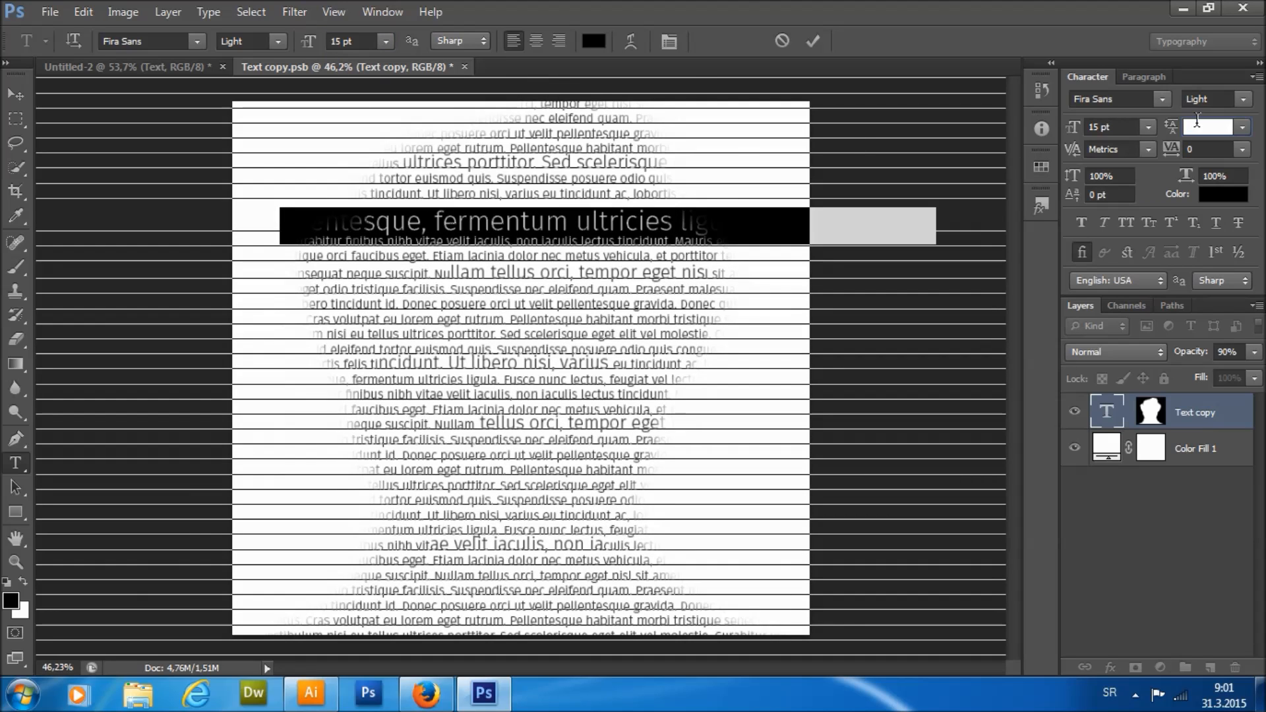
pyautogui.write('12')
pyautogui.press('Return')
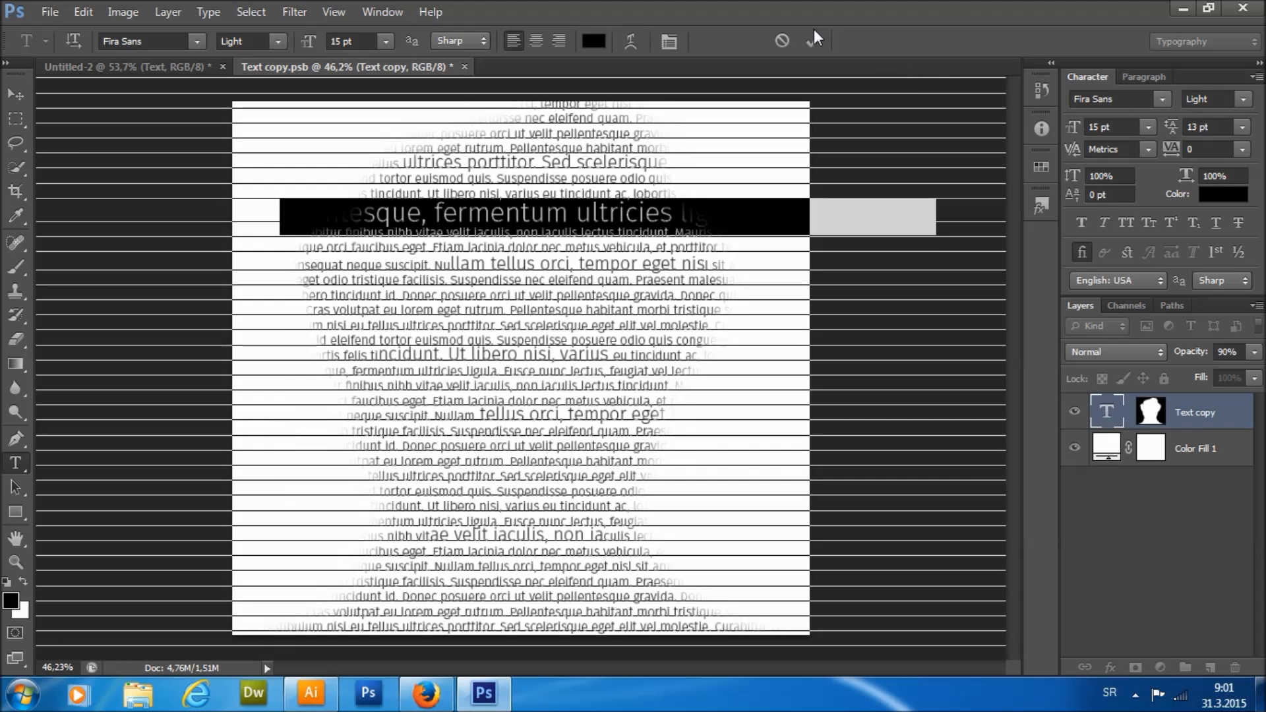
pyautogui.click(816, 40)
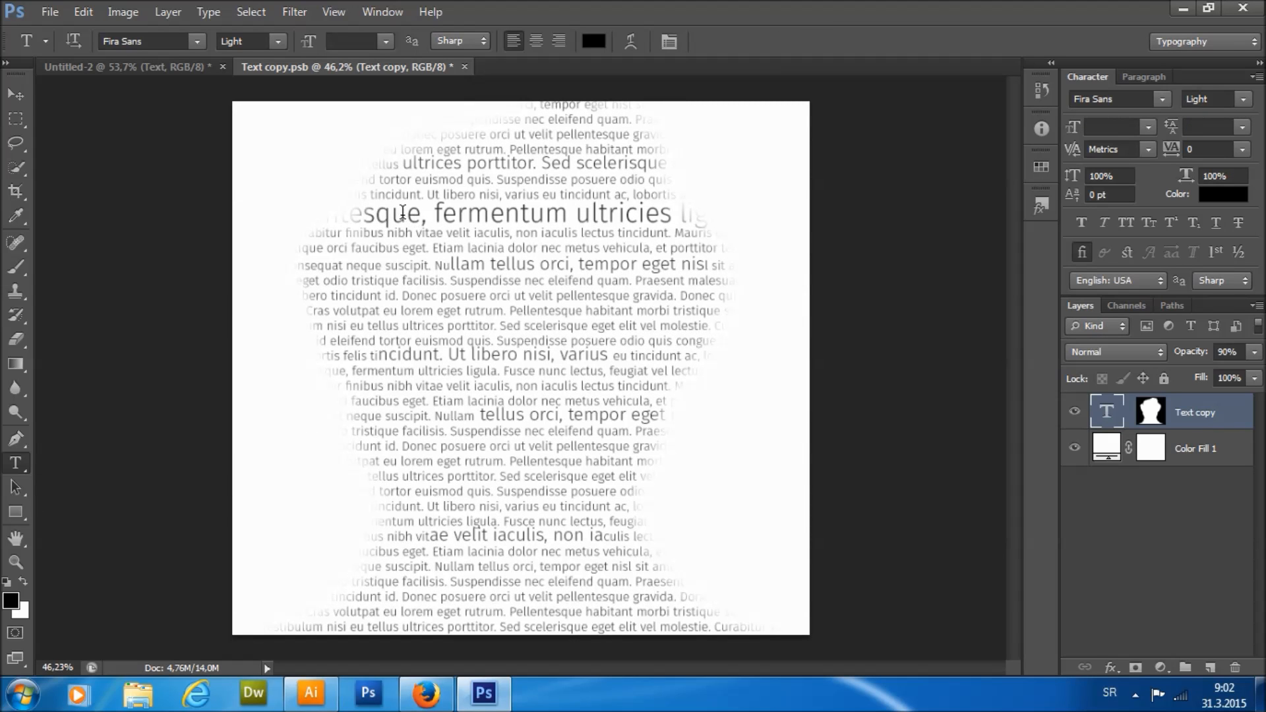
pyautogui.click(445, 211)
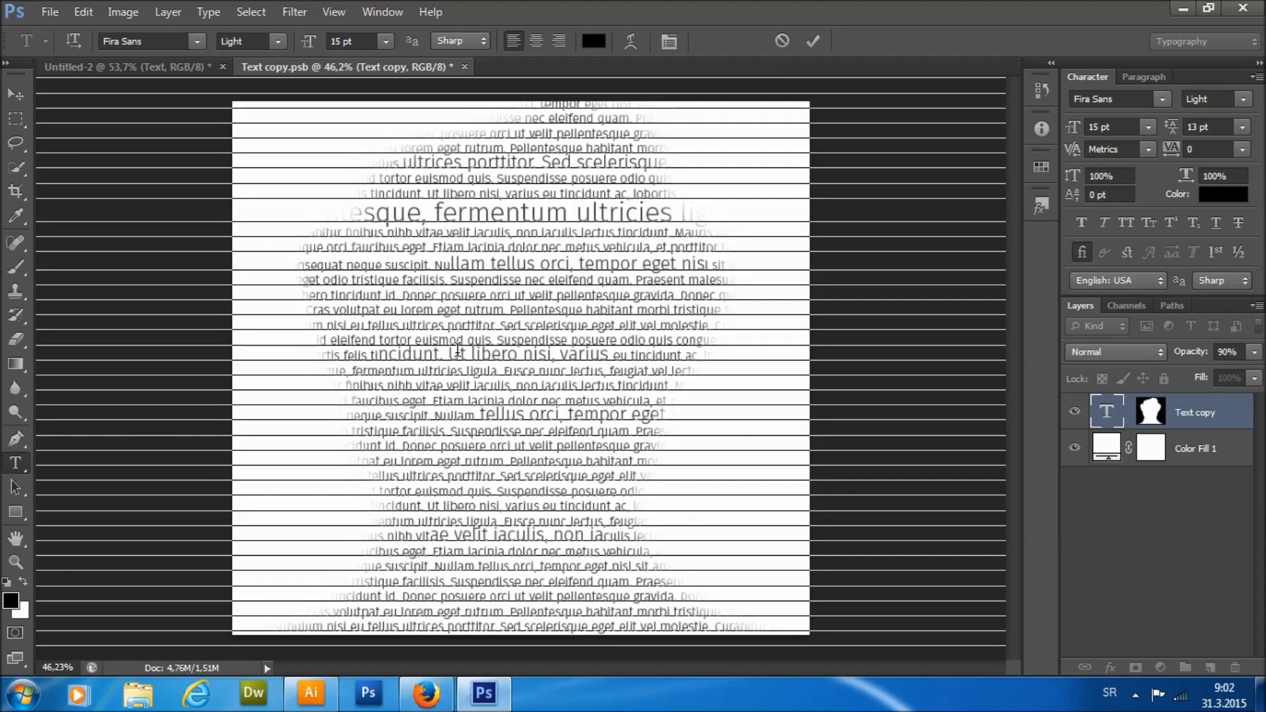
pyautogui.moveTo(281, 209); pyautogui.dragTo(737, 211)
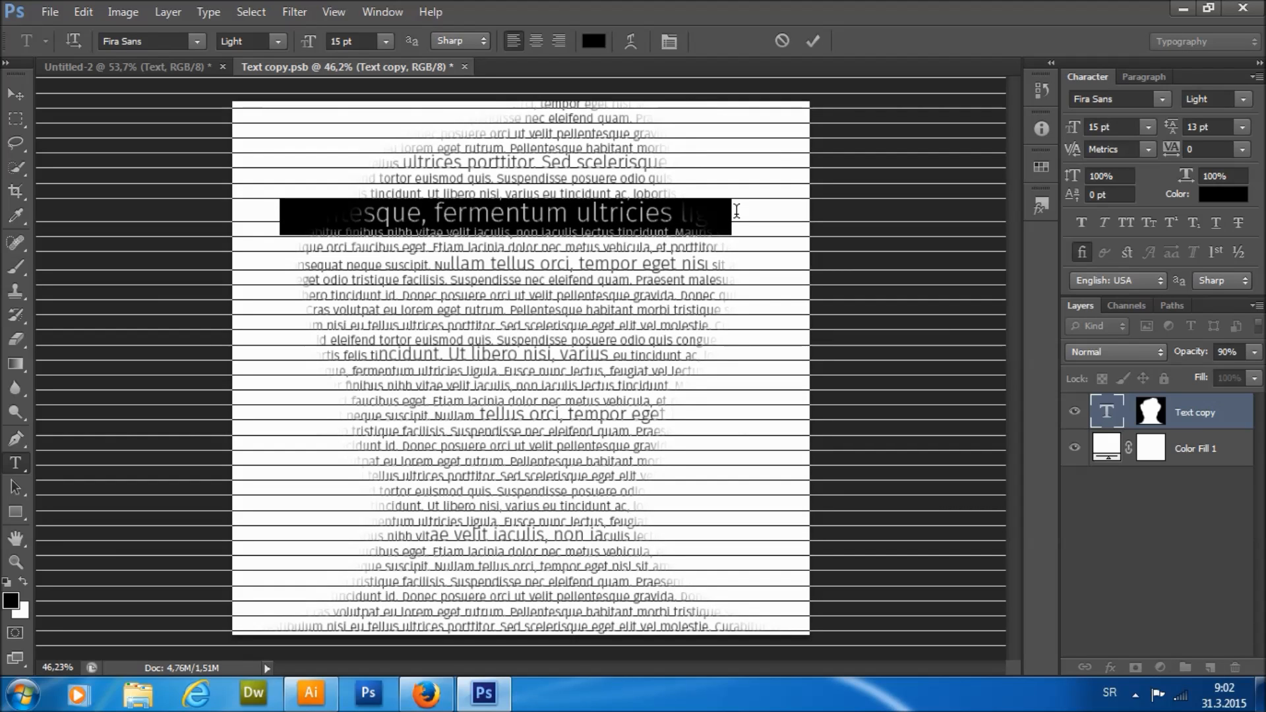
pyautogui.click(564, 231)
pyautogui.moveTo(435, 211); pyautogui.dragTo(645, 213)
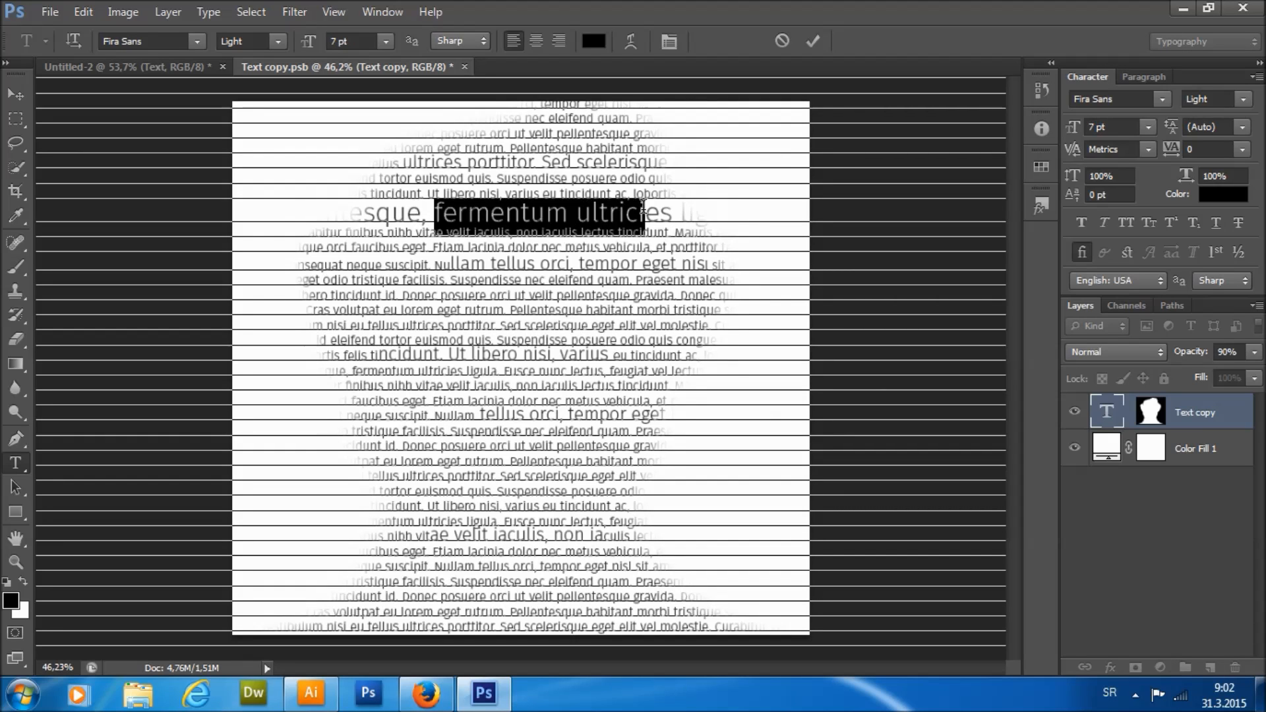
pyautogui.moveTo(420, 214); pyautogui.dragTo(348, 218)
pyautogui.click(362, 210)
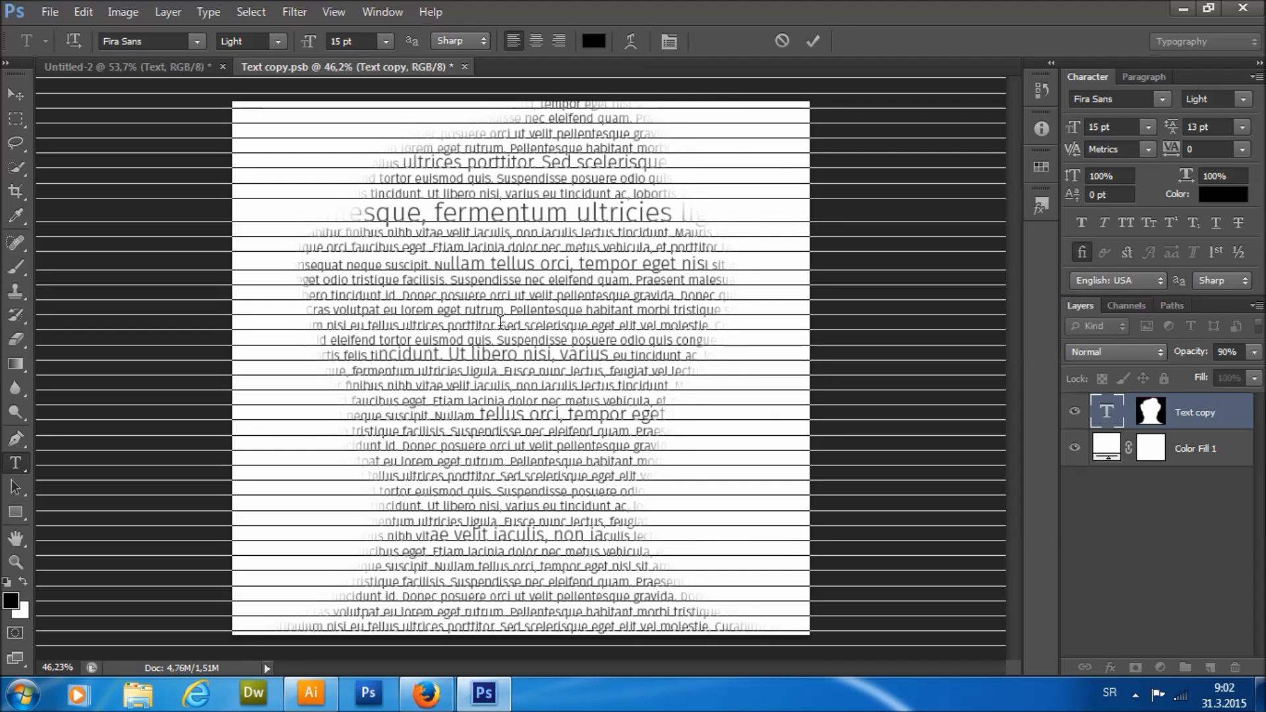
pyautogui.moveTo(463, 295); pyautogui.dragTo(554, 323)
pyautogui.click(416, 297)
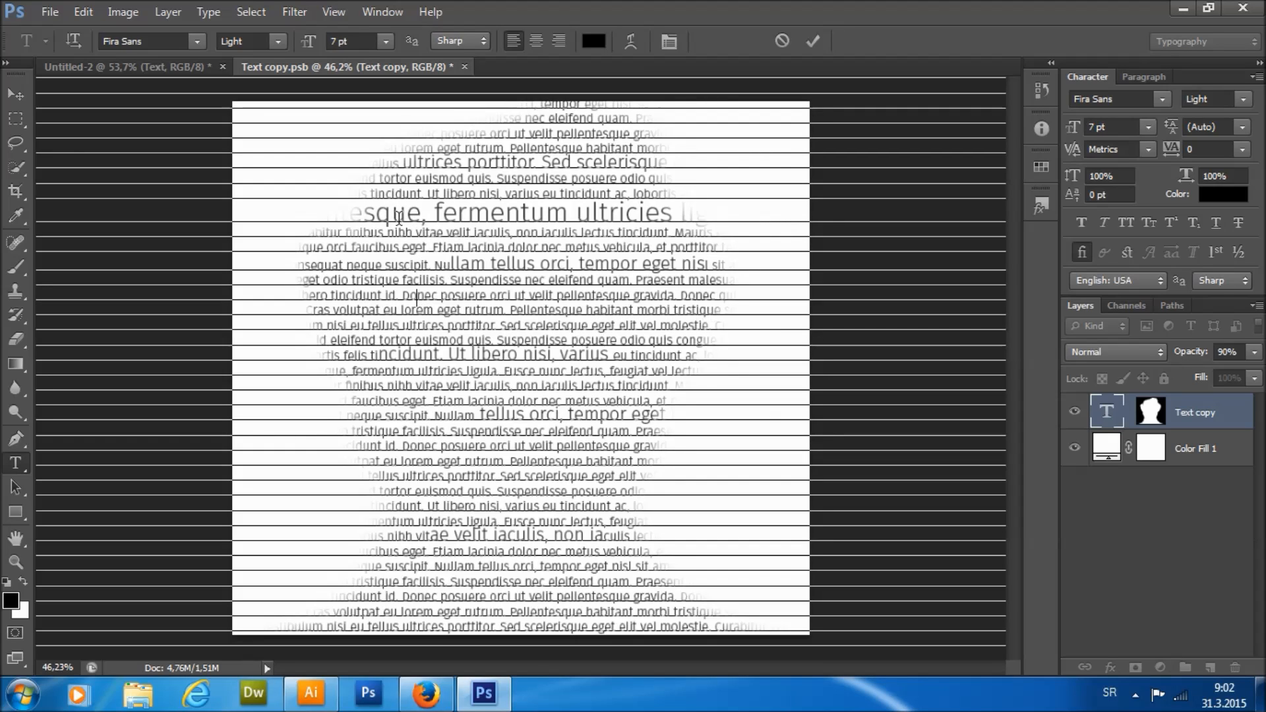
pyautogui.moveTo(341, 212); pyautogui.dragTo(706, 216)
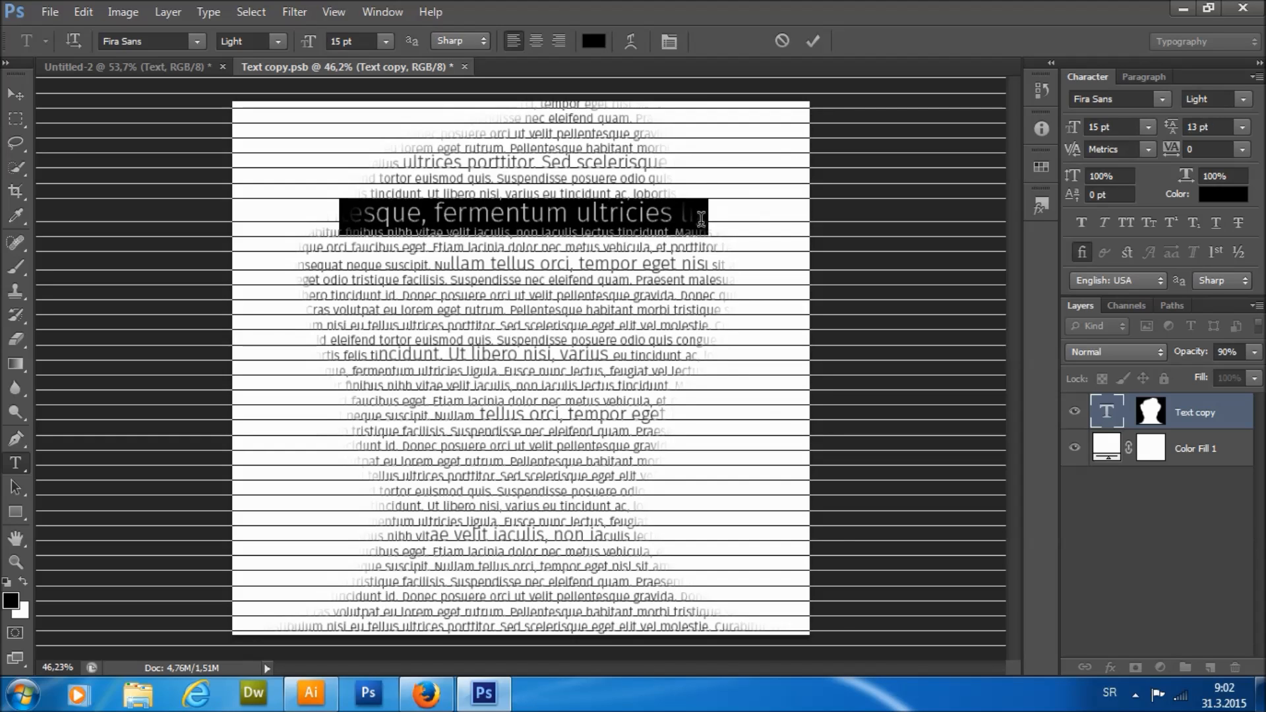
pyautogui.click(603, 271)
pyautogui.moveTo(343, 214); pyautogui.dragTo(671, 215)
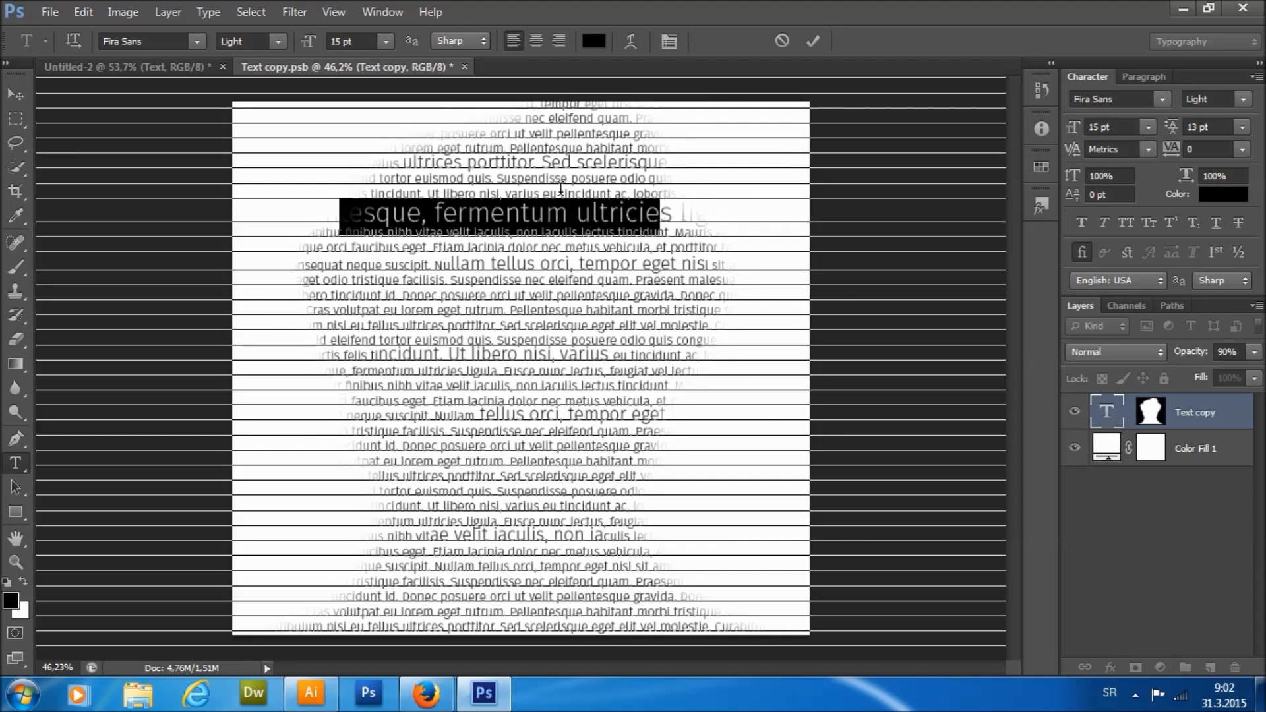
pyautogui.click(530, 178)
# Set the line containing "Suspendisse nec eleifend quam" at the top of the head to 15 pt with 13 pt leading and commit the text.
pyautogui.moveTo(414, 121); pyautogui.dragTo(706, 120)
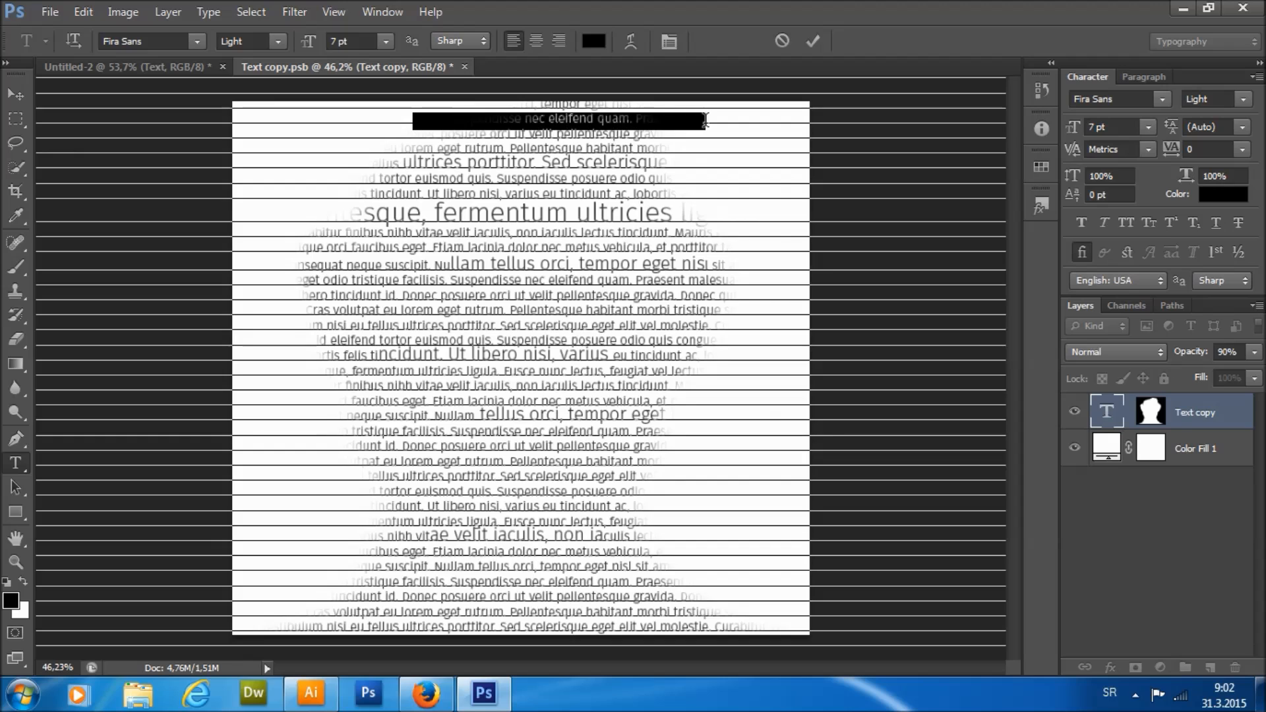
pyautogui.moveTo(337, 40); pyautogui.dragTo(285, 62)
pyautogui.write('15')
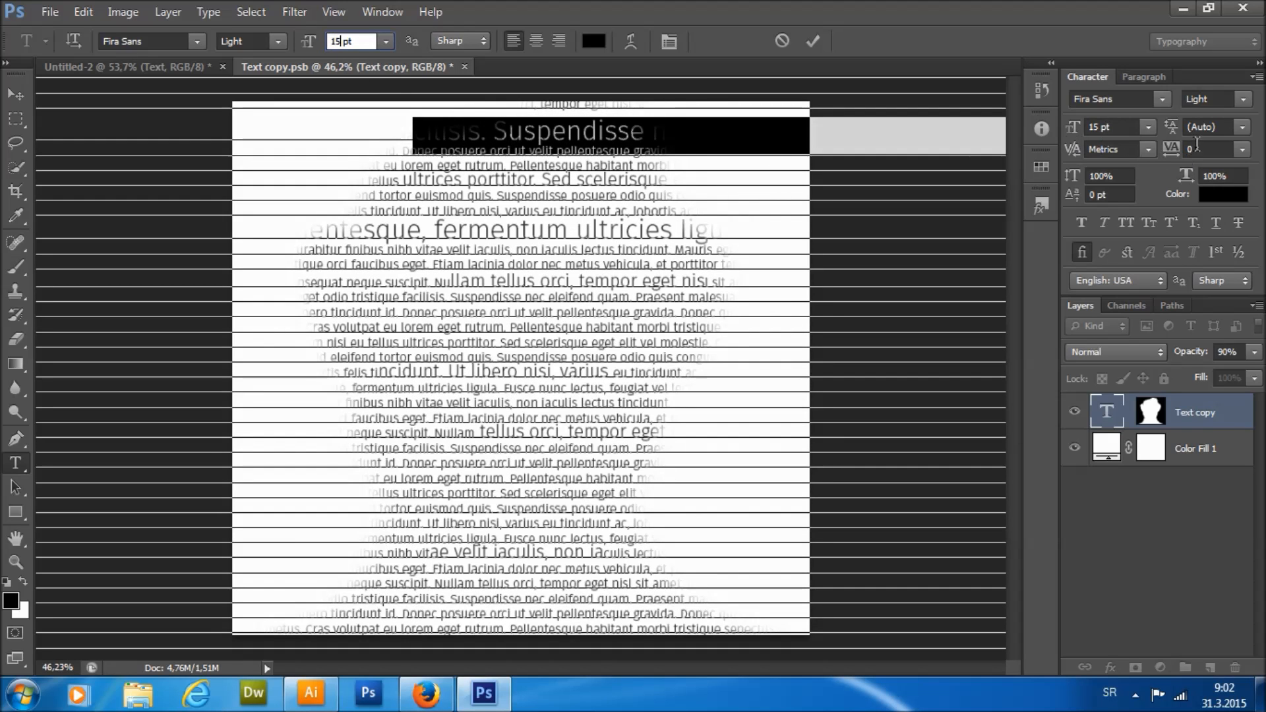
pyautogui.click(1204, 127)
pyautogui.write('13')
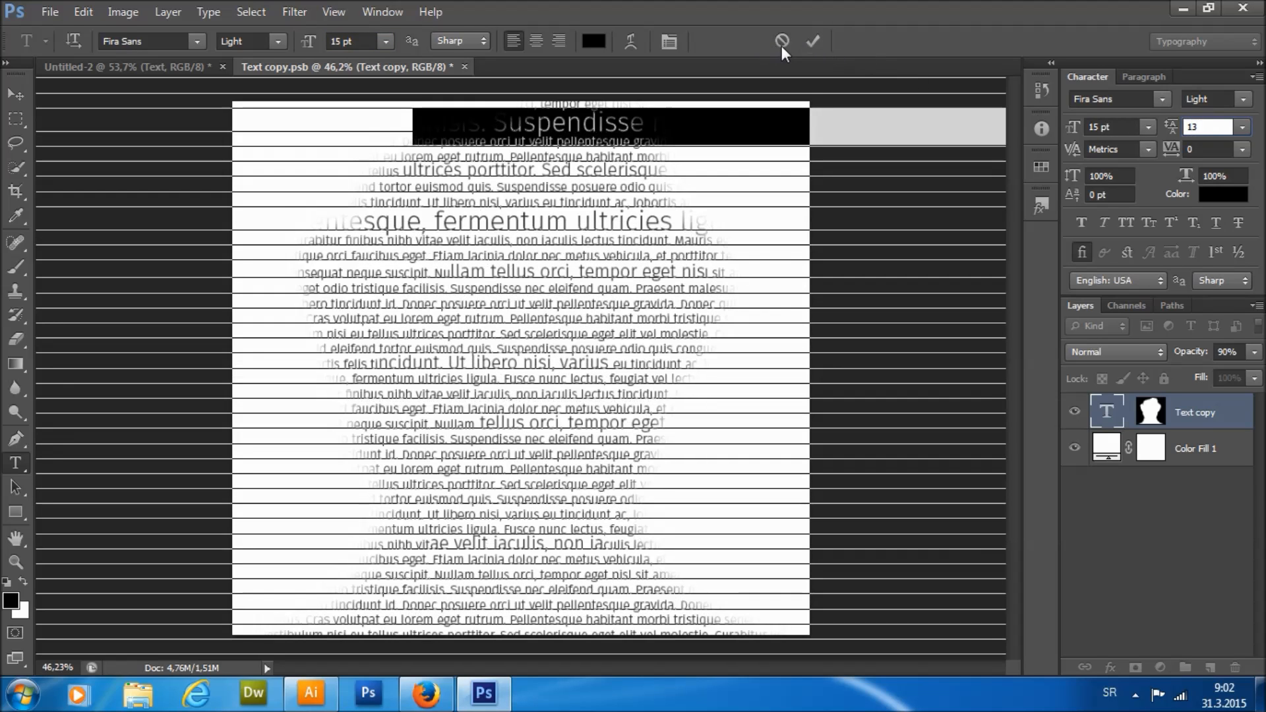
pyautogui.click(815, 41)
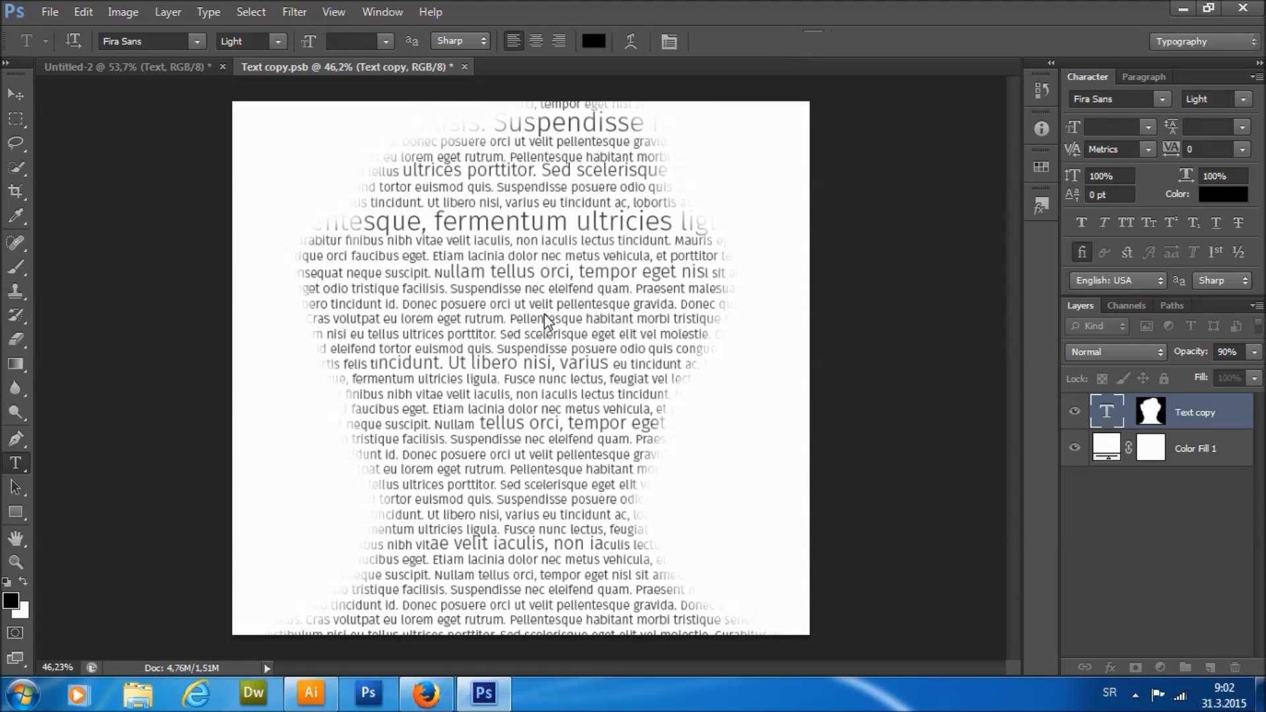
# Set the line "tristique facilisis. Suspendisse nec eleifend quam" near the bottom of the portrait to 15 pt with 13 pt leading and commit it.
pyautogui.click(558, 589)
pyautogui.moveTo(716, 590); pyautogui.dragTo(329, 589)
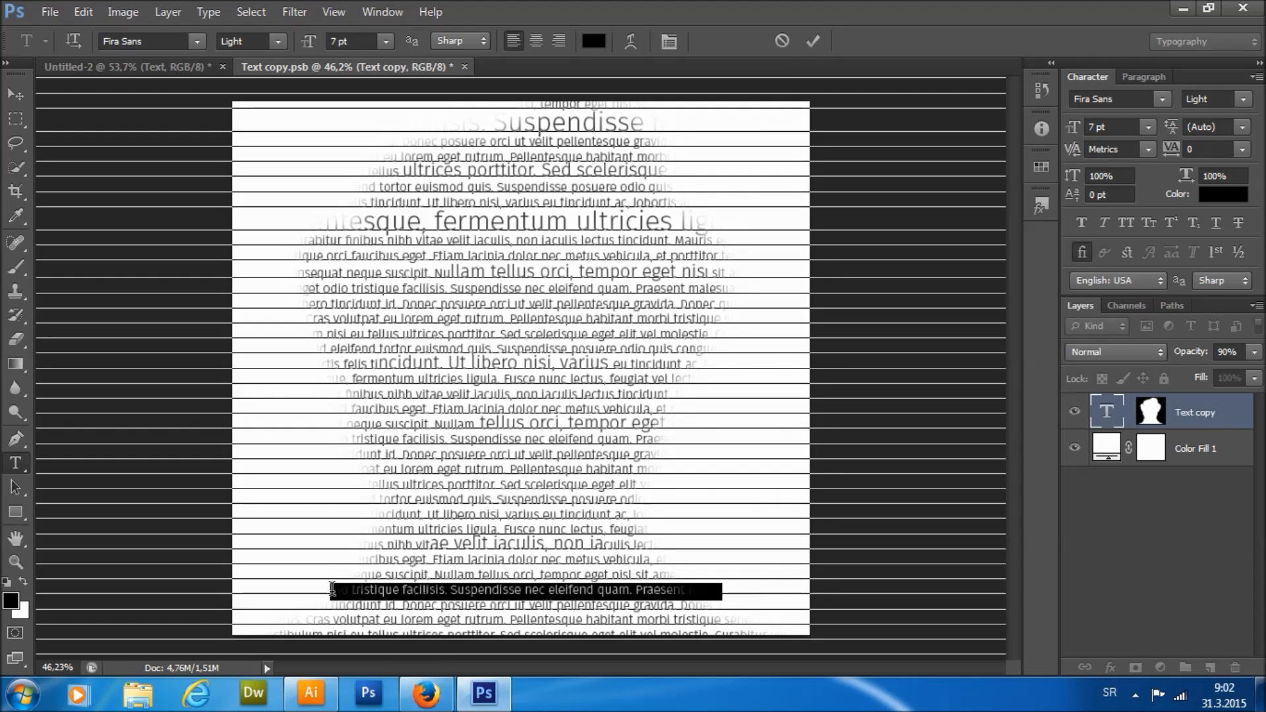
pyautogui.doubleClick(336, 39)
pyautogui.write('15')
pyautogui.doubleClick(1220, 126)
pyautogui.write('13')
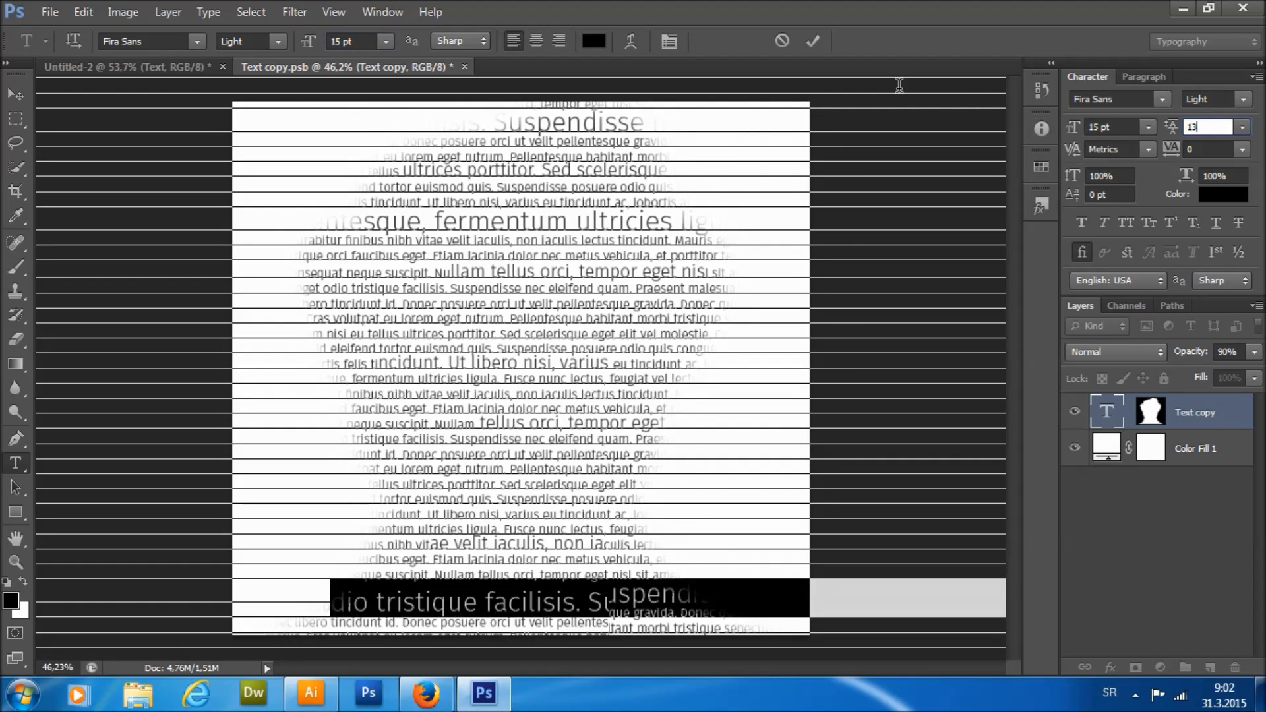
pyautogui.click(813, 45)
# Set the line "pat eu lorem eget rutrum. Pellentesque habitant" in the lower face to 15 pt with 13 pt leading and commit the text.
pyautogui.click(435, 396)
pyautogui.moveTo(366, 465); pyautogui.dragTo(688, 470)
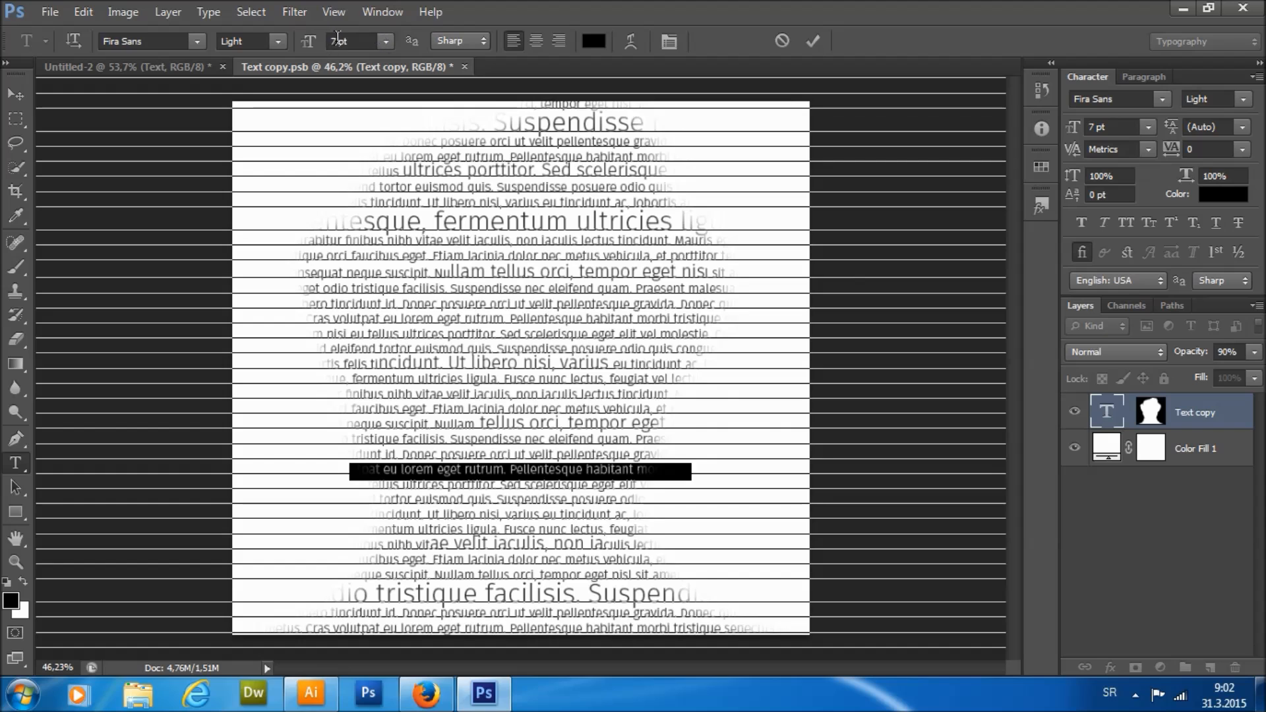
pyautogui.moveTo(349, 41); pyautogui.dragTo(327, 41)
pyautogui.write('15')
pyautogui.moveTo(1219, 124); pyautogui.dragTo(913, 82)
pyautogui.write('15')
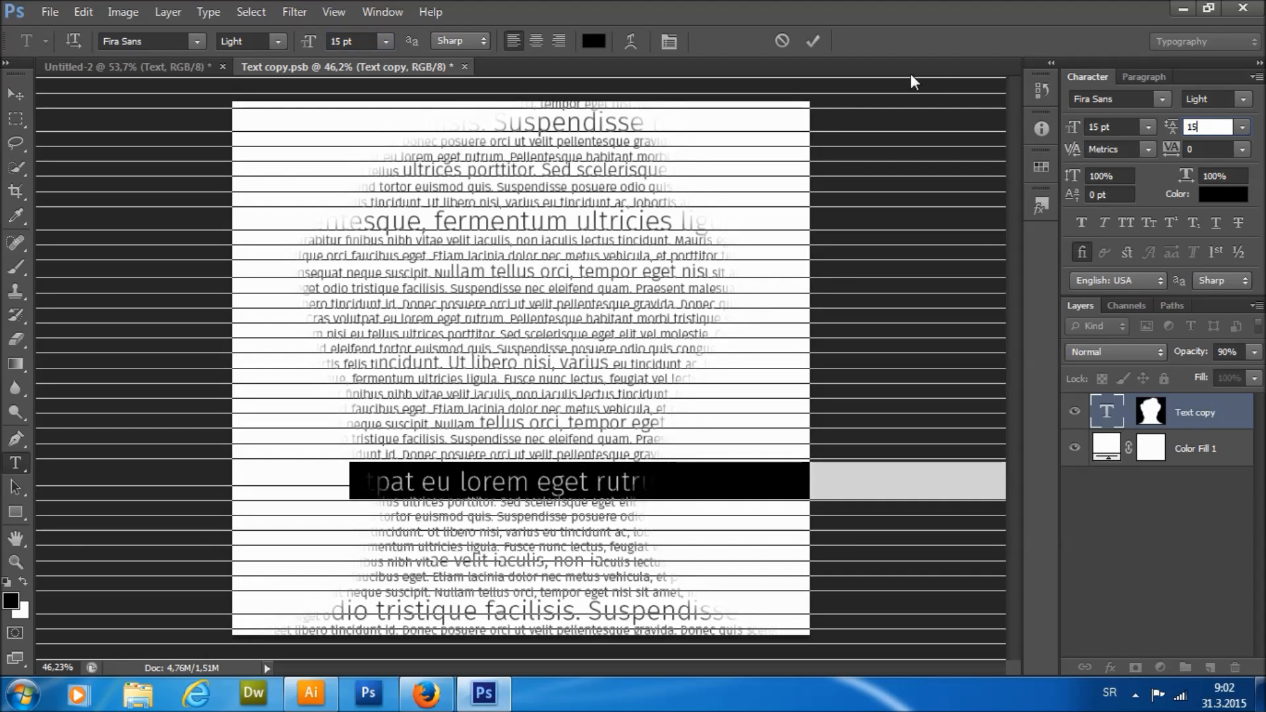
pyautogui.press('Return')
pyautogui.press('BackSpace')
pyautogui.write('3')
pyautogui.press('Return')
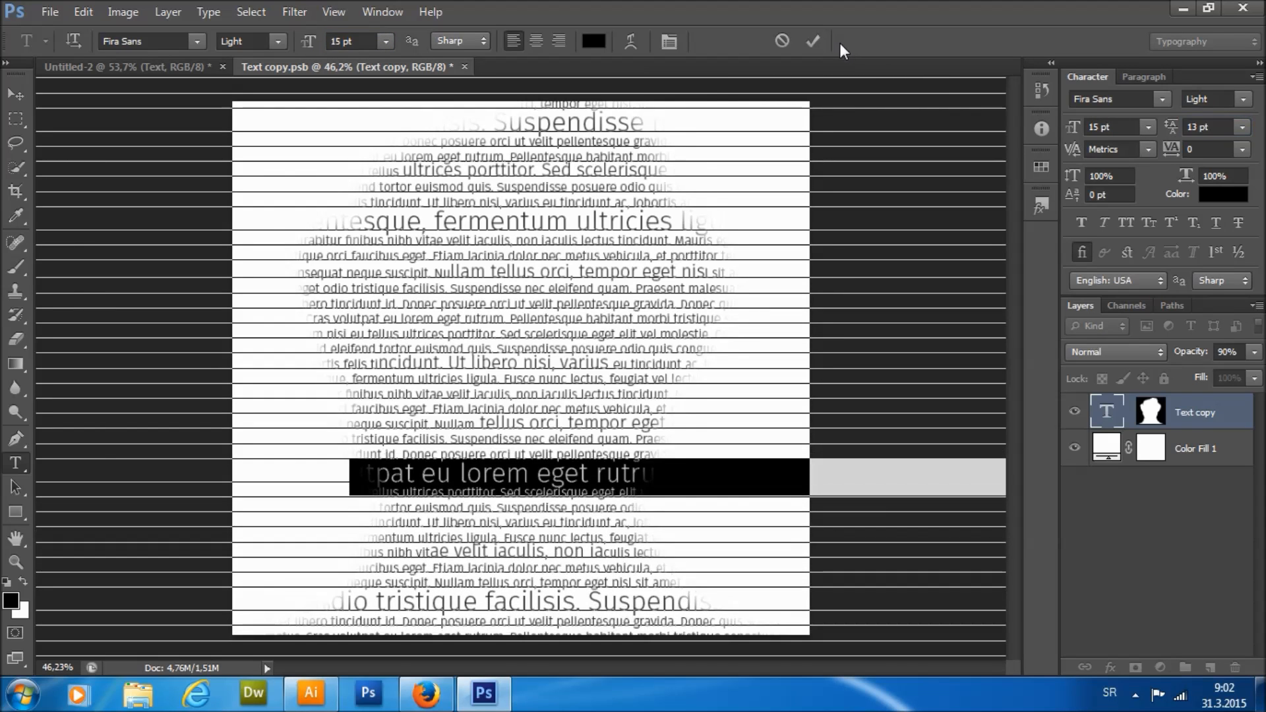
pyautogui.click(813, 41)
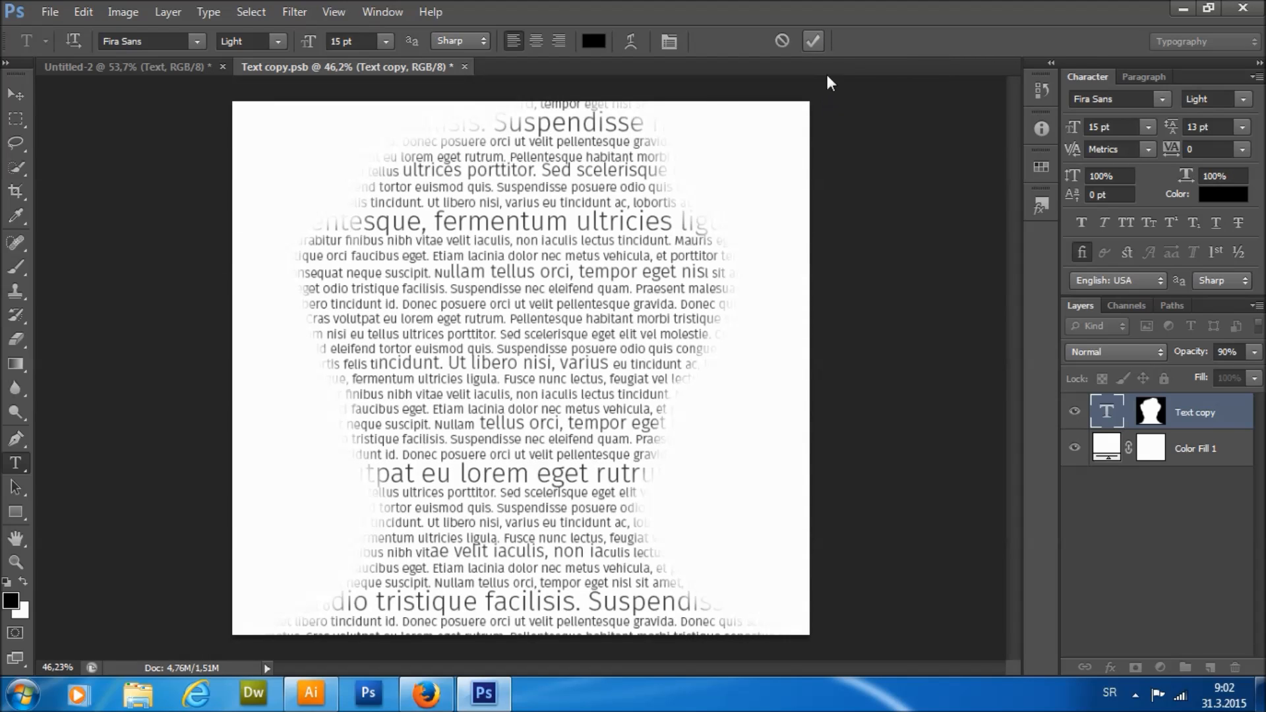
# Try rotating the text layer 90° counterclockwise.
pyautogui.scroll(-4, 658, 250)
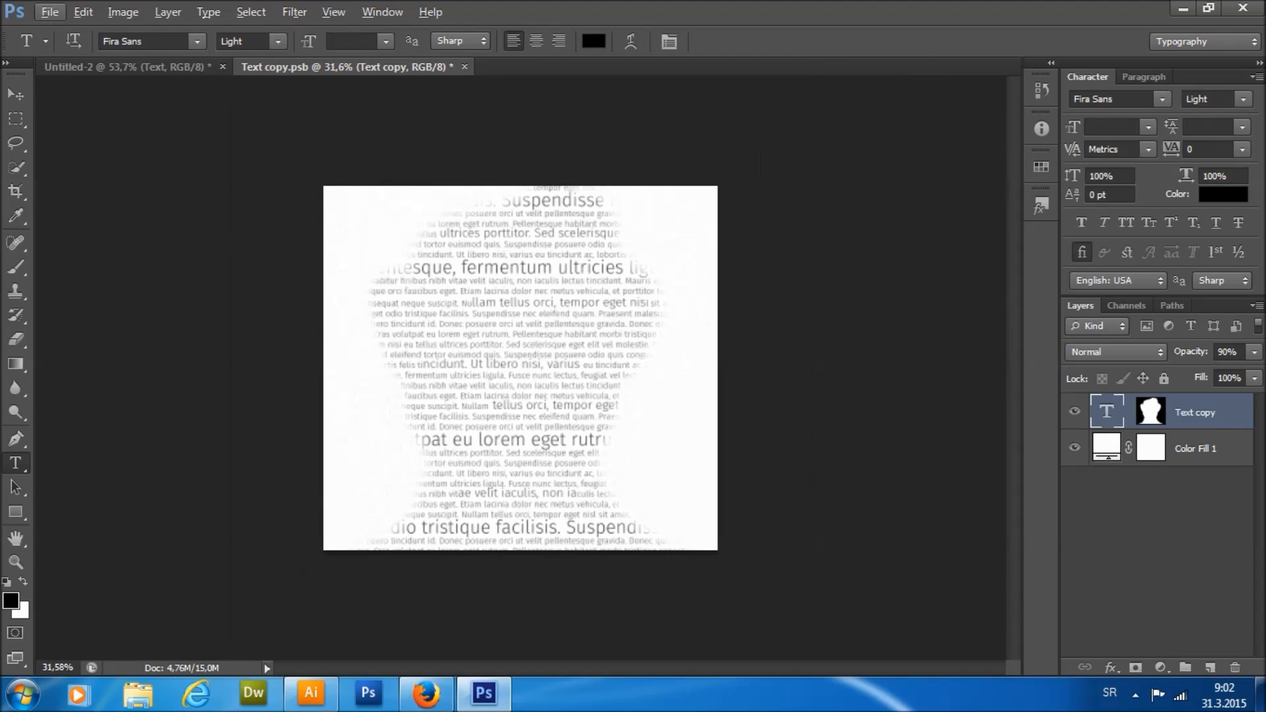
pyautogui.click(25, 141)
pyautogui.click(83, 12)
pyautogui.moveTo(235, 358)
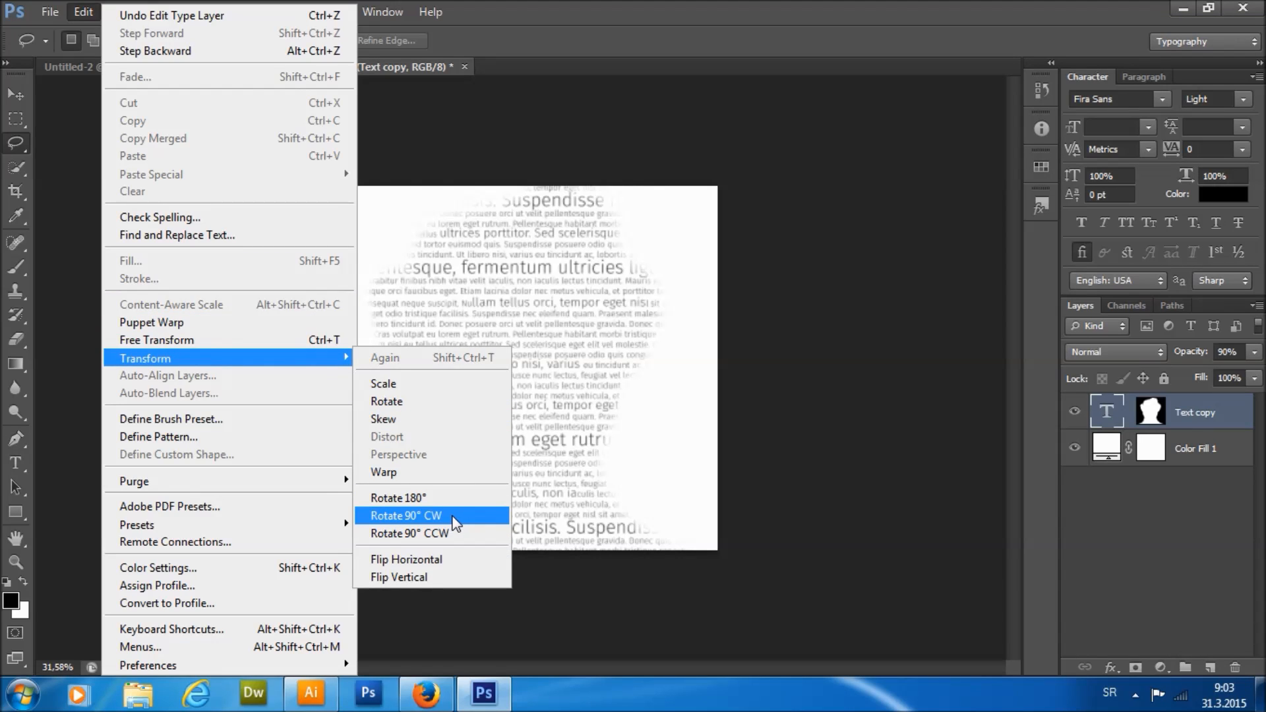
pyautogui.click(443, 533)
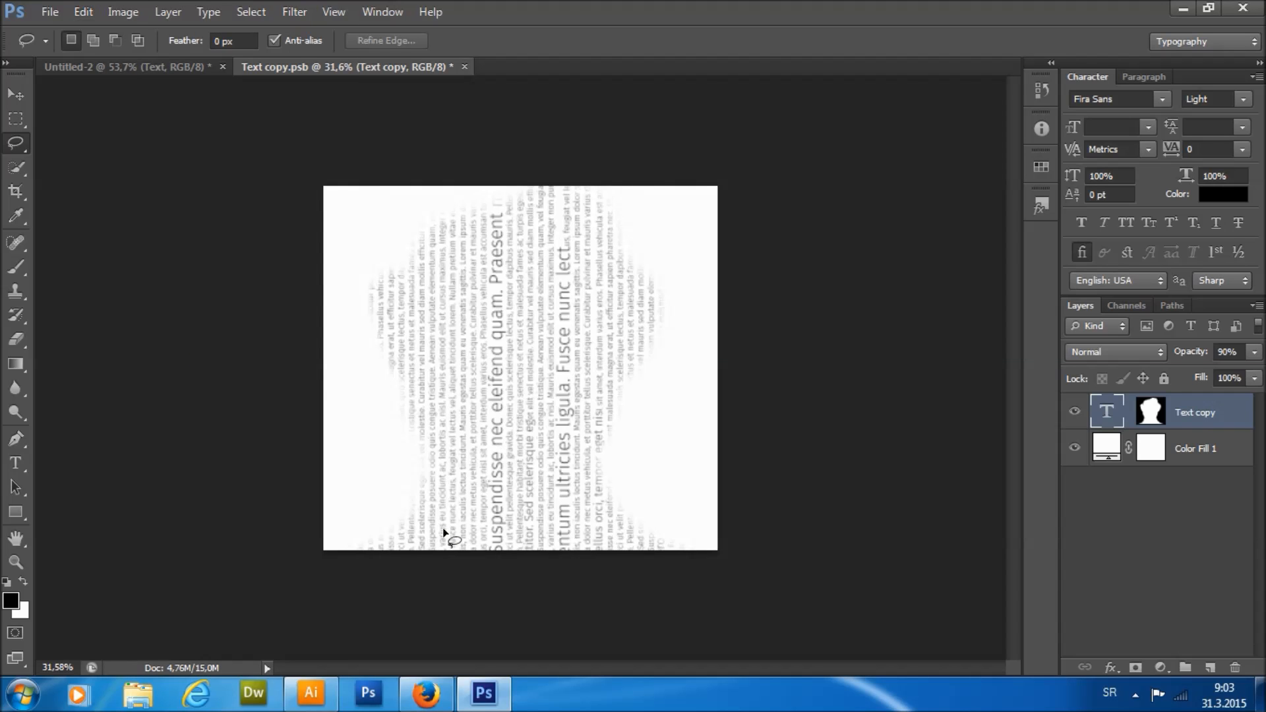
pyautogui.scroll(2, 505, 433)
pyautogui.press('alt')
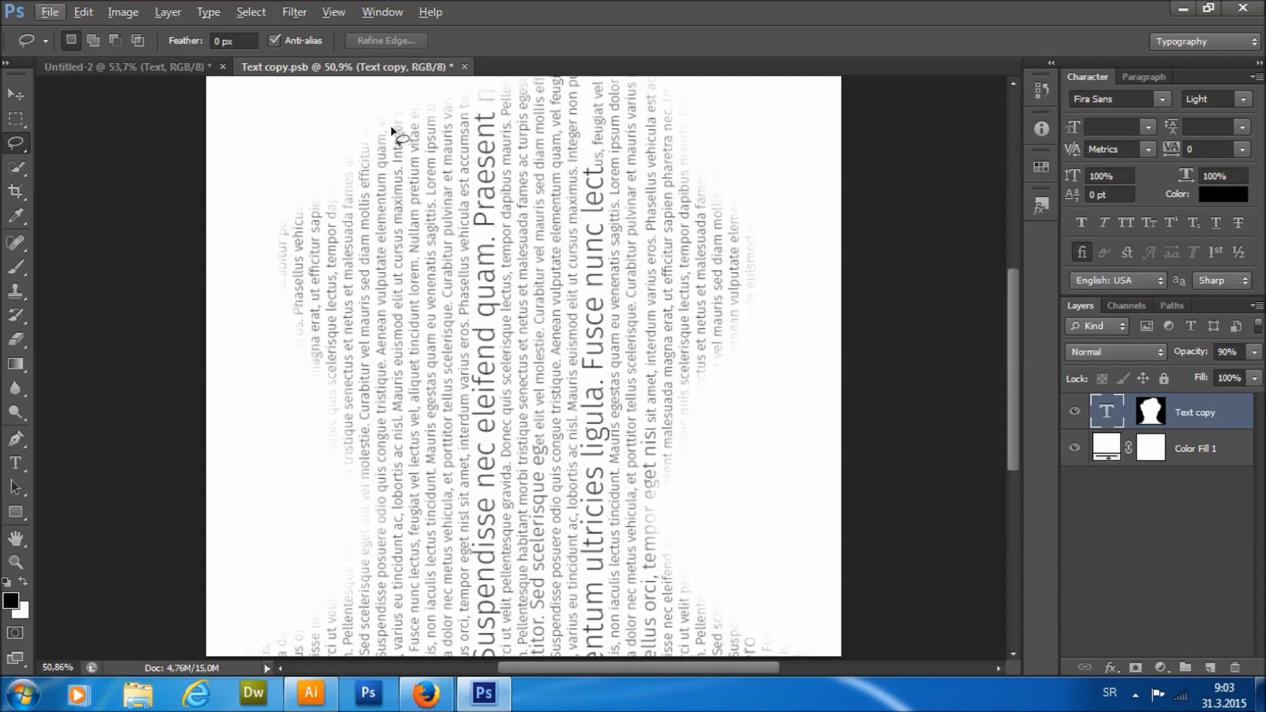
# Review the text orientation options, keep Horizontal, and undo the last rotation of the text layer.
pyautogui.click(209, 13)
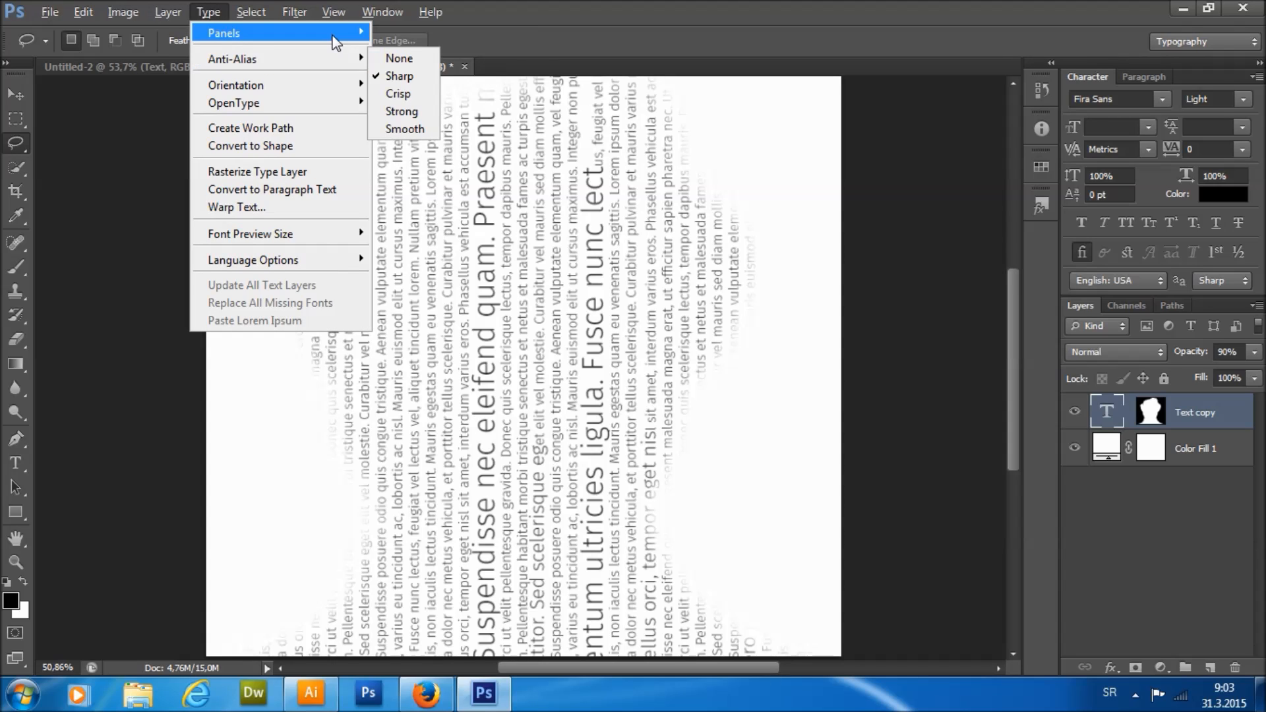
pyautogui.moveTo(302, 84)
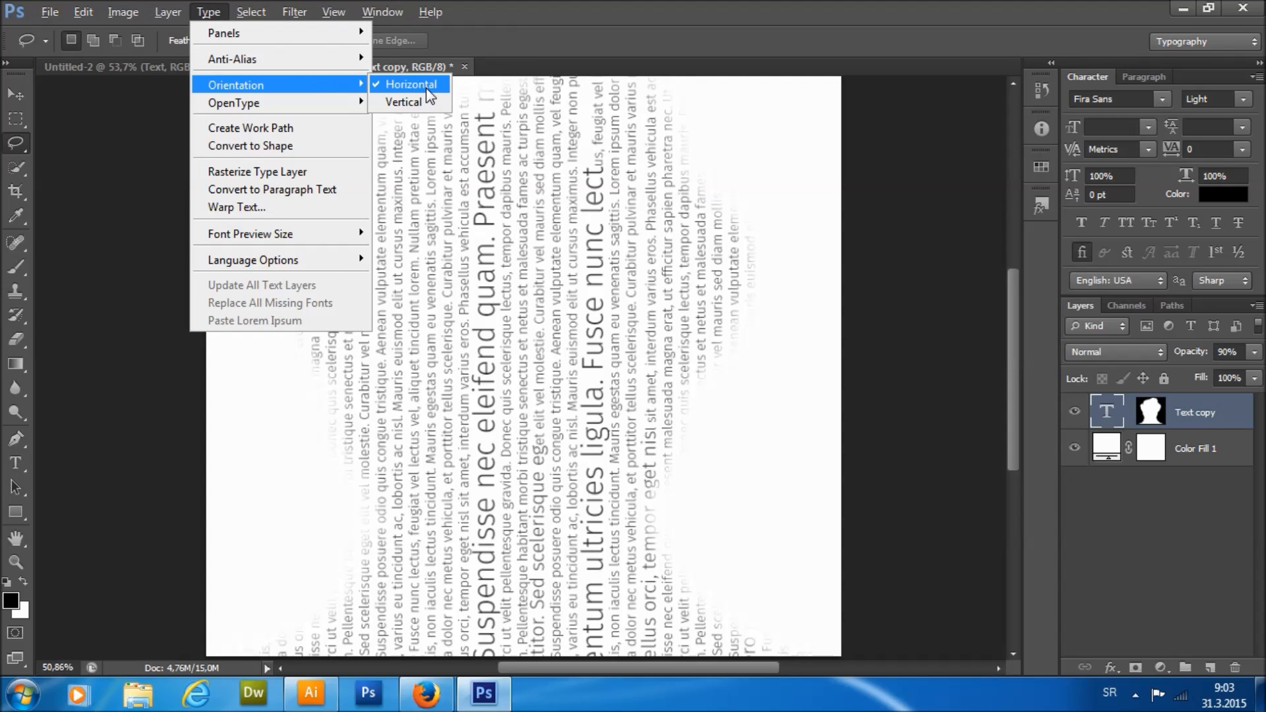
pyautogui.click(427, 88)
pyautogui.click(214, 12)
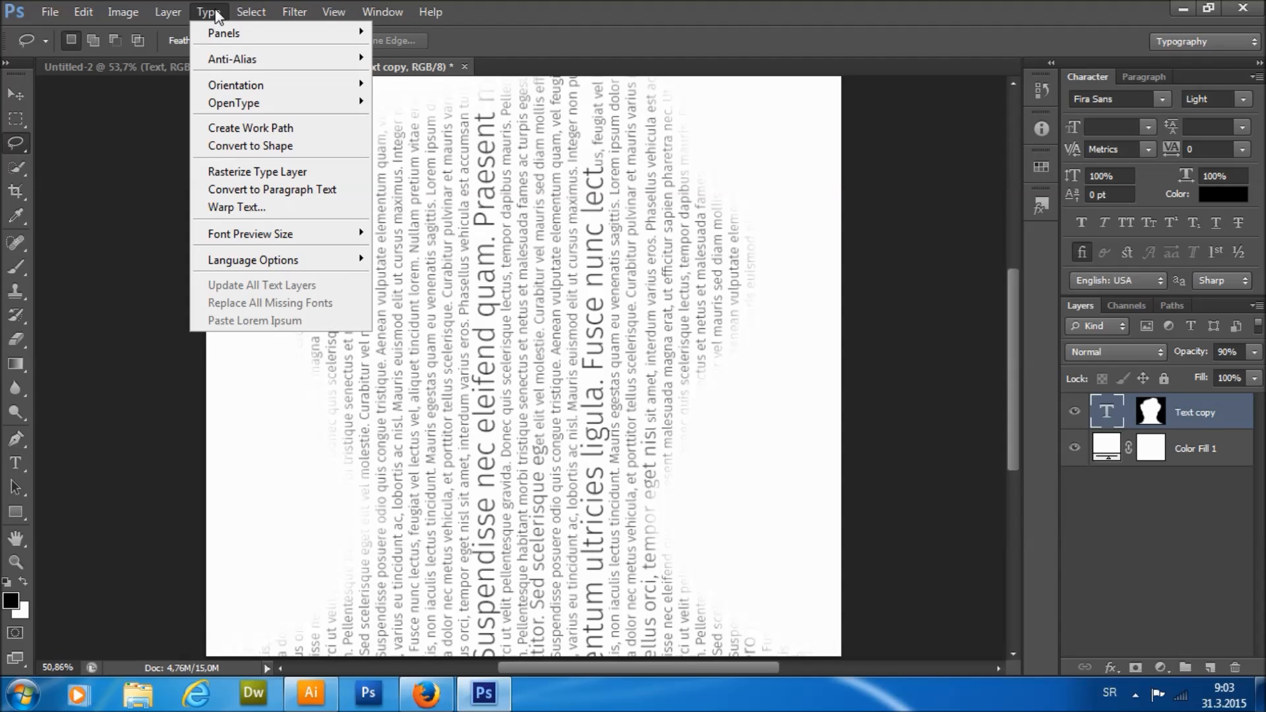
pyautogui.click(520, 42)
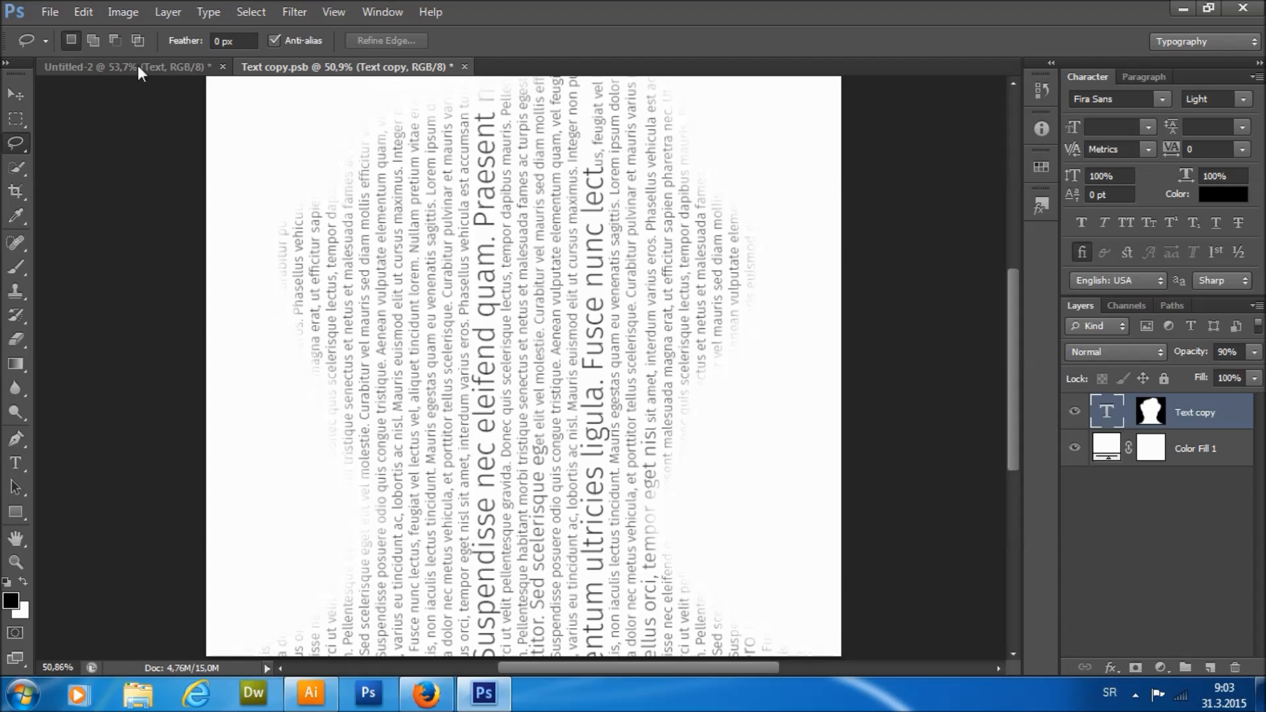
pyautogui.click(83, 12)
pyautogui.click(115, 84)
pyautogui.scroll(-2, 566, 232)
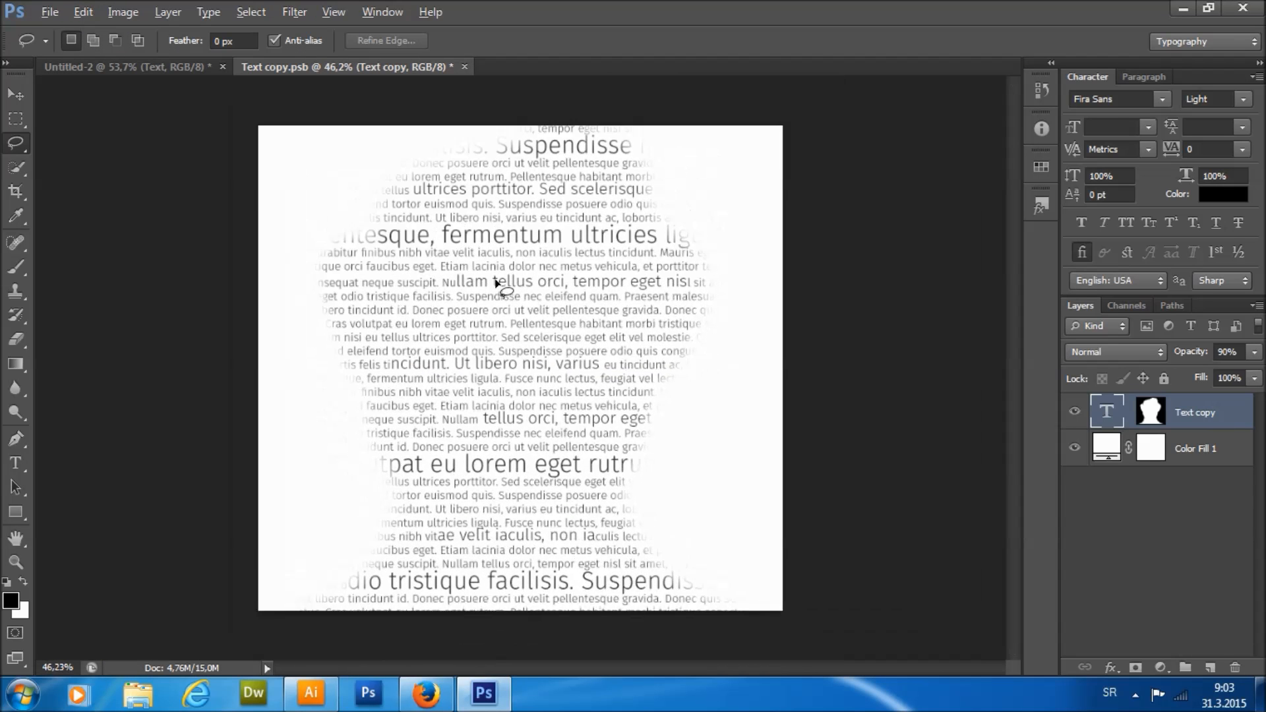
# Set "at eu lorem eget rutrum. Pellentesque ha" in the middle of the head to 9 pt with 7 pt leading and commit the text.
pyautogui.press('t')
pyautogui.scroll(1, 562, 399)
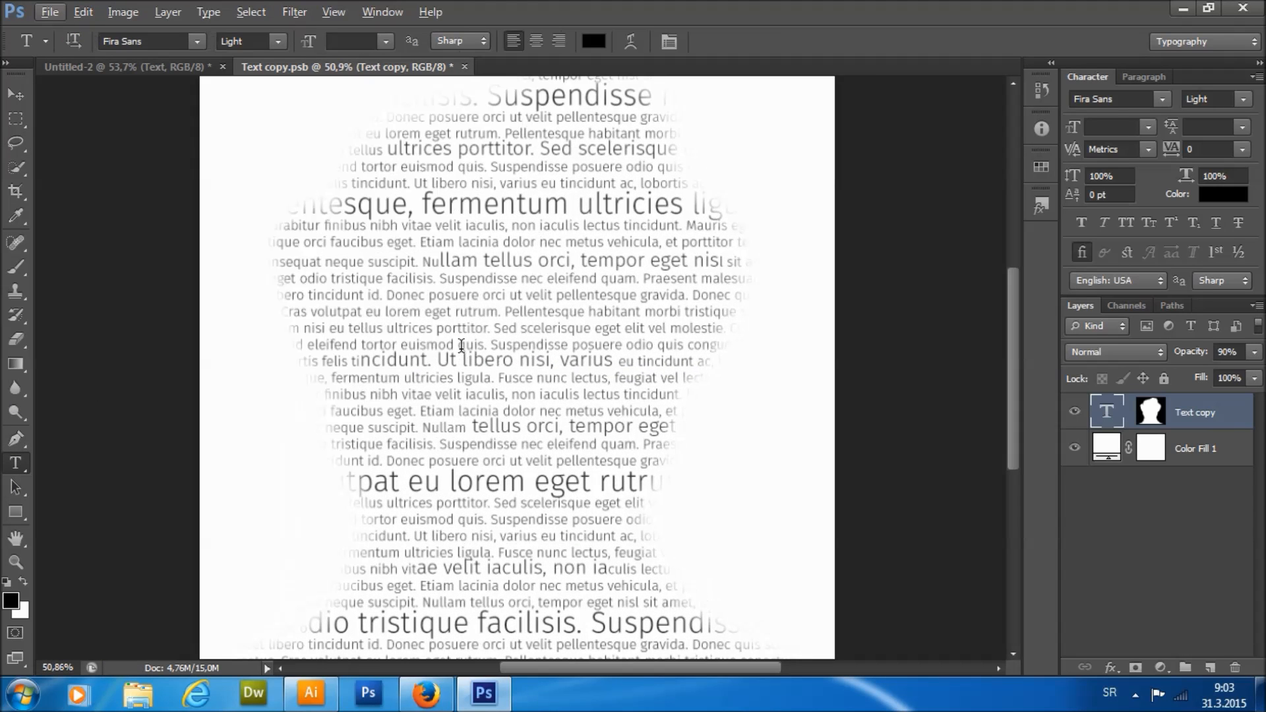
pyautogui.moveTo(350, 311); pyautogui.dragTo(604, 312)
pyautogui.click(380, 47)
pyautogui.press('Up')
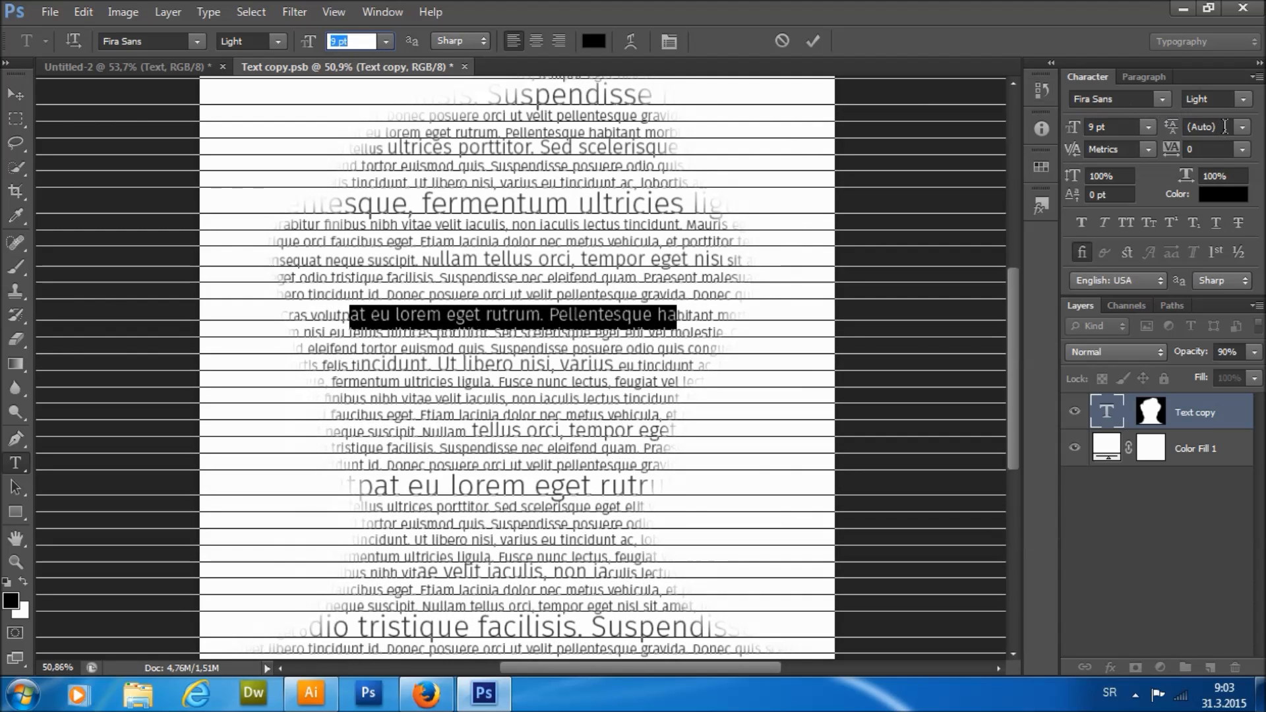
pyautogui.press('Tab')
pyautogui.write('7')
pyautogui.press('Return')
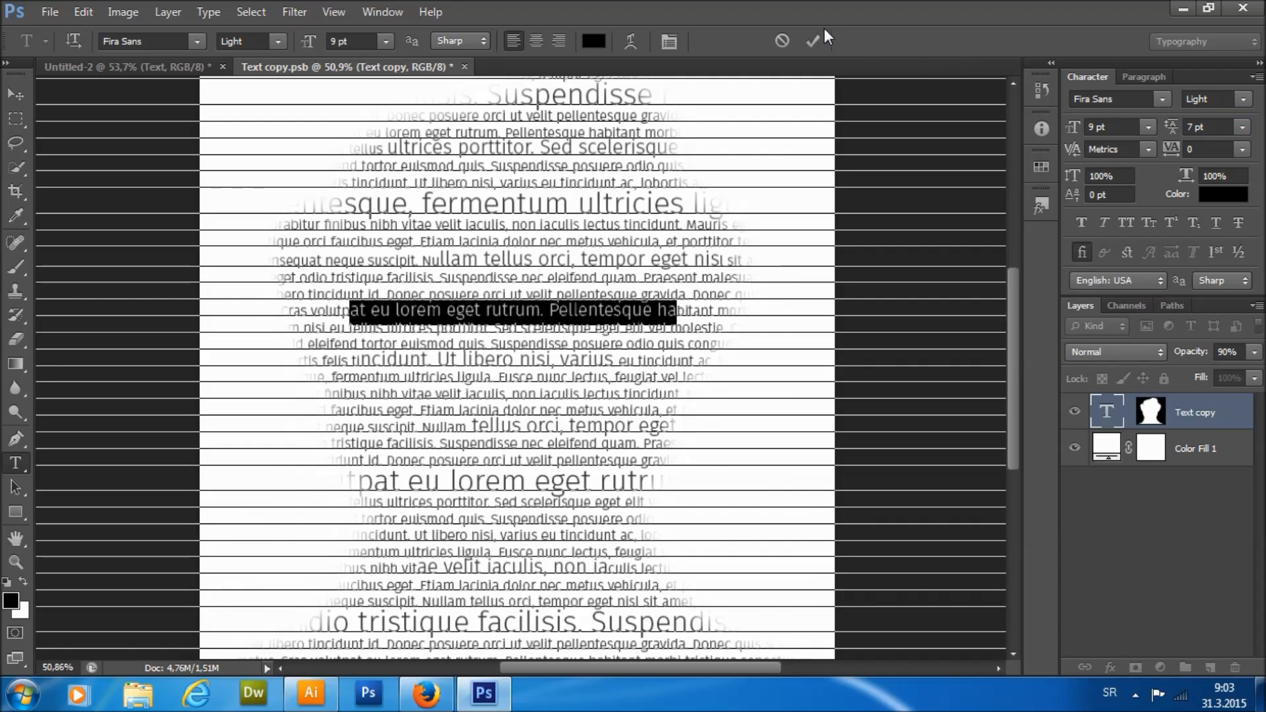
pyautogui.click(810, 42)
# Set "io tristique facilisis. Suspendisse nec eleifend quam." in the middle of the head to the Regular font style.
pyautogui.scroll(-1, 613, 257)
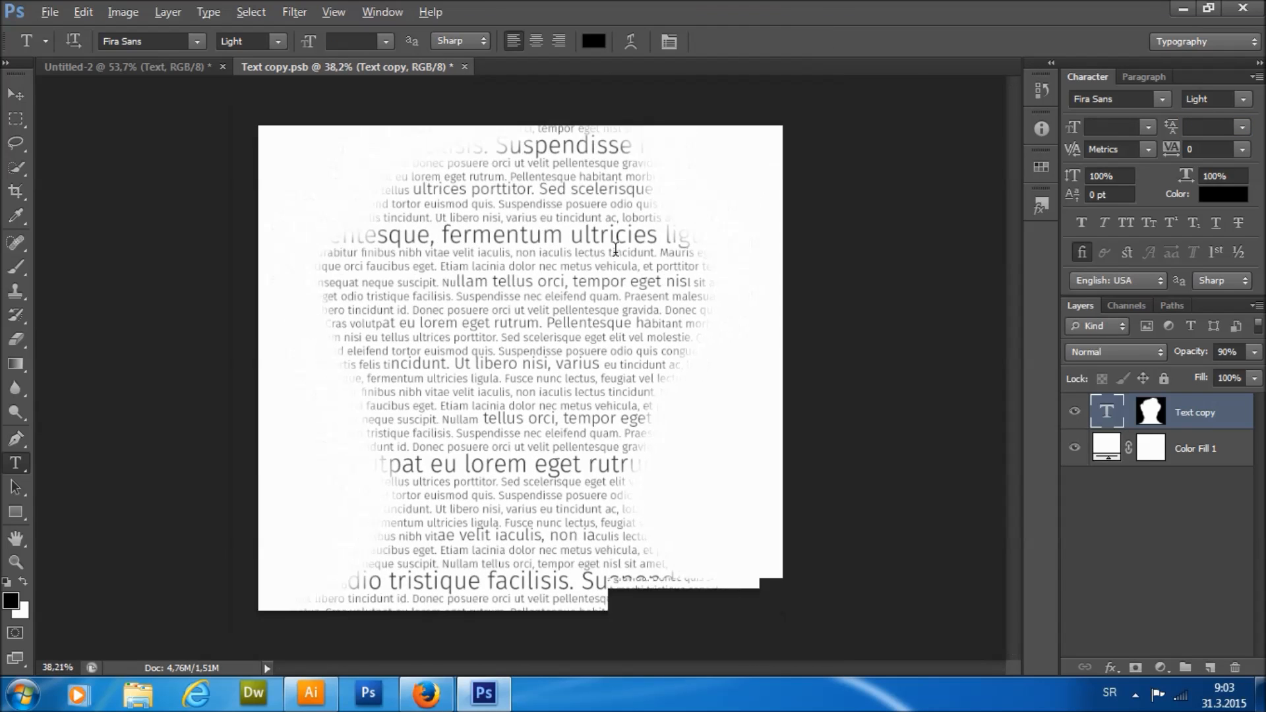
pyautogui.press('alt')
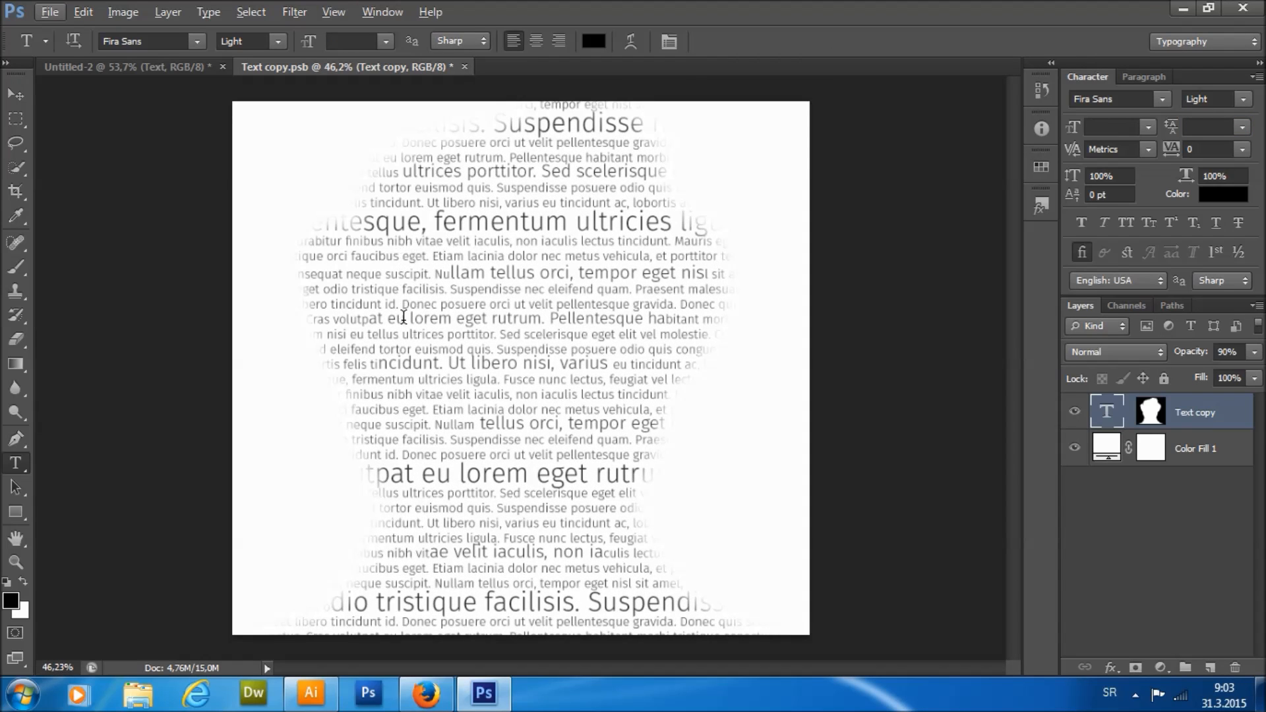
pyautogui.moveTo(338, 291); pyautogui.dragTo(632, 290)
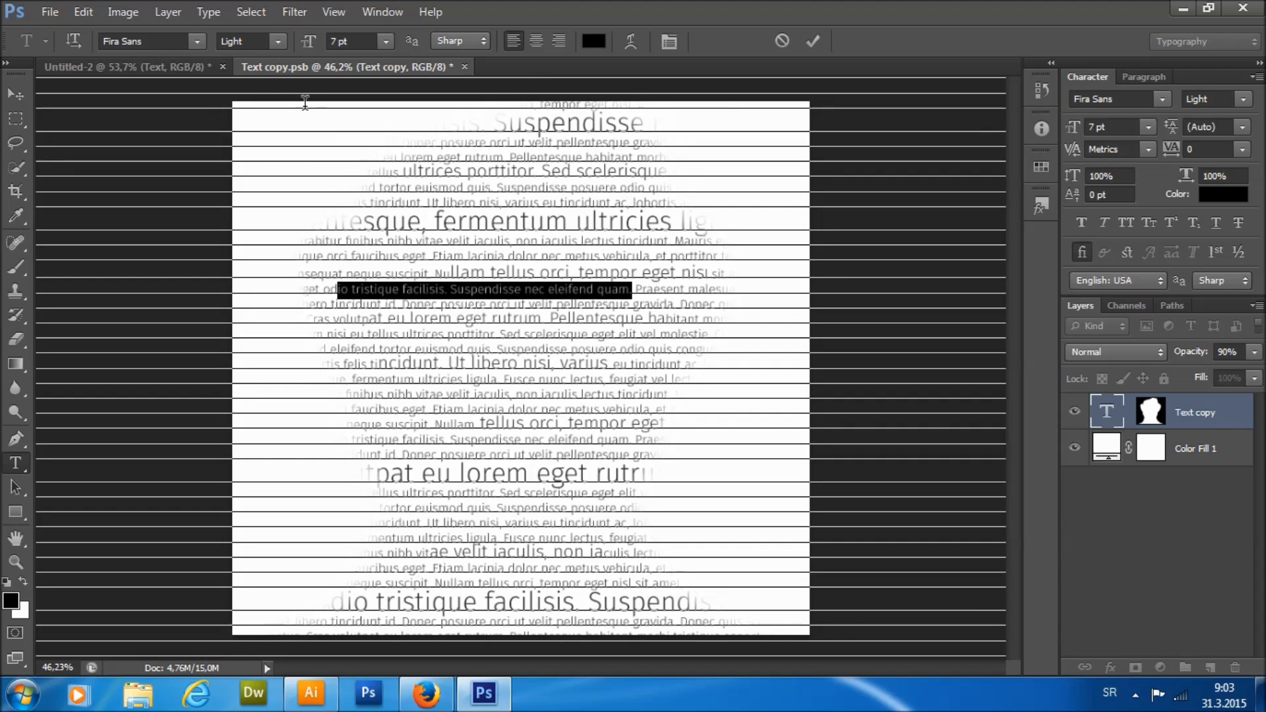
pyautogui.click(256, 42)
pyautogui.write('Regular')
pyautogui.press('Return')
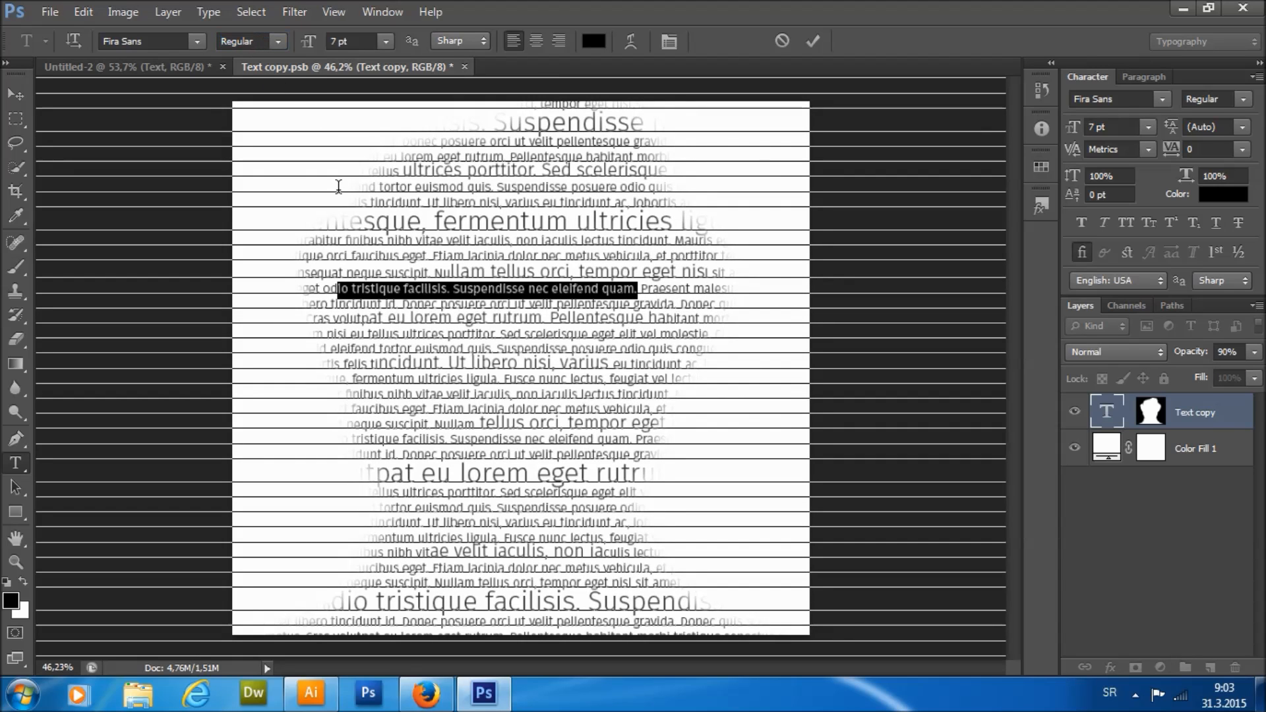
# Give the "titor." part of "porttitor." near the top of the head a heavier font style.
pyautogui.moveTo(439, 554); pyautogui.dragTo(542, 571)
pyautogui.click(256, 42)
pyautogui.write('Reg')
pyautogui.moveTo(502, 169); pyautogui.dragTo(543, 172)
pyautogui.click(245, 43)
pyautogui.moveTo(461, 556); pyautogui.dragTo(496, 564)
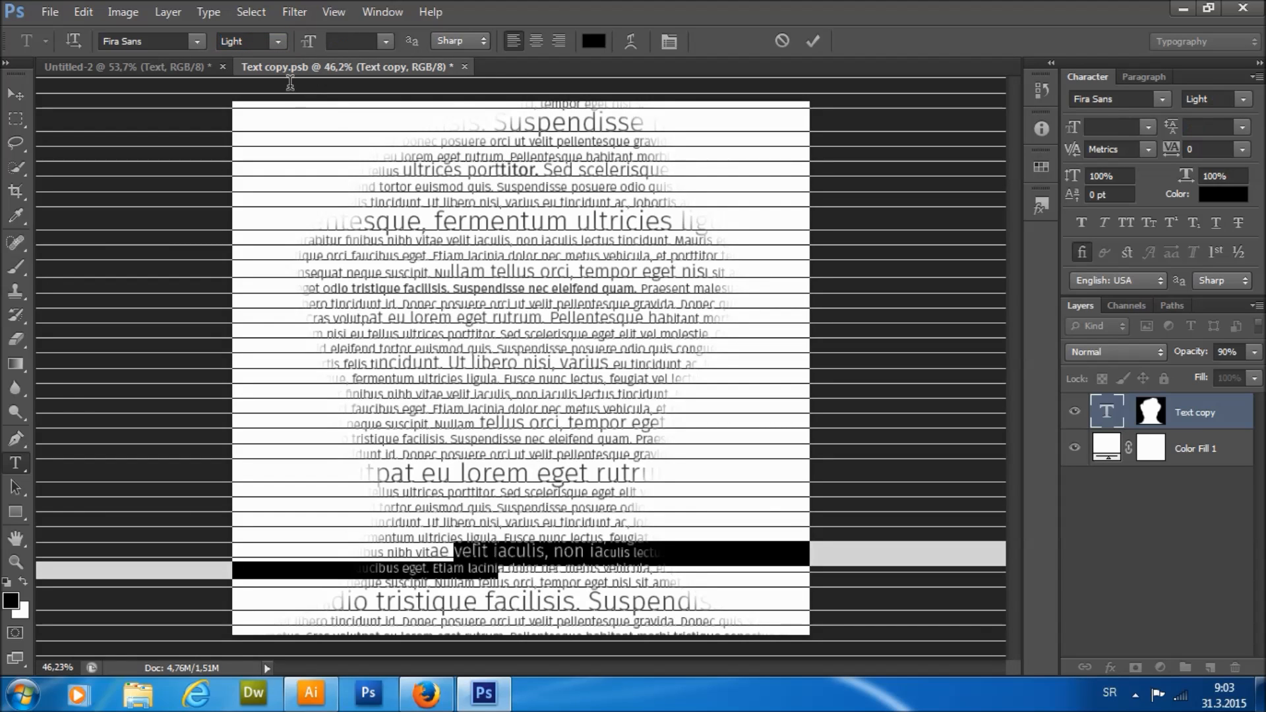
# Set "at eu lorem eget rutru" and the passage from "aculis, non iaculis lectus" to "tellus orci, te" to the Medium font style.
pyautogui.moveTo(368, 318); pyautogui.dragTo(529, 320)
pyautogui.click(247, 39)
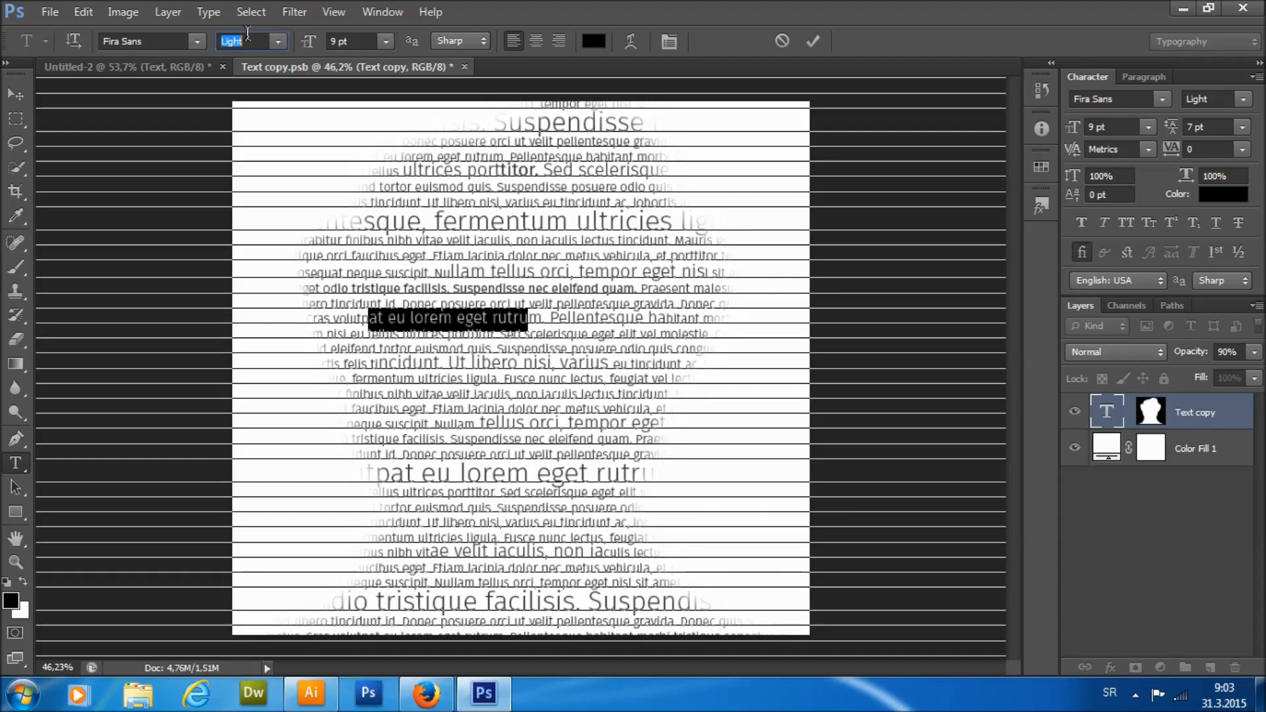
pyautogui.write('Medium')
pyautogui.press('Return')
pyautogui.moveTo(477, 398); pyautogui.dragTo(584, 427)
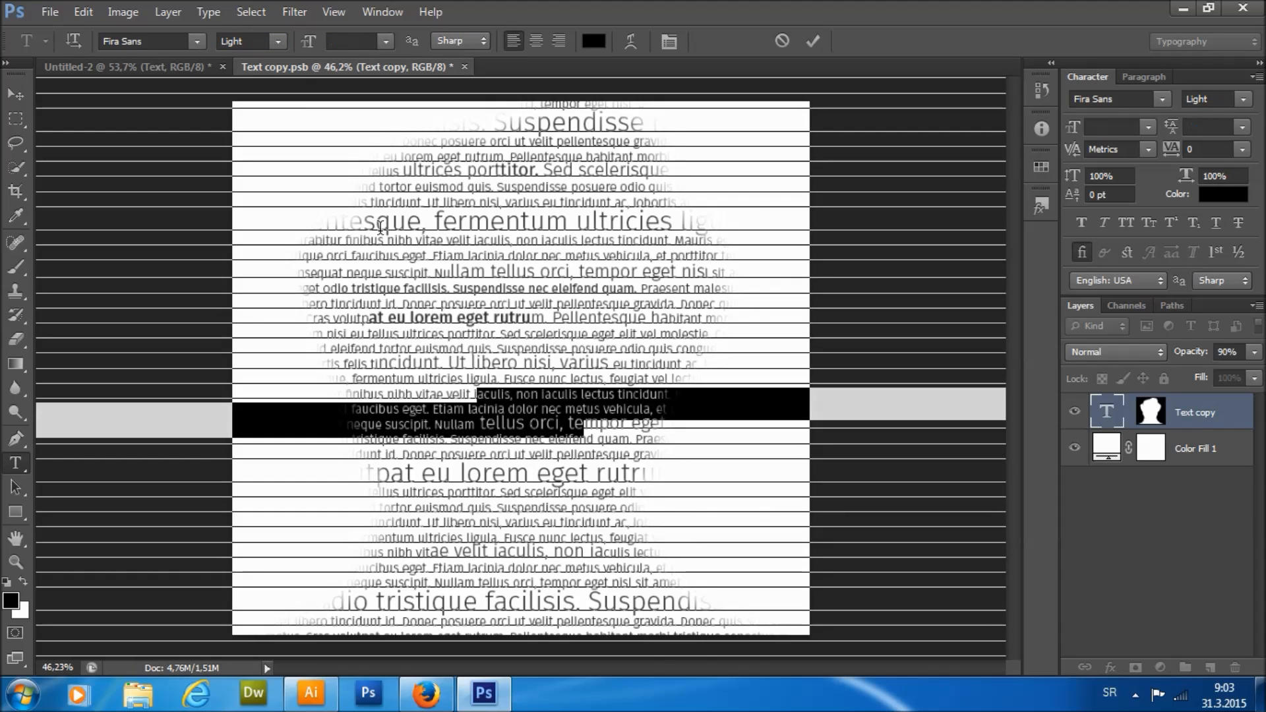
pyautogui.write('Medium')
pyautogui.press('Return')
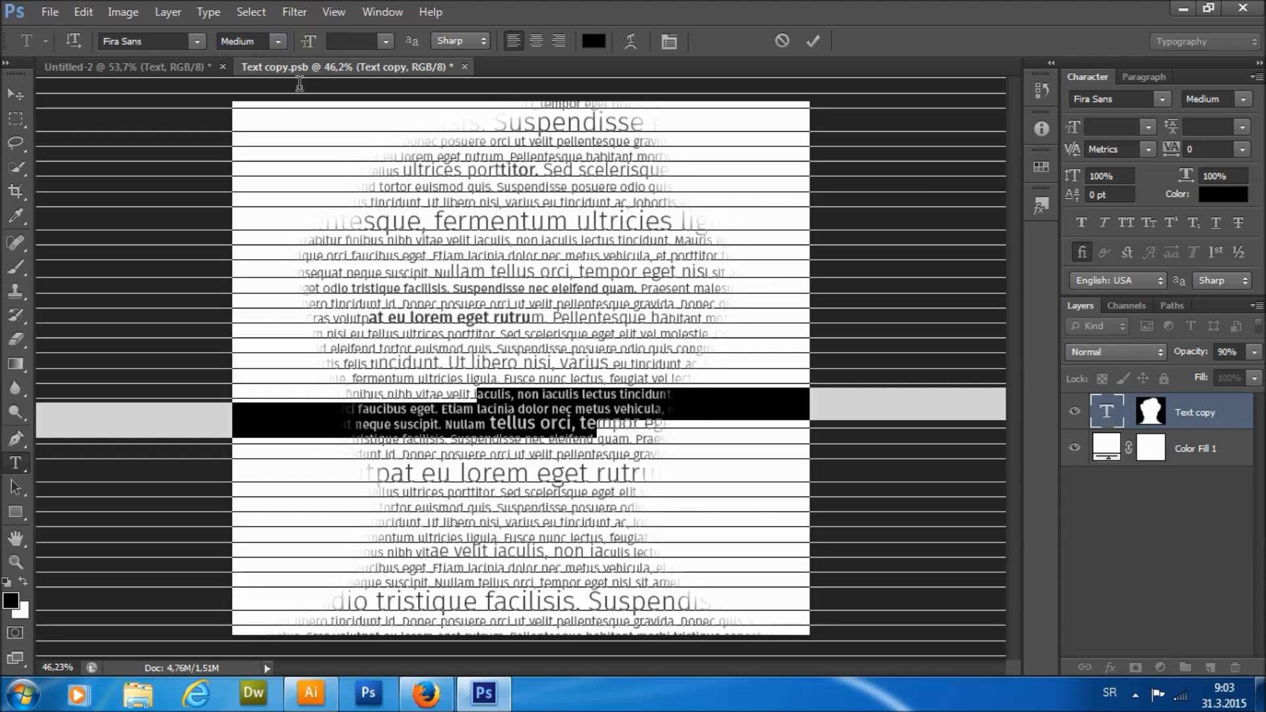
# Set "uat neq" in the upper head and the lower passage from "s vehicula" to "tempor eget nisl sit am" to the Heavy font style.
pyautogui.moveTo(325, 273); pyautogui.dragTo(368, 273)
pyautogui.click(257, 34)
pyautogui.press('Return')
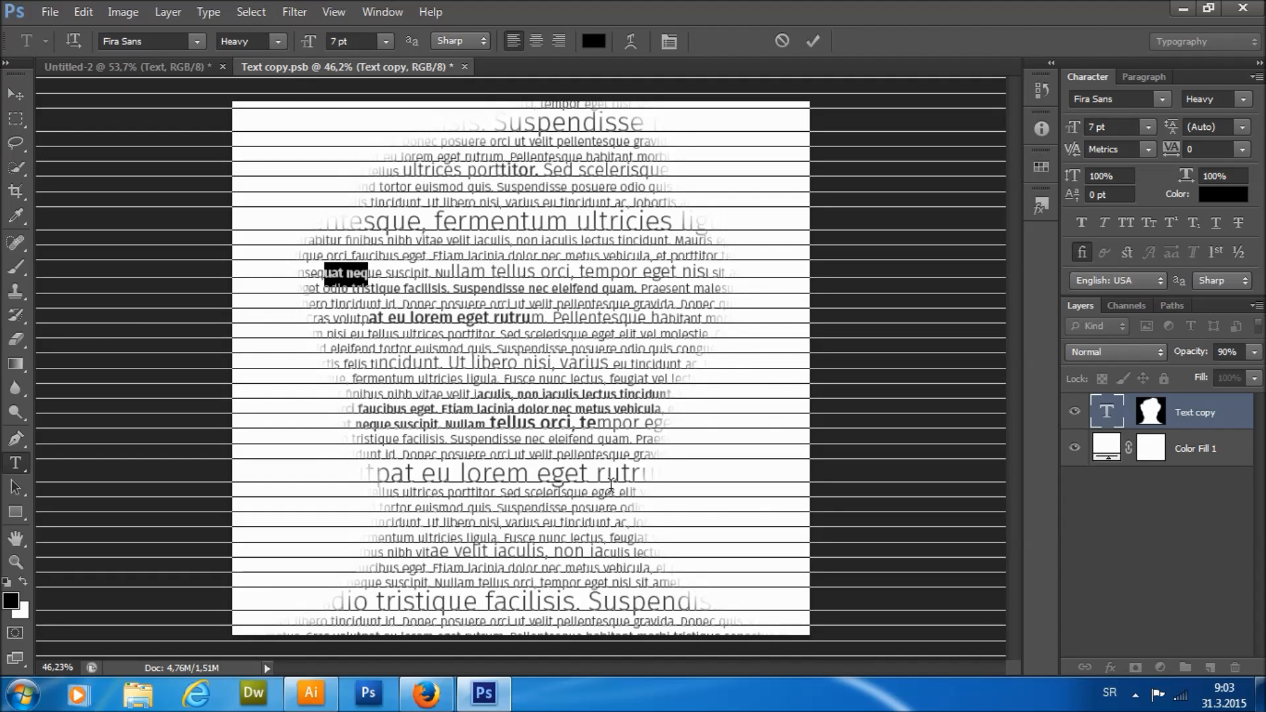
pyautogui.moveTo(593, 565); pyautogui.dragTo(690, 583)
pyautogui.click(255, 41)
pyautogui.write('Heavy')
pyautogui.press('Return')
# Give "iaculis le" a heavier style, set "euismod quis." through "libero nisi, varius" to Bold, and commit the text.
pyautogui.moveTo(539, 241); pyautogui.dragTo(591, 241)
pyautogui.press('Return')
pyautogui.moveTo(415, 190); pyautogui.dragTo(552, 203)
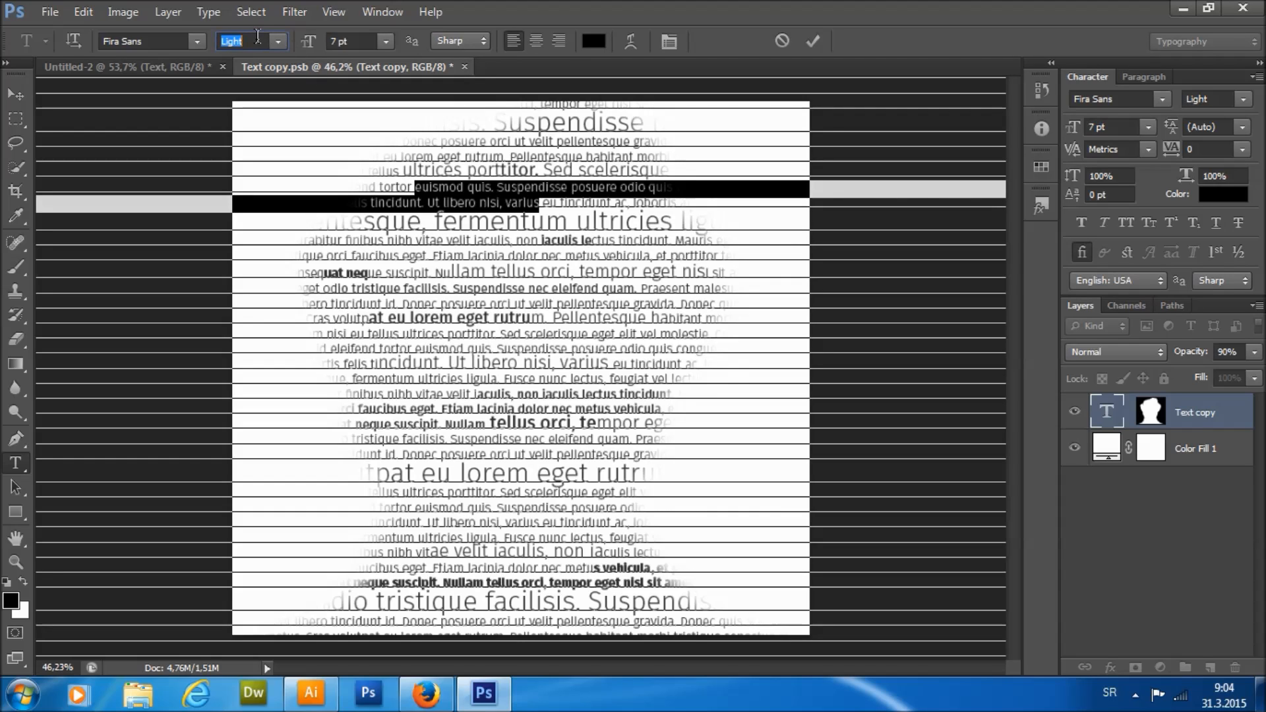
pyautogui.press('Return')
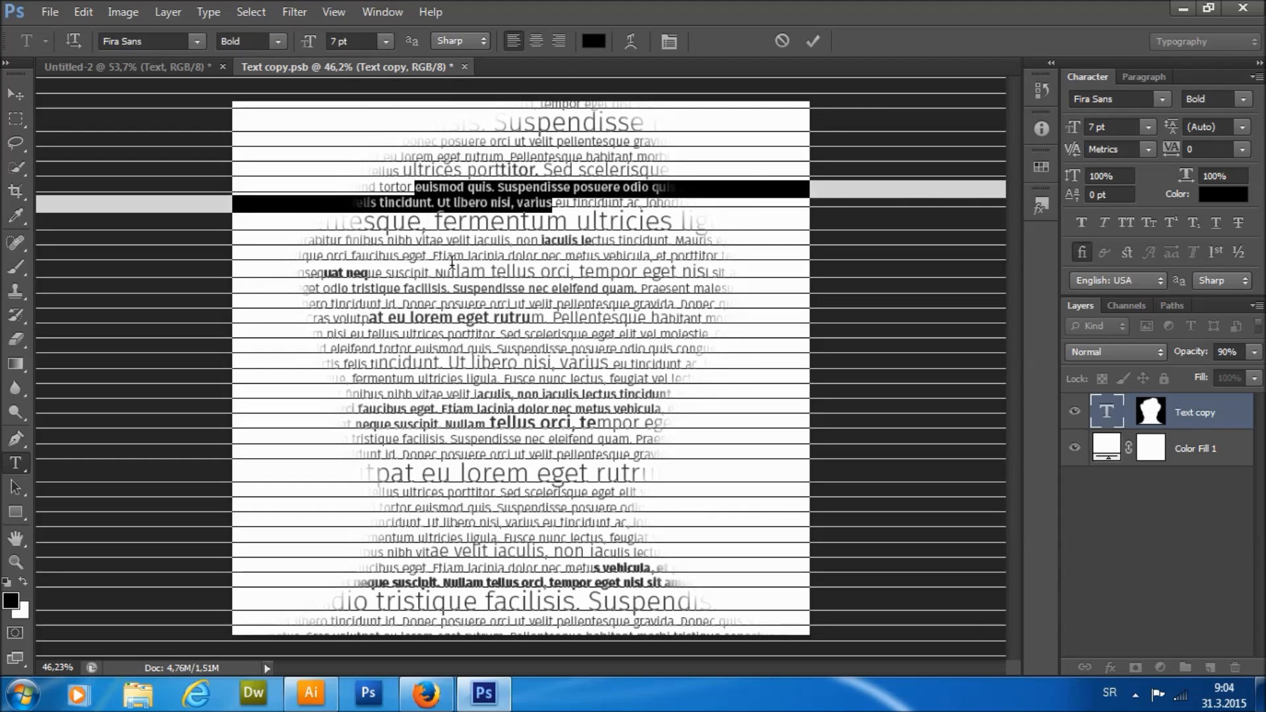
pyautogui.click(813, 41)
# Hide the Color Fill 1 background layer and save Text copy.psb.
pyautogui.scroll(-3, 623, 389)
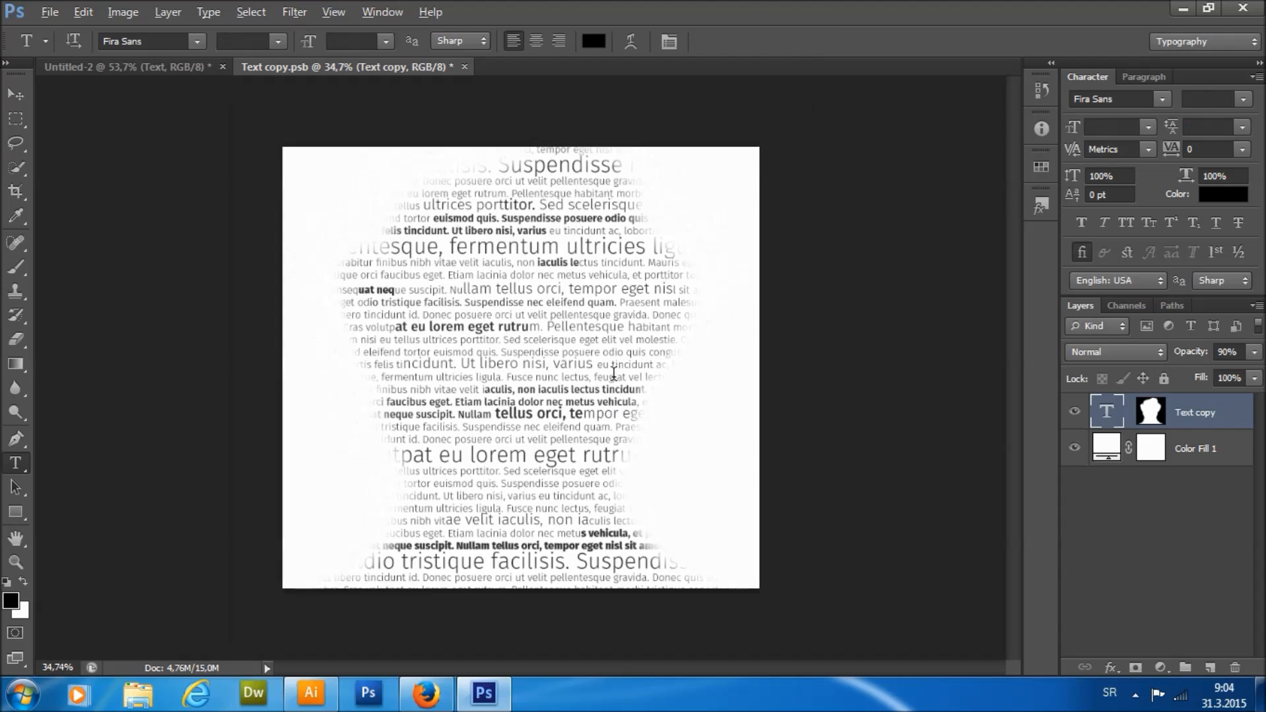
pyautogui.scroll(6, 581, 365)
pyautogui.scroll(-4, 508, 364)
pyautogui.scroll(1, 493, 364)
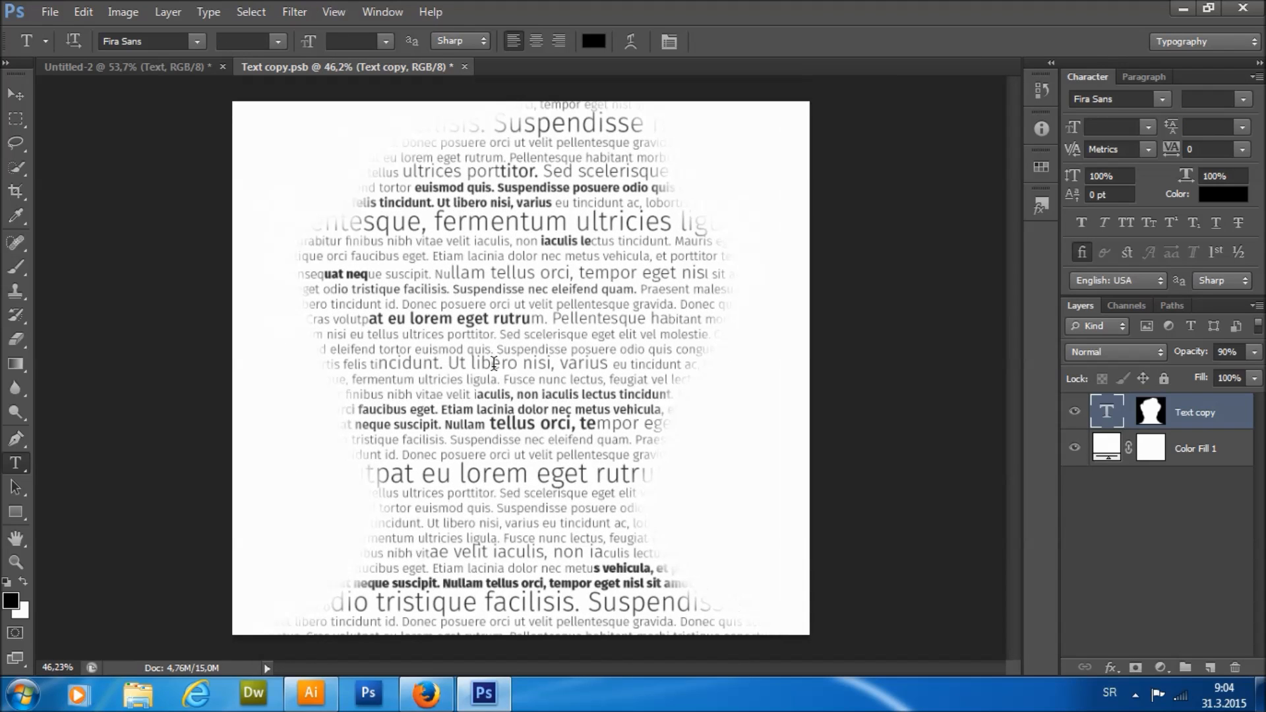
pyautogui.click(1073, 447)
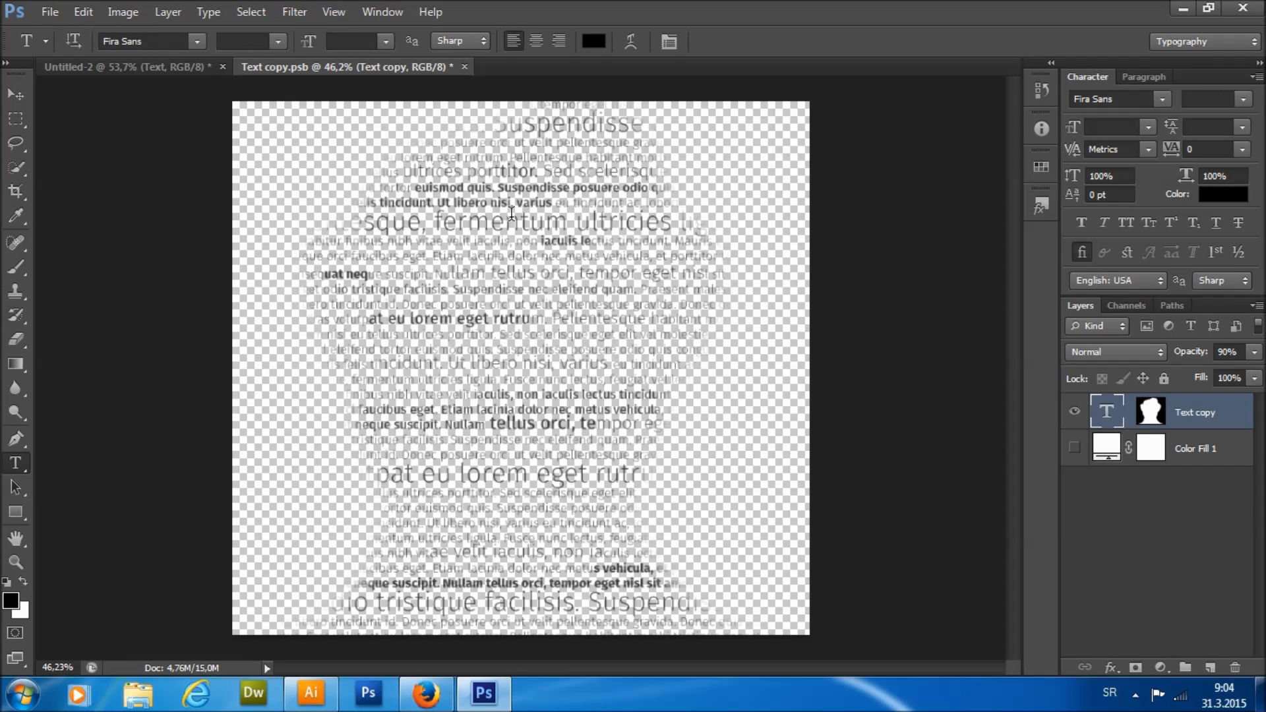
pyautogui.click(50, 12)
pyautogui.click(97, 210)
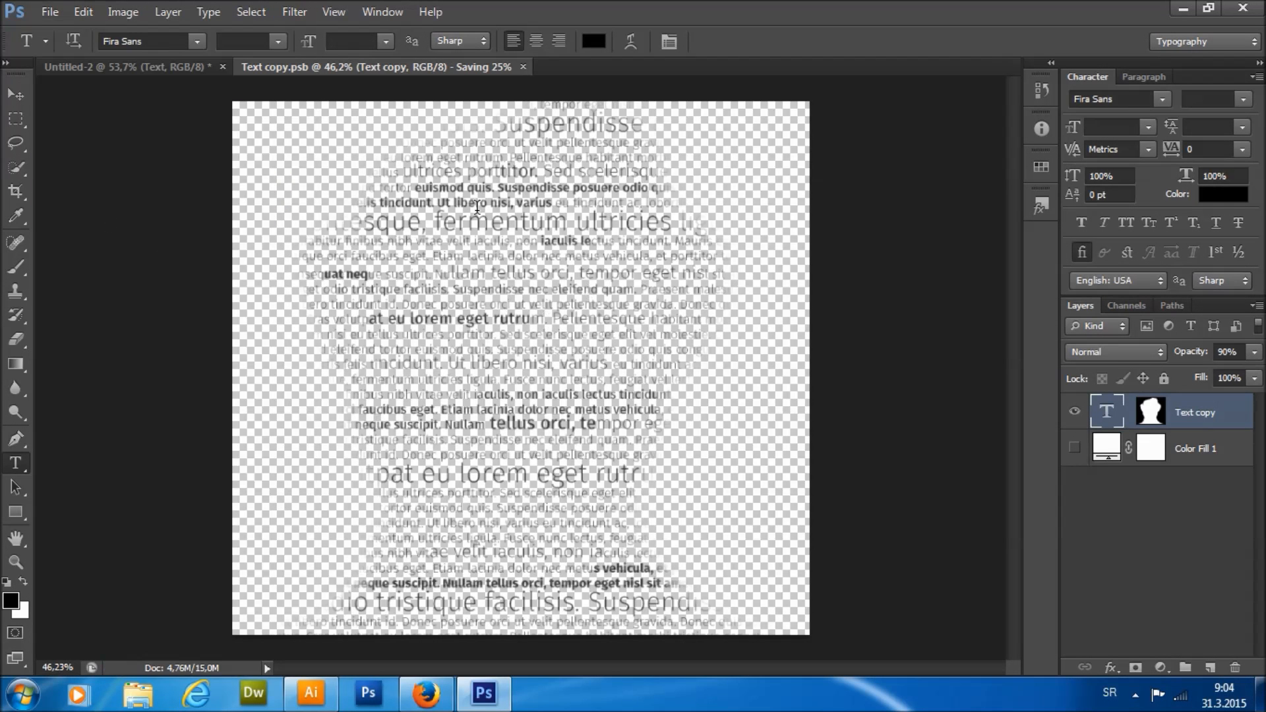
# Return to the Untitled-2 document and examine the updated text across the whole portrait.
pyautogui.click(180, 67)
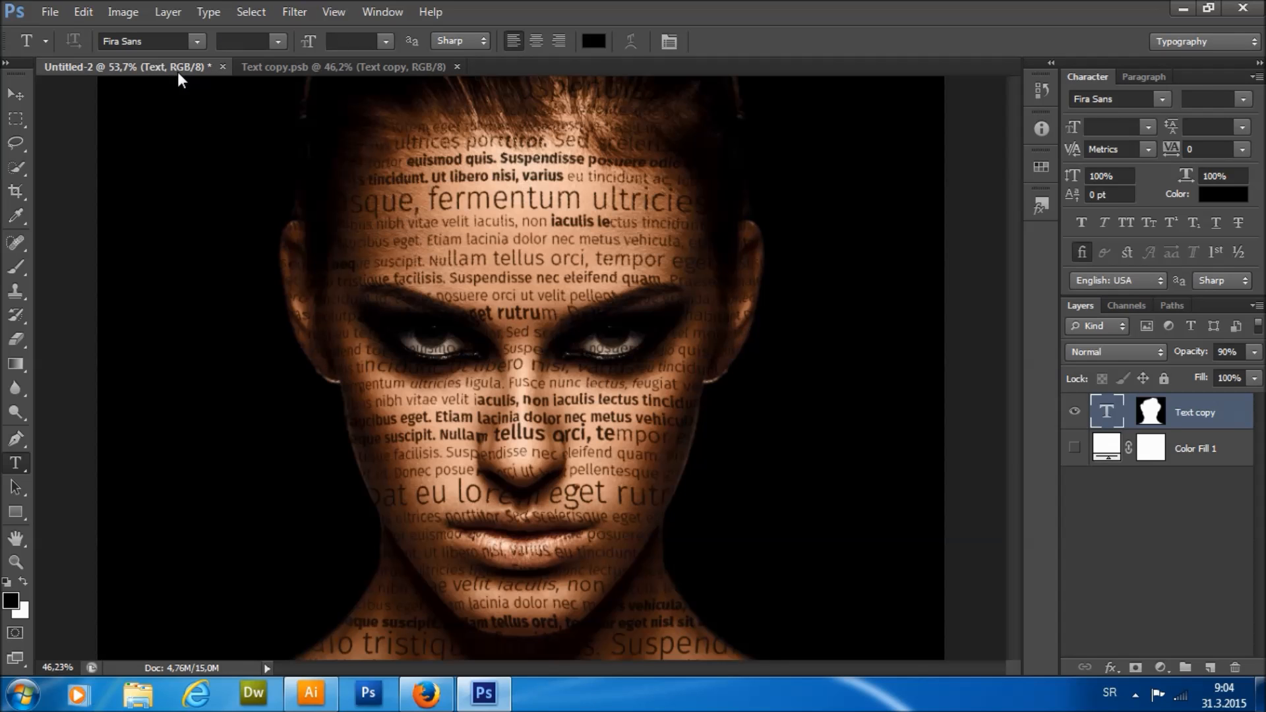
pyautogui.hotkey('ctrl', '0')
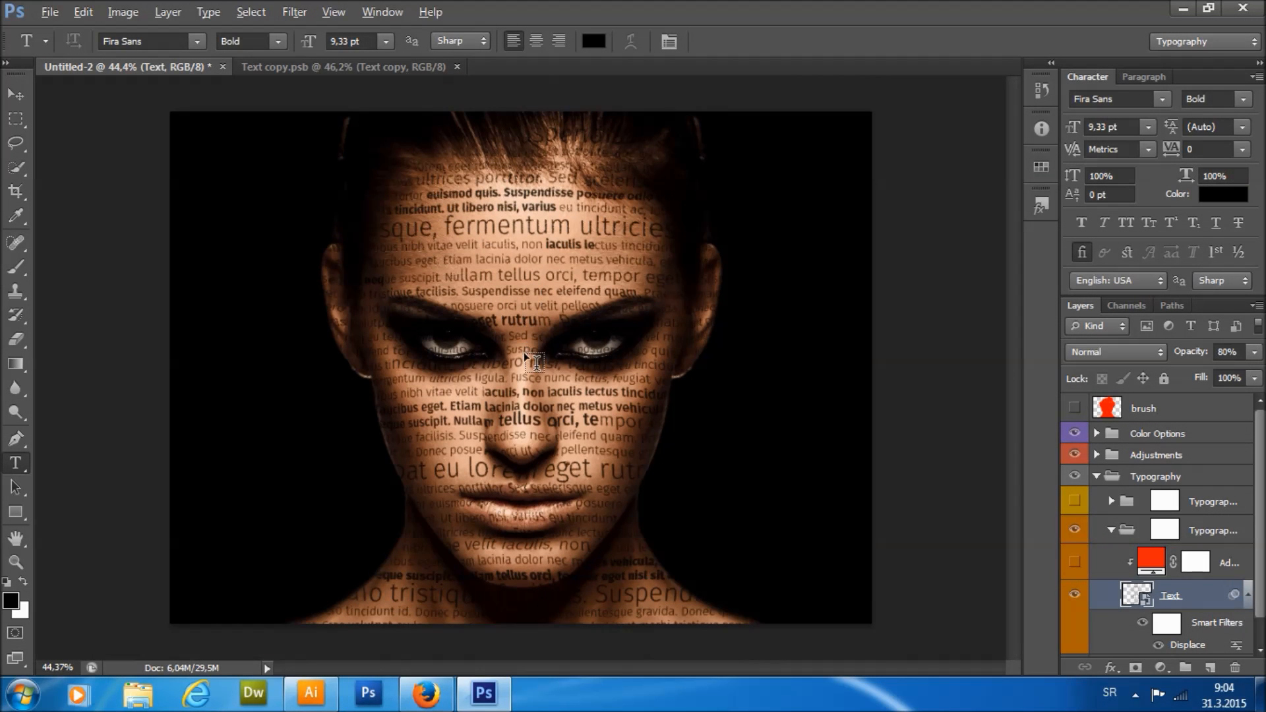
pyautogui.press('alt')
pyautogui.scroll(-1, 558, 394)
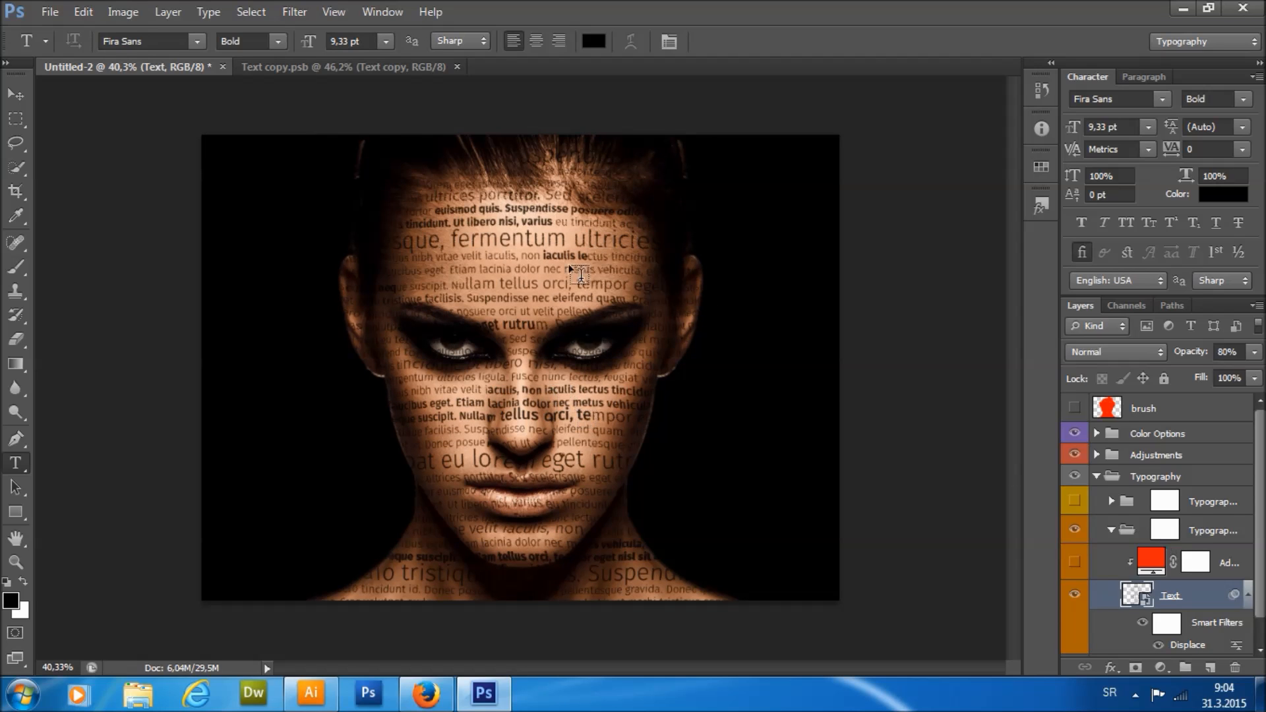
pyautogui.scroll(-1, 1214, 594)
# Paint with a black brush on the Typography 2 group's layer mask to hide the text over the hair and hairline.
pyautogui.click(1151, 504)
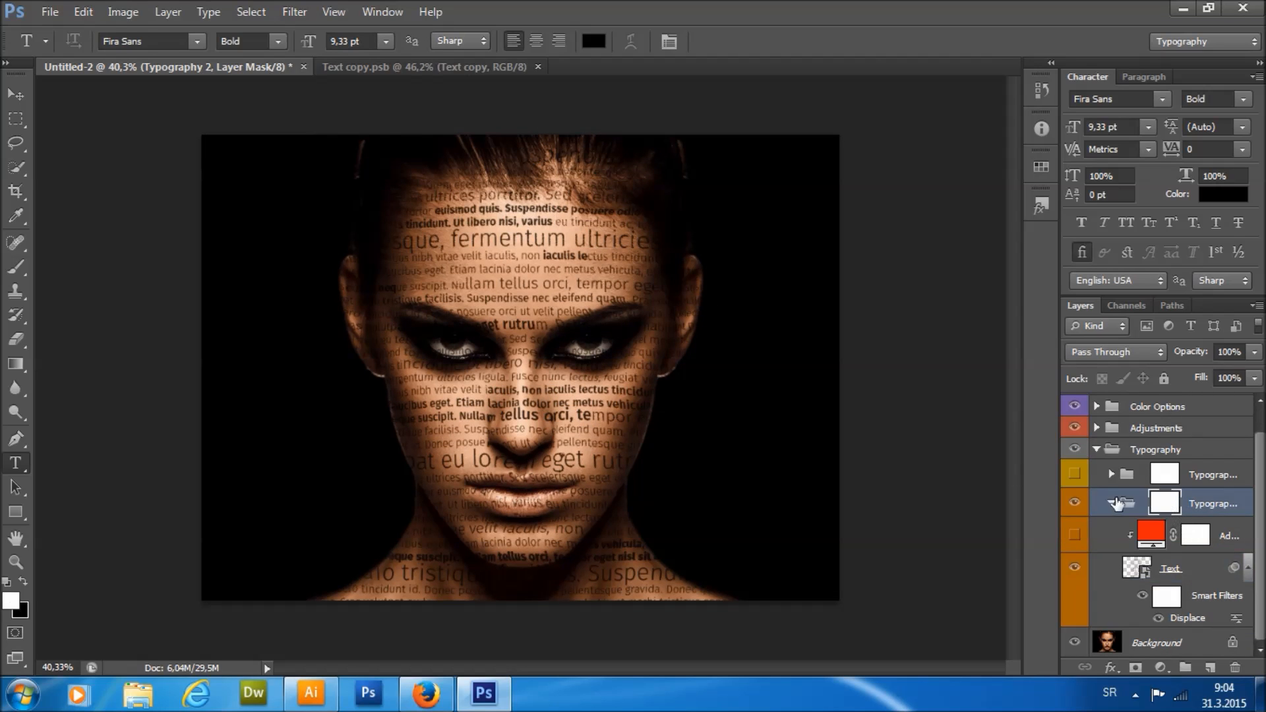
pyautogui.moveTo(1062, 485); pyautogui.dragTo(1016, 485)
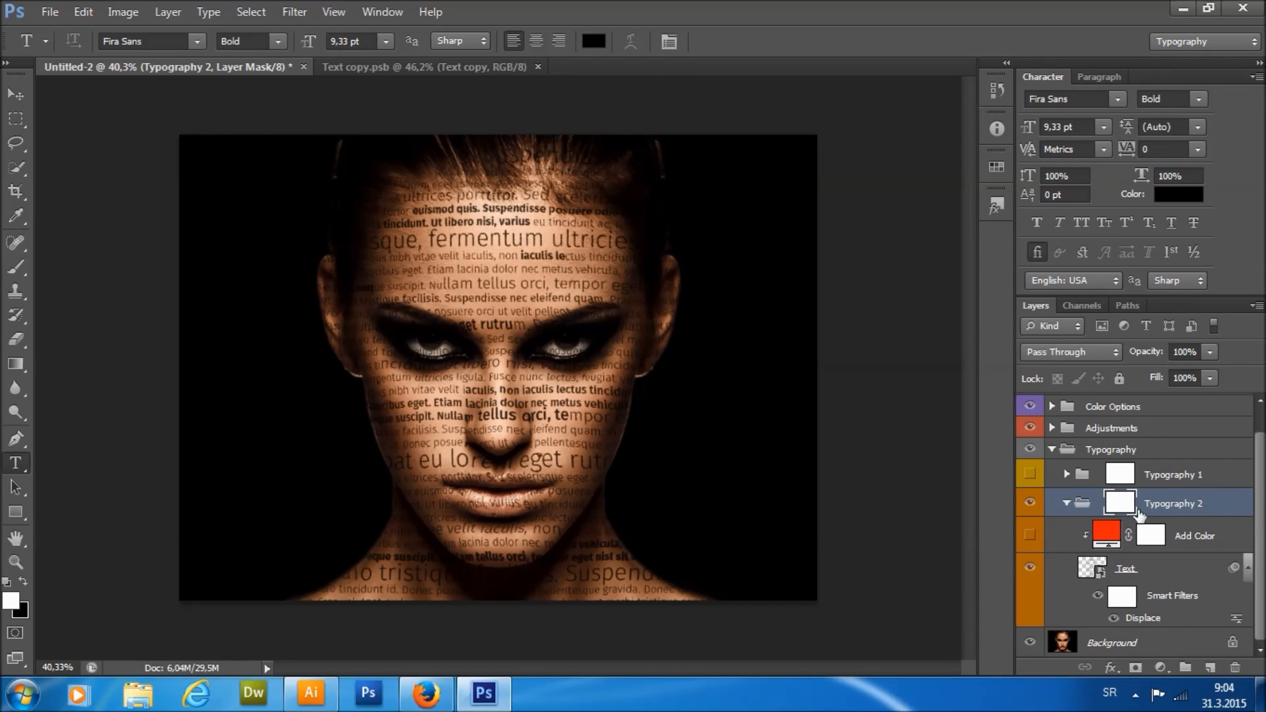
pyautogui.click(16, 269)
pyautogui.click(24, 583)
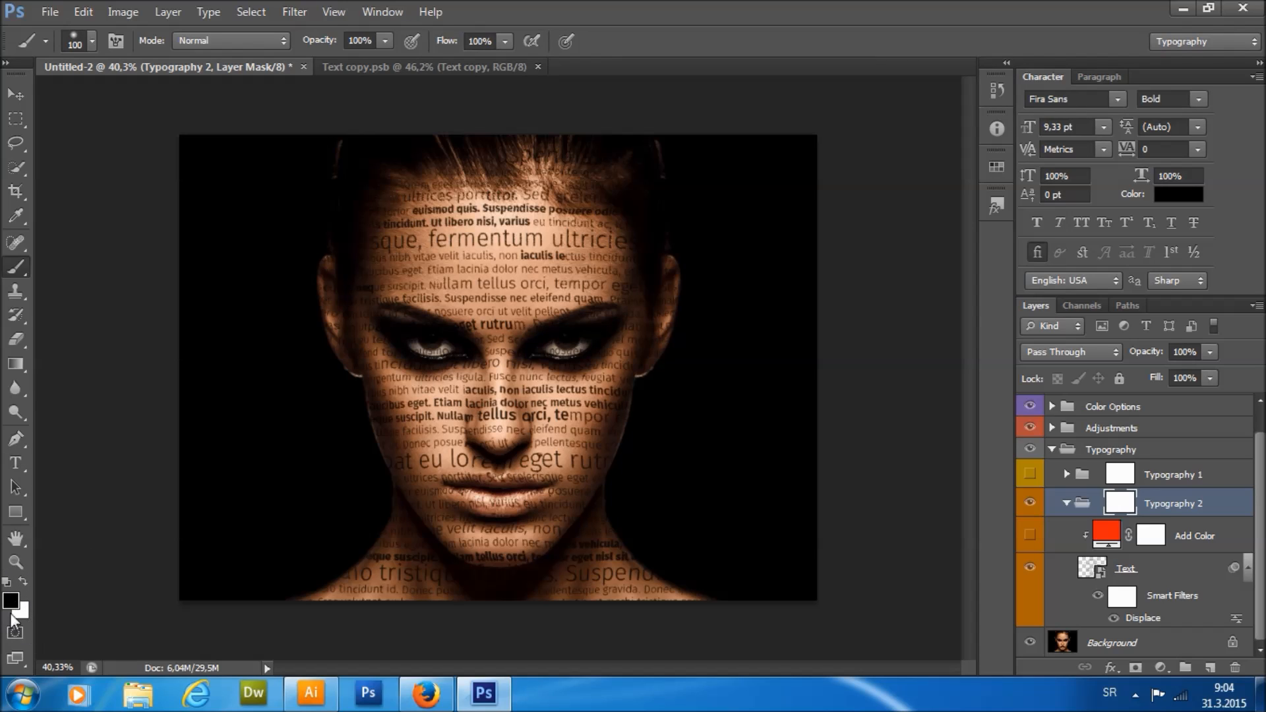
pyautogui.moveTo(519, 169)
pyautogui.mouseDown()
pyautogui.moveTo(567, 150)
pyautogui.moveTo(425, 152)
pyautogui.moveTo(428, 165)
pyautogui.moveTo(370, 188)
pyautogui.mouseUp()
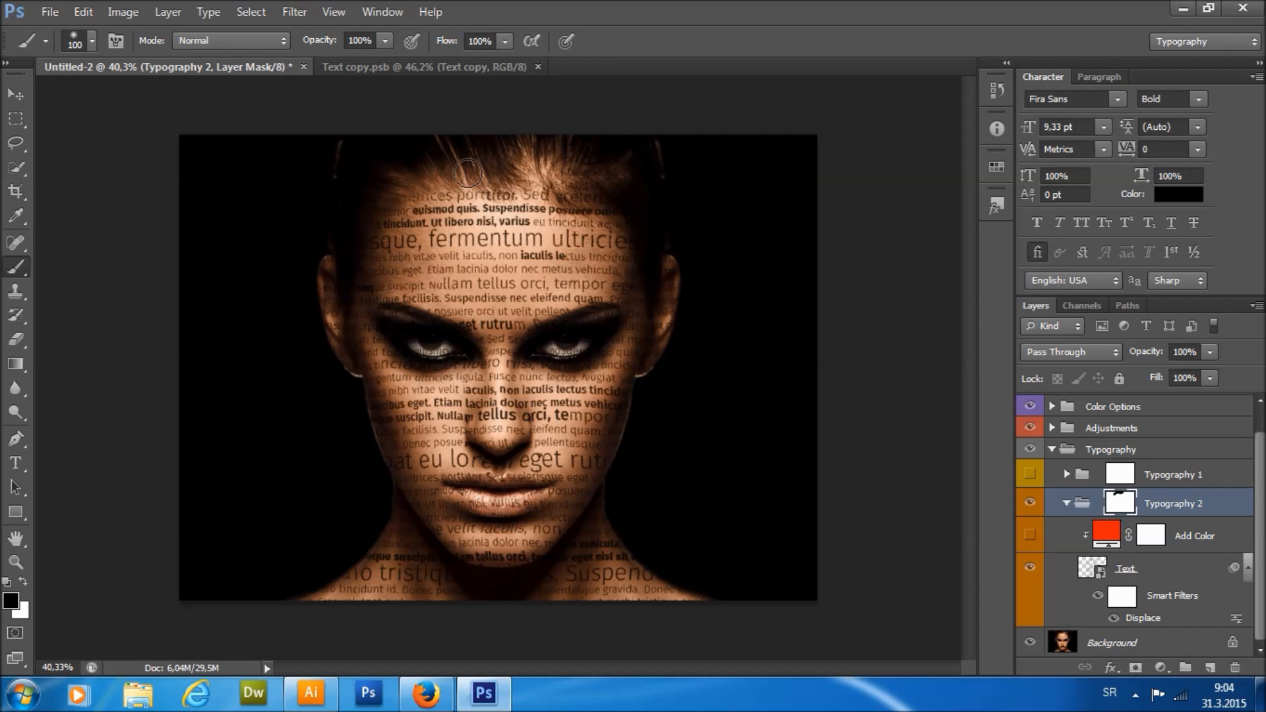
pyautogui.rightClick(599, 195)
pyautogui.moveTo(510, 160)
pyautogui.mouseDown()
pyautogui.moveTo(566, 168)
pyautogui.moveTo(614, 196)
pyautogui.moveTo(648, 248)
pyautogui.mouseUp()
# Hide the Typography 2 group and switch to the Tagxedo website in Firefox.
pyautogui.click(1031, 504)
pyautogui.click(426, 694)
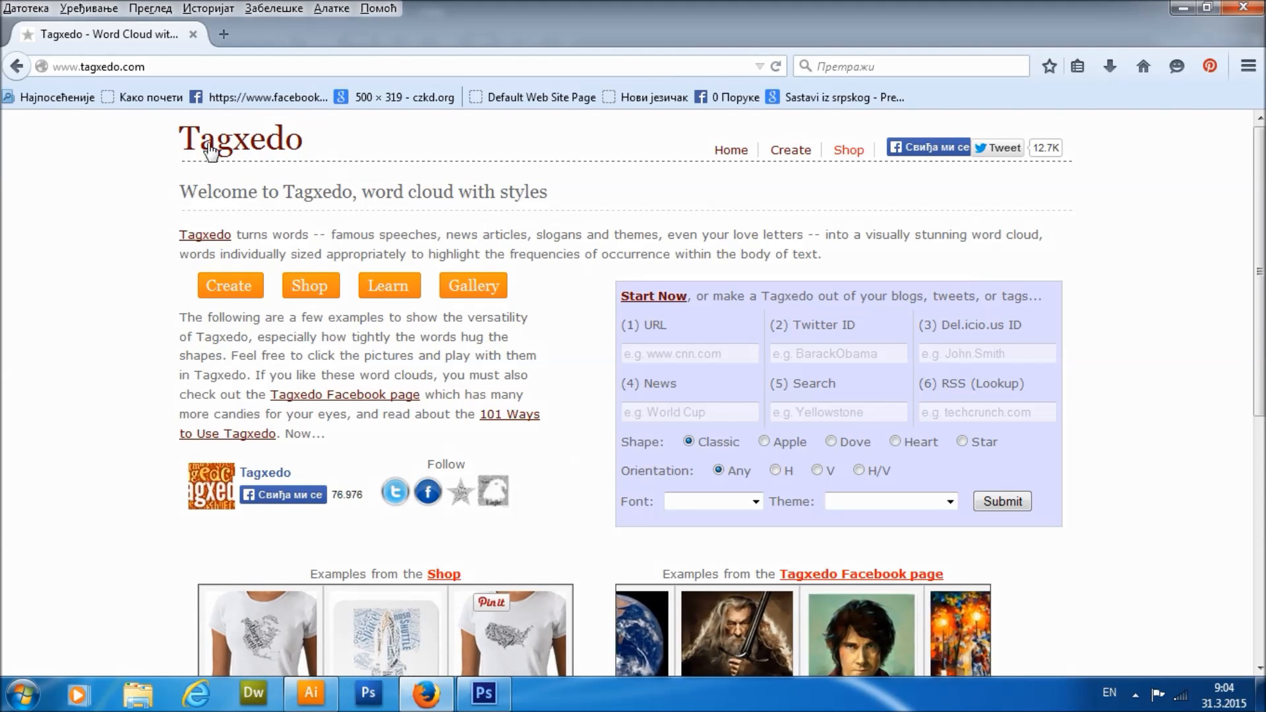
# Submit the search term "graphic" on the Tagxedo home page to generate a word cloud in the Classic shape.
pyautogui.moveTo(317, 153); pyautogui.dragTo(141, 171)
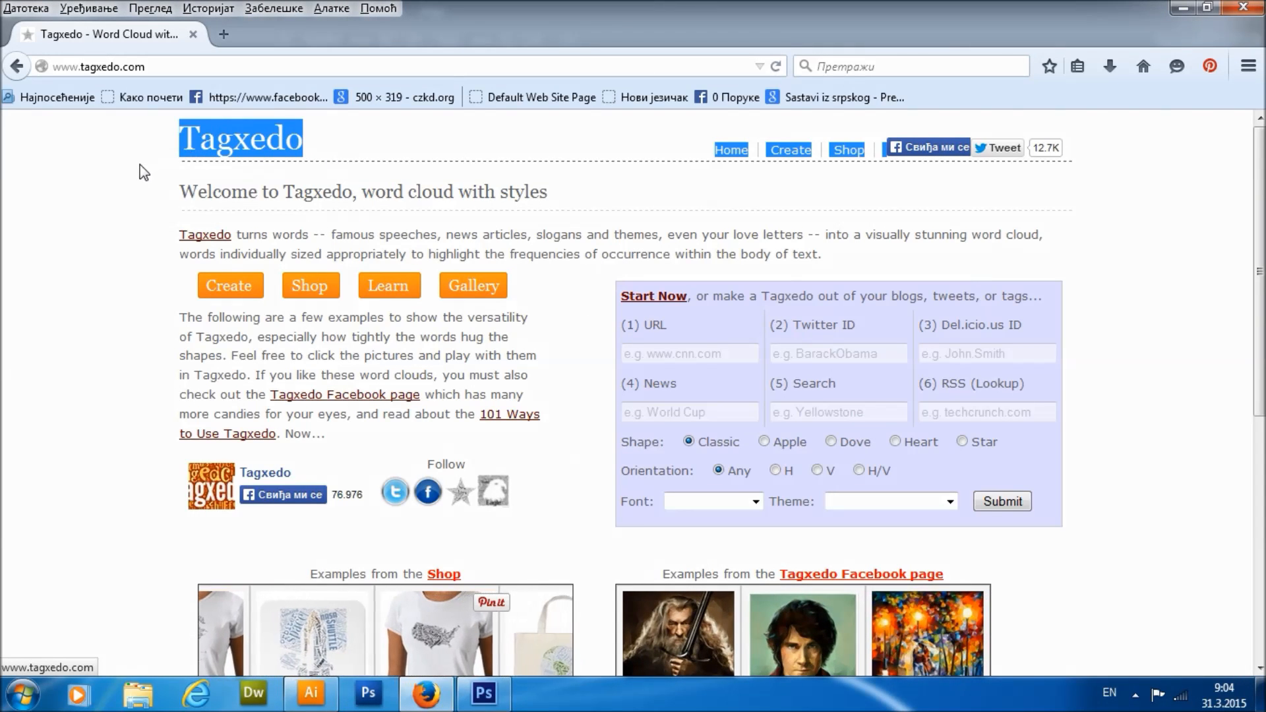
pyautogui.click(141, 172)
pyautogui.click(823, 413)
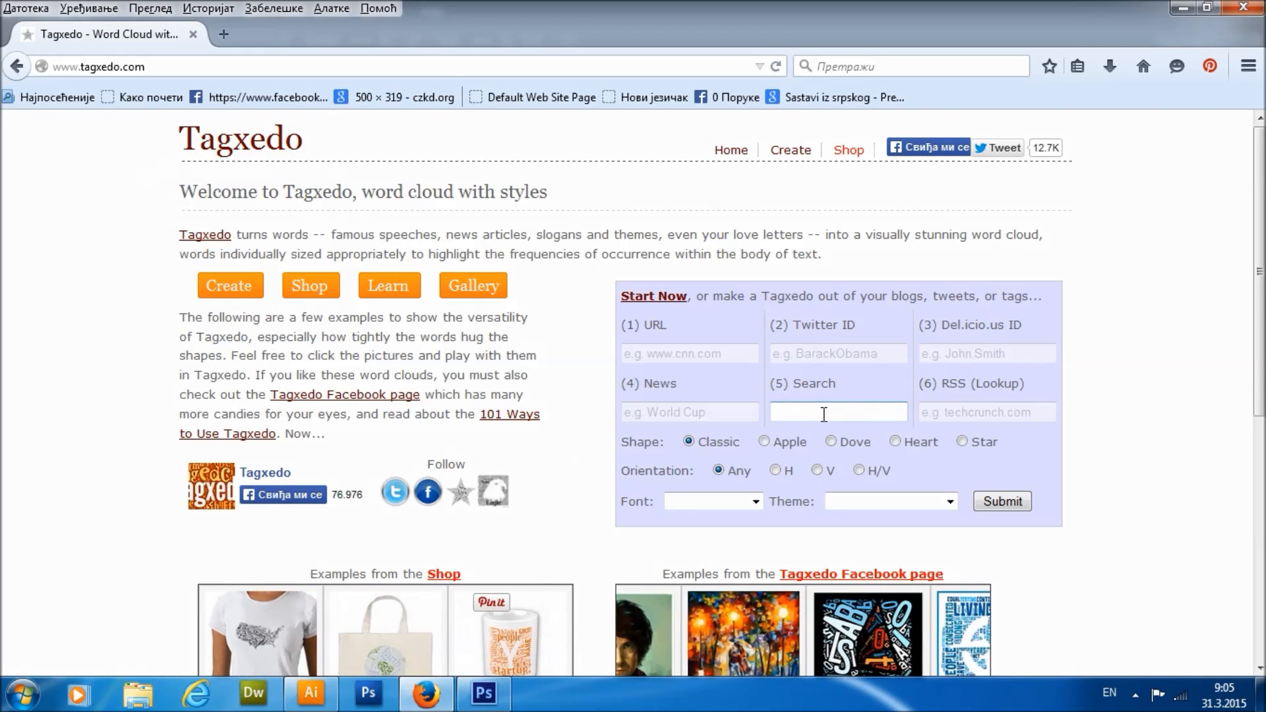
pyautogui.write('graphic')
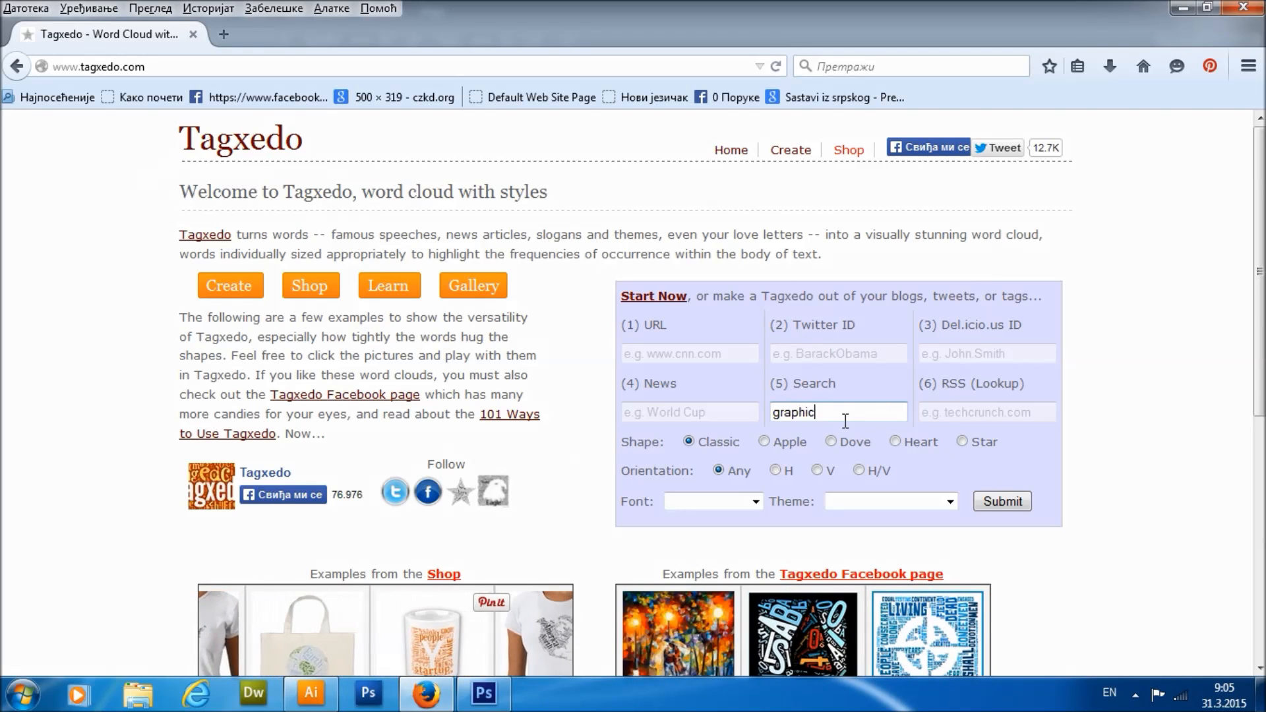
pyautogui.click(1003, 502)
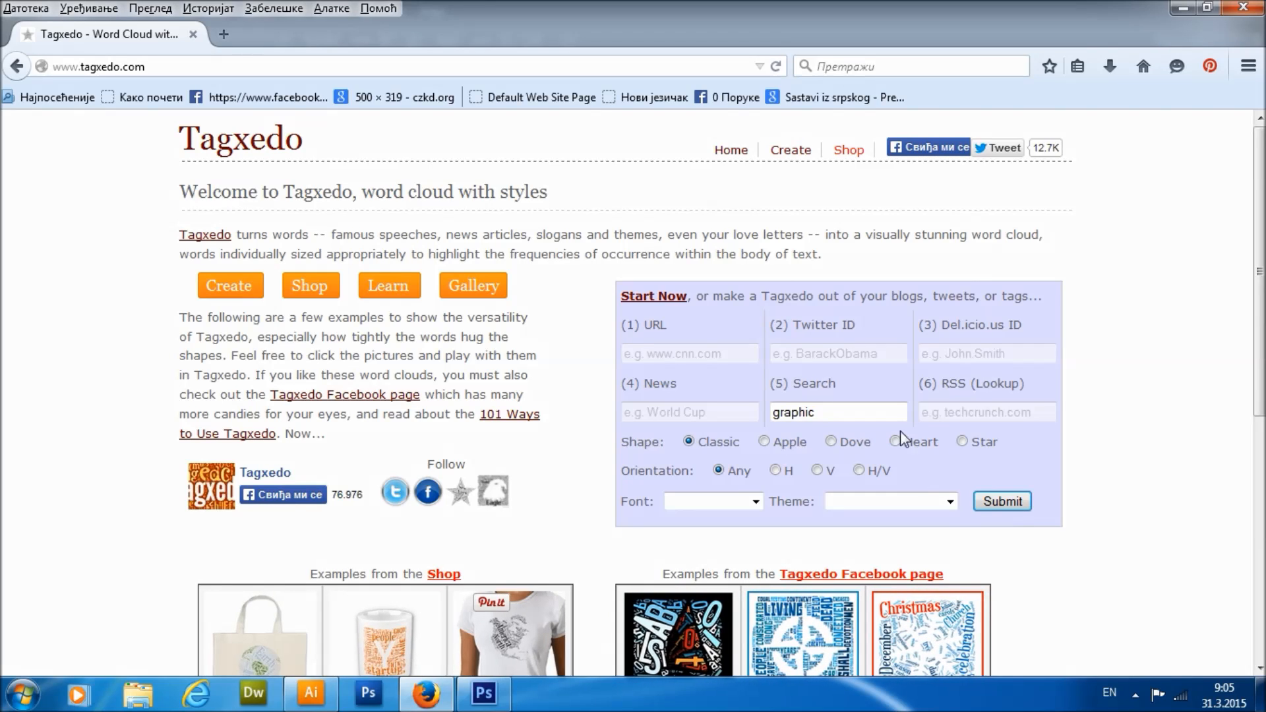
pyautogui.click(1012, 508)
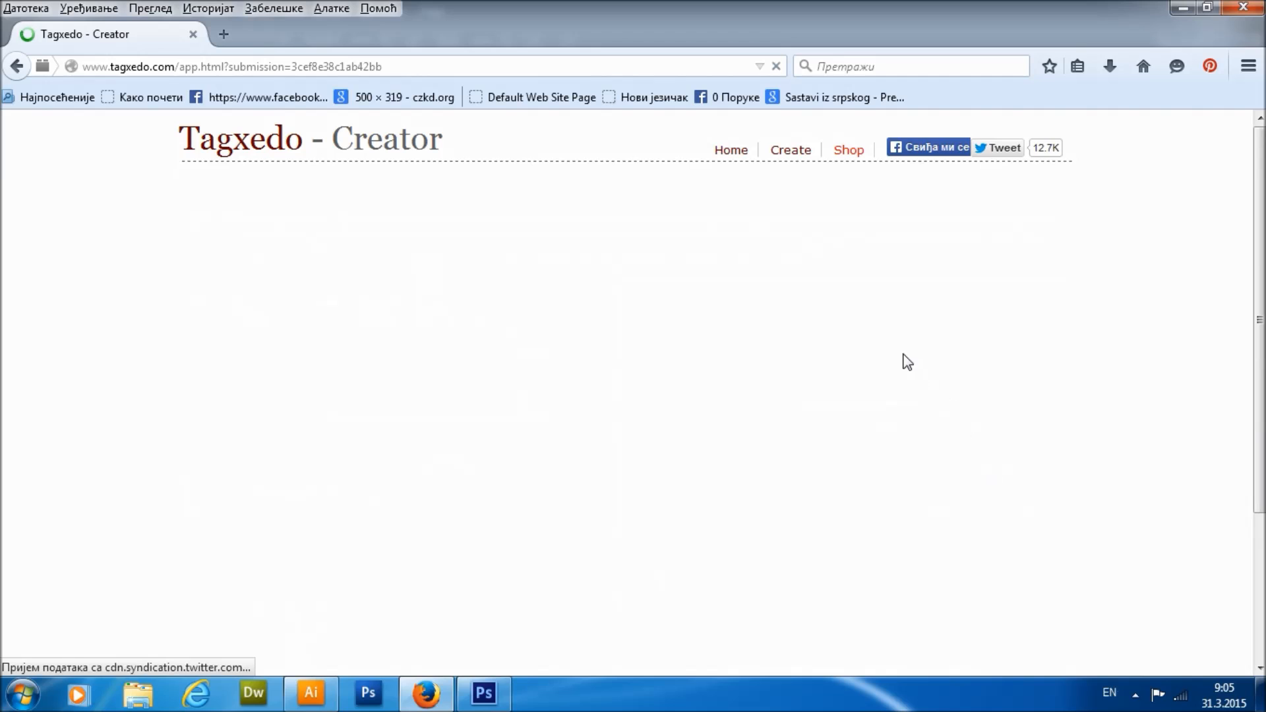
# Set the orientation of the generated word cloud to H/V (Orthogonal).
pyautogui.scroll(-3, 523, 207)
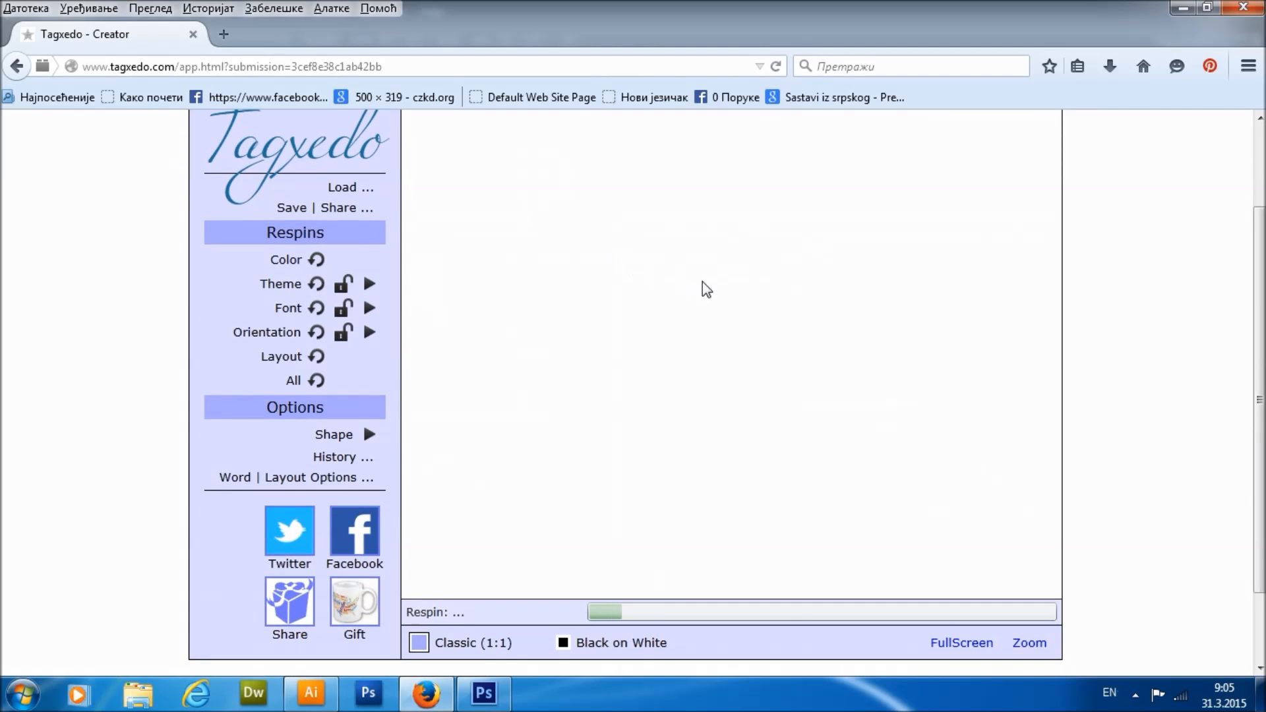
pyautogui.scroll(3, 739, 330)
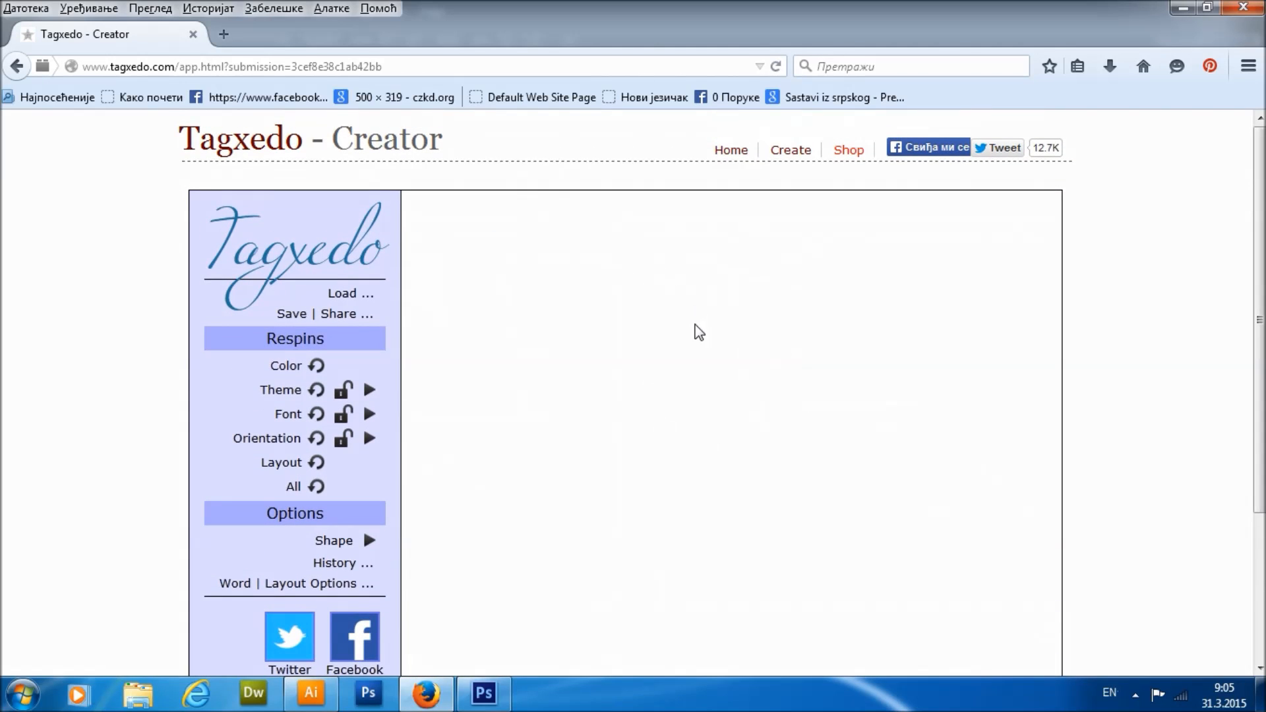
pyautogui.scroll(-3, 786, 387)
pyautogui.scroll(2, 770, 363)
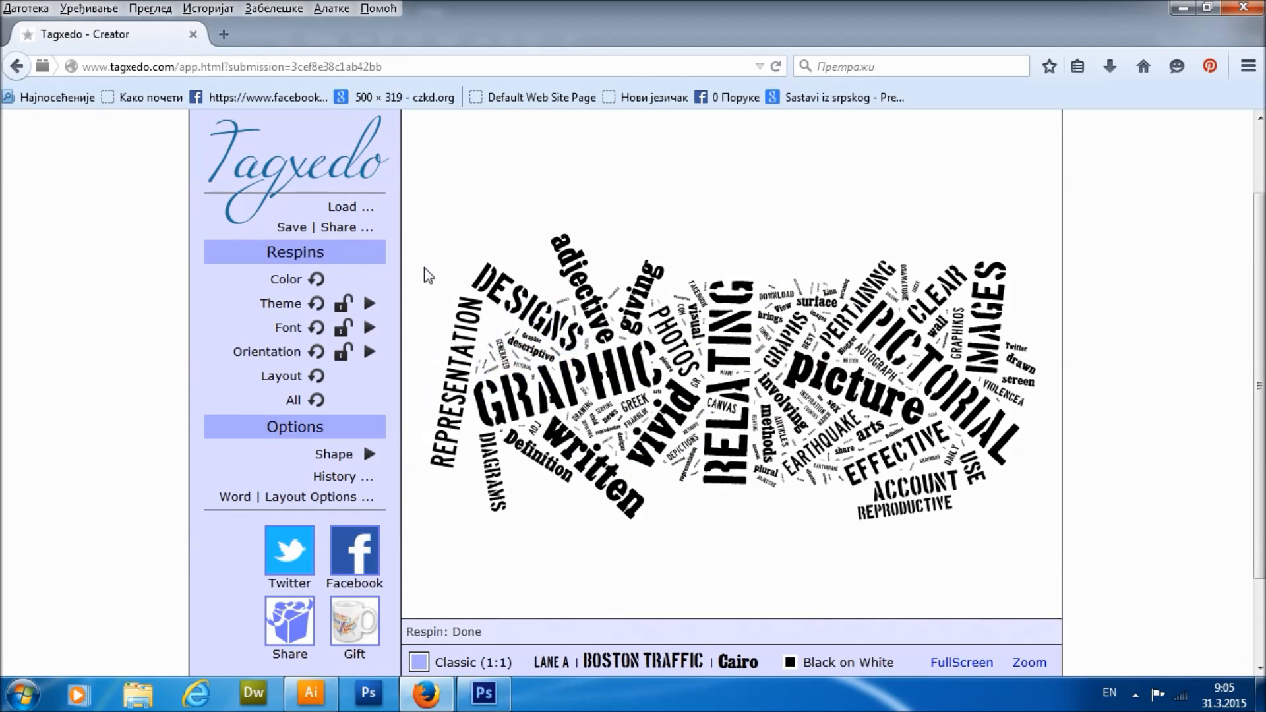
pyautogui.click(369, 352)
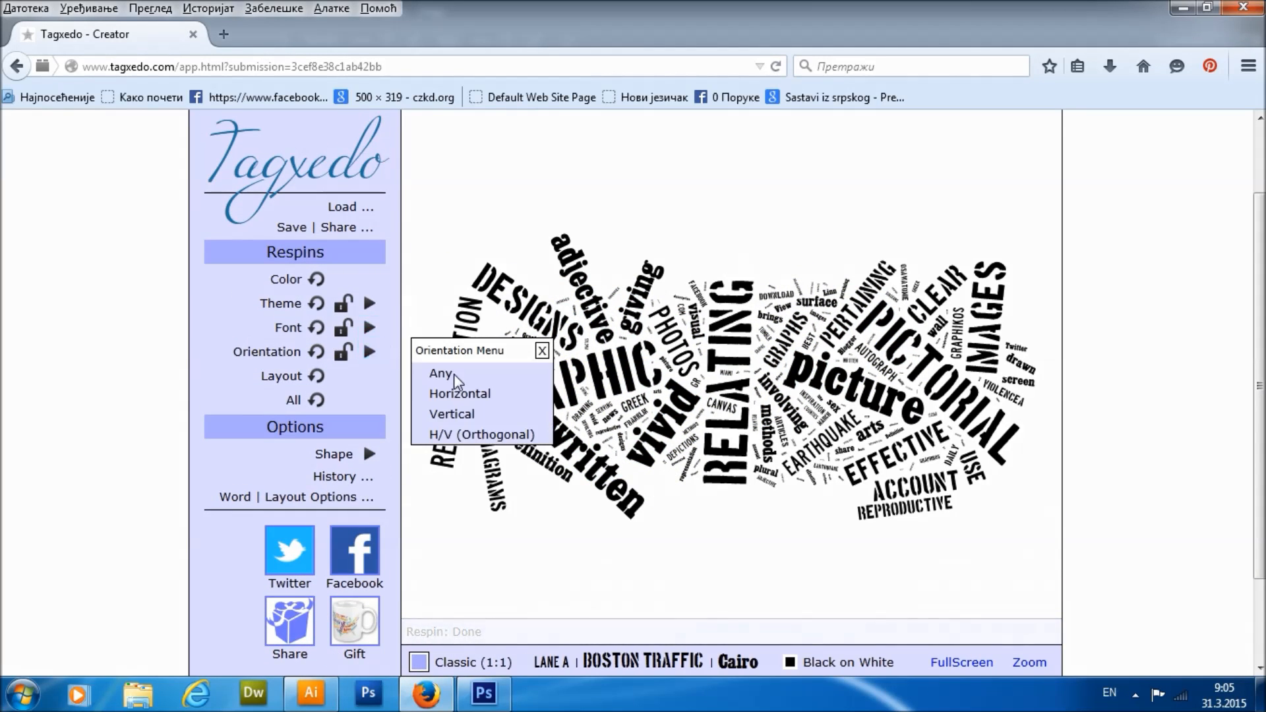
pyautogui.click(490, 434)
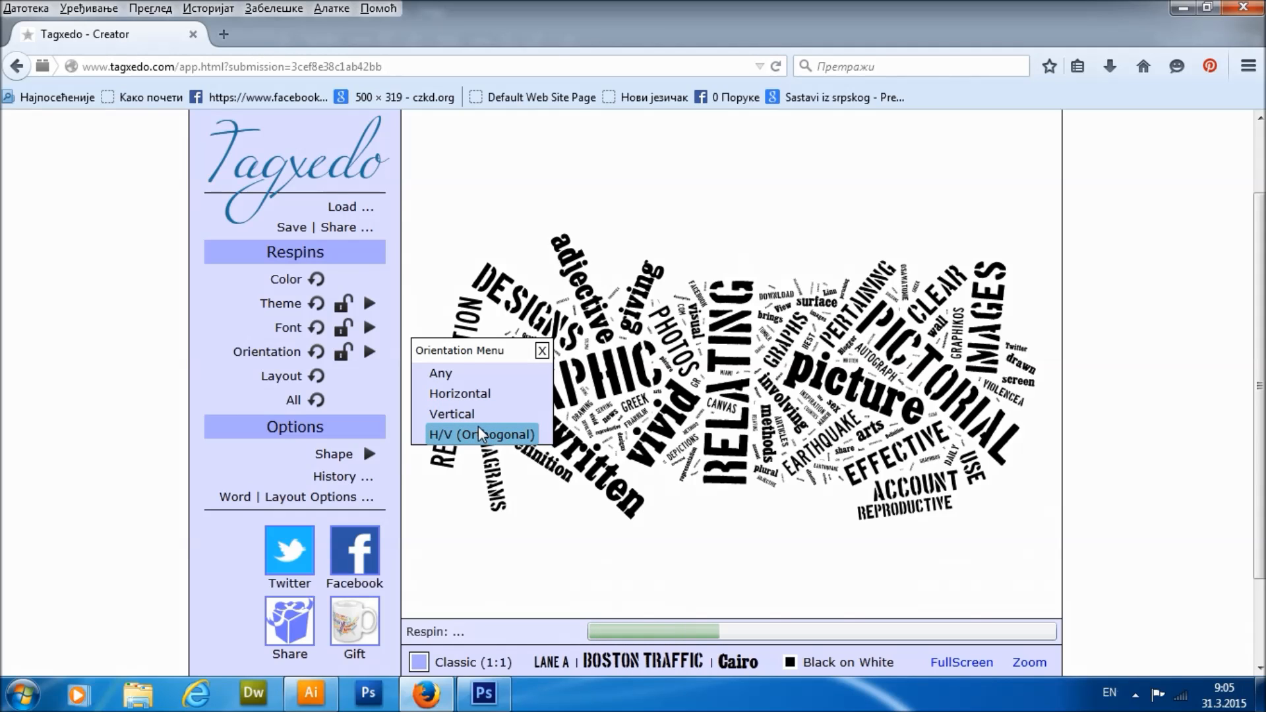
# Change the word cloud's font to LANE A.
pyautogui.click(370, 328)
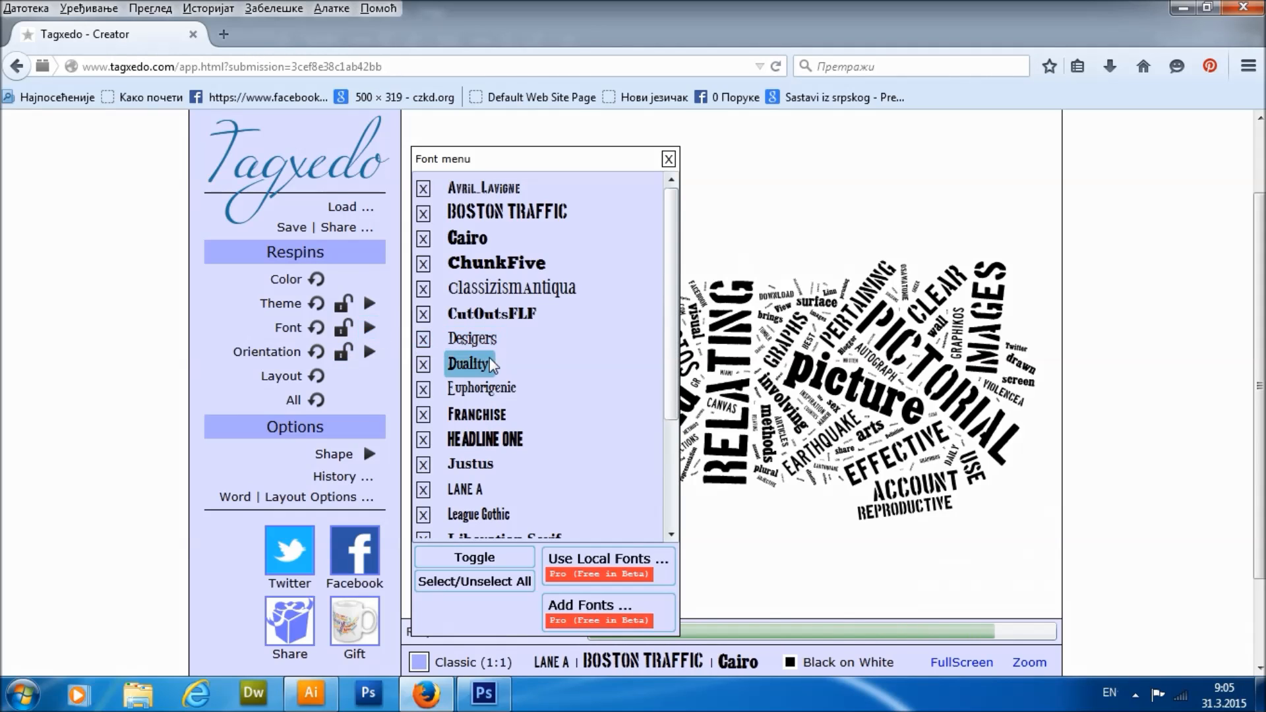
pyautogui.scroll(2, 553, 324)
pyautogui.scroll(-4, 552, 323)
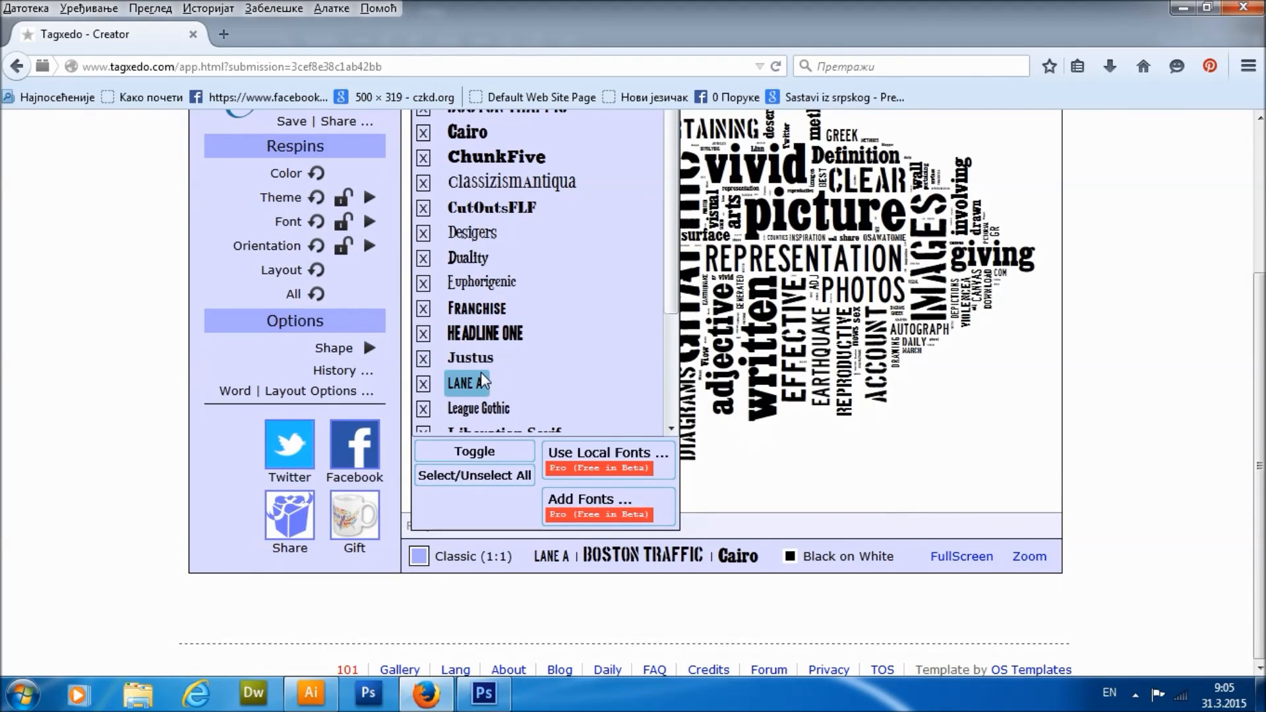
pyautogui.click(478, 378)
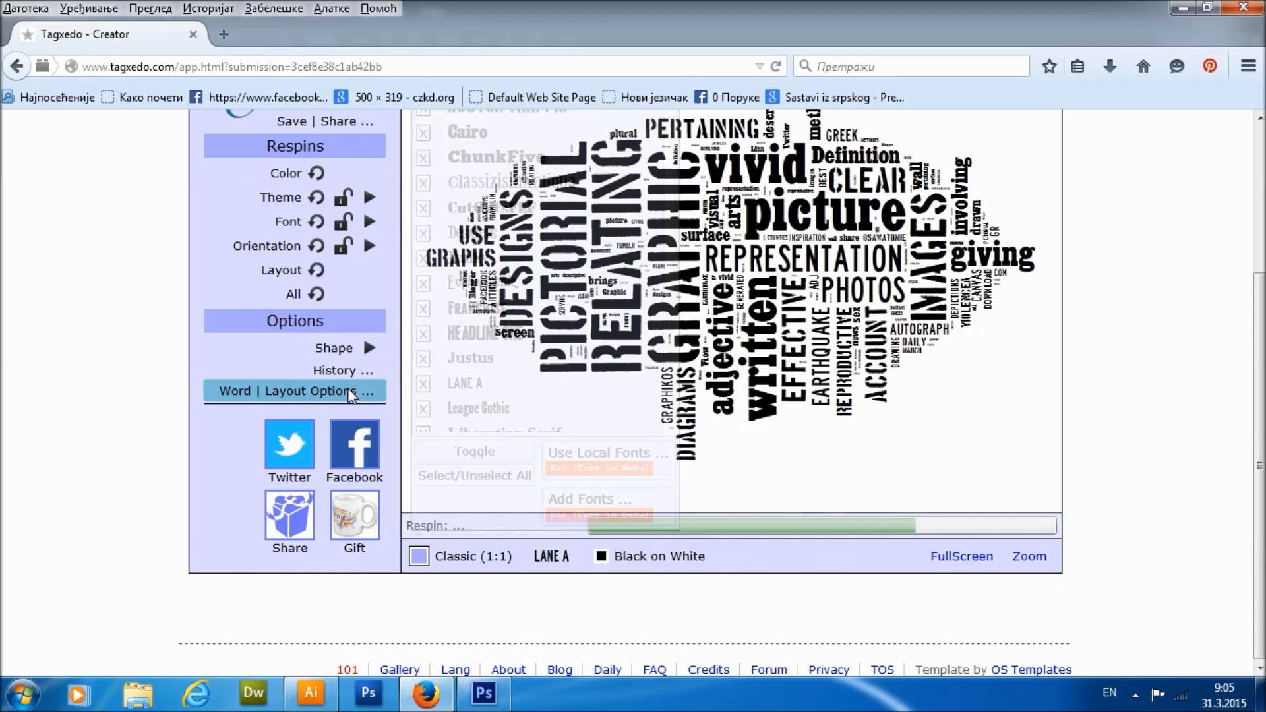
pyautogui.scroll(3, 363, 357)
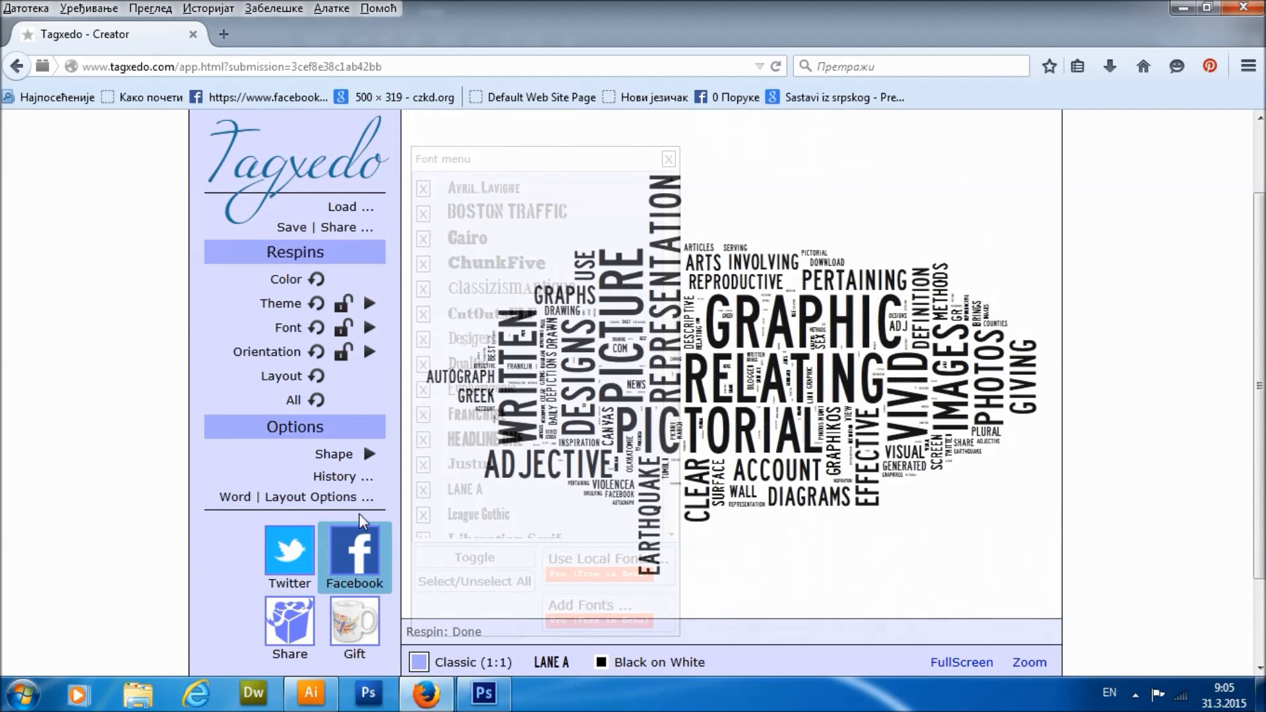
# Increase the maximum word count in the word cloud's layout options and accept the change.
pyautogui.click(350, 497)
pyautogui.scroll(2, 173, 277)
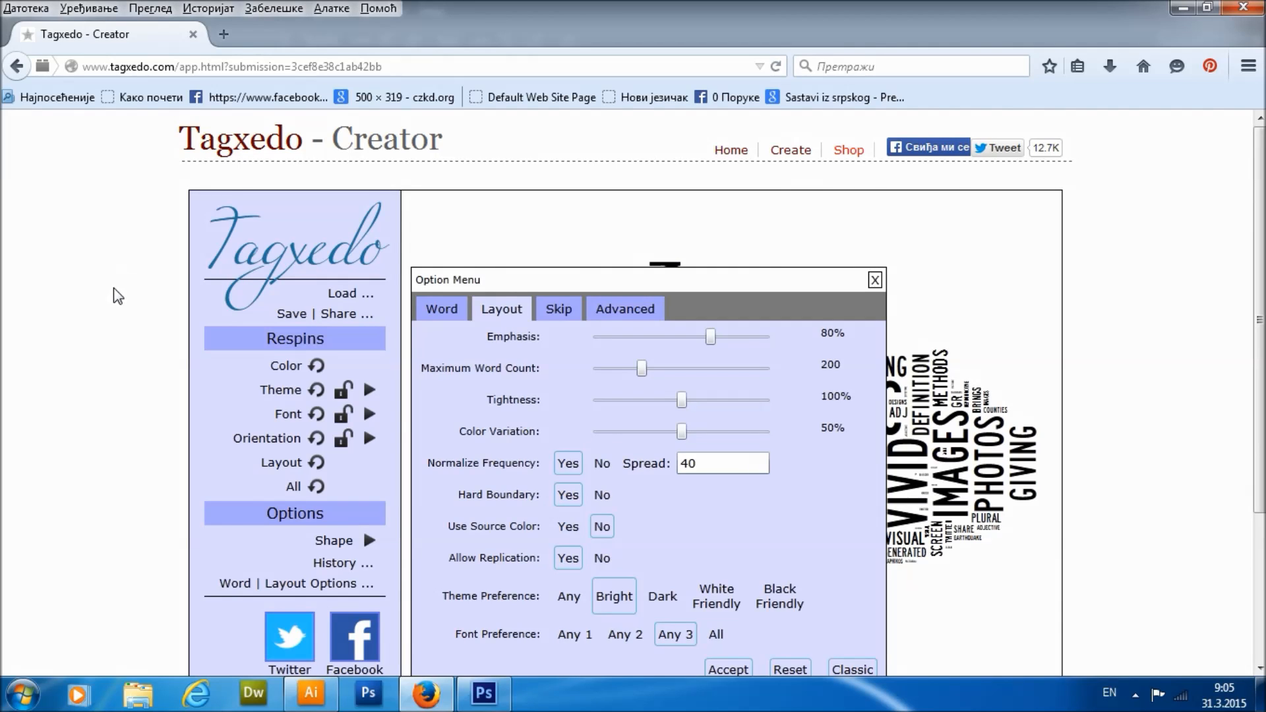
pyautogui.scroll(-3, 114, 295)
pyautogui.click(316, 308)
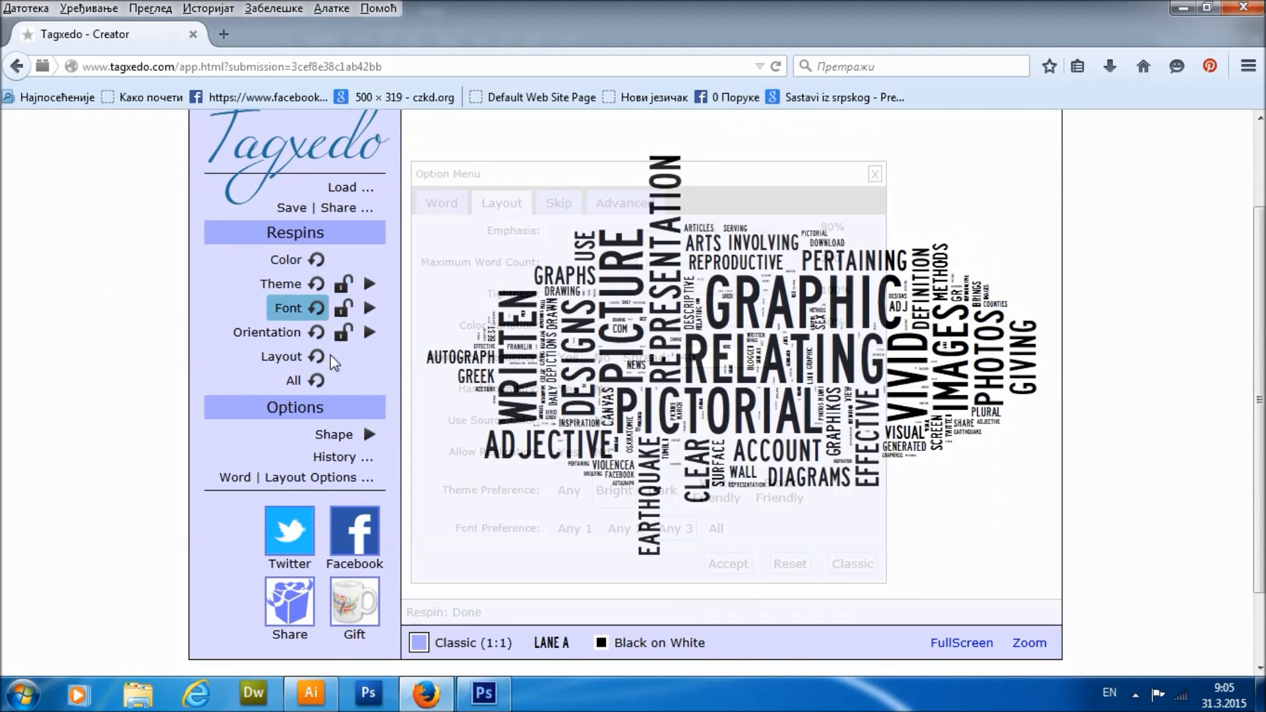
pyautogui.click(336, 477)
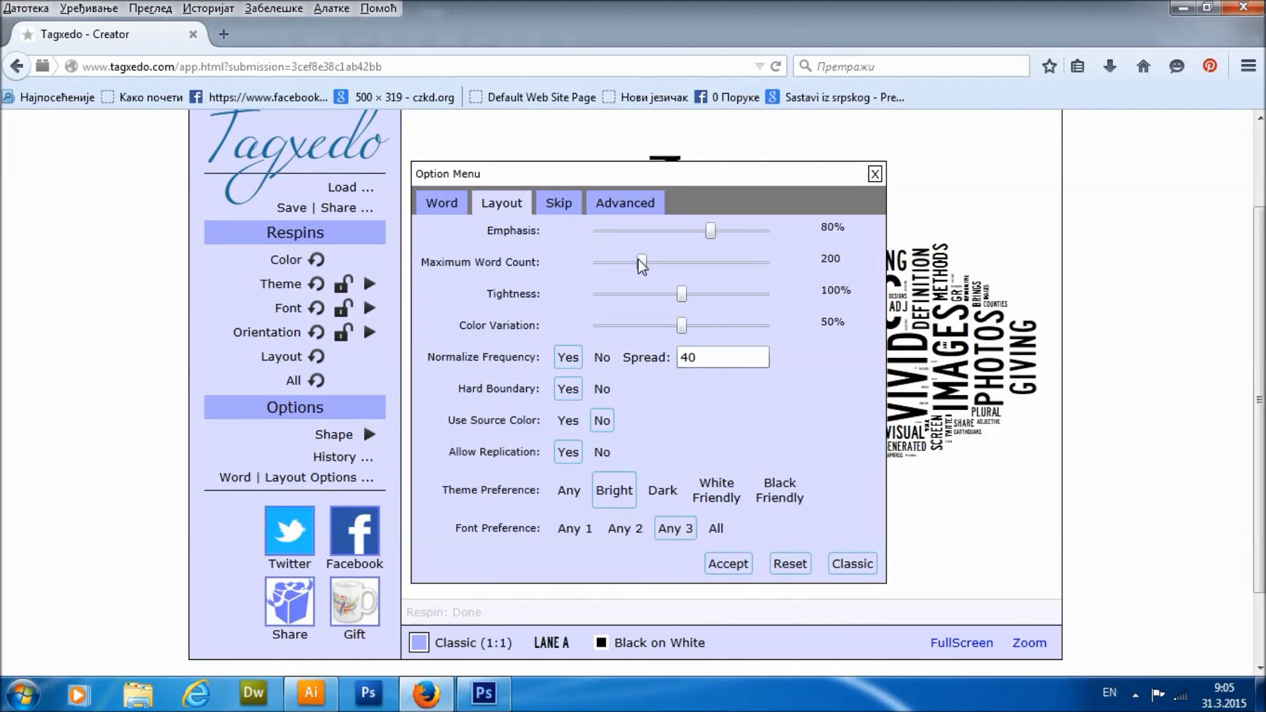
pyautogui.moveTo(641, 264); pyautogui.dragTo(700, 264)
pyautogui.click(727, 563)
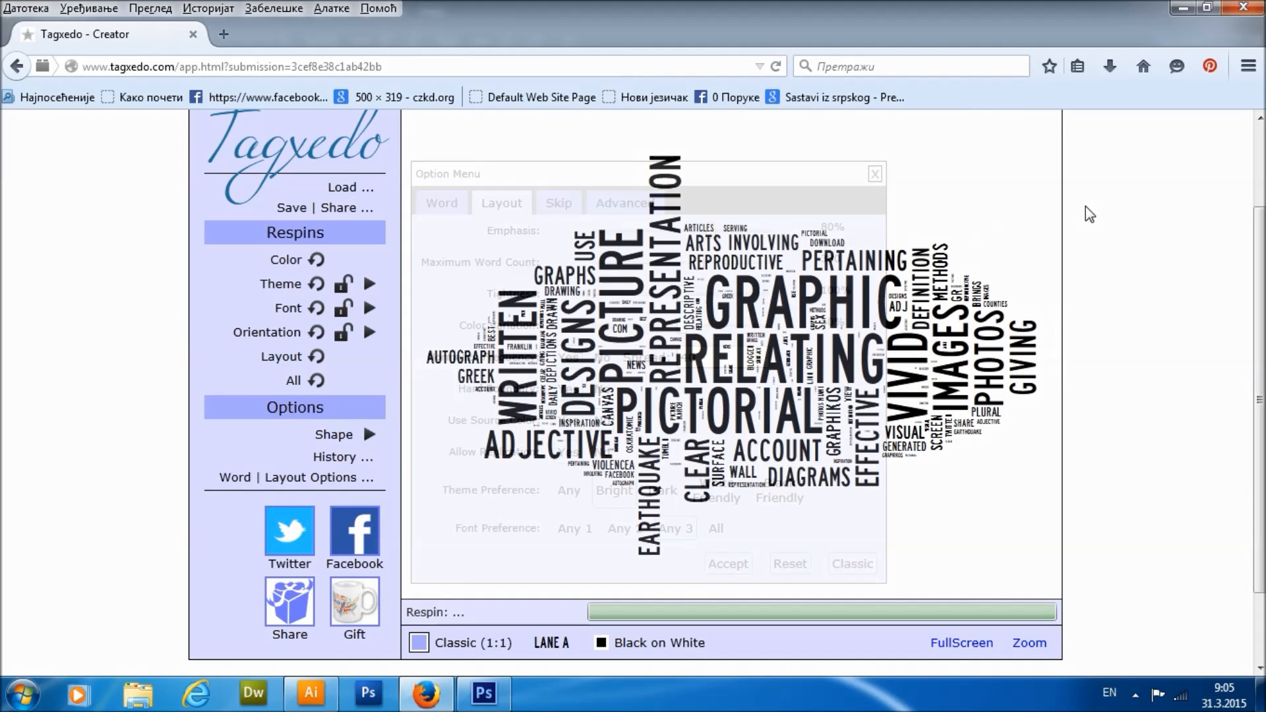
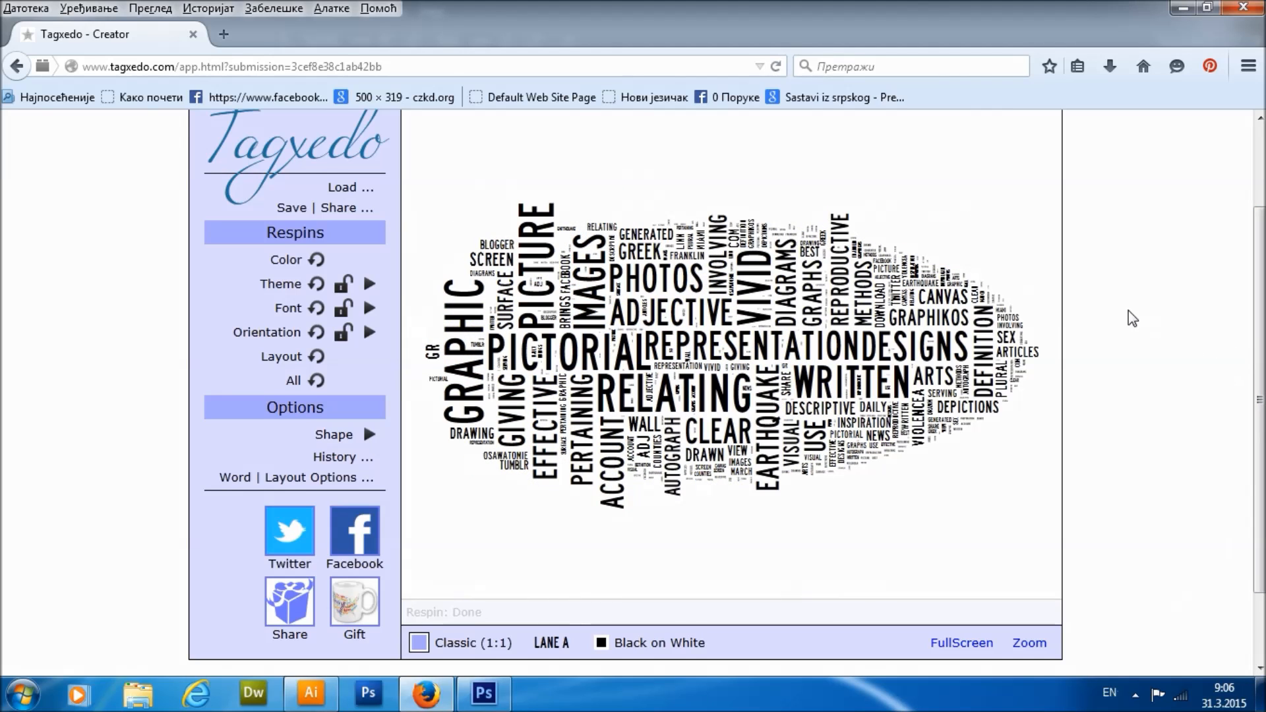
# Save the word cloud to the Desktop as a 16MP PNG image named "type".
pyautogui.scroll(3, 1121, 317)
pyautogui.click(283, 314)
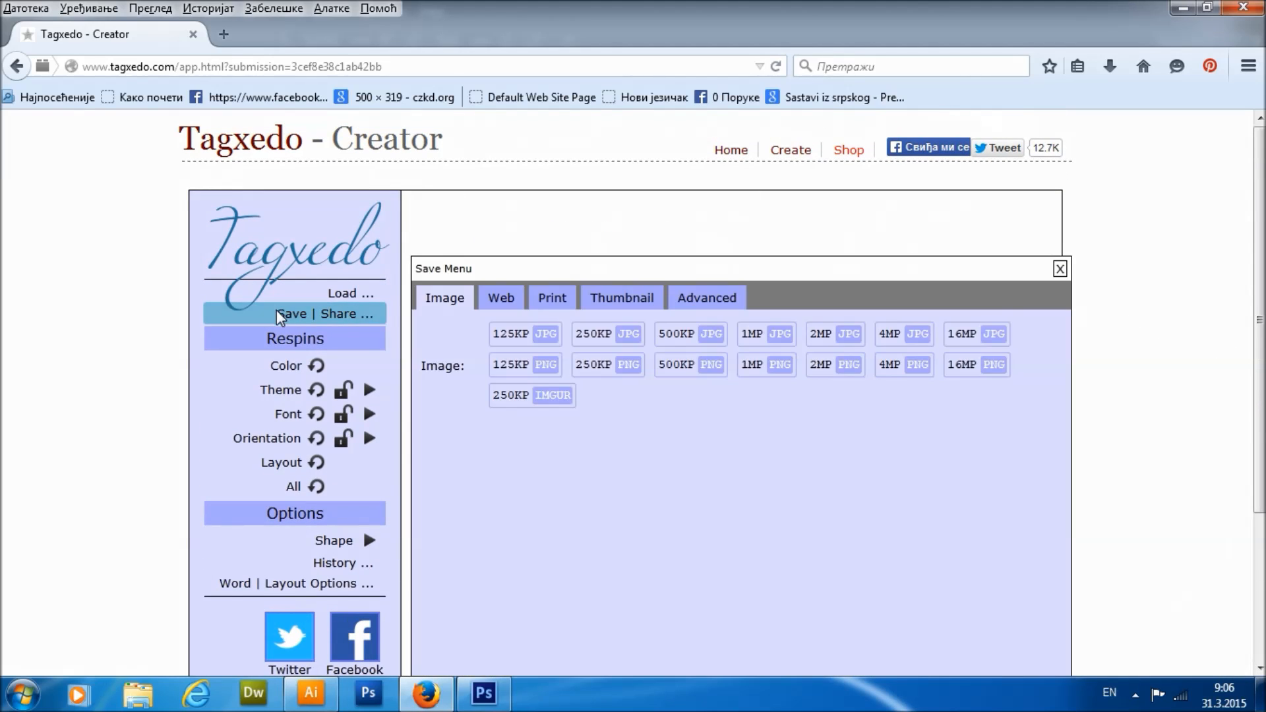
pyautogui.click(968, 370)
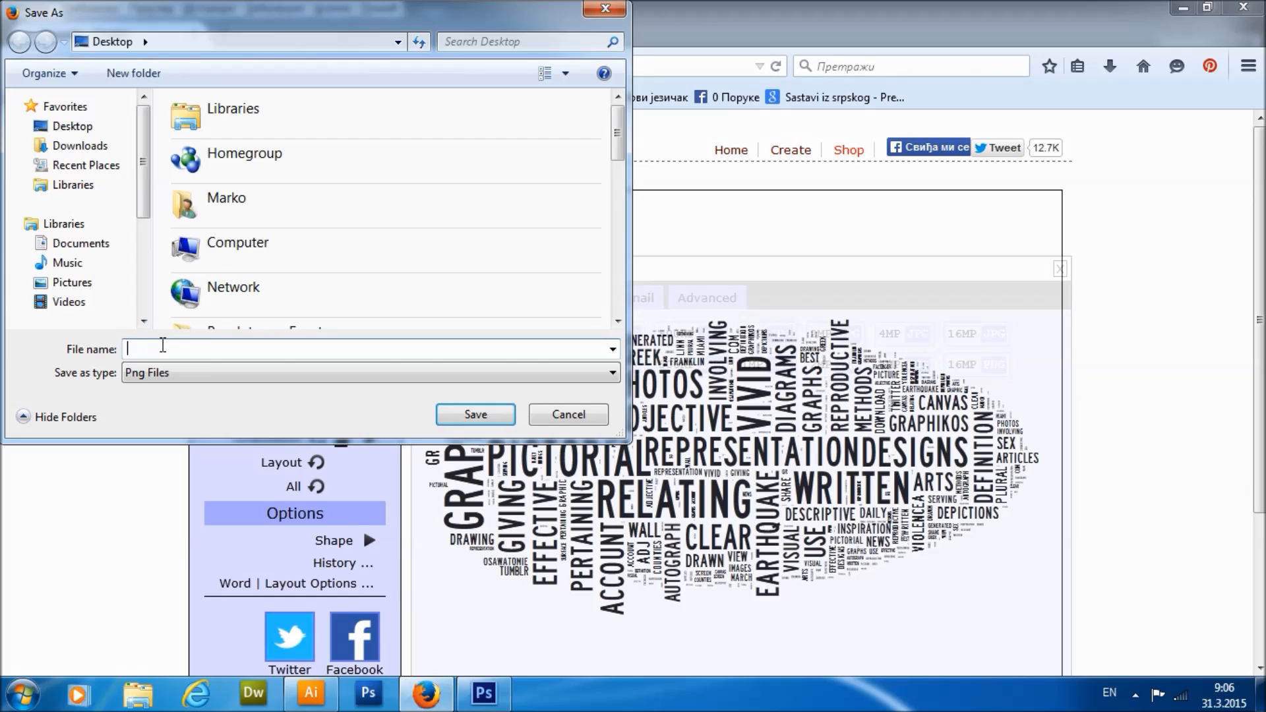
pyautogui.write('type')
pyautogui.click(455, 415)
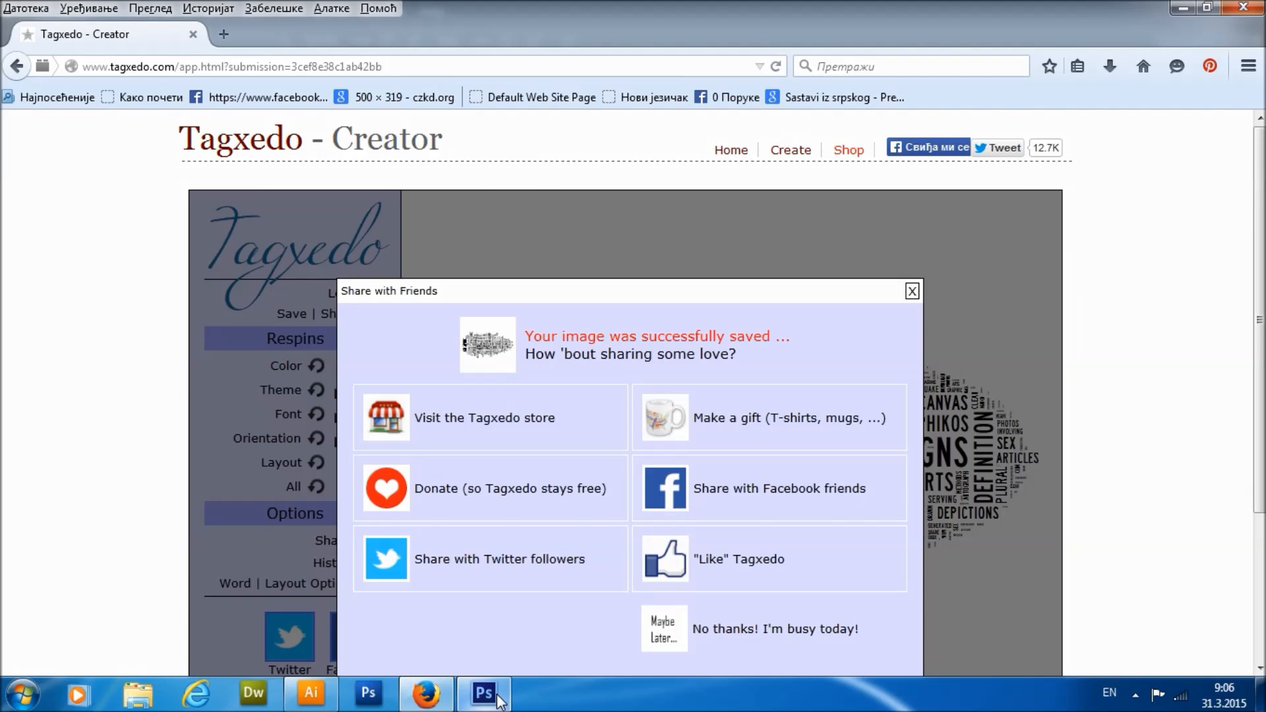
# Switch to Photoshop, bring up the Text copy.psb document and open type.png from the Desktop.
pyautogui.click(485, 694)
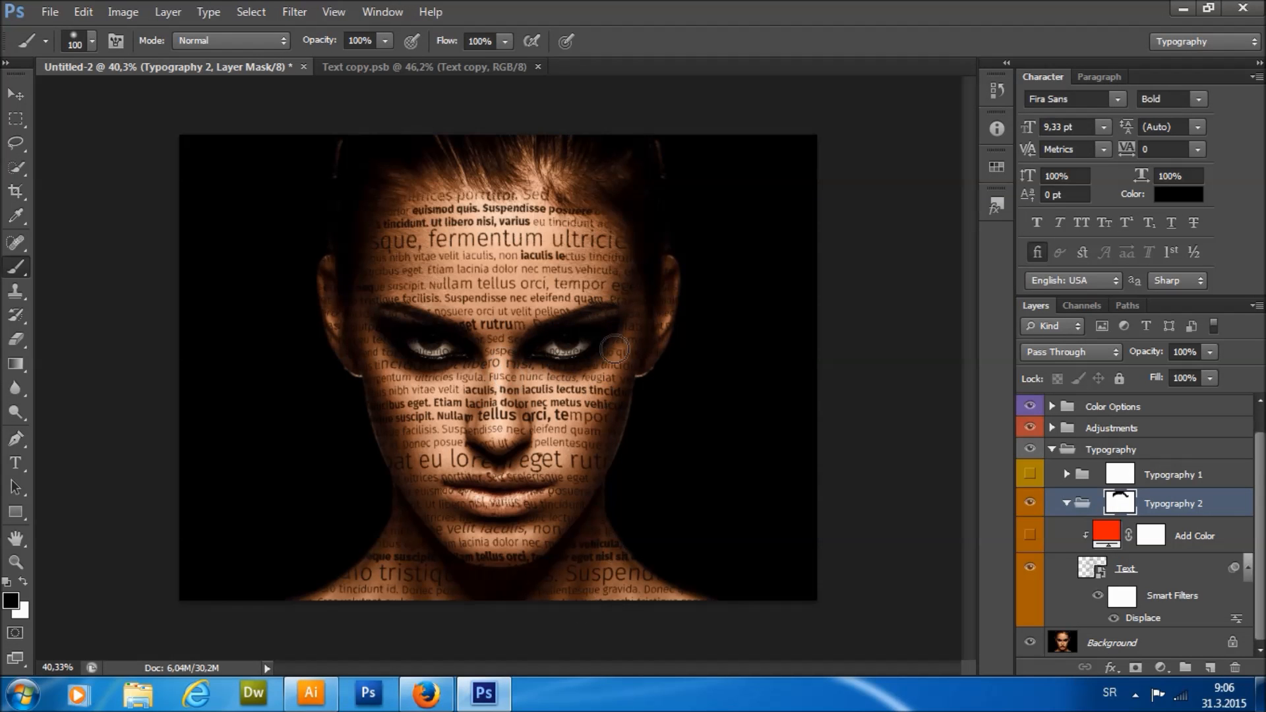
pyautogui.click(1121, 571)
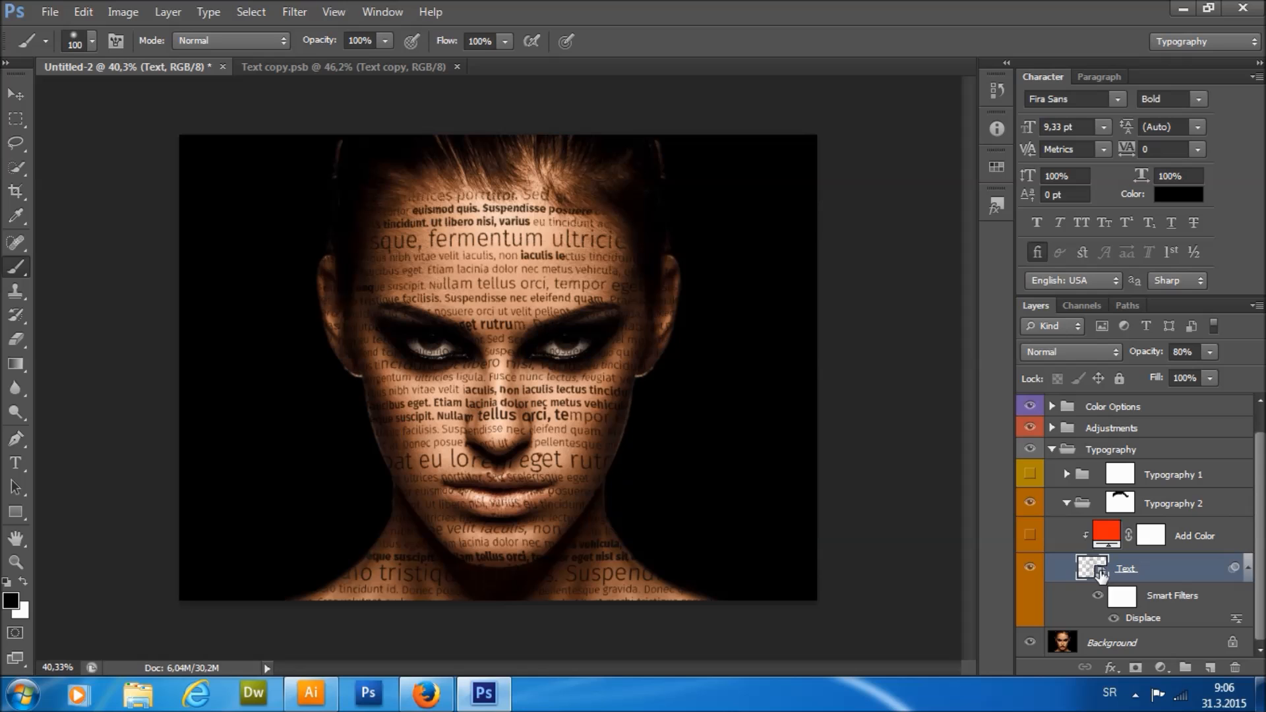
pyautogui.click(305, 66)
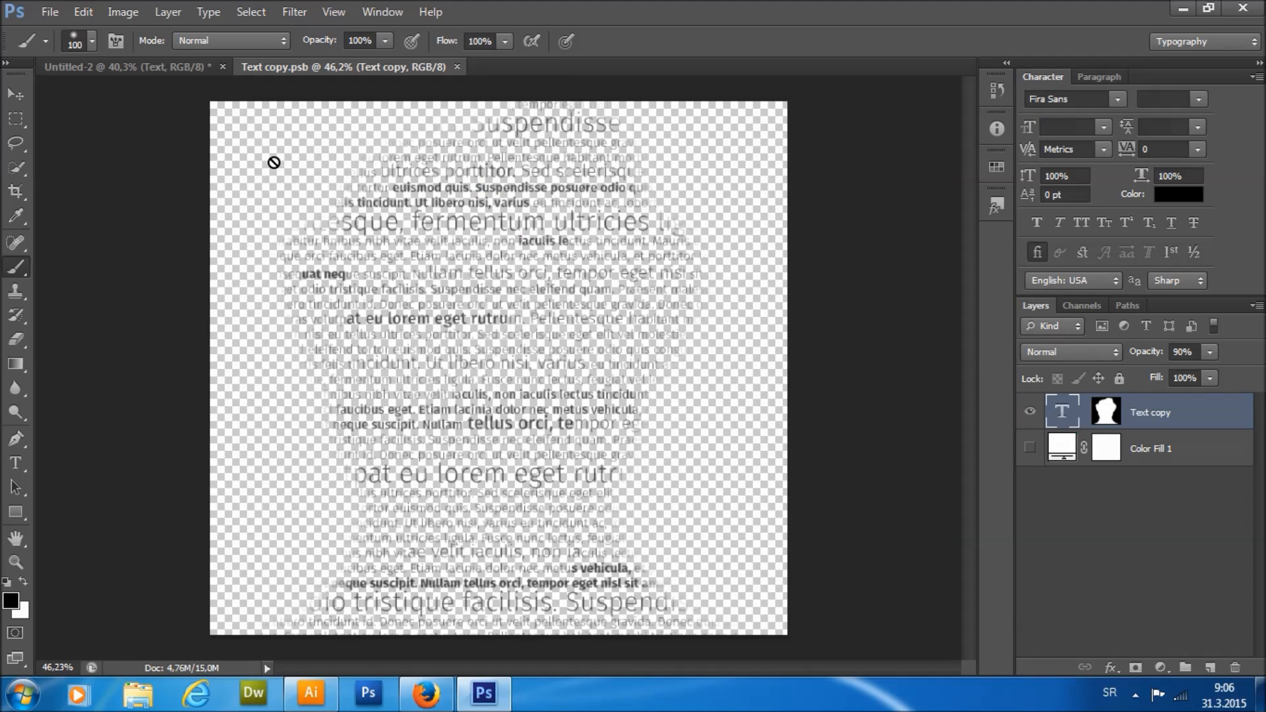
pyautogui.click(53, 13)
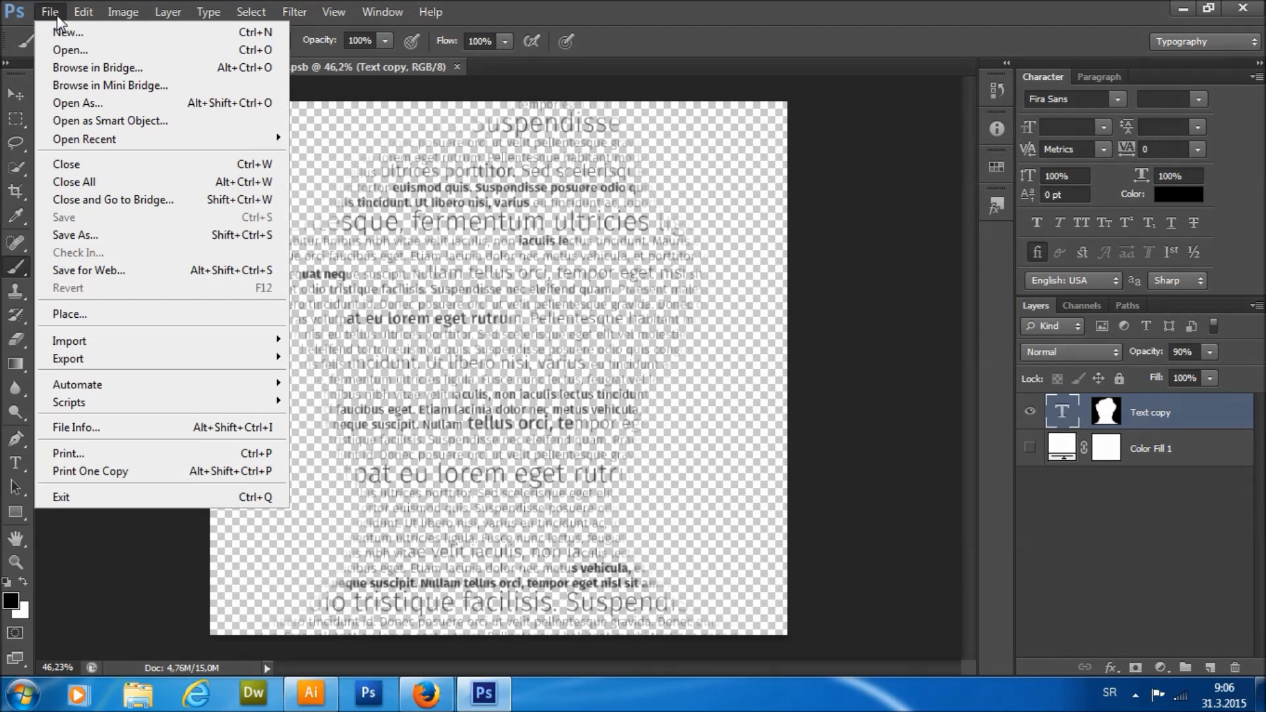
pyautogui.click(59, 49)
pyautogui.scroll(-10, 599, 251)
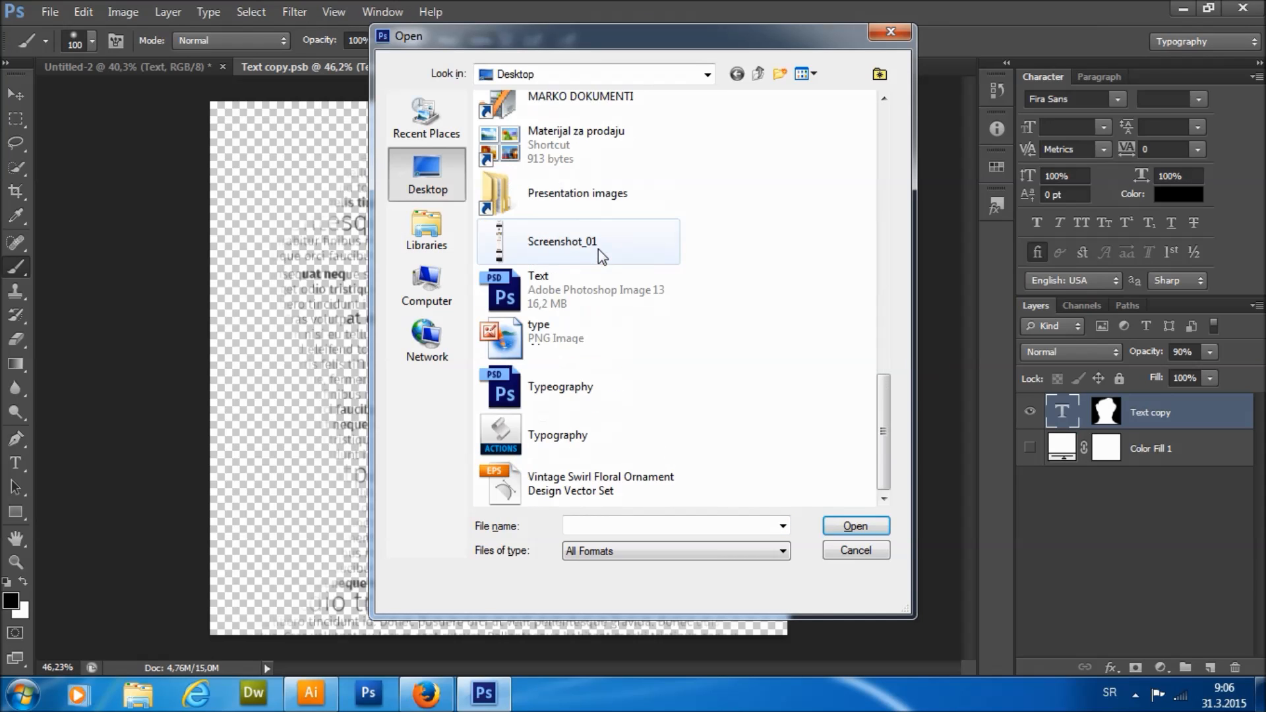
pyautogui.doubleClick(567, 343)
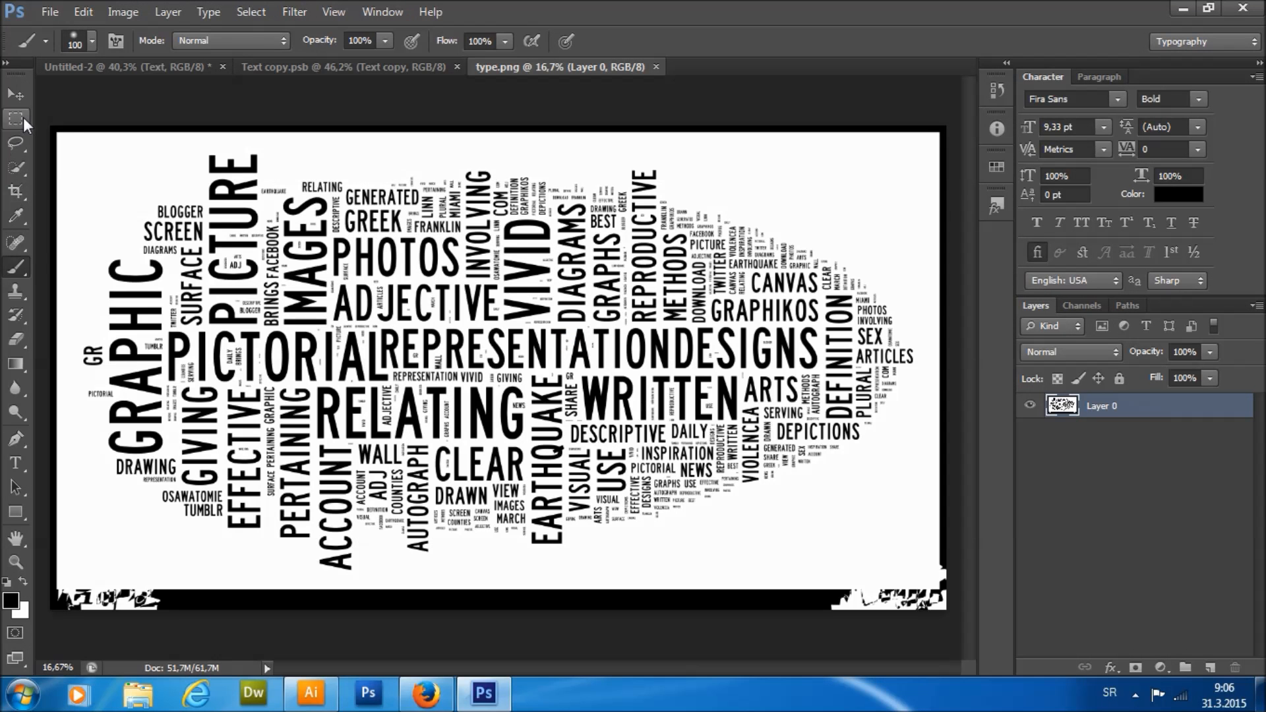
# Select the word cloud area with the Rectangular Marquee, invert the selection and delete the black border around it.
pyautogui.click(16, 119)
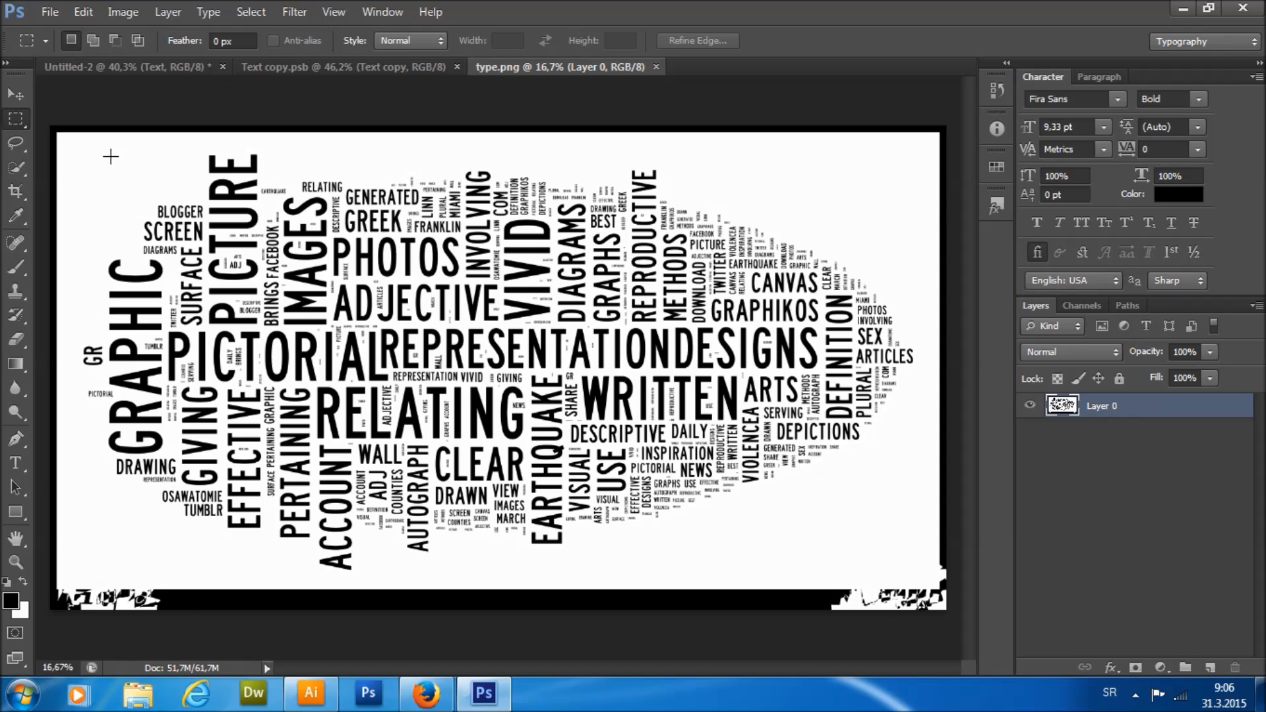
pyautogui.scroll(-1, 110, 157)
pyautogui.moveTo(137, 175); pyautogui.dragTo(852, 540)
pyautogui.rightClick(675, 319)
pyautogui.click(711, 359)
pyautogui.press('Delete')
pyautogui.hotkey('ctrl', 'd')
# Crop type.png to the remaining word cloud pixels and copy the layer into Text copy.psb.
pyautogui.keyDown('ctrl'); pyautogui.click(1062, 405); pyautogui.keyUp('ctrl')
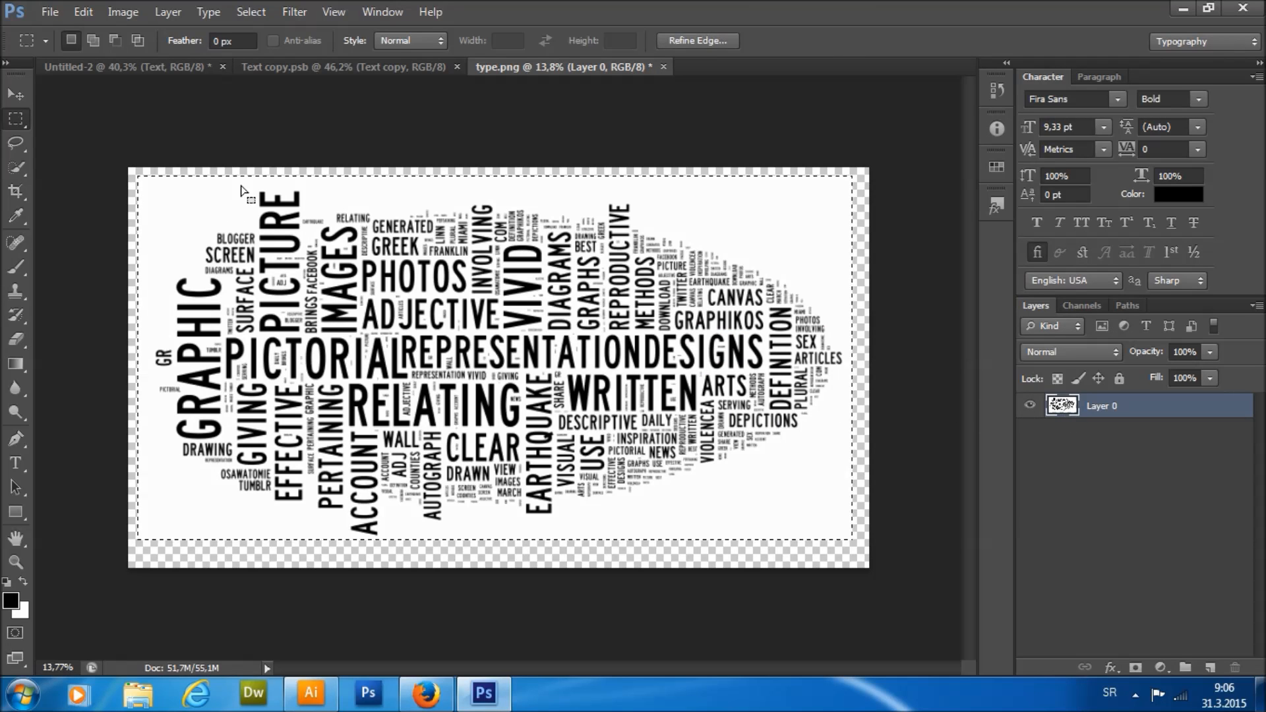
pyautogui.click(123, 12)
pyautogui.click(159, 203)
pyautogui.press('v')
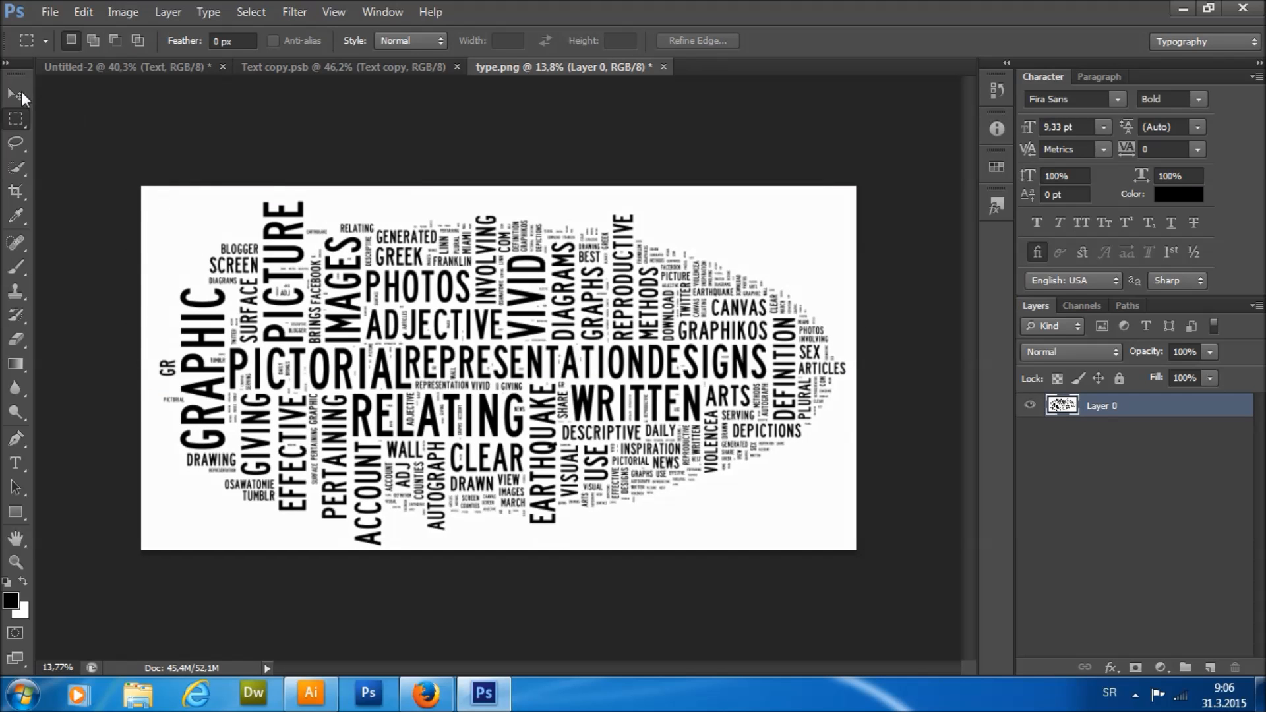
pyautogui.moveTo(429, 328); pyautogui.dragTo(548, 331)
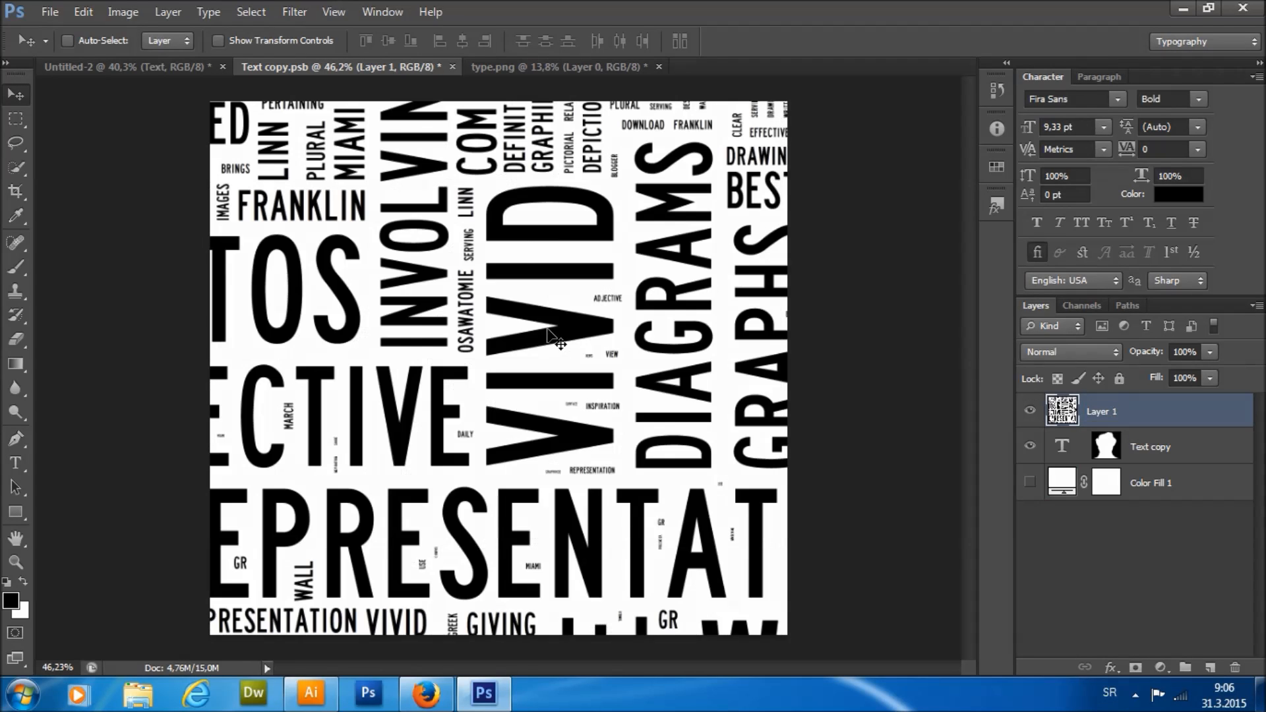
# Scale the word cloud layer in Text copy.psb to about 54% with Free Transform and position it to cover the canvas.
pyautogui.scroll(-6, 518, 284)
pyautogui.click(17, 144)
pyautogui.scroll(-5, 515, 330)
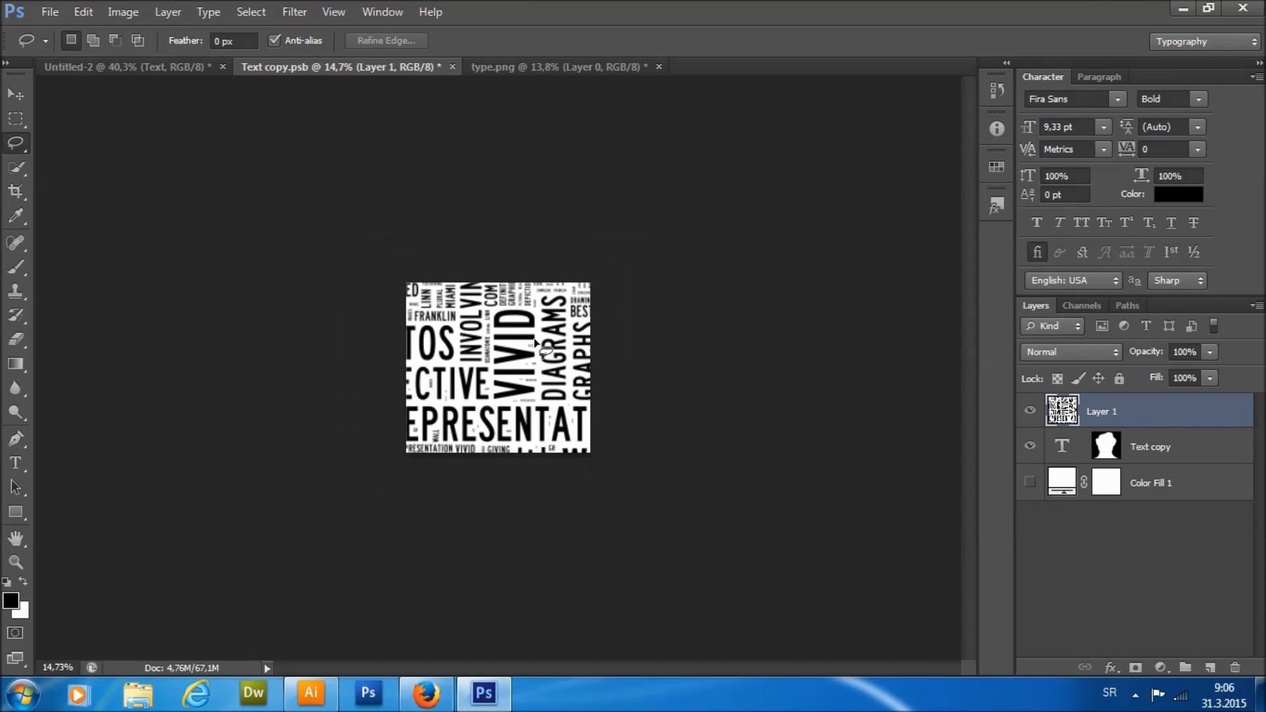
pyautogui.rightClick(534, 341)
pyautogui.click(627, 500)
pyautogui.moveTo(866, 624); pyautogui.dragTo(523, 450)
pyautogui.moveTo(427, 346); pyautogui.dragTo(591, 370)
pyautogui.scroll(3, 518, 361)
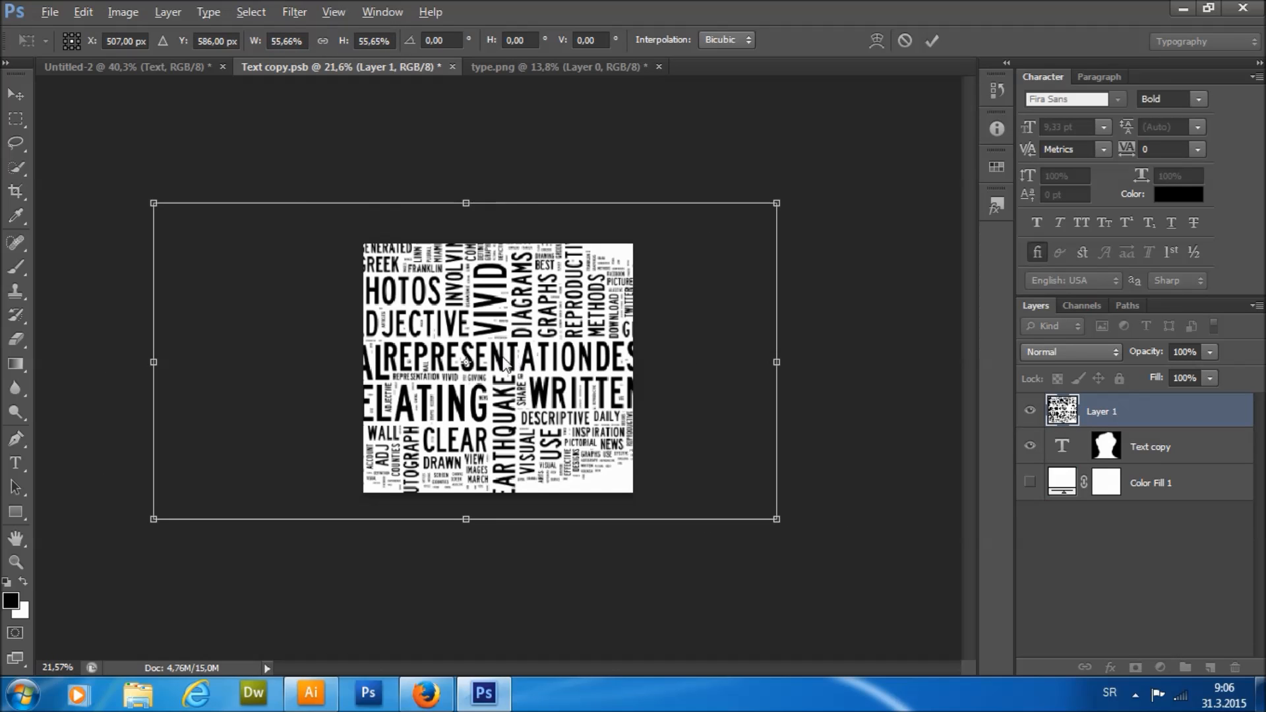
pyautogui.moveTo(506, 362); pyautogui.dragTo(529, 362)
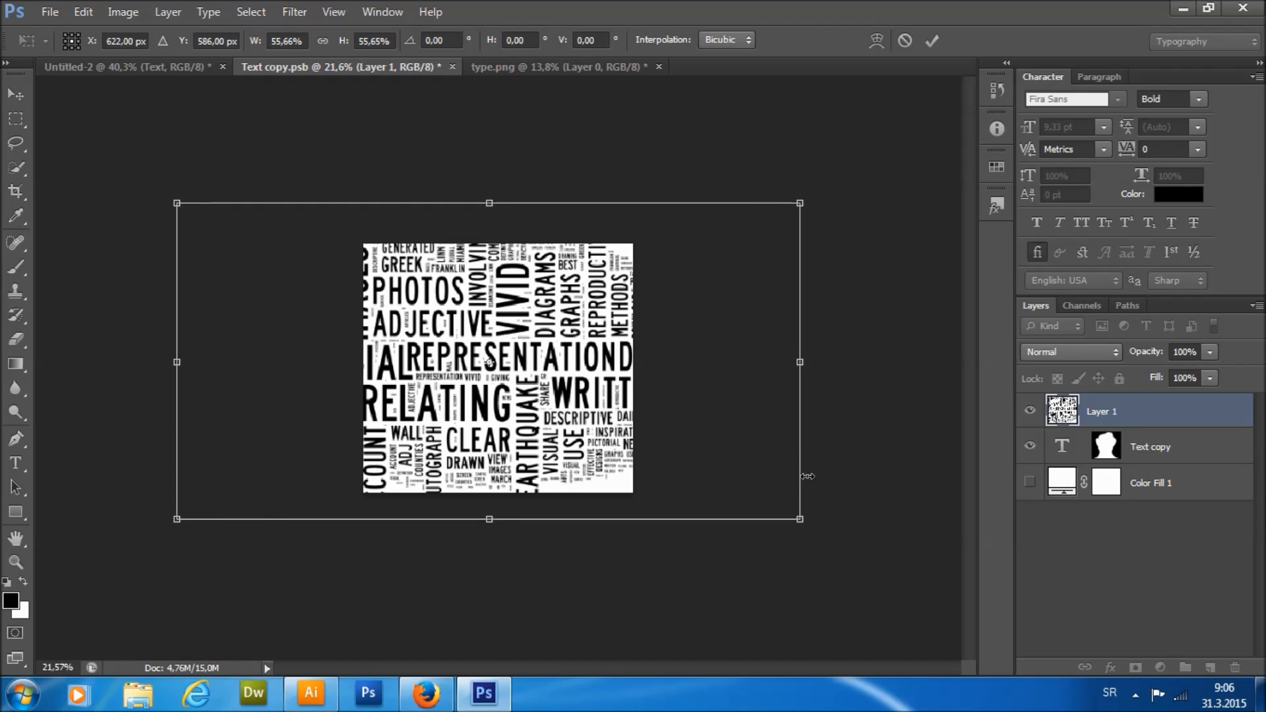
pyautogui.moveTo(804, 523); pyautogui.dragTo(772, 543)
pyautogui.moveTo(522, 371); pyautogui.dragTo(574, 375)
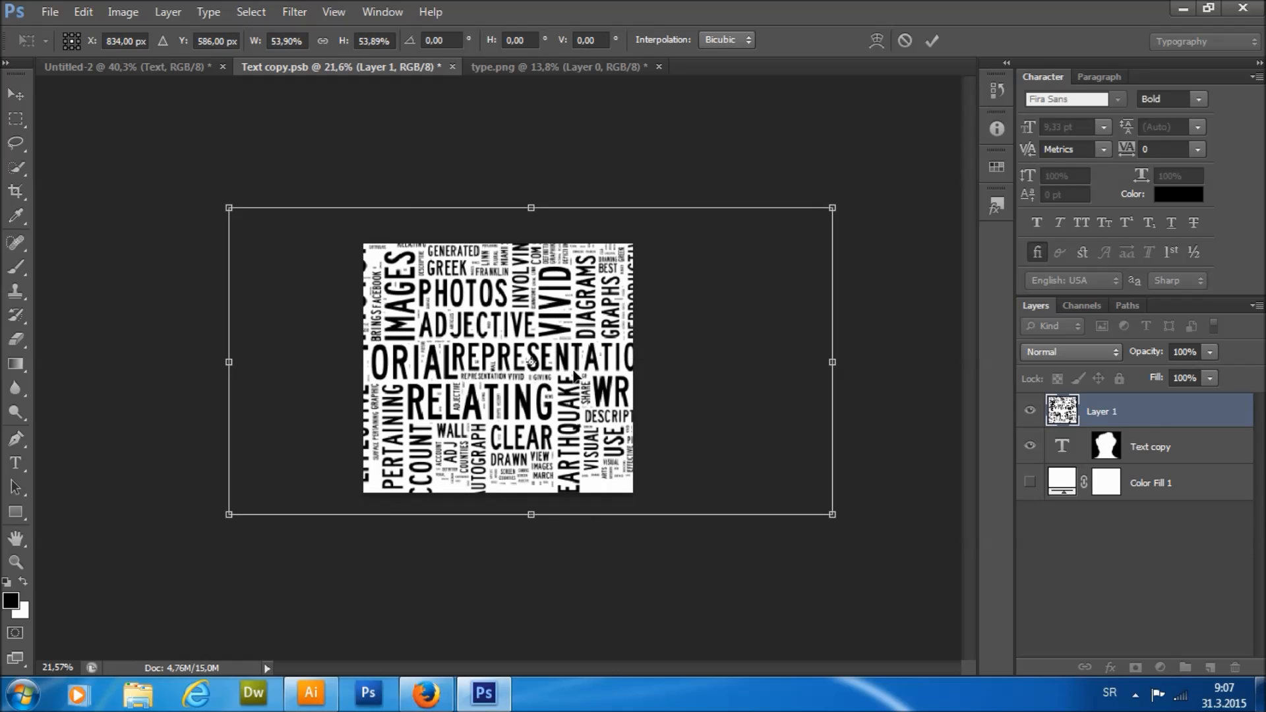
pyautogui.press('Return')
# Hide the old Text copy layer, save Text copy.psb and return to the Untitled-2 document.
pyautogui.scroll(5, 557, 350)
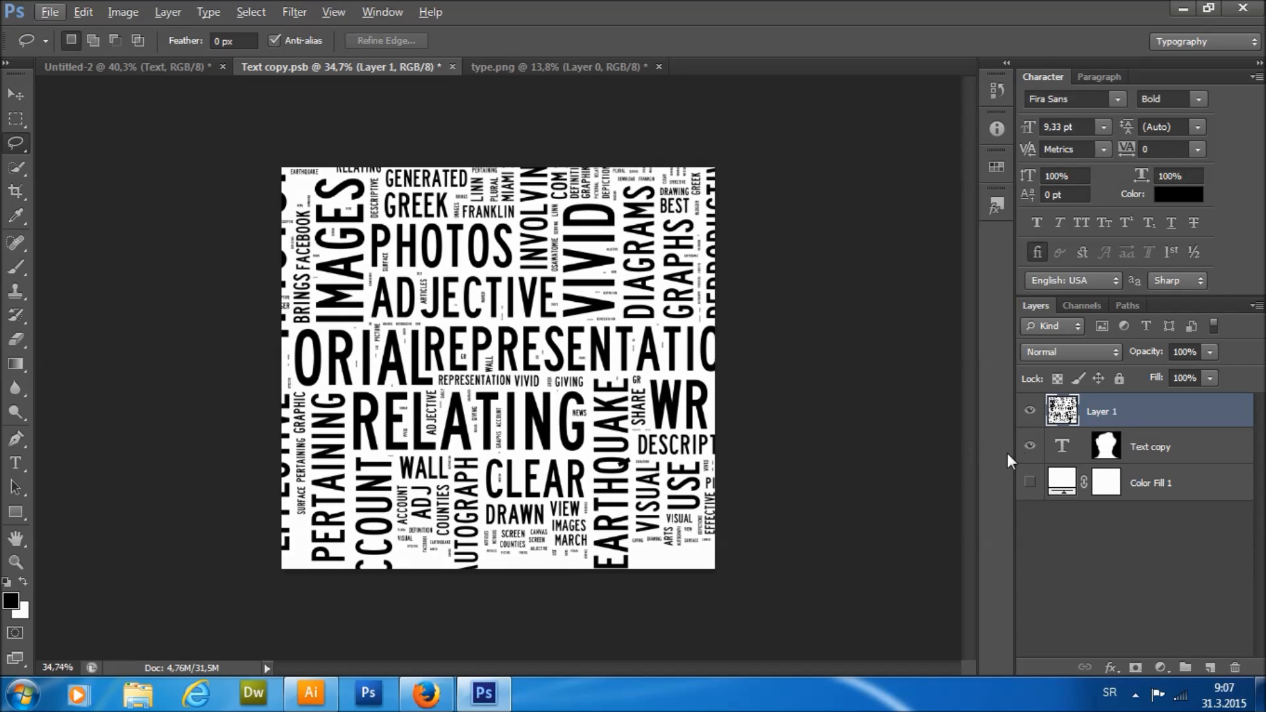
pyautogui.click(49, 13)
pyautogui.click(96, 218)
pyautogui.click(122, 68)
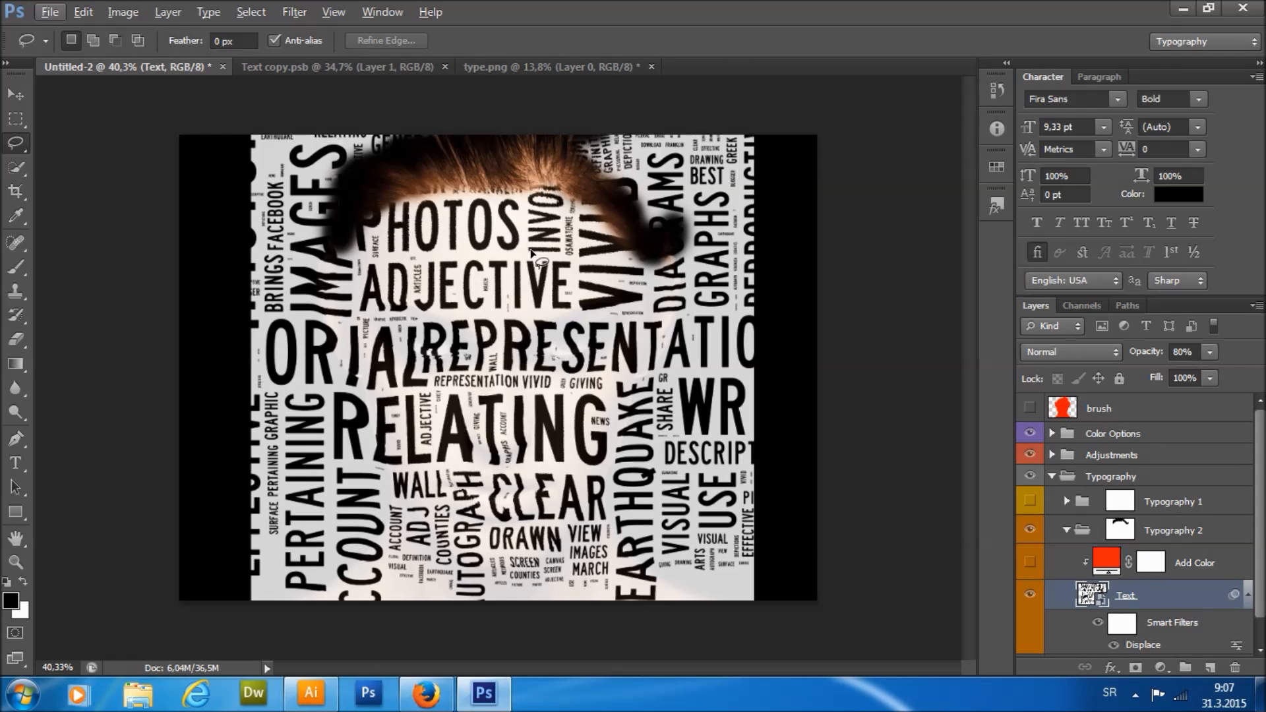
# Set the Text layer's blend mode to Multiply and go back to Text copy.psb.
pyautogui.click(1113, 355)
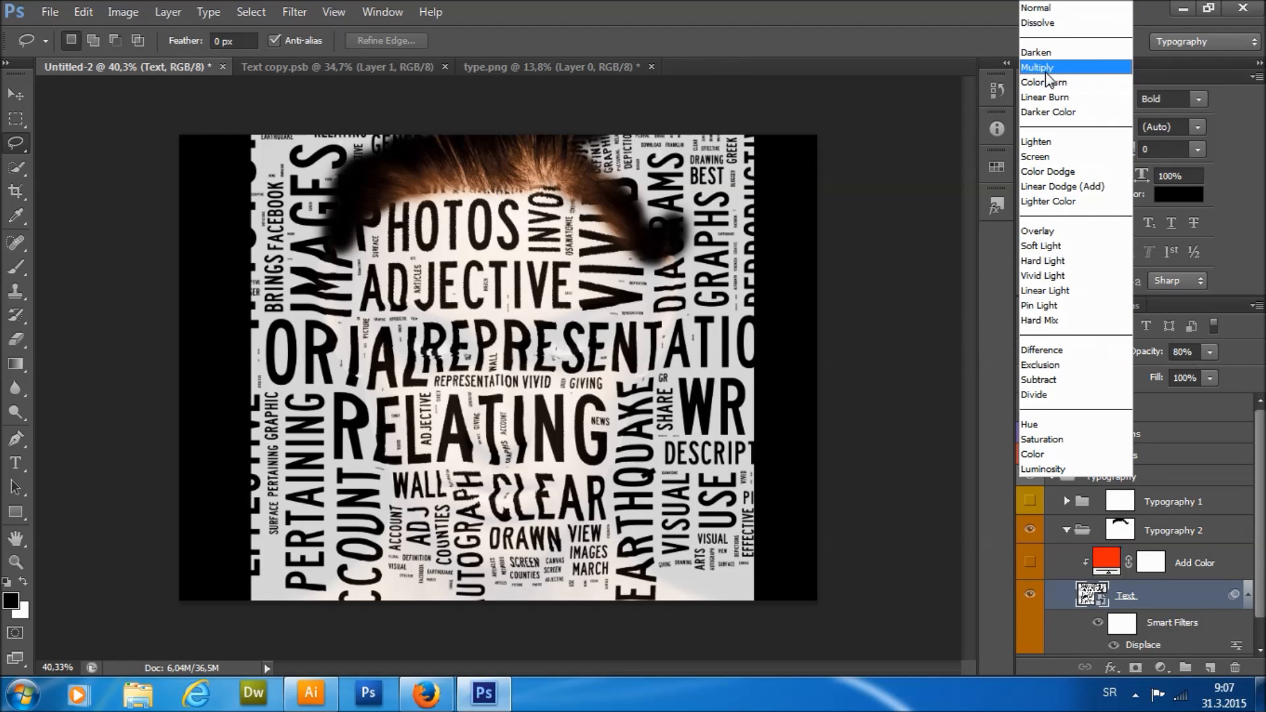
pyautogui.click(348, 66)
pyautogui.click(348, 66)
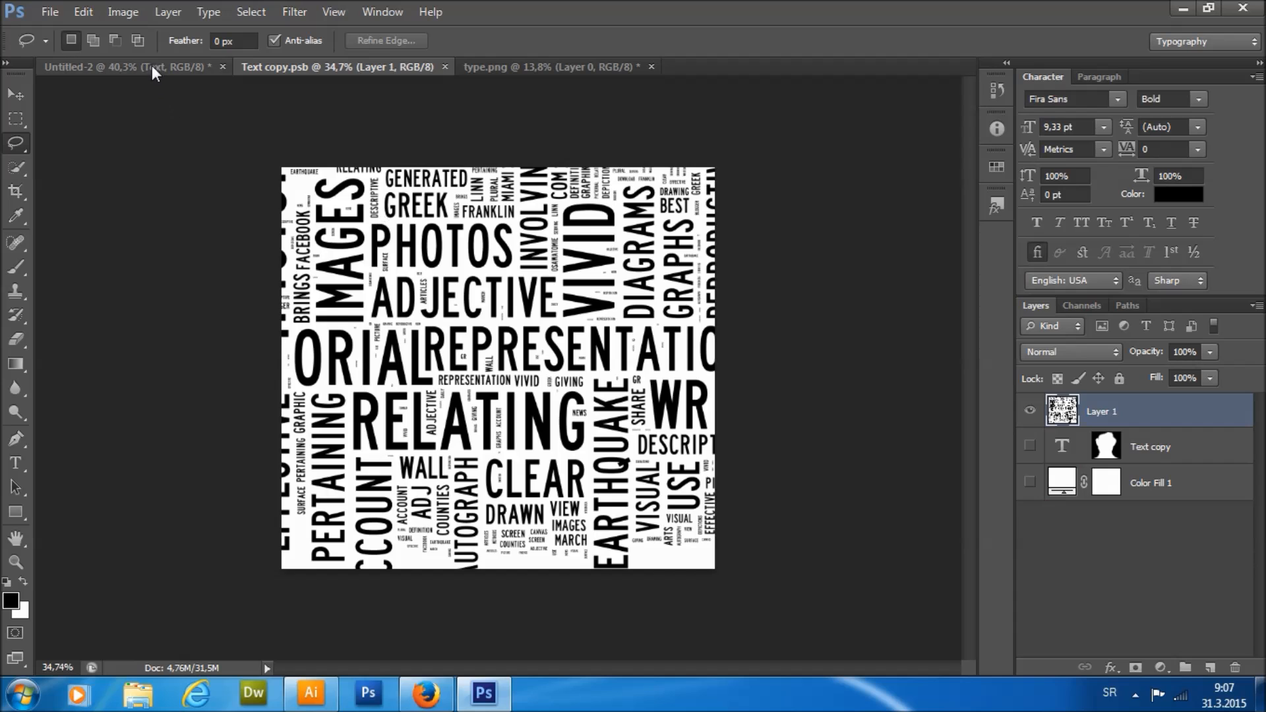
# In the Untitled-2 document, set the Text layer's blend mode to Multiply.
pyautogui.click(125, 67)
pyautogui.click(1066, 351)
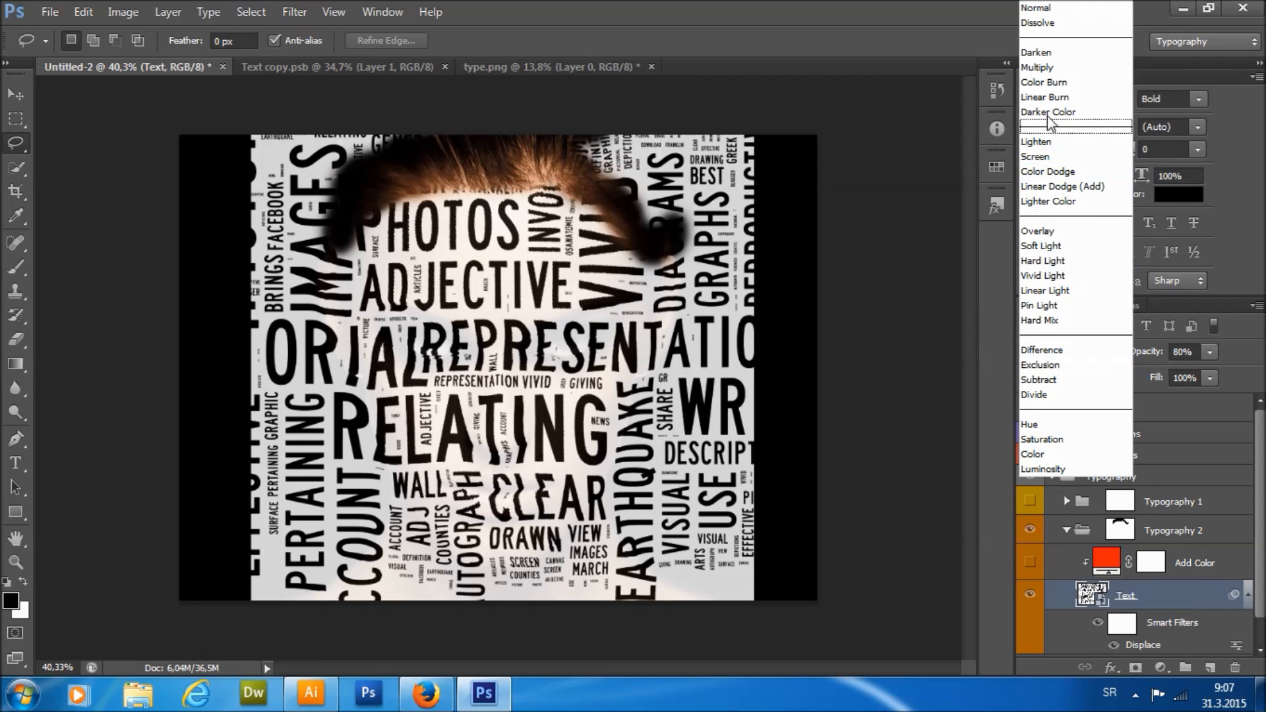
pyautogui.click(1038, 70)
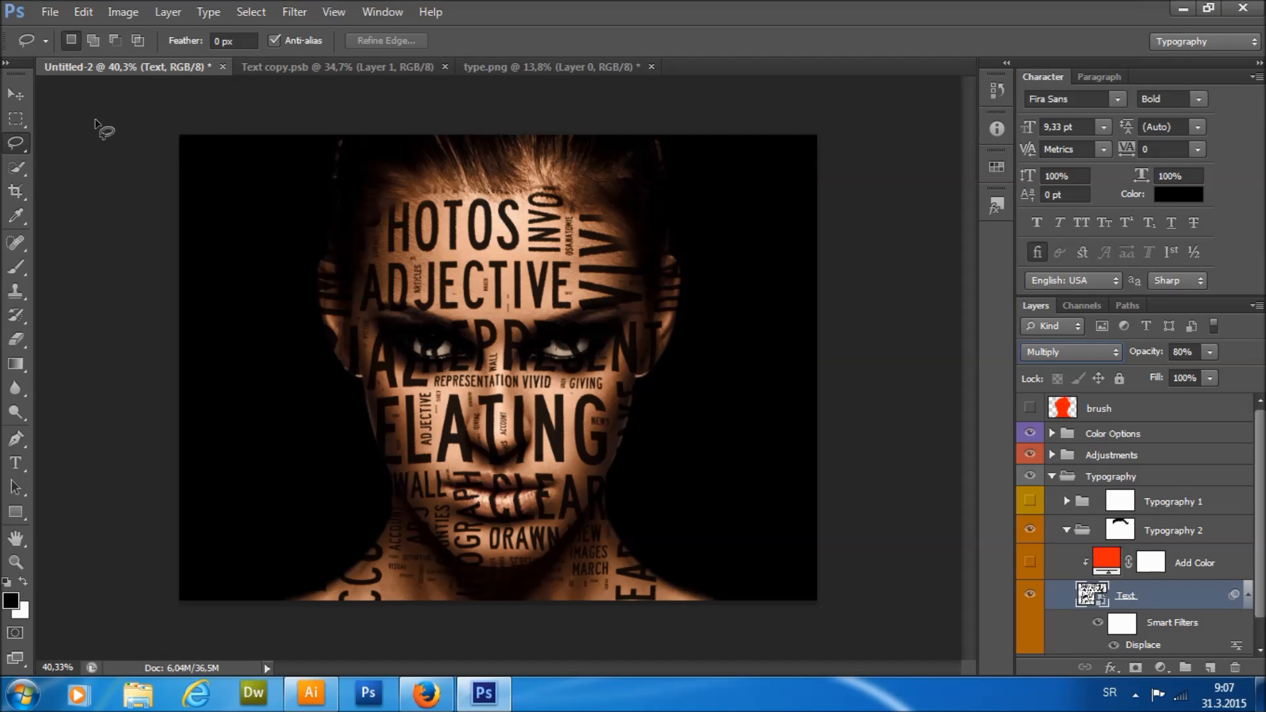
# Shift the word-cloud layer slightly right and down in Text copy.psb, save it, and return to the Untitled-2 portrait.
pyautogui.click(17, 95)
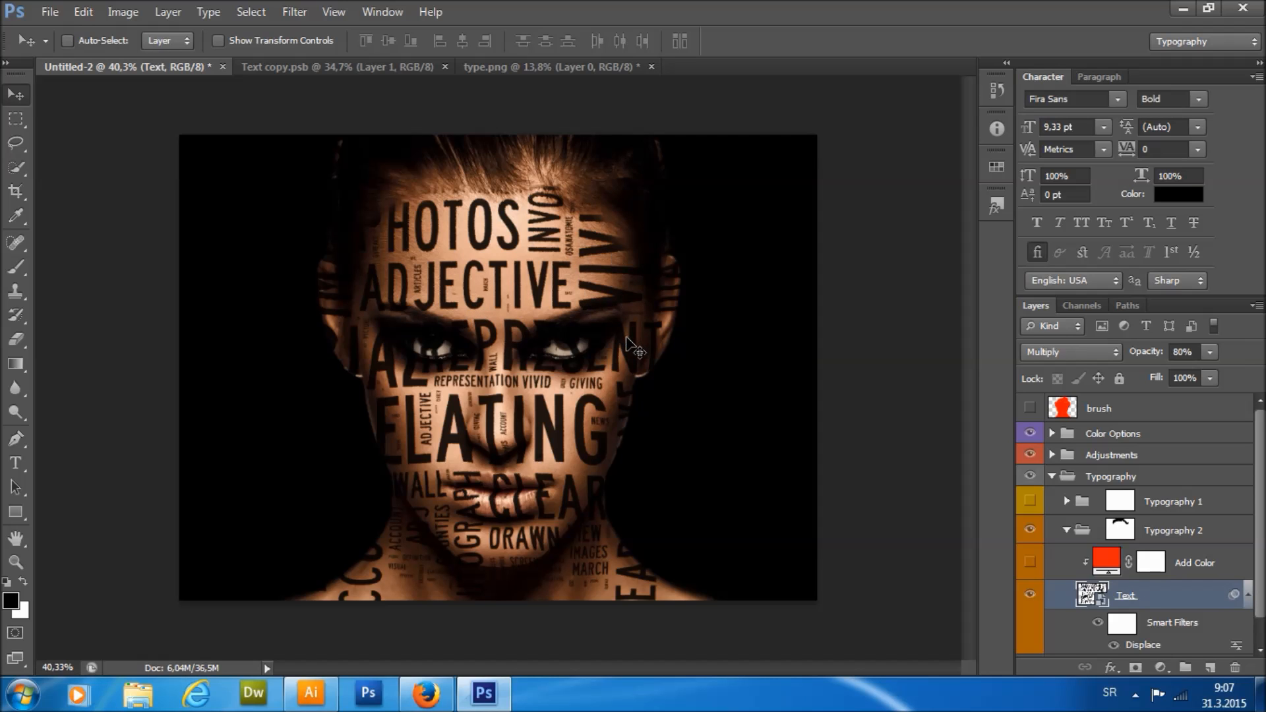
pyautogui.click(367, 66)
pyautogui.moveTo(535, 300)
pyautogui.mouseDown()
pyautogui.moveTo(558, 270)
pyautogui.moveTo(618, 306)
pyautogui.moveTo(553, 315)
pyautogui.mouseUp()
pyautogui.hotkey('ctrl', 's')
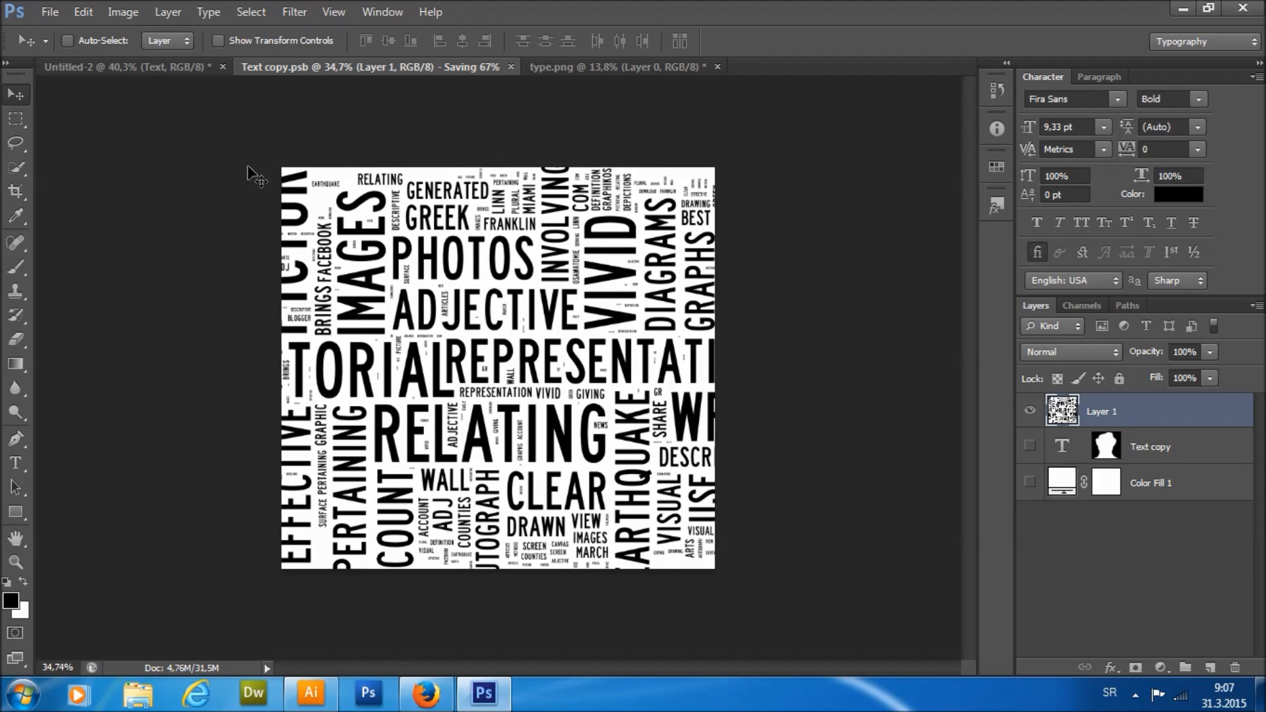
pyautogui.click(176, 69)
pyautogui.scroll(-3, 551, 228)
pyautogui.scroll(4, 524, 404)
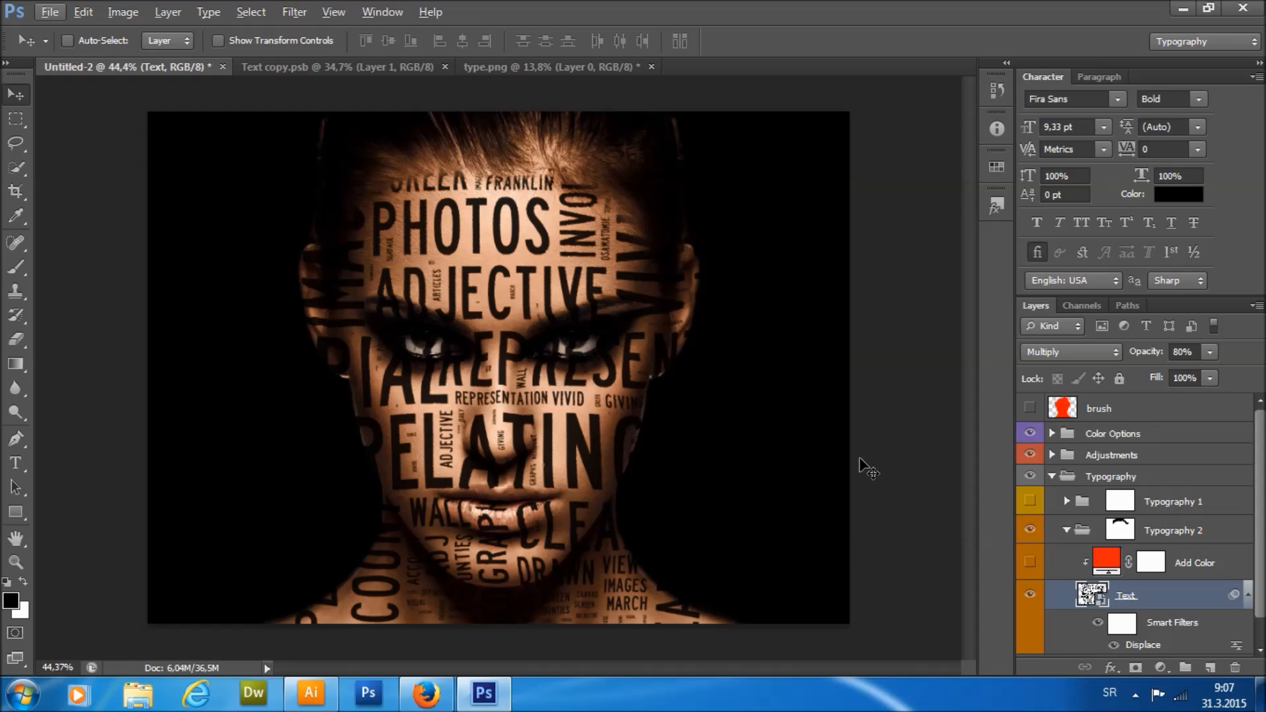
# Review the adjustment layers inside the Adjustments group and collapse the group again.
pyautogui.scroll(-1, 1089, 504)
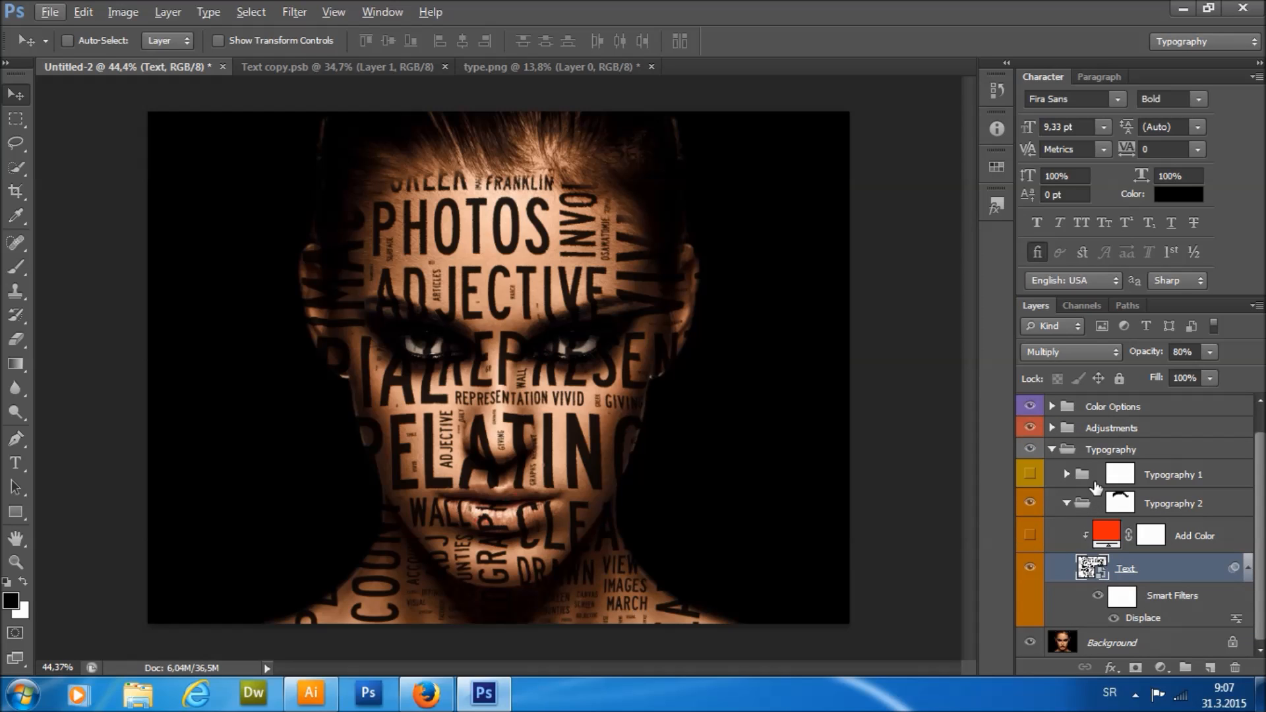
pyautogui.click(1052, 429)
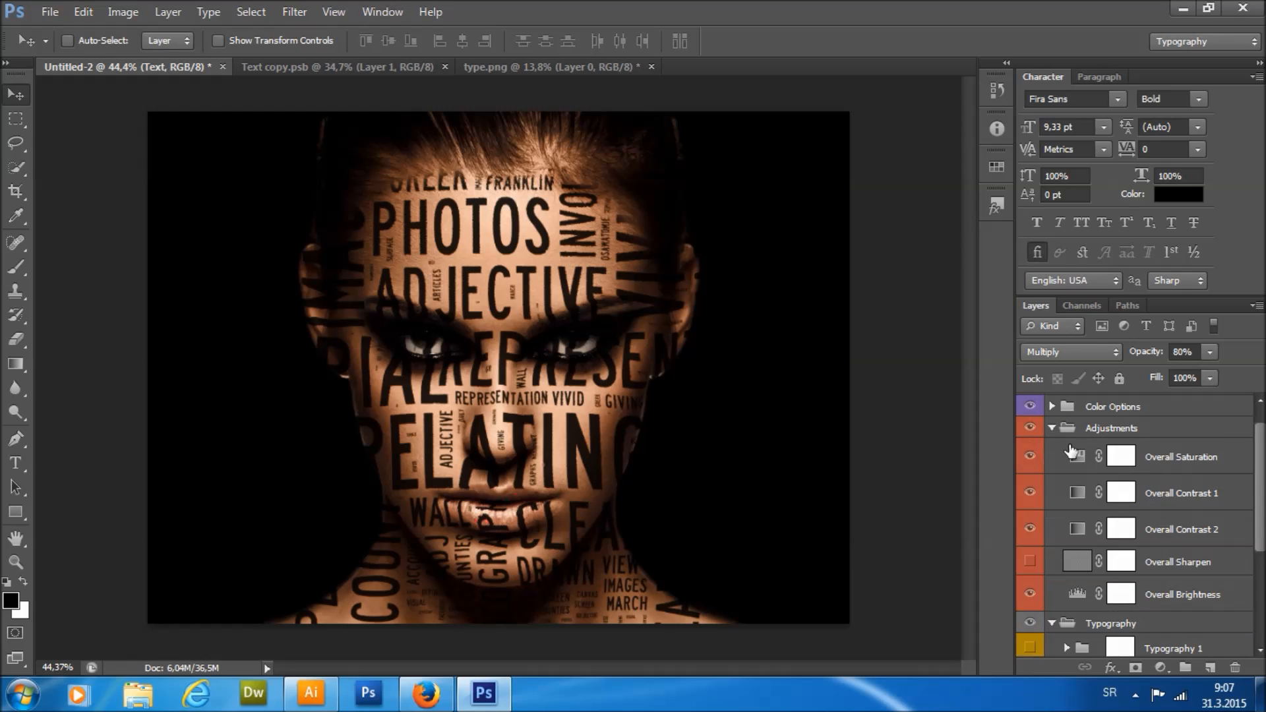
pyautogui.click(1163, 466)
pyautogui.scroll(-1, 1157, 462)
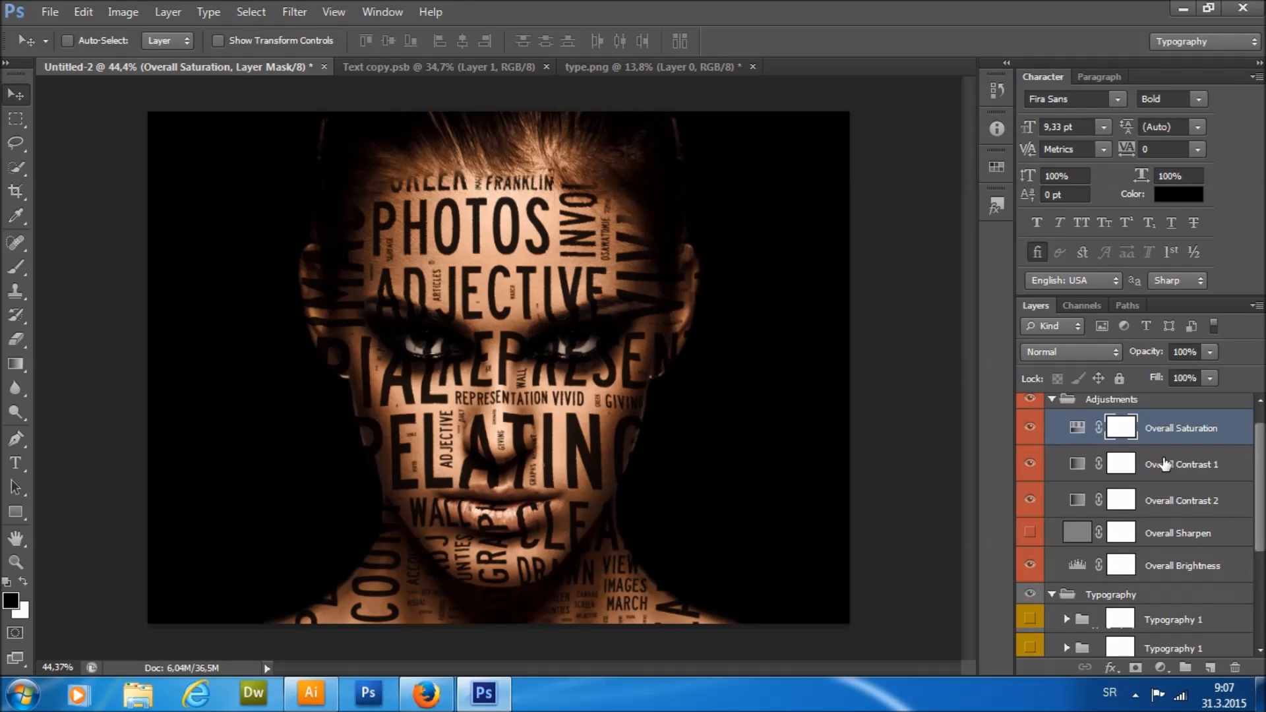
pyautogui.scroll(1, 1149, 455)
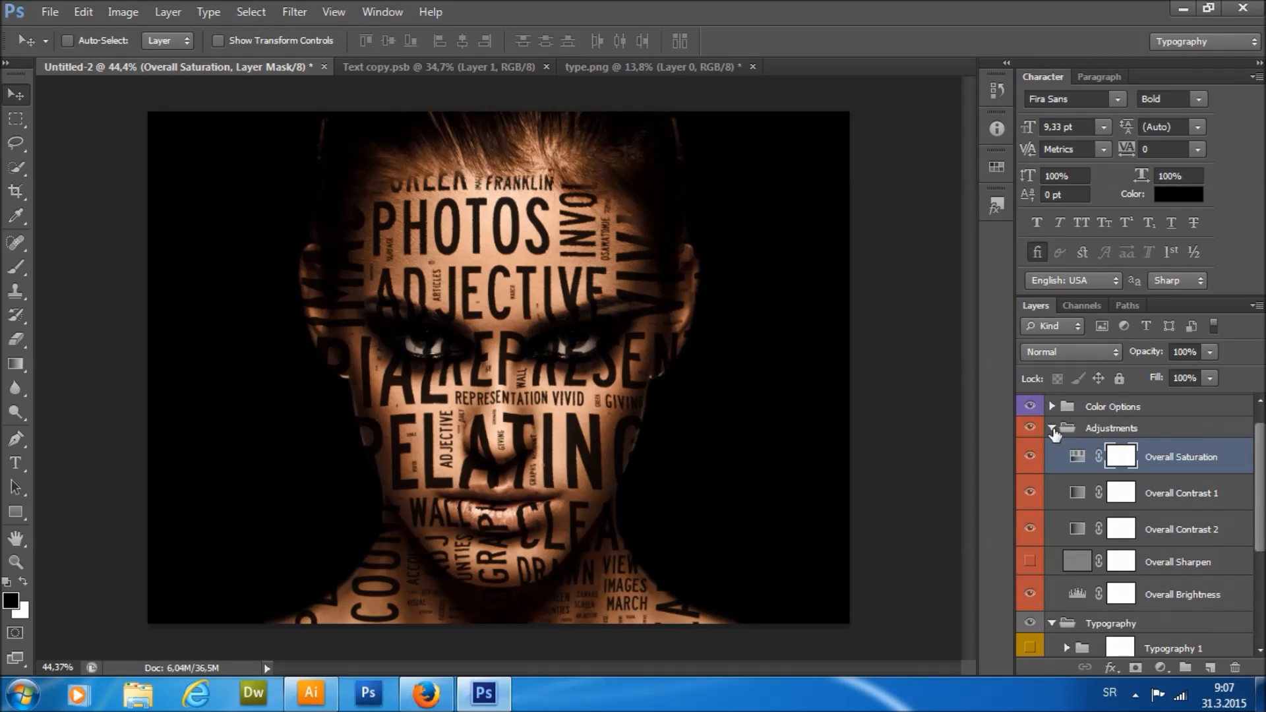
pyautogui.click(1053, 428)
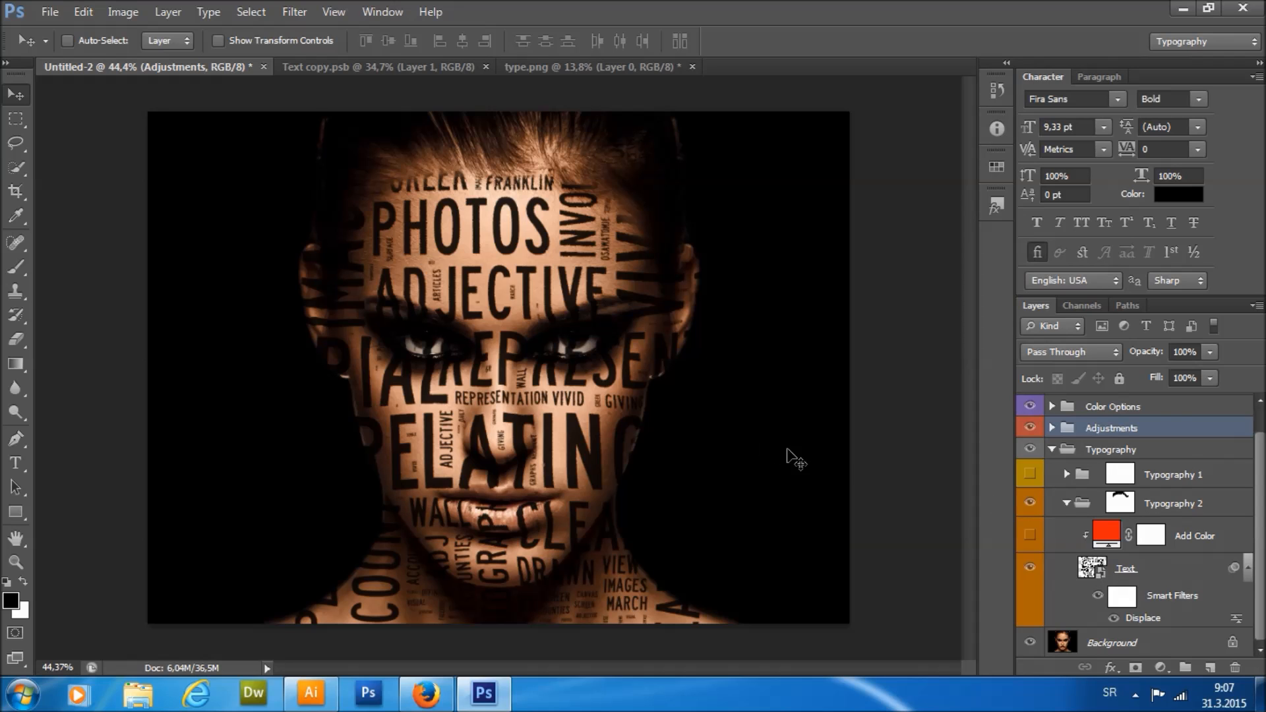
# Hide Layer 1 in Text copy.psb, and switch to Illustrator to select and copy the whole floral ornament.
pyautogui.click(379, 67)
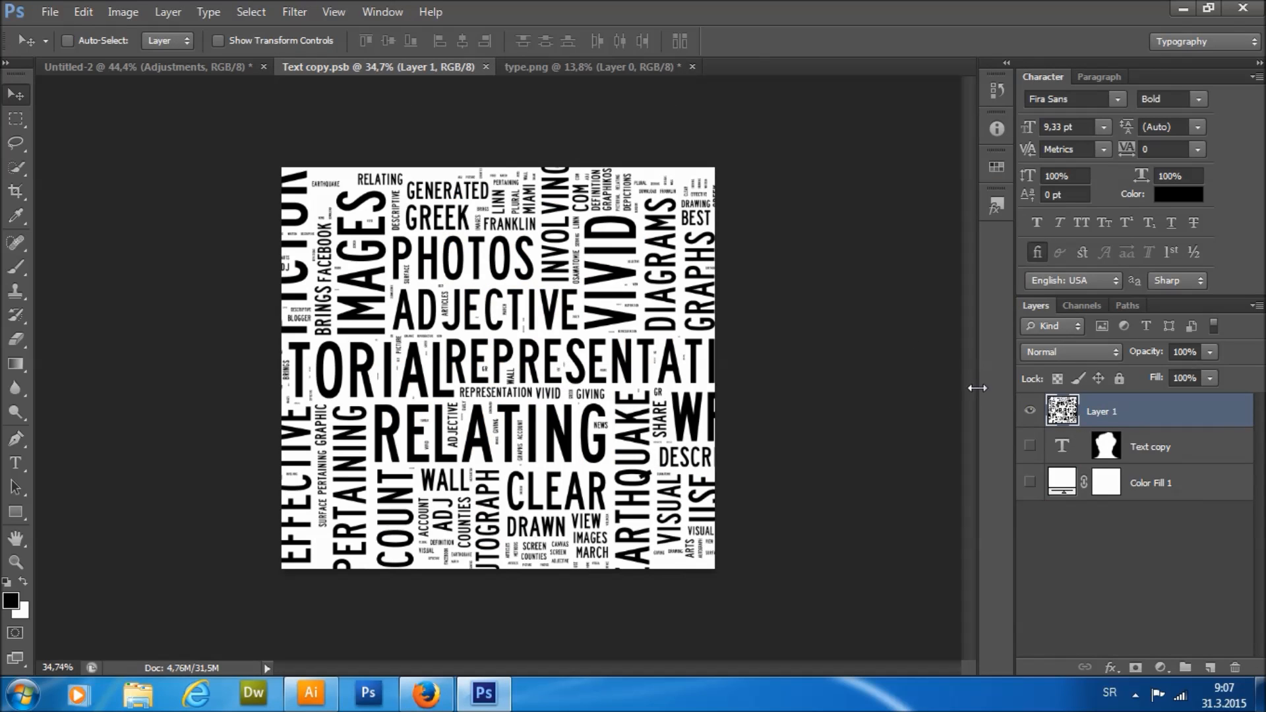
pyautogui.click(1029, 410)
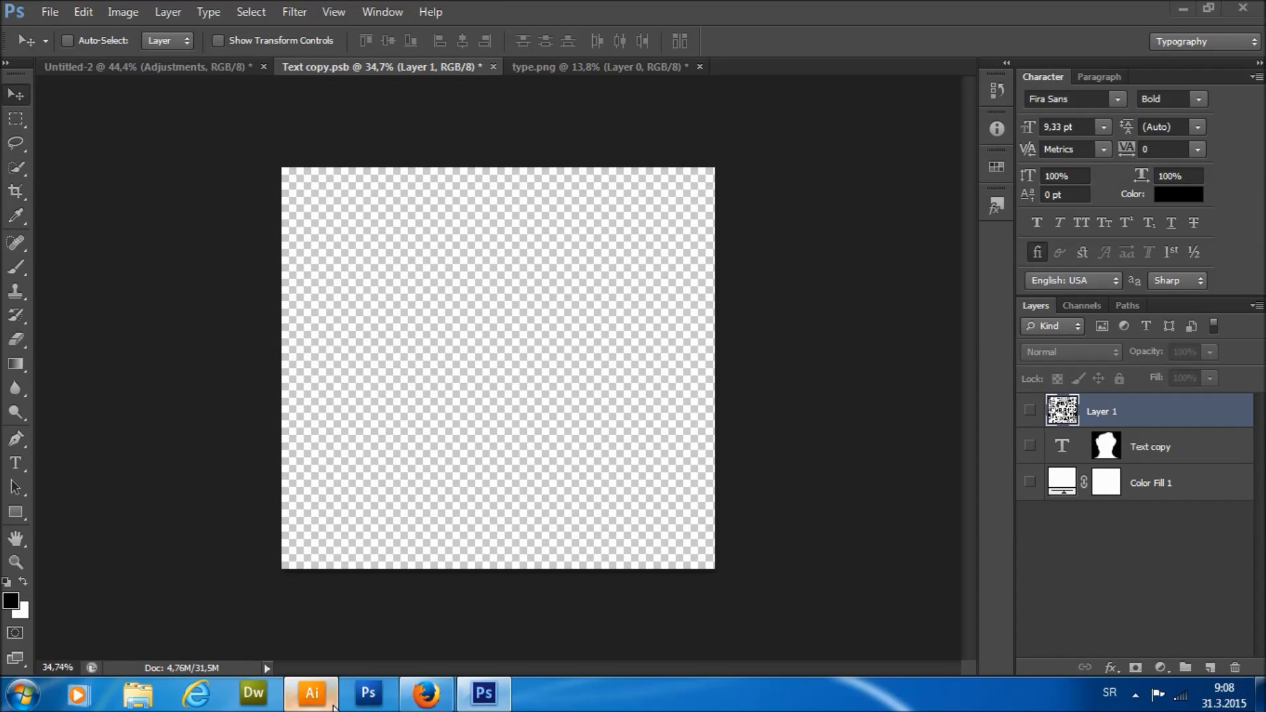
pyautogui.click(311, 693)
pyautogui.moveTo(146, 177); pyautogui.dragTo(508, 514)
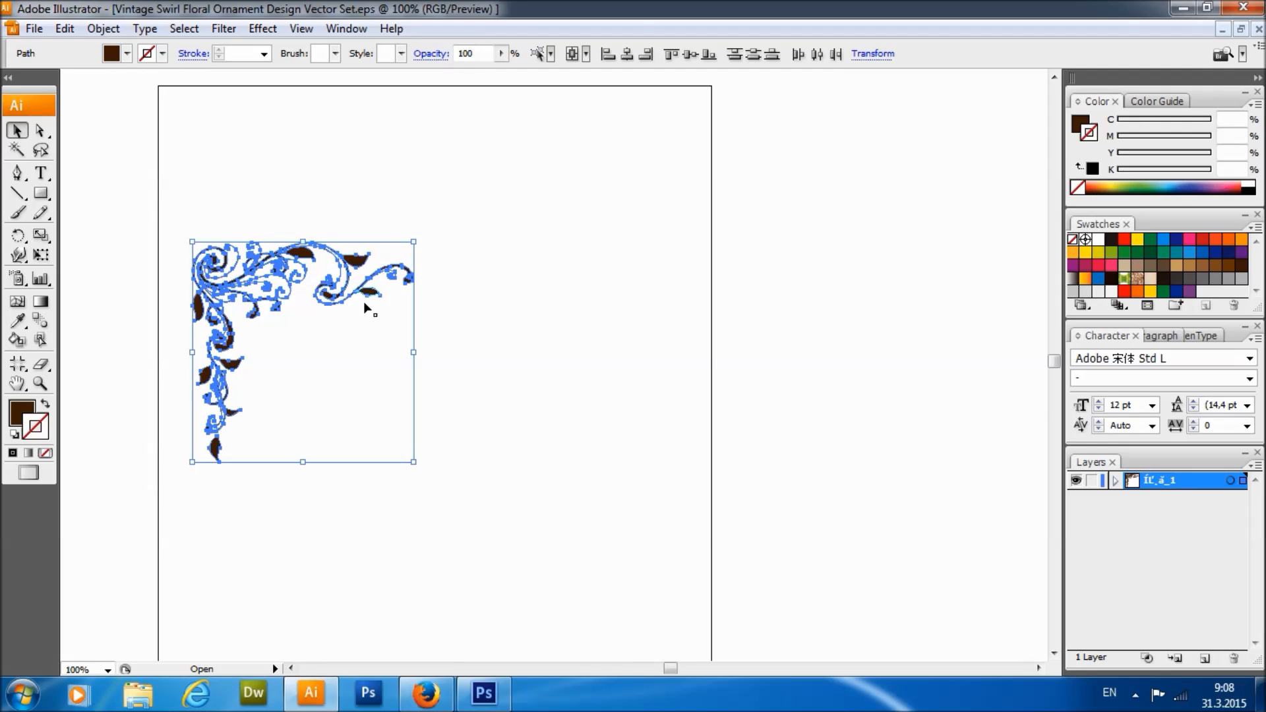
# Switch back to Photoshop and paste the floral ornament into Text copy.psb as a Shape Layer.
pyautogui.click(484, 693)
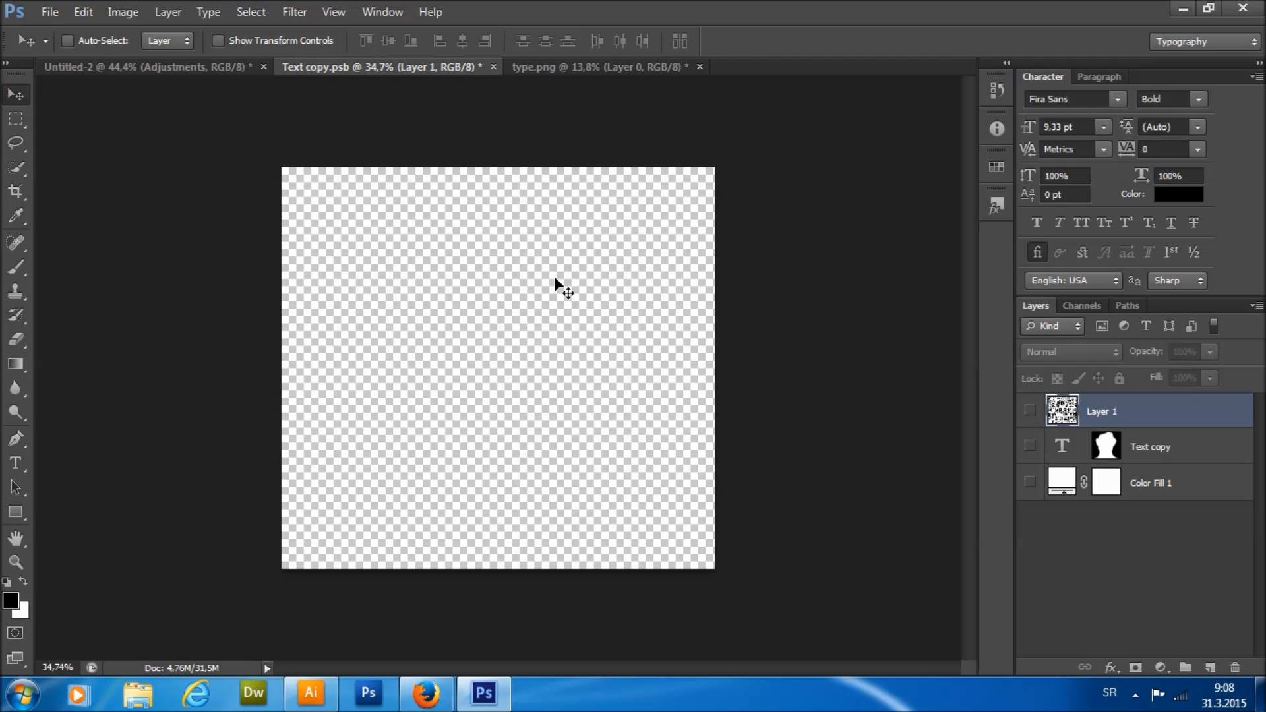
pyautogui.hotkey('ctrl', 'v')
pyautogui.click(607, 292)
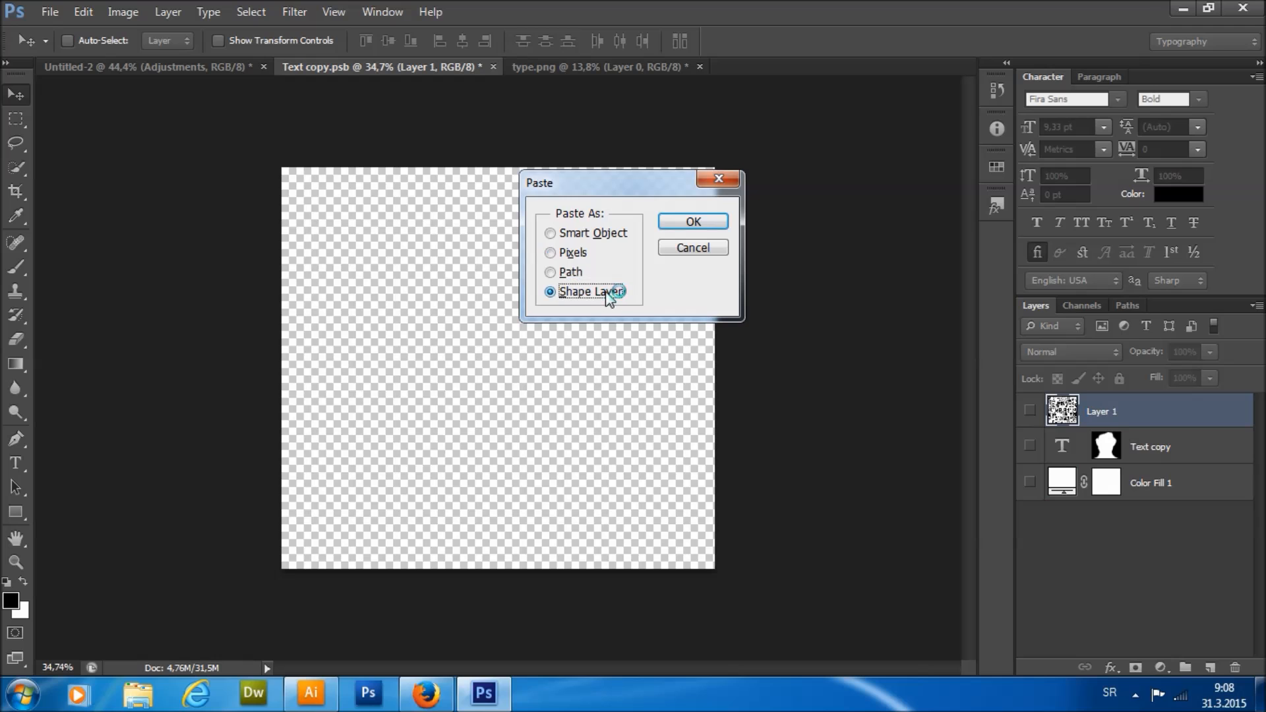
pyautogui.click(692, 225)
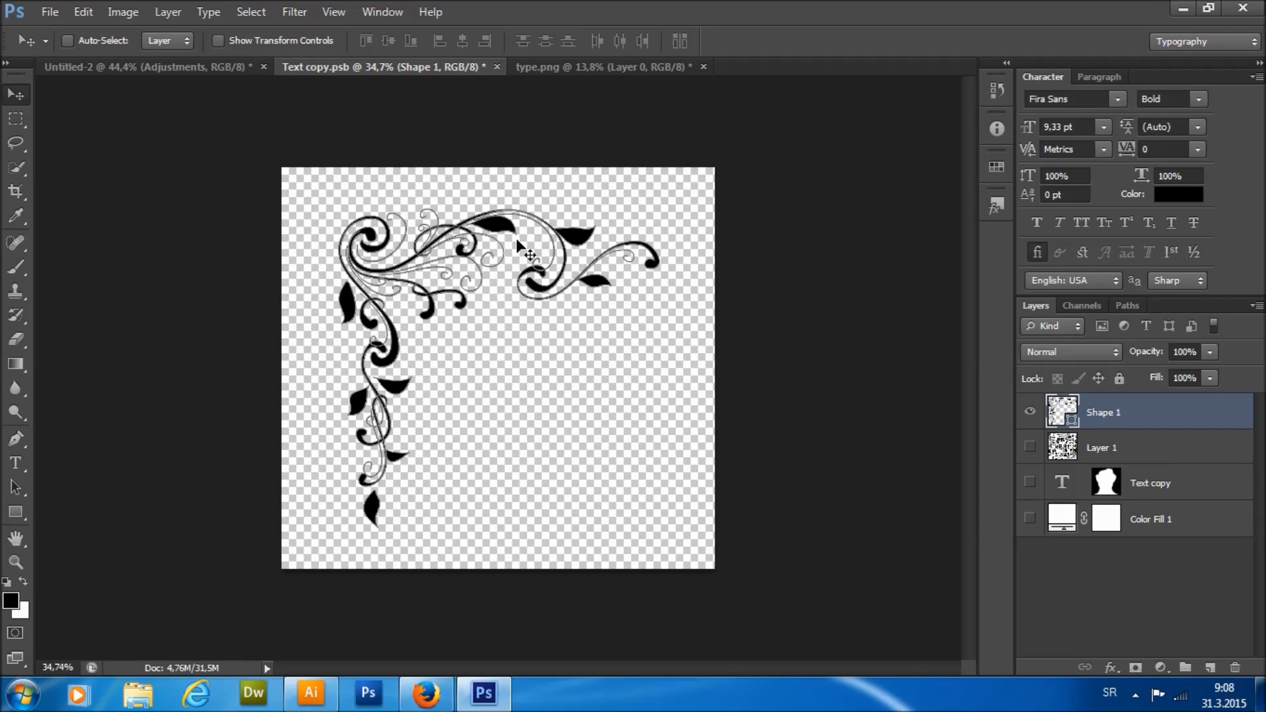
# Flip the ornament path horizontally, save Text copy.psb, and show the Untitled-2 portrait.
pyautogui.click(84, 12)
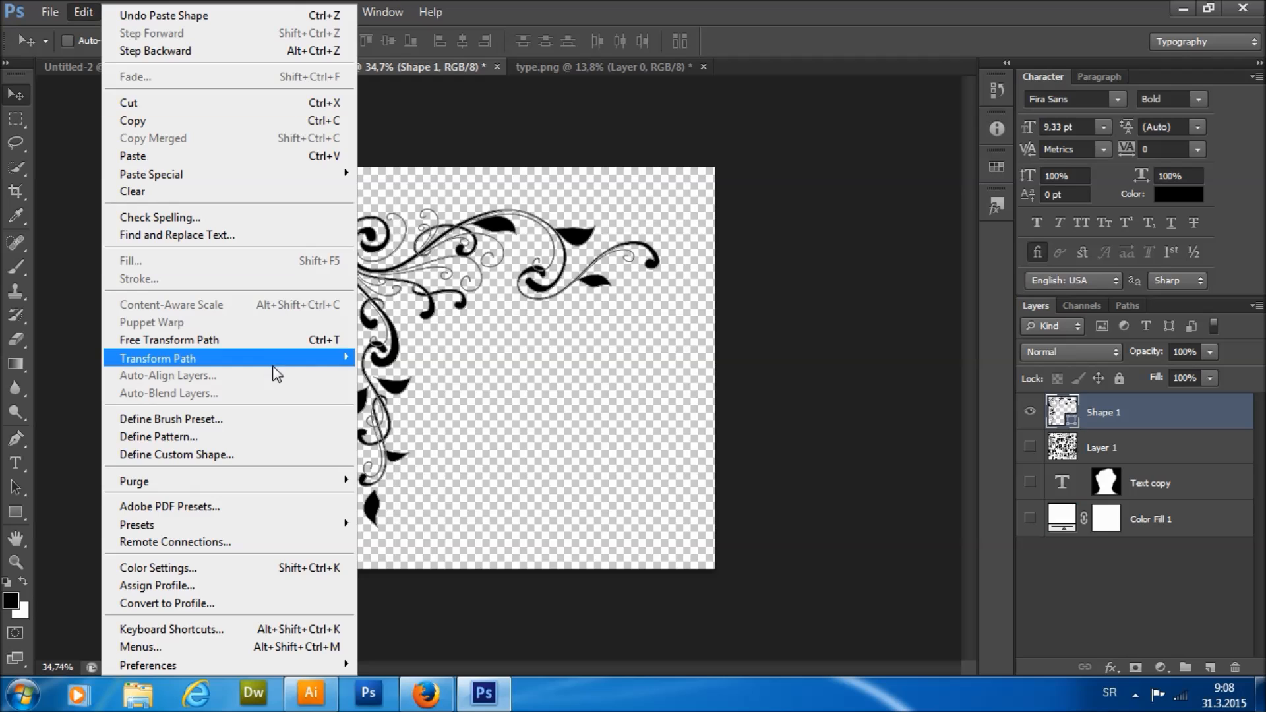
pyautogui.moveTo(280, 359)
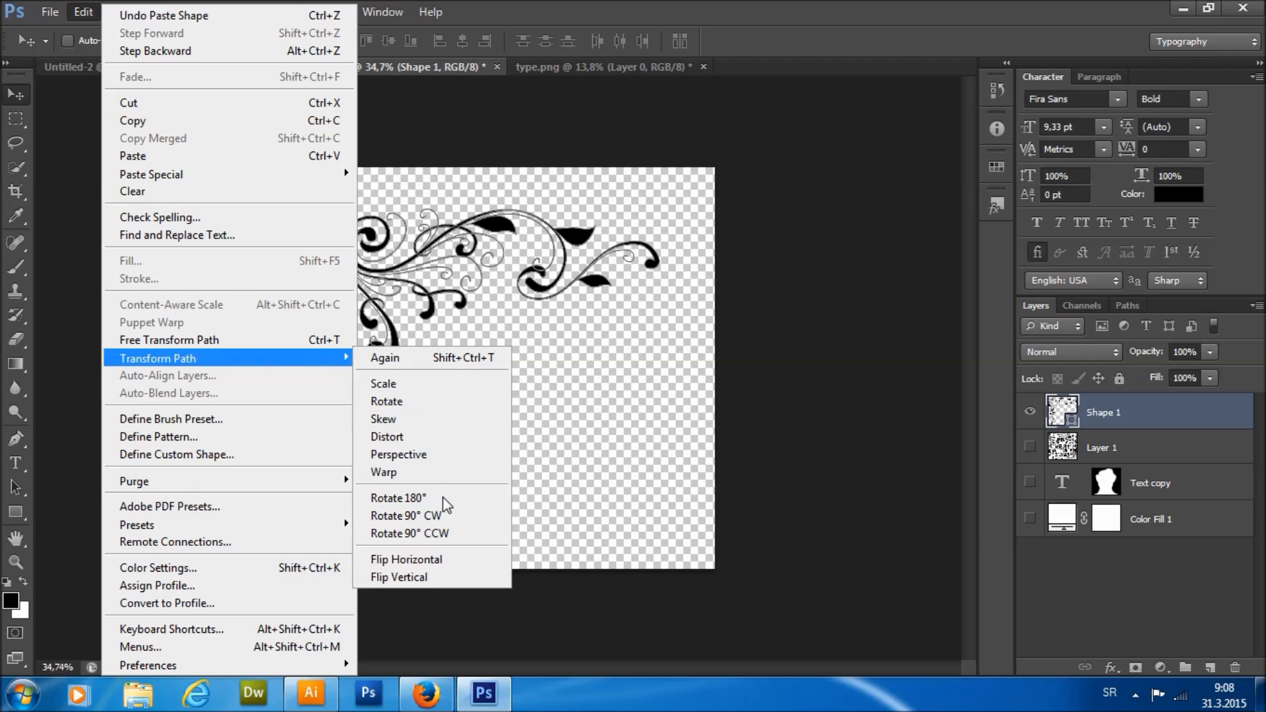
pyautogui.click(447, 557)
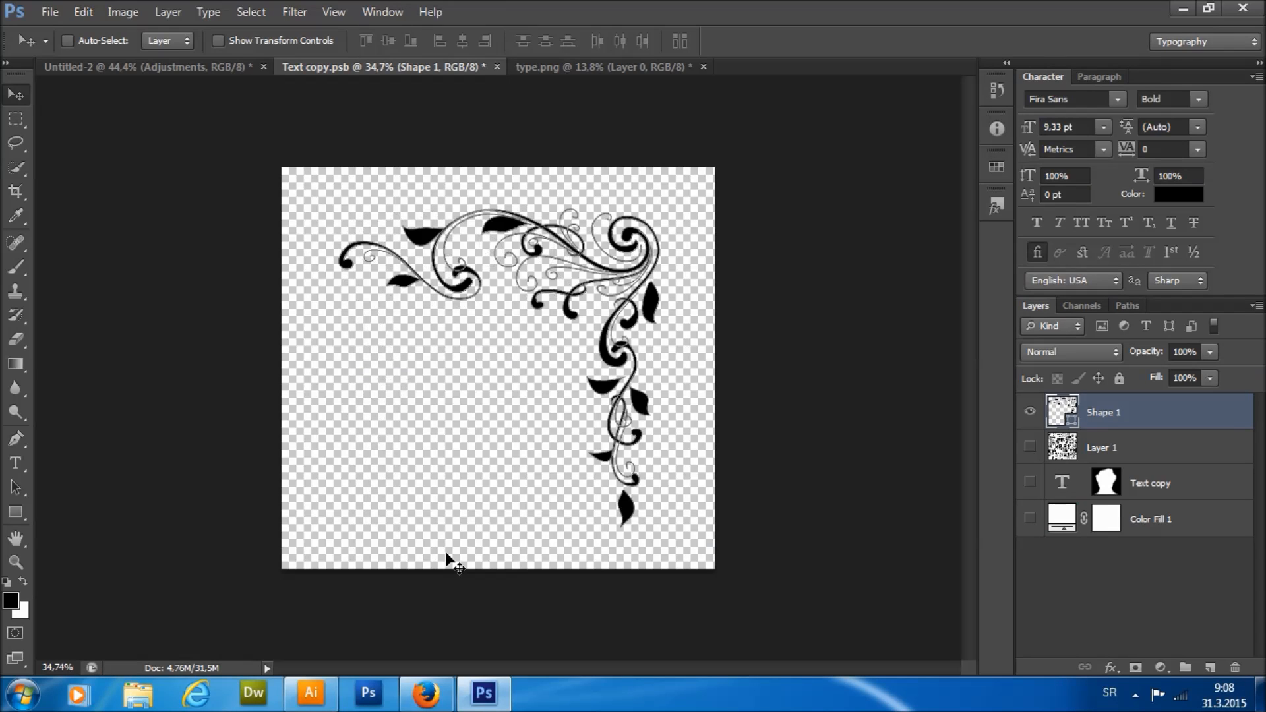
pyautogui.hotkey('ctrl', 's')
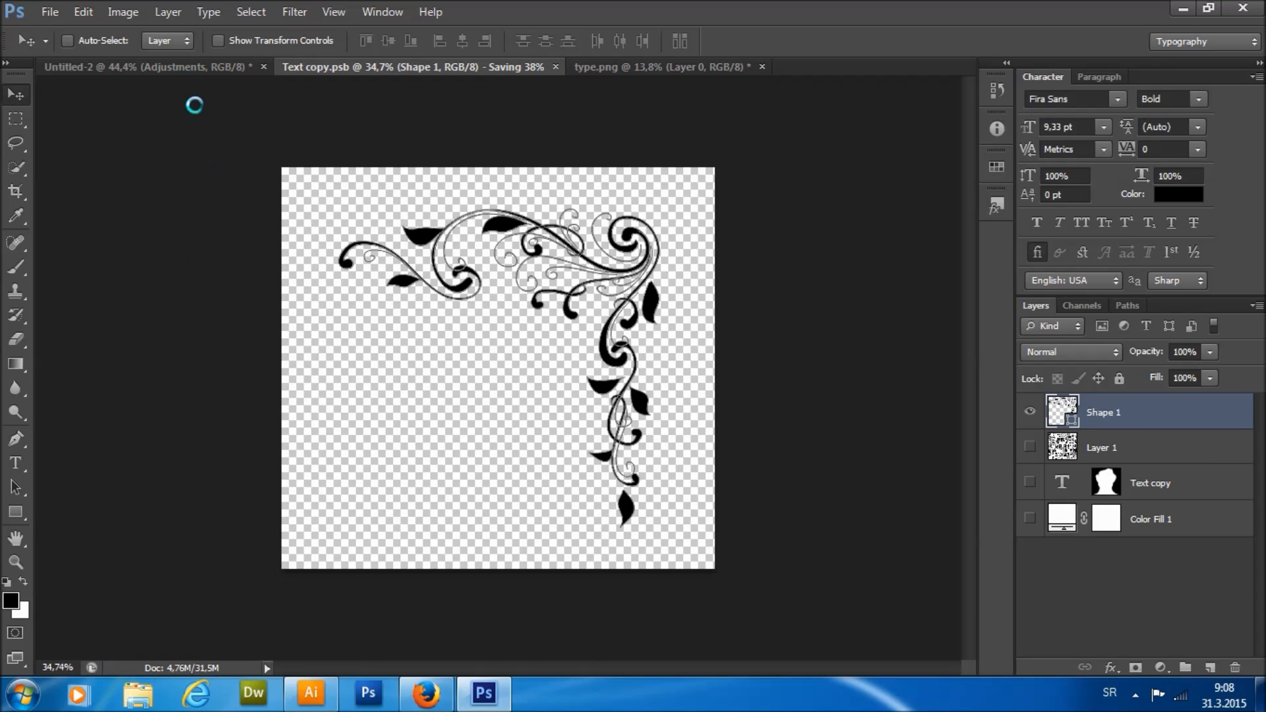
pyautogui.click(176, 66)
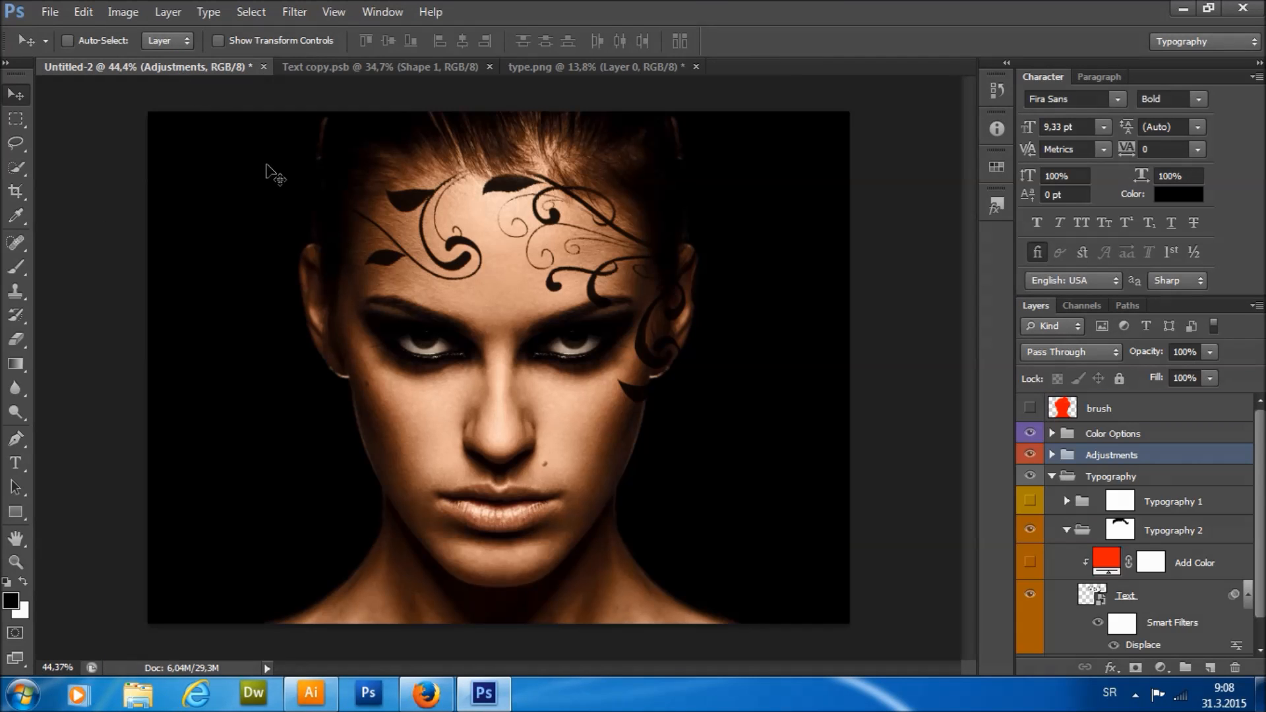
# In Text copy.psb, shift the ornament left and down and copy the Text copy layer's mask onto Shape 1.
pyautogui.click(547, 67)
pyautogui.click(396, 66)
pyautogui.moveTo(655, 376); pyautogui.dragTo(631, 383)
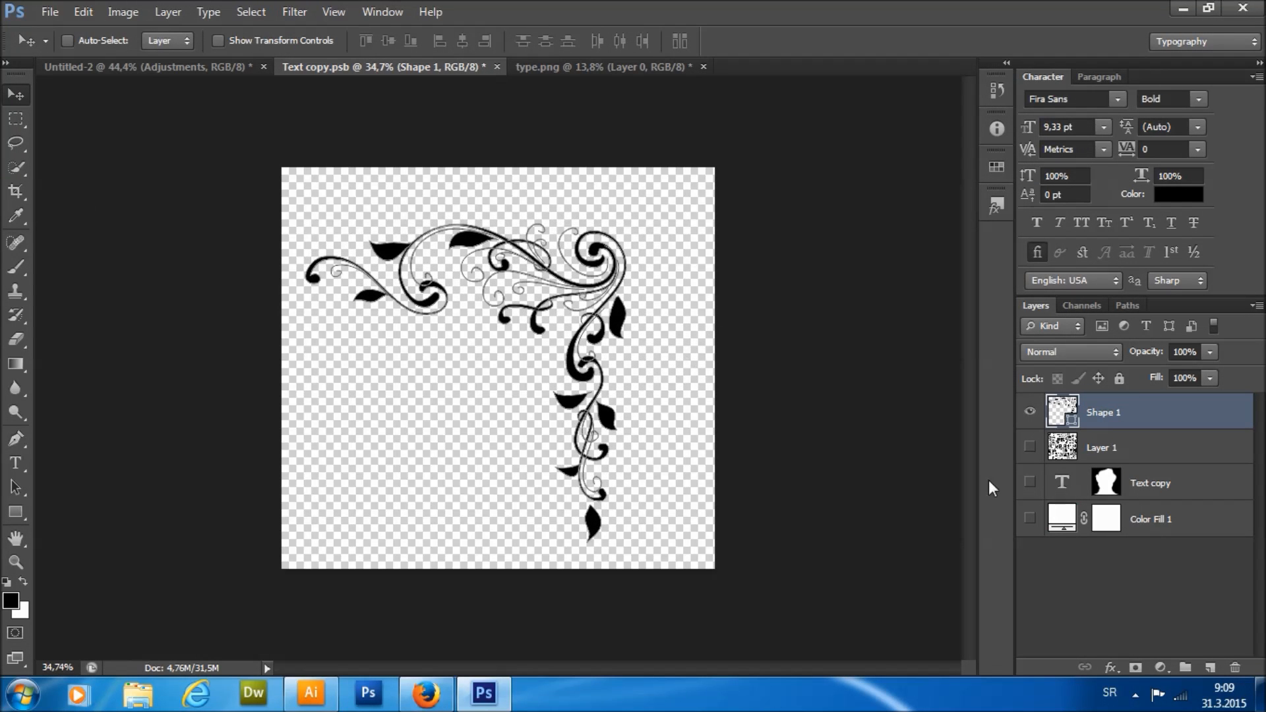
pyautogui.click(1097, 486)
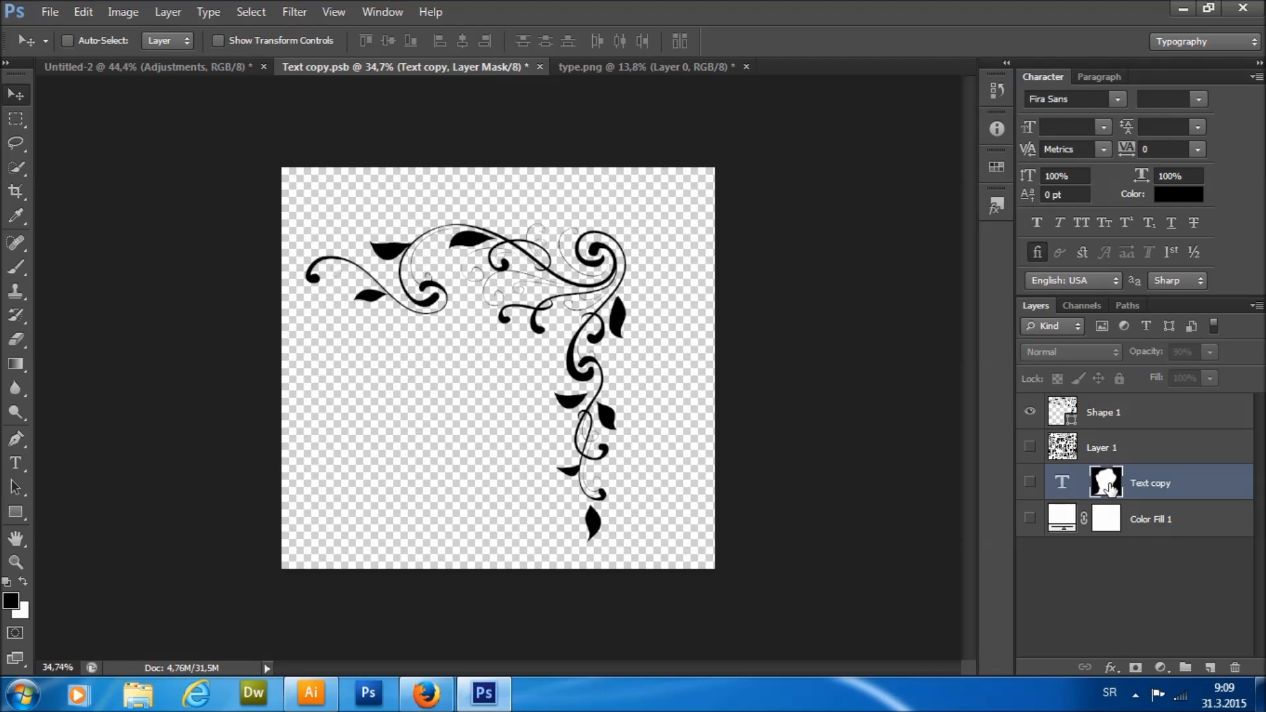
pyautogui.moveTo(1110, 486); pyautogui.dragTo(1106, 415)
pyautogui.click(1122, 417)
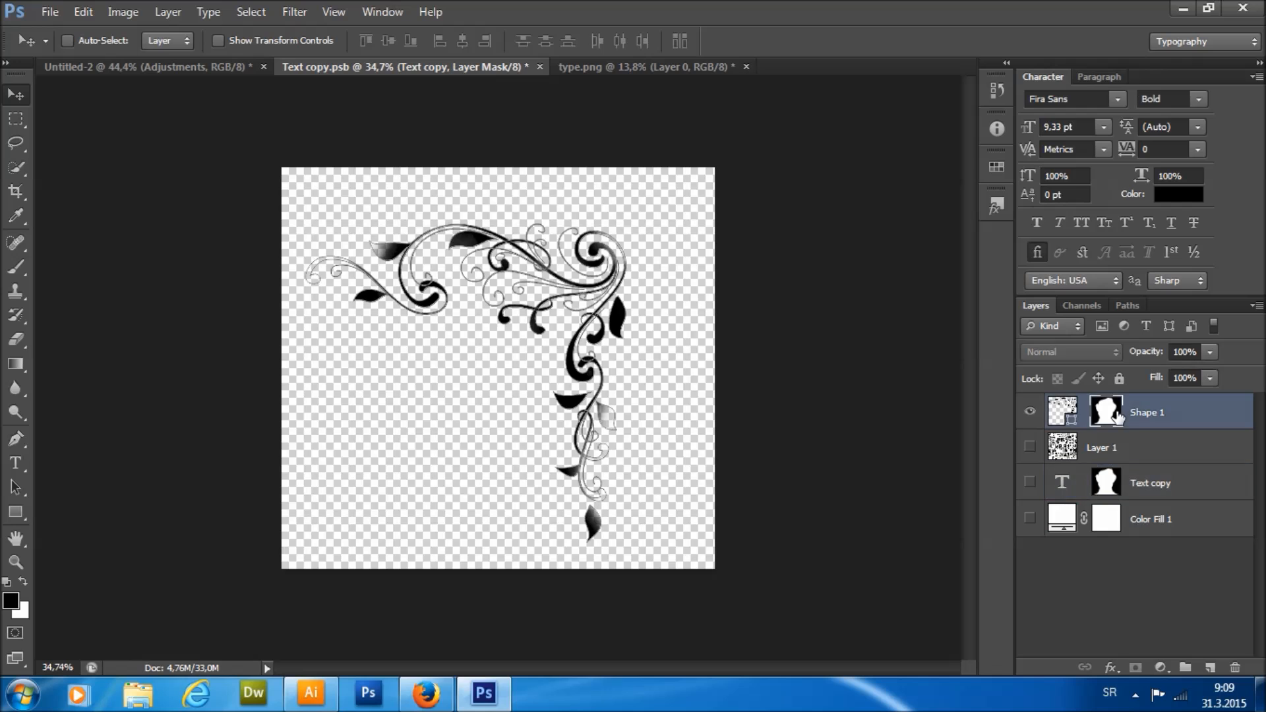
# Reposition the Shape 1 ornament to the right and down without moving its face-shaped mask.
pyautogui.click(1063, 410)
pyautogui.moveTo(447, 232); pyautogui.dragTo(635, 301)
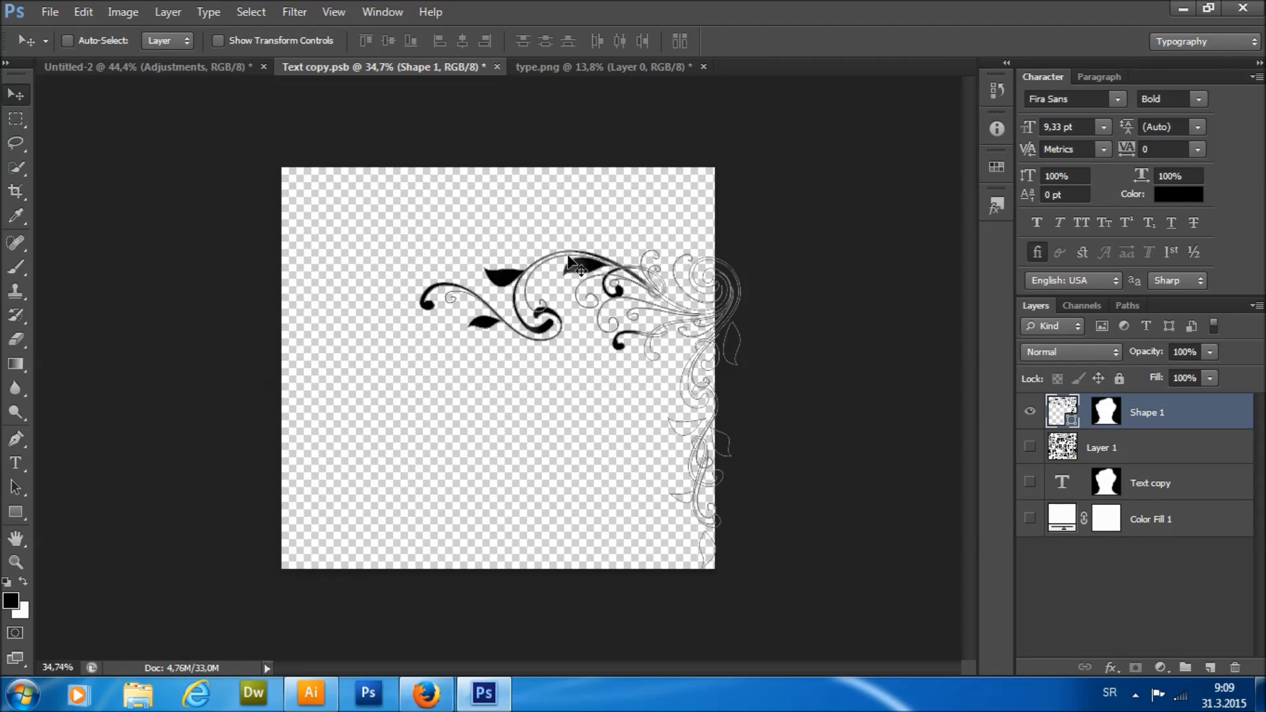
pyautogui.moveTo(580, 264); pyautogui.dragTo(501, 256)
# Scale the ornament path down with Free Transform and reposition it within the face mask area.
pyautogui.press('l')
pyautogui.rightClick(524, 237)
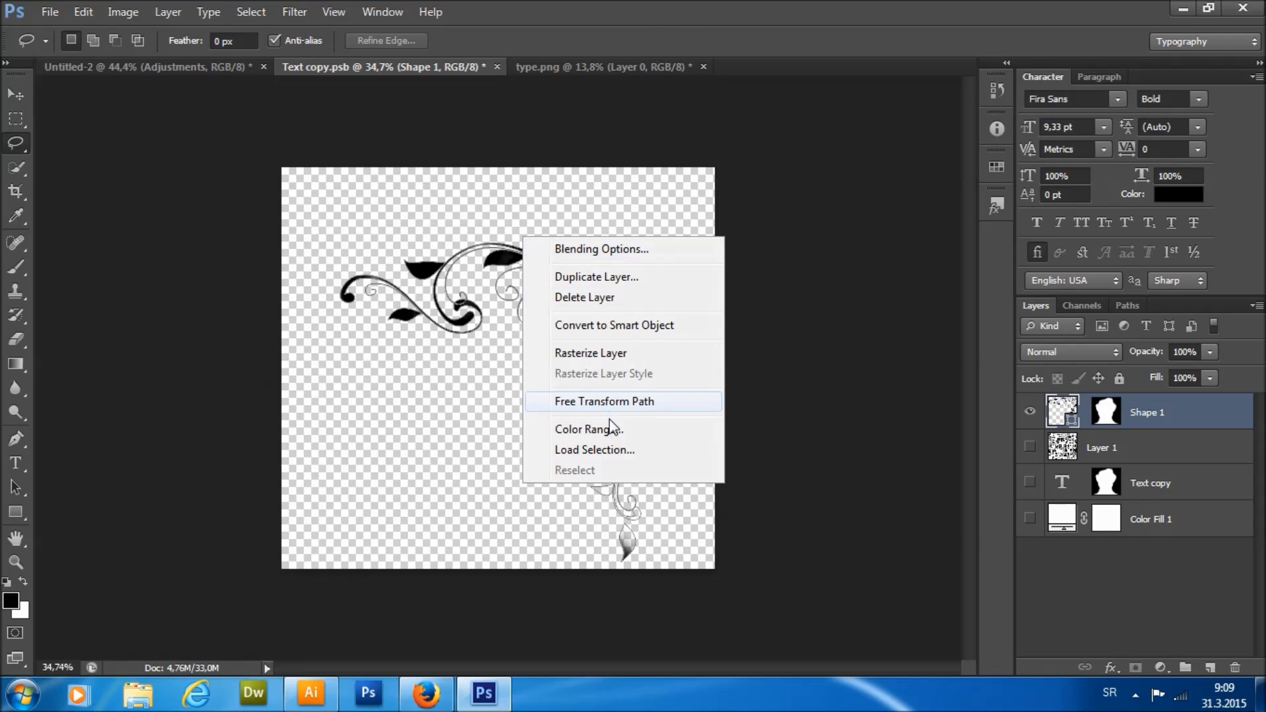
pyautogui.click(614, 403)
pyautogui.moveTo(664, 564); pyautogui.dragTo(611, 505)
pyautogui.moveTo(543, 409); pyautogui.dragTo(566, 410)
pyautogui.click(15, 95)
pyautogui.click(545, 264)
pyautogui.moveTo(636, 336); pyautogui.dragTo(614, 323)
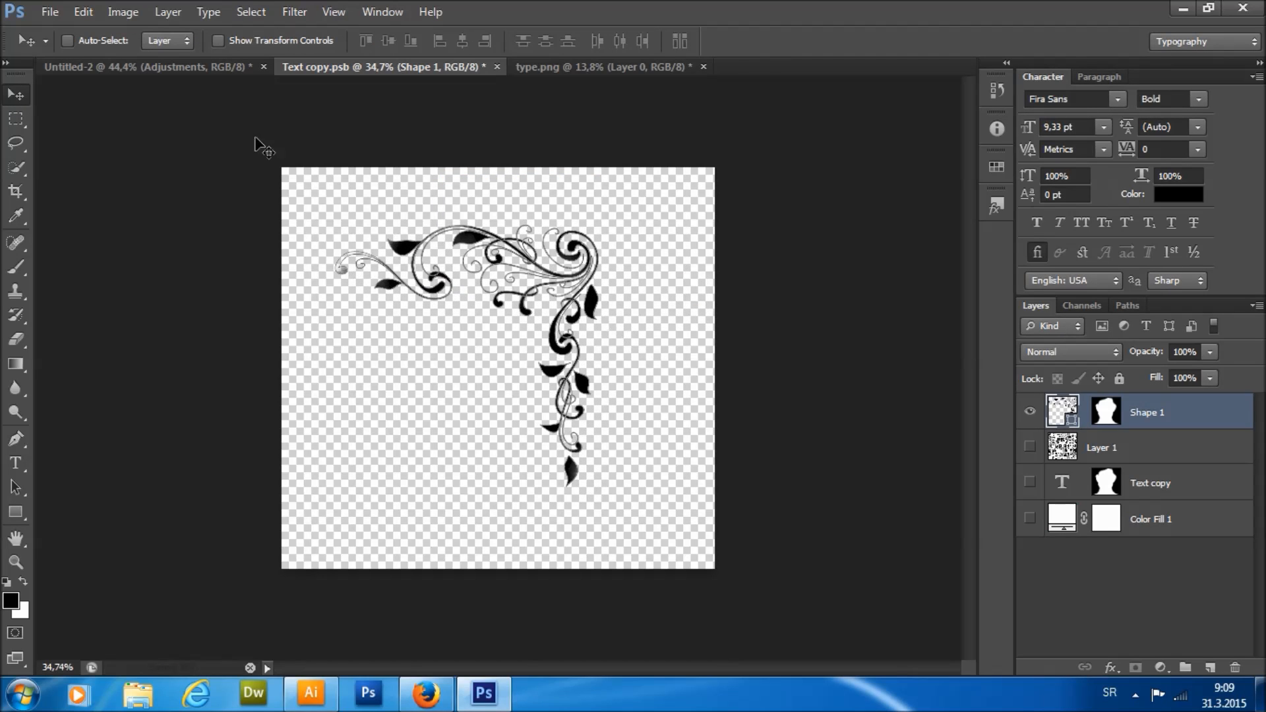
# Save Text copy.psb and examine the ornament on the Untitled-2 portrait.
pyautogui.hotkey('ctrl', 's')
pyautogui.click(210, 68)
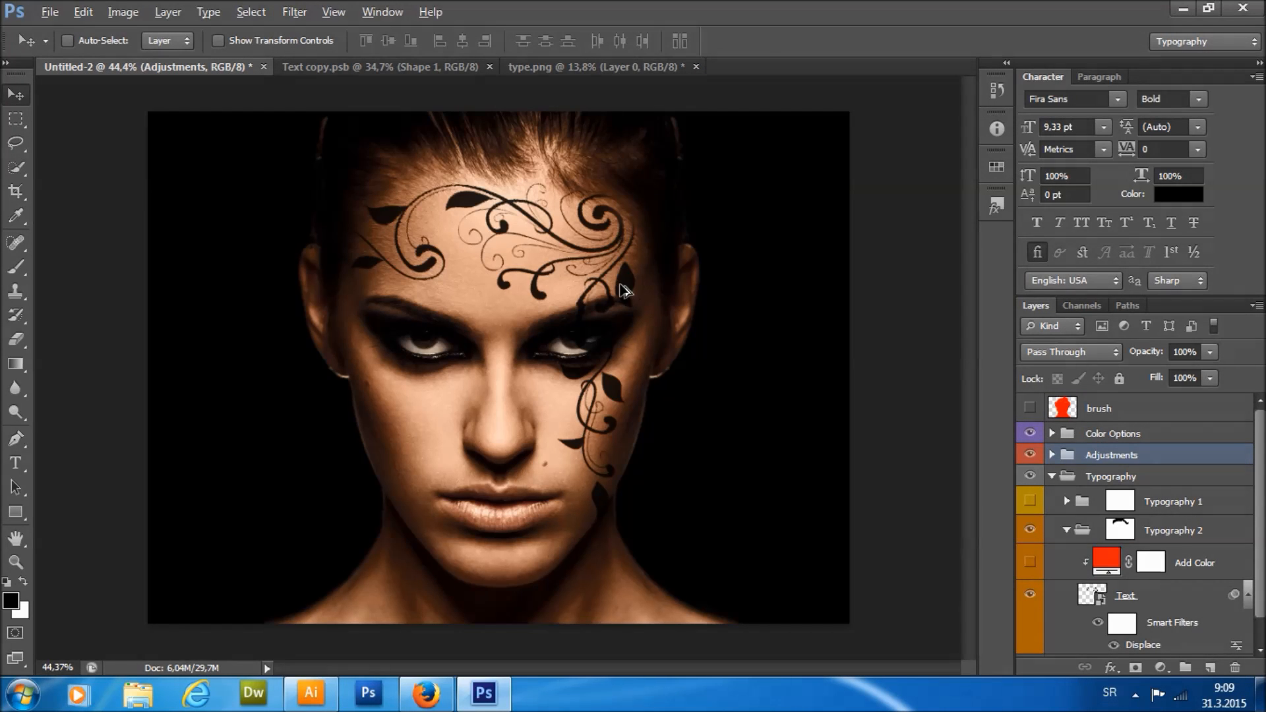
pyautogui.scroll(-4, 622, 286)
pyautogui.scroll(4, 589, 323)
# Delete Shape 1 from Text copy.psb, show Layer 1 again, save, and return to the Untitled-2 portrait.
pyautogui.click(386, 67)
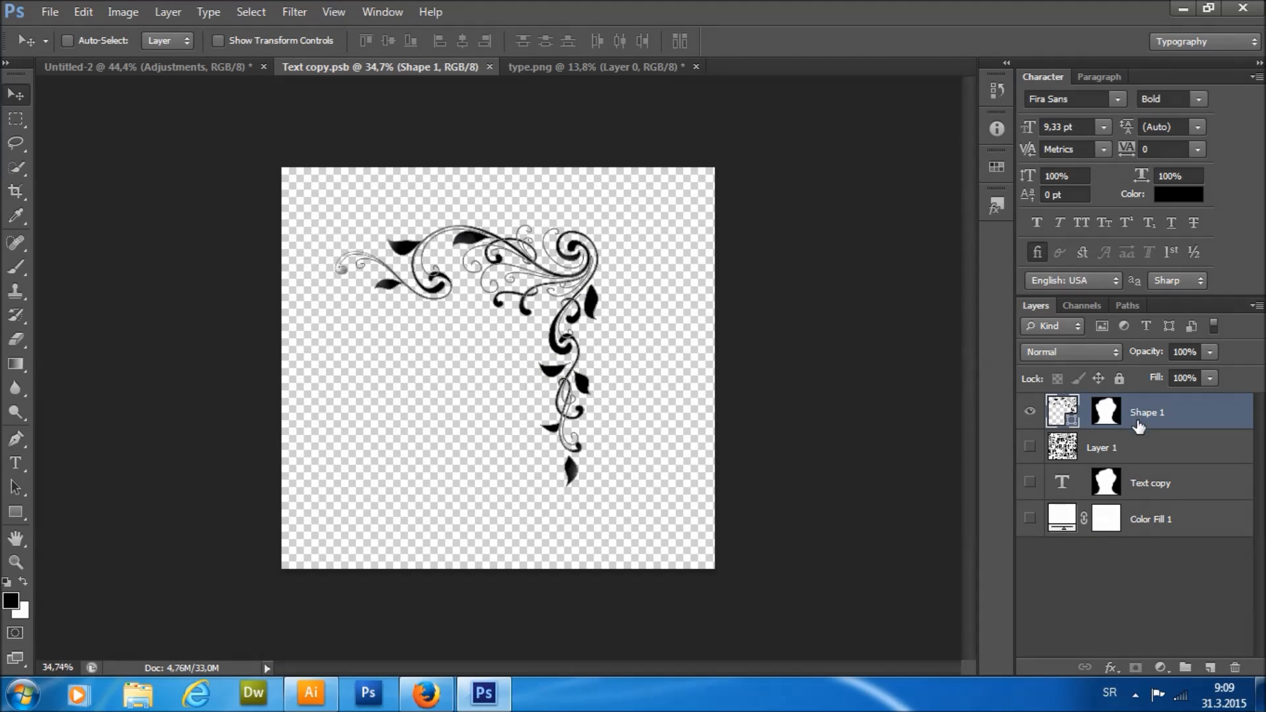
pyautogui.press('Delete')
pyautogui.click(1029, 410)
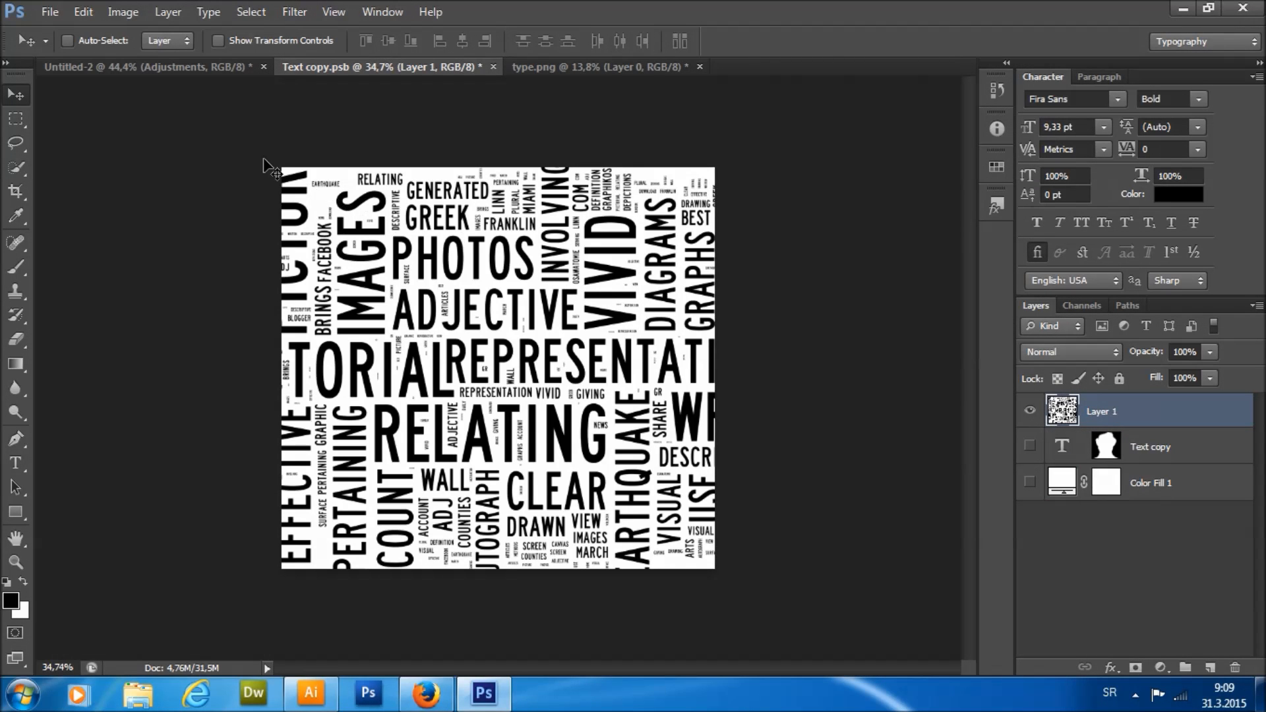
pyautogui.hotkey('ctrl', 's')
pyautogui.click(212, 69)
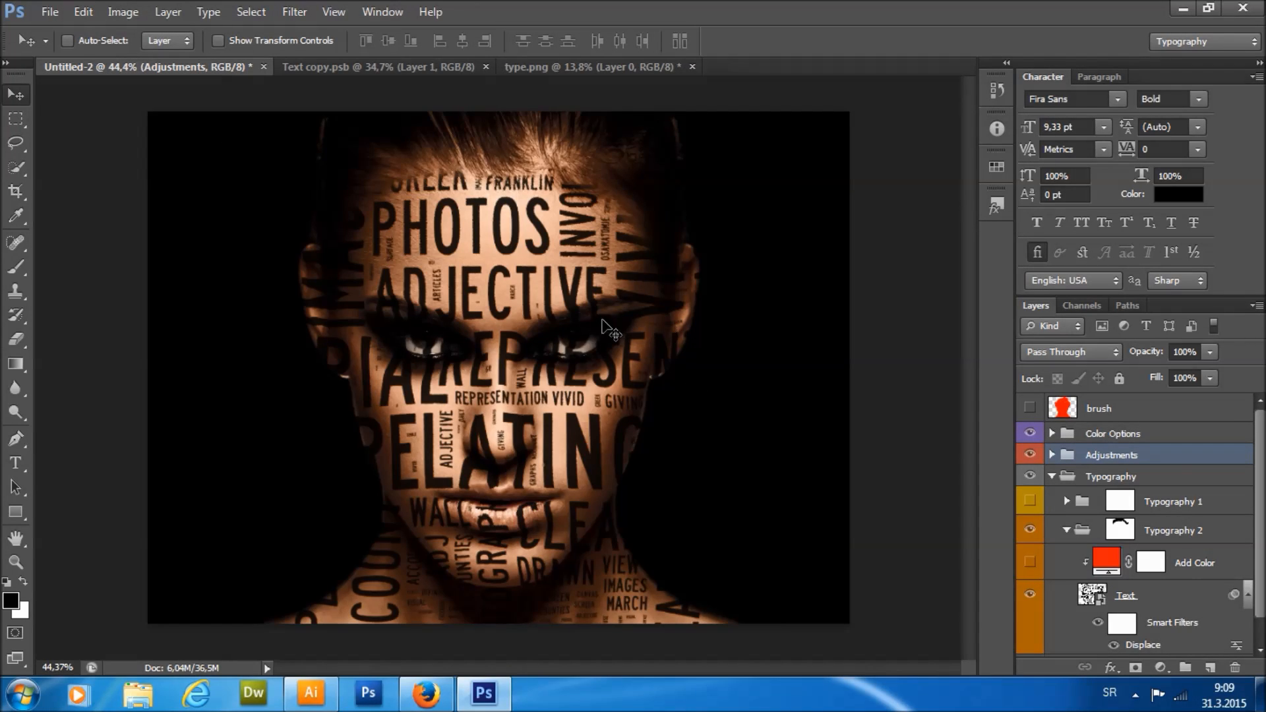
pyautogui.scroll(-2, 561, 377)
pyautogui.scroll(1, 562, 378)
# Collapse the Typography group and set the saturation of the Overall Saturation layer in the Adjustments group to +16.
pyautogui.click(1052, 477)
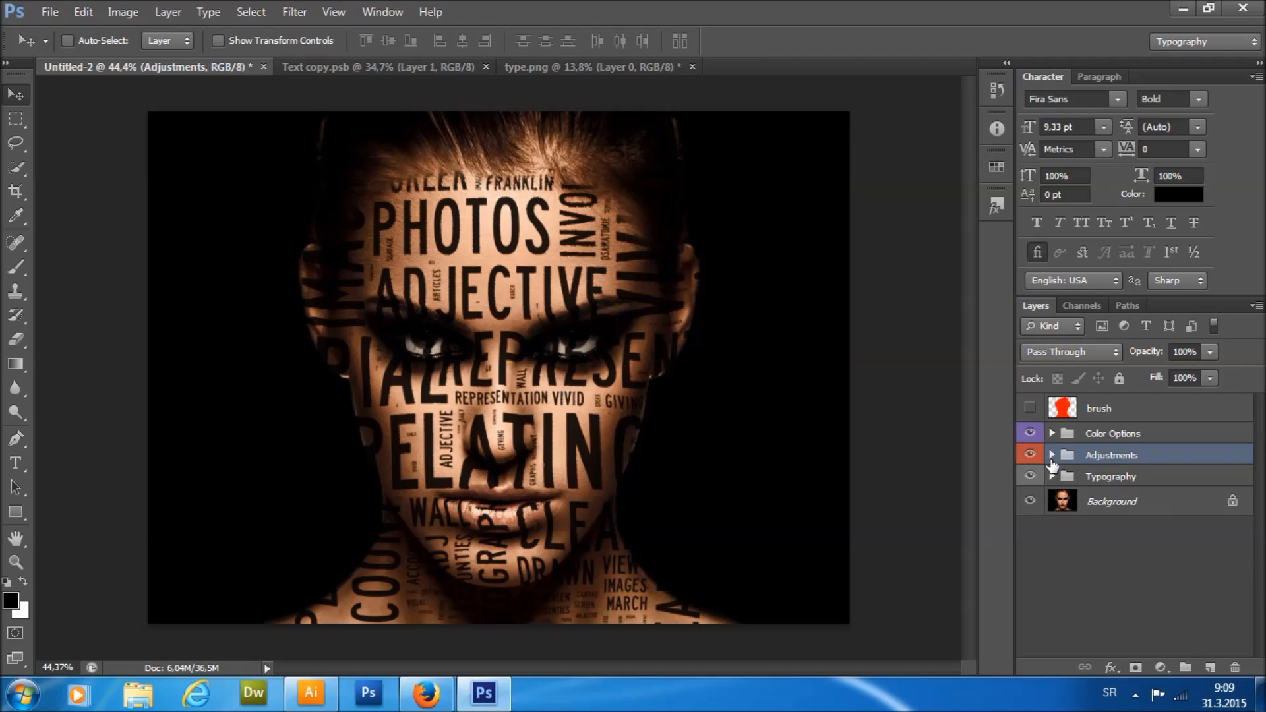
pyautogui.click(1052, 455)
pyautogui.scroll(-1, 1172, 460)
pyautogui.click(1171, 460)
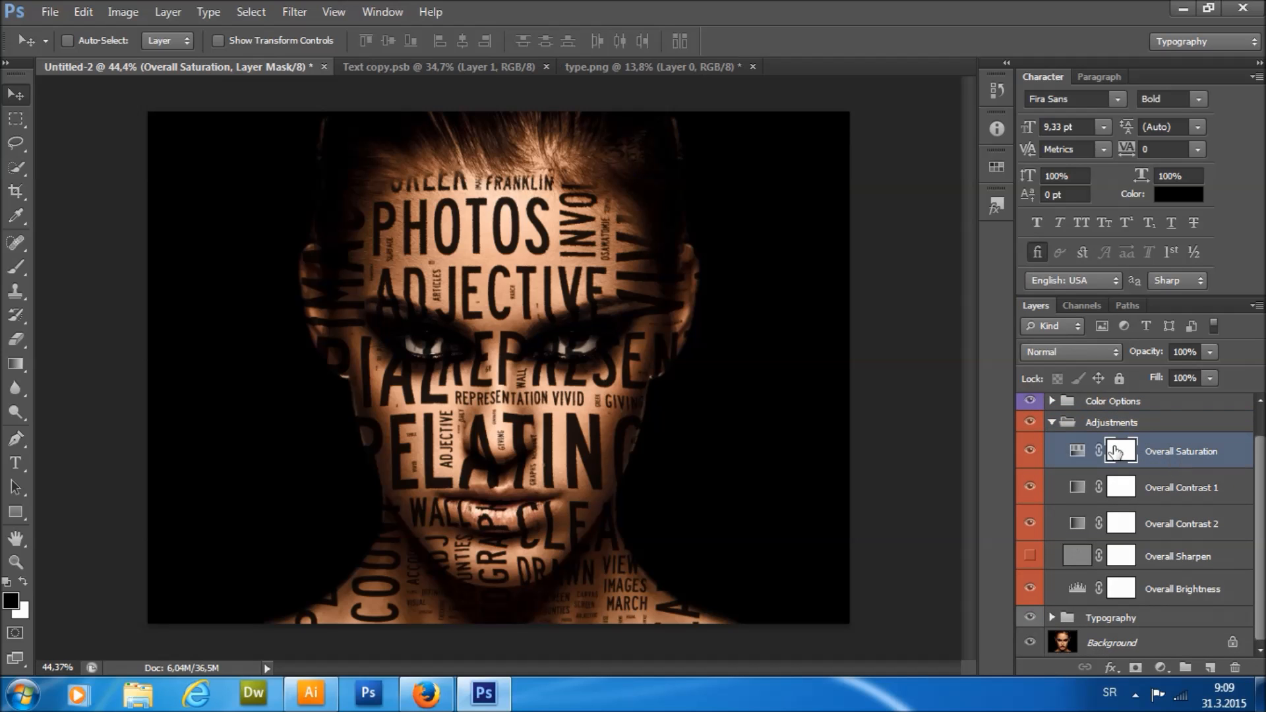
pyautogui.doubleClick(1077, 451)
pyautogui.moveTo(928, 286); pyautogui.dragTo(872, 291)
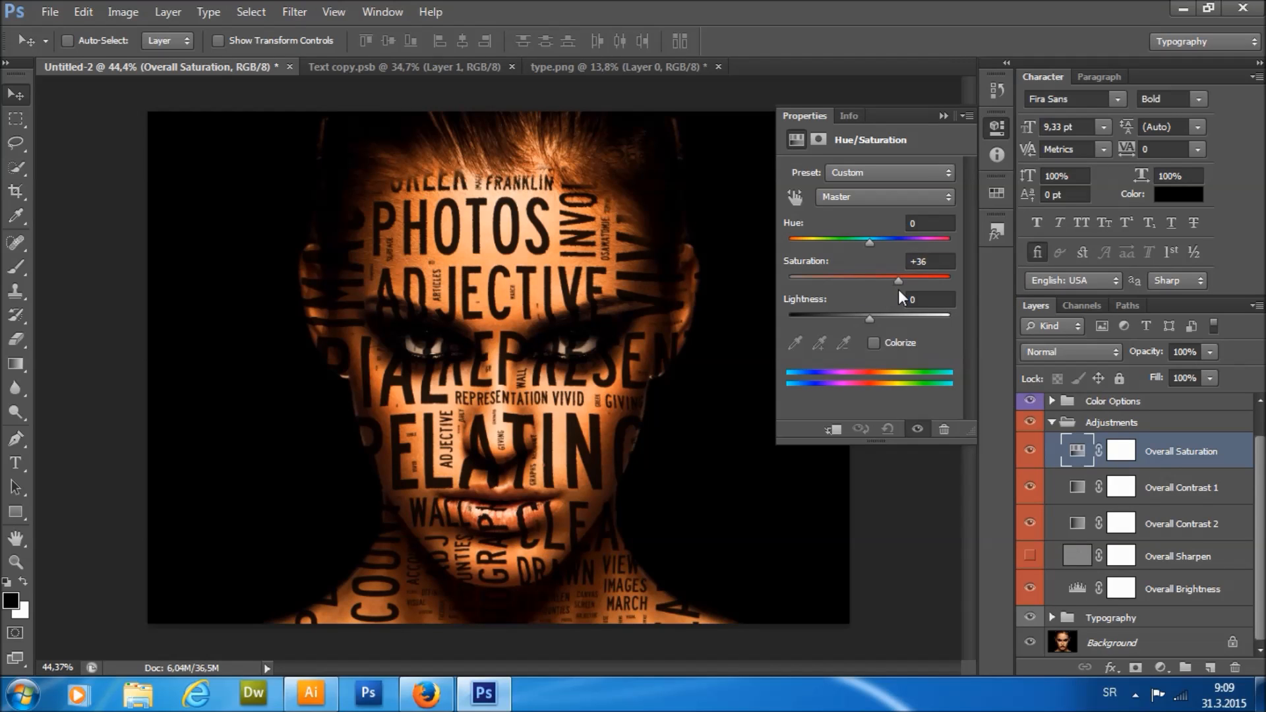
pyautogui.moveTo(884, 290); pyautogui.dragTo(882, 289)
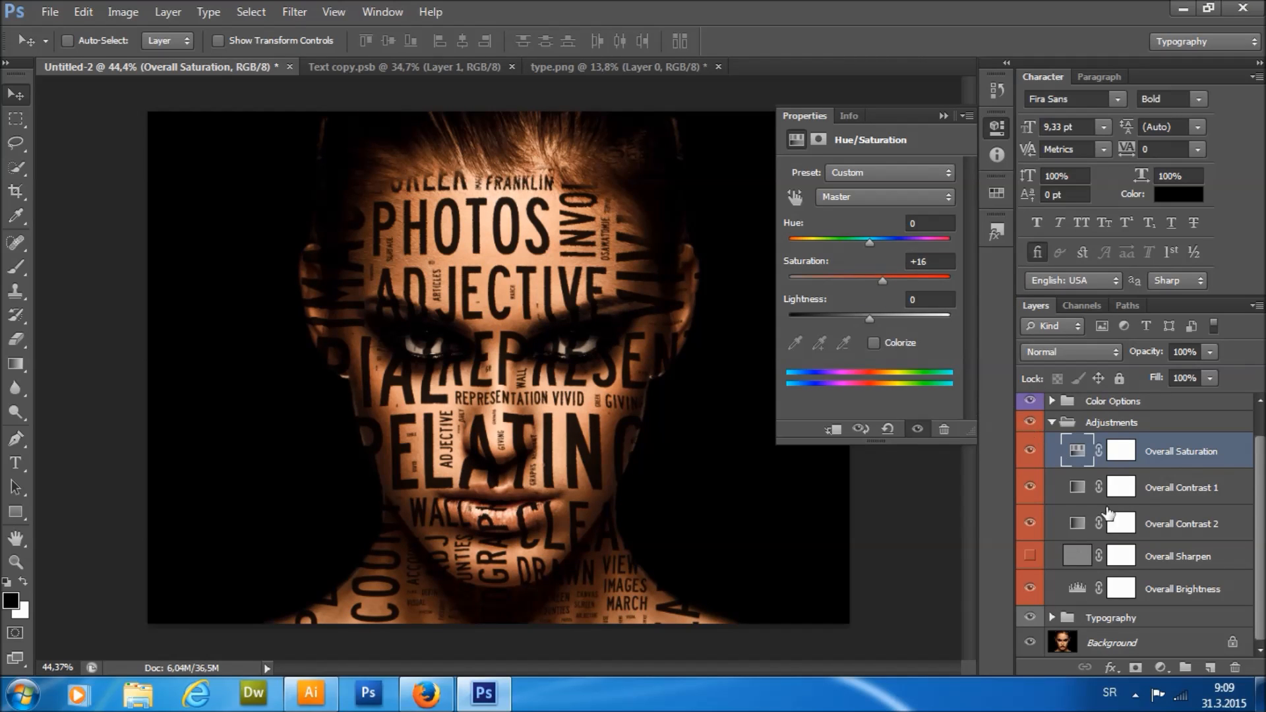
# Toggle the visibility of the Overall Contrast 1 and Overall Contrast 2 layers to compare their effect on the portrait.
pyautogui.click(1203, 492)
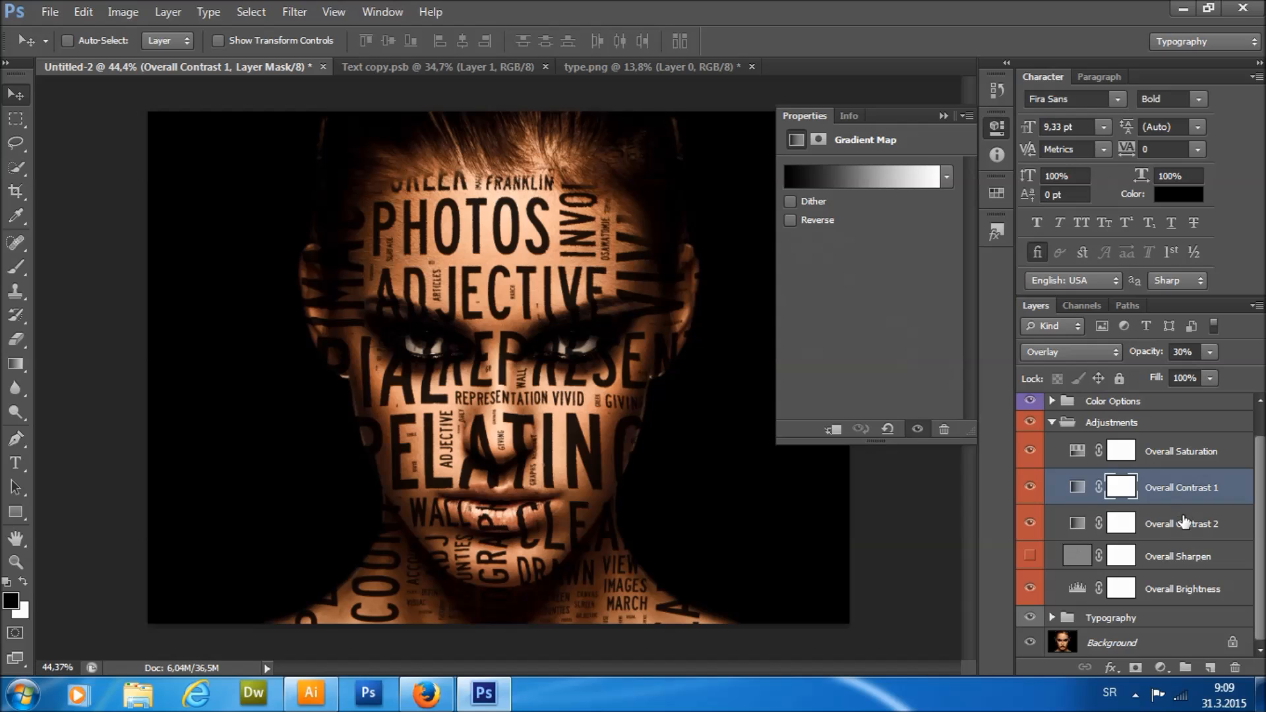
pyautogui.click(1183, 520)
pyautogui.click(1031, 487)
pyautogui.click(1030, 488)
pyautogui.click(1030, 523)
pyautogui.click(1030, 523)
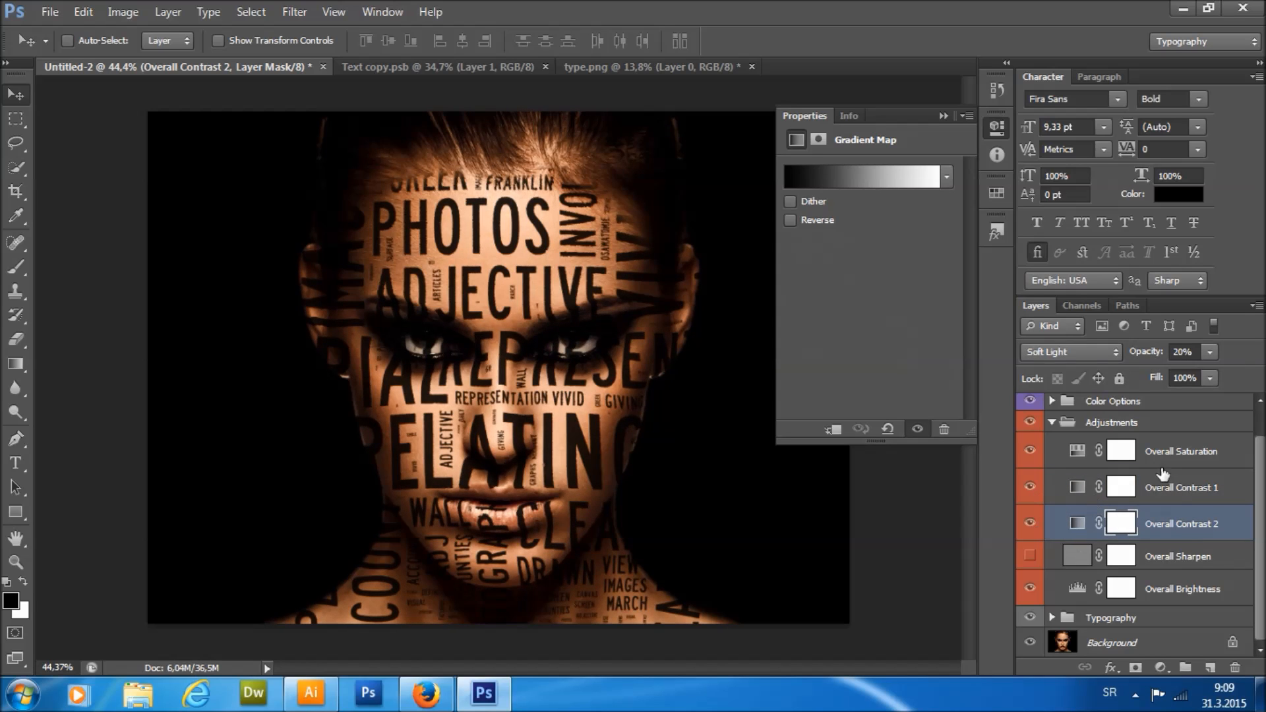
# Raise the opacity of the Overall Contrast 2 layer to 46%.
pyautogui.click(1191, 352)
pyautogui.write('30')
pyautogui.press('Return')
pyautogui.click(1209, 352)
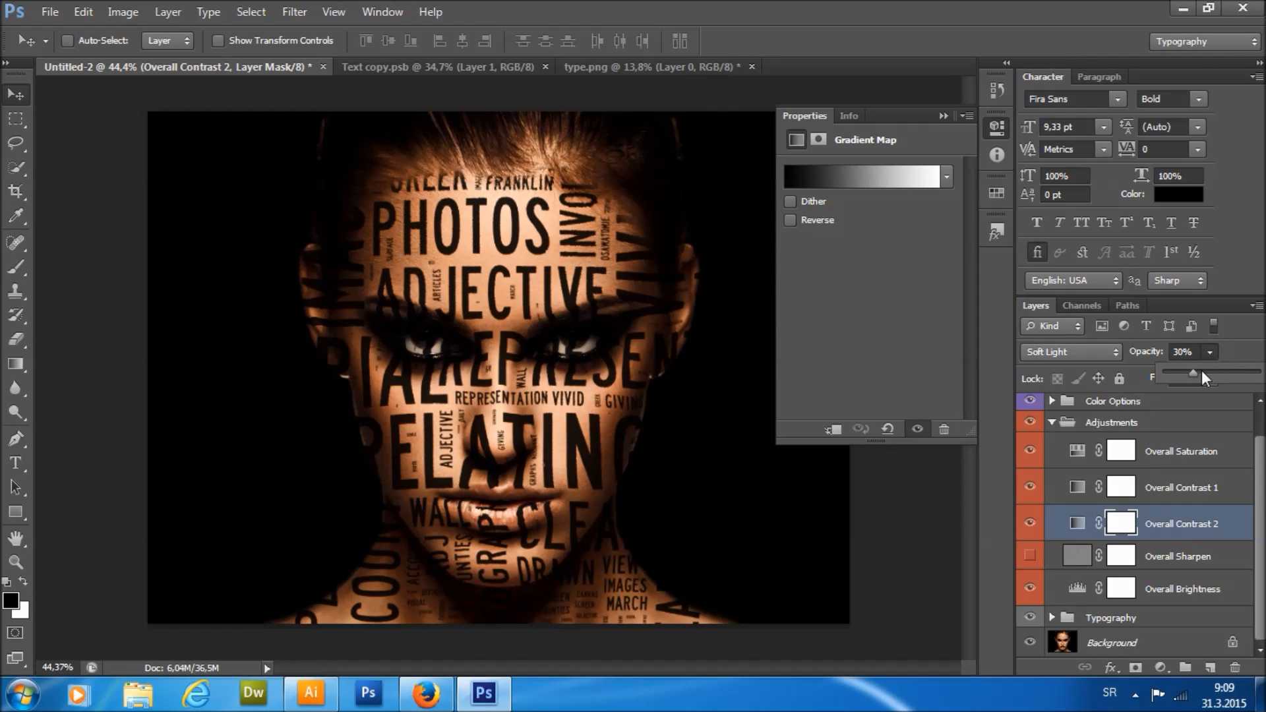
pyautogui.moveTo(1208, 376); pyautogui.dragTo(1207, 384)
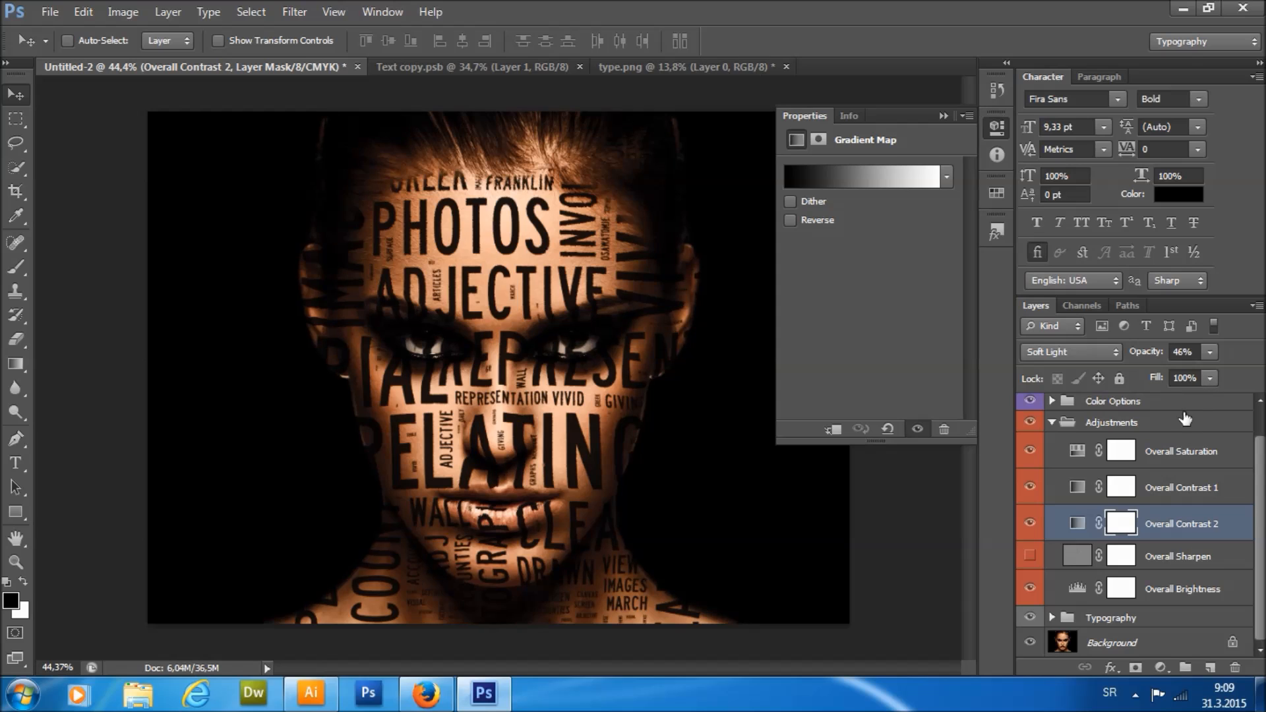
pyautogui.click(1184, 352)
# Set the opacity of the Overall Contrast 1 layer to 40%.
pyautogui.click(1088, 474)
pyautogui.moveTo(1180, 352); pyautogui.dragTo(1166, 353)
pyautogui.write('4')
pyautogui.press('Return')
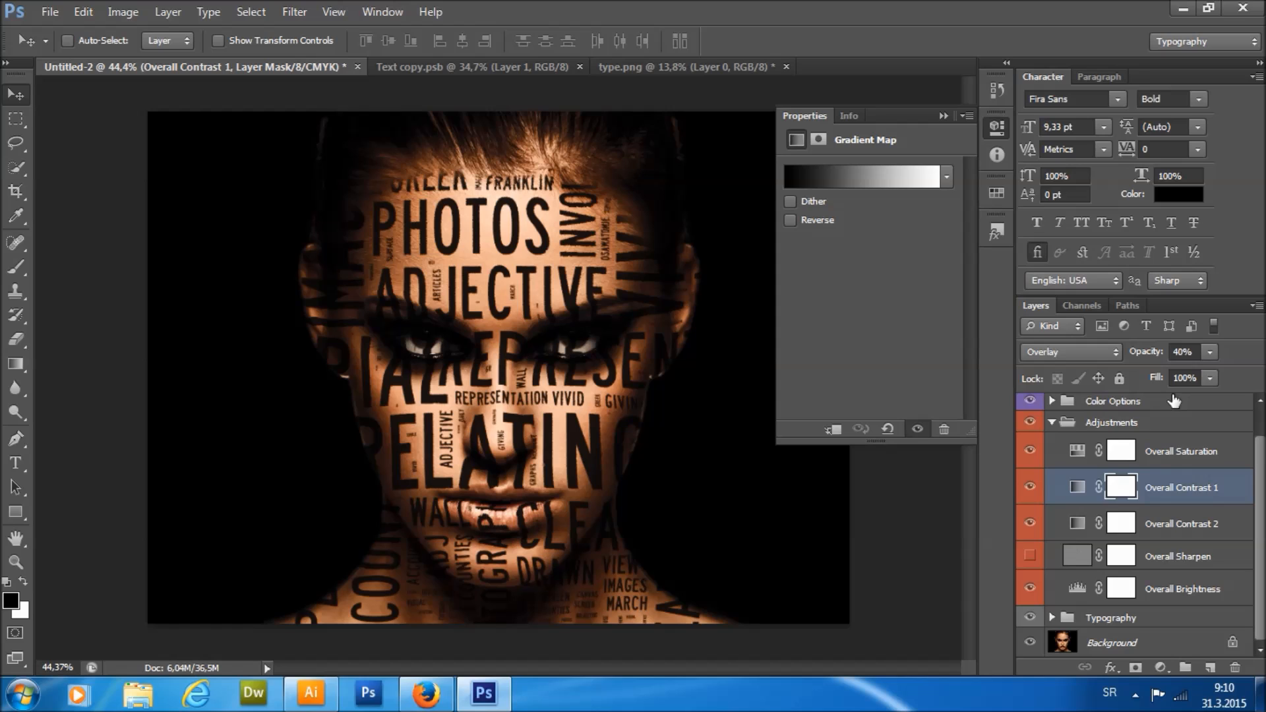
# Set the Overall Brightness Levels input black point to 3 and the white point to 245.
pyautogui.click(1188, 535)
pyautogui.click(1171, 561)
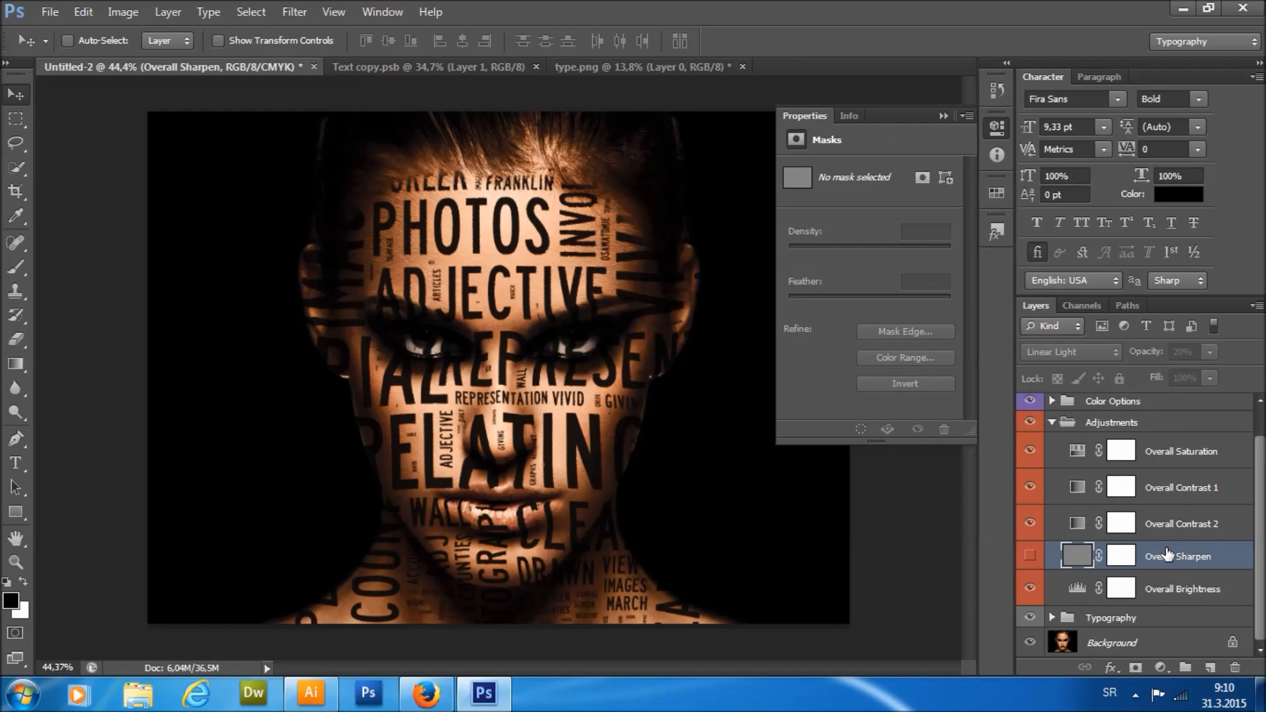
pyautogui.click(1159, 590)
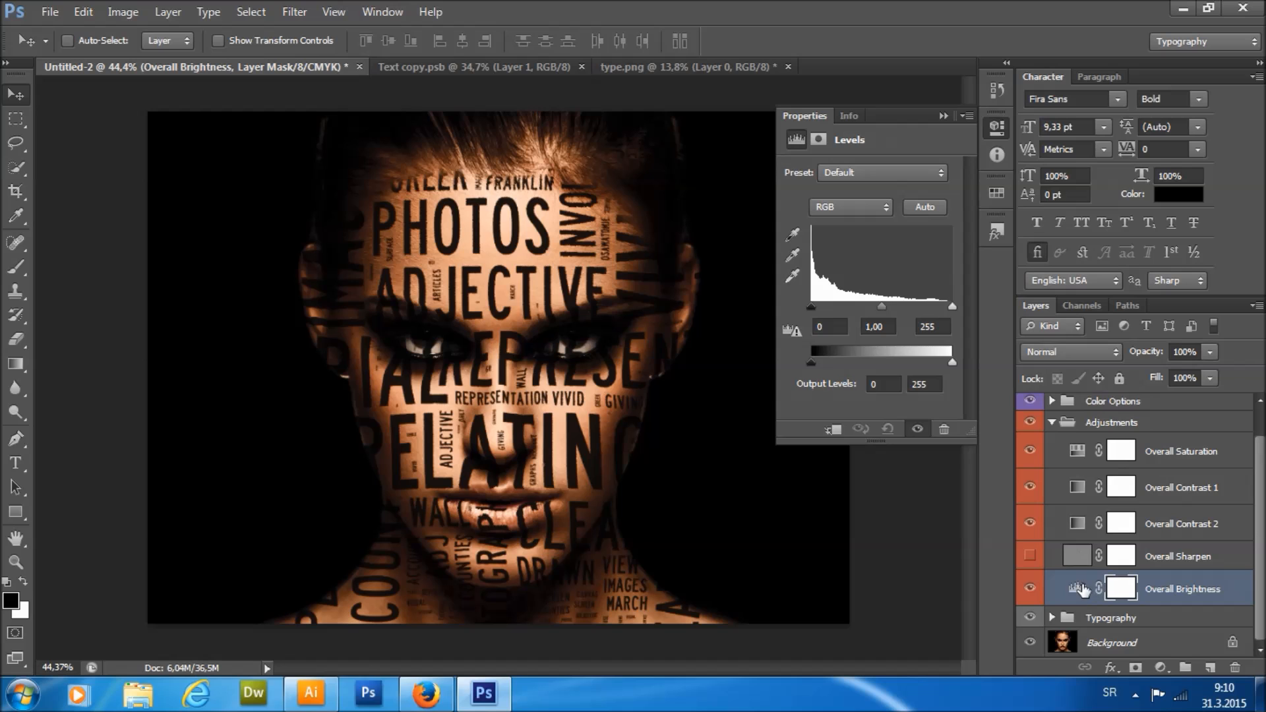
pyautogui.click(1078, 589)
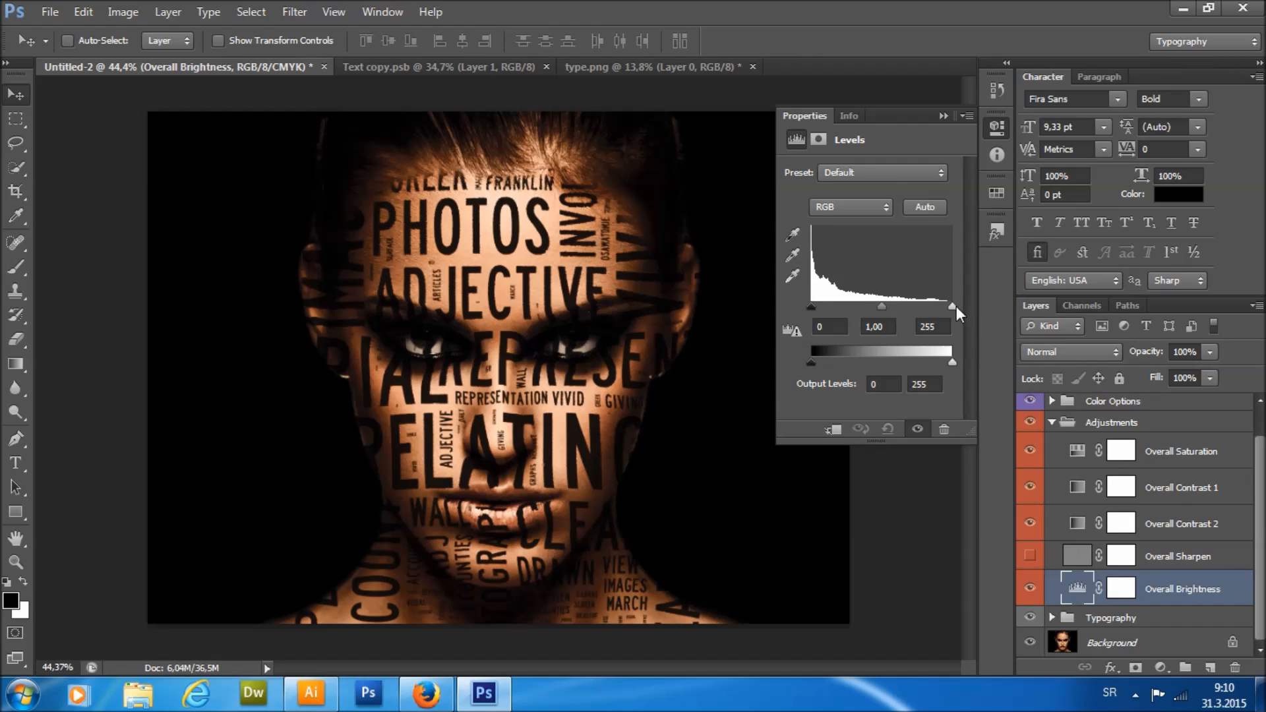
pyautogui.moveTo(814, 309); pyautogui.dragTo(767, 307)
pyautogui.moveTo(952, 308); pyautogui.dragTo(948, 309)
# Delete the Overall Sharpen layer and add a new empty layer above Overall Saturation in the Adjustments group.
pyautogui.click(1187, 558)
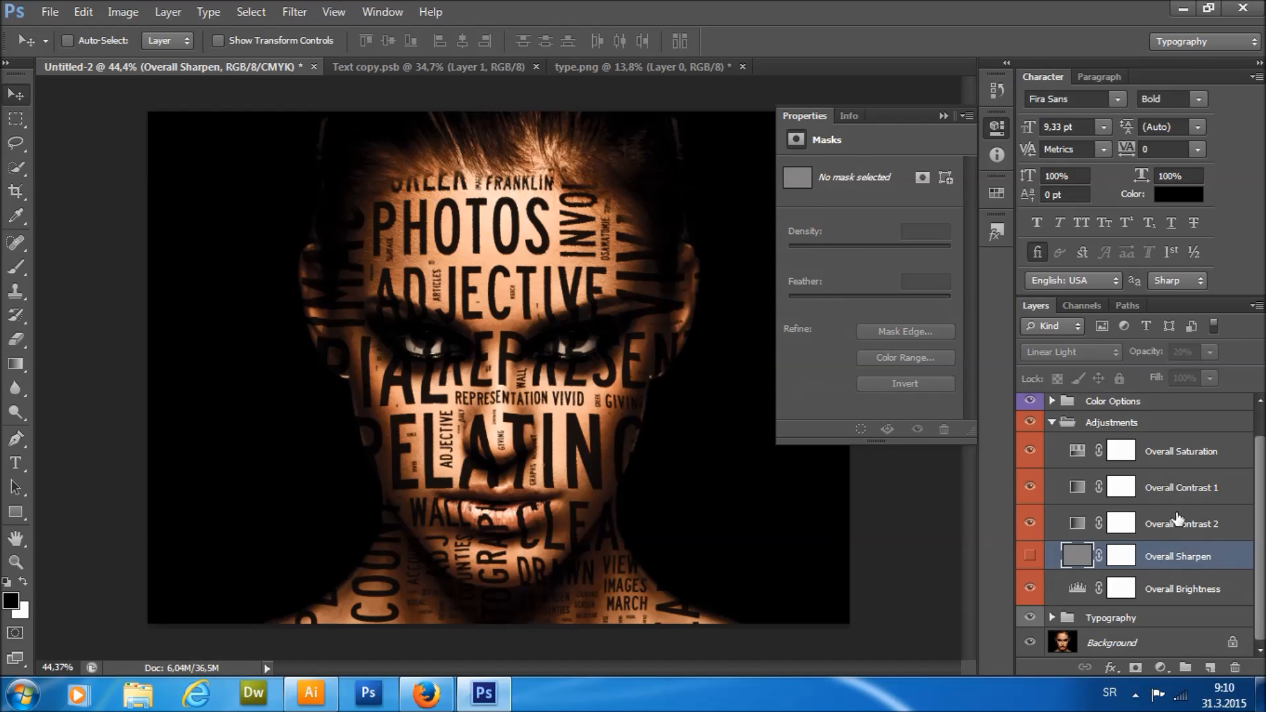
pyautogui.press('Delete')
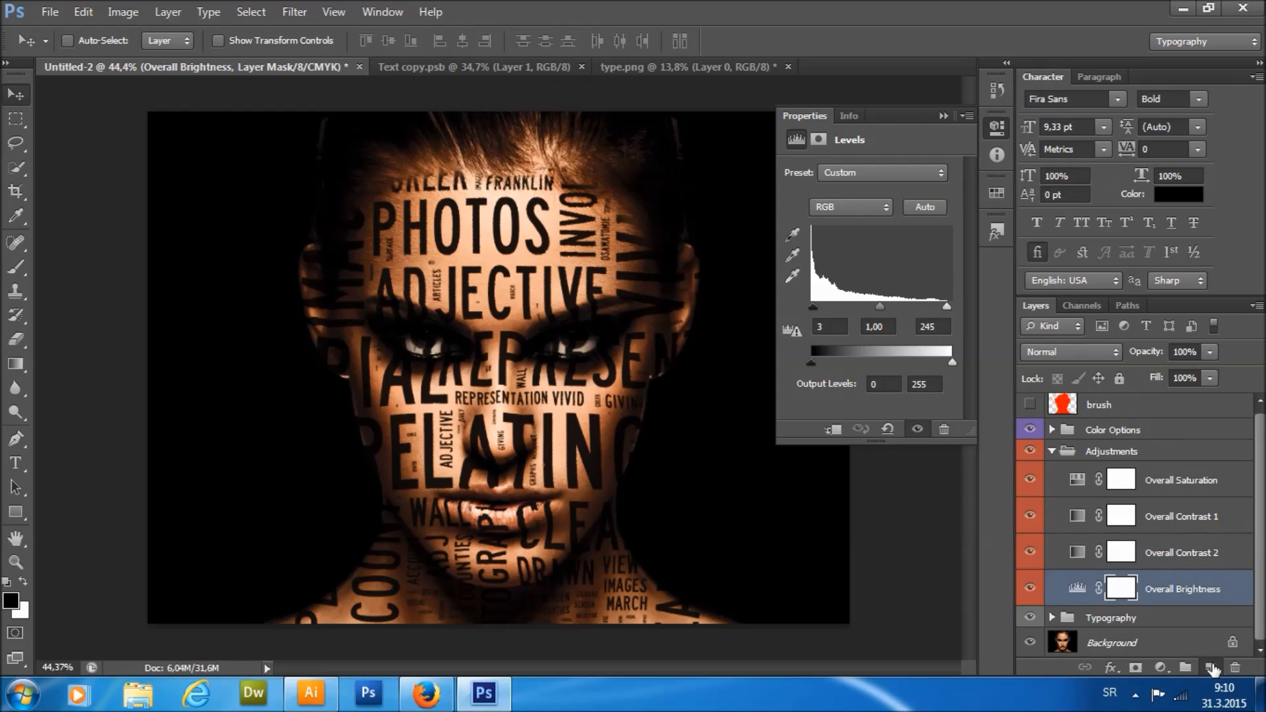
pyautogui.click(1210, 667)
pyautogui.moveTo(1153, 575); pyautogui.dragTo(1153, 471)
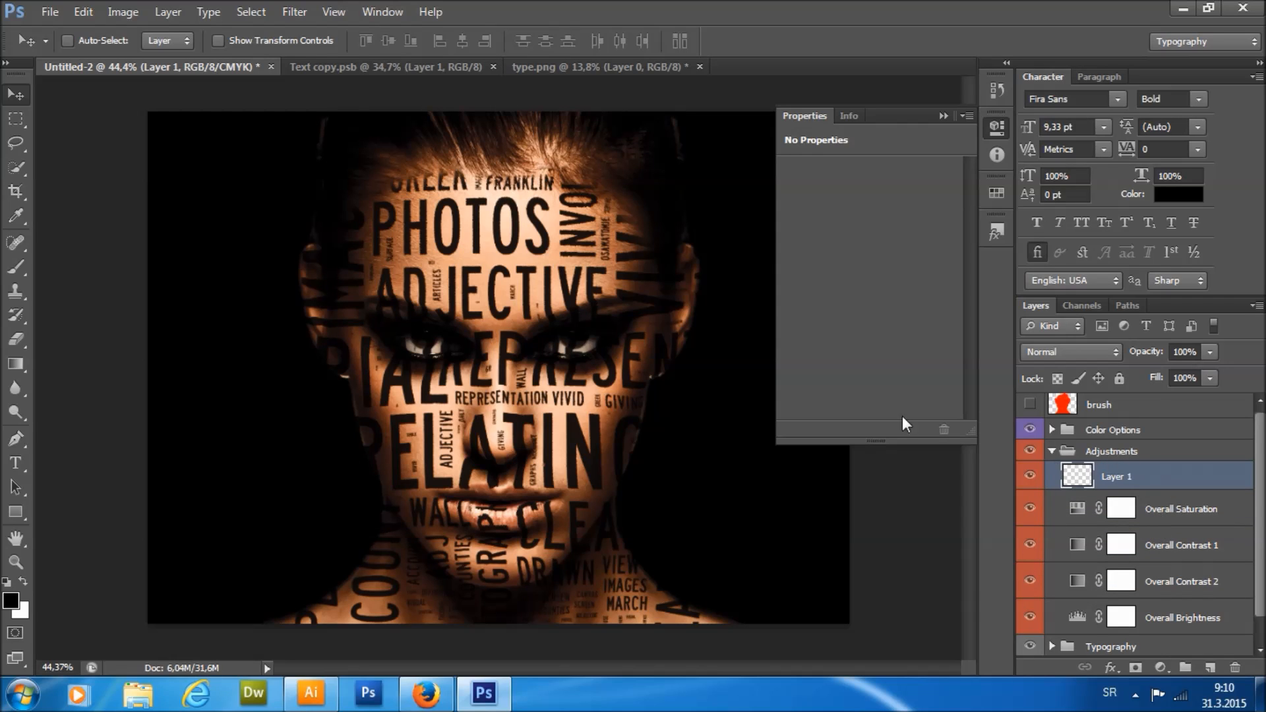
# Fill Layer 1 with the merged portrait image using Apply Image.
pyautogui.click(85, 12)
pyautogui.click(119, 12)
pyautogui.click(119, 12)
pyautogui.click(176, 280)
pyautogui.click(795, 175)
# Apply a High Pass filter with a radius of 2.0 pixels to Layer 1.
pyautogui.click(294, 12)
pyautogui.moveTo(448, 330)
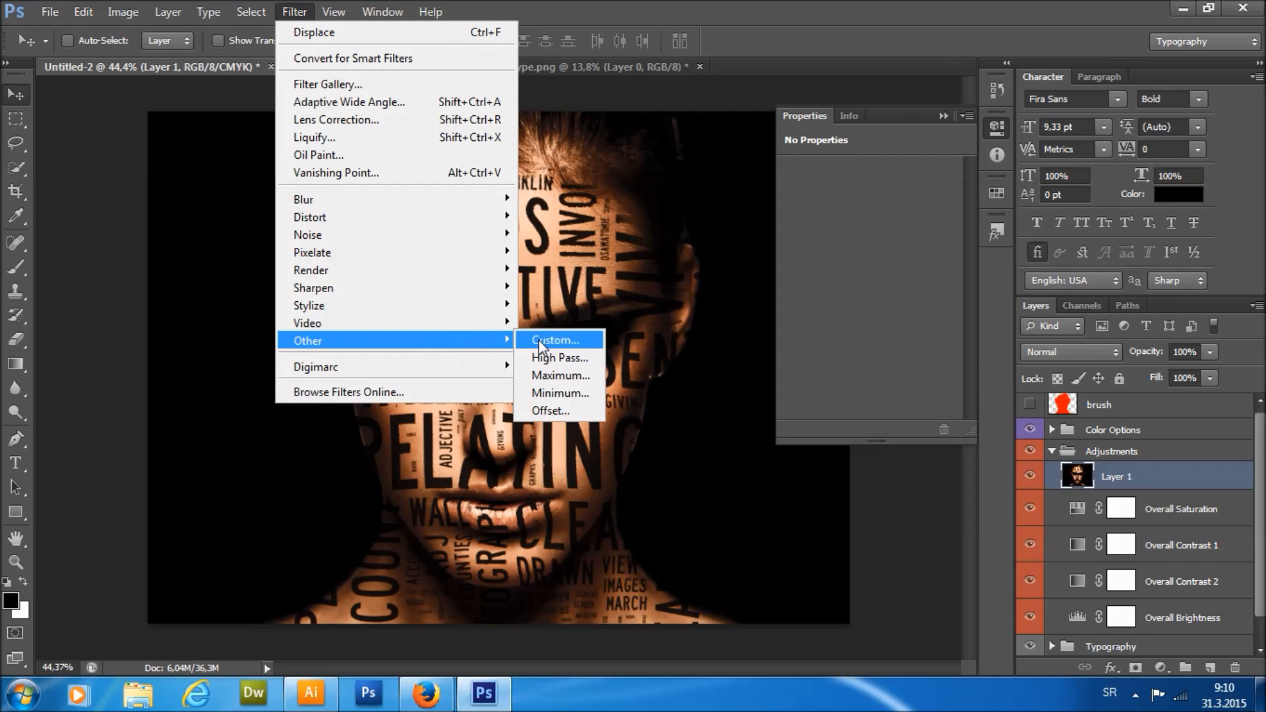
pyautogui.click(569, 352)
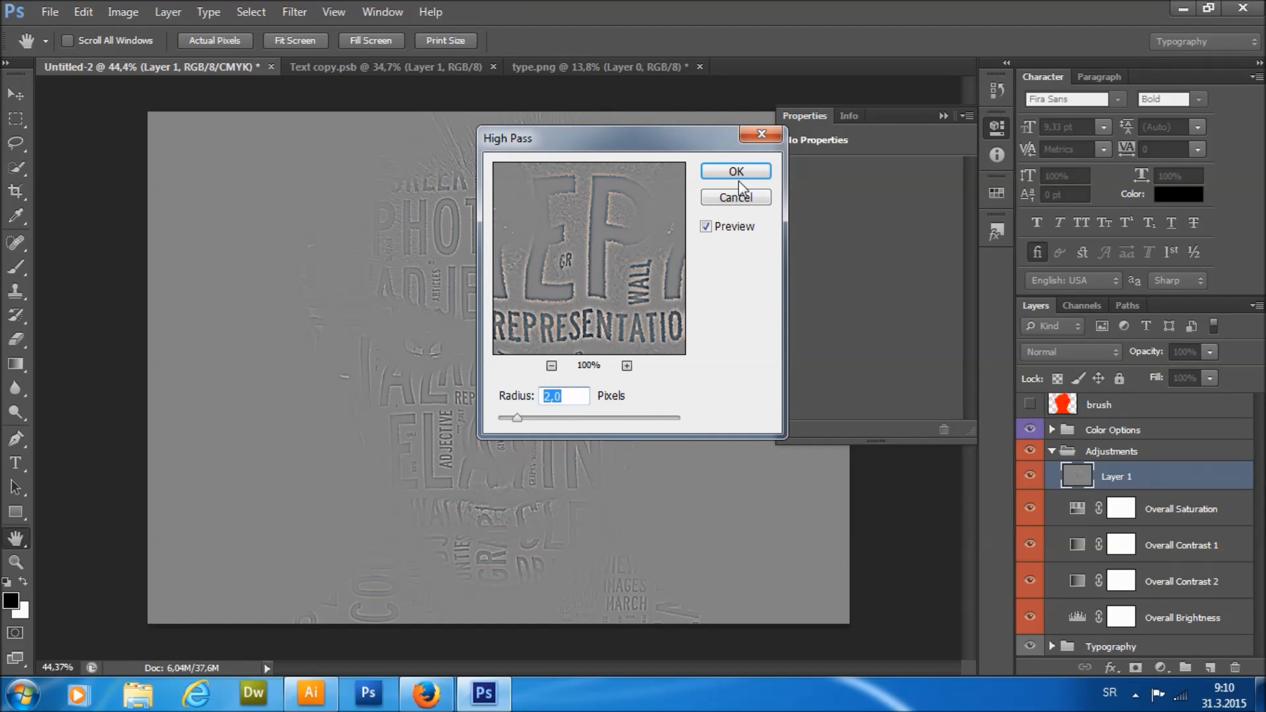
pyautogui.click(736, 172)
# Set the blend mode of Layer 1 to Linear Light and its opacity to 20%.
pyautogui.click(1087, 350)
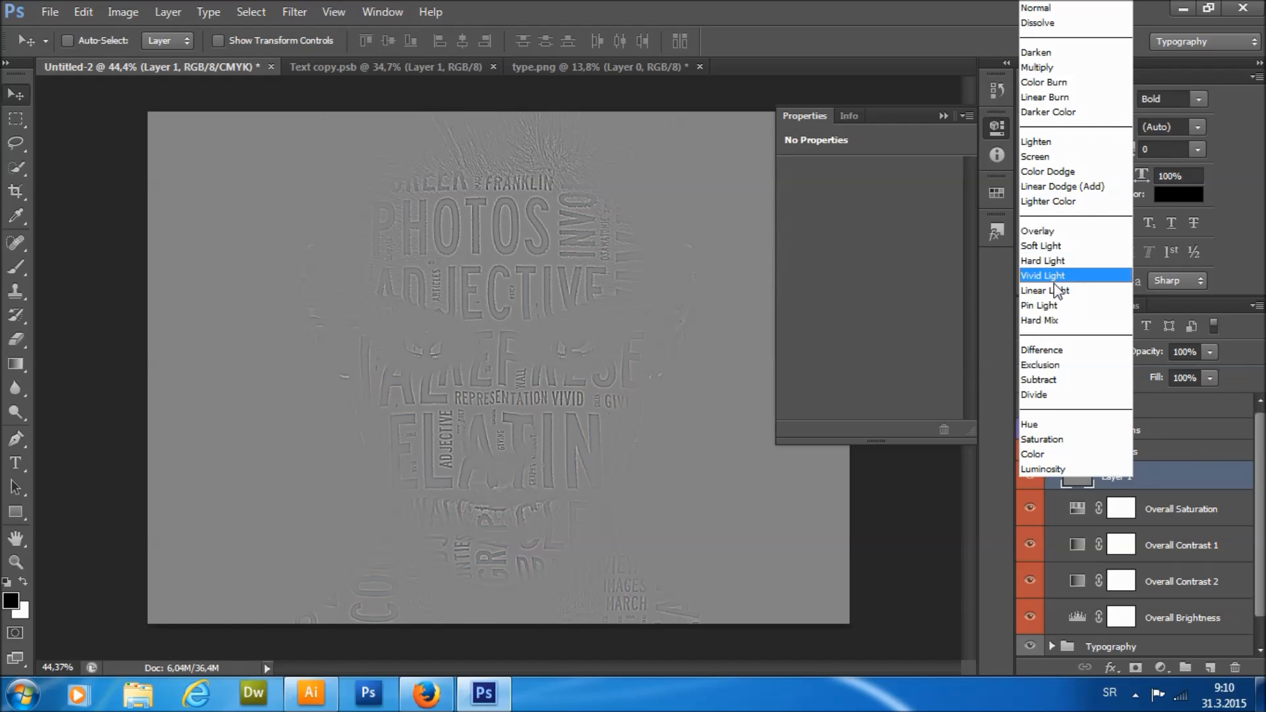
pyautogui.click(1051, 292)
pyautogui.click(1179, 353)
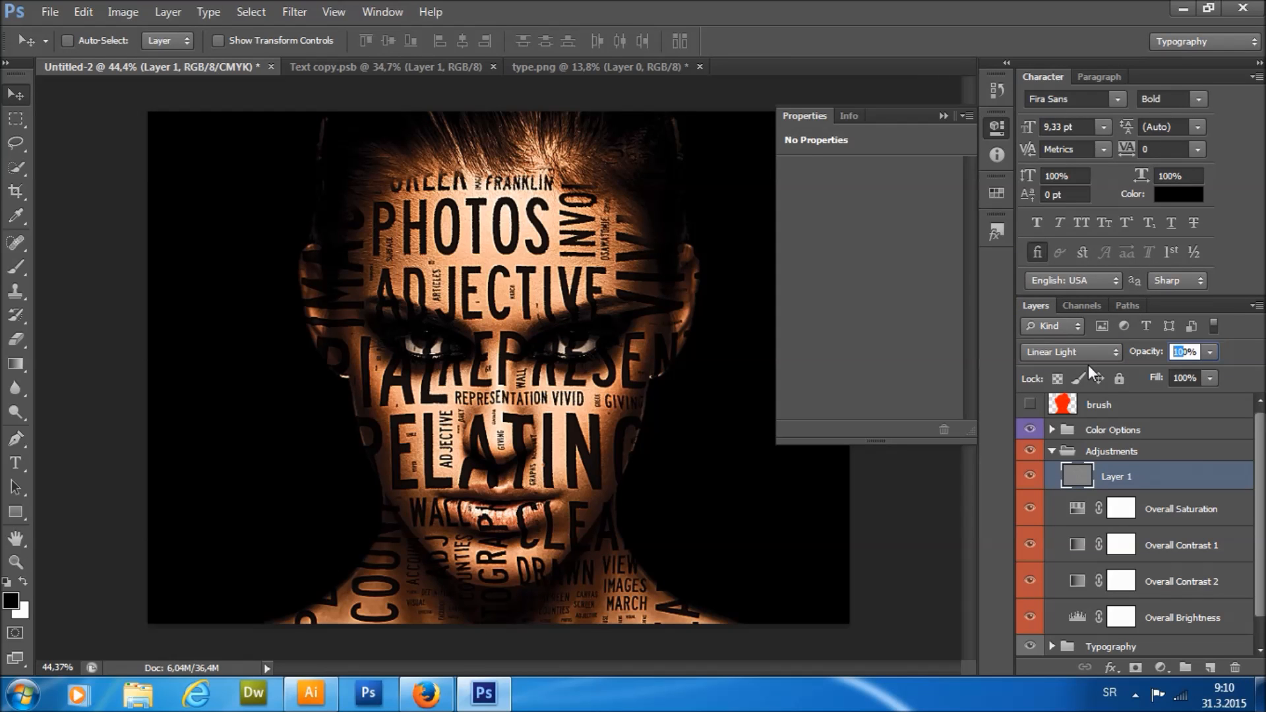
pyautogui.write('20')
pyautogui.press('Return')
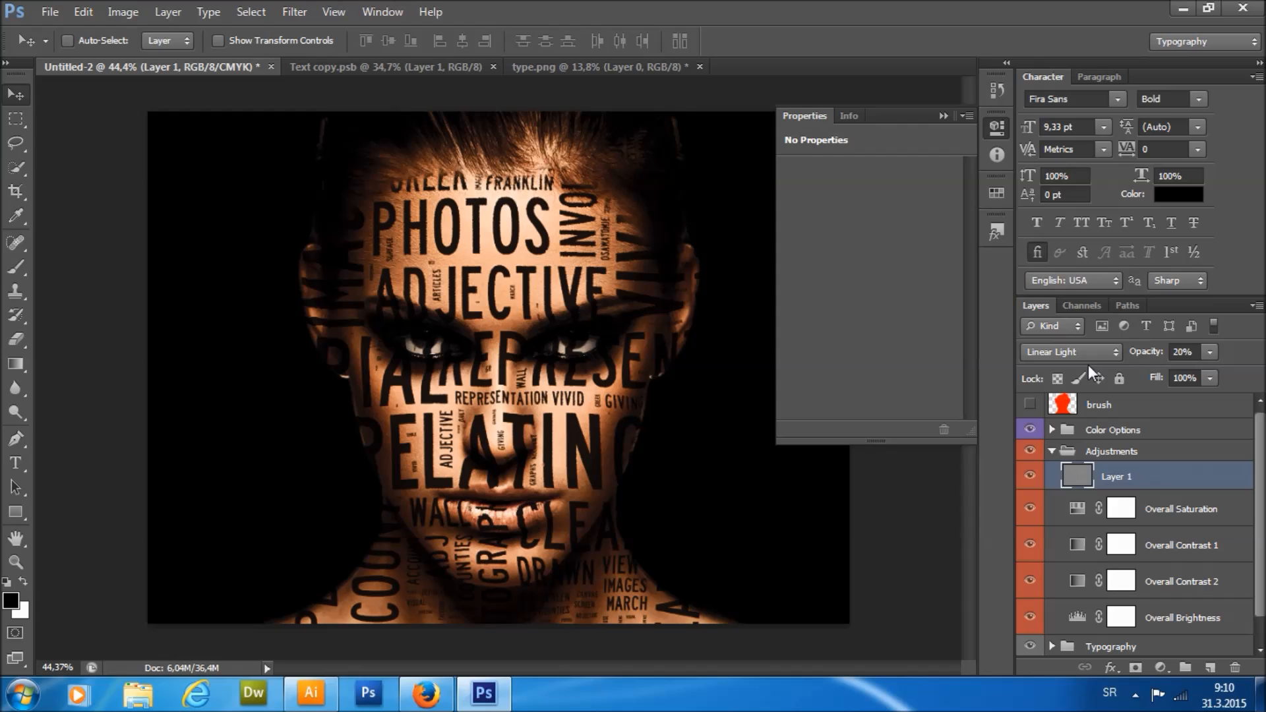
# Try stronger opacities on the high-pass Layer 1 and set its opacity to 30%.
pyautogui.click(1211, 352)
pyautogui.moveTo(1201, 372); pyautogui.dragTo(1240, 372)
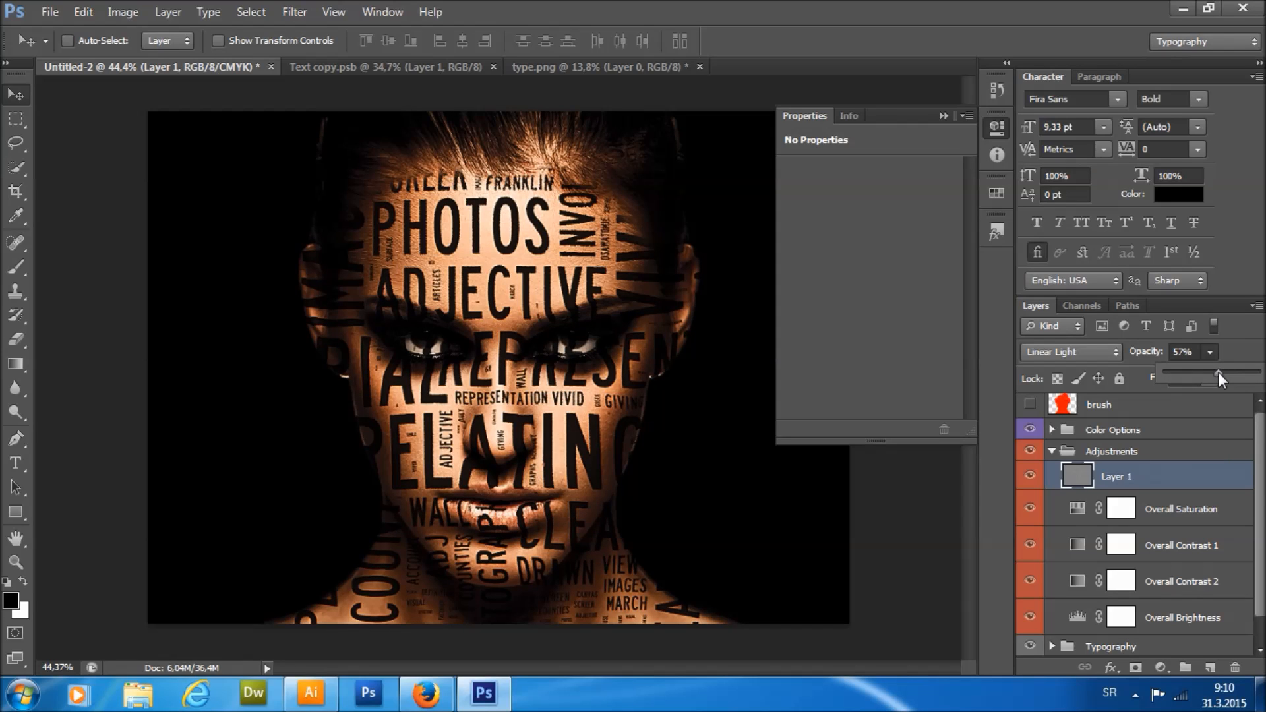
pyautogui.click(1182, 351)
pyautogui.write('30')
pyautogui.press('Return')
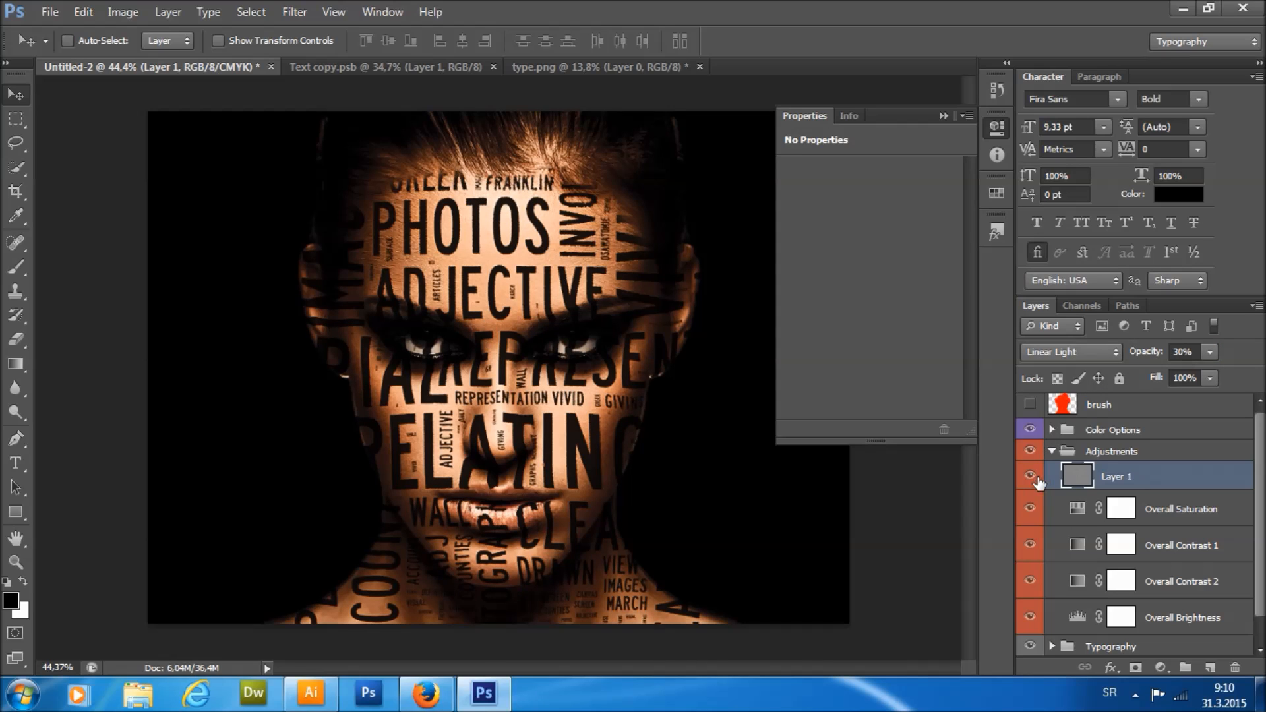
# Collapse the Adjustments group, expand Color Options, and preview Color Options 21 down to 17 one at a time.
pyautogui.click(1052, 451)
pyautogui.click(1052, 430)
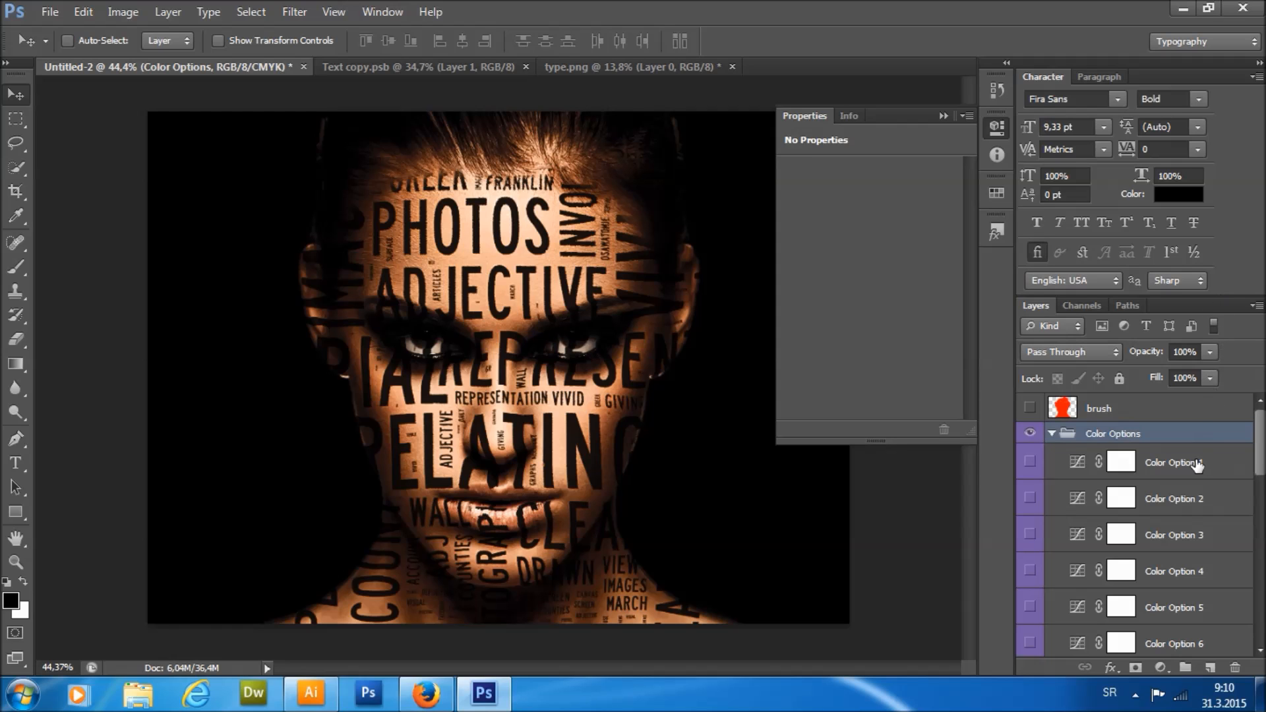
pyautogui.scroll(-6, 1199, 455)
pyautogui.scroll(-6, 1198, 470)
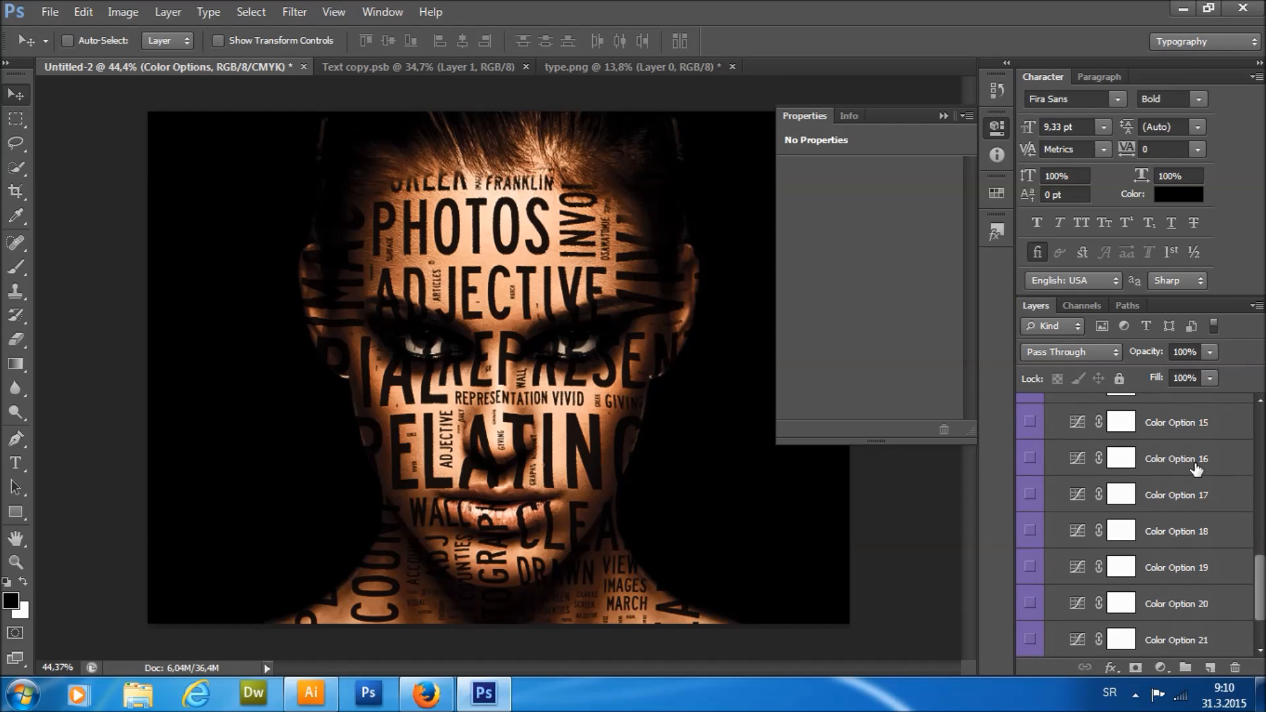
pyautogui.click(1031, 579)
pyautogui.click(1031, 579)
pyautogui.click(1031, 545)
pyautogui.click(1031, 545)
pyautogui.click(1030, 509)
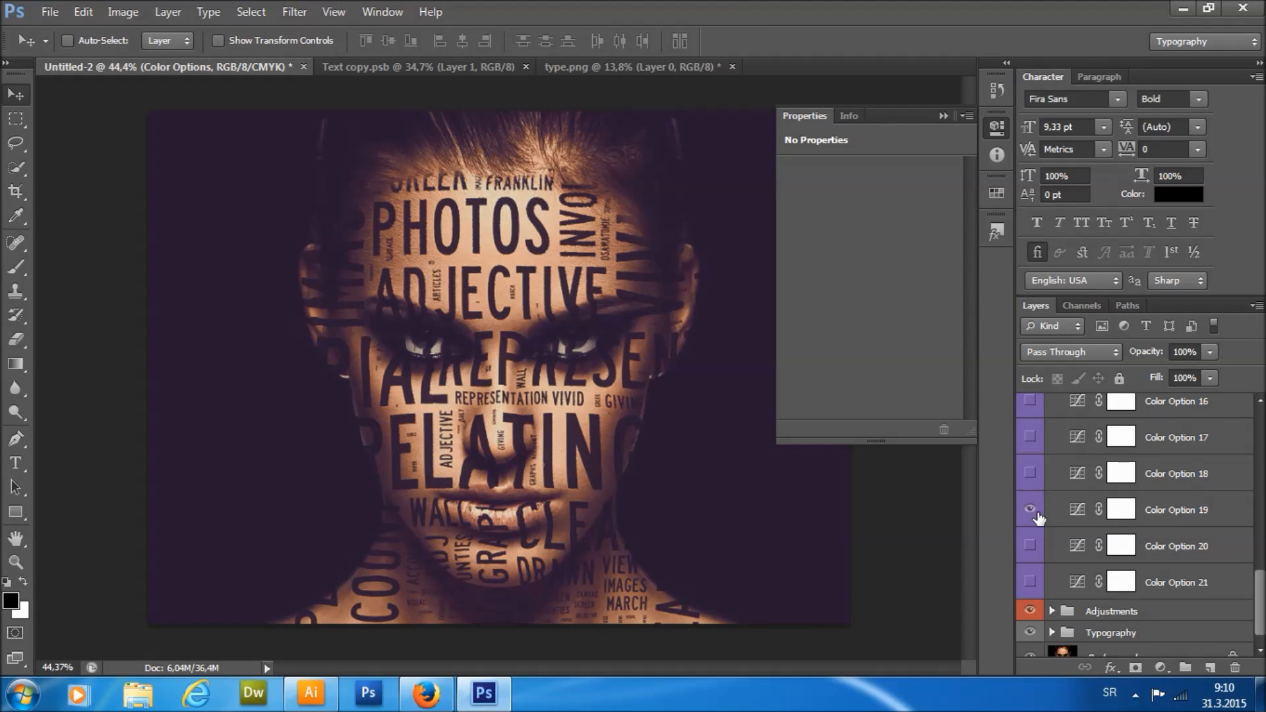
pyautogui.click(1031, 508)
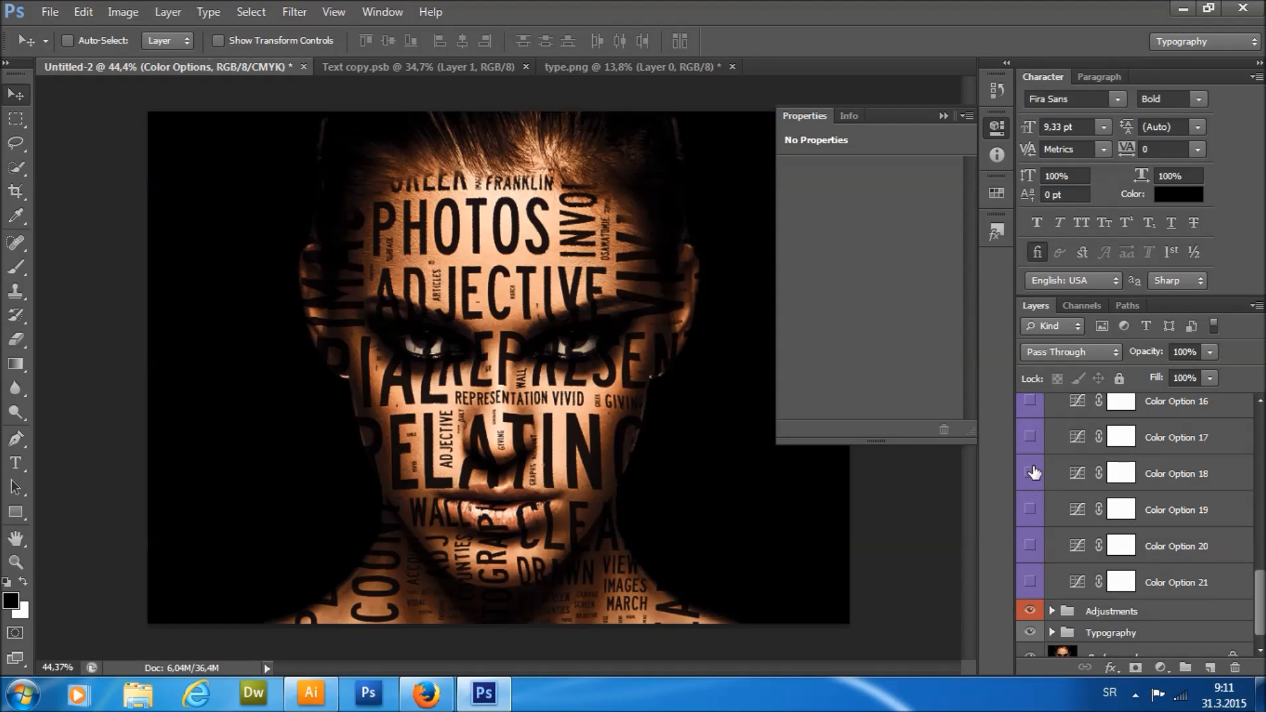
pyautogui.click(1031, 473)
pyautogui.click(1032, 473)
pyautogui.click(1030, 437)
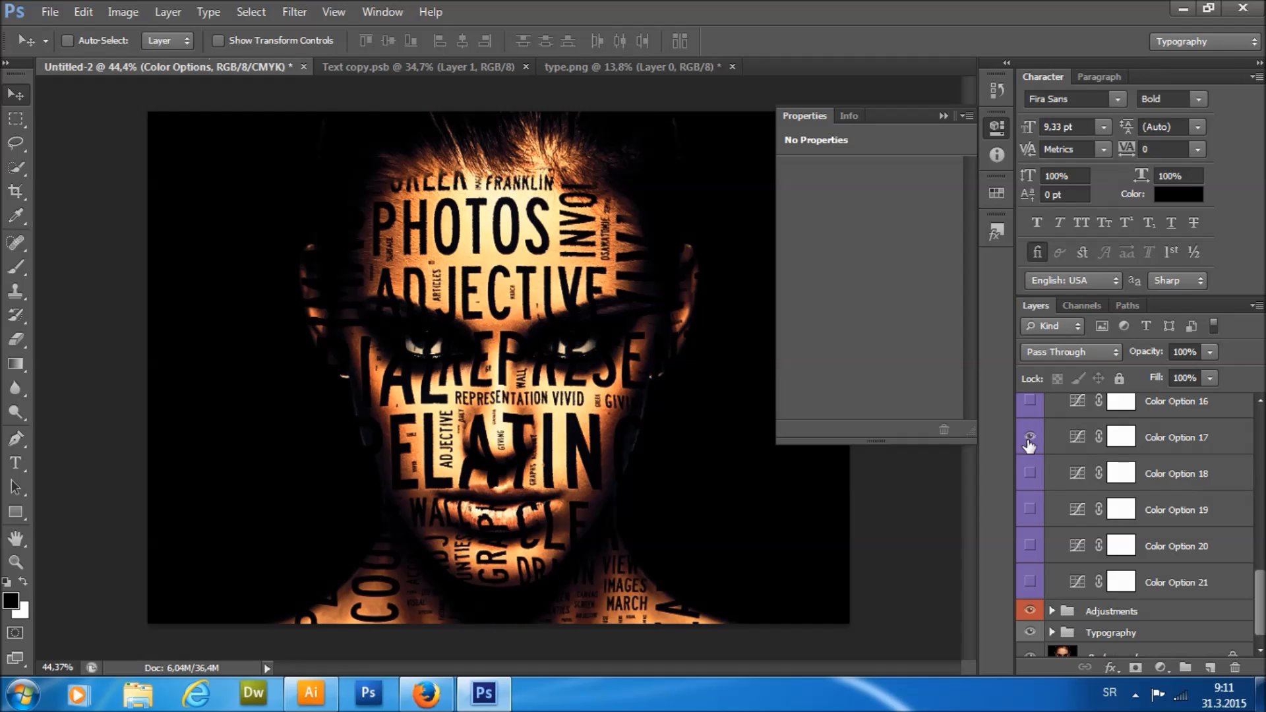
pyautogui.click(1030, 437)
# Show Color Option 19, set its opacity to 54%, and compare the portrait with and without it.
pyautogui.click(1030, 509)
pyautogui.click(1157, 513)
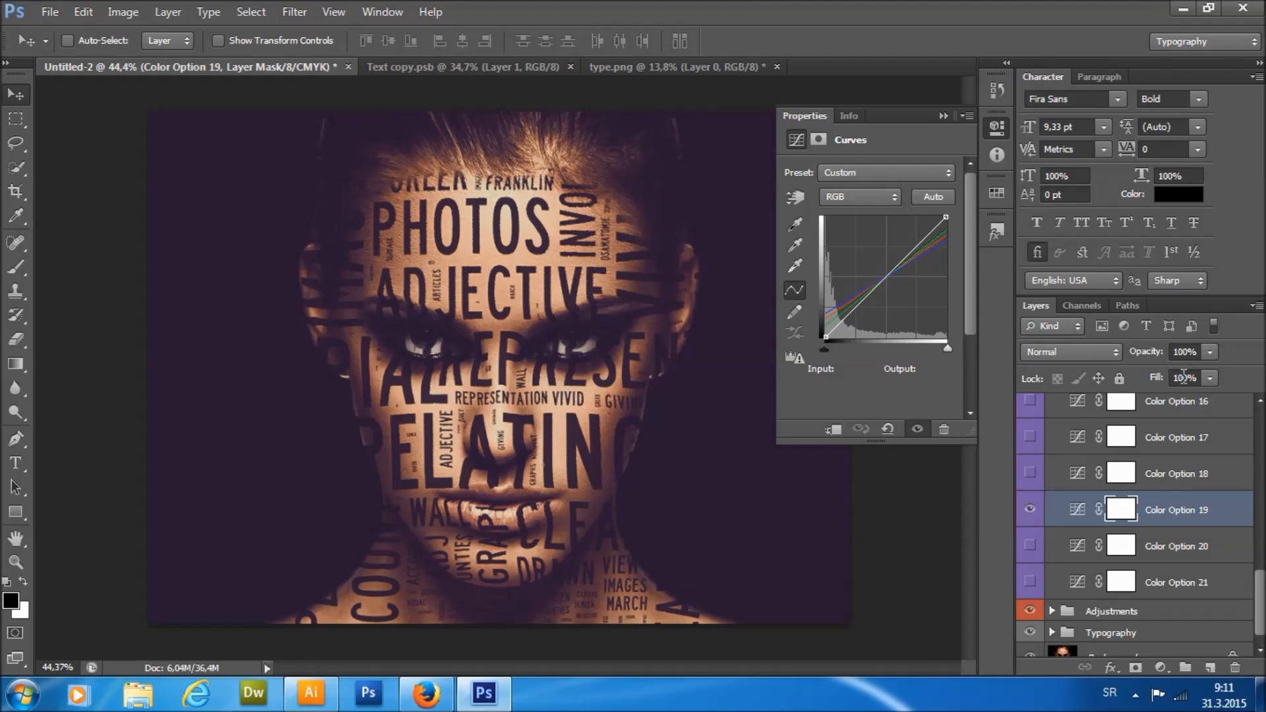
pyautogui.click(1211, 351)
pyautogui.moveTo(1153, 374); pyautogui.dragTo(1157, 374)
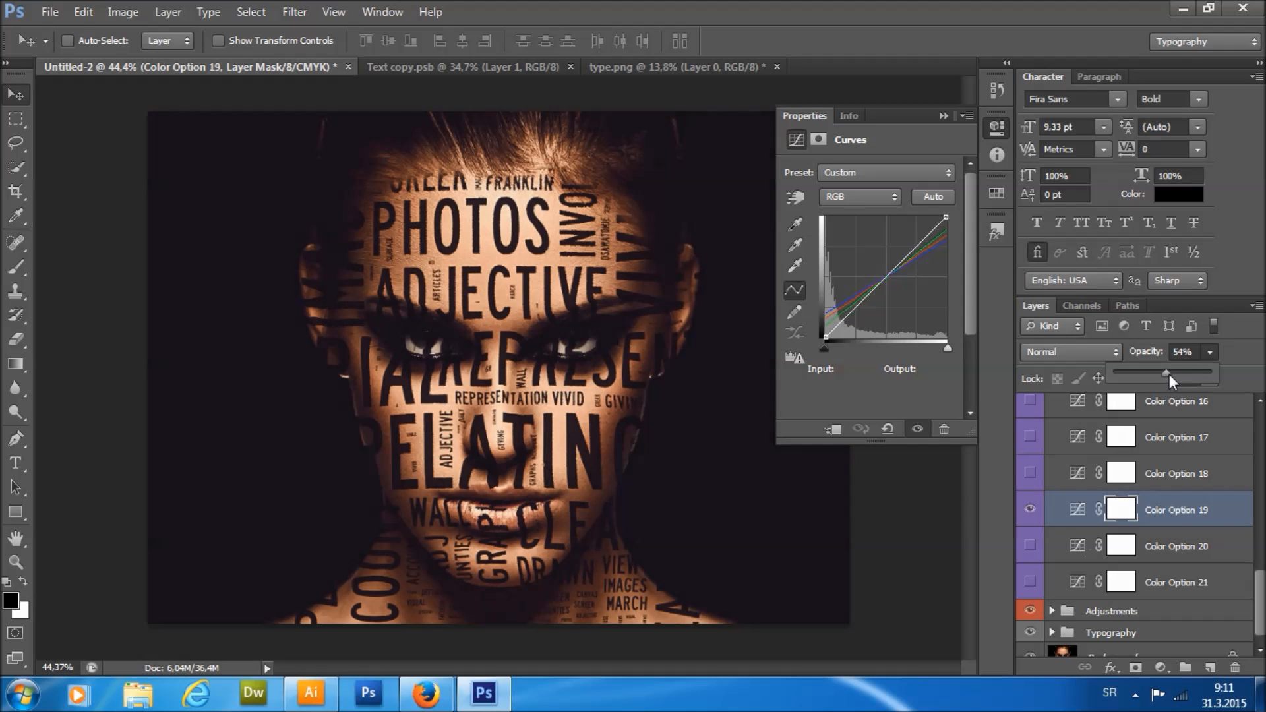
pyautogui.click(1123, 458)
pyautogui.click(1035, 512)
pyautogui.click(1035, 512)
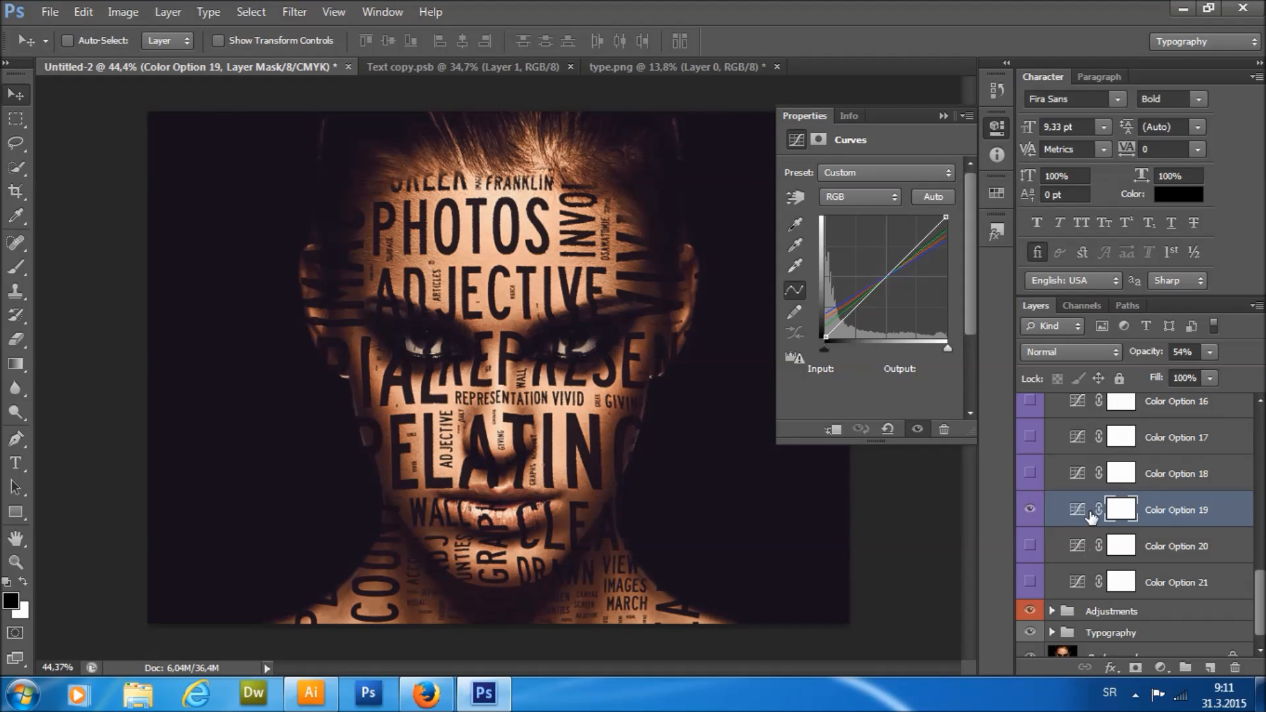
# Preview Color Options 13 and 14, then show Color Option 13 with its opacity set to 18%.
pyautogui.scroll(5, 1115, 524)
pyautogui.click(1031, 465)
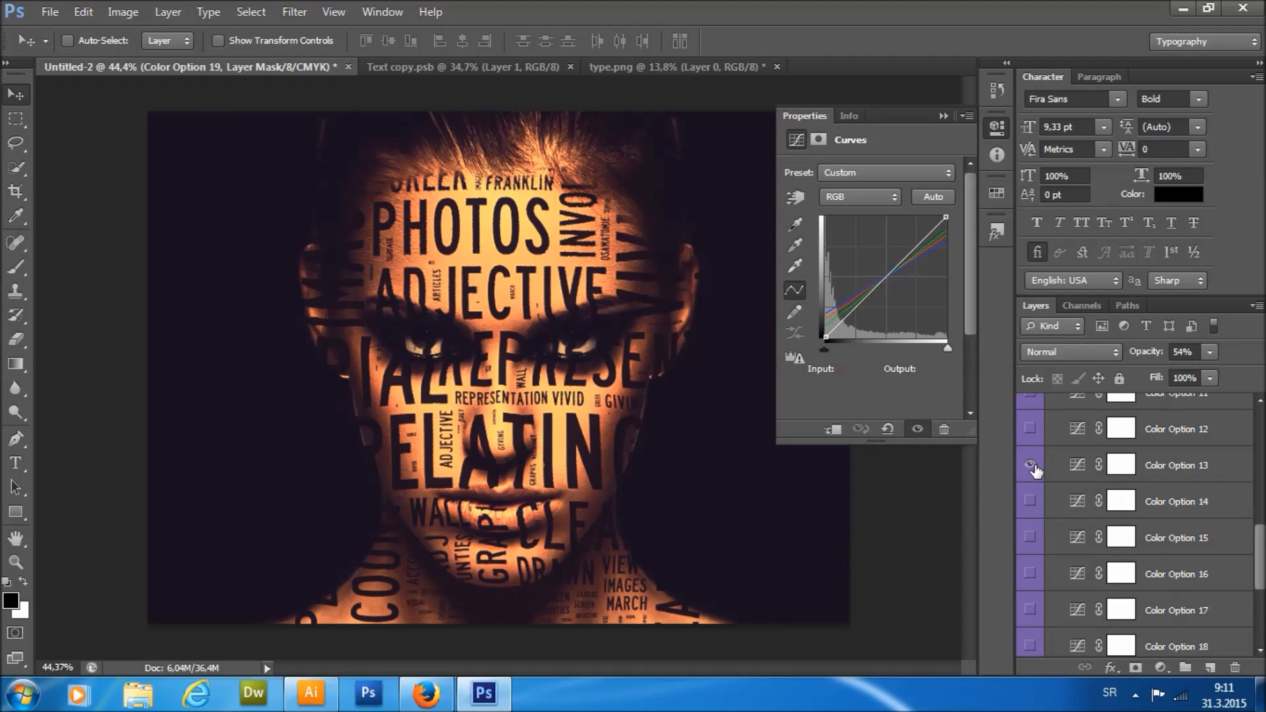
pyautogui.click(1033, 465)
pyautogui.click(1032, 502)
pyautogui.click(1032, 503)
pyautogui.click(1032, 466)
pyautogui.click(1159, 473)
pyautogui.click(1211, 352)
pyautogui.moveTo(1158, 377); pyautogui.dragTo(1129, 374)
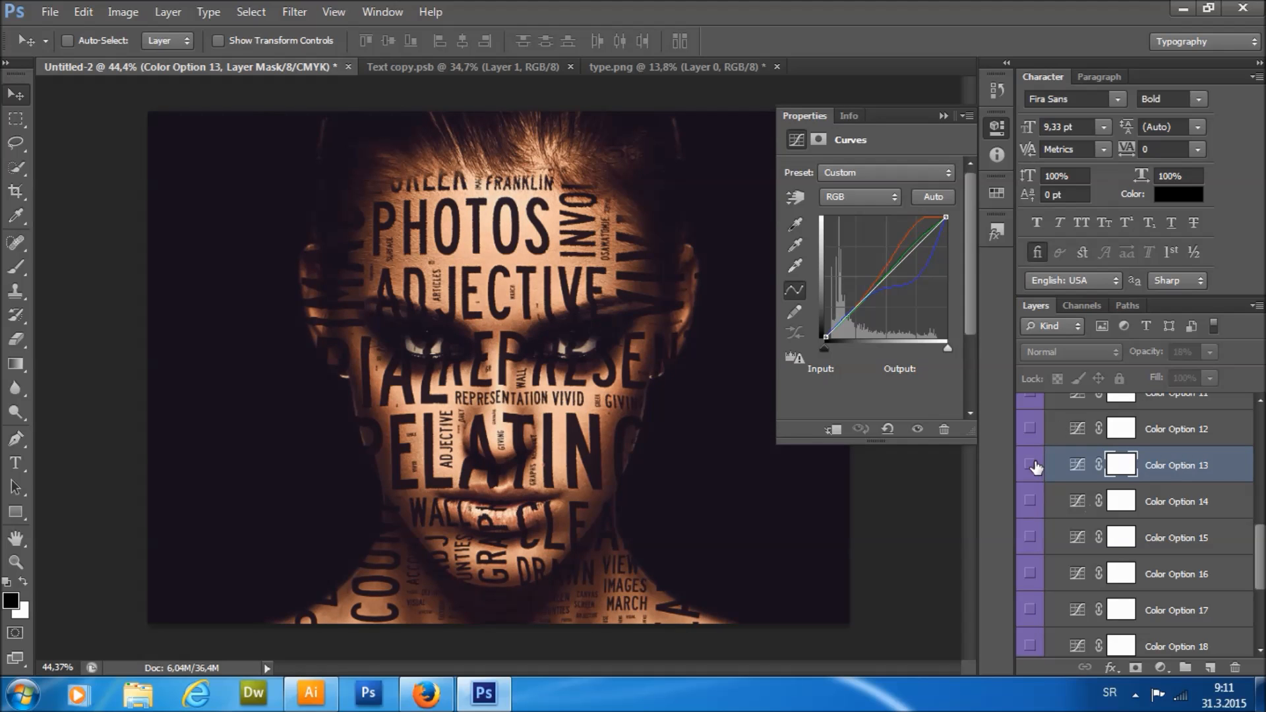
# Preview Color Options 14, 15, 9, 8 and 7 on the portrait and select Color Option 8.
pyautogui.click(1030, 502)
pyautogui.click(1031, 503)
pyautogui.click(1031, 536)
pyautogui.click(1031, 535)
pyautogui.scroll(3, 1038, 540)
pyautogui.scroll(2, 1038, 534)
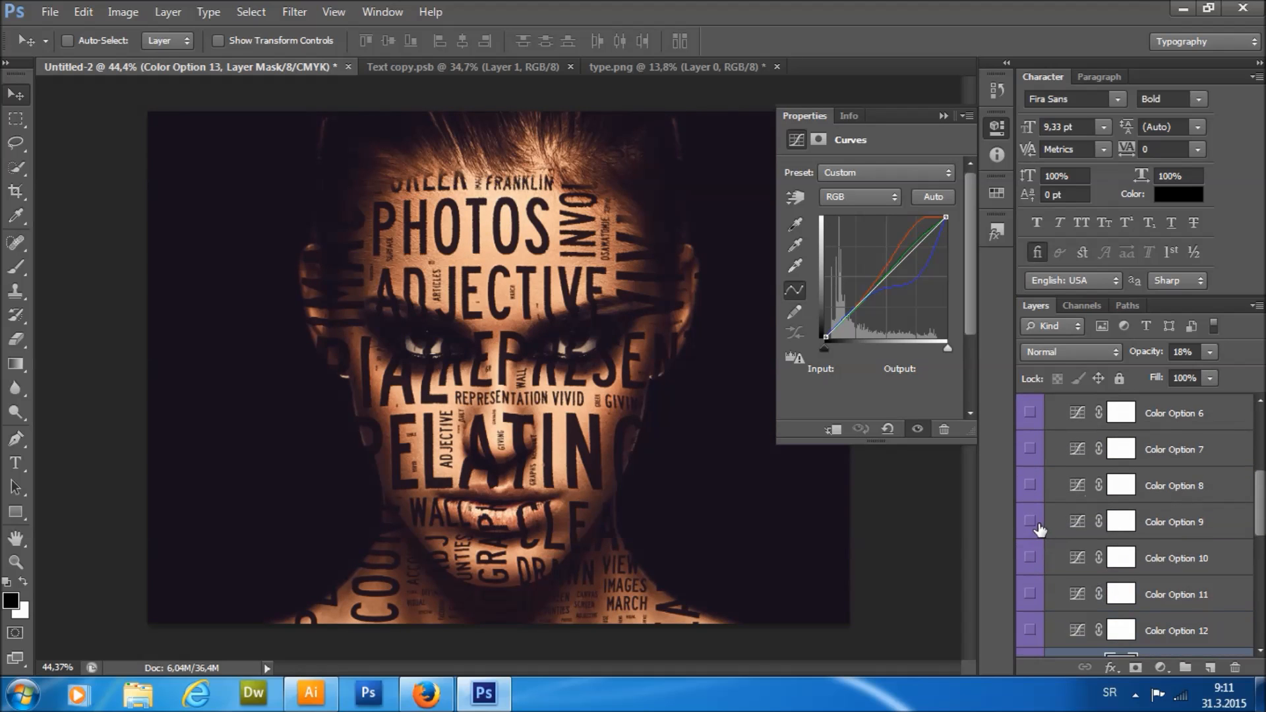
pyautogui.click(1030, 522)
pyautogui.click(1030, 485)
pyautogui.click(1030, 485)
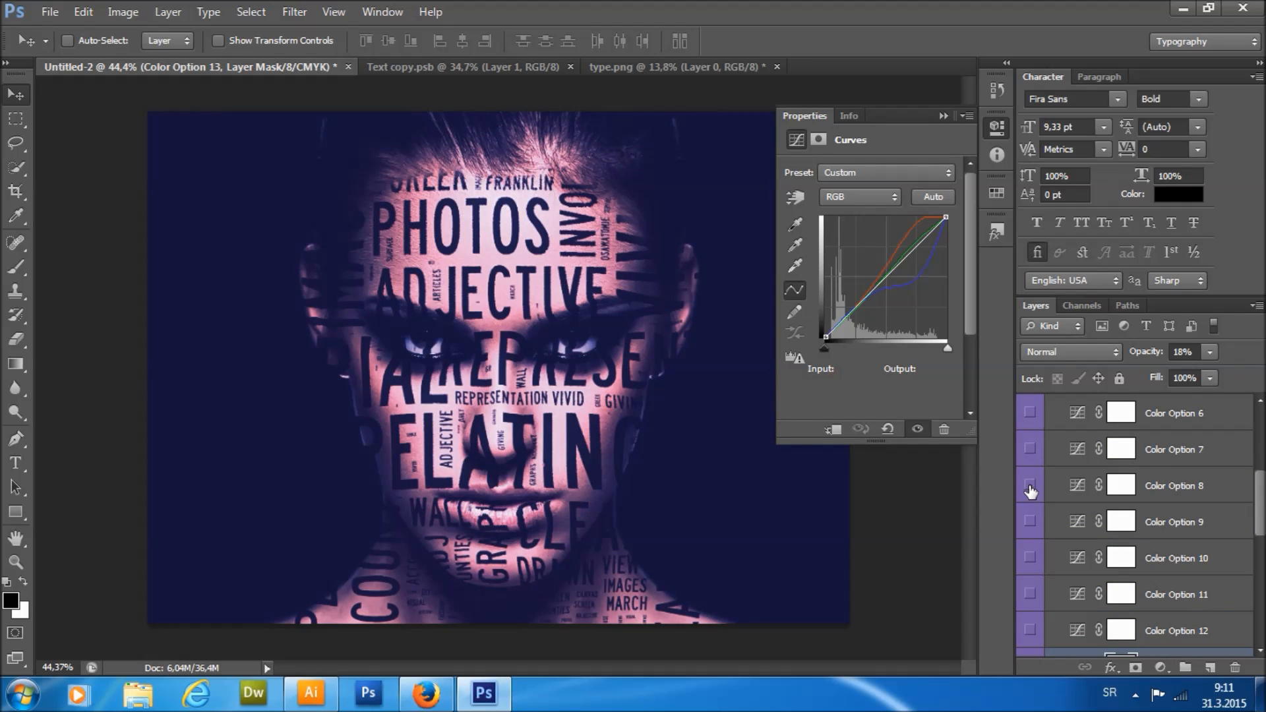
pyautogui.click(1031, 450)
pyautogui.click(1031, 449)
pyautogui.click(1030, 485)
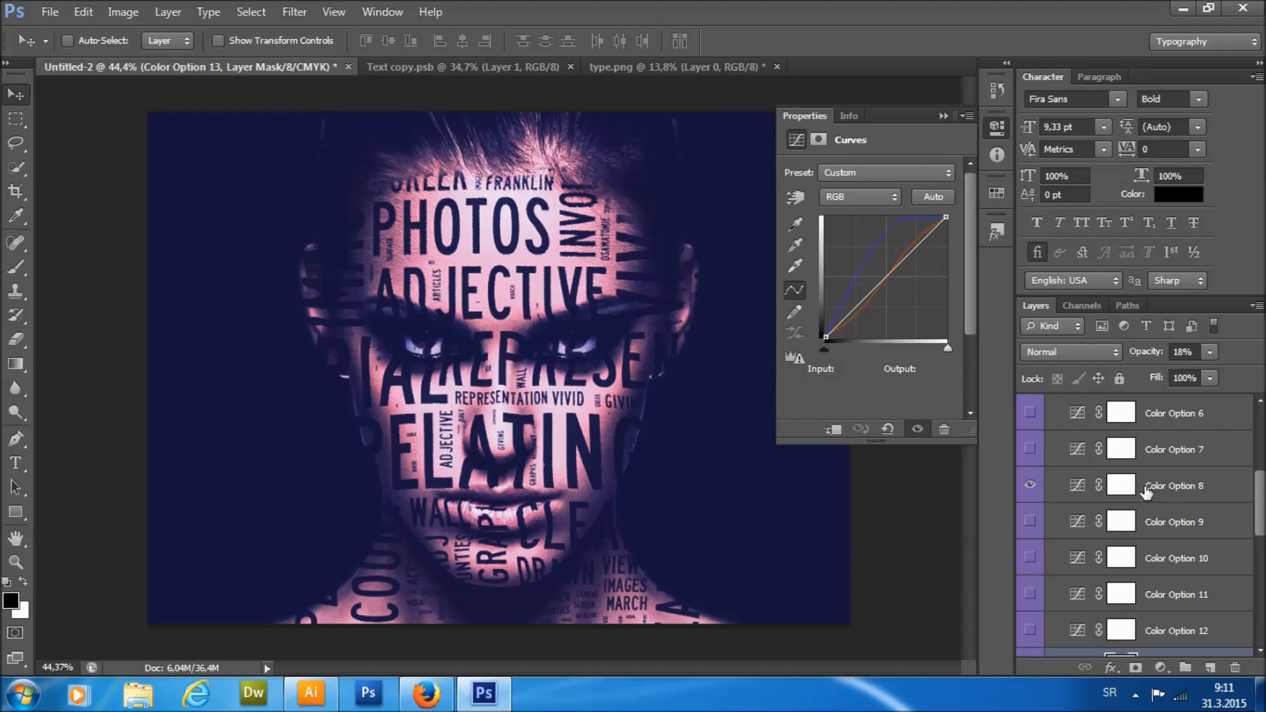
pyautogui.click(1148, 491)
# Preview Color Options 6, 5 and 4 one at a time on the portrait.
pyautogui.scroll(1, 1037, 496)
pyautogui.click(1029, 471)
pyautogui.click(1030, 471)
pyautogui.click(1035, 435)
pyautogui.scroll(1, 1036, 435)
pyautogui.click(1029, 492)
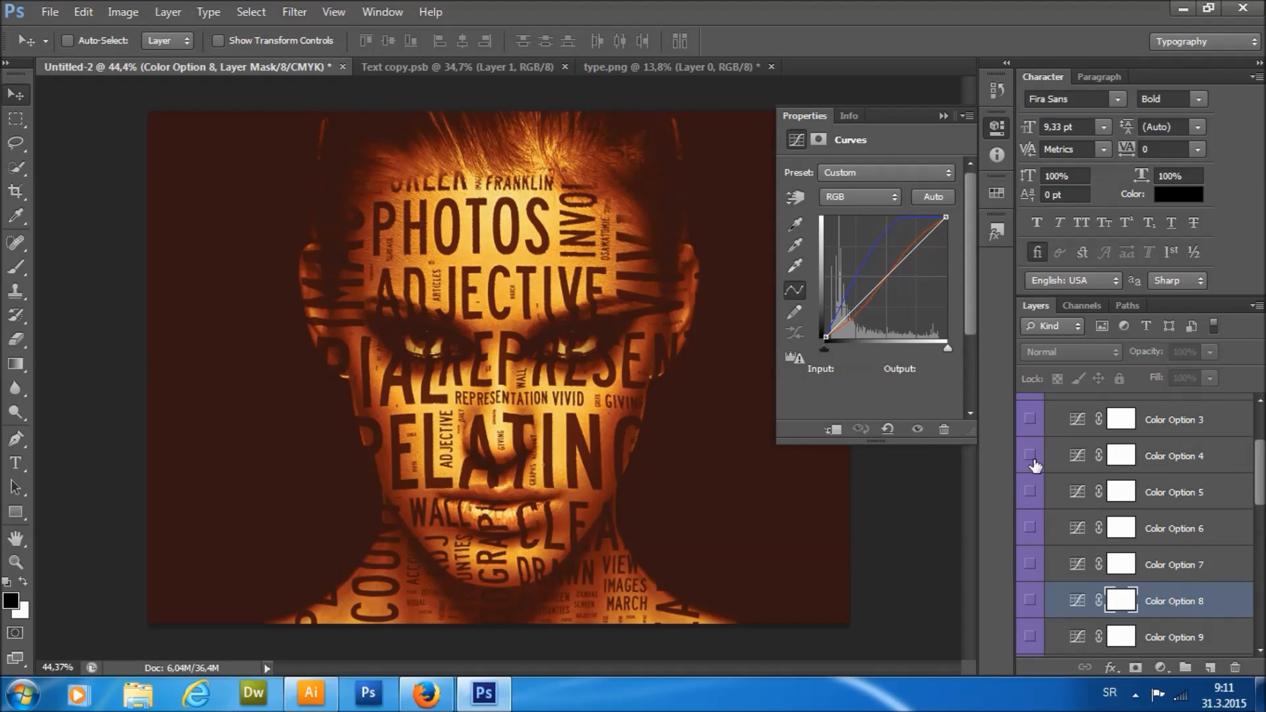
pyautogui.click(1030, 456)
pyautogui.scroll(3, 1060, 449)
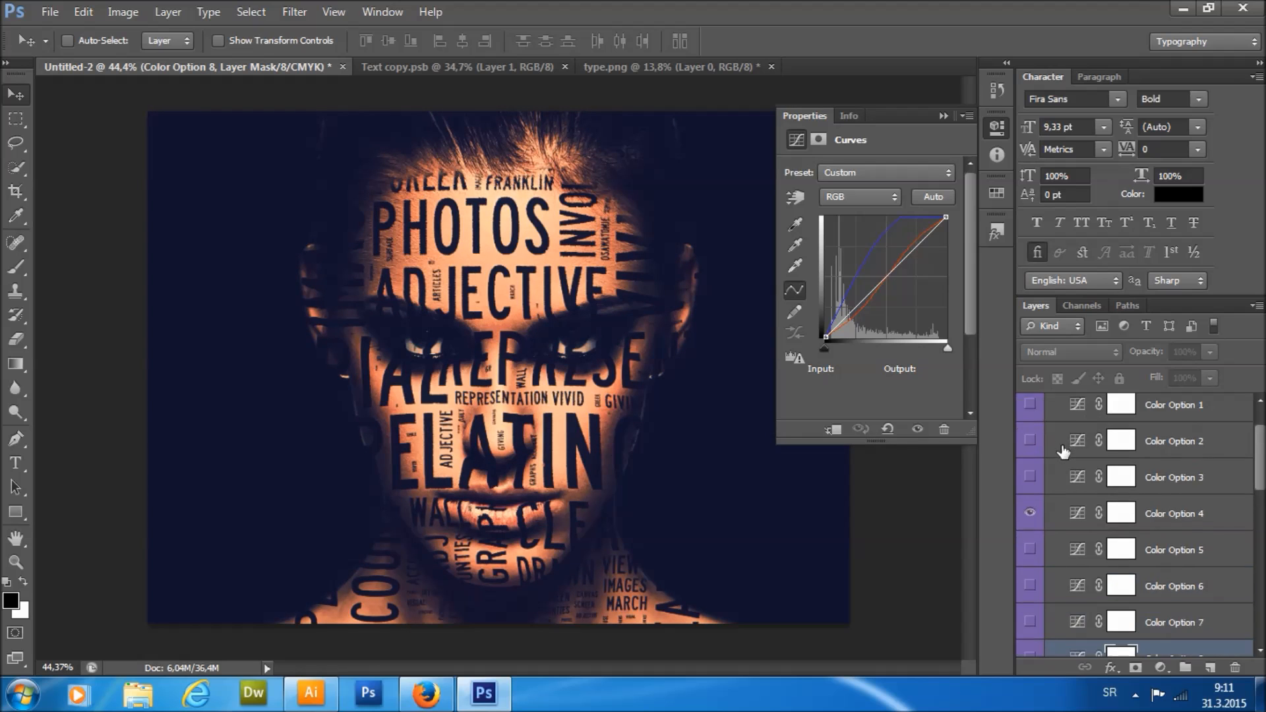
pyautogui.click(1029, 571)
pyautogui.click(1029, 571)
pyautogui.click(1031, 572)
# Preview Color Options 1, 2 and 3 one at a time, then show Color Option 4.
pyautogui.click(1033, 463)
pyautogui.click(1033, 463)
pyautogui.click(1030, 501)
pyautogui.click(1030, 500)
pyautogui.click(1029, 535)
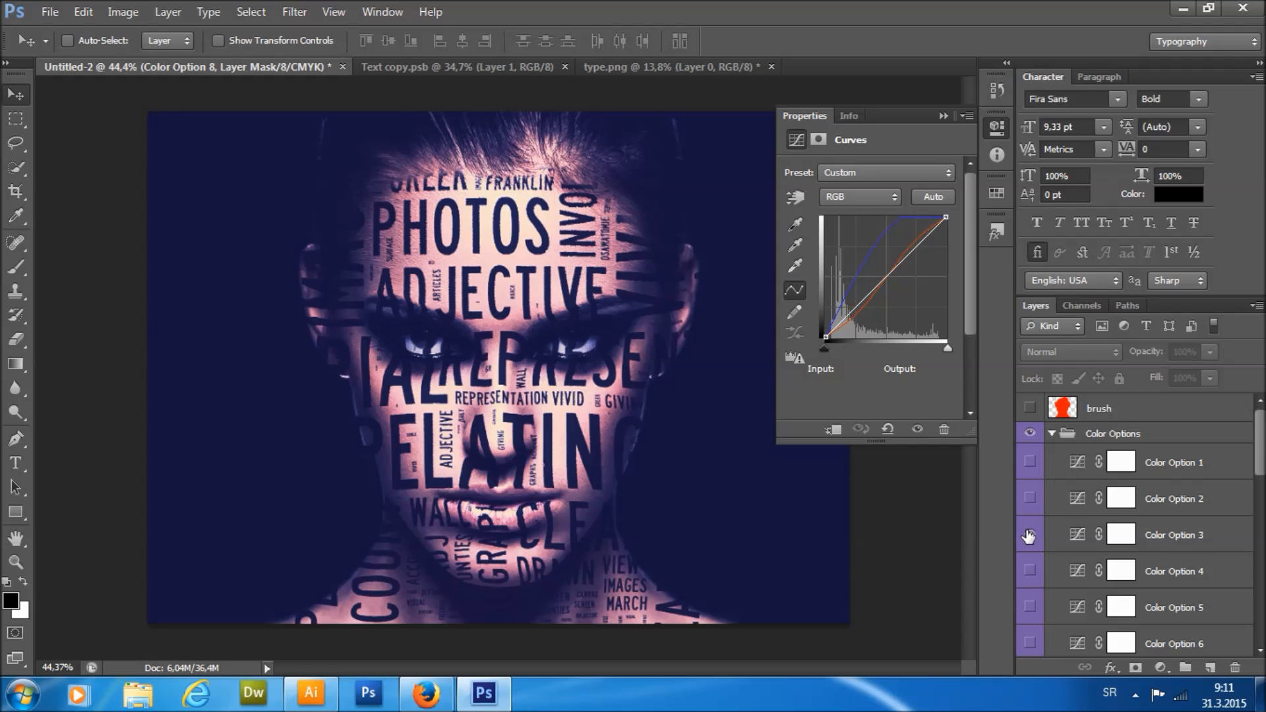
pyautogui.click(1033, 537)
pyautogui.click(1032, 573)
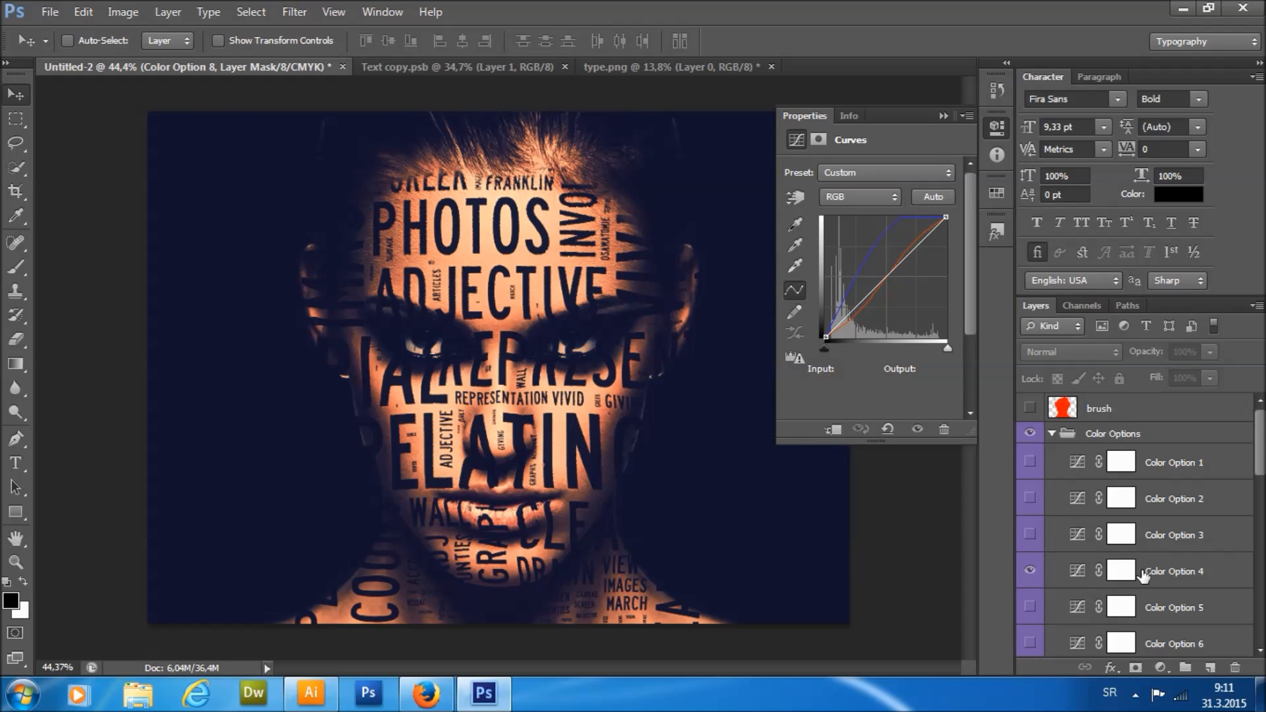
# Set the opacity of Color Option 4 to 25%.
pyautogui.click(1145, 576)
pyautogui.click(1210, 352)
pyautogui.moveTo(1166, 370); pyautogui.dragTo(1138, 372)
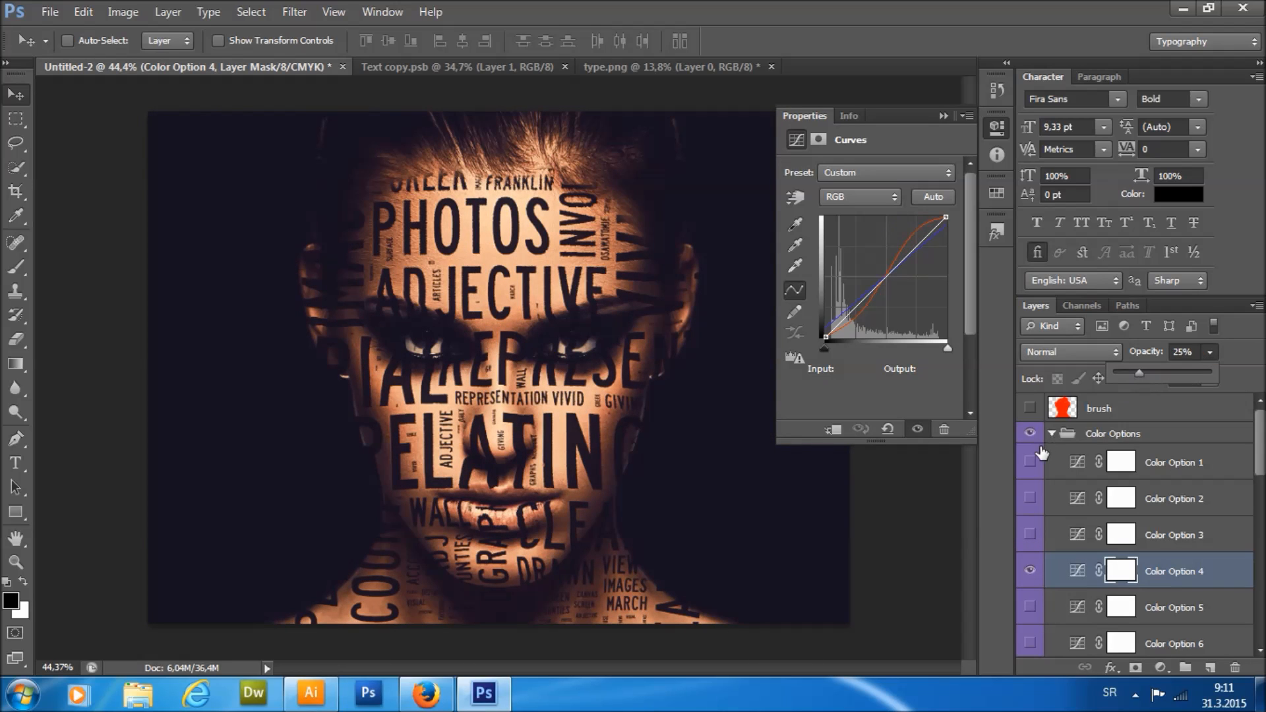
# Compare the portrait with and without the Color Options group at different view sizes.
pyautogui.click(1033, 434)
pyautogui.click(1031, 434)
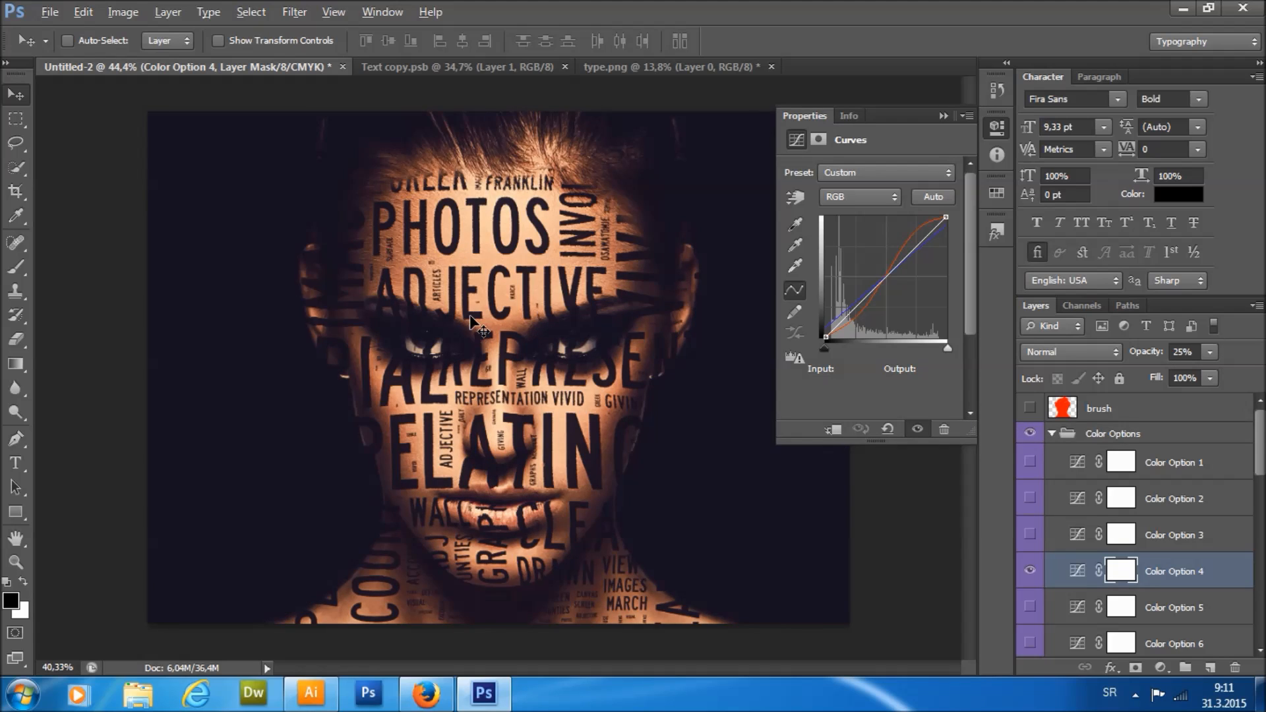
pyautogui.hotkey('ctrl', '-')
pyautogui.click(1030, 433)
pyautogui.click(1031, 434)
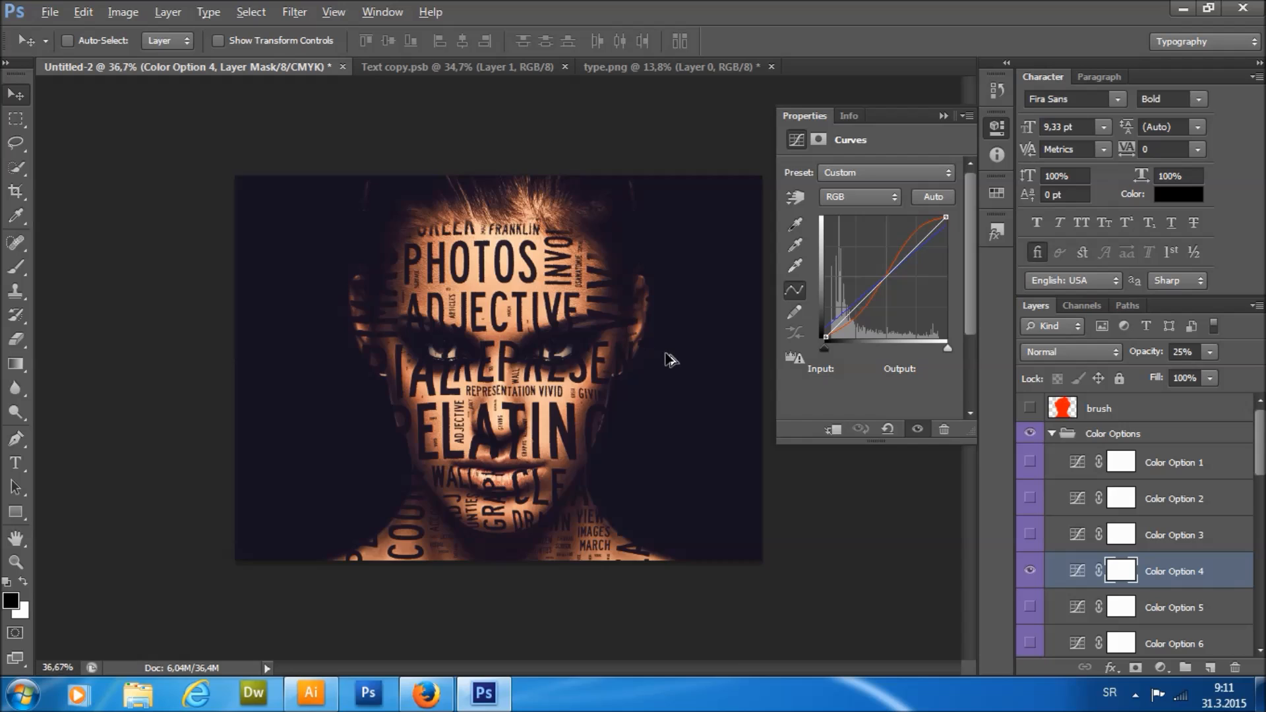
pyautogui.scroll(6, 667, 360)
pyautogui.scroll(-4, 422, 355)
pyautogui.scroll(1, 394, 358)
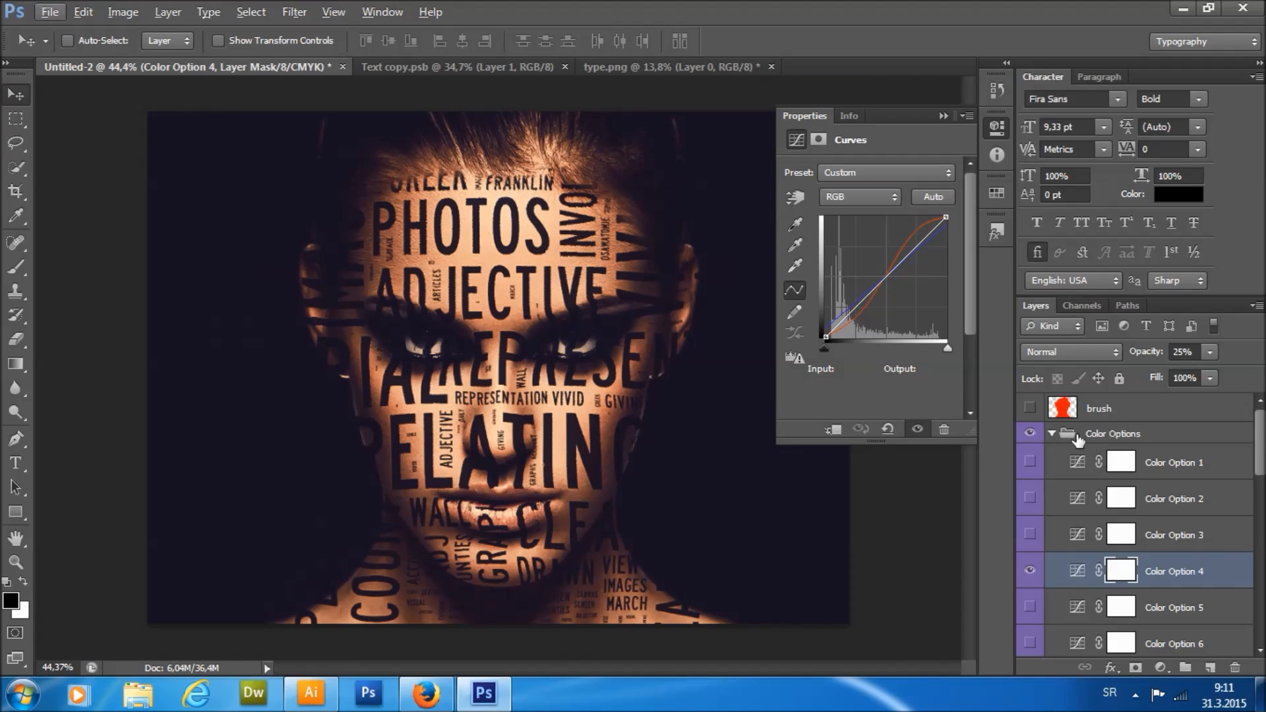
# Collapse the Color Options group and put away the adjustment properties.
pyautogui.click(1051, 434)
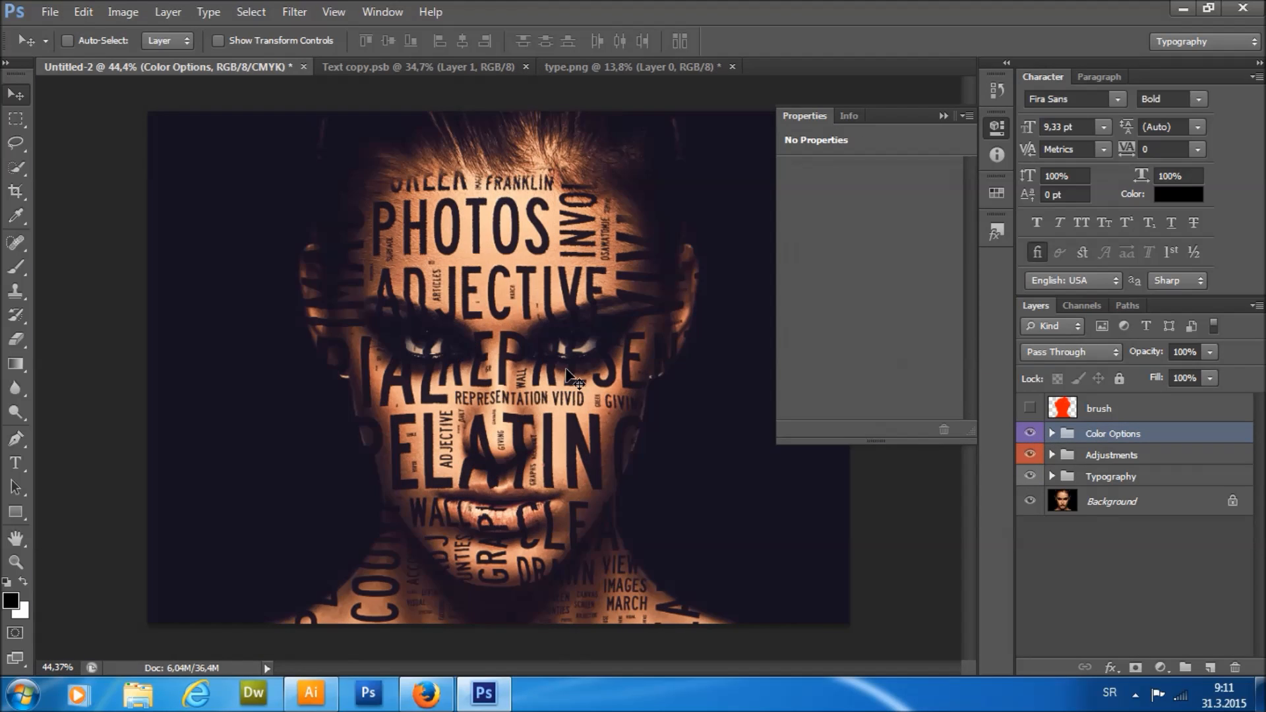
pyautogui.hotkey('ctrl', '-')
pyautogui.click(942, 116)
pyautogui.scroll(3, 442, 391)
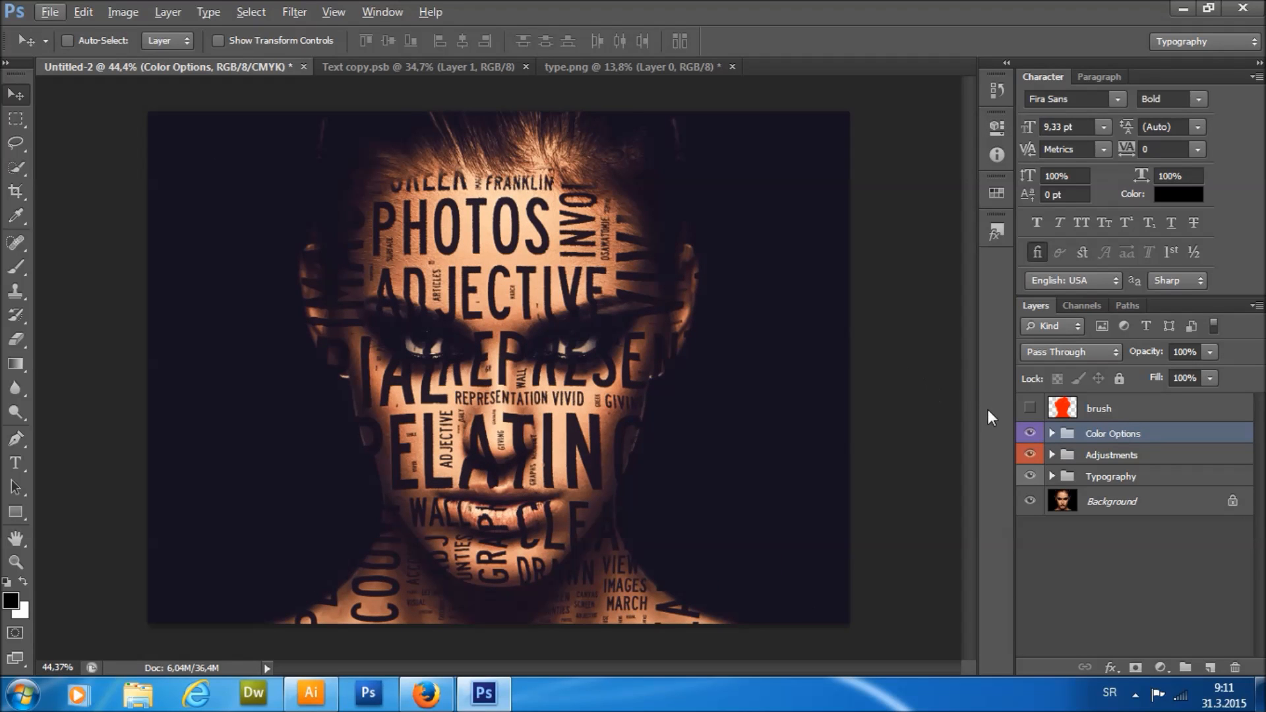
# Collapse Typography 2 within the expanded Typography group, compare the portrait with and without it, and select Typography 1.
pyautogui.click(1053, 476)
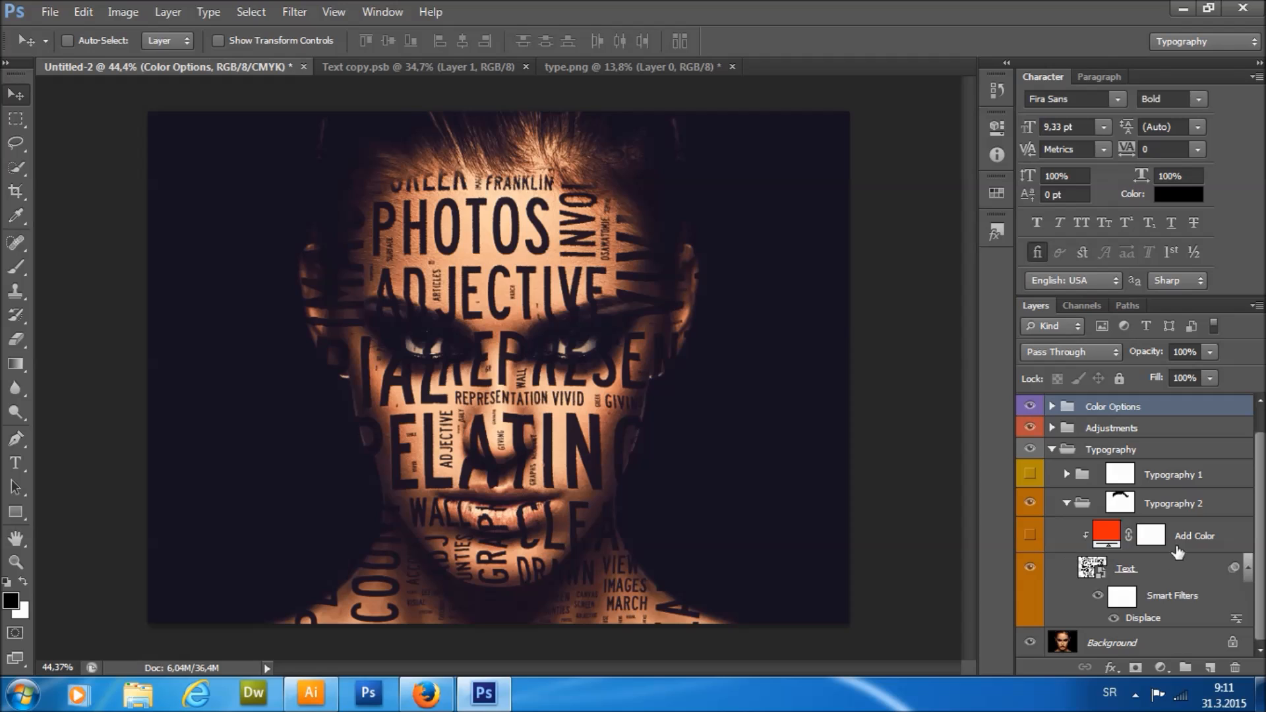
pyautogui.click(1185, 506)
pyautogui.click(1067, 504)
pyautogui.click(1033, 530)
pyautogui.click(1033, 531)
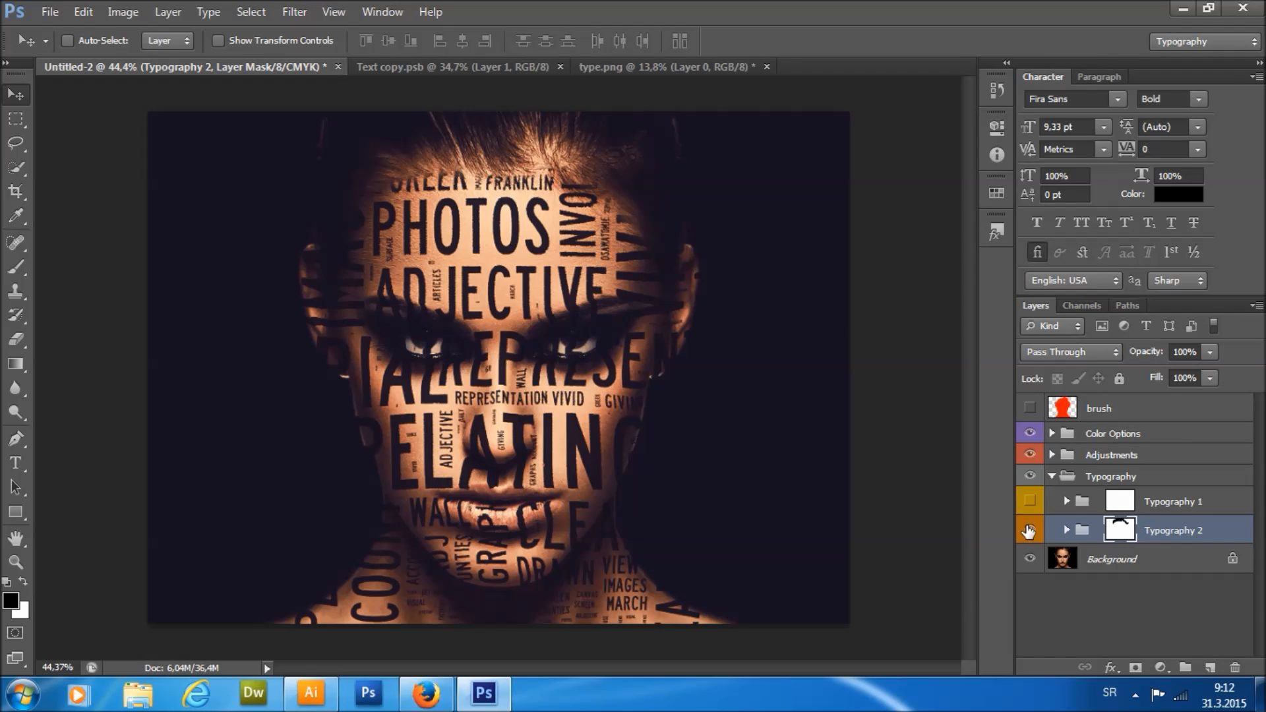
pyautogui.click(1165, 507)
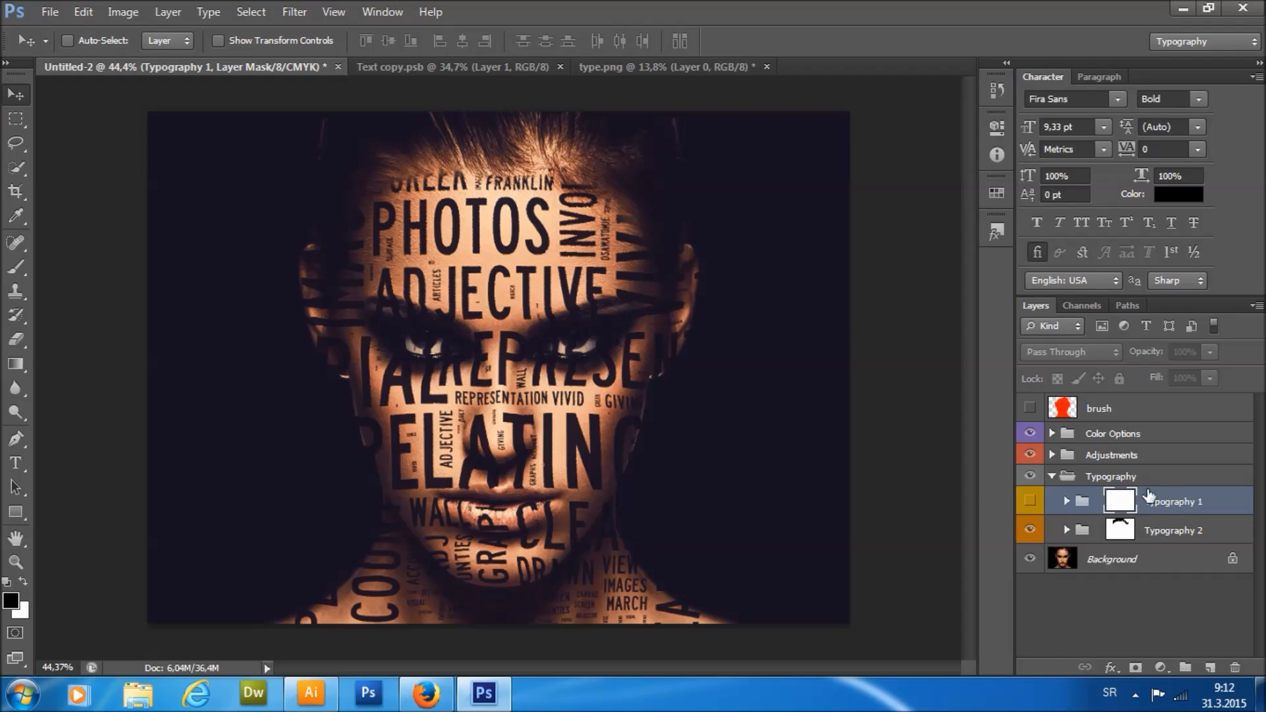
# Delete Layer 1 from the Adjustments group and collapse the group.
pyautogui.click(1052, 455)
pyautogui.click(1139, 485)
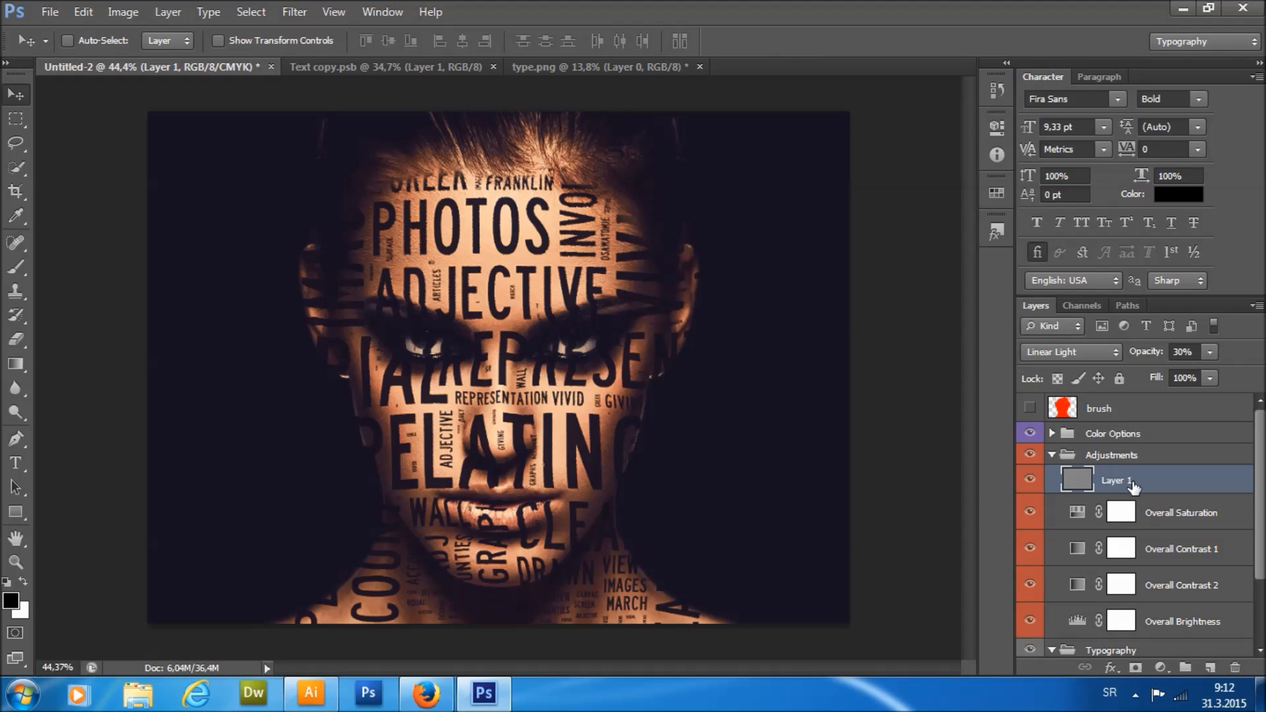
pyautogui.press('Delete')
pyautogui.click(1050, 455)
pyautogui.click(1052, 455)
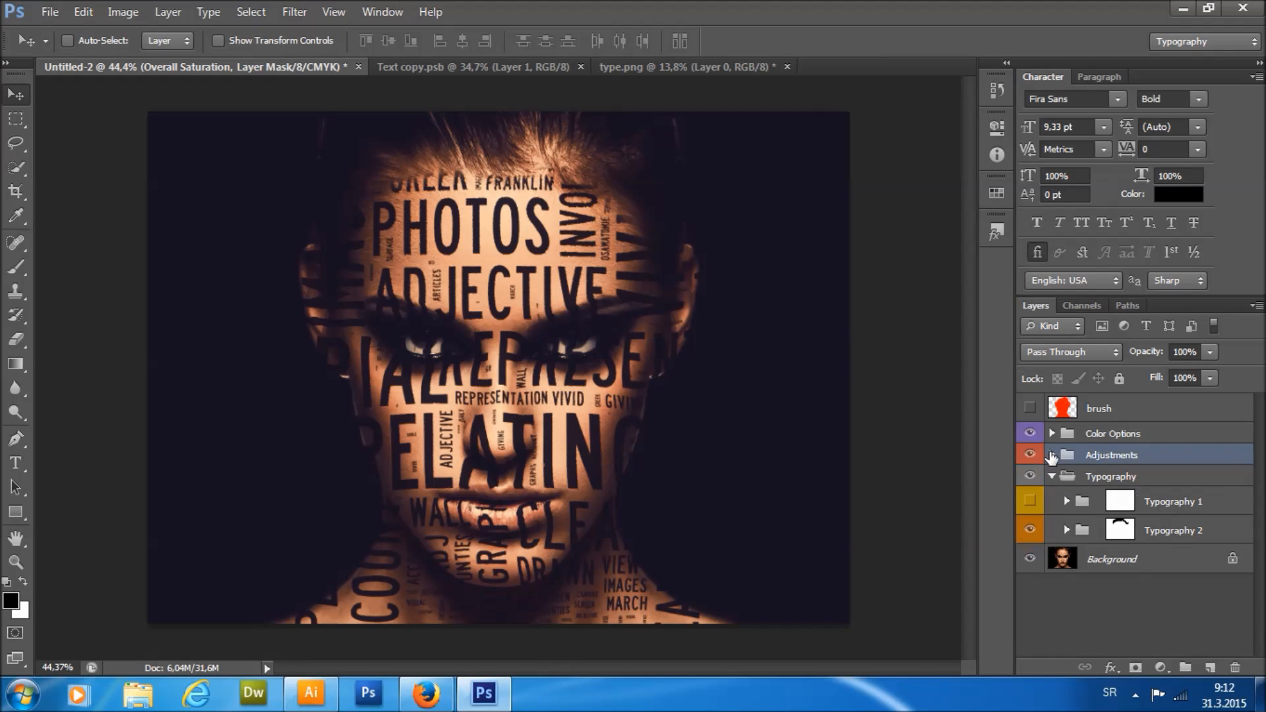
# Preview the Typography 1 text effect over the portrait, select Typography 2, and hide Typography 1 again.
pyautogui.click(1031, 435)
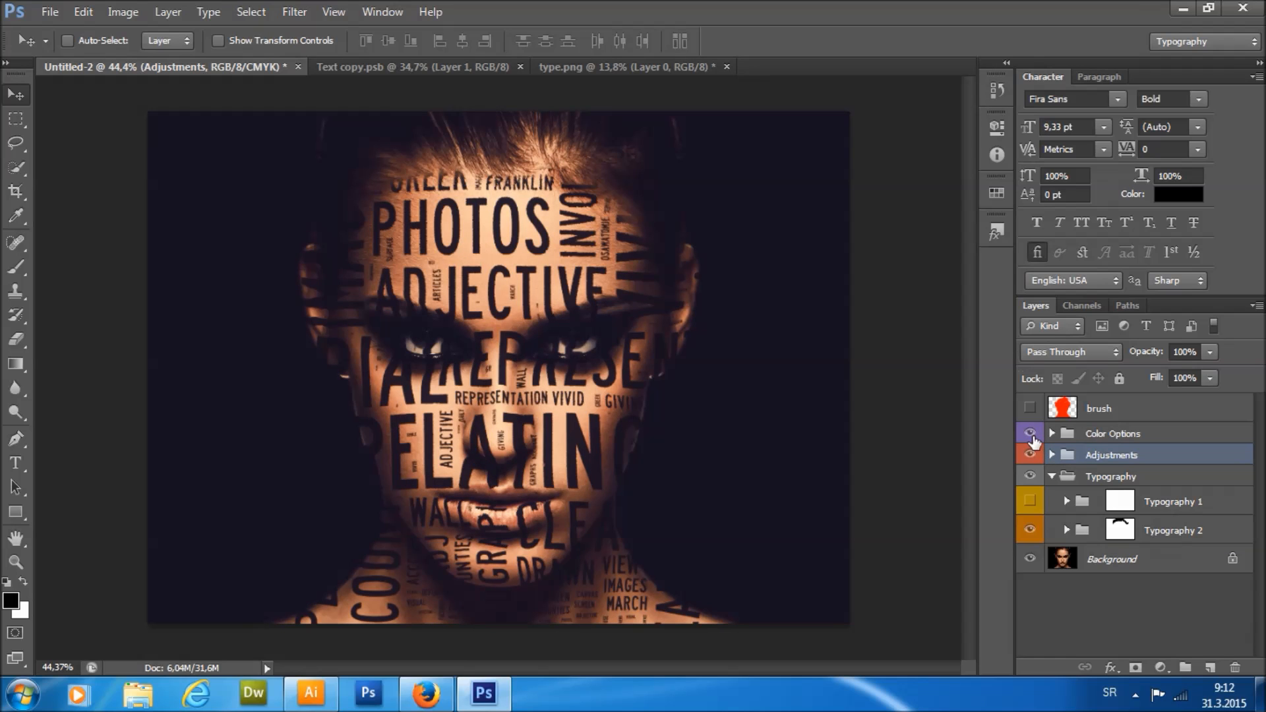
pyautogui.click(1029, 504)
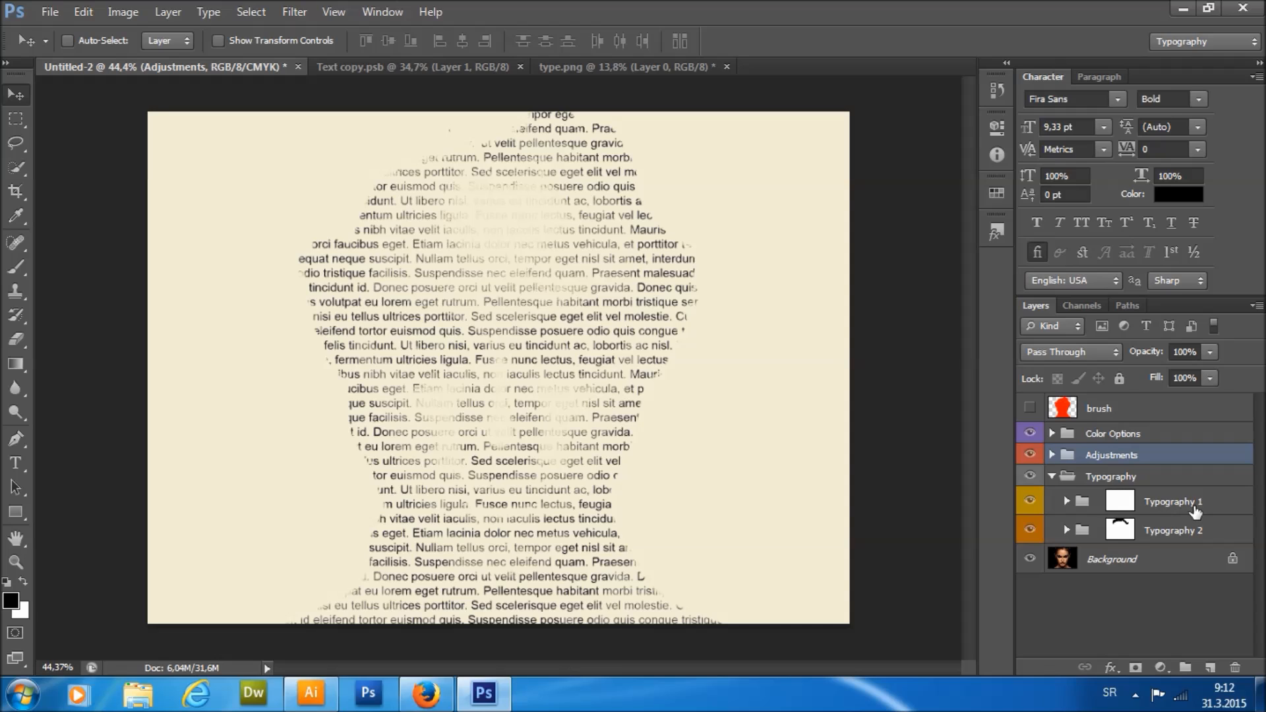
pyautogui.click(1117, 532)
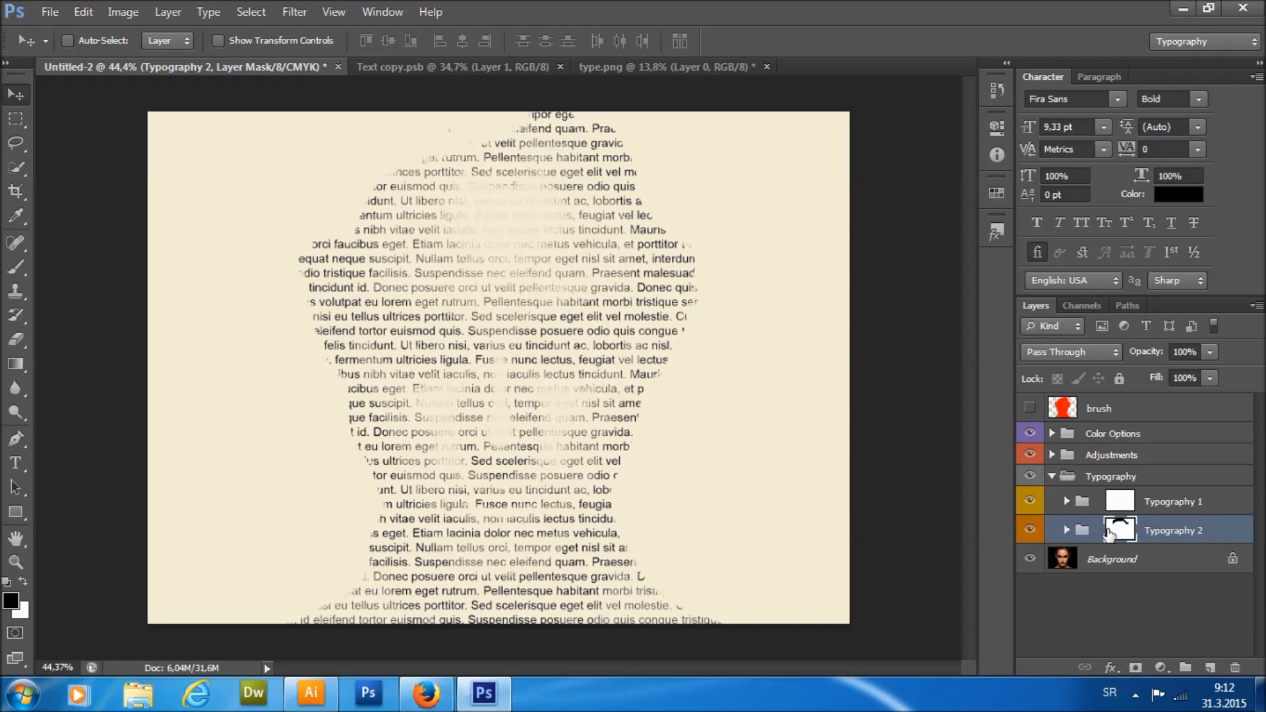
pyautogui.click(1029, 503)
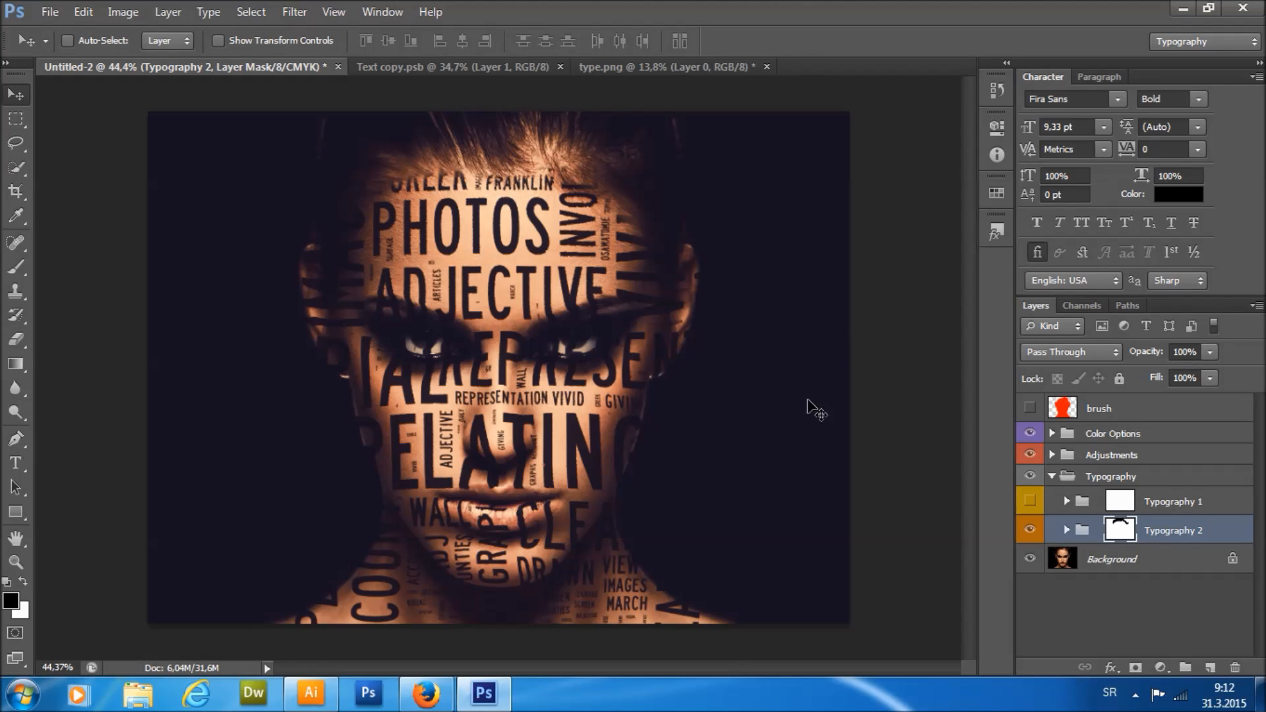
# Show the Typography 1 group and expand it to list its layers.
pyautogui.click(1031, 506)
pyautogui.click(1059, 505)
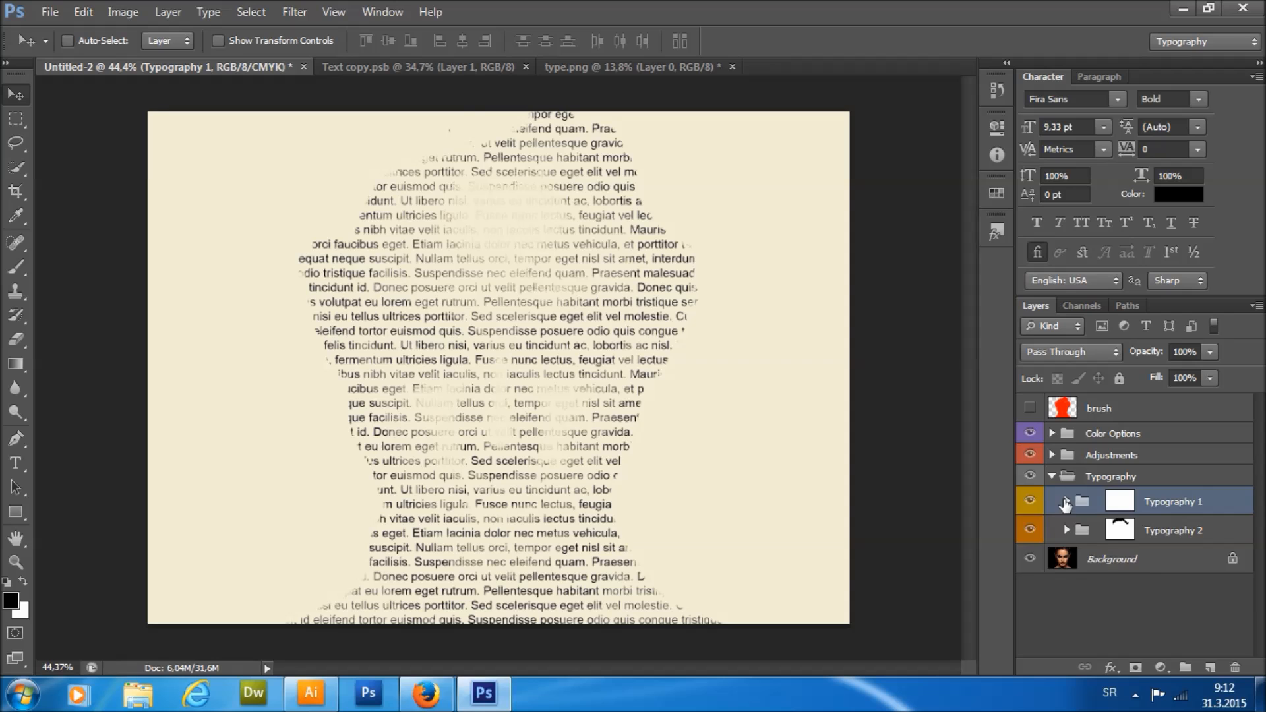
pyautogui.click(1067, 503)
# Close type.png without saving its changes and close Text copy.psb, returning to the portrait document.
pyautogui.click(619, 67)
pyautogui.click(732, 67)
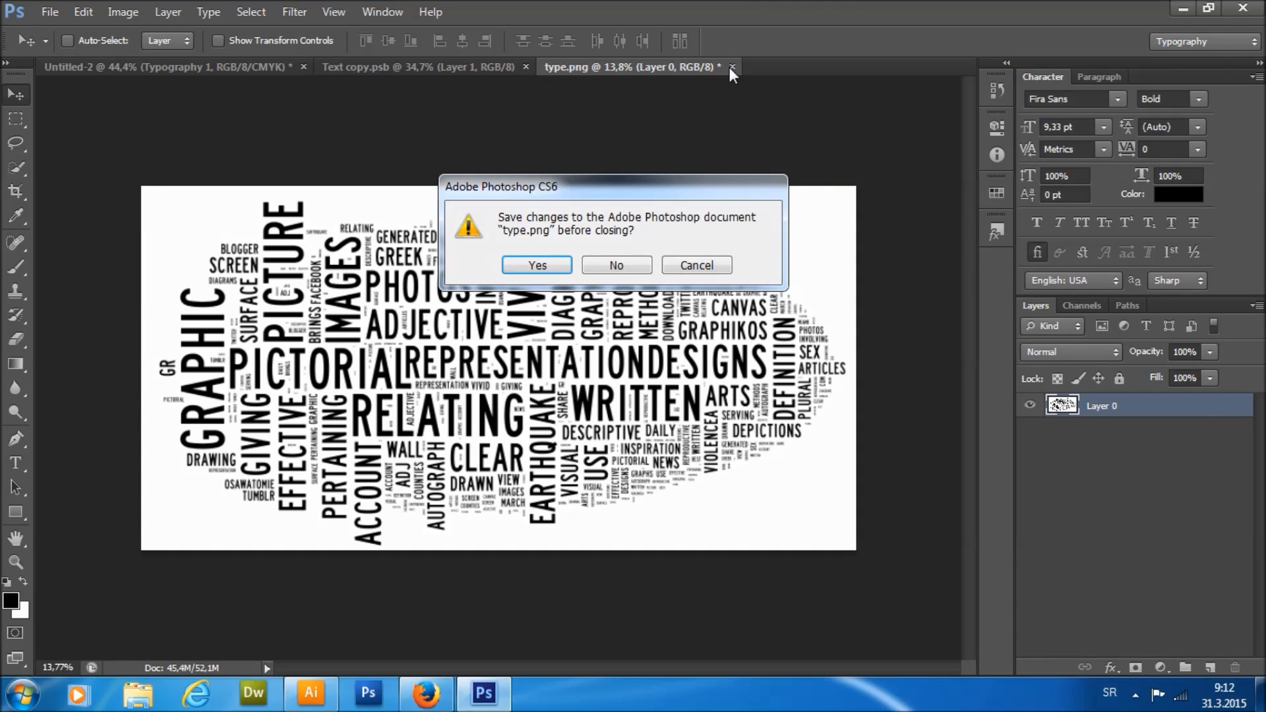
pyautogui.click(636, 264)
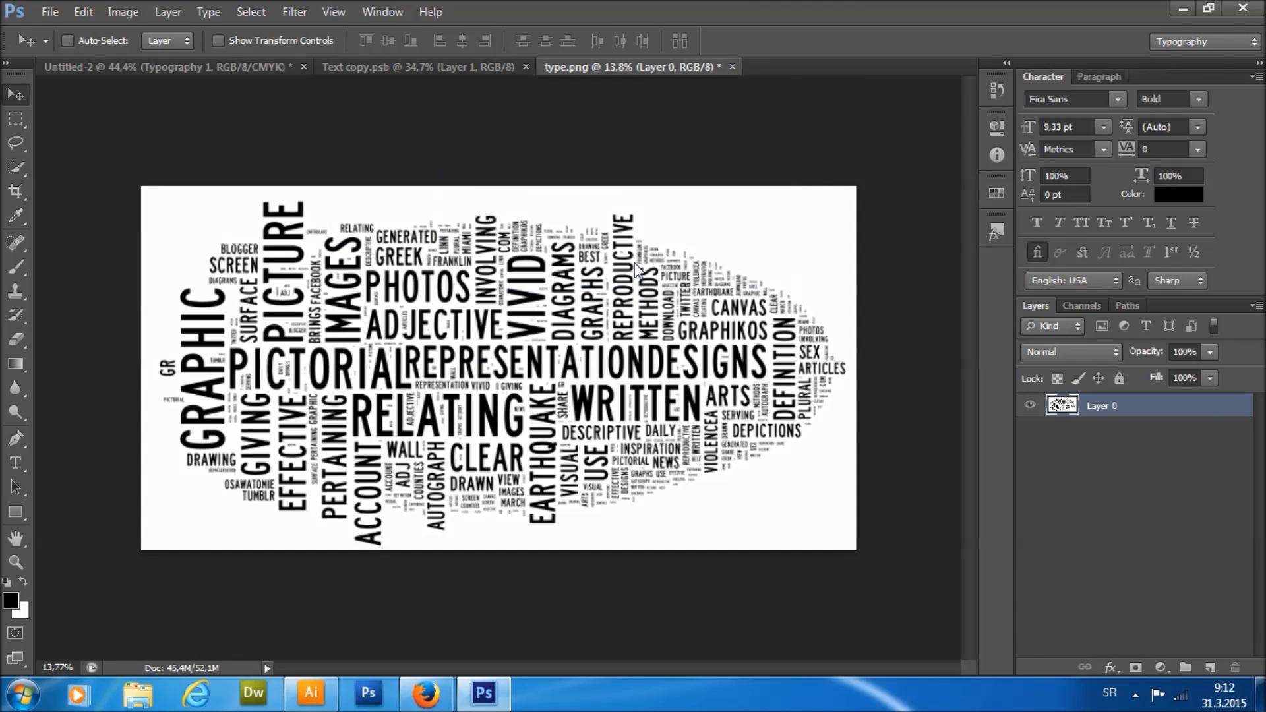
pyautogui.click(383, 73)
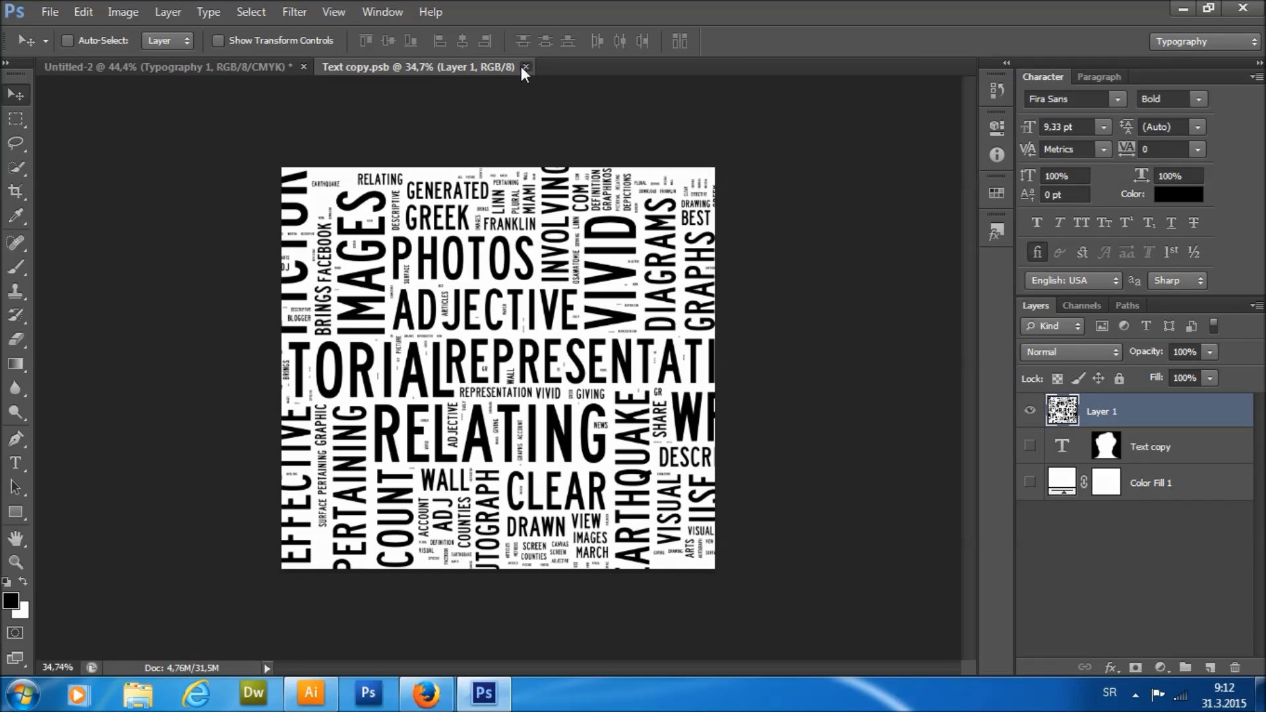
pyautogui.click(526, 66)
# Look through the Typography 1 layers, selecting Brush Color Here, Text 1, Text 2 and Text 3 in turn.
pyautogui.scroll(-3, 1122, 503)
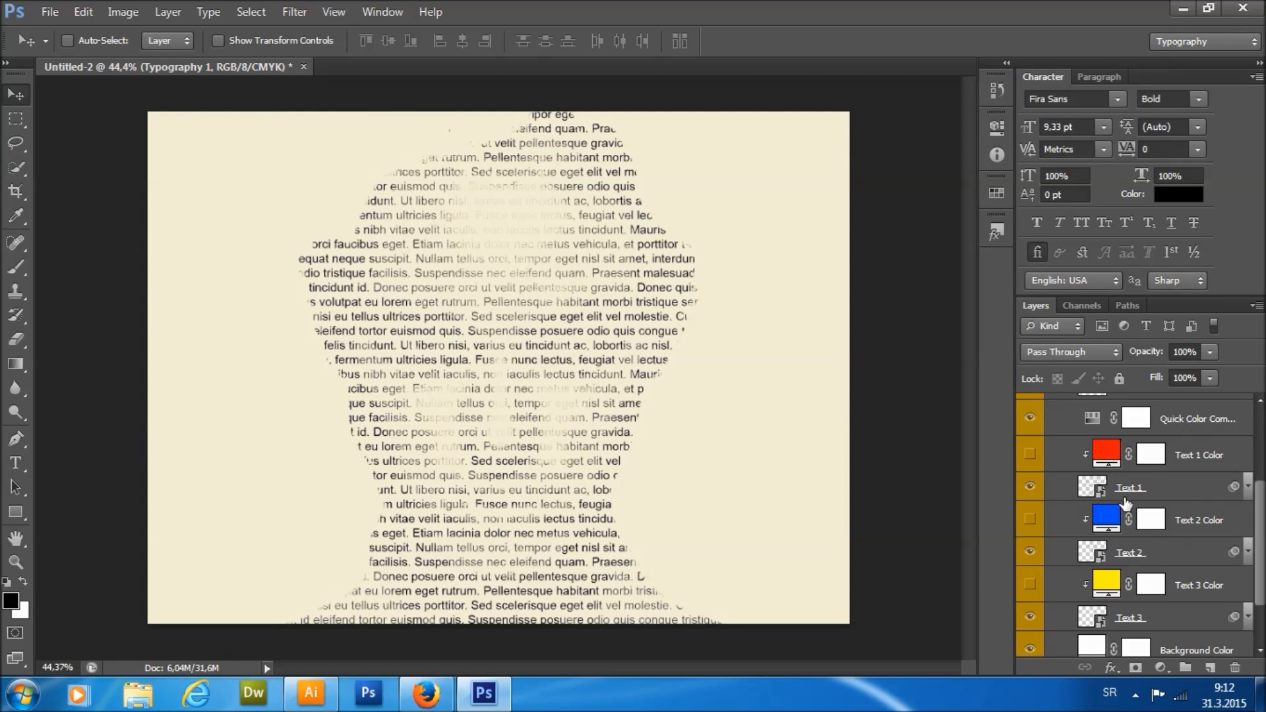
pyautogui.scroll(3, 1121, 496)
pyautogui.click(1170, 503)
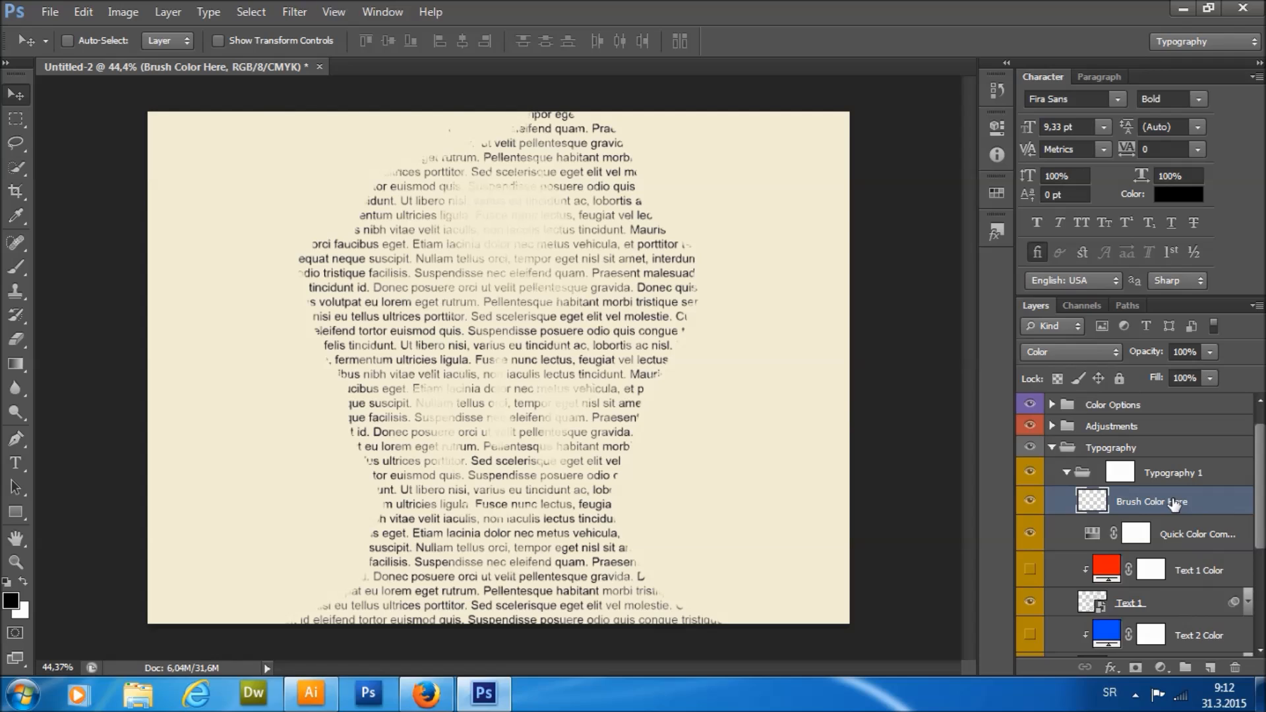
pyautogui.scroll(-2, 1149, 486)
pyautogui.click(1134, 515)
pyautogui.click(1167, 581)
pyautogui.click(1155, 642)
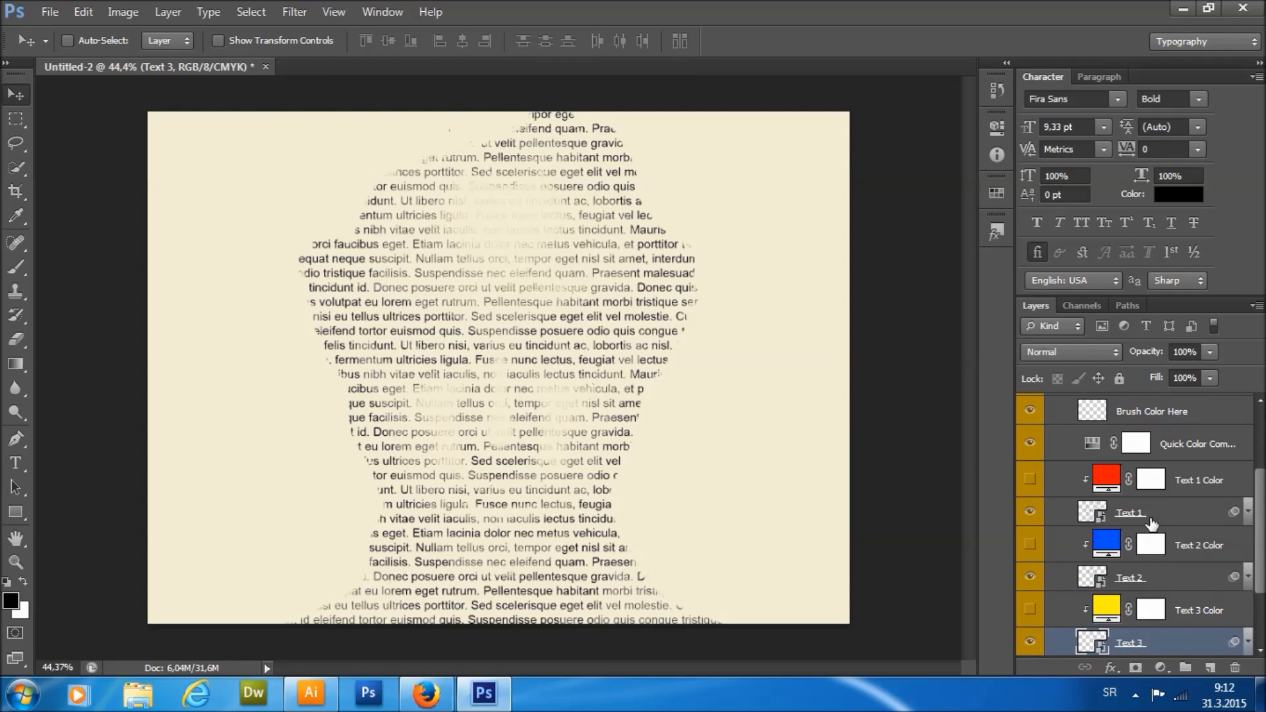
# Review the three text layers in Typography 1 again, ending with Text 2 selected.
pyautogui.click(1029, 512)
pyautogui.scroll(-1, 1030, 577)
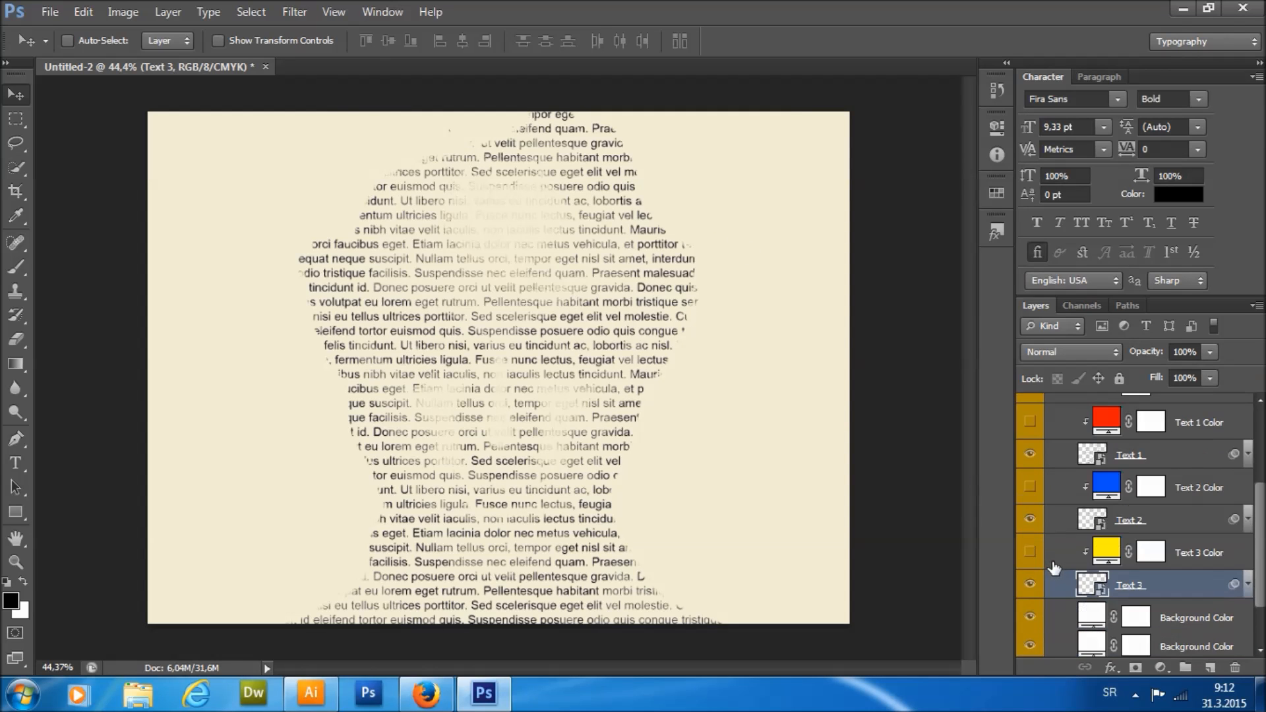
pyautogui.click(1029, 586)
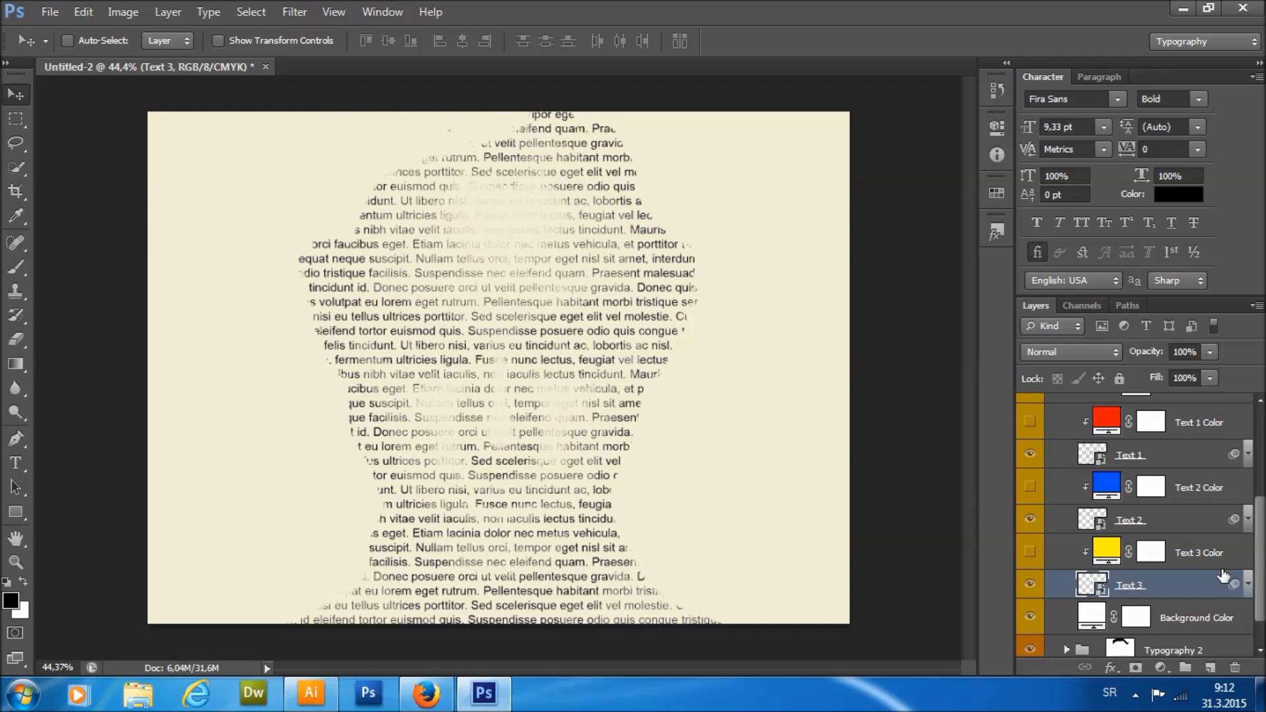
pyautogui.click(1162, 456)
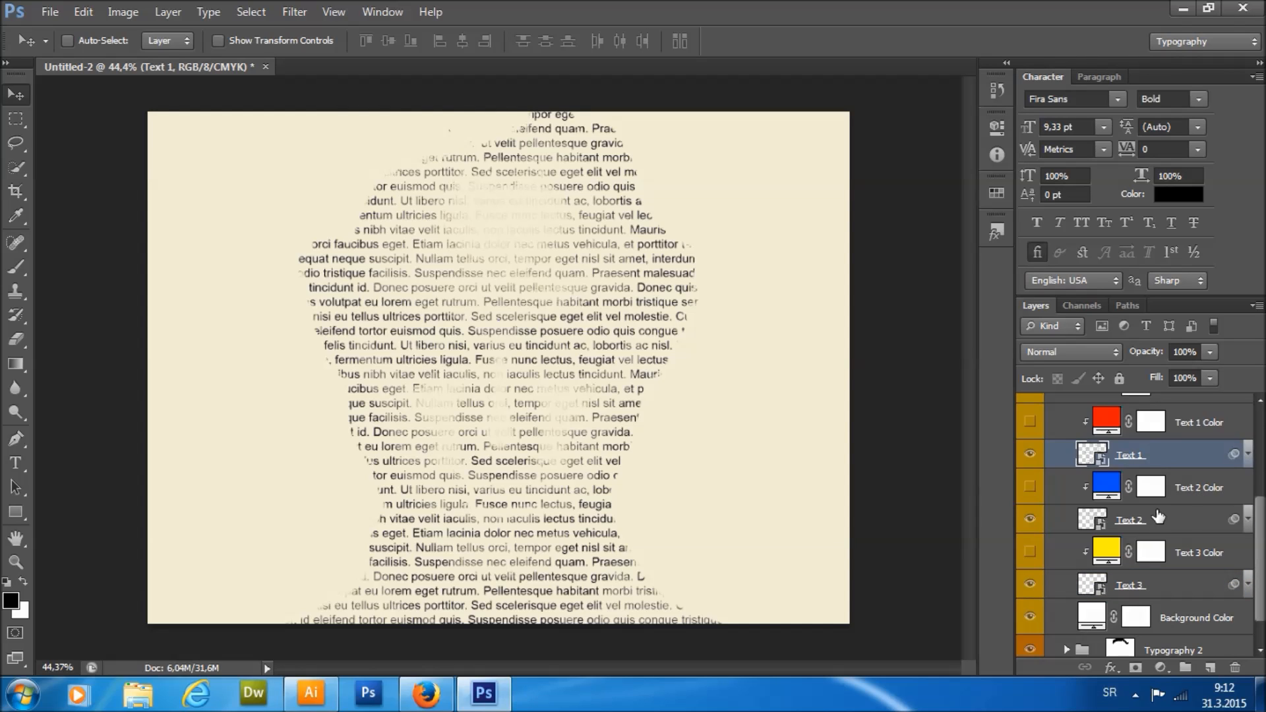
pyautogui.click(1159, 518)
pyautogui.scroll(-1, 1178, 582)
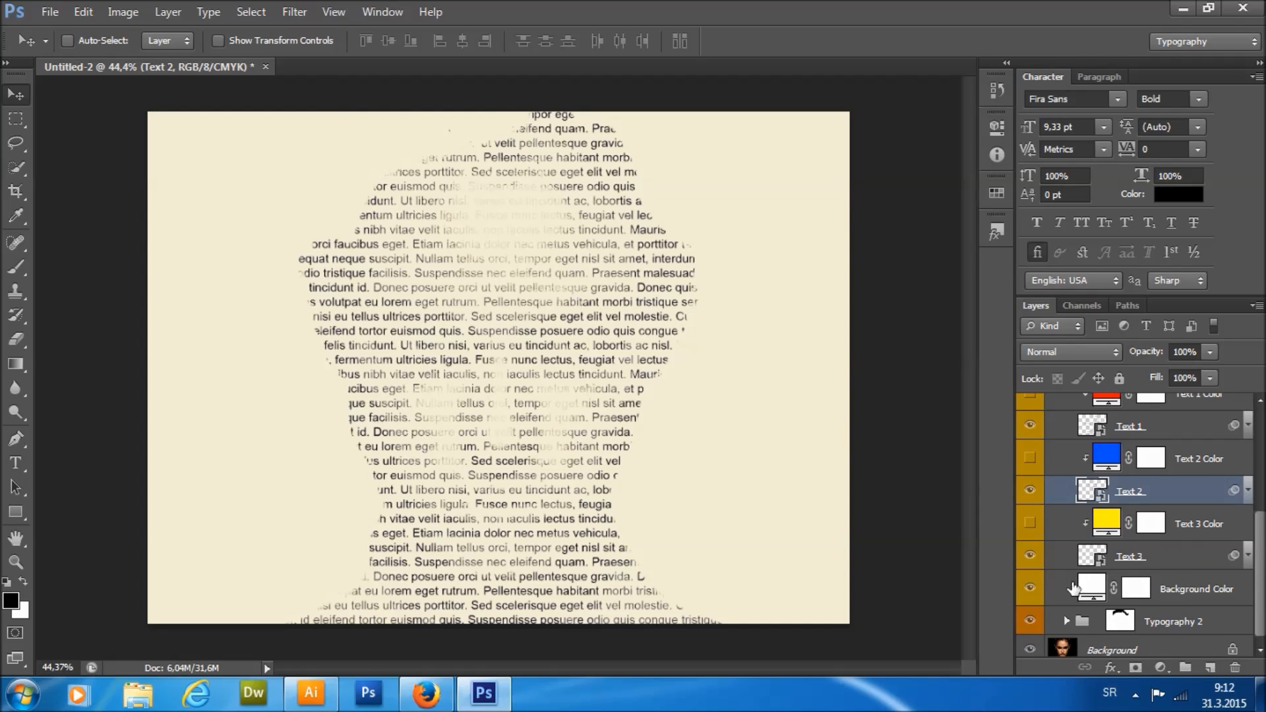
# Show the Text 1 Color, Text 2 Color and Text 3 Color fill layers to color the typography.
pyautogui.click(1084, 456)
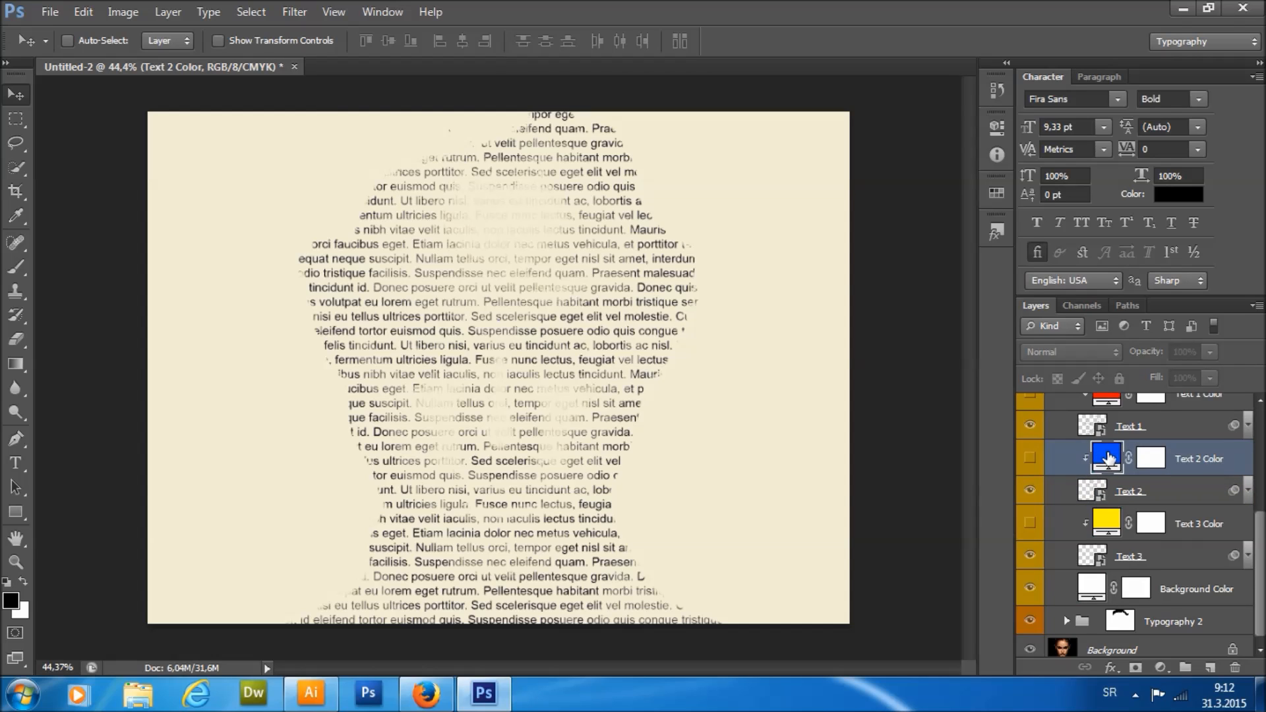
pyautogui.click(1032, 459)
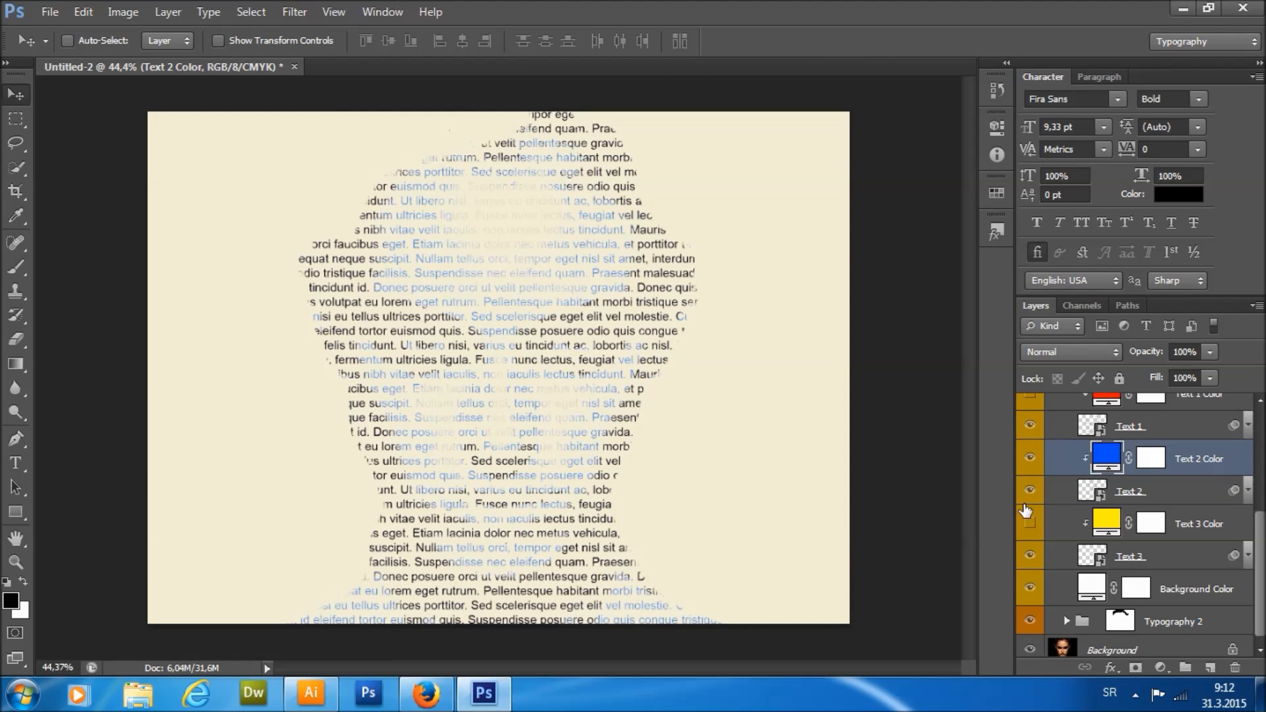
pyautogui.scroll(1, 1031, 533)
pyautogui.click(1031, 422)
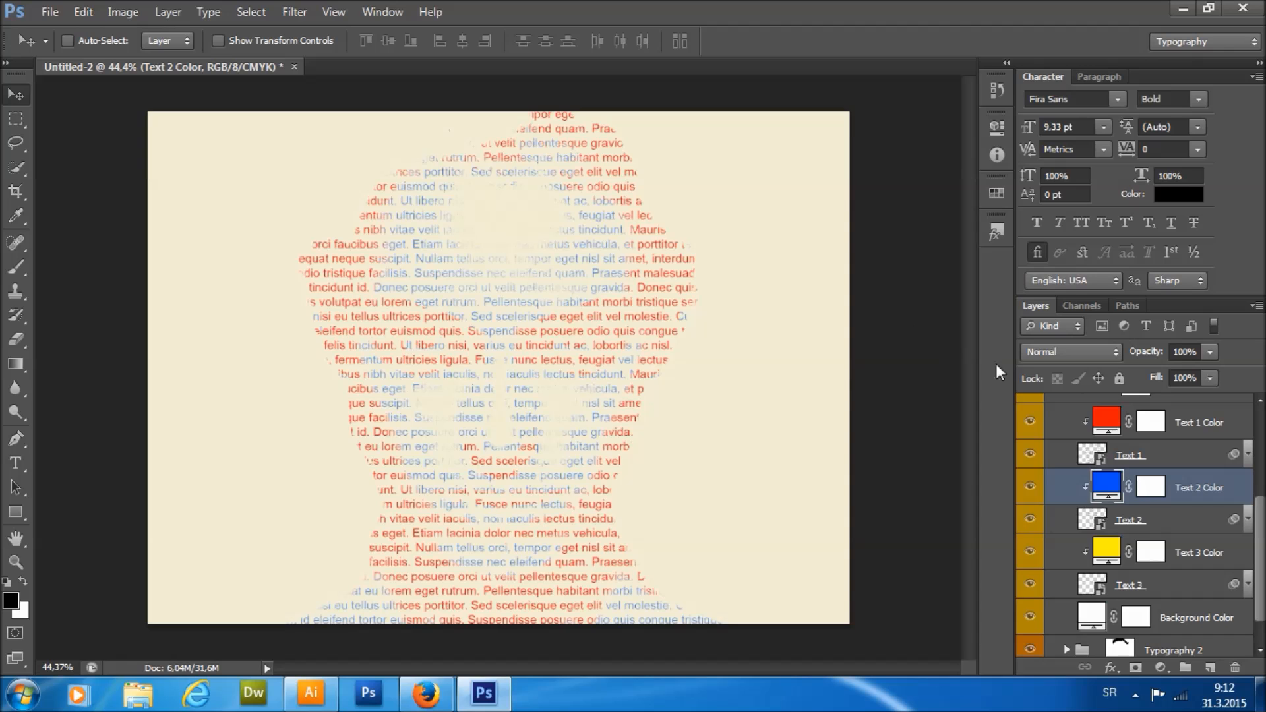
# Try a different fill color for the Text 2 Color layer and look over the three text color fills.
pyautogui.doubleClick(1107, 491)
pyautogui.moveTo(921, 374); pyautogui.dragTo(924, 496)
pyautogui.click(1103, 298)
pyautogui.scroll(1, 1117, 472)
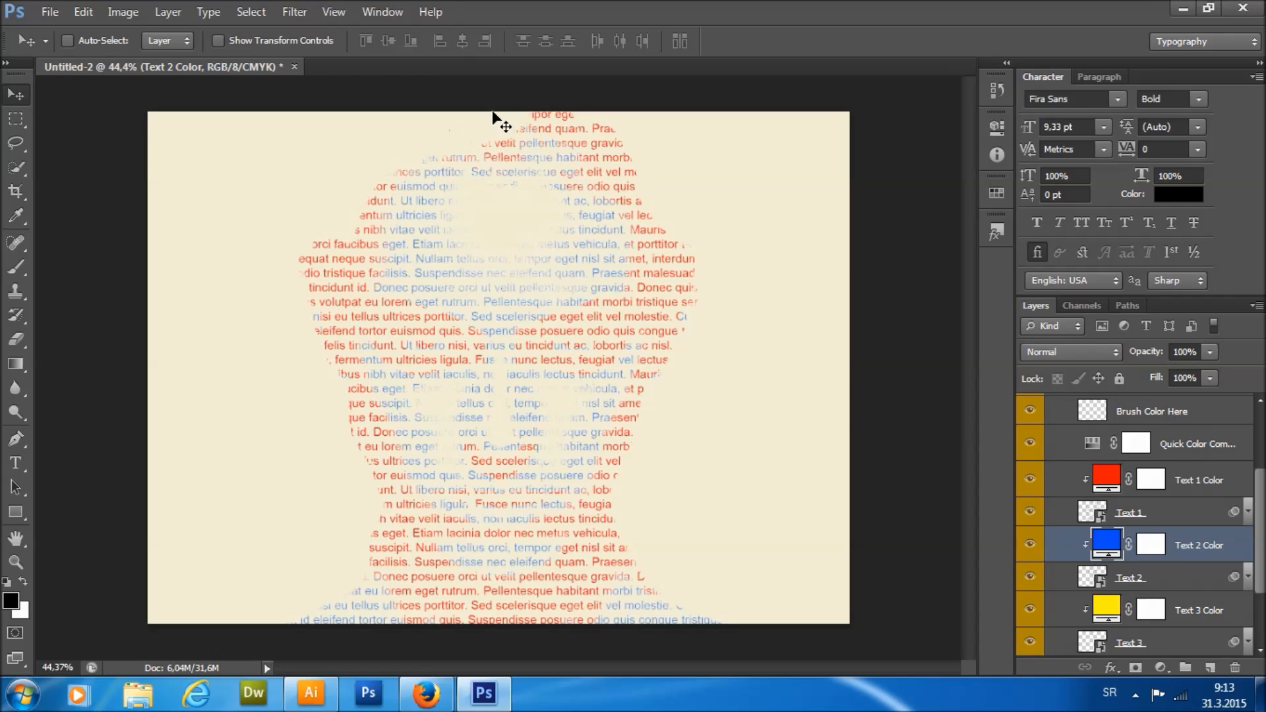
pyautogui.click(1108, 477)
pyautogui.click(1108, 547)
pyautogui.click(1111, 610)
# Set the hue of the Quick Color Combinations adjustment layer to +11.
pyautogui.click(1173, 451)
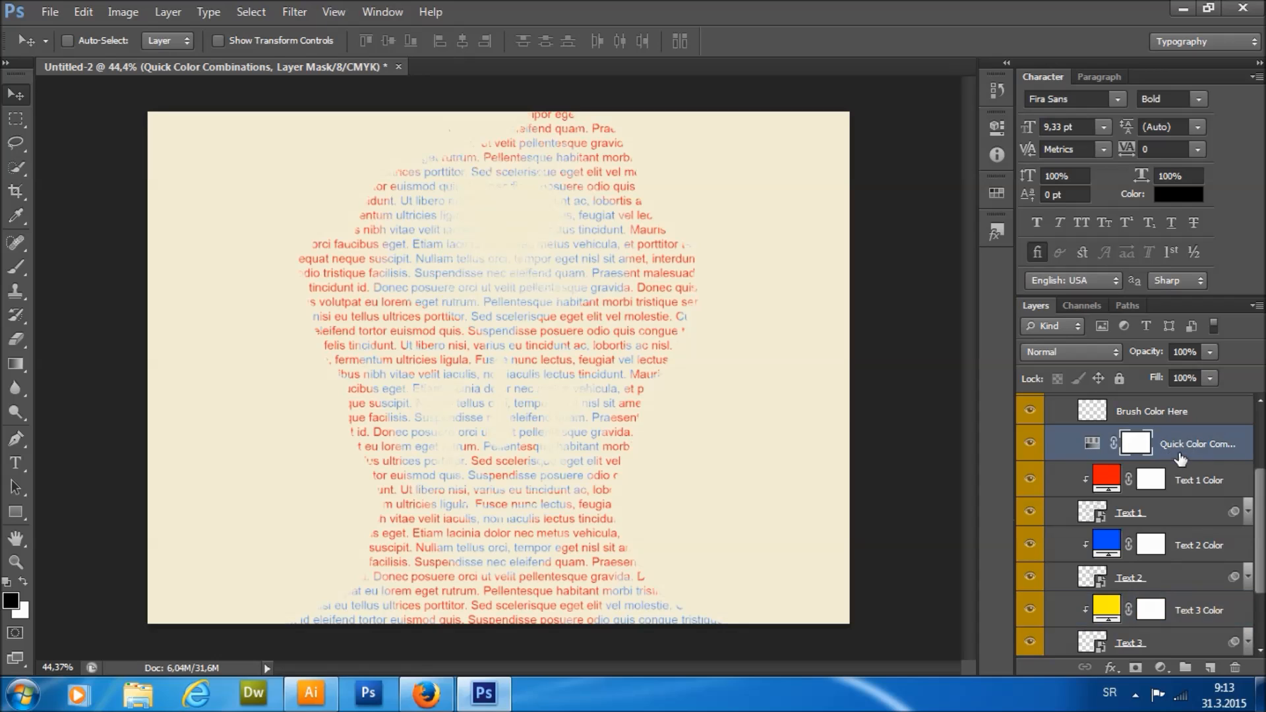
pyautogui.doubleClick(1092, 445)
pyautogui.moveTo(869, 242)
pyautogui.mouseDown()
pyautogui.moveTo(792, 239)
pyautogui.moveTo(935, 243)
pyautogui.moveTo(879, 258)
pyautogui.mouseUp()
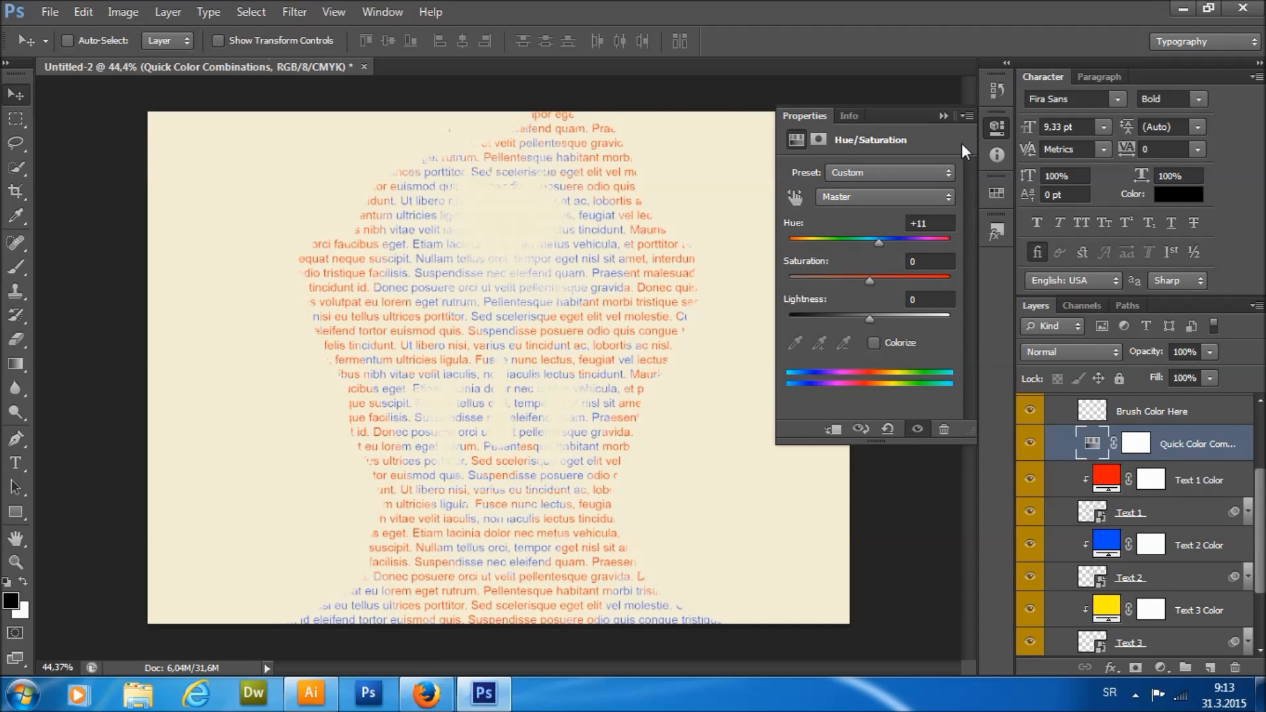
pyautogui.click(944, 115)
# Hide Quick Color Combinations and the three text color fill layers, and select the Brush Color Here layer.
pyautogui.click(1030, 443)
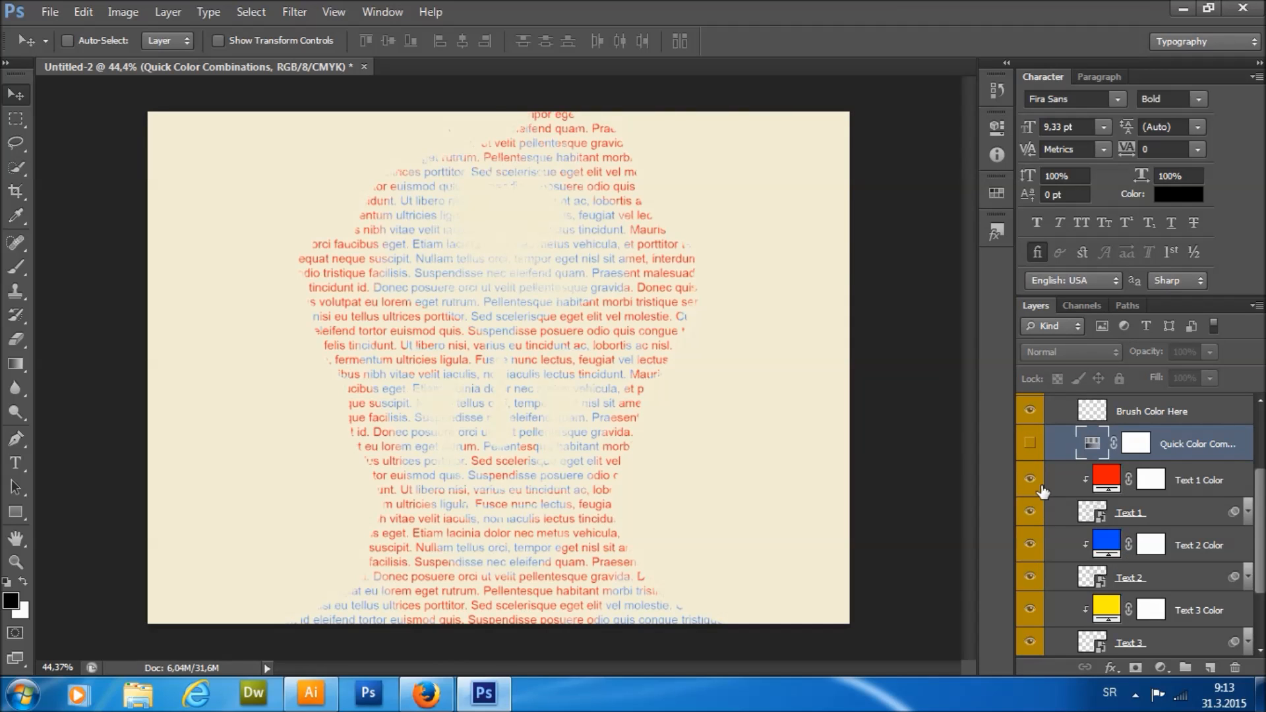
pyautogui.click(1029, 480)
pyautogui.click(1029, 545)
pyautogui.click(1030, 609)
pyautogui.click(1122, 424)
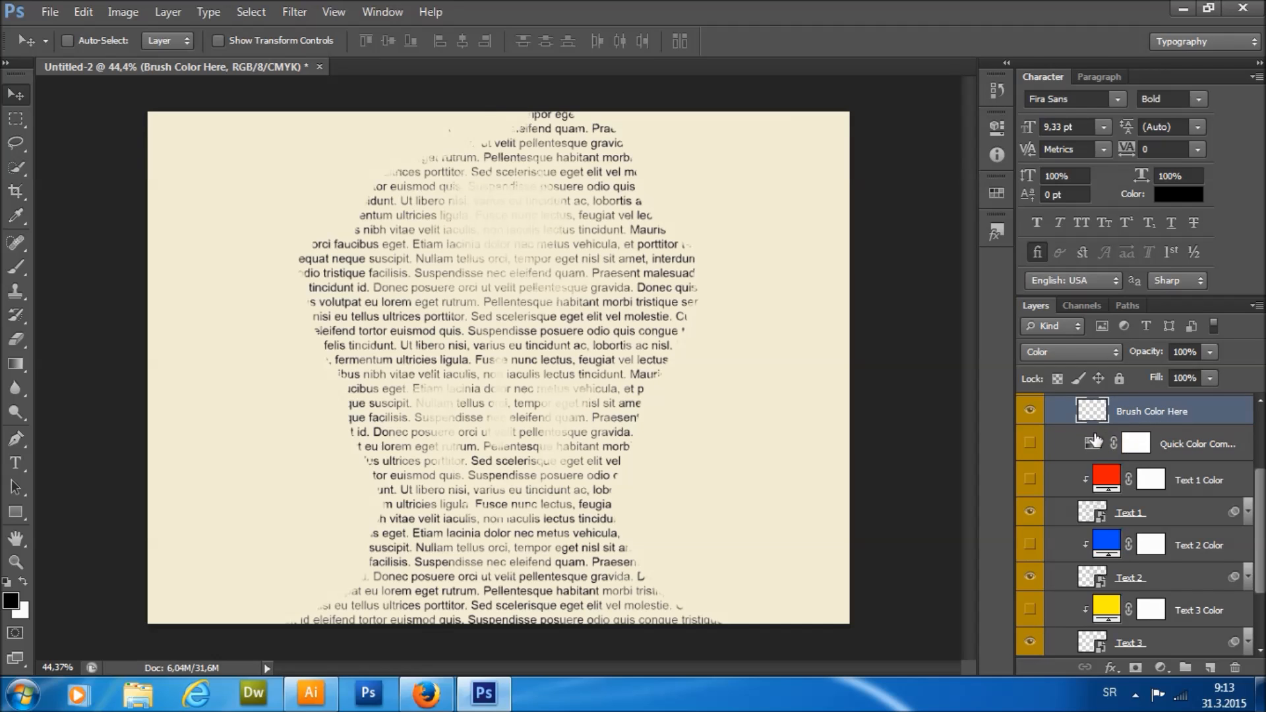
pyautogui.scroll(1, 1125, 462)
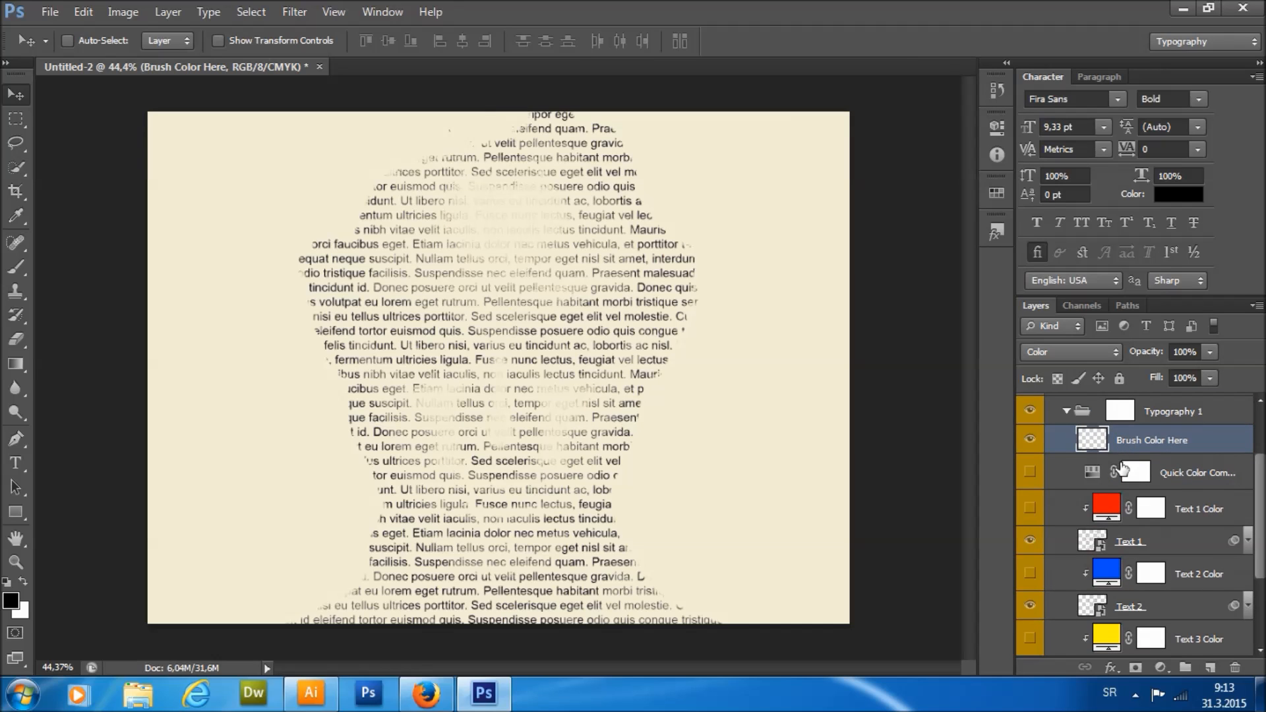
# Paint over the portrait text on the Brush Color Here layer with a soft 191 px red brush.
pyautogui.click(14, 271)
pyautogui.rightClick(404, 340)
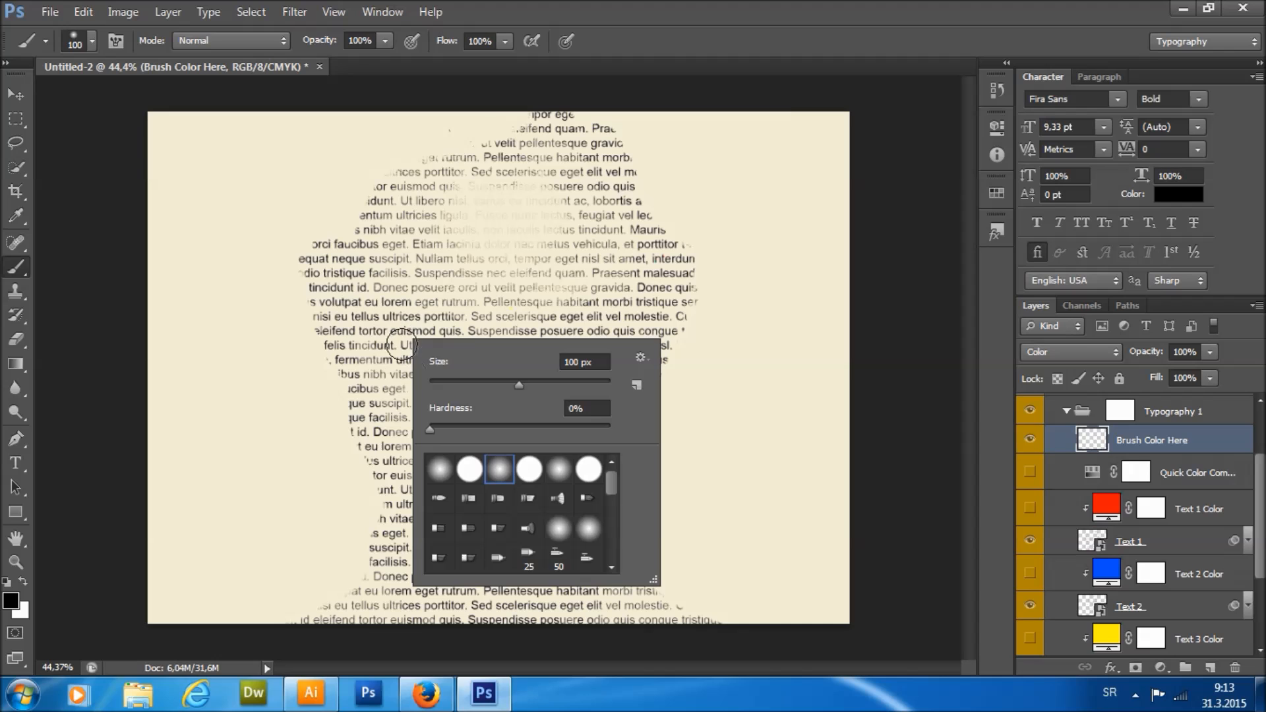
pyautogui.click(12, 604)
pyautogui.moveTo(873, 303); pyautogui.dragTo(933, 245)
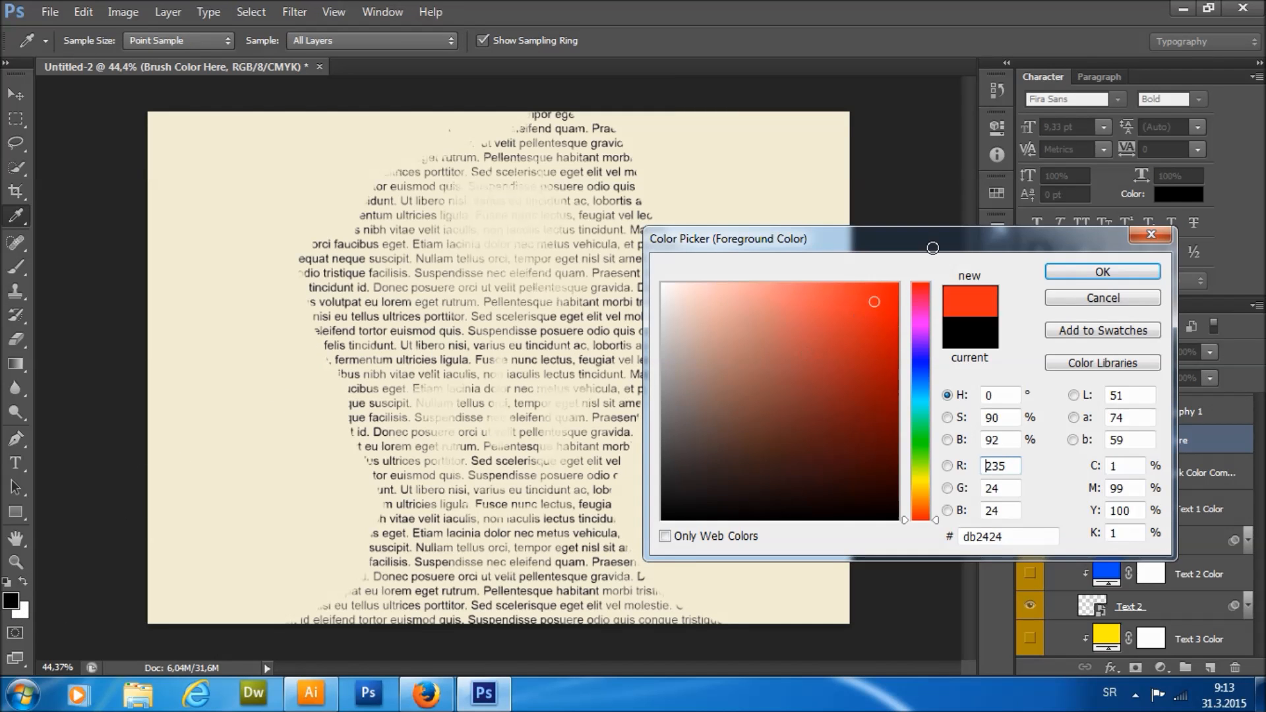
pyautogui.press('Return')
pyautogui.moveTo(456, 538)
pyautogui.mouseDown()
pyautogui.moveTo(466, 425)
pyautogui.moveTo(416, 409)
pyautogui.mouseUp()
pyautogui.moveTo(292, 378)
pyautogui.mouseDown()
pyautogui.moveTo(508, 144)
pyautogui.moveTo(453, 582)
pyautogui.moveTo(685, 519)
pyautogui.mouseUp()
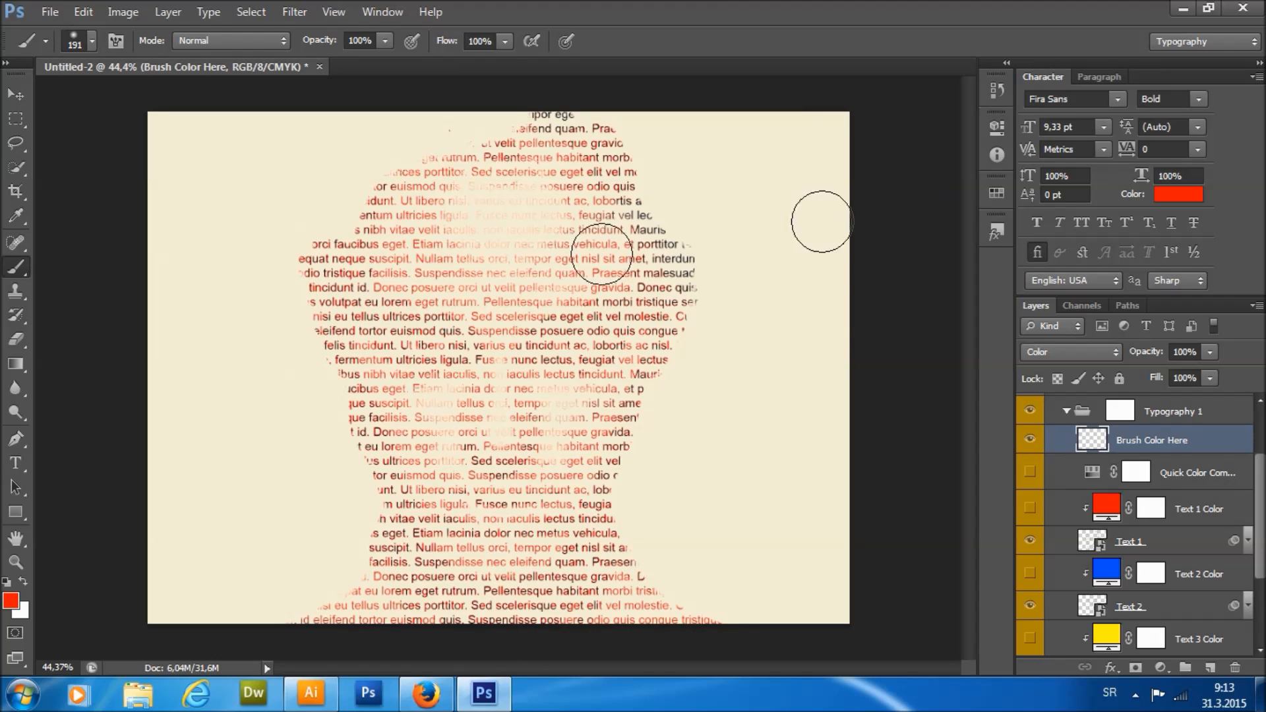
# Brush yellow over the outer areas of the portrait text, leaving the centre of the face red.
pyautogui.click(11, 601)
pyautogui.click(919, 481)
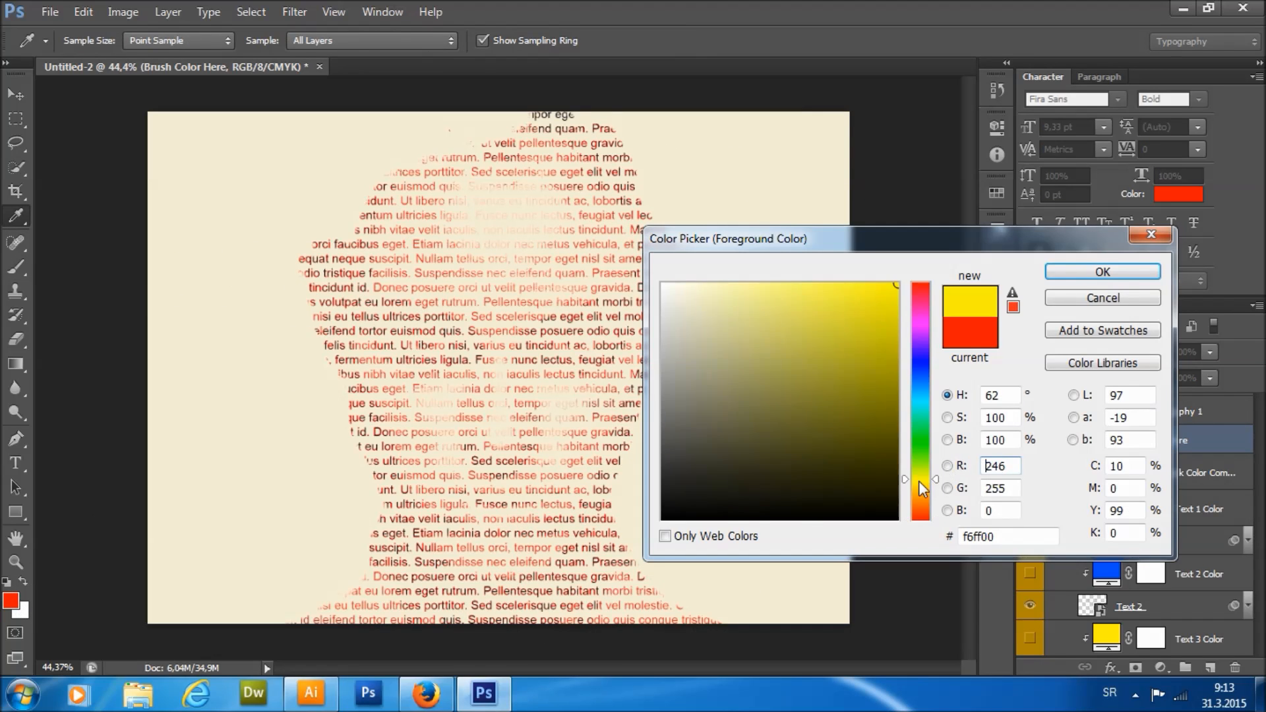
pyautogui.press('Return')
pyautogui.moveTo(396, 593)
pyautogui.mouseDown()
pyautogui.moveTo(719, 606)
pyautogui.moveTo(663, 332)
pyautogui.moveTo(498, 122)
pyautogui.moveTo(393, 297)
pyautogui.moveTo(370, 409)
pyautogui.mouseUp()
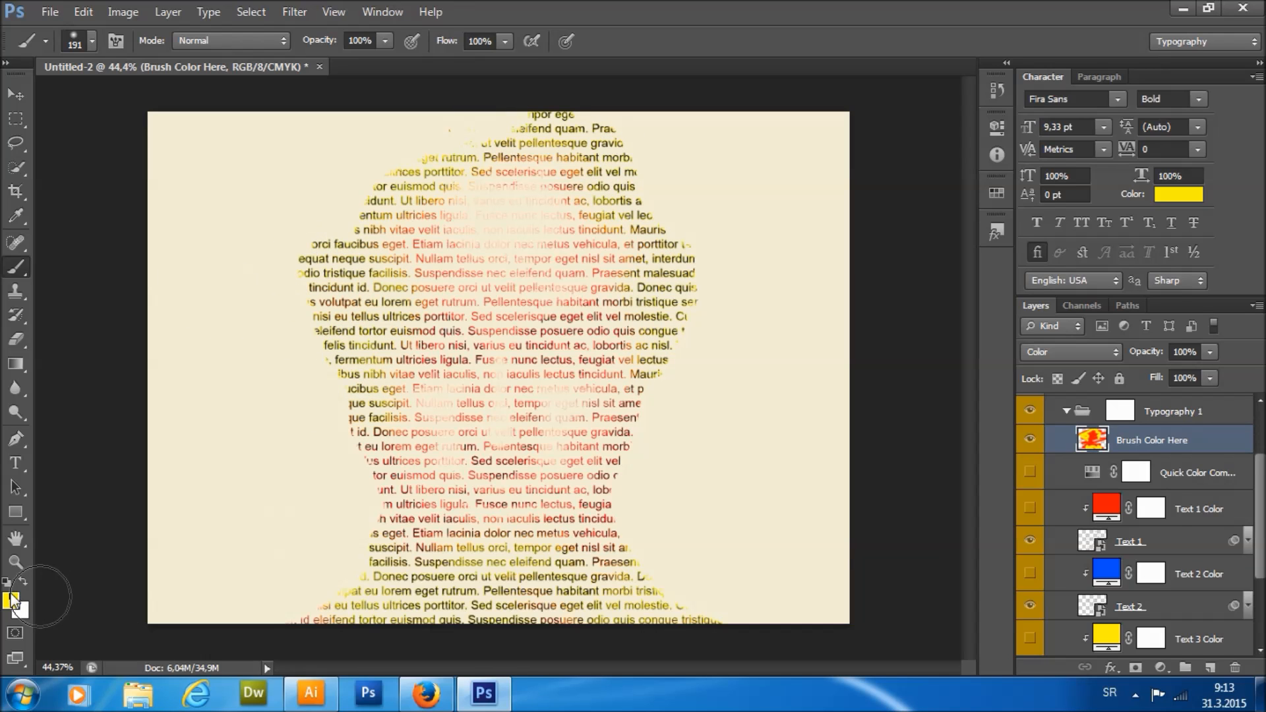
# Brush blue over the text in the centre of the face.
pyautogui.click(11, 601)
pyautogui.click(921, 399)
pyautogui.press('Return')
pyautogui.moveTo(663, 352)
pyautogui.mouseDown()
pyautogui.moveTo(493, 318)
pyautogui.moveTo(463, 328)
pyautogui.moveTo(465, 434)
pyautogui.moveTo(433, 508)
pyautogui.moveTo(563, 468)
pyautogui.moveTo(525, 358)
pyautogui.moveTo(557, 268)
pyautogui.moveTo(486, 197)
pyautogui.mouseUp()
# Toggle the Color Options group's visibility to compare, leaving the group hidden.
pyautogui.scroll(3, 1093, 455)
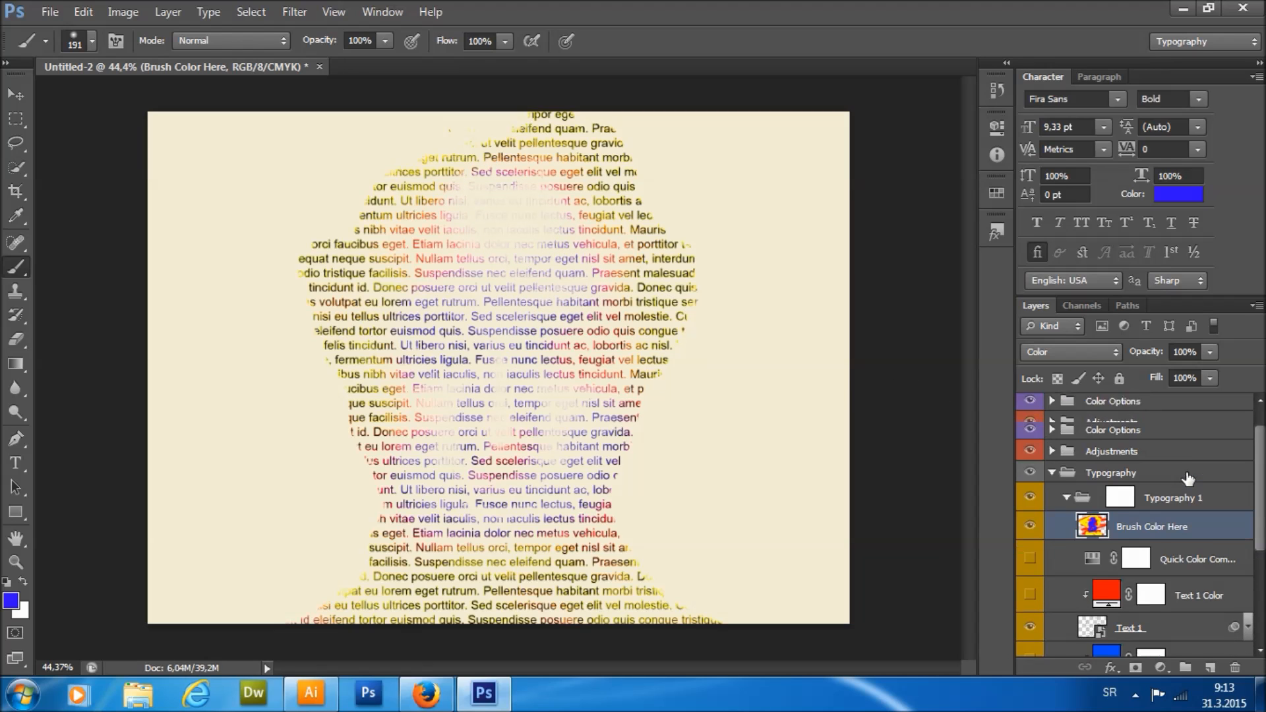
pyautogui.click(1031, 432)
pyautogui.click(1031, 432)
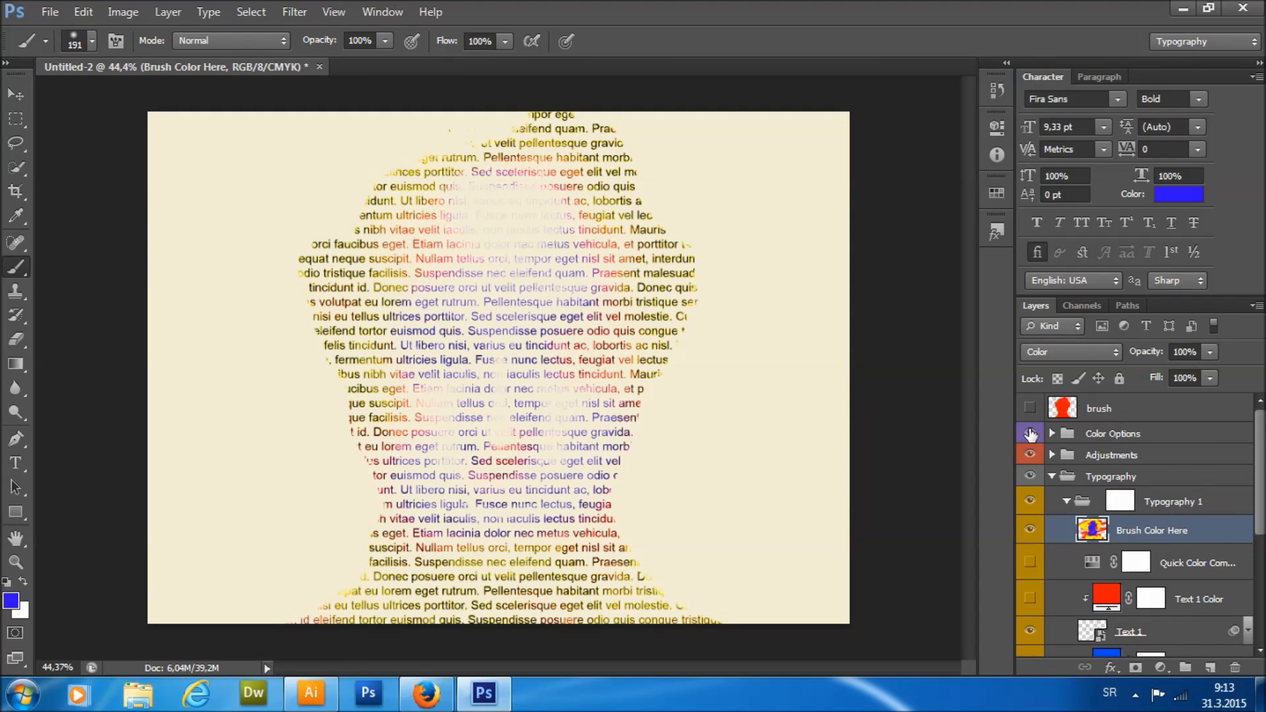
pyautogui.click(1031, 432)
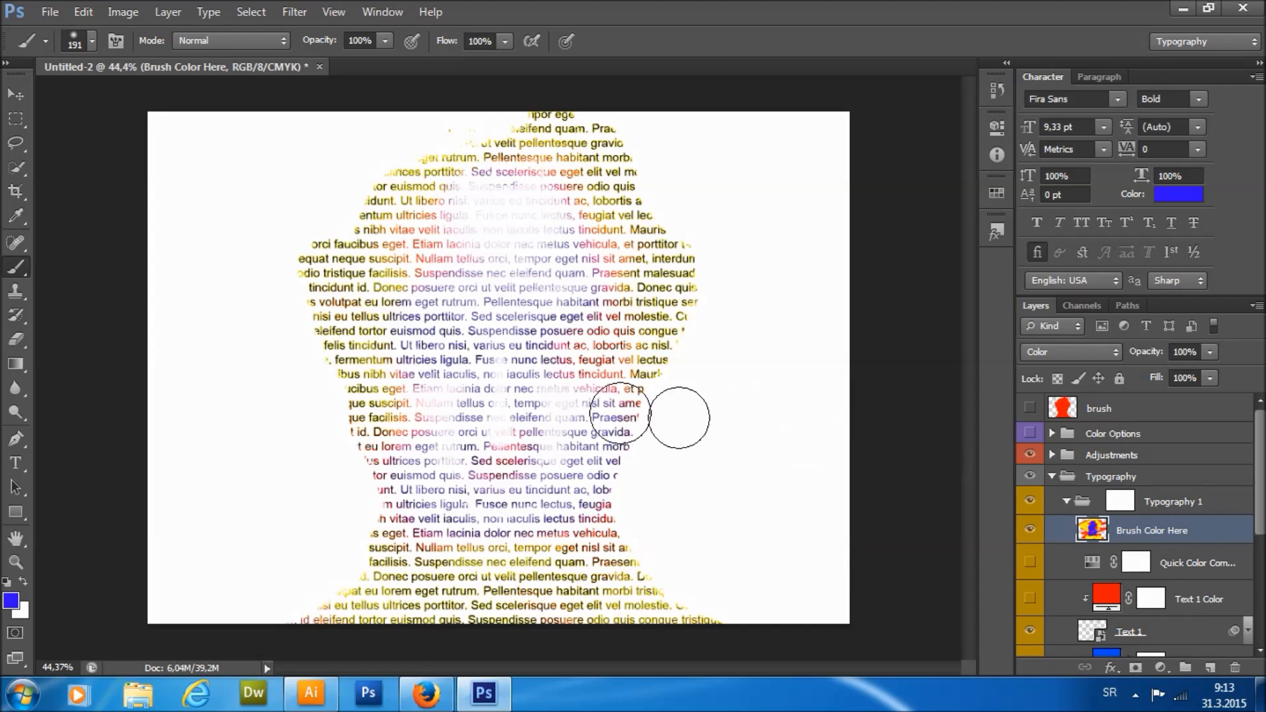
# Brush green over the text on the neck and shoulders and over a spot on the forehead.
pyautogui.click(10, 601)
pyautogui.click(922, 444)
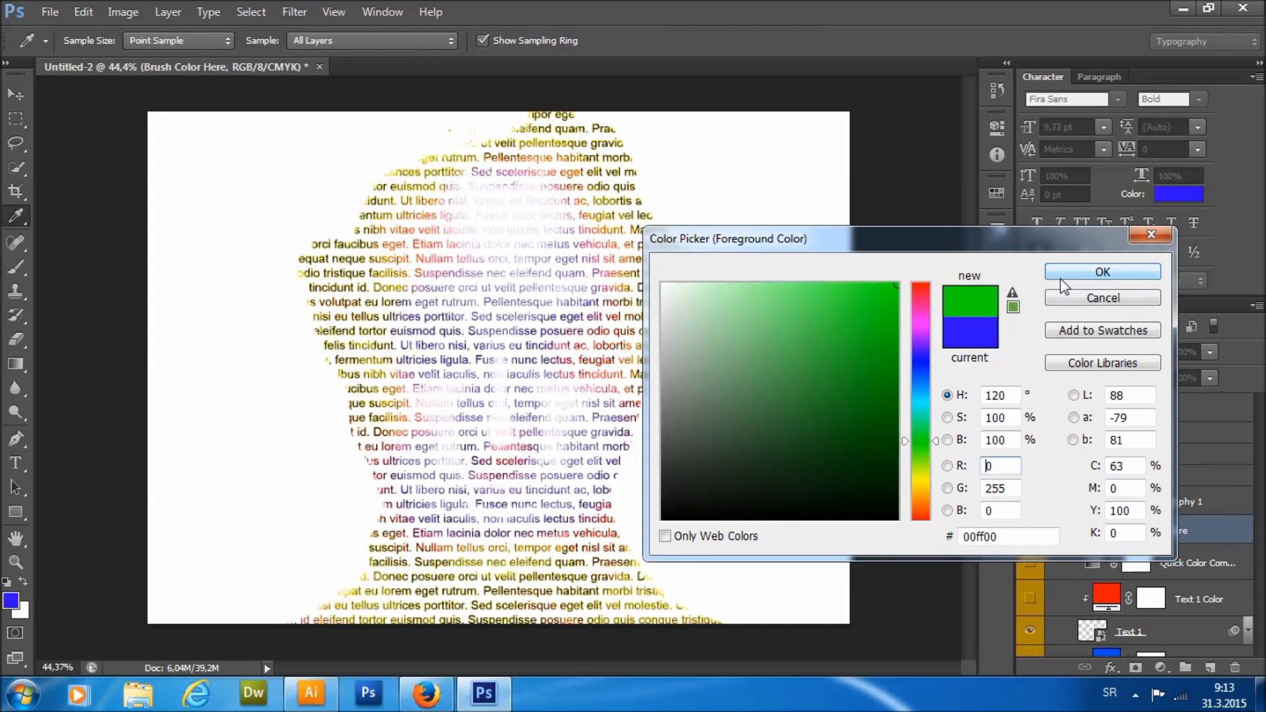
pyautogui.click(1102, 271)
pyautogui.moveTo(280, 525)
pyautogui.mouseDown()
pyautogui.moveTo(669, 518)
pyautogui.moveTo(543, 560)
pyautogui.moveTo(415, 575)
pyautogui.moveTo(421, 611)
pyautogui.moveTo(628, 594)
pyautogui.mouseUp()
pyautogui.moveTo(487, 247)
pyautogui.mouseDown()
pyautogui.moveTo(538, 213)
pyautogui.moveTo(569, 259)
pyautogui.moveTo(502, 266)
pyautogui.moveTo(479, 307)
pyautogui.mouseUp()
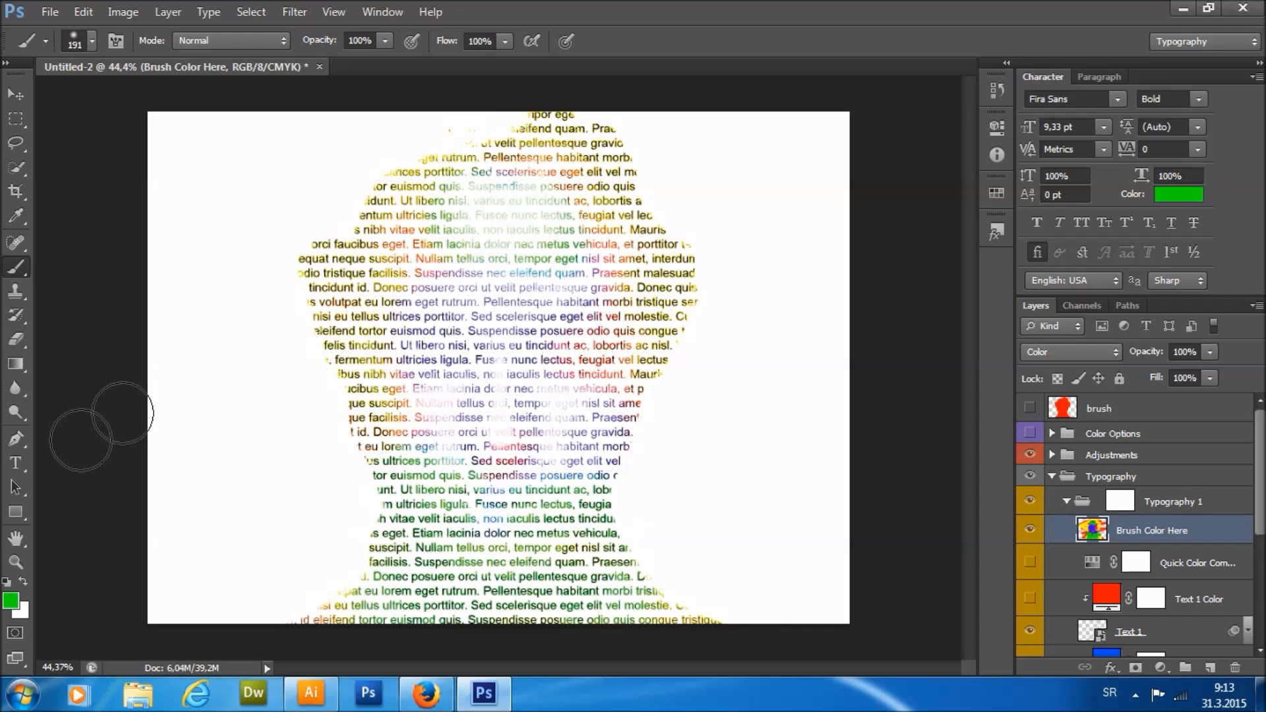
# Brush orange over the text in the upper part of the head.
pyautogui.click(11, 601)
pyautogui.click(928, 394)
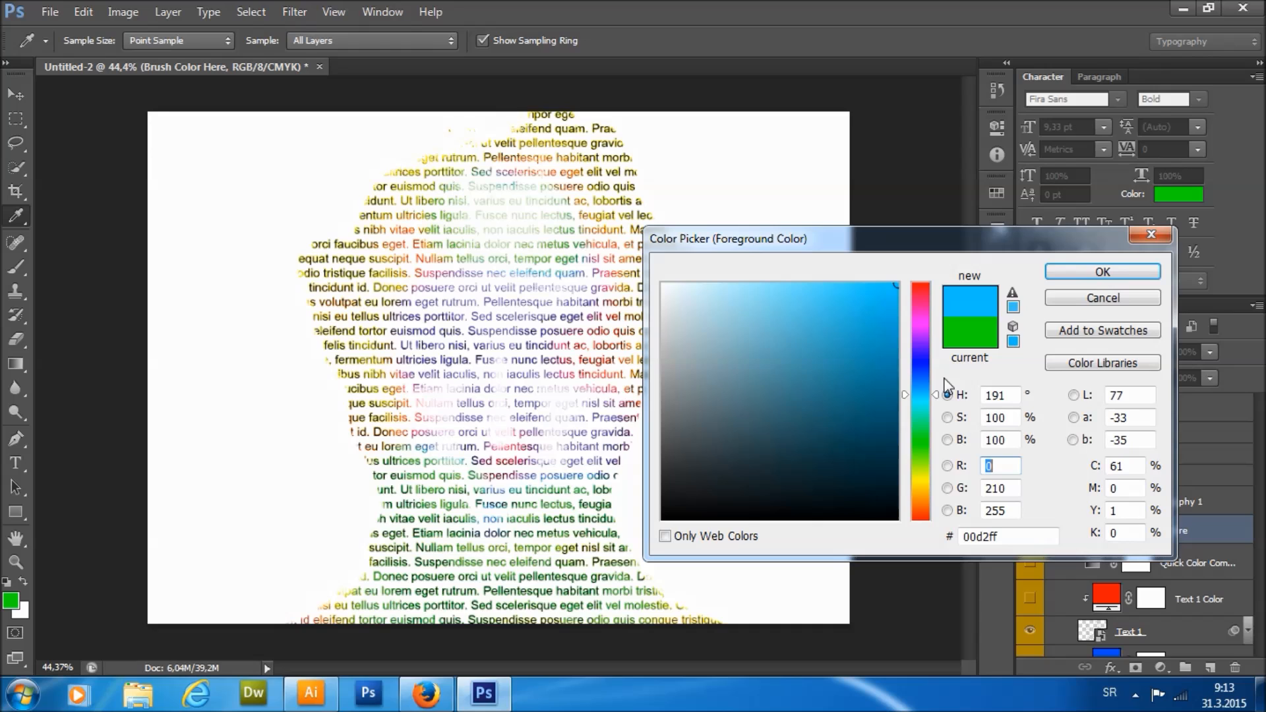
pyautogui.click(921, 508)
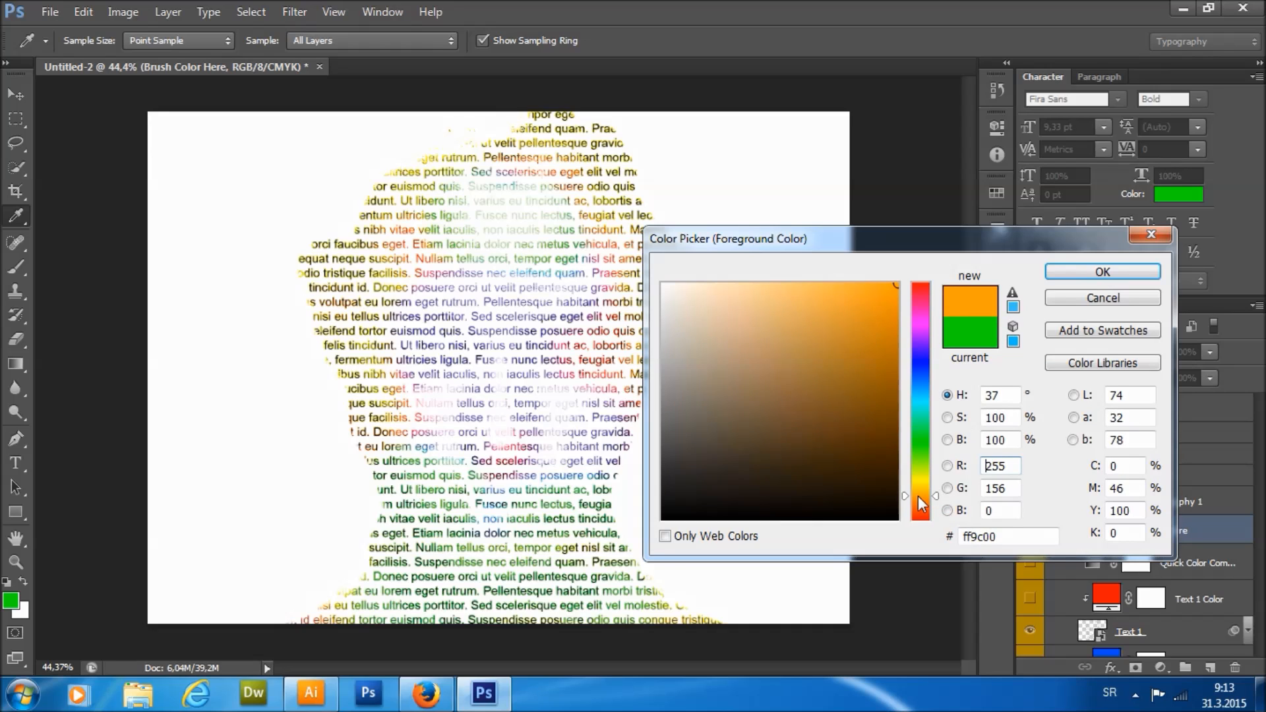
pyautogui.click(1088, 272)
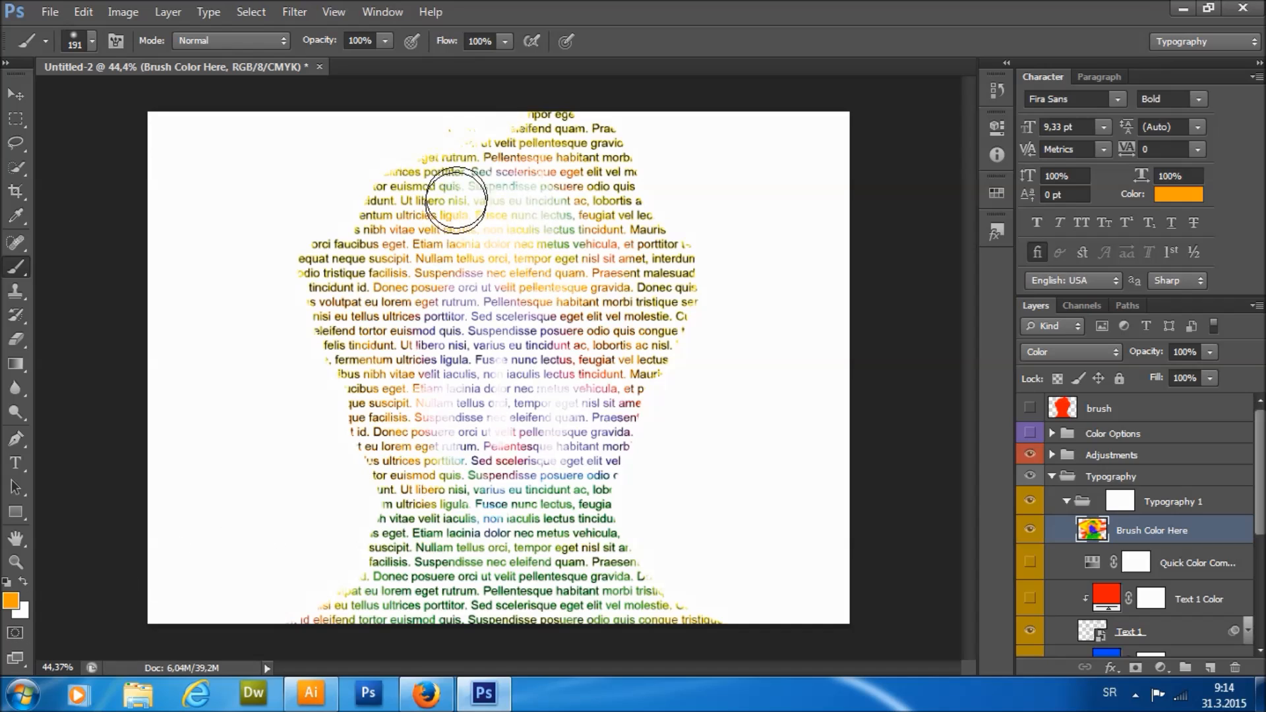
pyautogui.scroll(-2, 1211, 513)
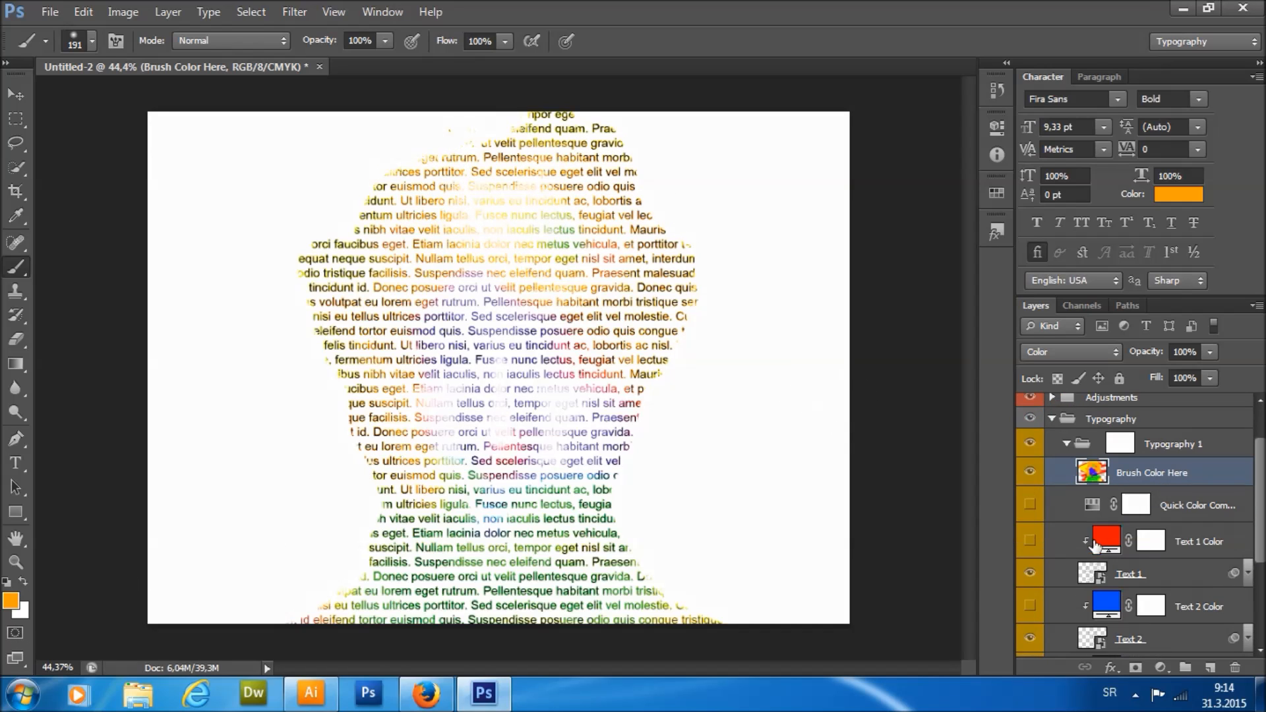
pyautogui.click(1030, 542)
pyautogui.scroll(-3, 1062, 531)
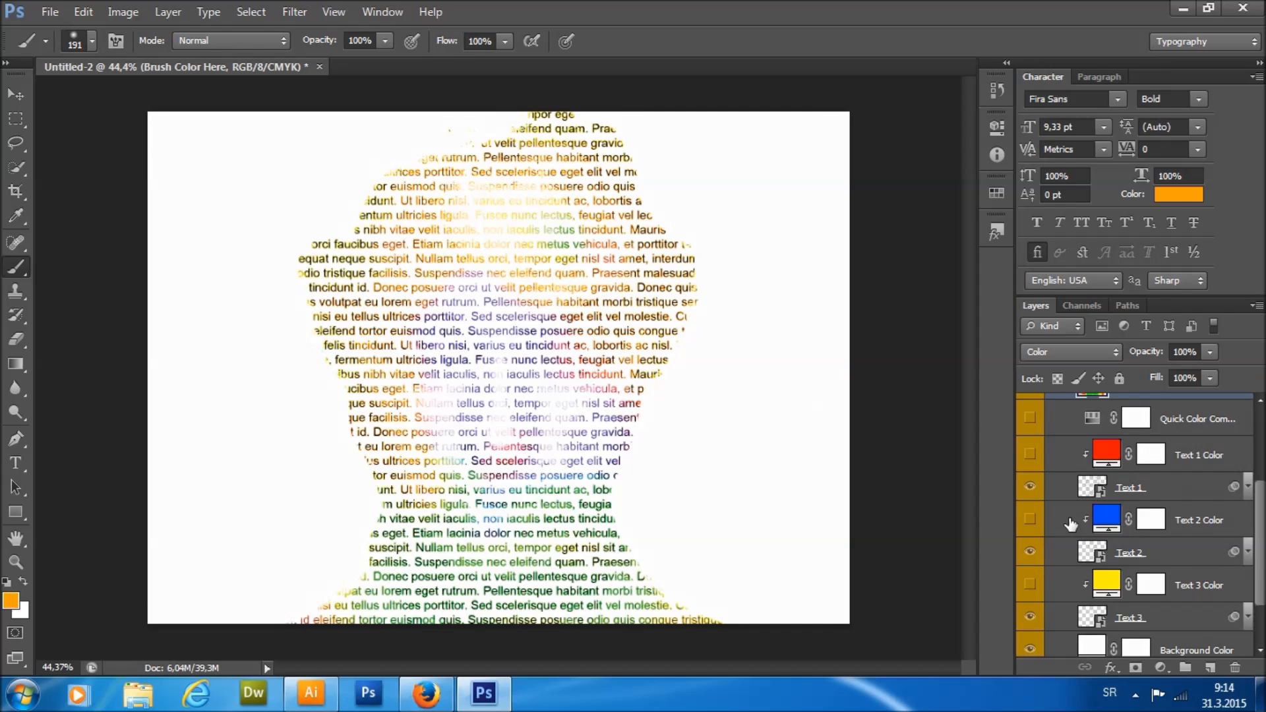
pyautogui.scroll(-2, 1052, 515)
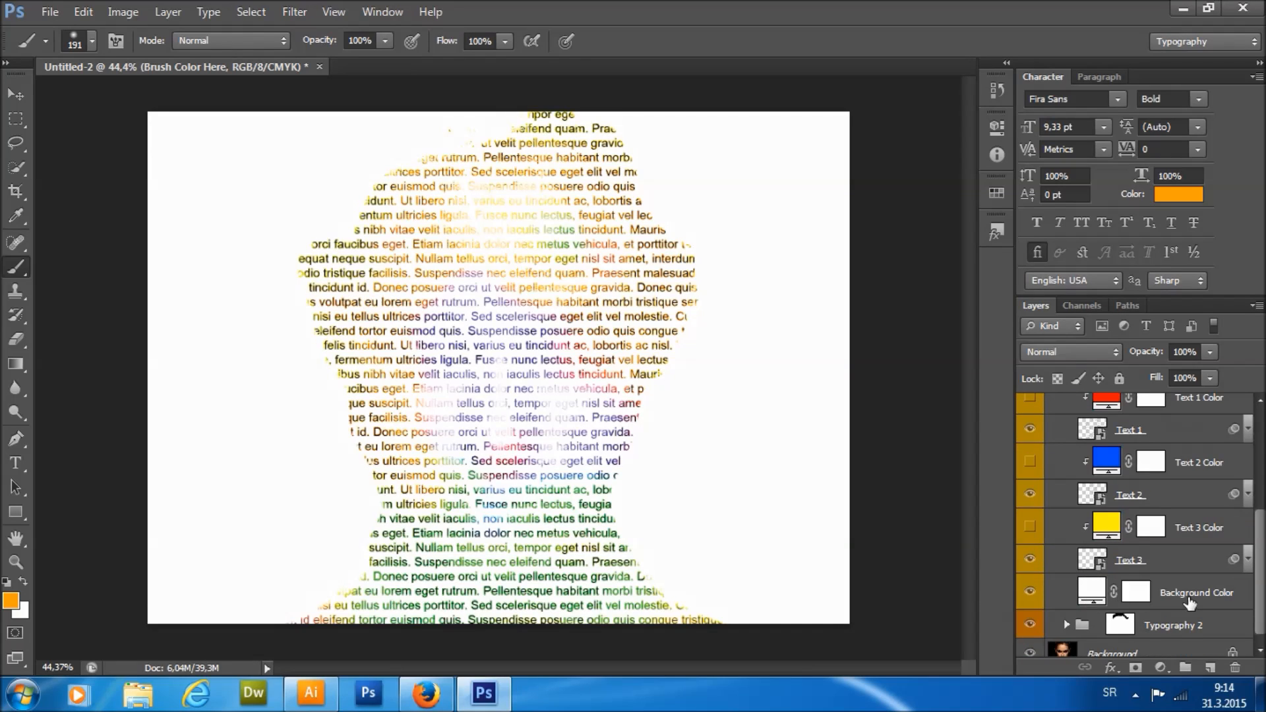
pyautogui.click(1095, 594)
pyautogui.doubleClick(1096, 594)
pyautogui.moveTo(683, 295)
pyautogui.mouseDown()
pyautogui.moveTo(661, 297)
pyautogui.moveTo(661, 282)
pyautogui.mouseUp()
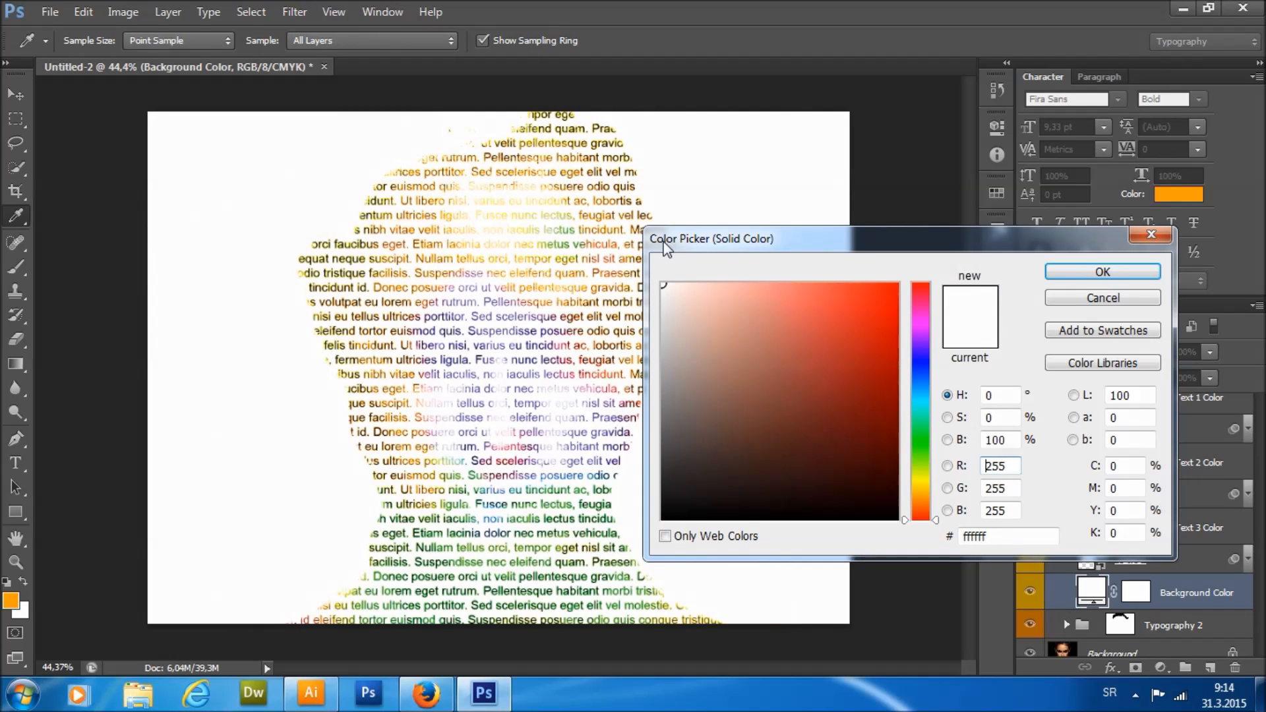
pyautogui.click(1083, 300)
# Try a dark gray fill, 2b2b2b, for the Background Color layer.
pyautogui.scroll(1, 1042, 445)
pyautogui.scroll(-1, 1042, 446)
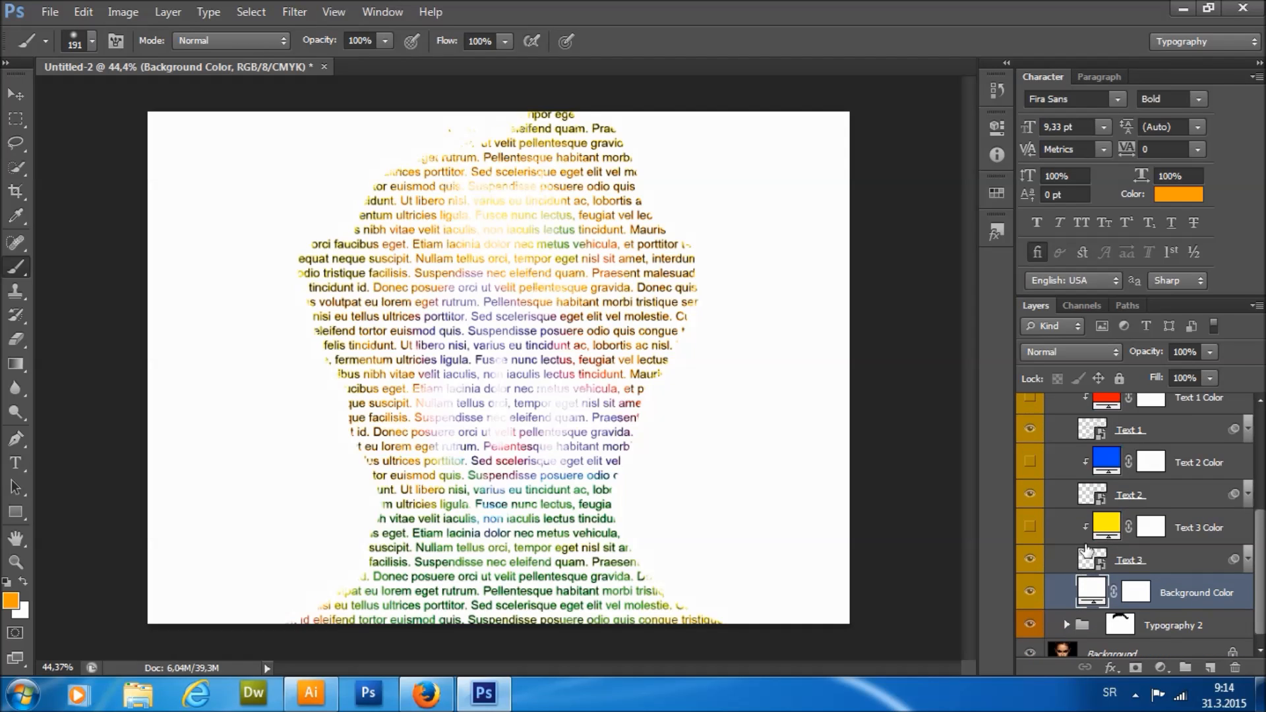
pyautogui.doubleClick(1088, 584)
pyautogui.moveTo(766, 371)
pyautogui.mouseDown()
pyautogui.moveTo(486, 693)
pyautogui.moveTo(692, 475)
pyautogui.moveTo(439, 470)
pyautogui.mouseUp()
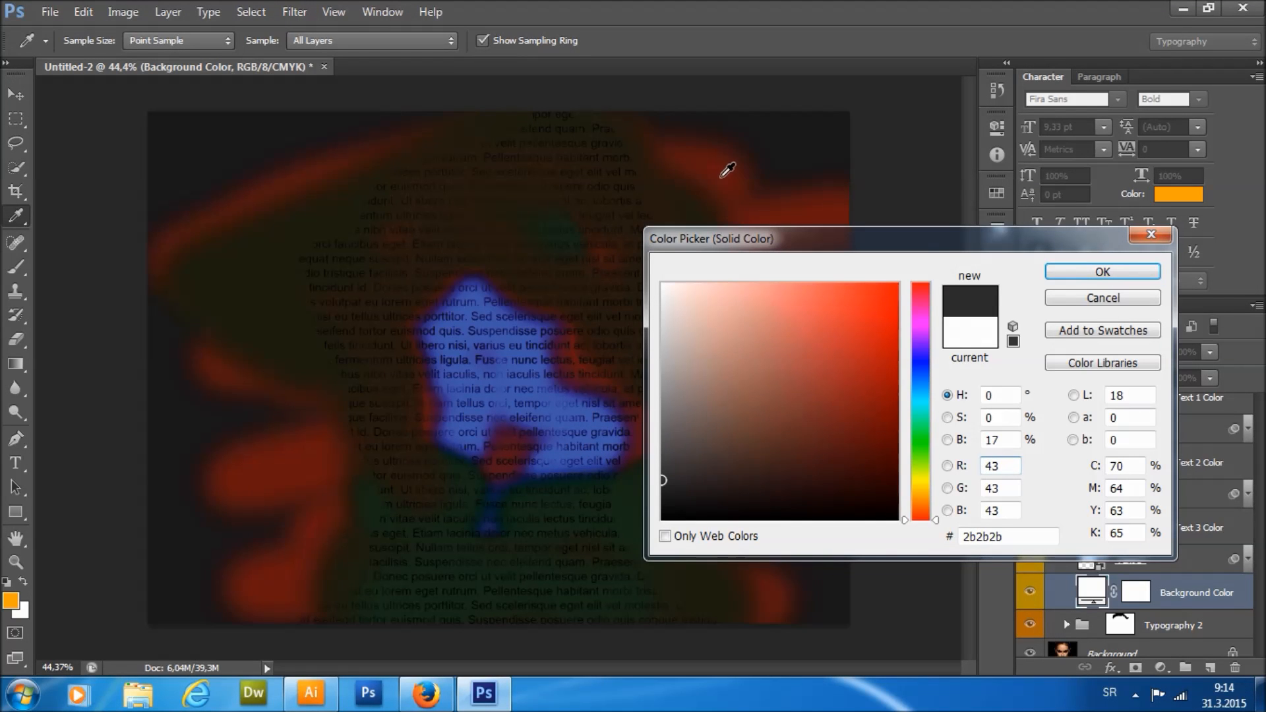
pyautogui.click(1075, 300)
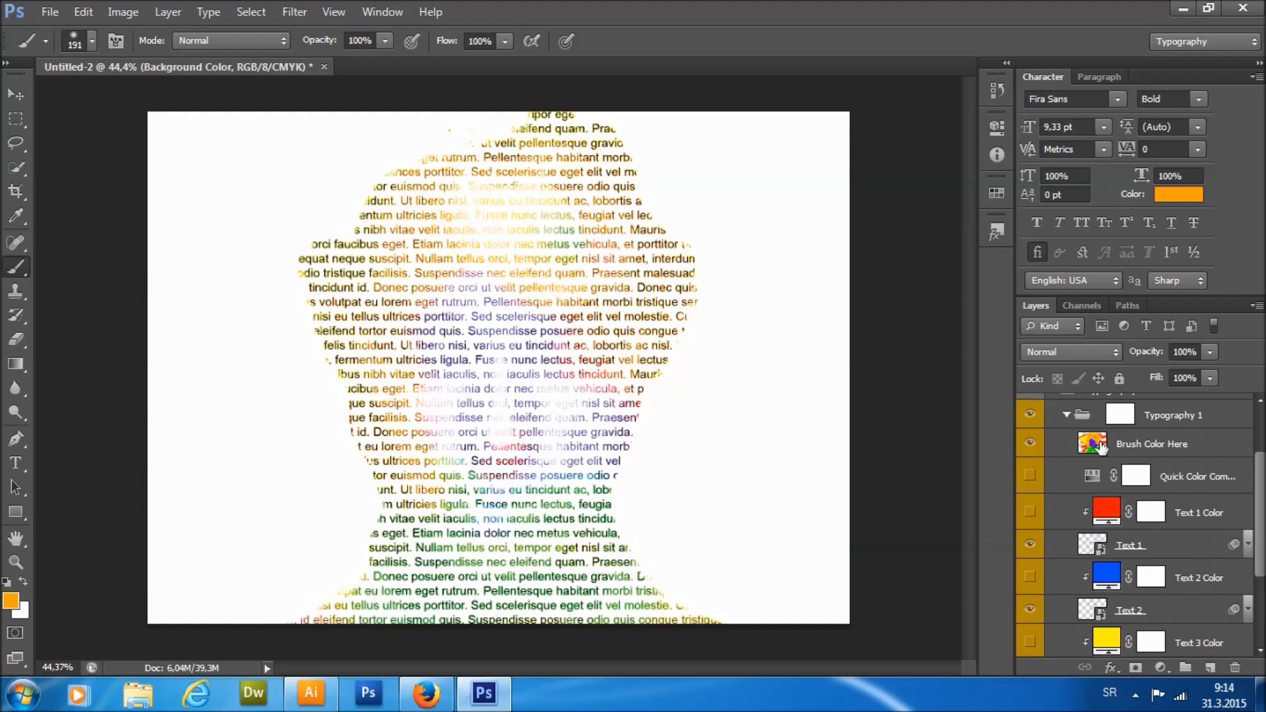
# Hide the Brush Color Here layer and set the Background Color layer's fill to dark gray 4b4b4b.
pyautogui.click(1030, 444)
pyautogui.scroll(-3, 1125, 535)
pyautogui.doubleClick(1093, 586)
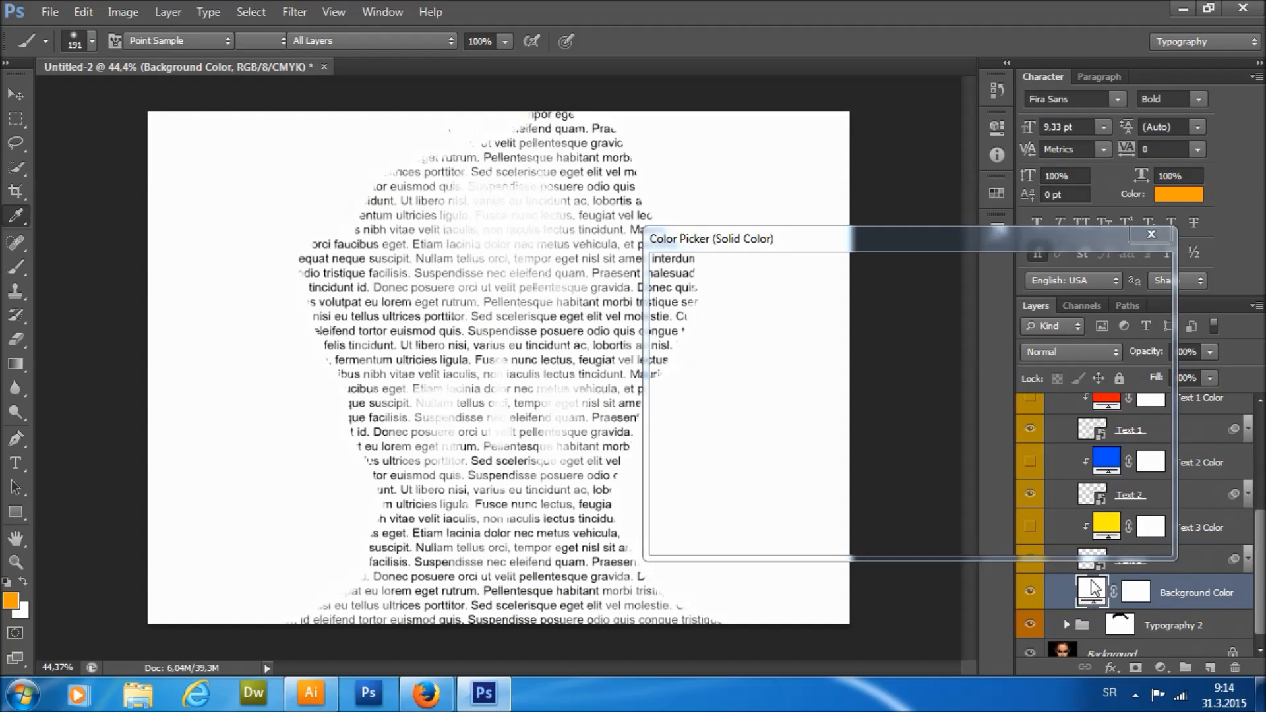
pyautogui.click(663, 337)
pyautogui.click(663, 415)
pyautogui.click(663, 450)
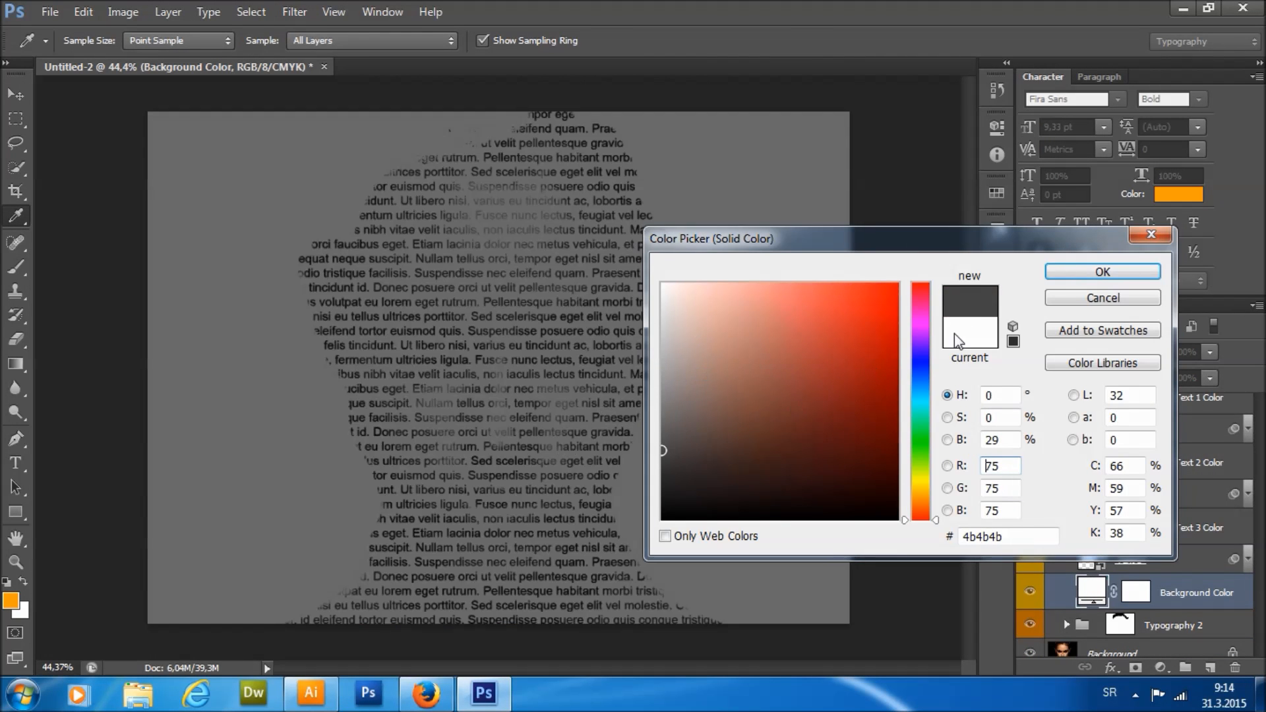
pyautogui.click(1082, 273)
# Show the three text color fill layers against the dark background, and hide them again.
pyautogui.click(1031, 527)
pyautogui.click(1030, 461)
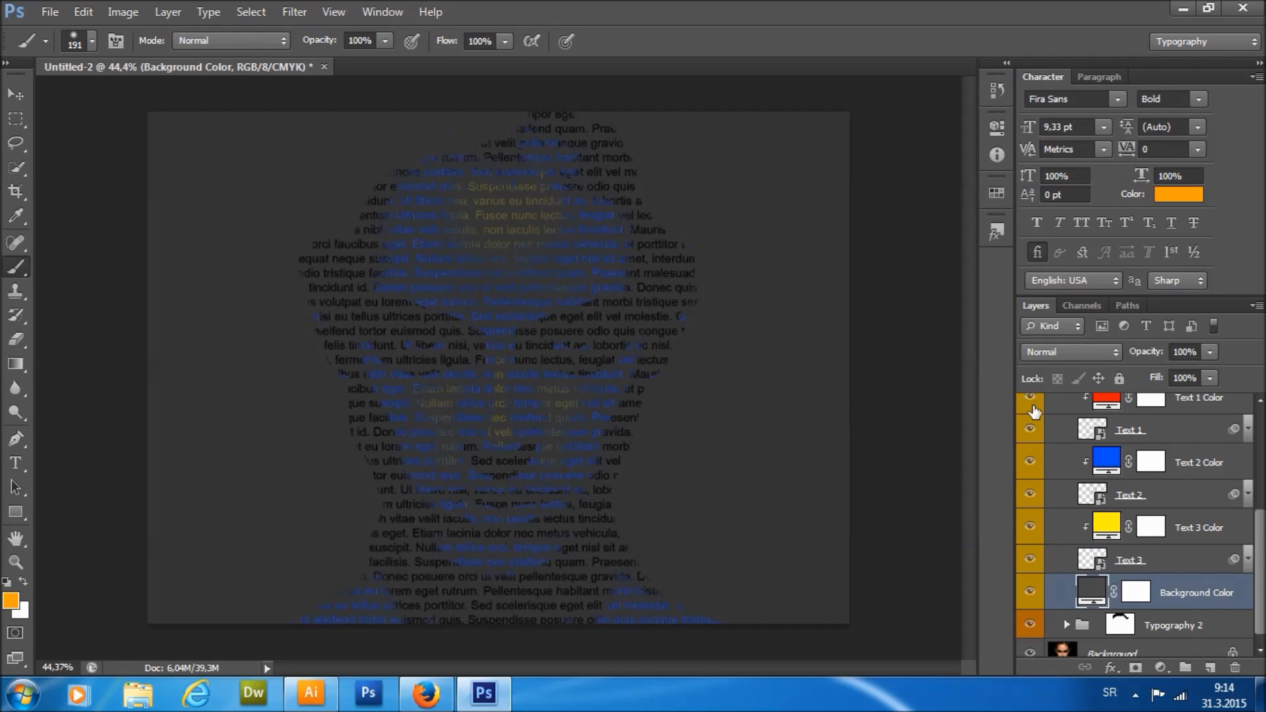
pyautogui.click(1030, 398)
pyautogui.click(1031, 527)
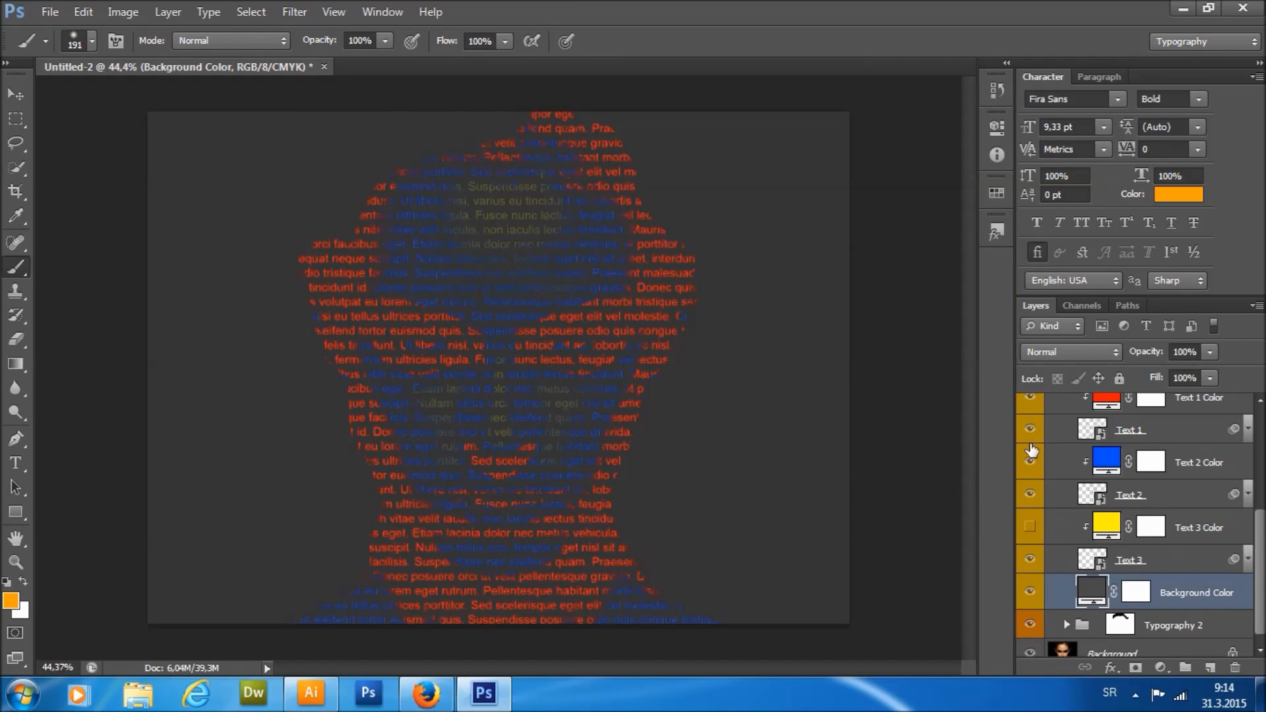
pyautogui.click(1030, 399)
pyautogui.click(1031, 462)
pyautogui.scroll(1, 1080, 438)
pyautogui.scroll(2, 1081, 440)
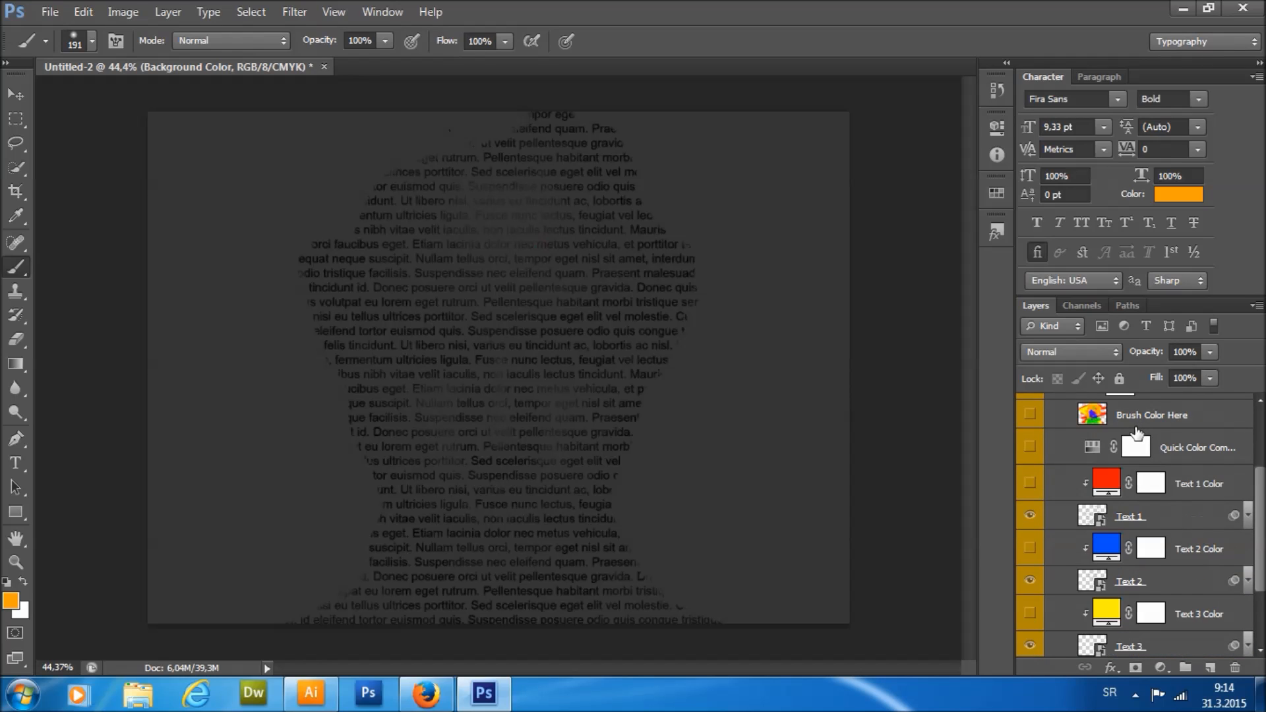
# Set the Background Color layer's fill back to white, ffffff.
pyautogui.scroll(-3, 1141, 423)
pyautogui.doubleClick(1092, 592)
pyautogui.doubleClick(999, 538)
pyautogui.write('ffffff')
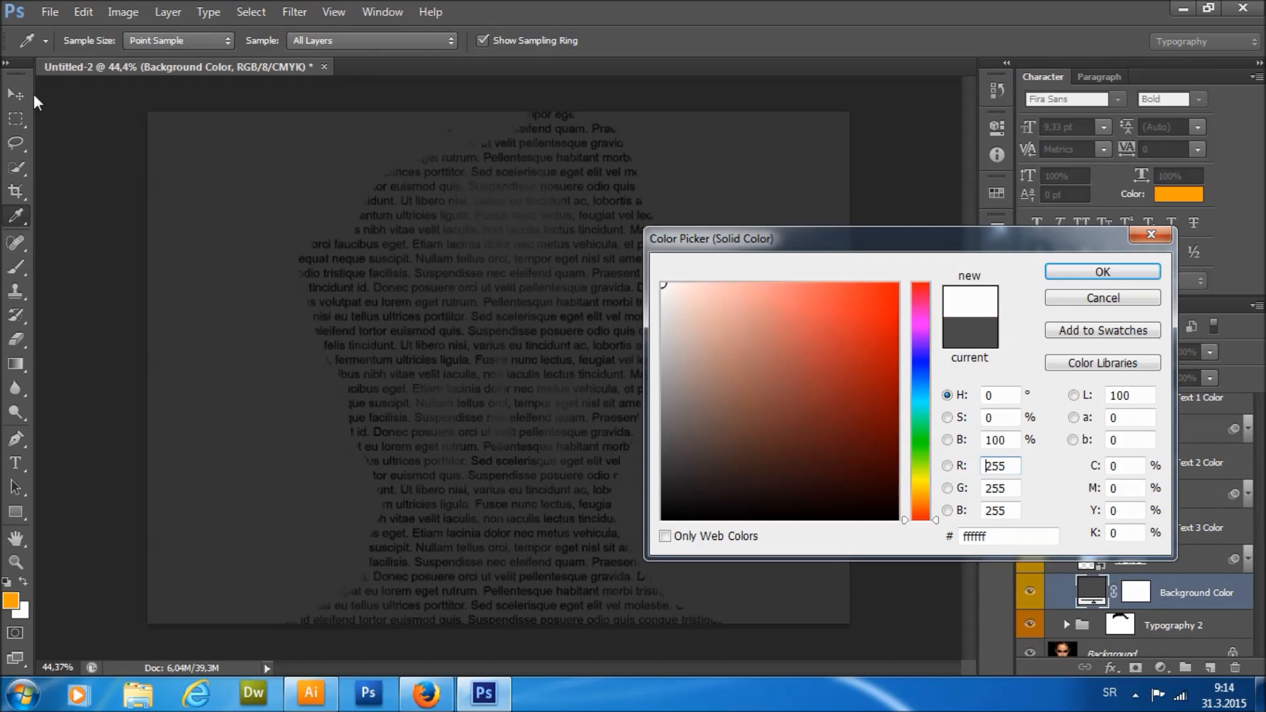
pyautogui.press('Return')
# Show the painted Brush Color Here layer again.
pyautogui.scroll(1, 1101, 580)
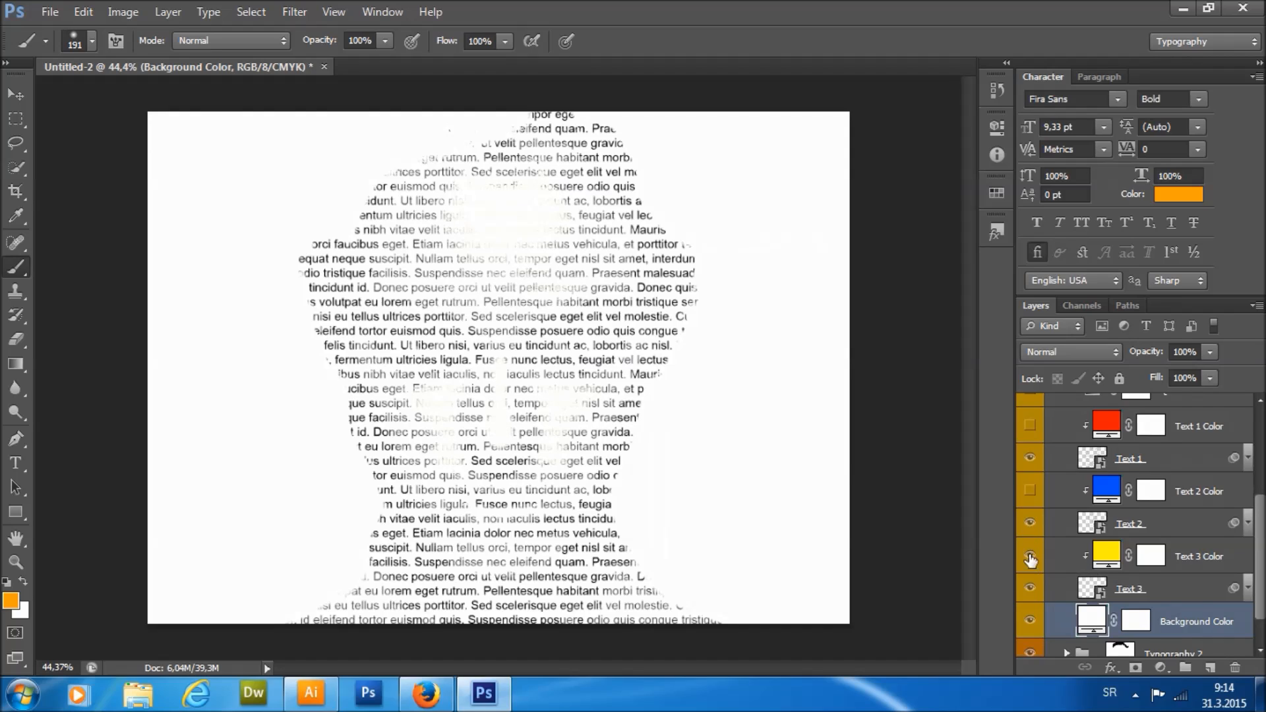
pyautogui.scroll(3, 1032, 561)
pyautogui.click(1031, 443)
pyautogui.scroll(-1, 1082, 482)
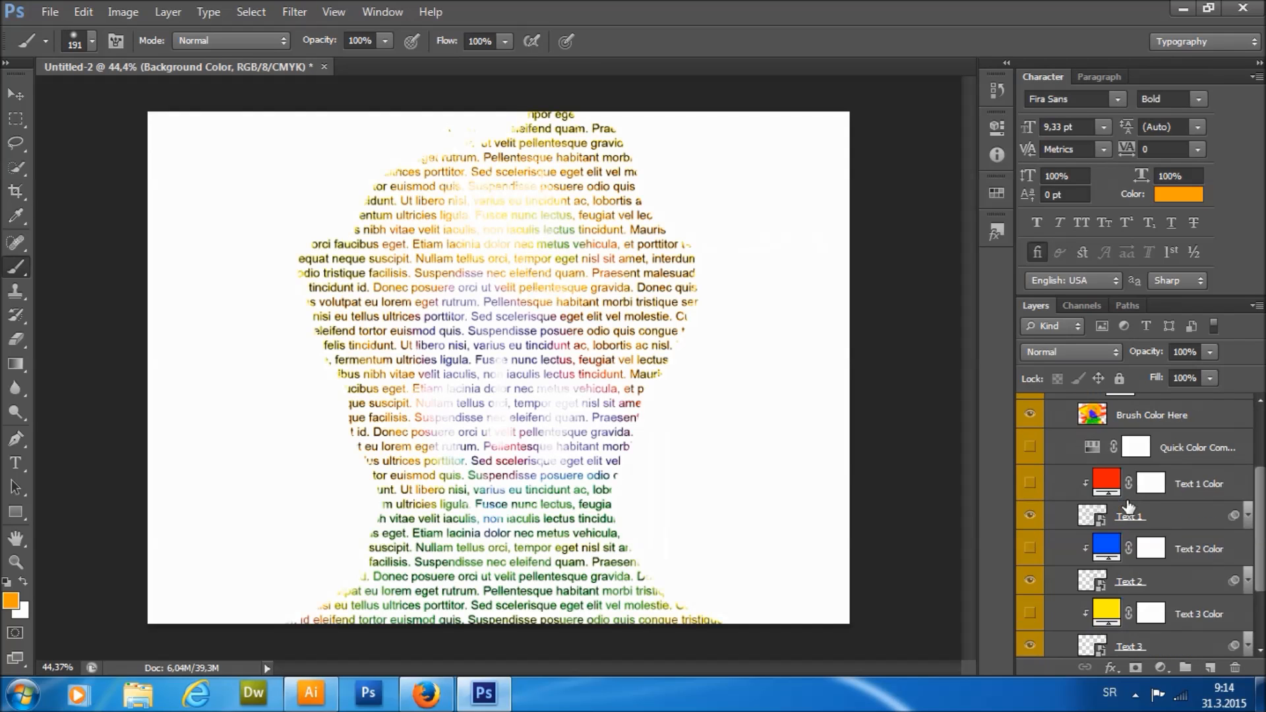
# Examine the Typography 1 group and its Text 1, Text 2 and Text 3 layers.
pyautogui.scroll(2, 1129, 504)
pyautogui.click(1176, 426)
pyautogui.click(1174, 452)
pyautogui.scroll(-1, 1158, 488)
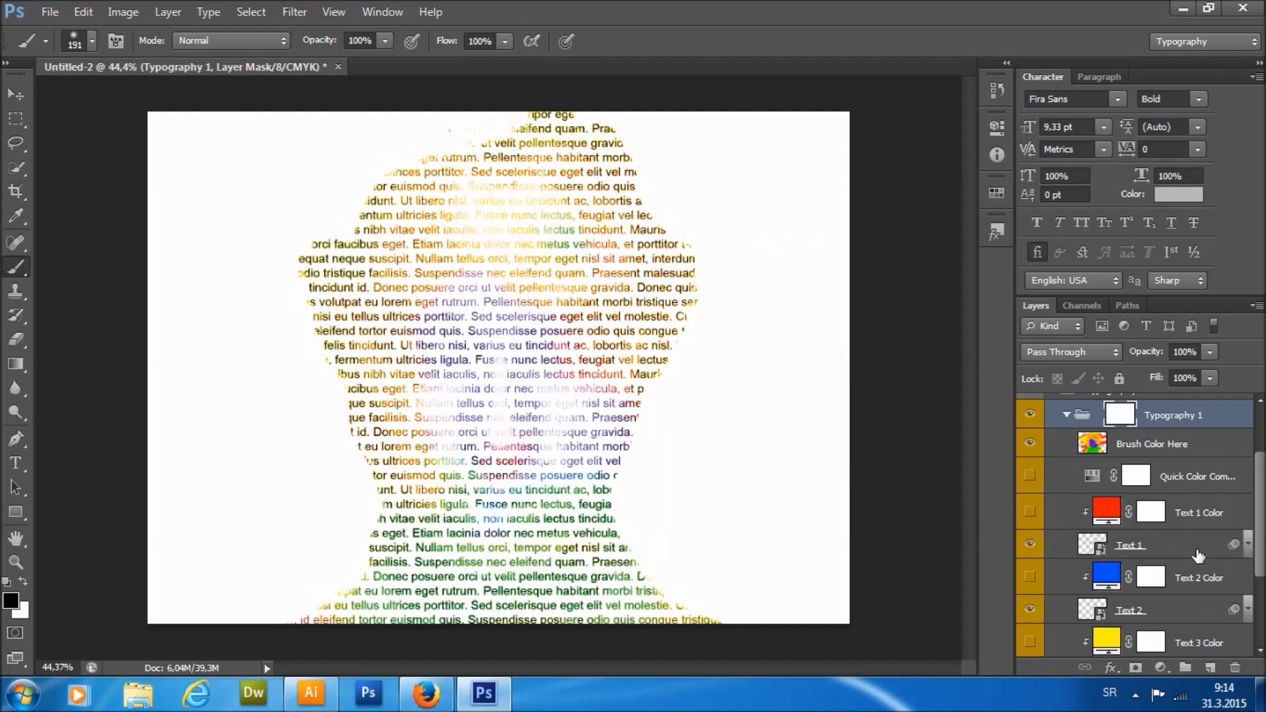
pyautogui.click(1202, 552)
pyautogui.scroll(-3, 1188, 541)
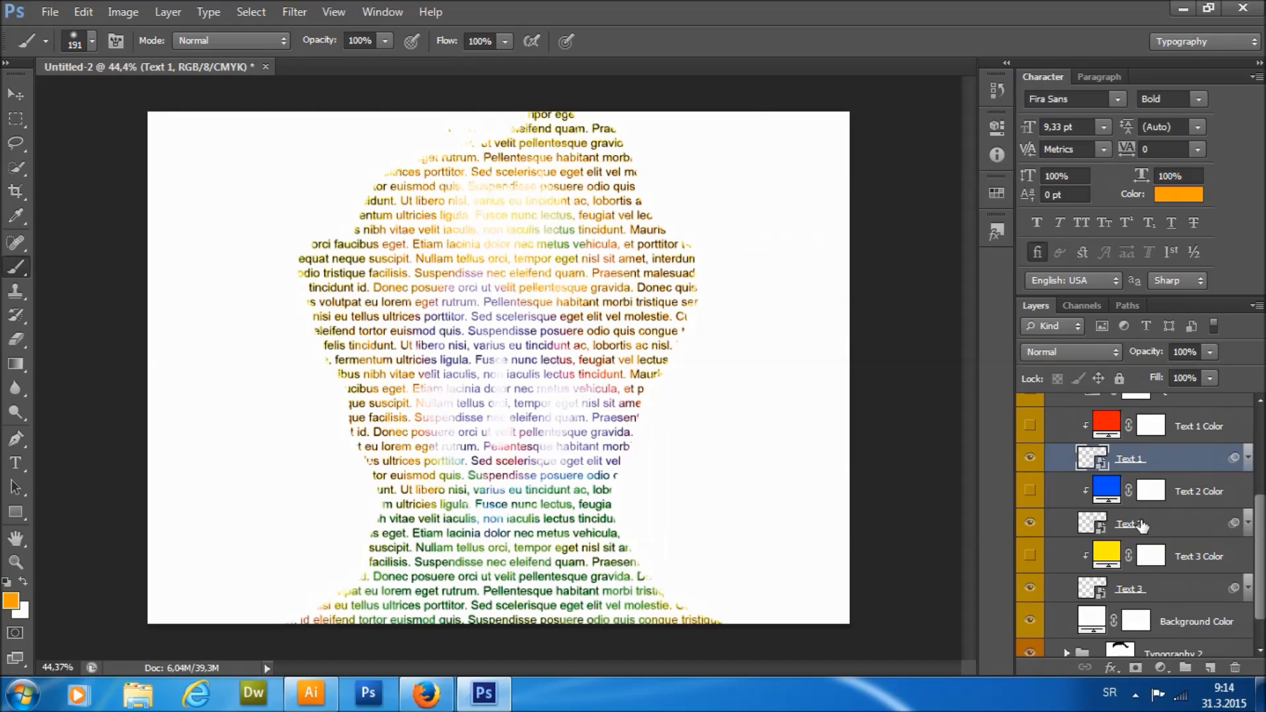
pyautogui.click(1139, 524)
pyautogui.click(1141, 591)
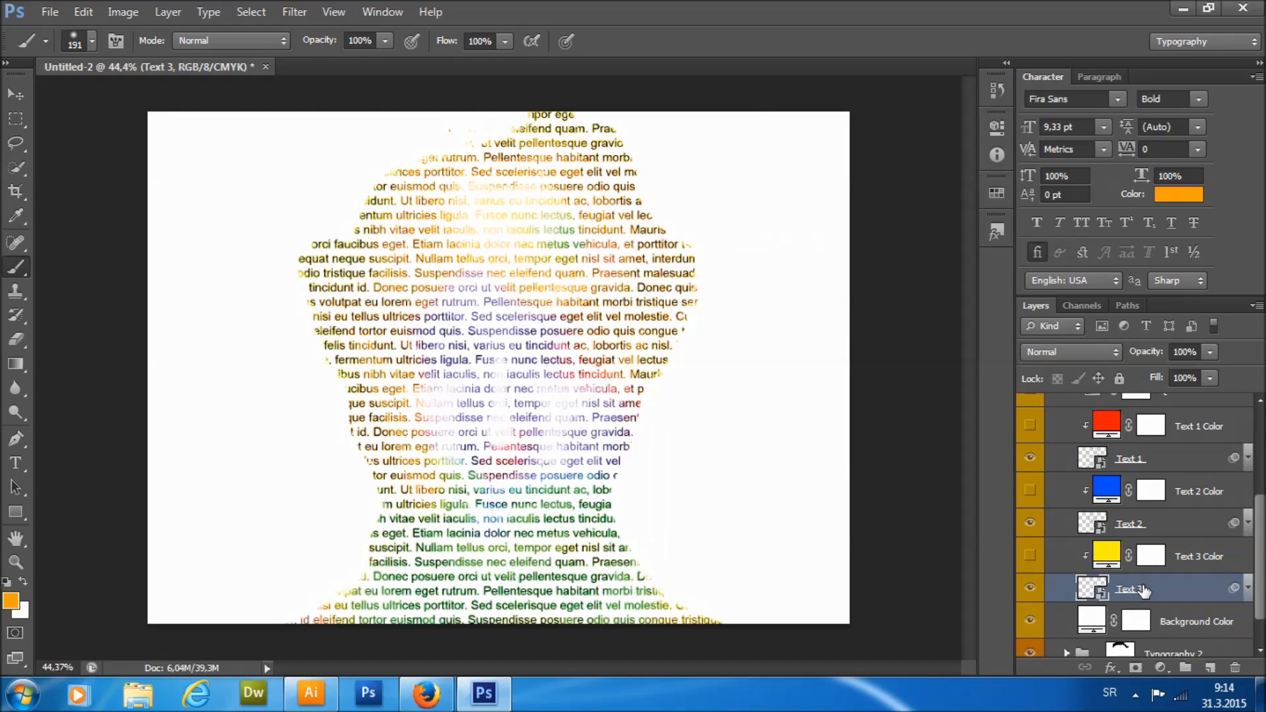
# Turn on the Displace smart filters of the Text 1, Text 2 and Text 3 layers.
pyautogui.click(1247, 462)
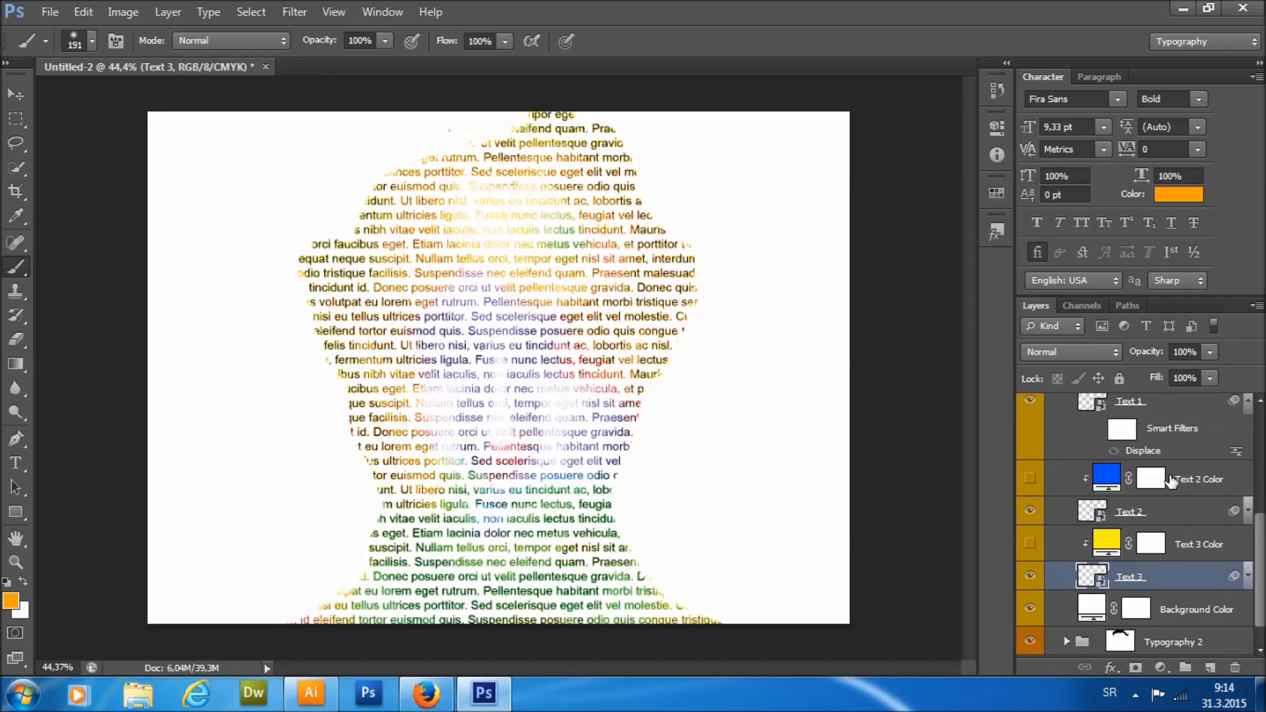
pyautogui.click(1158, 455)
pyautogui.click(1096, 440)
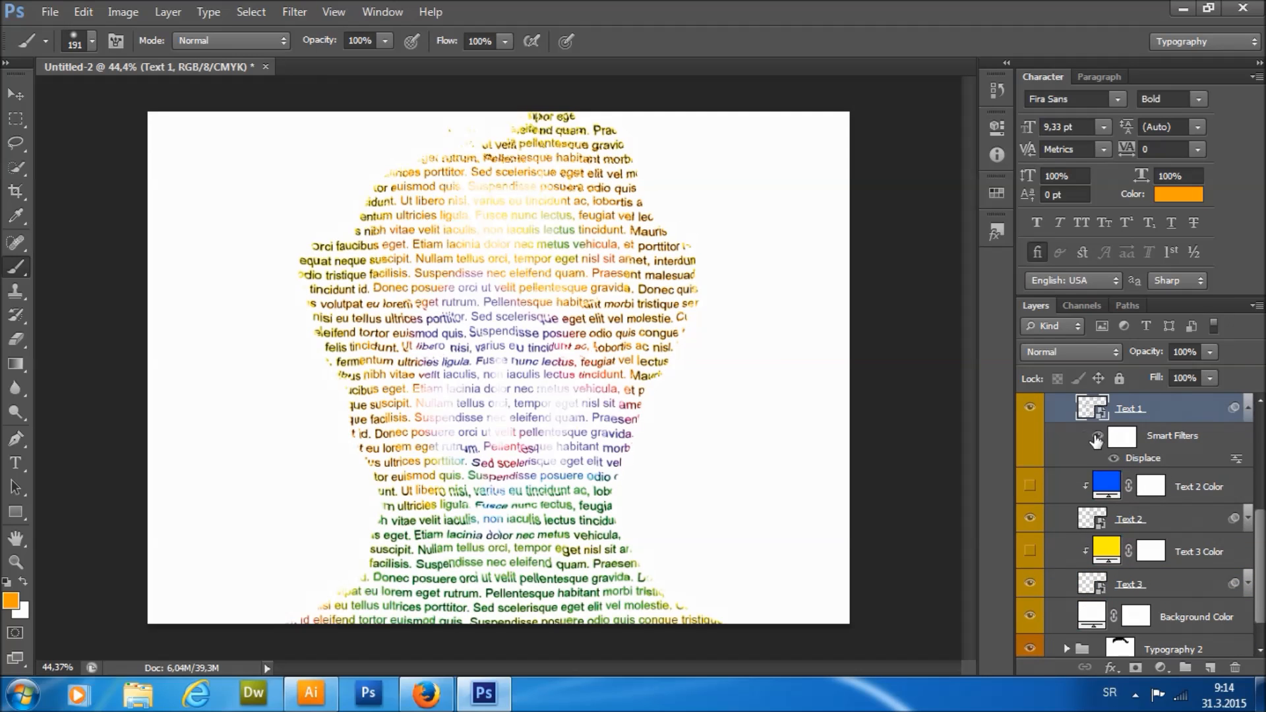
pyautogui.click(1248, 519)
pyautogui.click(1244, 522)
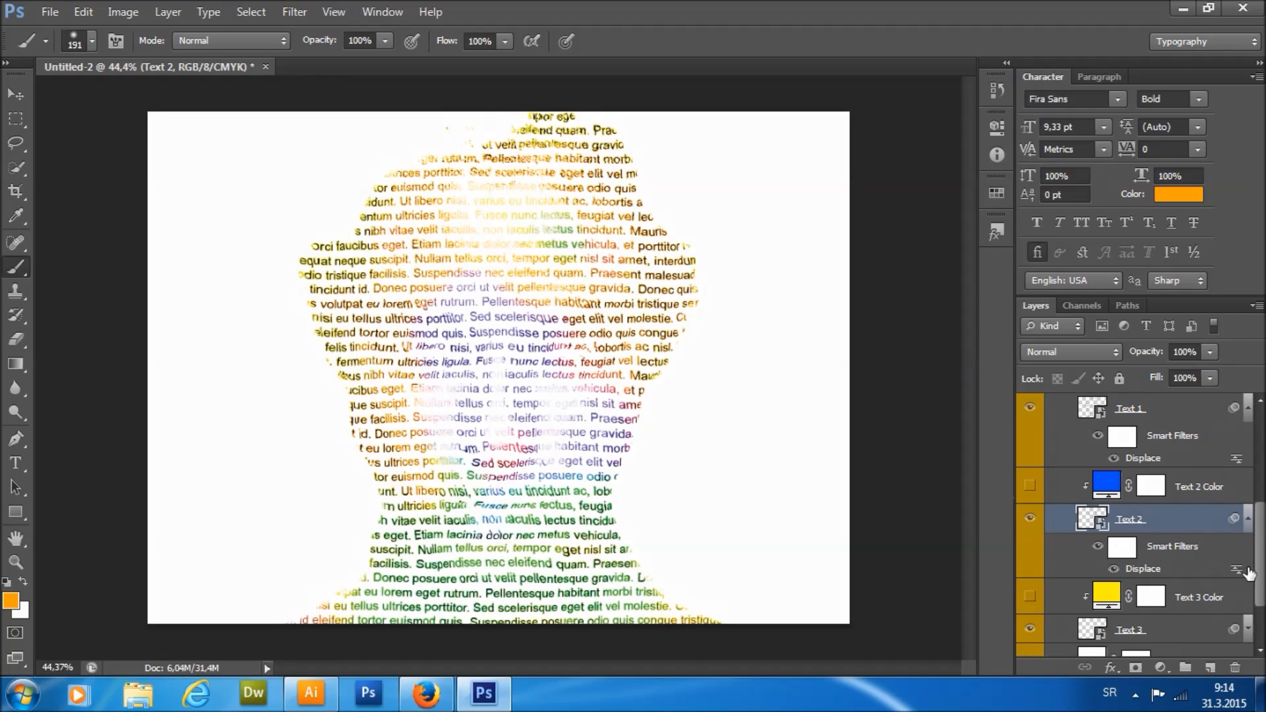
pyautogui.click(1247, 628)
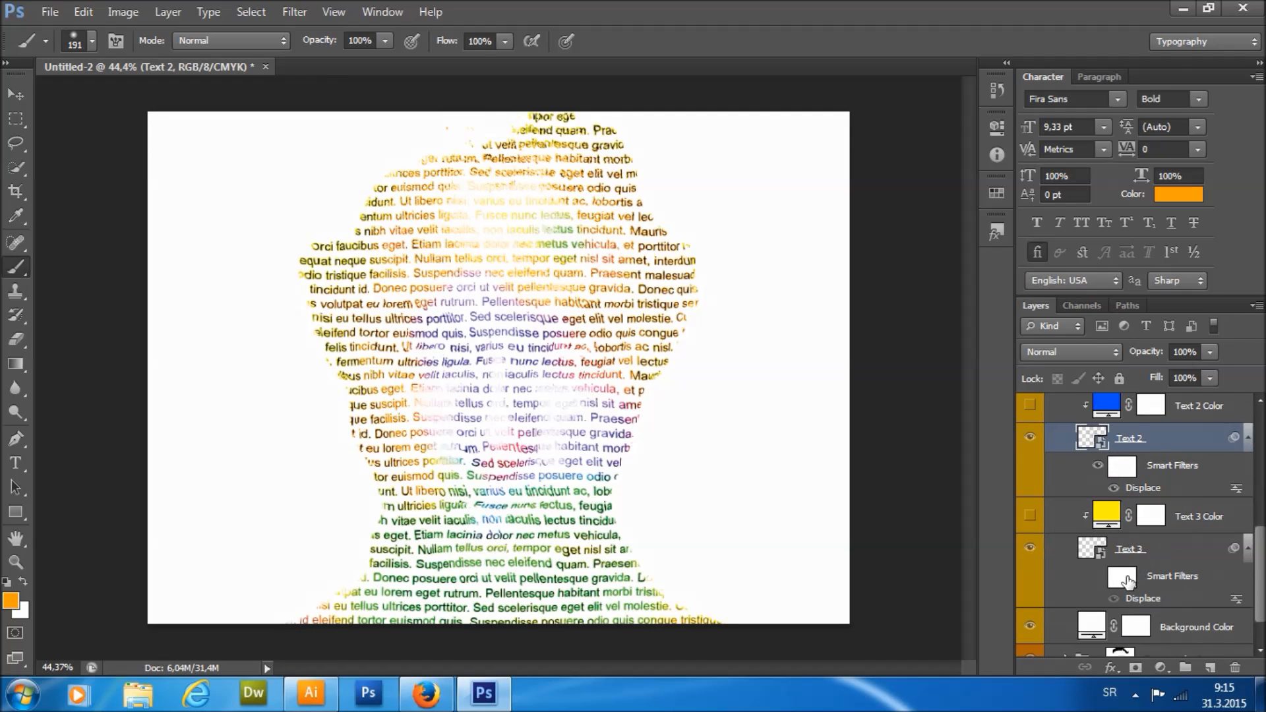
pyautogui.click(1097, 579)
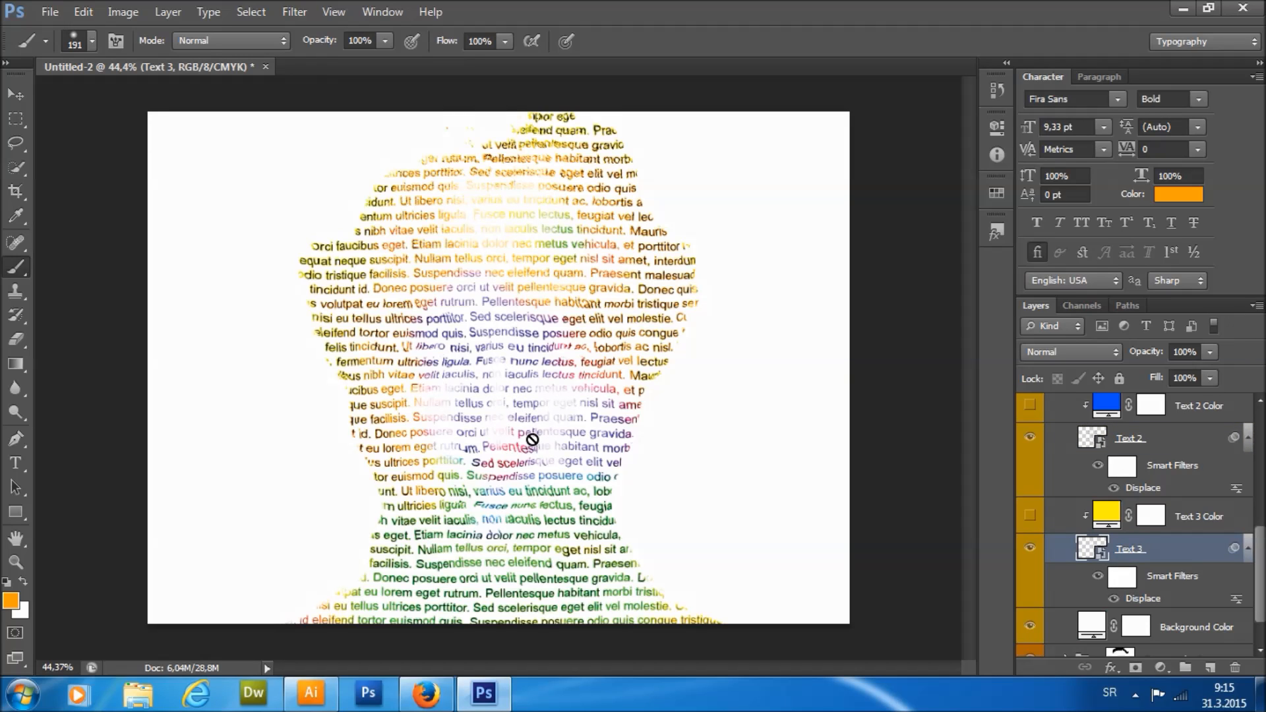
# Examine the displaced text with Text 3 hidden and shown, and check the settings of Text 3's Displace filter.
pyautogui.scroll(3, 589, 162)
pyautogui.scroll(-3, 524, 198)
pyautogui.scroll(1, 508, 388)
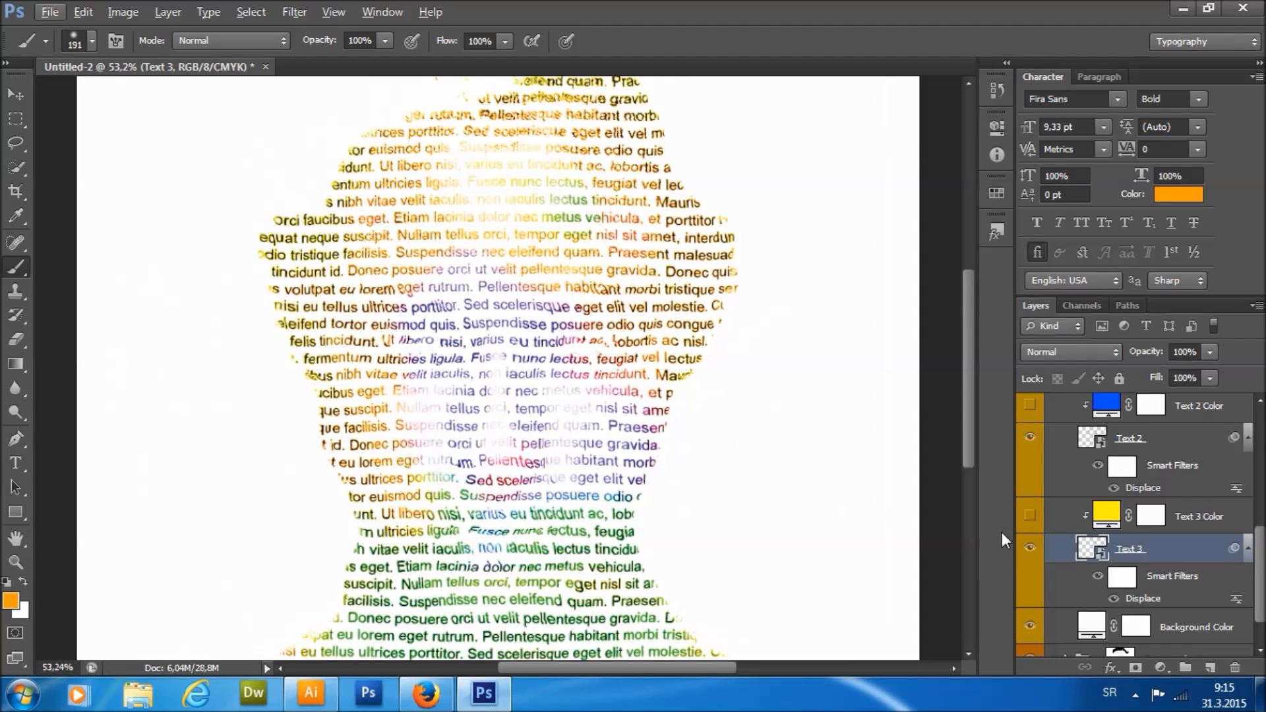
pyautogui.click(1030, 550)
pyautogui.click(1030, 550)
pyautogui.doubleClick(1134, 599)
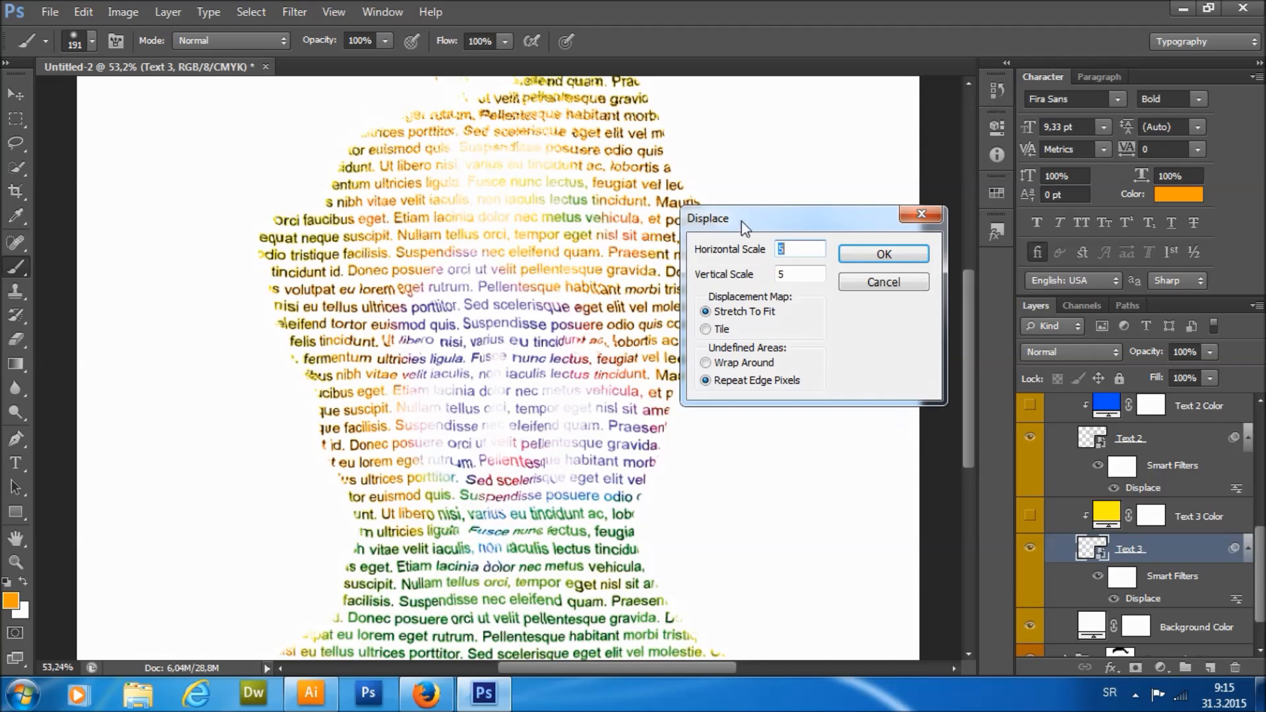
pyautogui.click(864, 287)
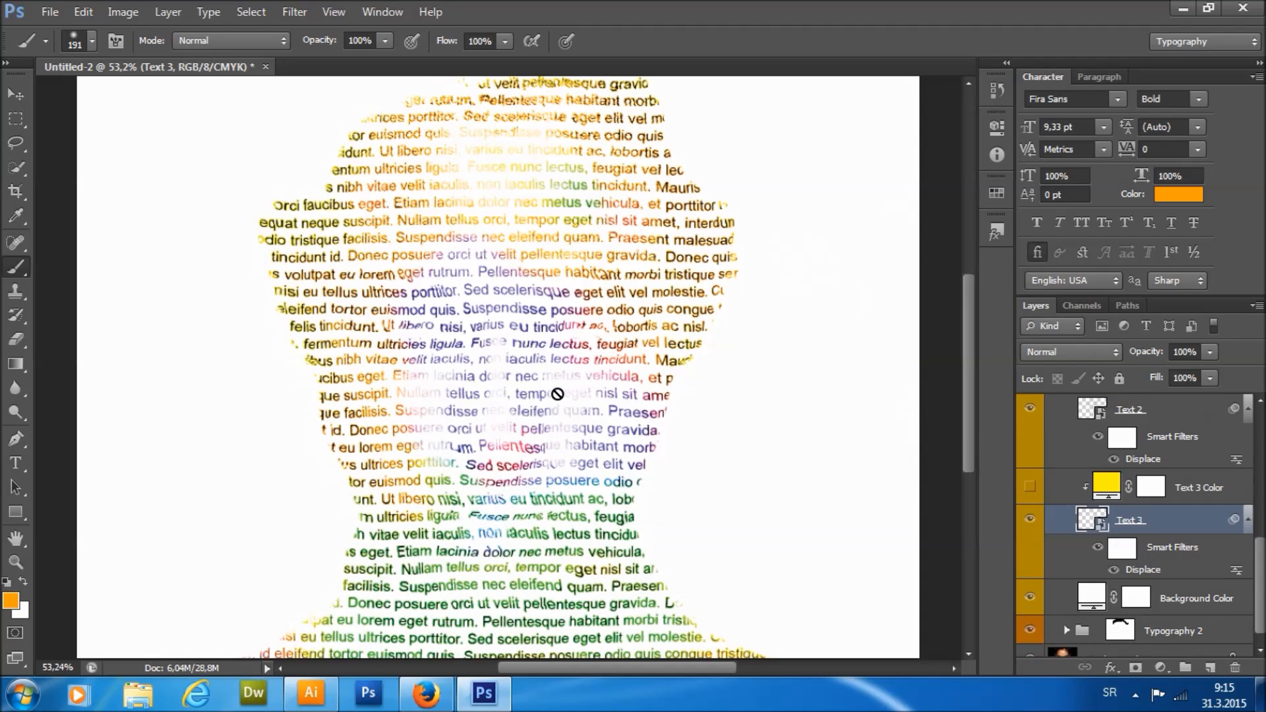
pyautogui.scroll(1, 558, 394)
pyautogui.scroll(-1, 661, 435)
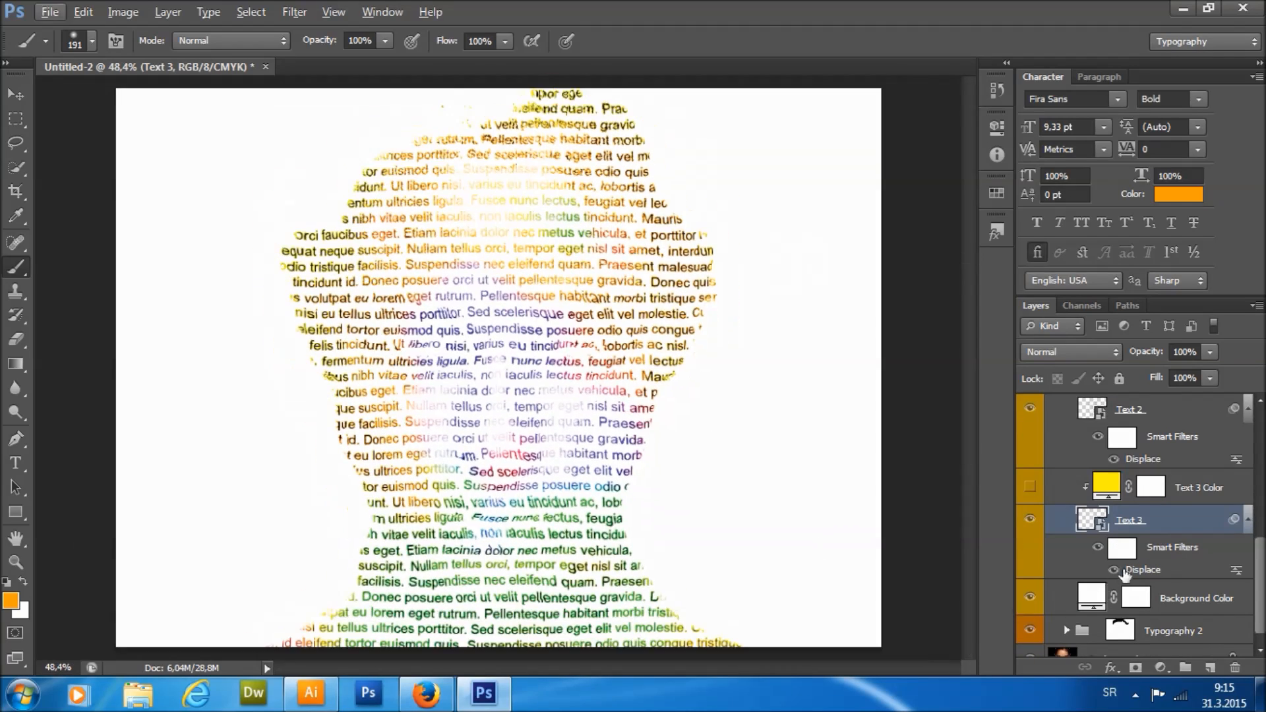
pyautogui.doubleClick(1133, 572)
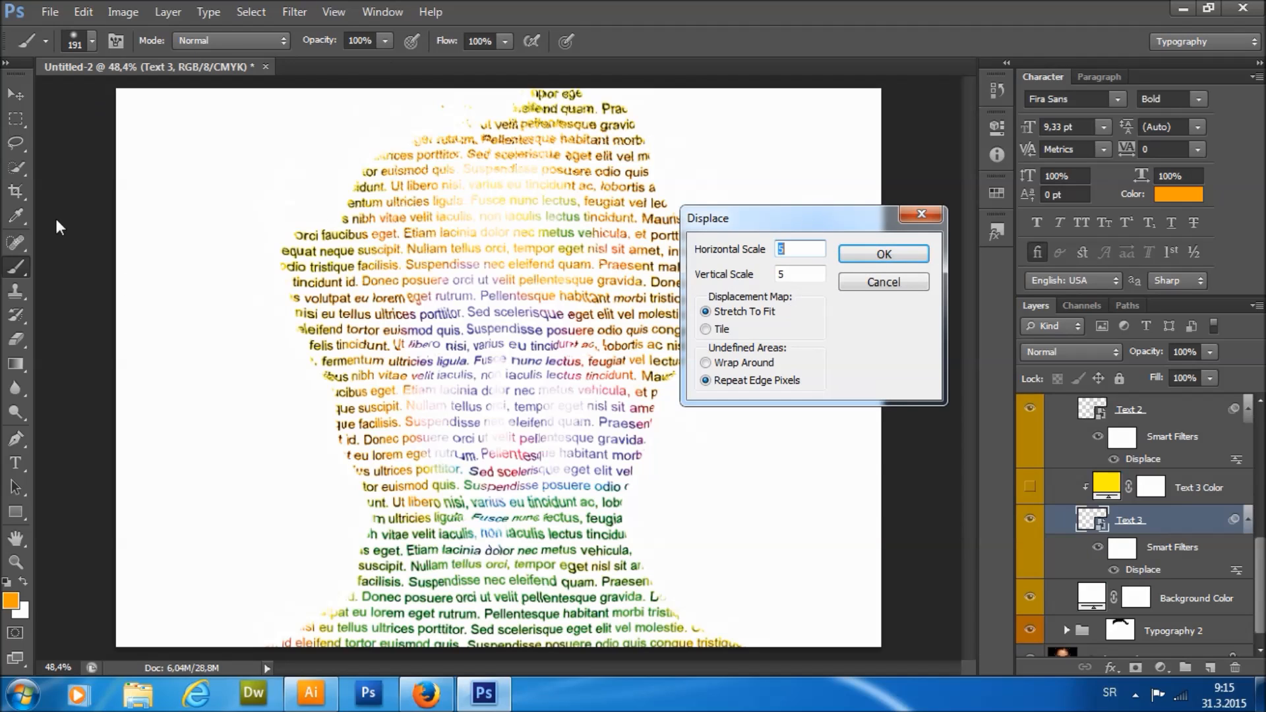
pyautogui.click(849, 283)
# Open the contents of the Text 1 smart object for editing.
pyautogui.scroll(5, 1099, 569)
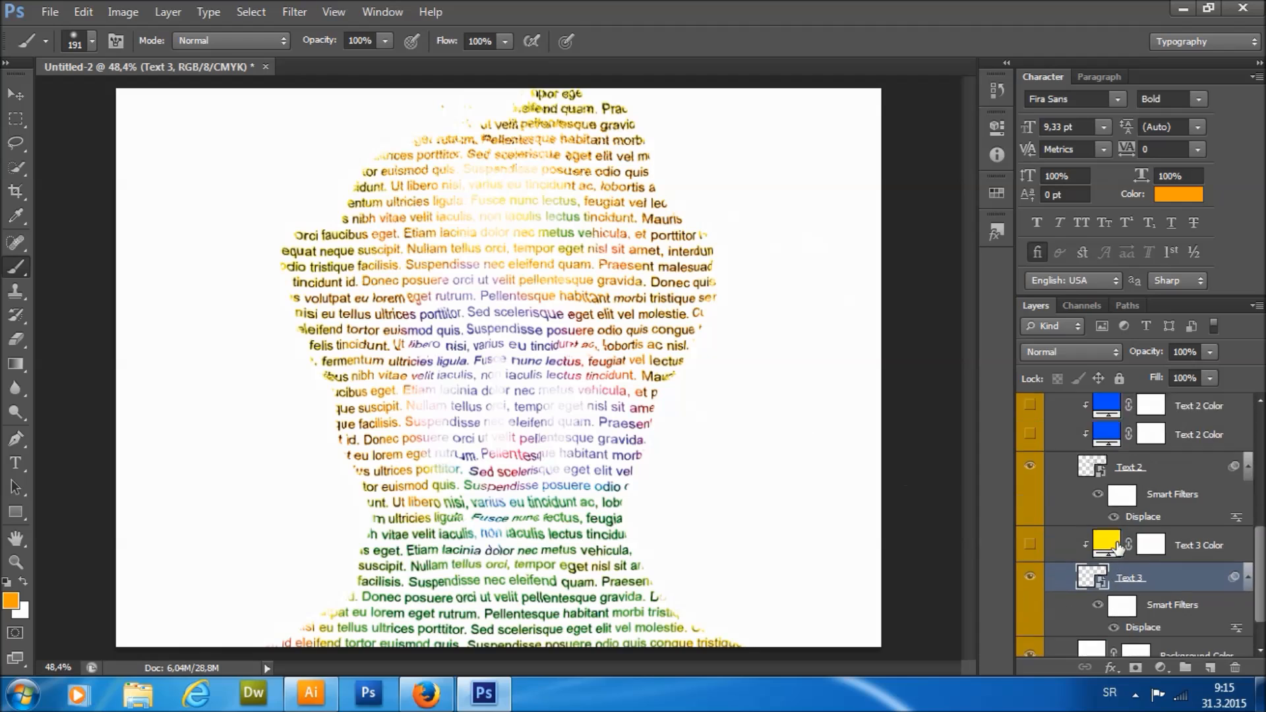
pyautogui.click(1100, 452)
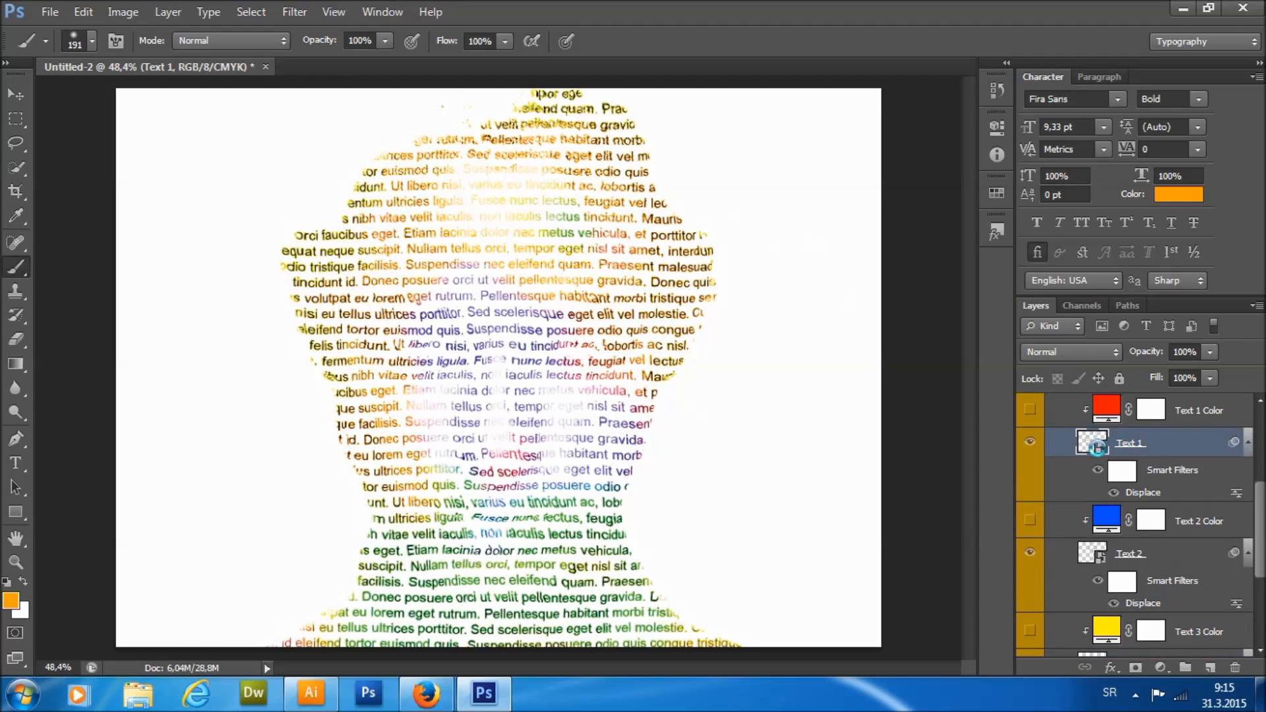
pyautogui.doubleClick(1094, 446)
pyautogui.click(681, 298)
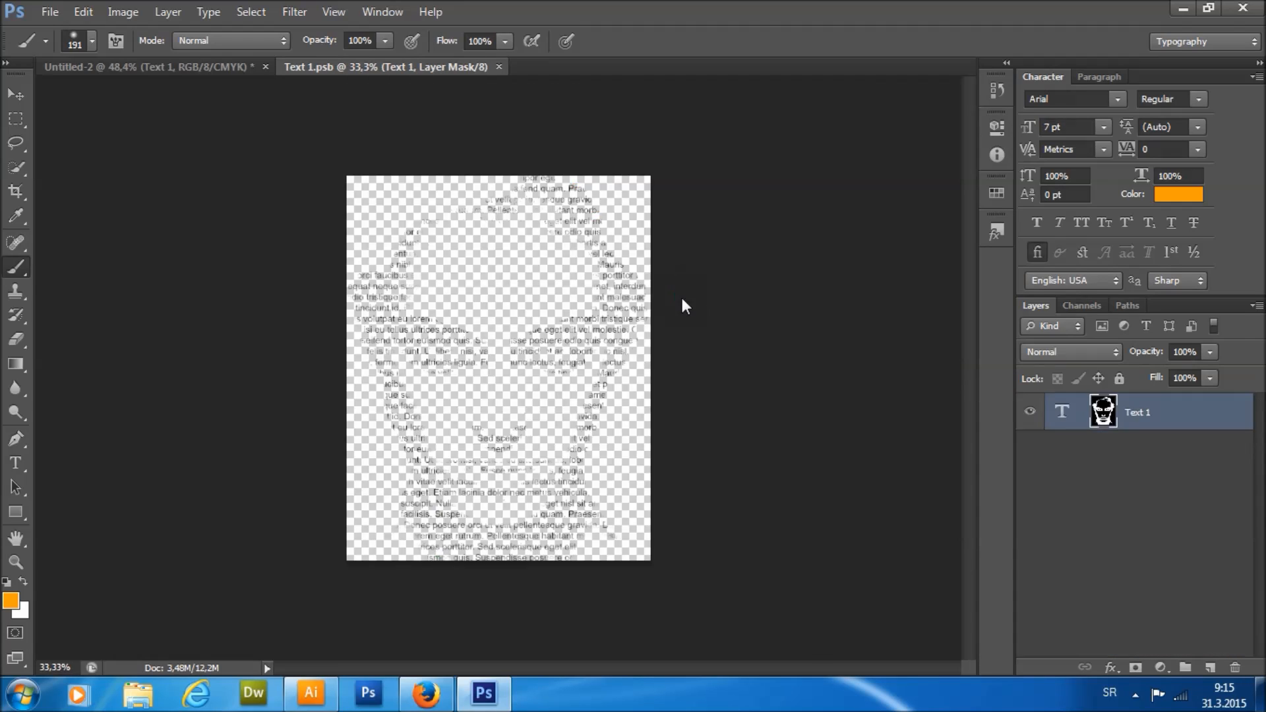
# Select all of the paragraph text in the Text 1 layer and set its font to Fira Sans.
pyautogui.click(16, 464)
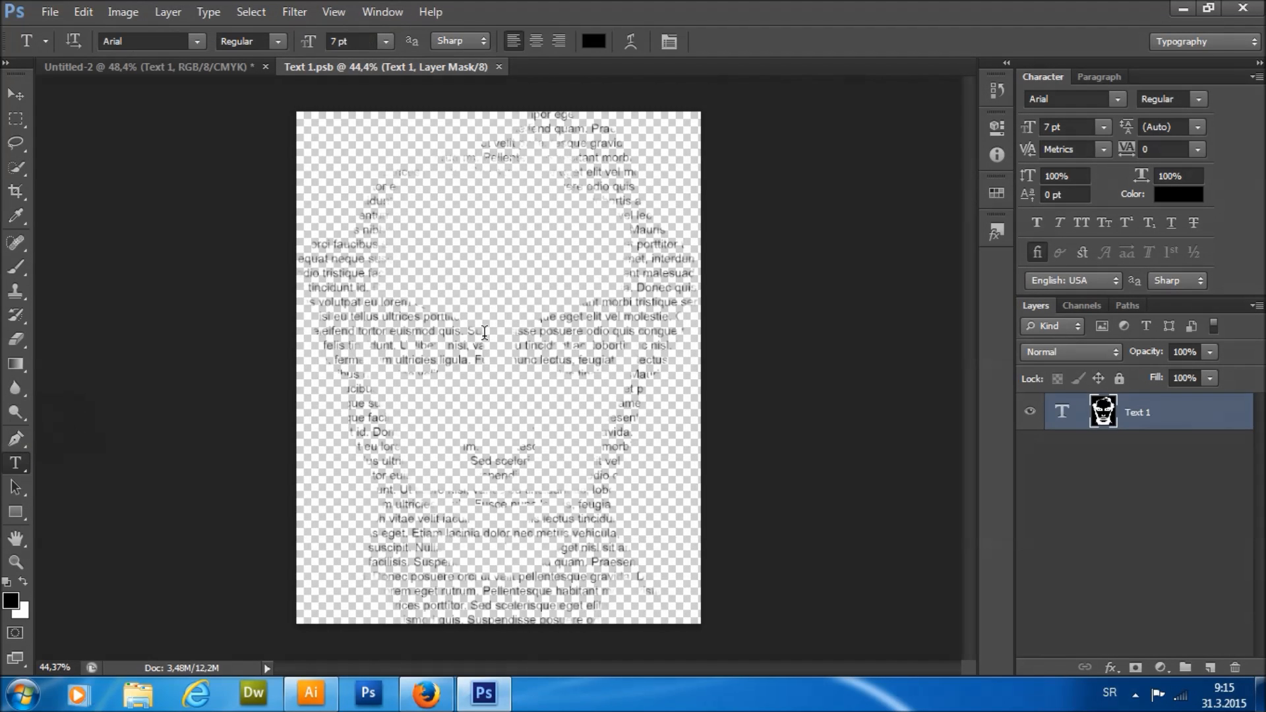
pyautogui.click(462, 344)
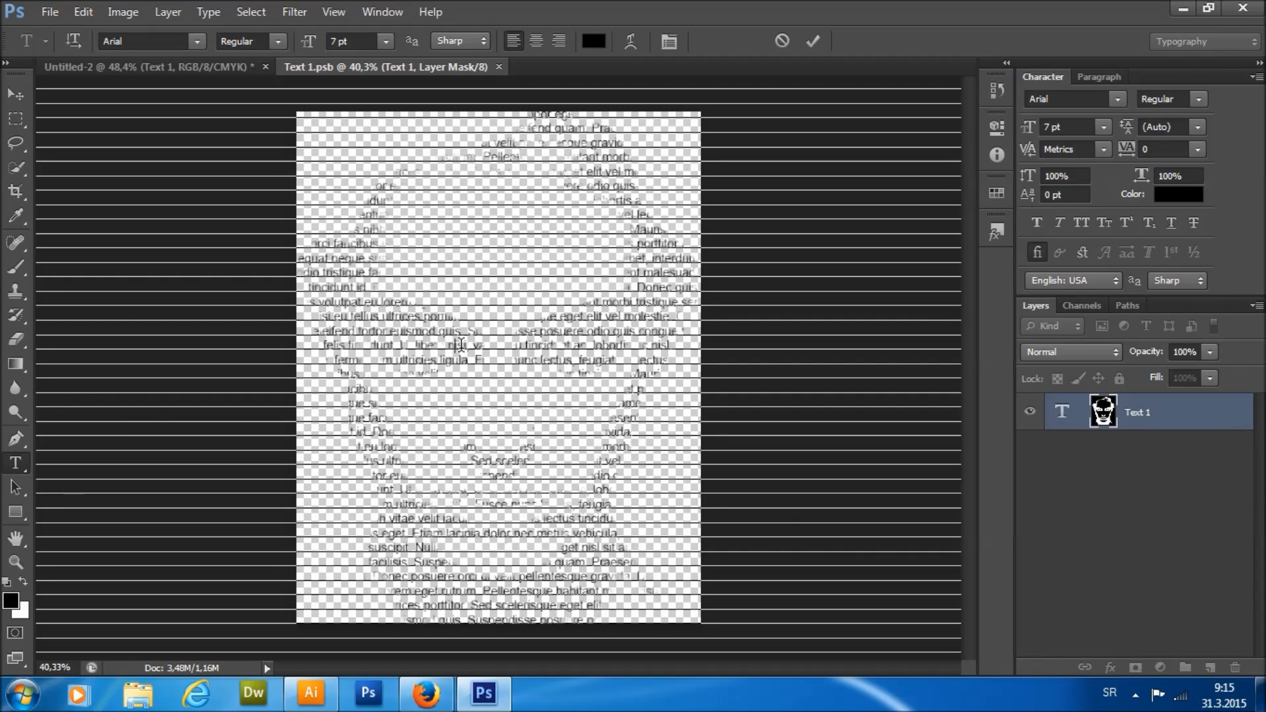
pyautogui.scroll(-3, 461, 344)
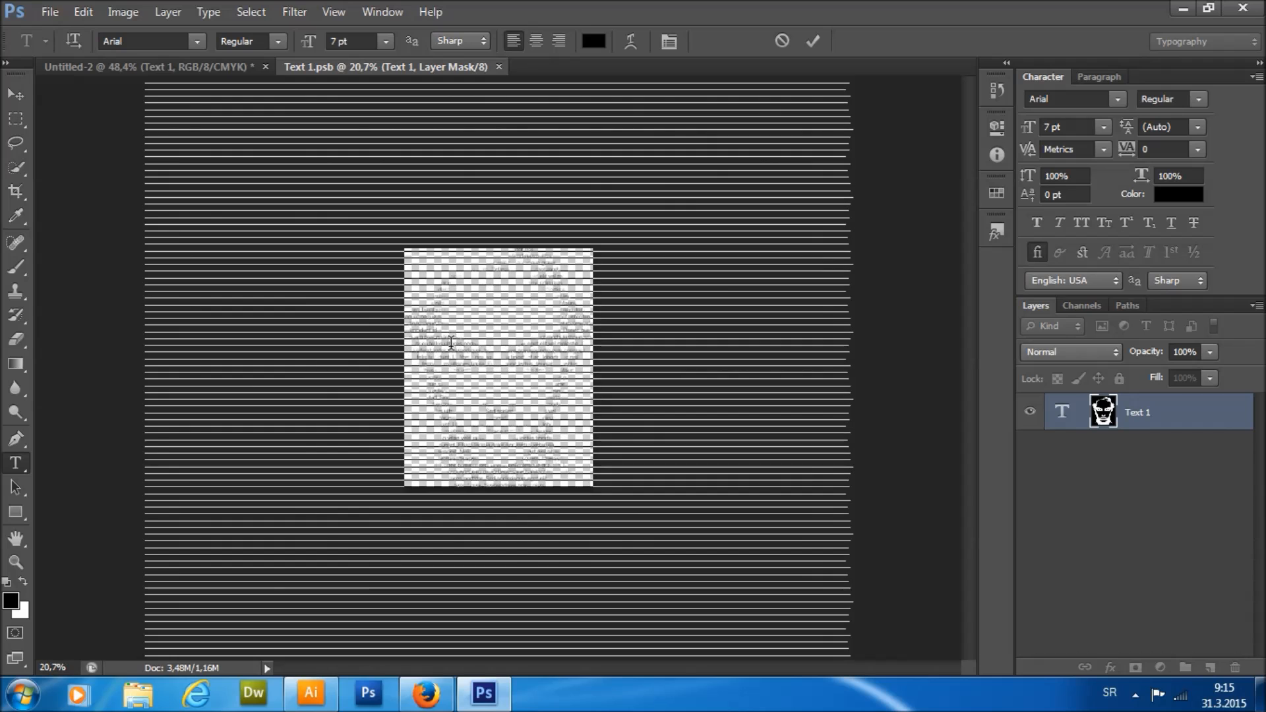
pyautogui.scroll(-1, 477, 352)
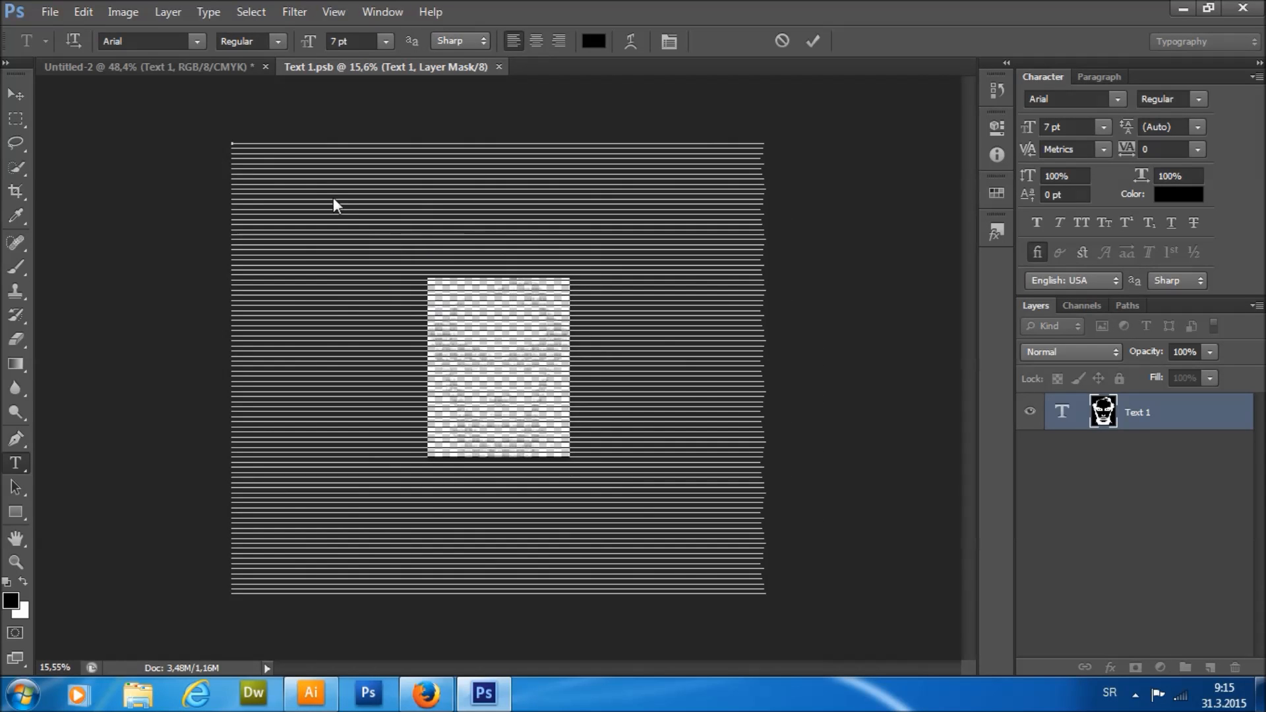
pyautogui.moveTo(257, 158); pyautogui.dragTo(748, 526)
pyautogui.click(551, 371)
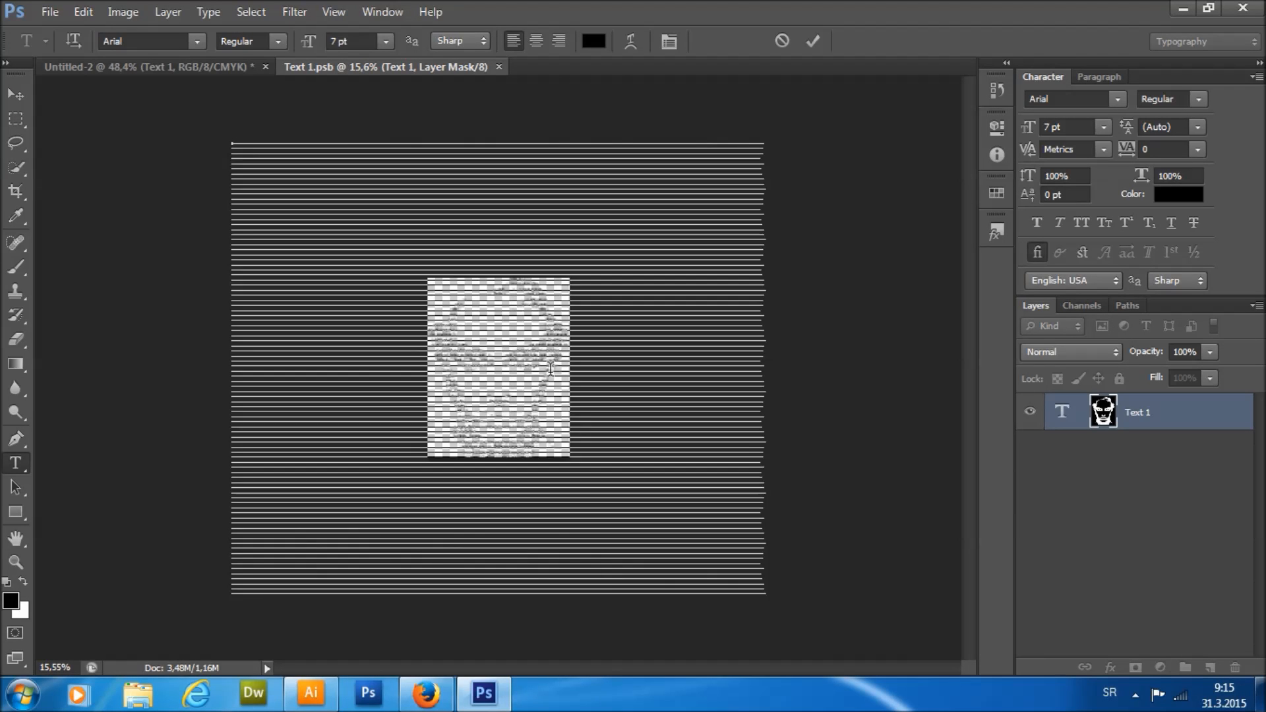
pyautogui.scroll(4, 553, 356)
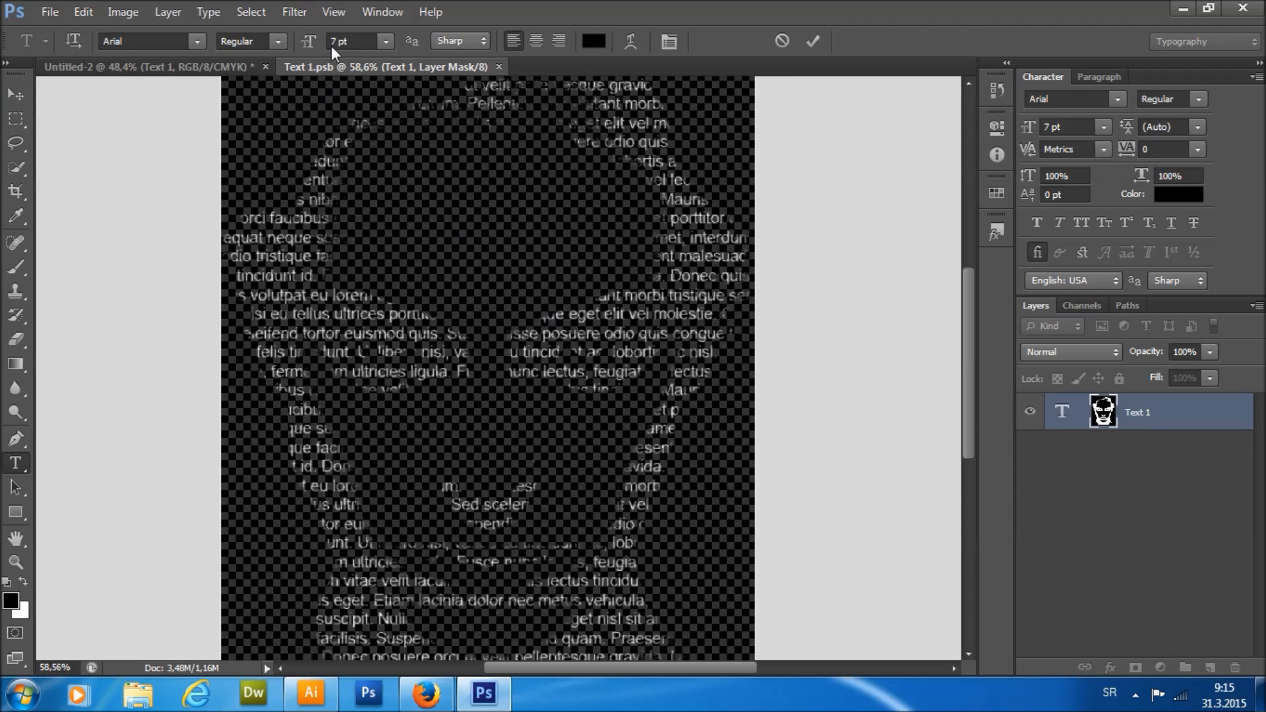
pyautogui.write('Fira Sans')
pyautogui.press('Return')
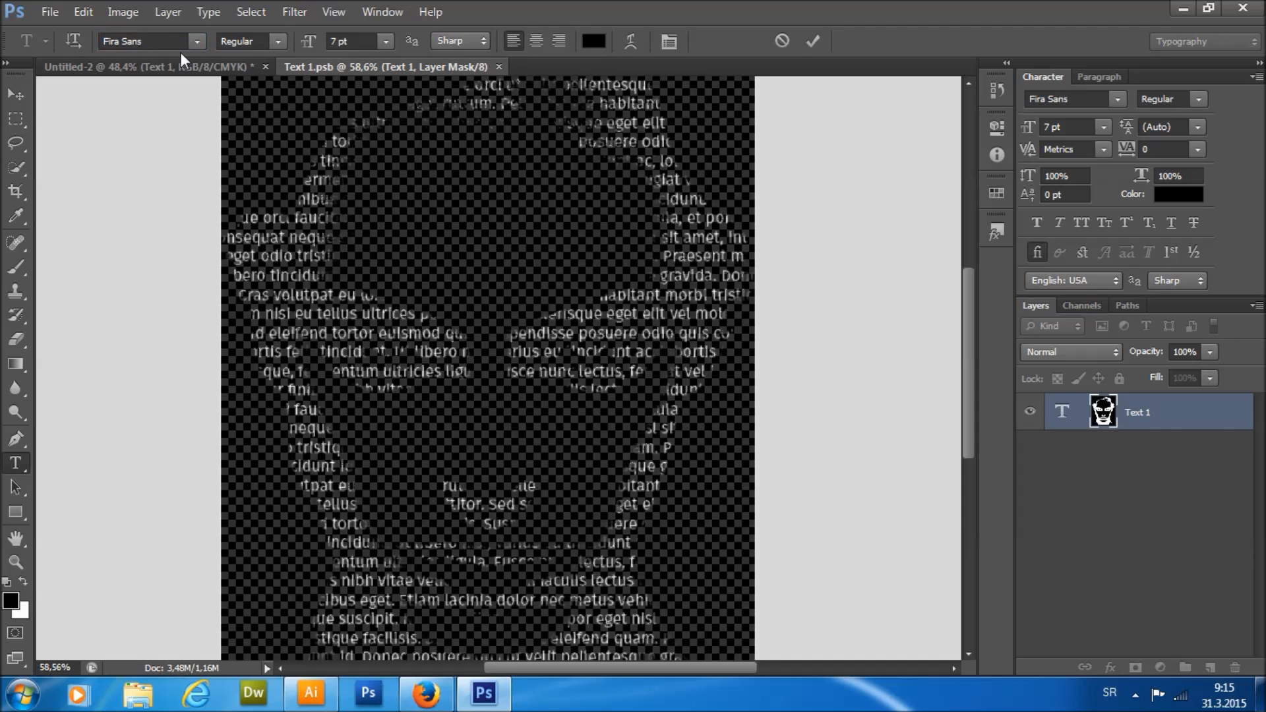
# Set the selected text's size to 3 pt and commit the text edit.
pyautogui.doubleClick(338, 41)
pyautogui.write('3')
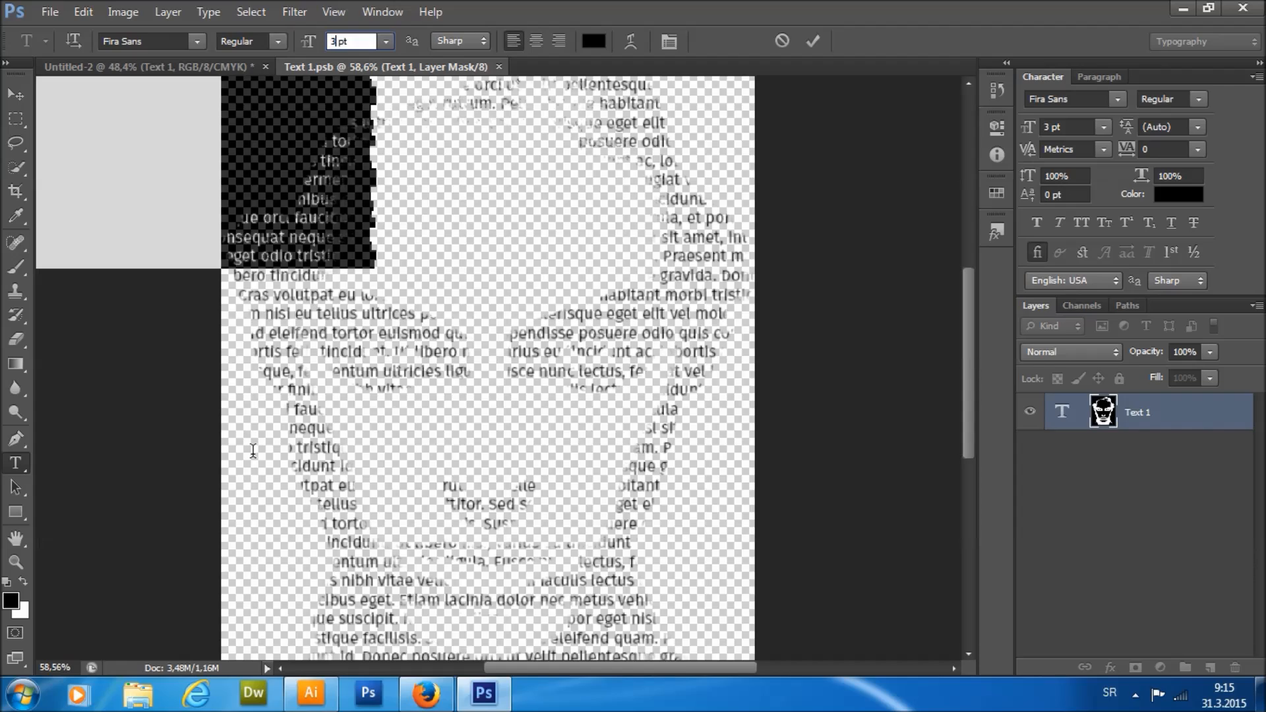
pyautogui.click(17, 96)
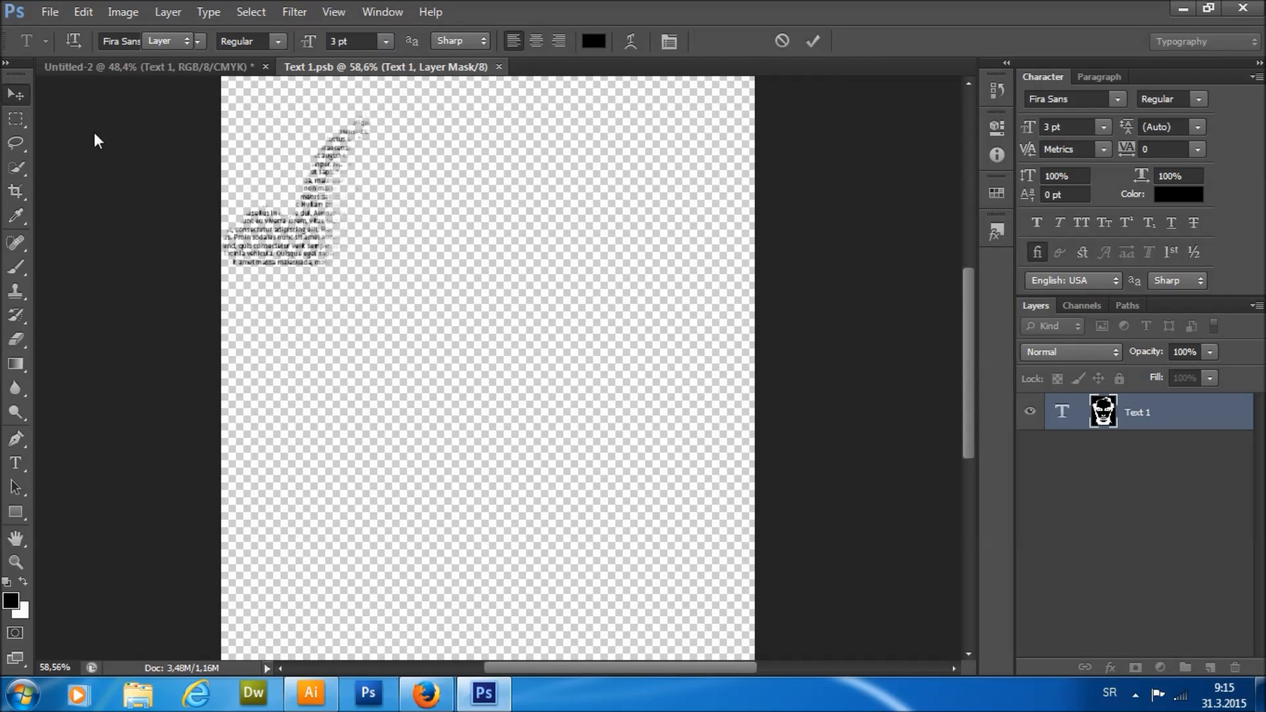
# Reposition the Text 1 text independently of its mask so it fills the whole face shape.
pyautogui.scroll(-4, 246, 198)
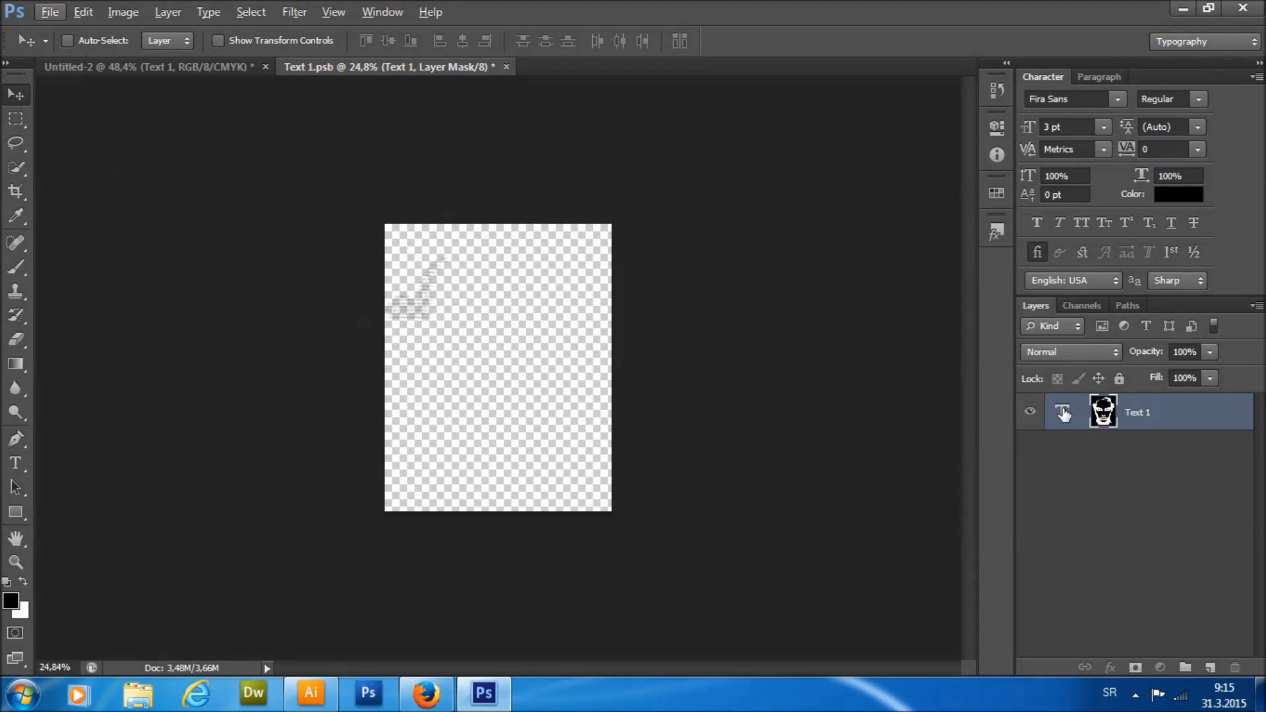
pyautogui.click(1063, 414)
pyautogui.scroll(2, 574, 409)
pyautogui.moveTo(551, 399); pyautogui.dragTo(573, 482)
pyautogui.click(639, 316)
pyautogui.scroll(1, 554, 338)
pyautogui.scroll(2, 541, 331)
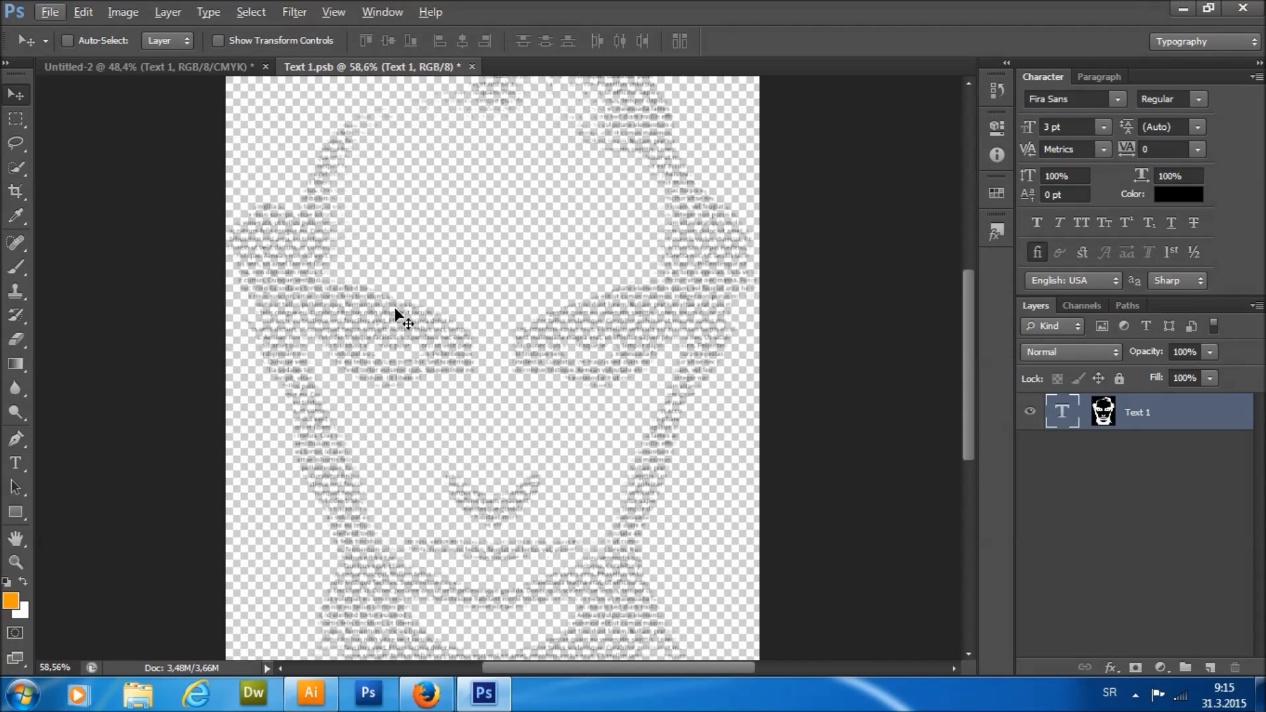
pyautogui.scroll(4, 392, 306)
pyautogui.scroll(-3, 319, 314)
pyautogui.scroll(-1, 318, 314)
# Add a white solid color fill layer and place it beneath the Text 1 layer.
pyautogui.click(17, 461)
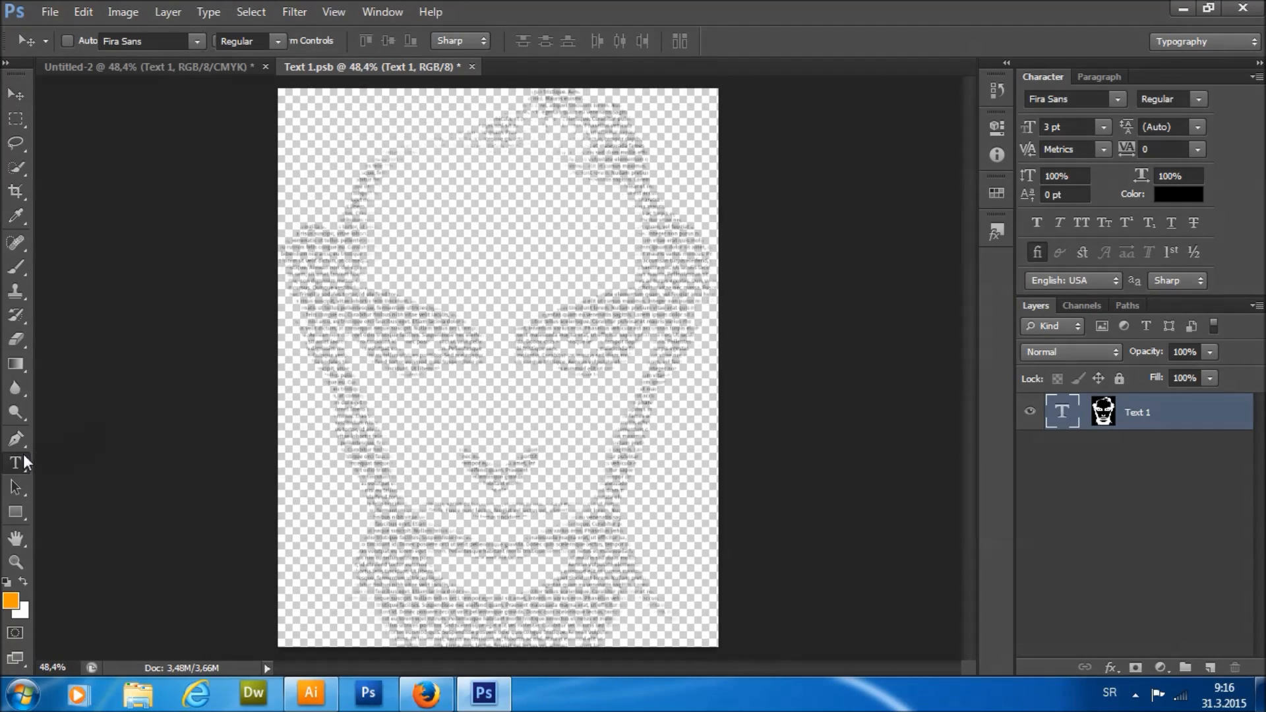
pyautogui.click(167, 12)
pyautogui.moveTo(213, 156)
pyautogui.click(419, 157)
pyautogui.click(800, 223)
pyautogui.moveTo(703, 303); pyautogui.dragTo(219, 173)
pyautogui.press('Return')
pyautogui.moveTo(1183, 412); pyautogui.dragTo(1081, 470)
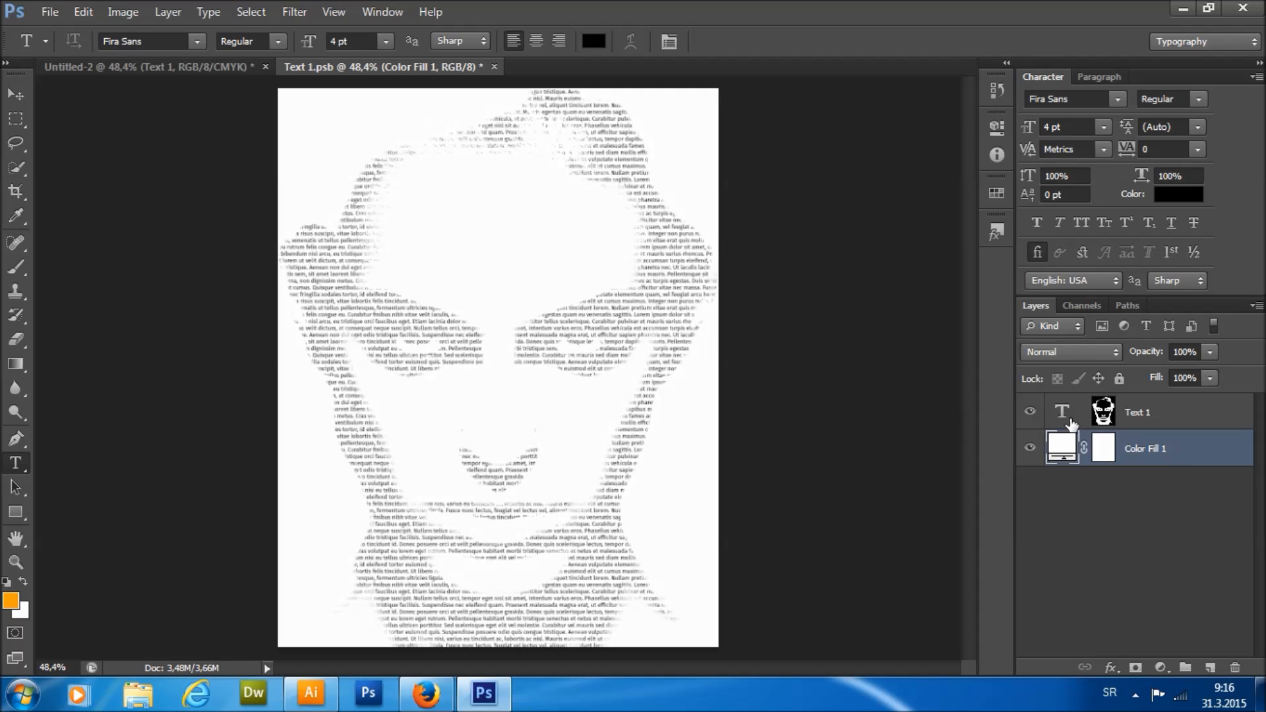
# Select the text lines across the eyebrows in the Text 1 layer and set their size to 5 pt.
pyautogui.click(1103, 412)
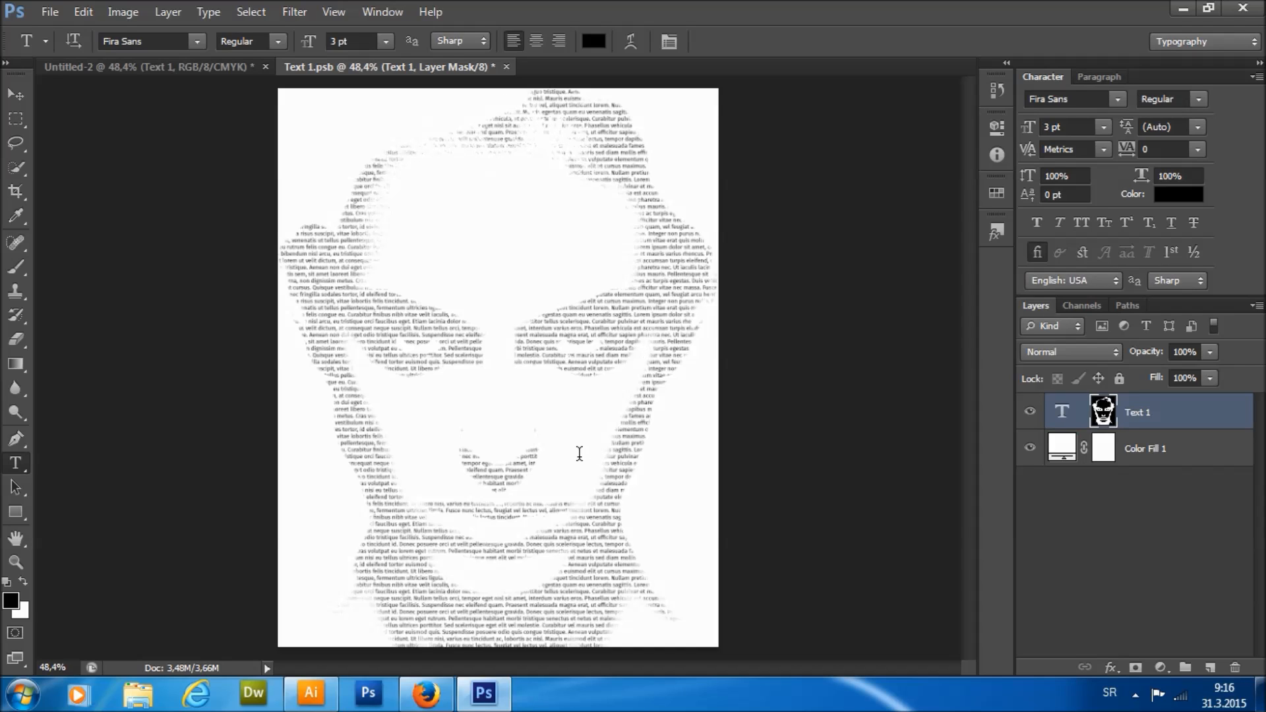
pyautogui.scroll(-5, 531, 428)
pyautogui.scroll(5, 531, 428)
pyautogui.press('alt')
pyautogui.scroll(-1, 554, 498)
pyautogui.scroll(4, 469, 460)
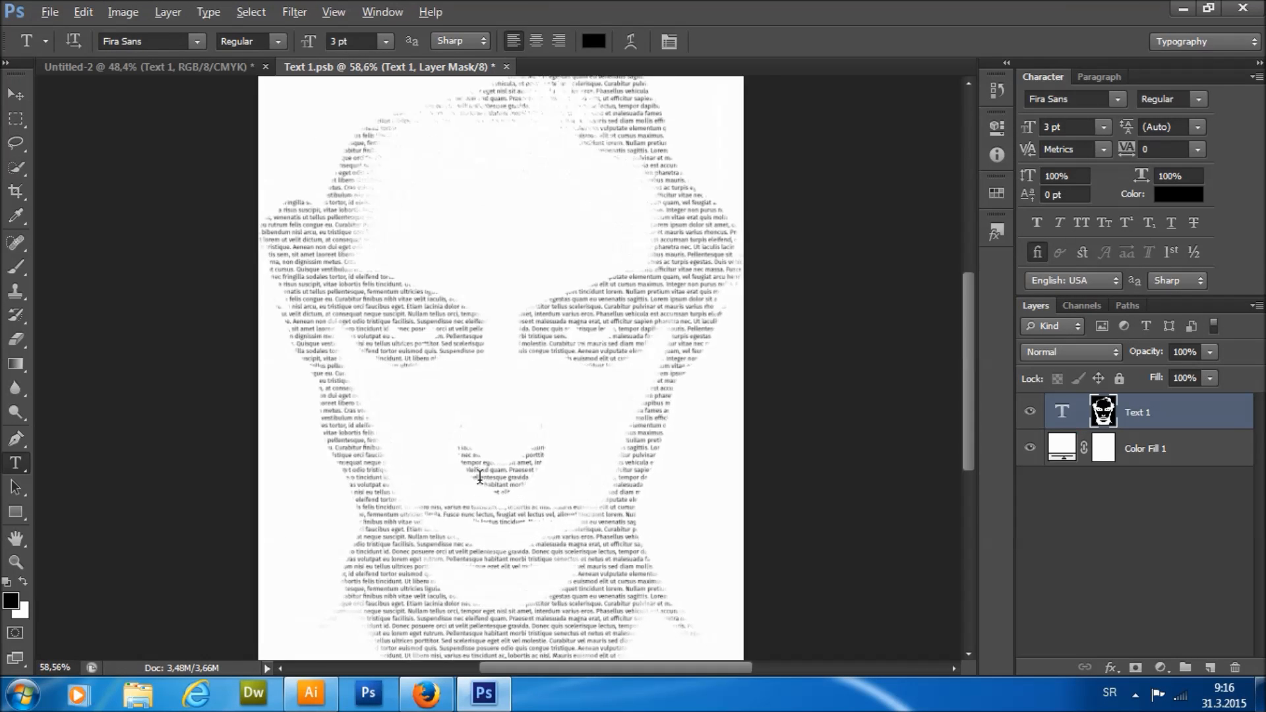
pyautogui.click(390, 282)
pyautogui.scroll(-2, 407, 284)
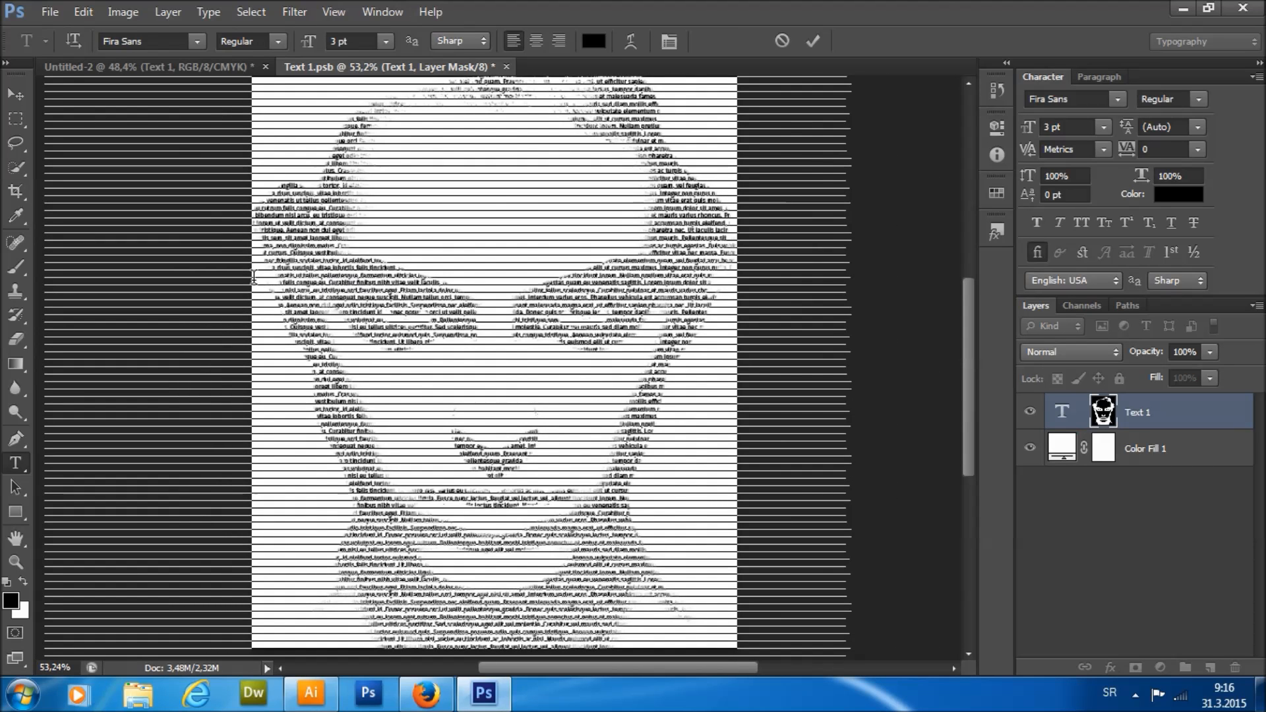
pyautogui.moveTo(253, 277); pyautogui.dragTo(736, 294)
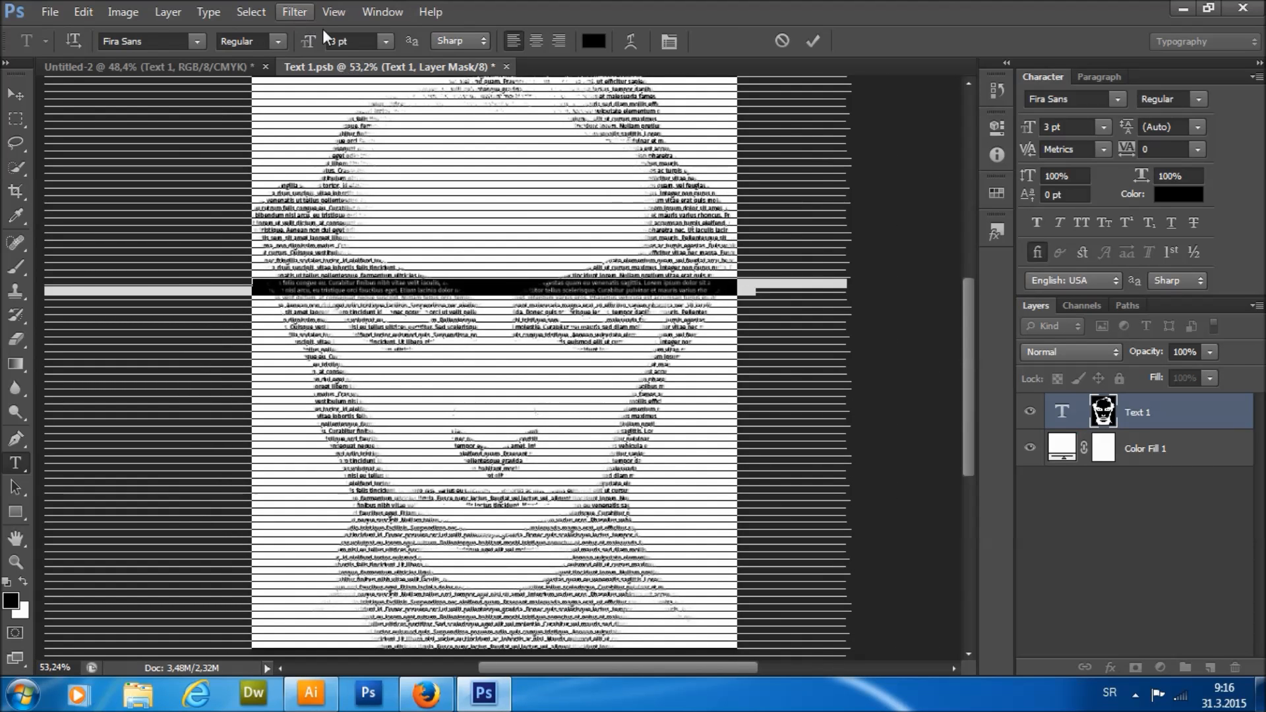
pyautogui.moveTo(338, 41); pyautogui.dragTo(329, 41)
pyautogui.write('5')
# Set the leading of the selected eyebrow lines to 3 pt.
pyautogui.moveTo(1178, 127); pyautogui.dragTo(971, 150)
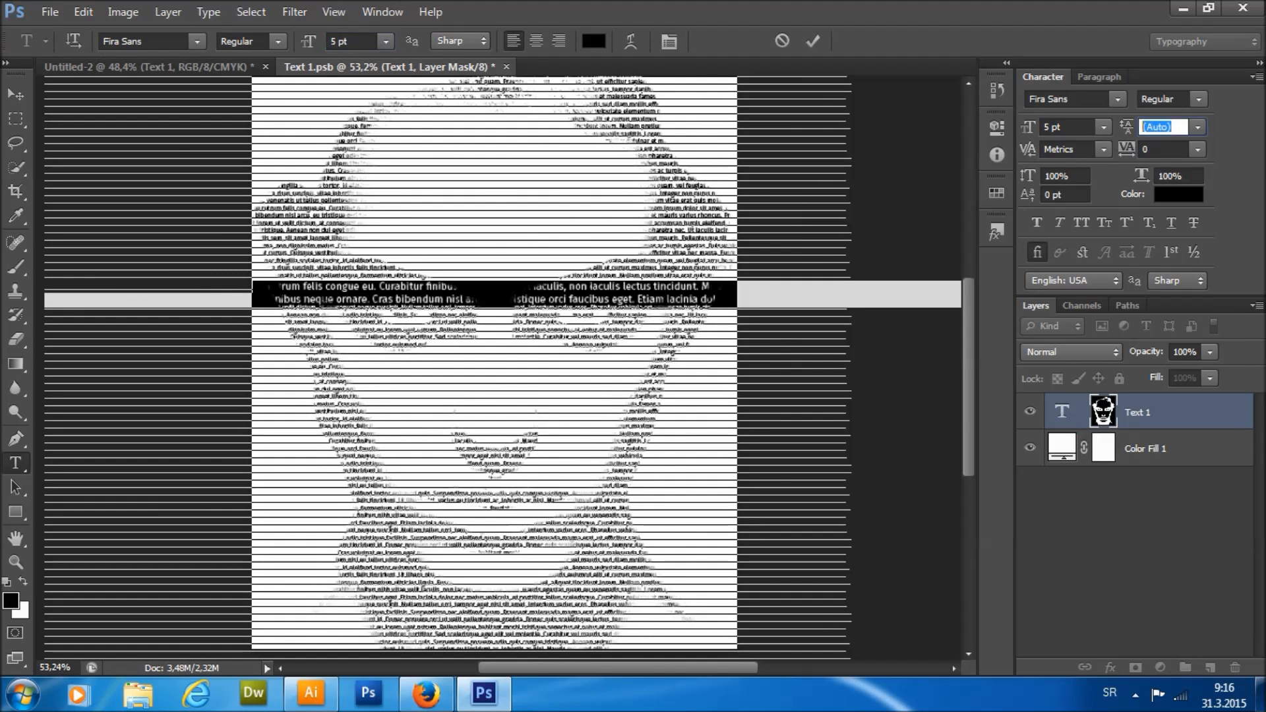
pyautogui.write('3')
pyautogui.press('Return')
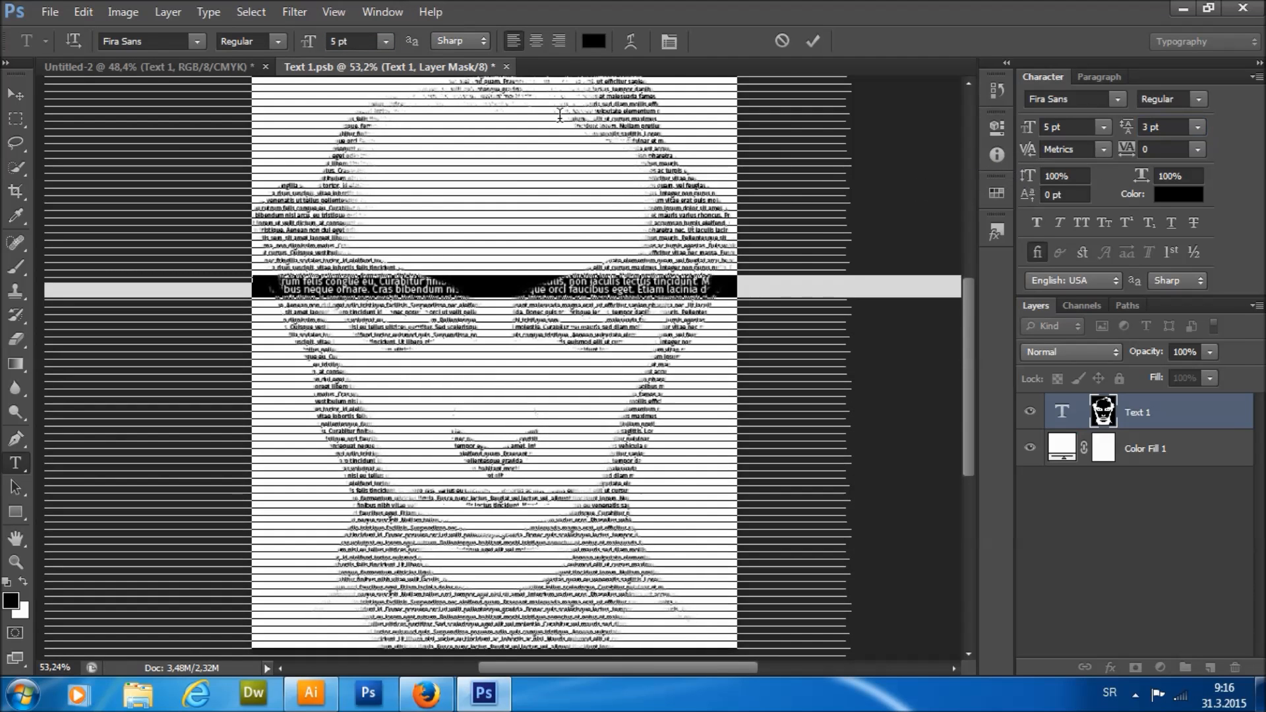
# Set the text lines across the temples, above the ears, to 5 pt size with 3 pt leading.
pyautogui.moveTo(302, 145); pyautogui.dragTo(737, 163)
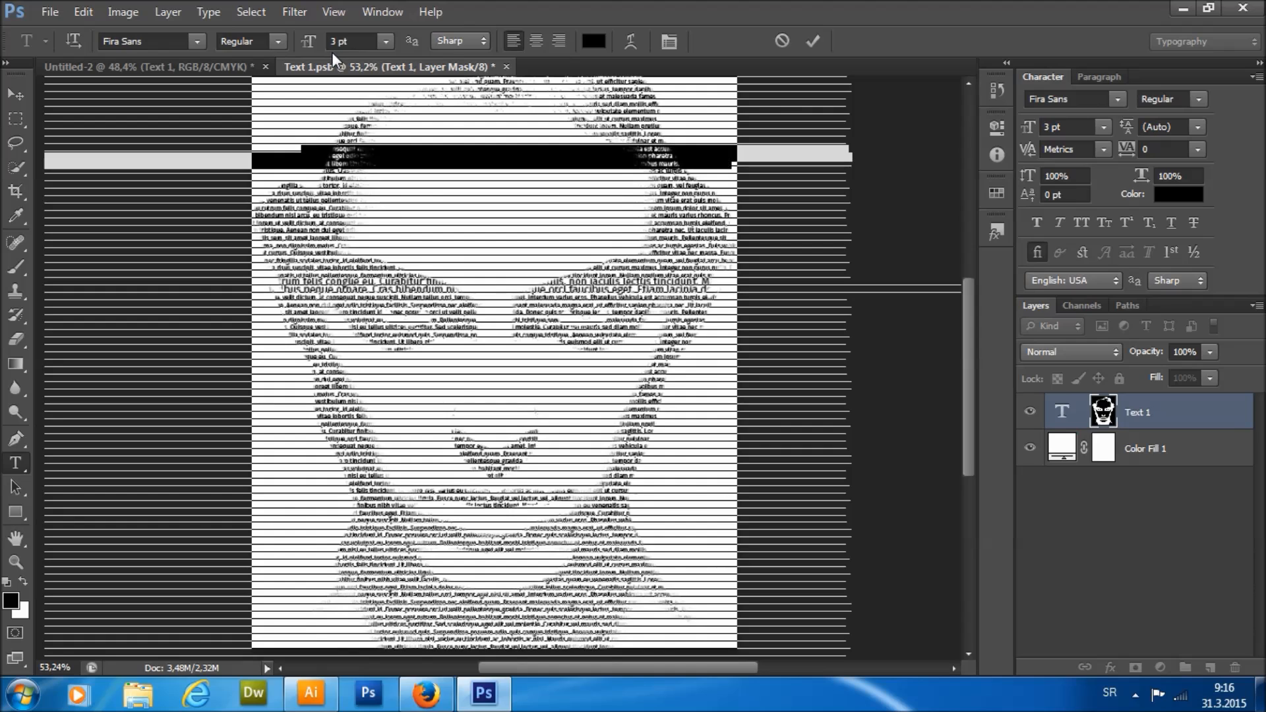
pyautogui.moveTo(338, 41); pyautogui.dragTo(330, 41)
pyautogui.write('5')
pyautogui.press('Return')
pyautogui.click(1162, 149)
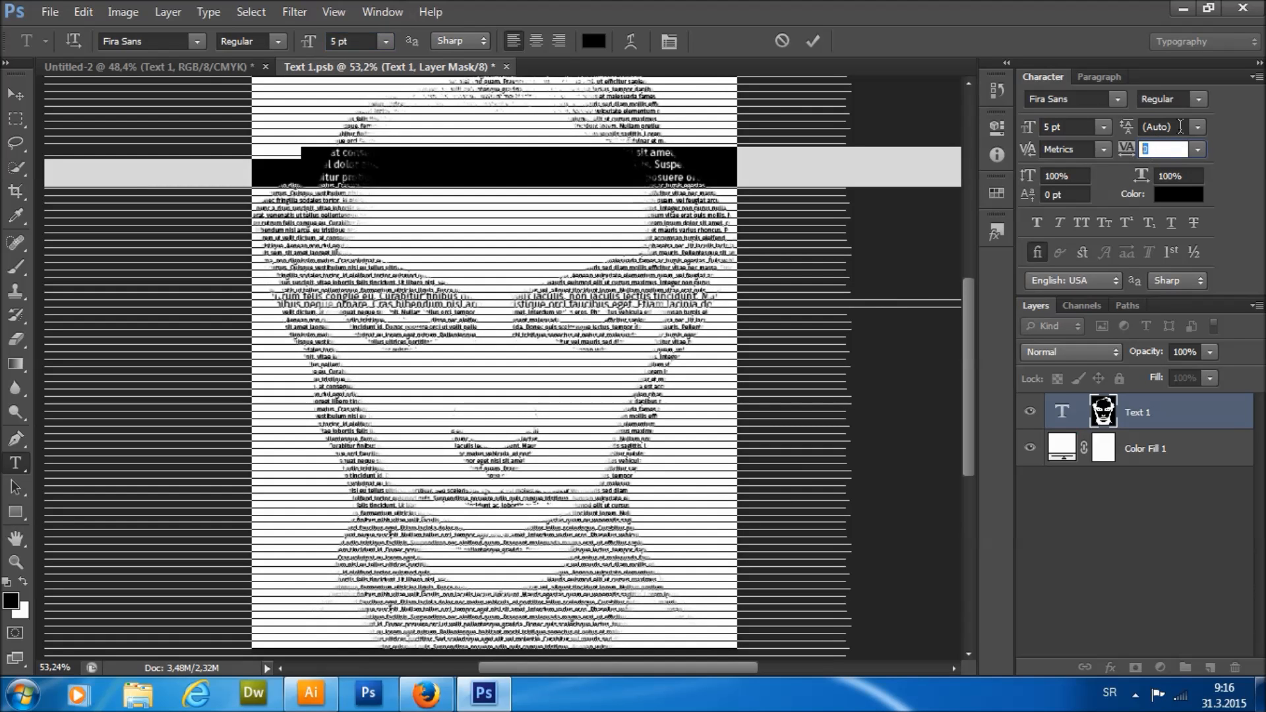
pyautogui.click(1181, 127)
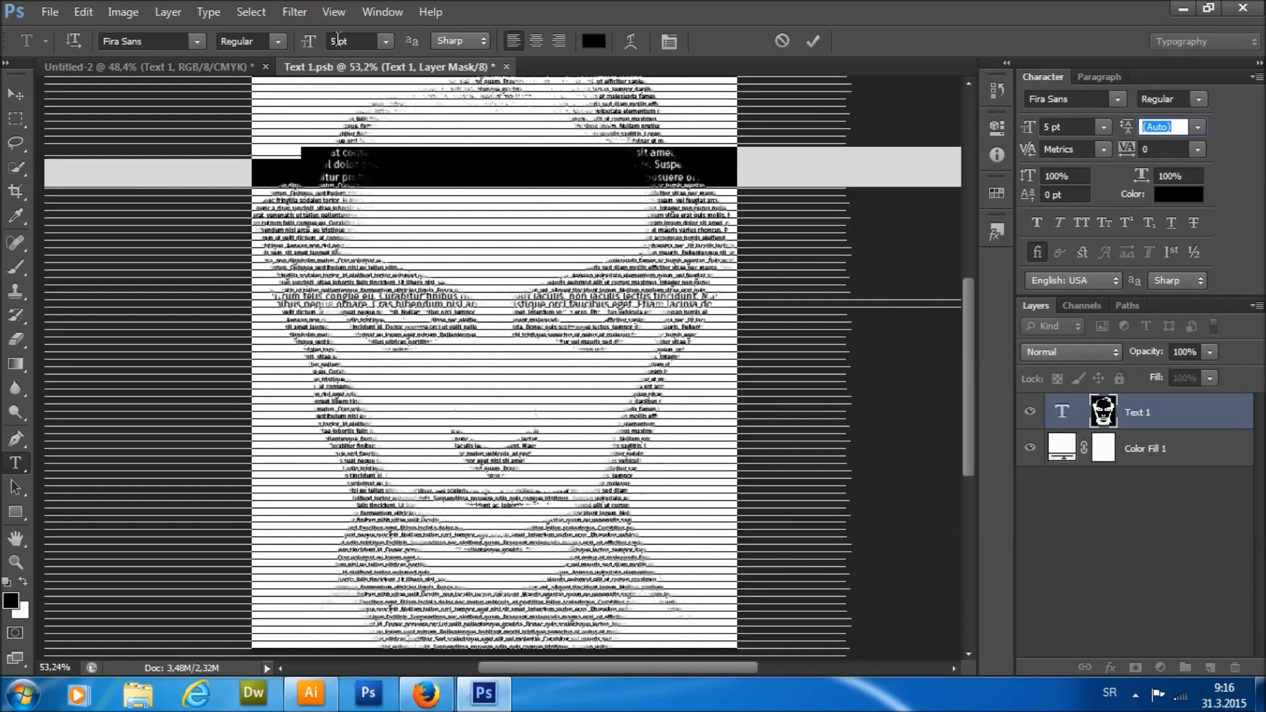
pyautogui.write('3')
pyautogui.press('Return')
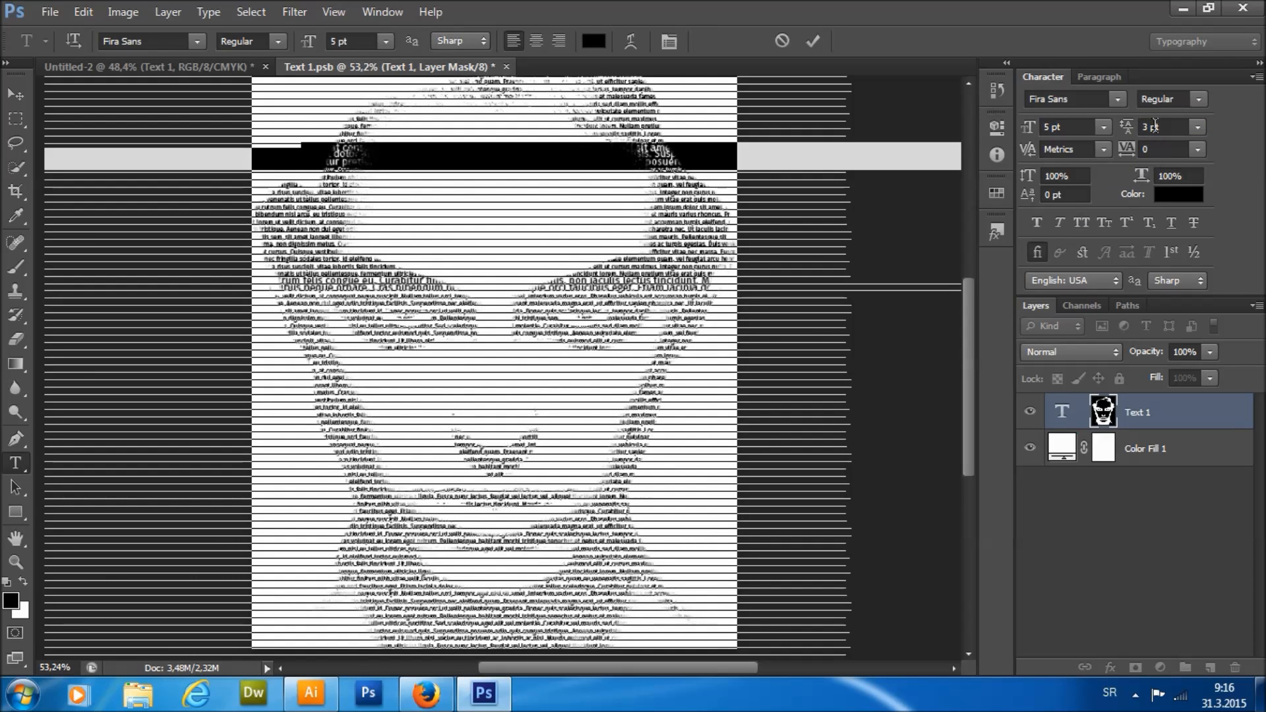
pyautogui.click(813, 41)
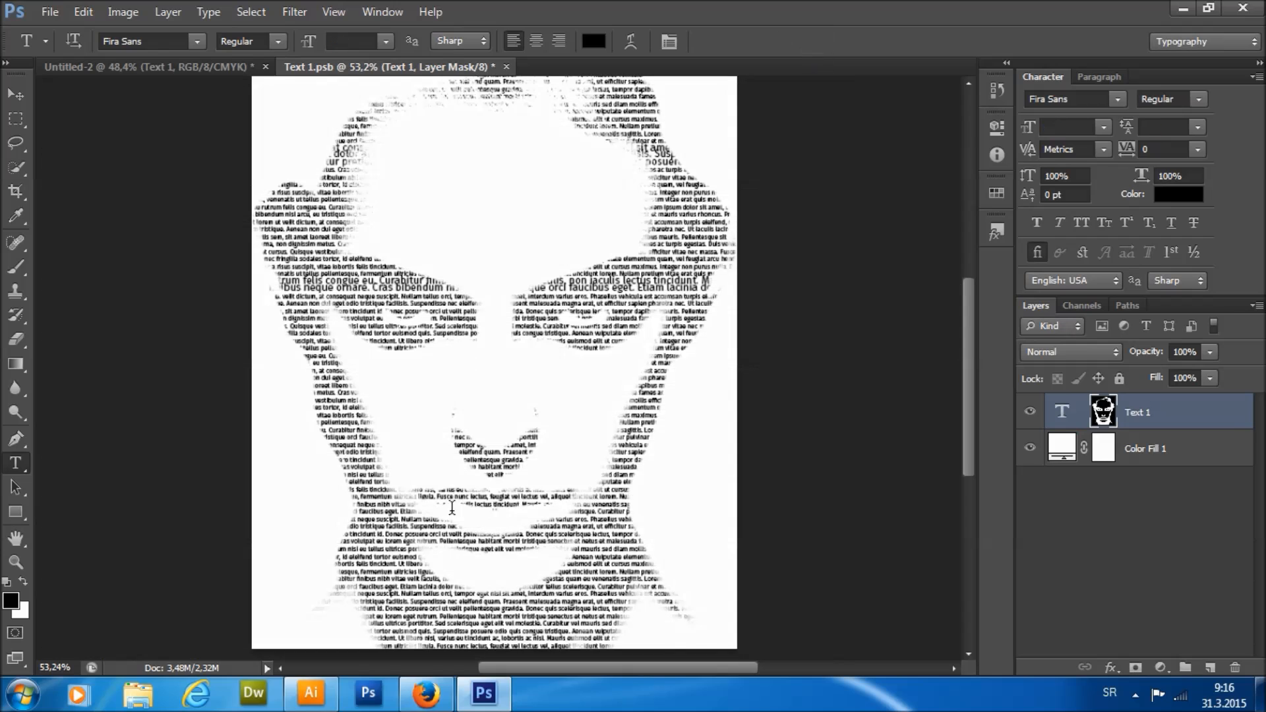
# Set the text line just below the chin to 7 pt size with 5 pt leading.
pyautogui.moveTo(382, 586); pyautogui.dragTo(757, 581)
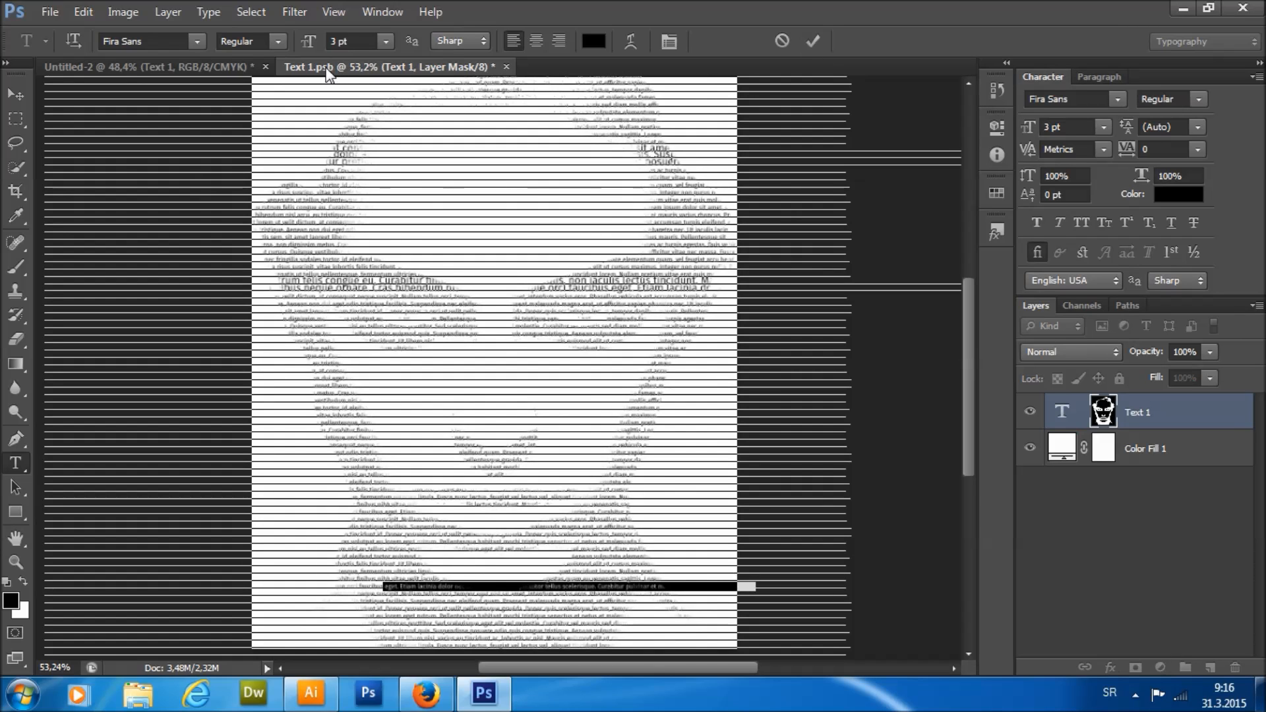
pyautogui.moveTo(337, 42); pyautogui.dragTo(255, 60)
pyautogui.write('7')
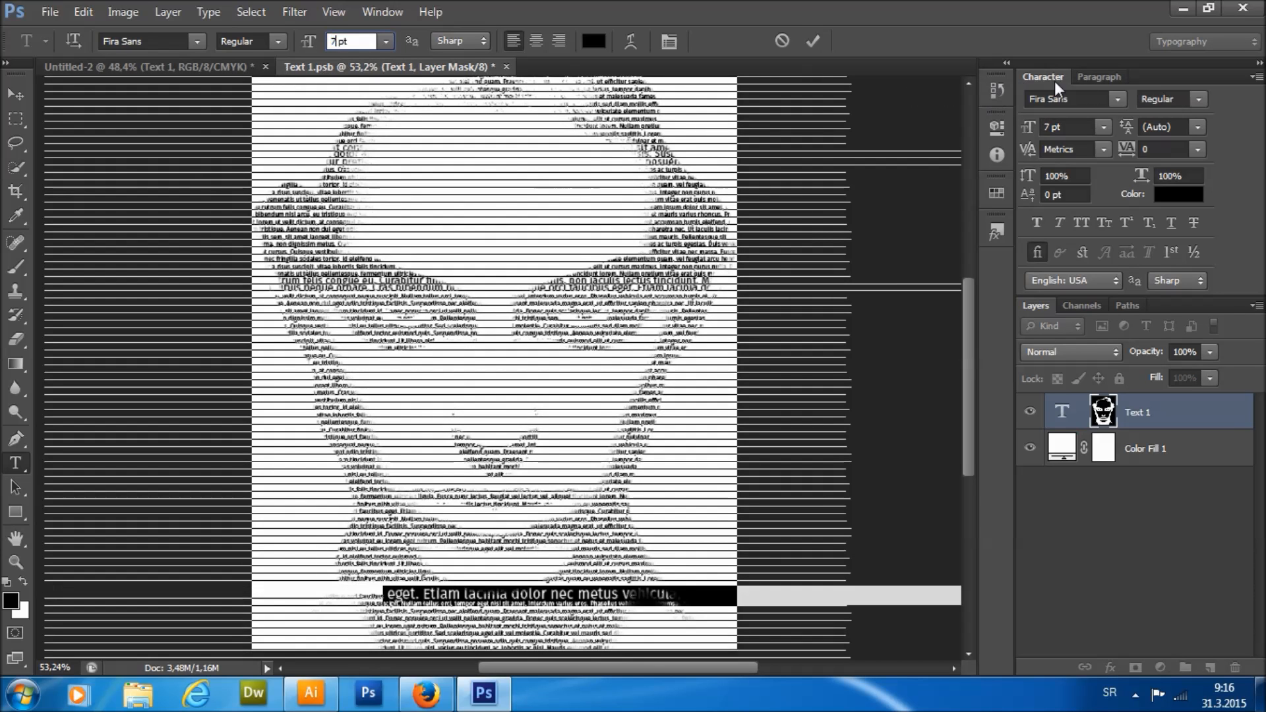
pyautogui.click(1183, 125)
pyautogui.write('5')
pyautogui.press('Return')
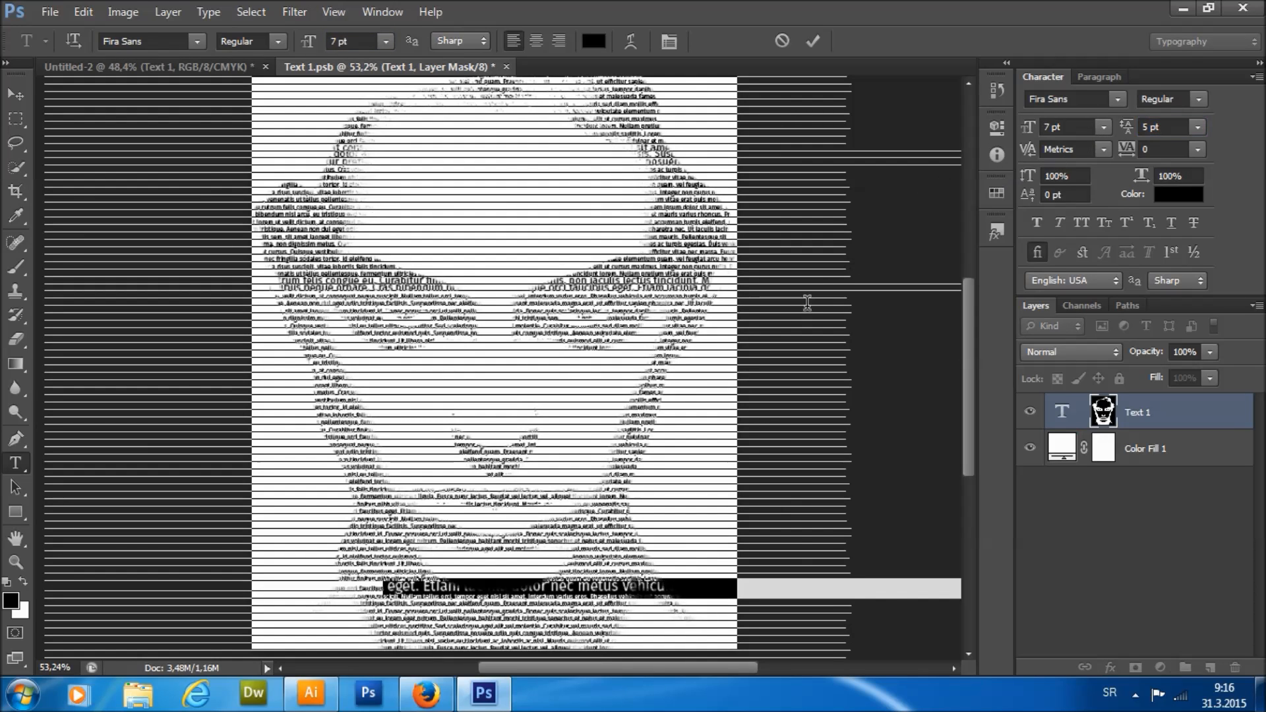
pyautogui.scroll(2, 565, 541)
pyautogui.click(818, 46)
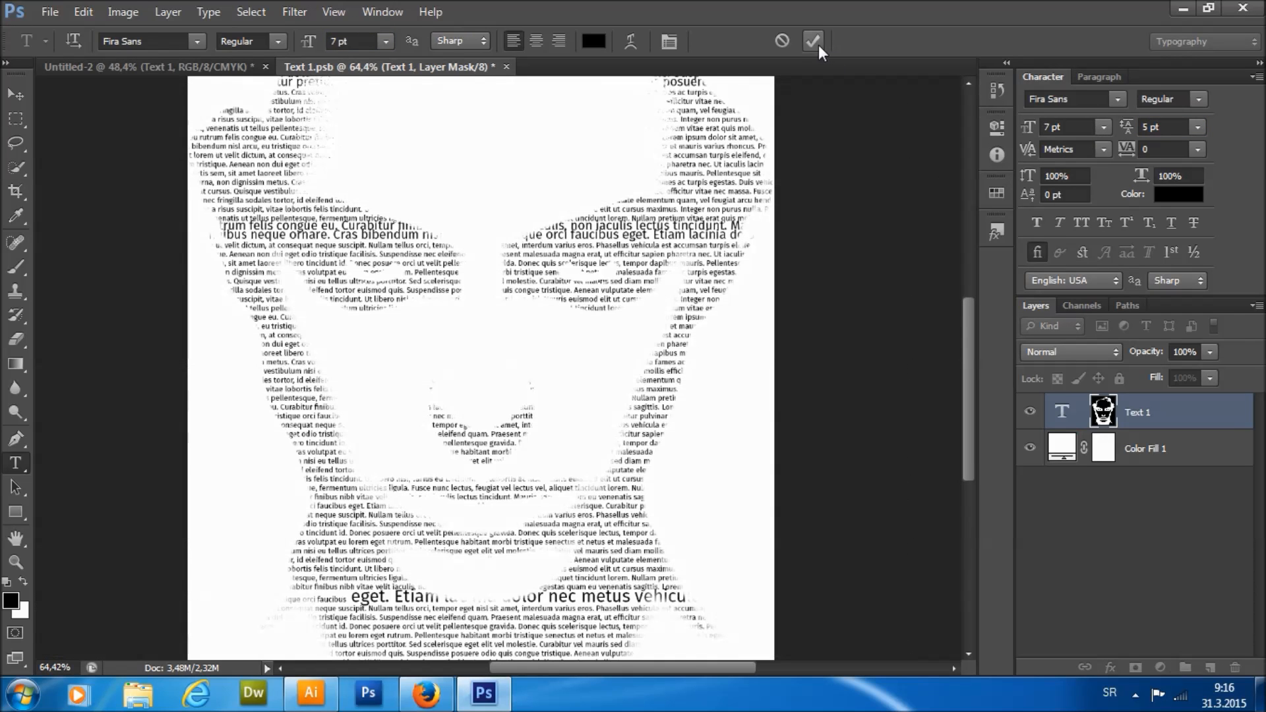
# Set the text lines running across the cheeks and the tip of the nose to 9 pt size with 7 pt leading.
pyautogui.scroll(-4, 557, 383)
pyautogui.scroll(3, 422, 429)
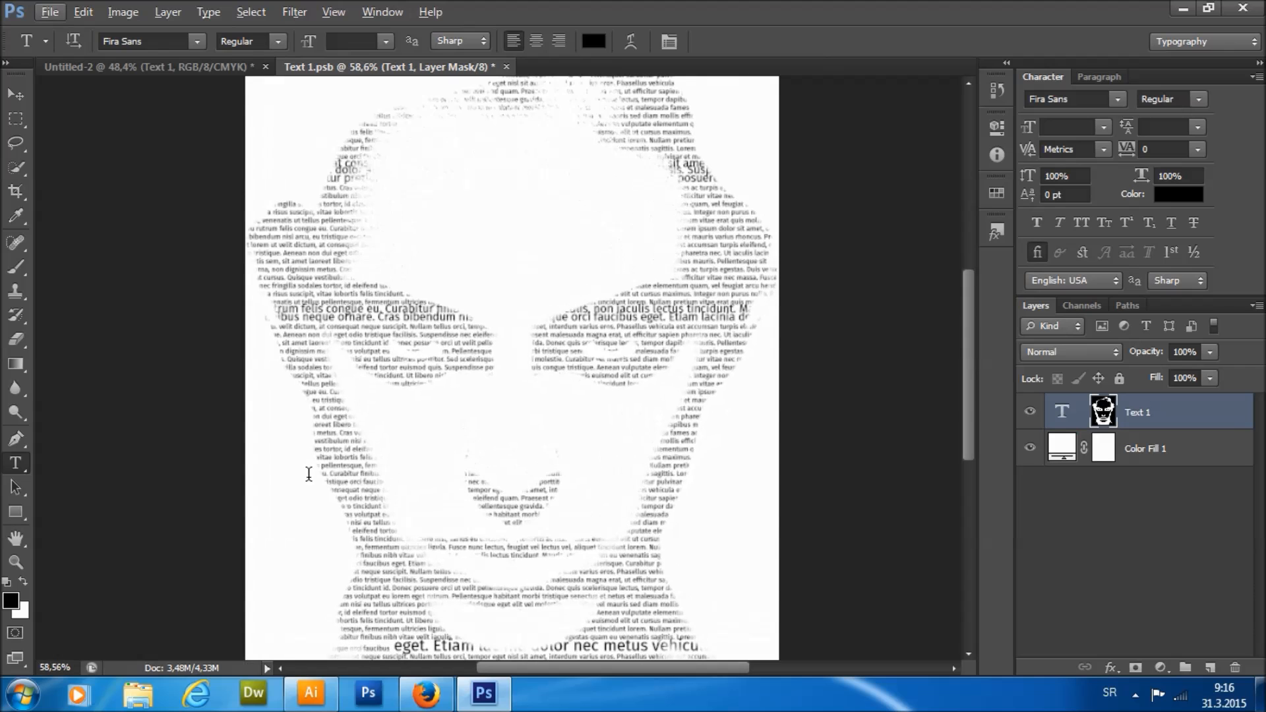
pyautogui.tripleClick(308, 473)
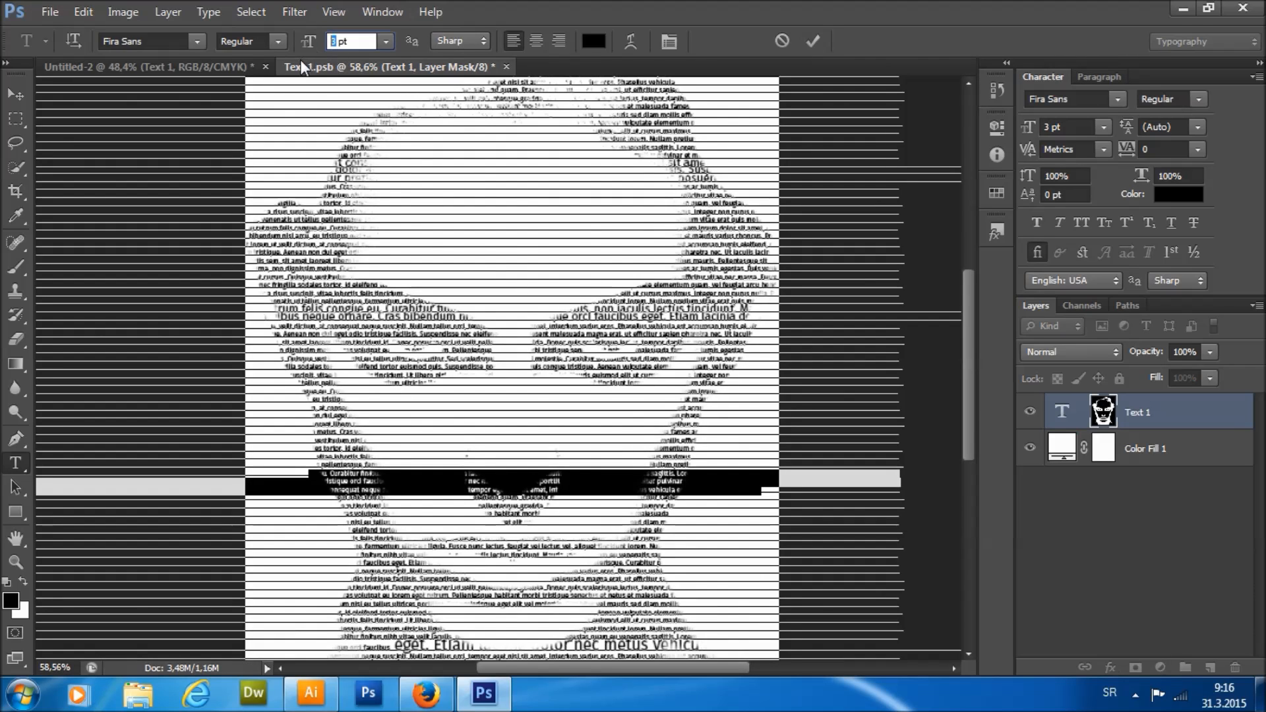
pyautogui.write('9')
pyautogui.press('Return')
pyautogui.click(1161, 126)
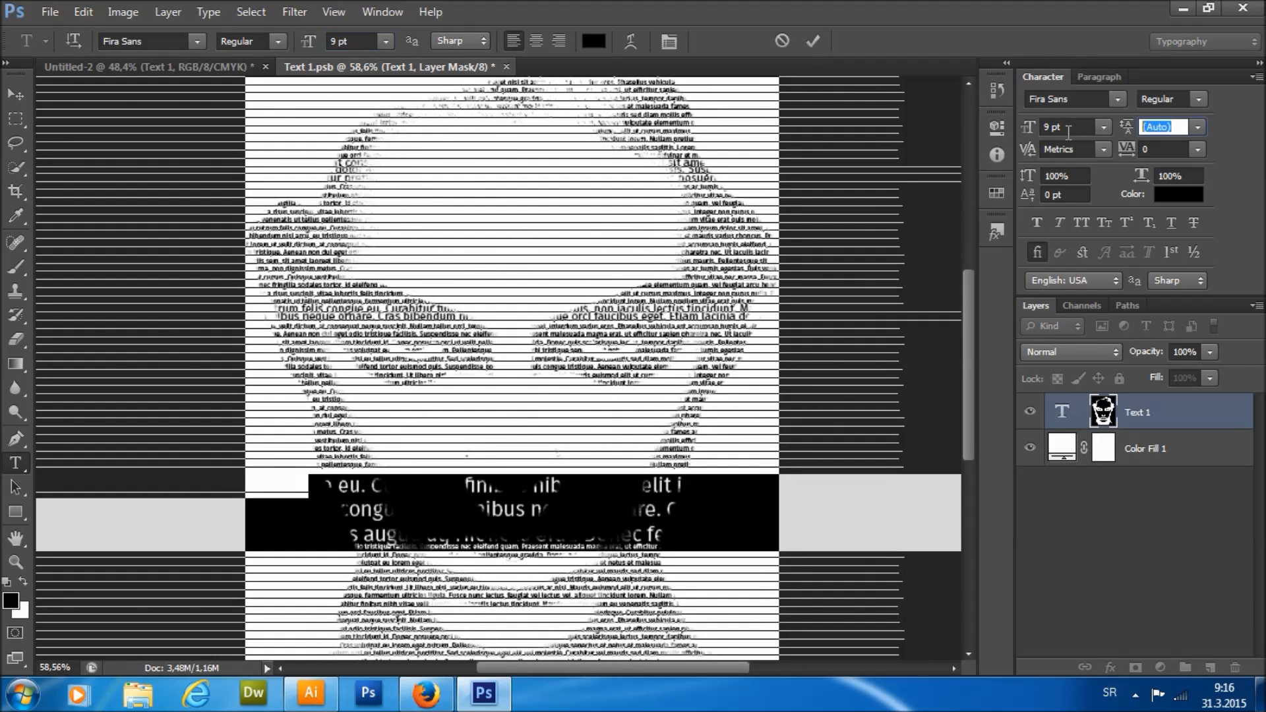
pyautogui.write('7')
pyautogui.press('Return')
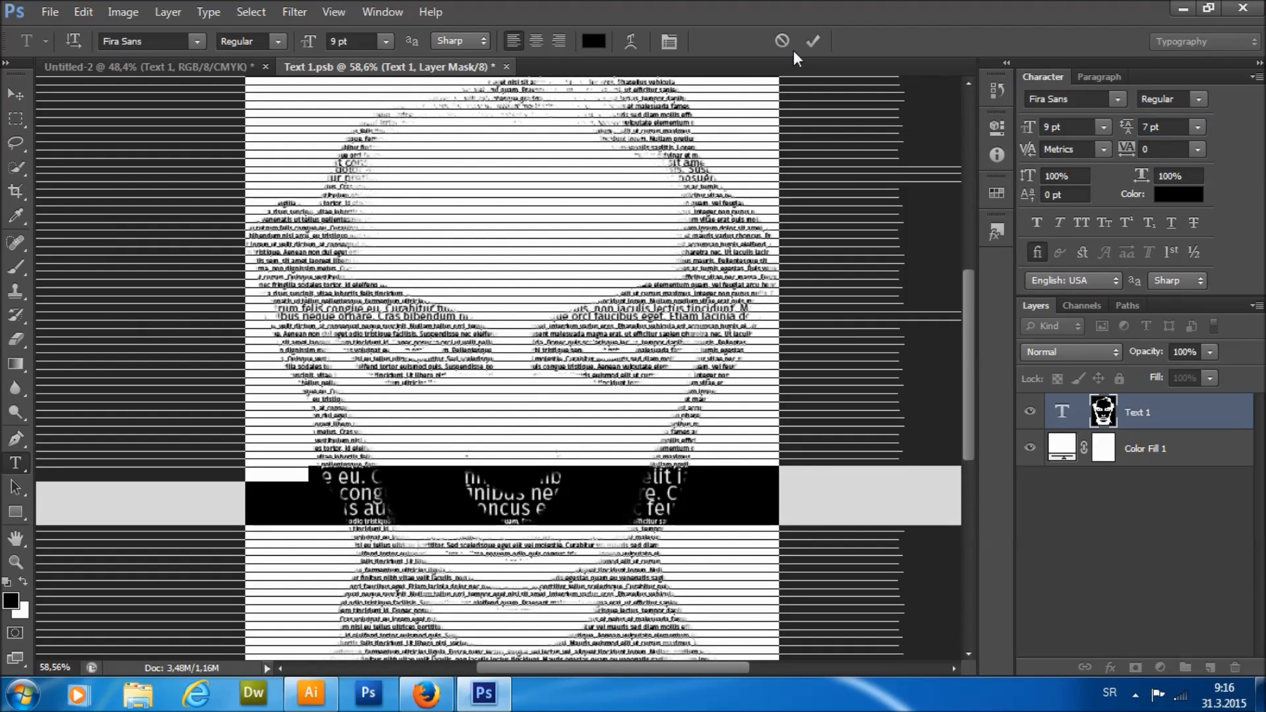
pyautogui.click(811, 39)
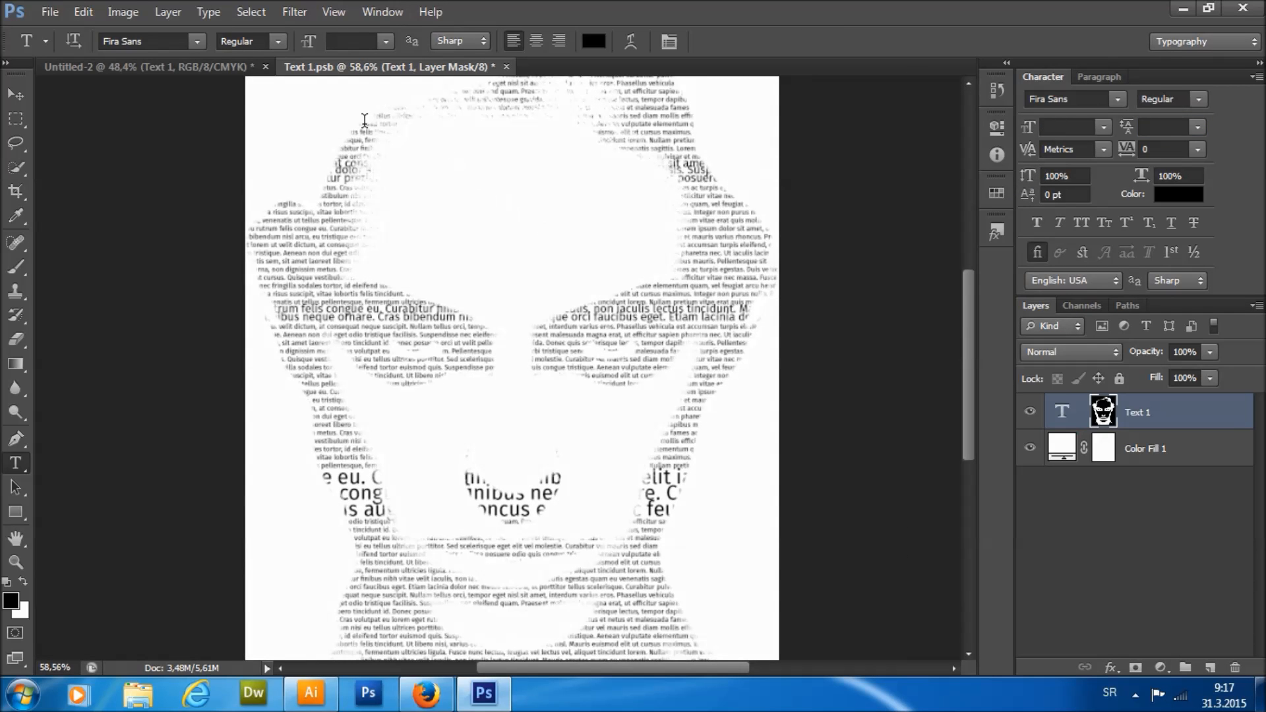
# Reduce the enlarged text from the nose onward to 5 pt size with 3 pt leading.
pyautogui.moveTo(441, 475); pyautogui.dragTo(537, 500)
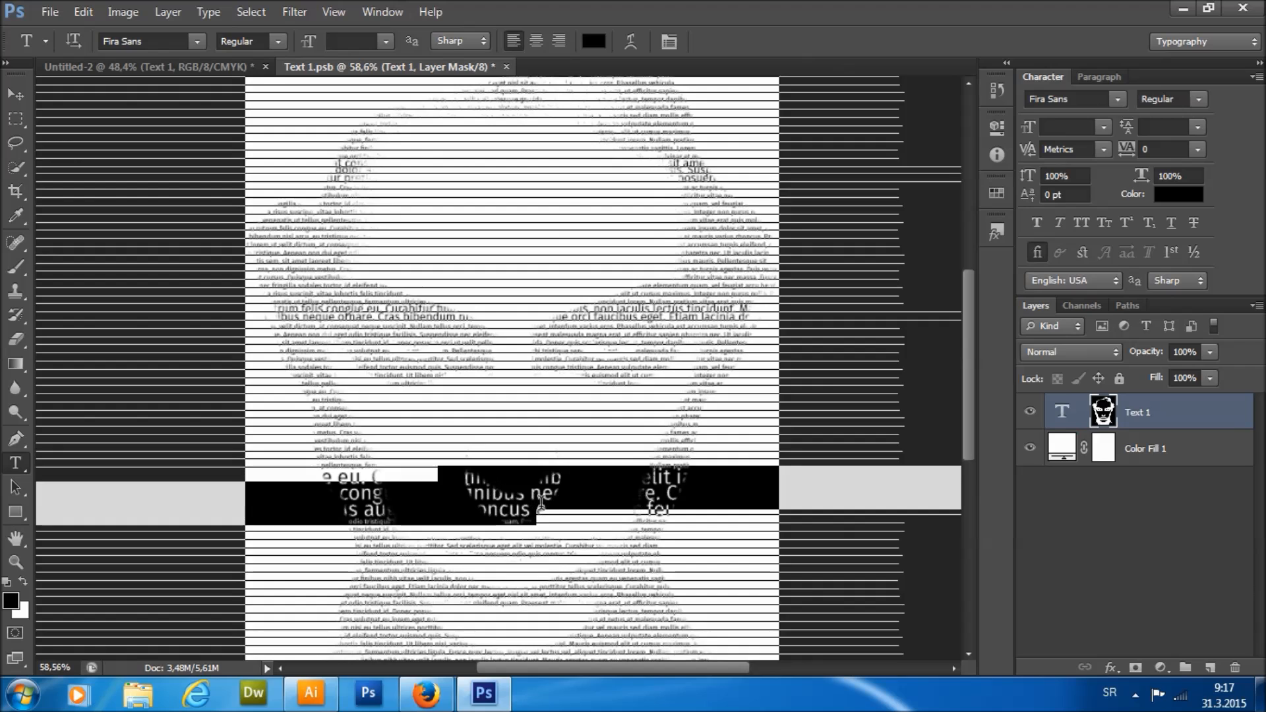
pyautogui.moveTo(339, 42); pyautogui.dragTo(305, 76)
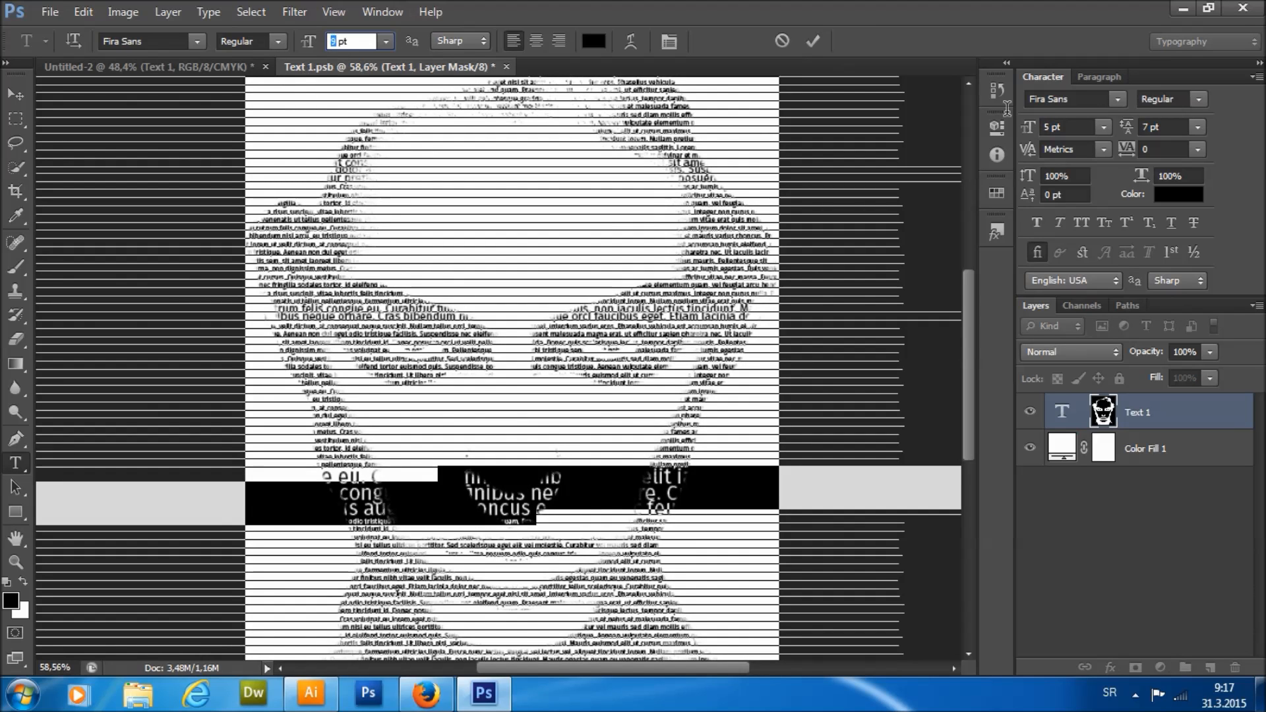
pyautogui.write('5')
pyautogui.click(1158, 128)
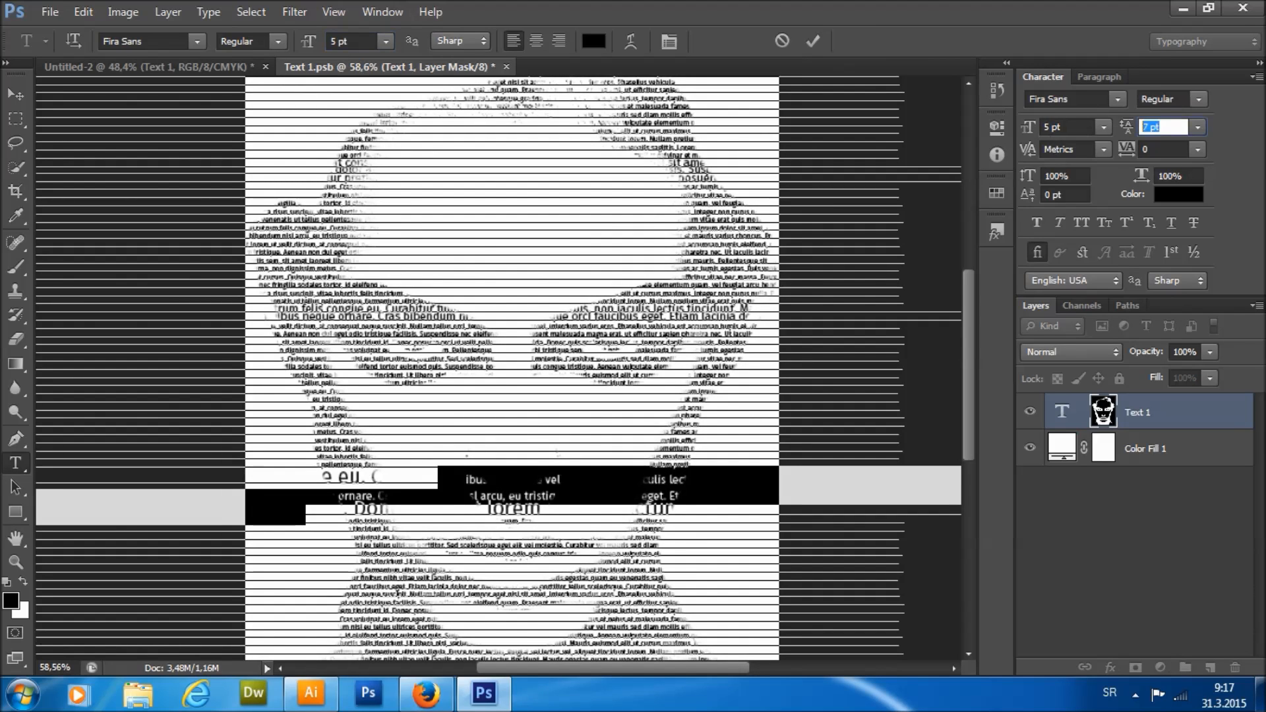
pyautogui.write('3')
pyautogui.press('Return')
pyautogui.click(812, 41)
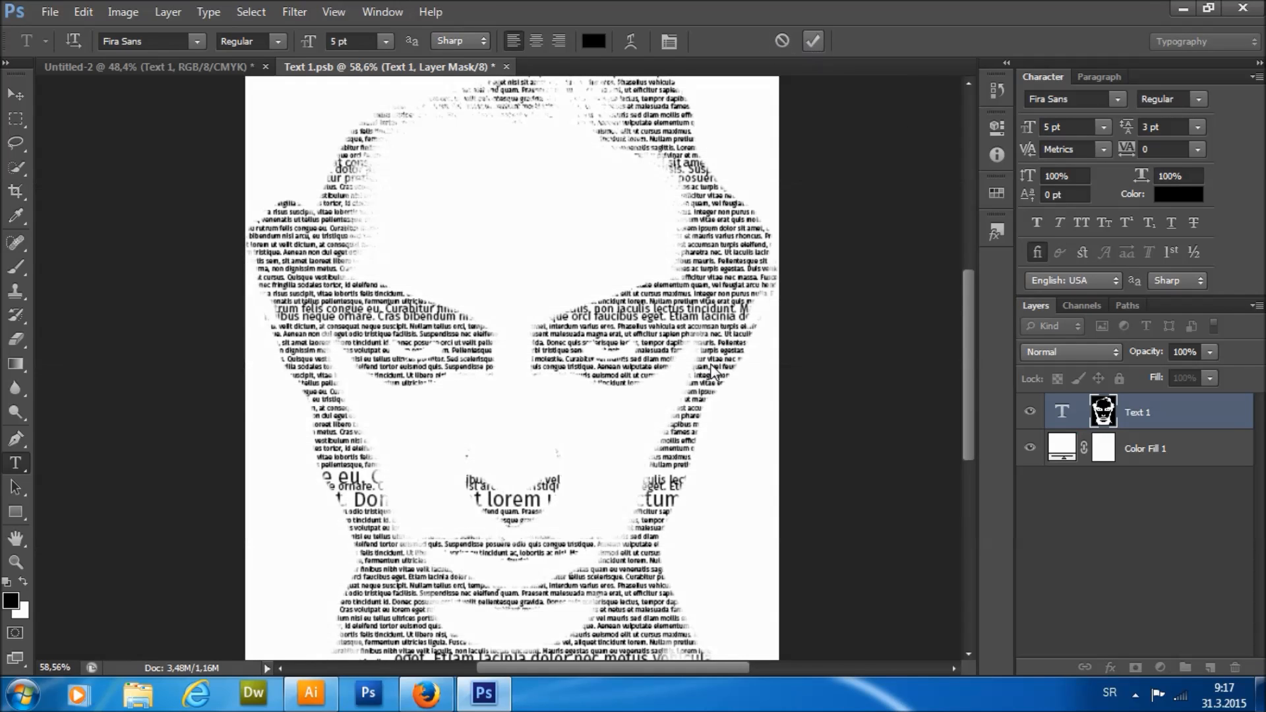
# Set the short piece of text over the ear on the right of the face to 7 pt size with 5 pt leading.
pyautogui.moveTo(688, 235); pyautogui.dragTo(798, 235)
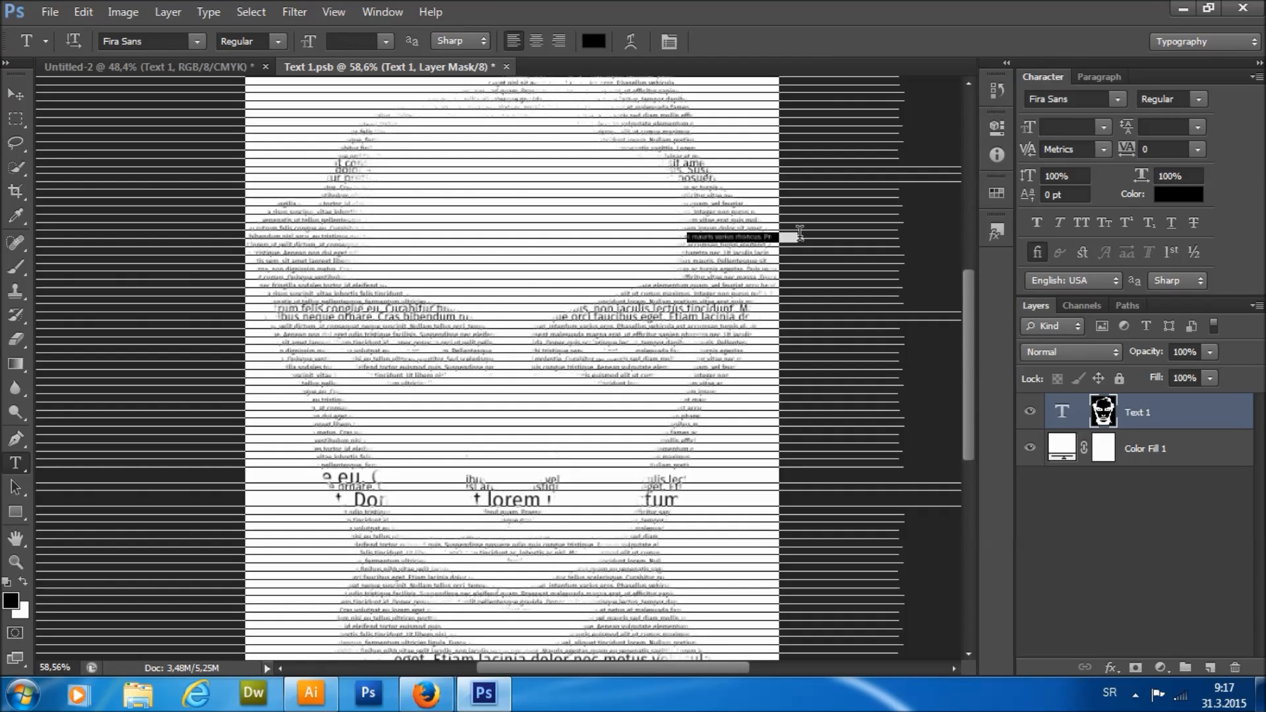
pyautogui.moveTo(338, 42); pyautogui.dragTo(285, 64)
pyautogui.write('7')
pyautogui.moveTo(1178, 127); pyautogui.dragTo(1081, 142)
pyautogui.write('4')
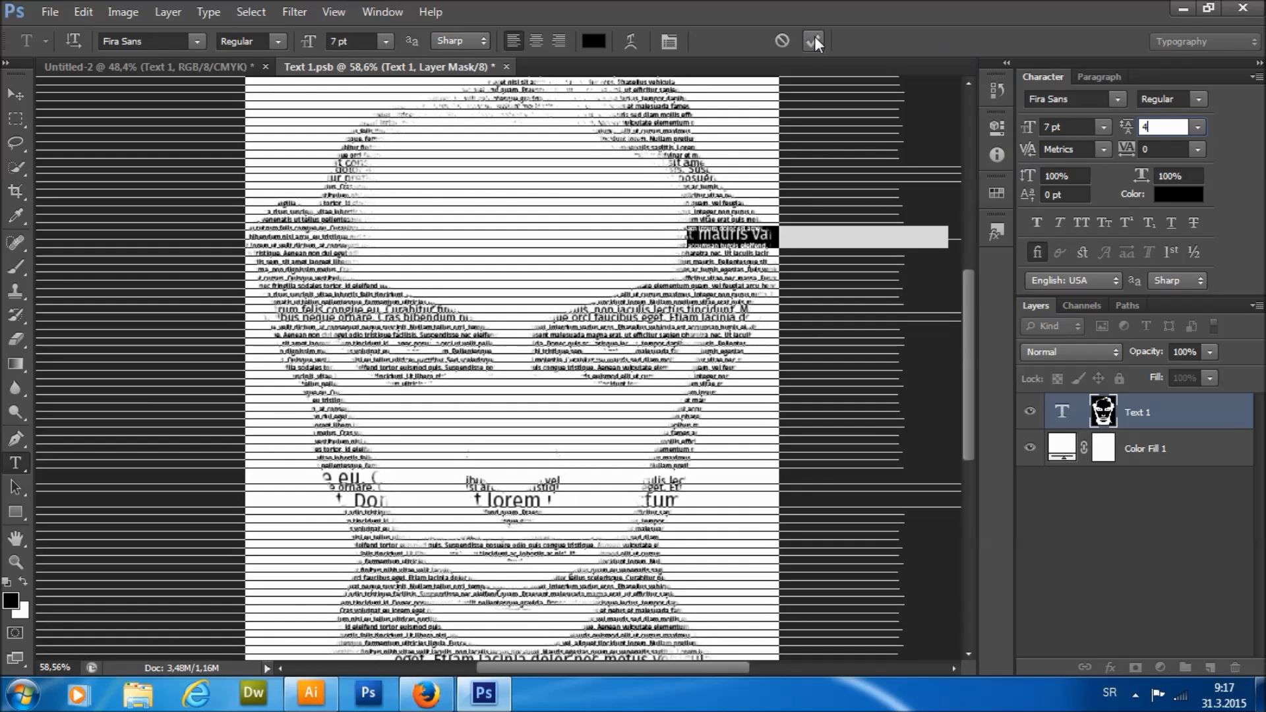
pyautogui.click(810, 41)
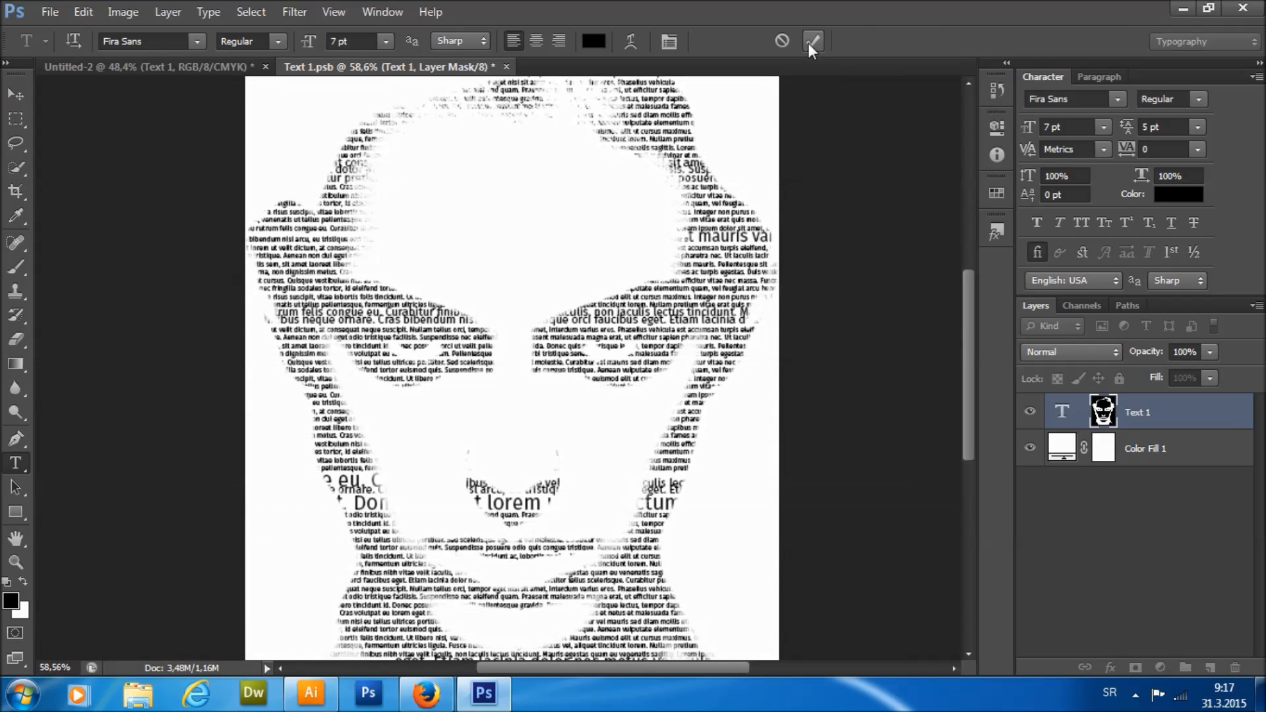
# Set the large text around "lorem" under the nose to 3 pt size with 5 pt leading.
pyautogui.click(464, 497)
pyautogui.moveTo(465, 497); pyautogui.dragTo(558, 517)
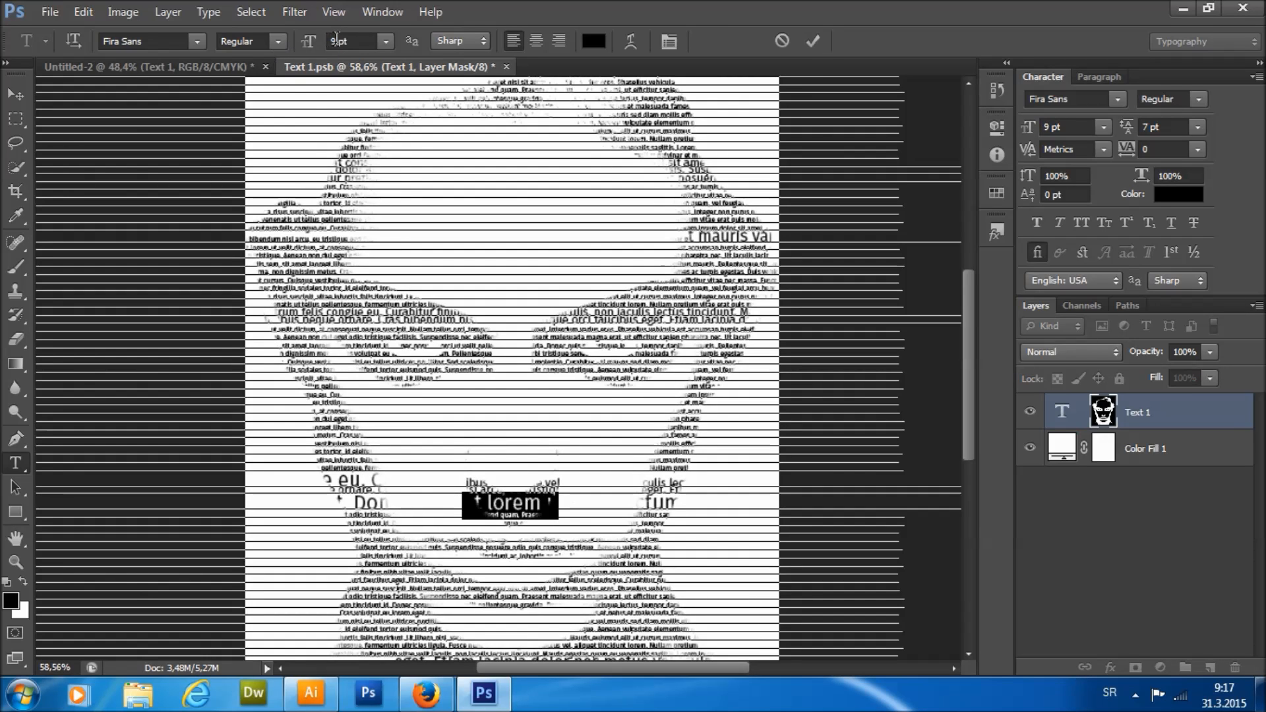
pyautogui.click(336, 40)
pyautogui.write('39')
pyautogui.press('Return')
pyautogui.press('BackSpace')
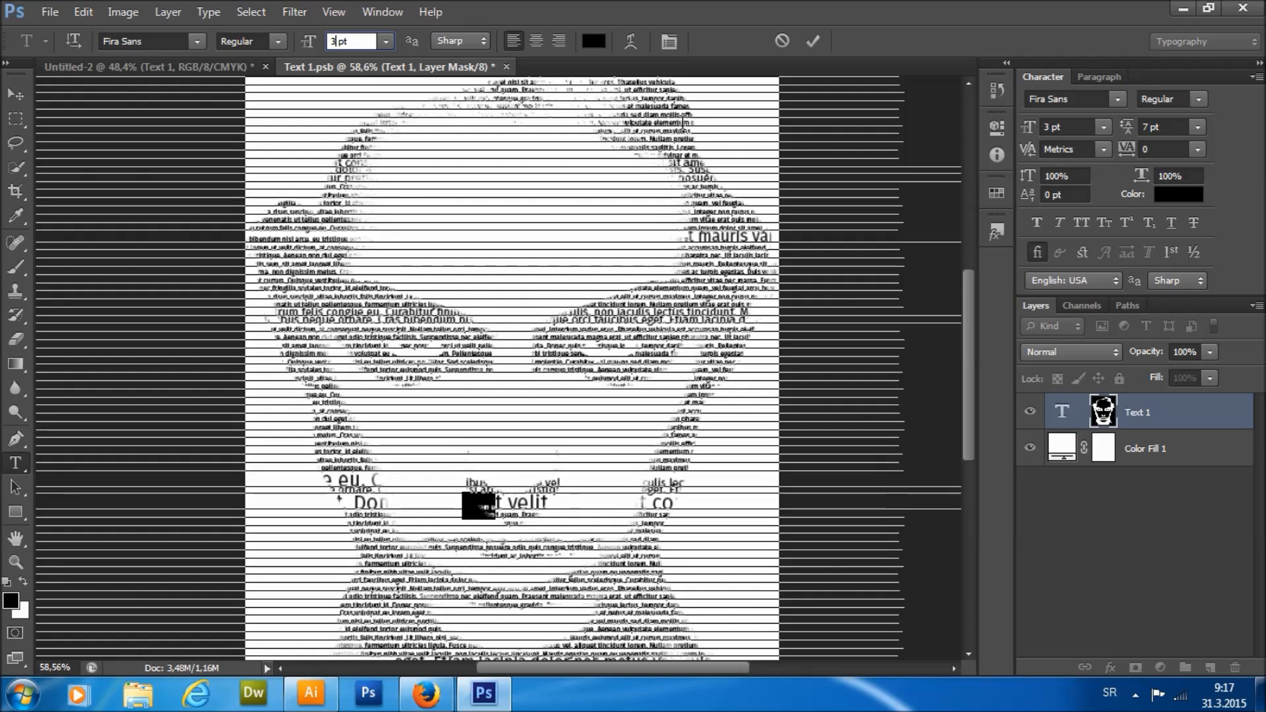
pyautogui.click(1150, 122)
pyautogui.write('5')
pyautogui.press('Return')
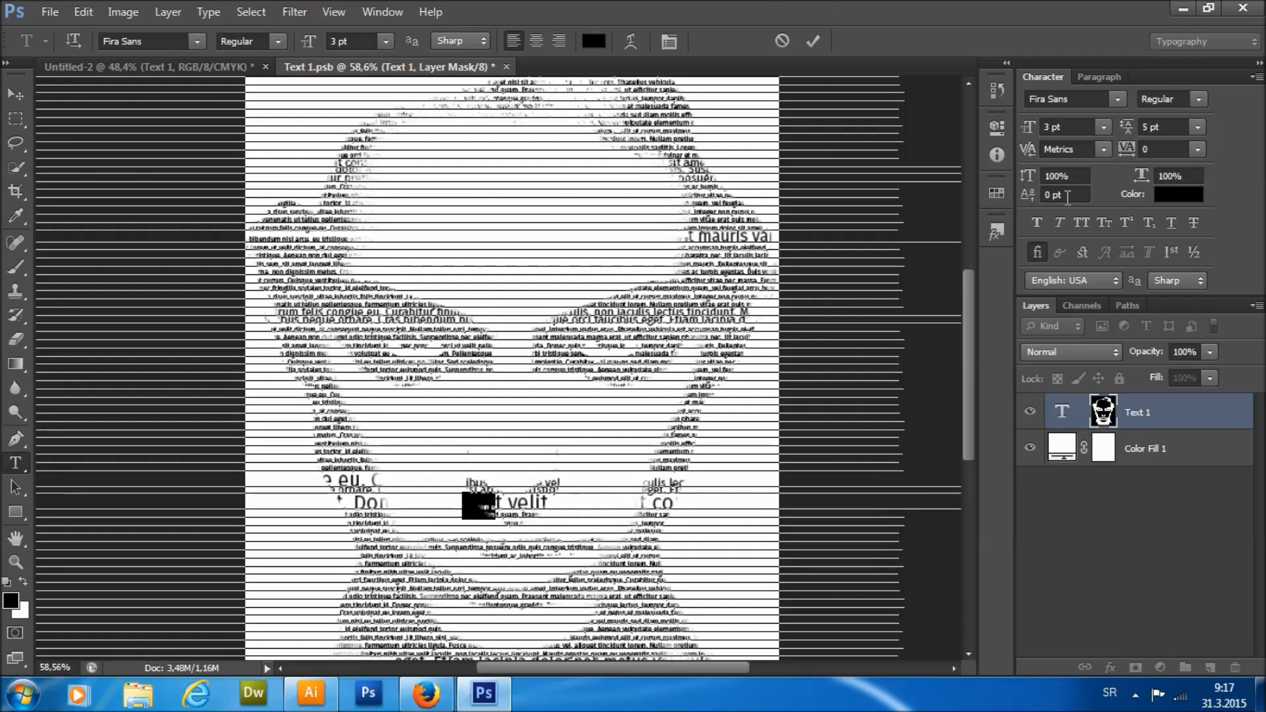
pyautogui.click(813, 41)
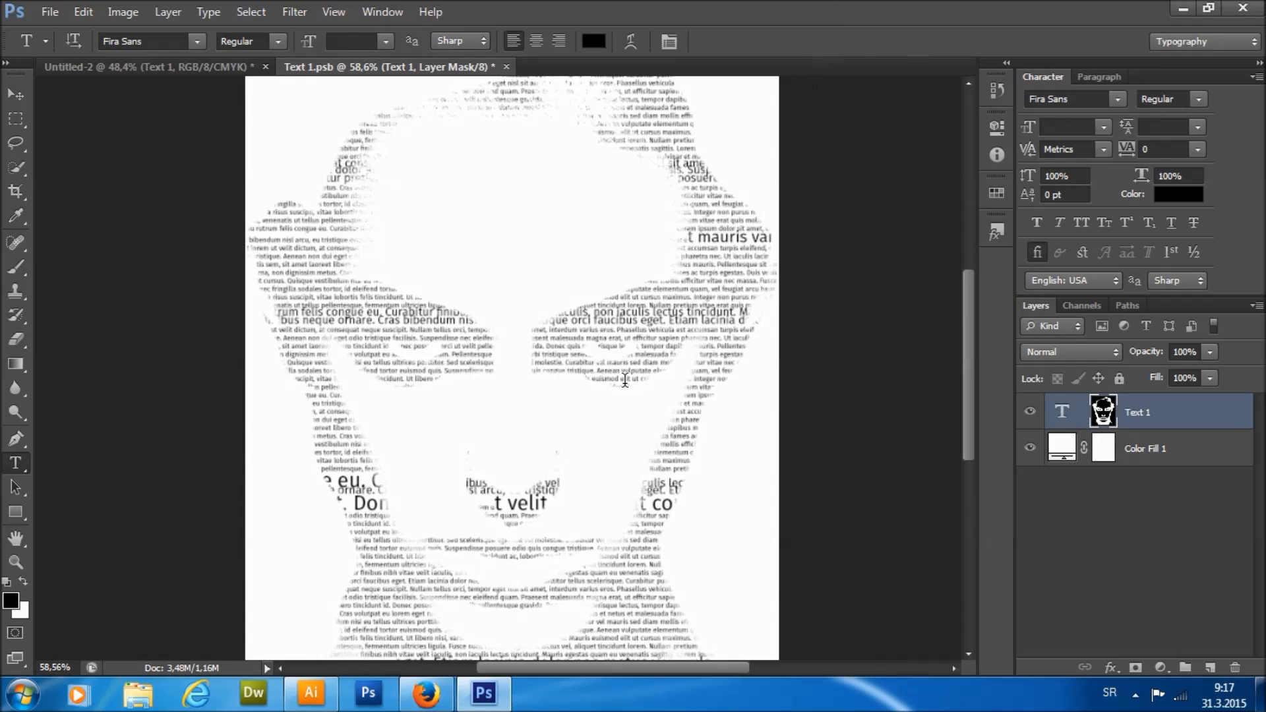
# Set the text around "velit" under the nose to 5 pt size with 3 pt leading.
pyautogui.scroll(1, 448, 431)
pyautogui.moveTo(448, 432); pyautogui.dragTo(558, 448)
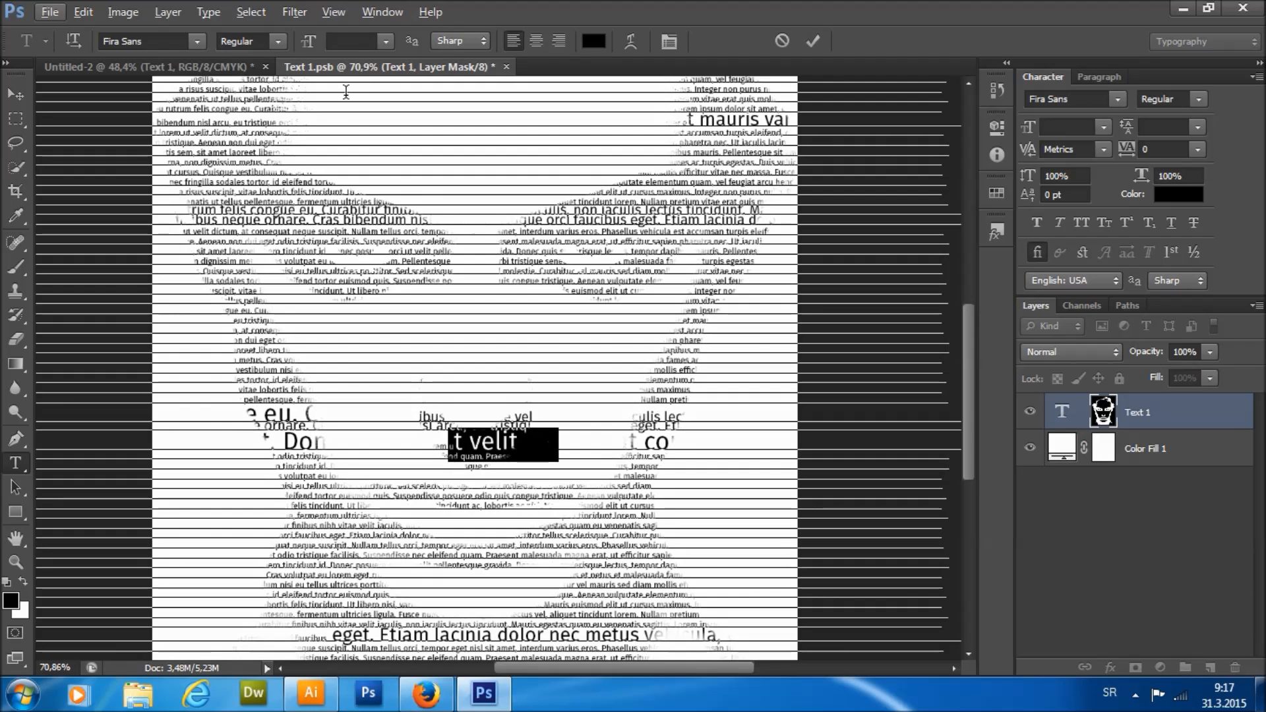
pyautogui.click(345, 42)
pyautogui.write('3')
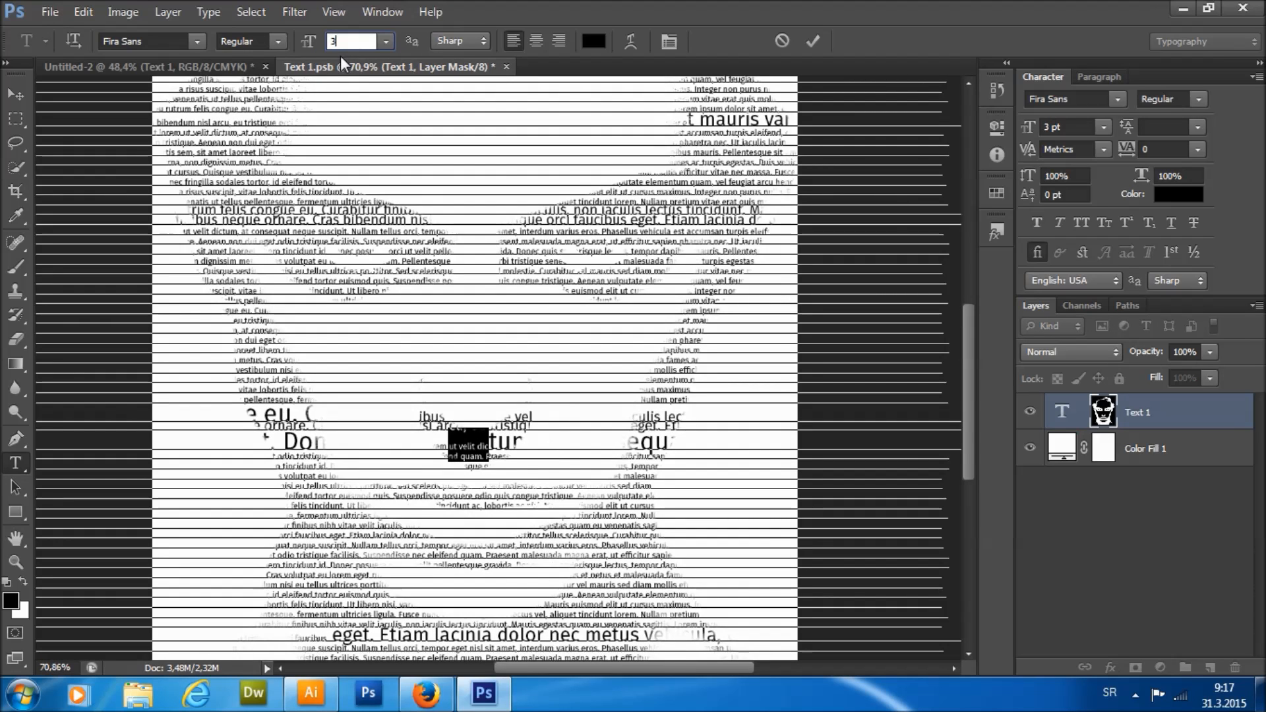
pyautogui.press('BackSpace')
pyautogui.write('5')
pyautogui.press('Return')
pyautogui.click(1155, 125)
pyautogui.write('3')
pyautogui.press('Return')
pyautogui.click(813, 41)
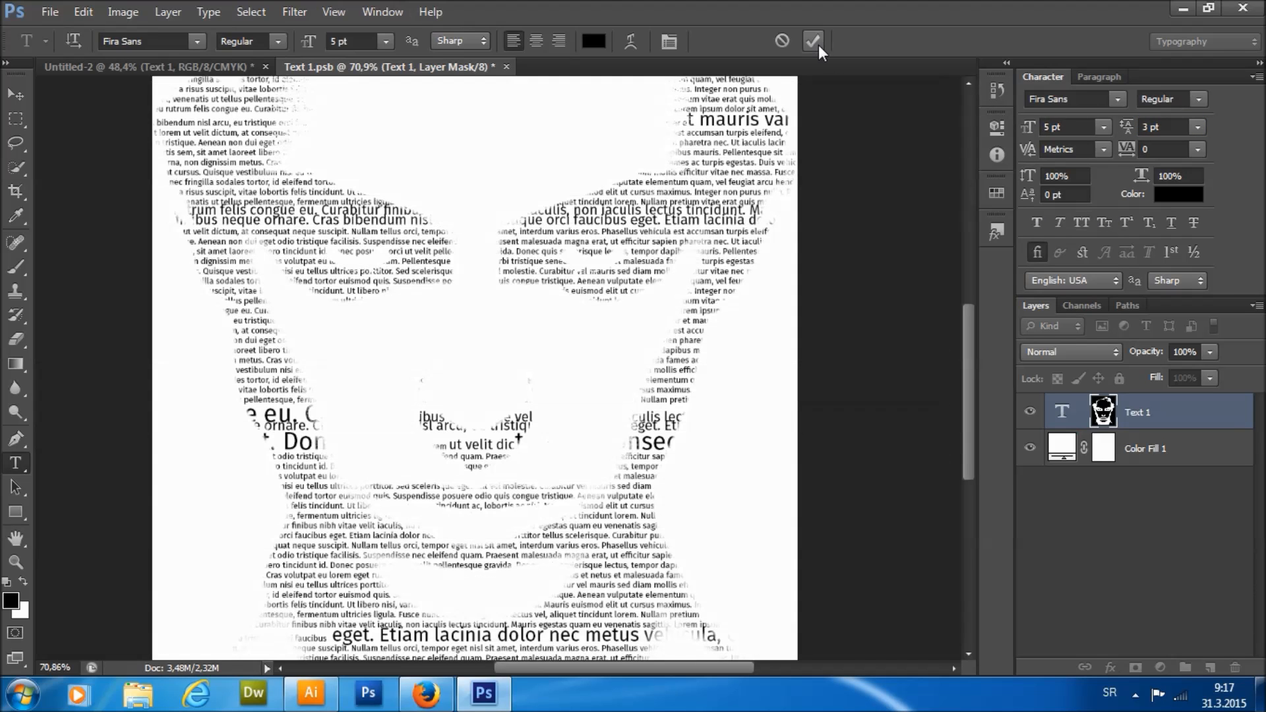
# Set the text lines across both ears to 8 pt size with 6 pt leading.
pyautogui.scroll(-3, 423, 359)
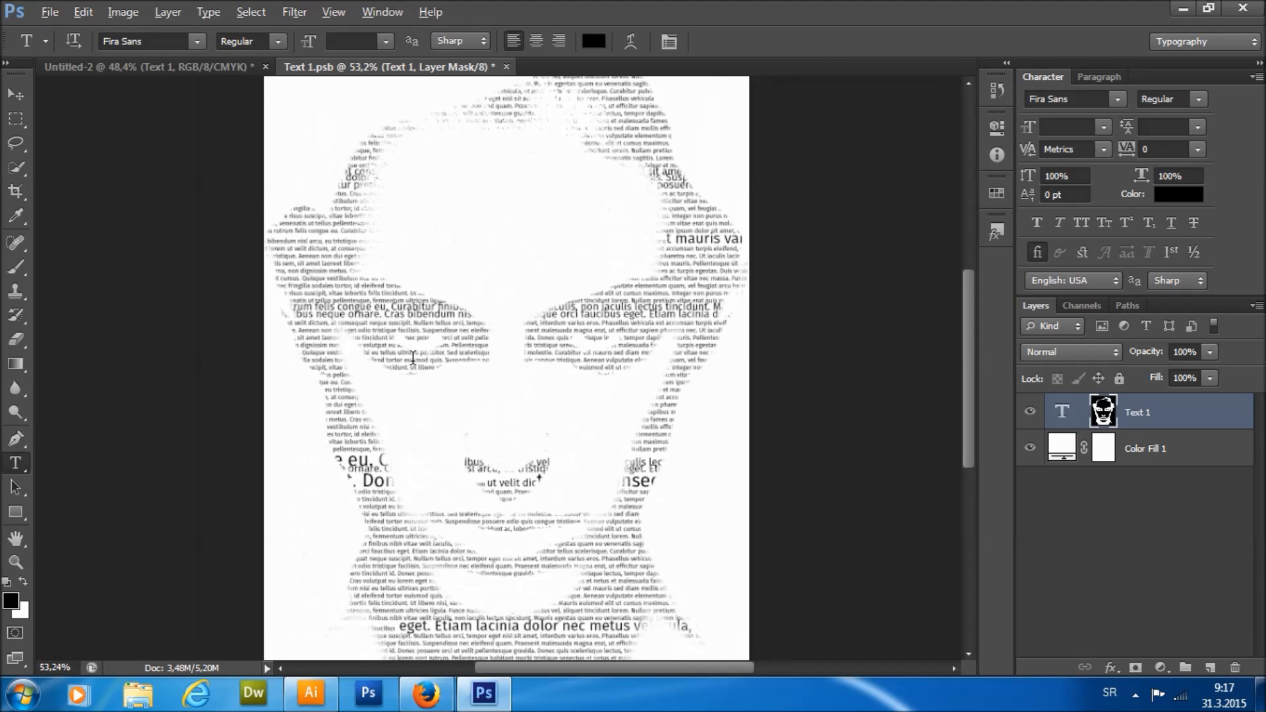
pyautogui.click(359, 298)
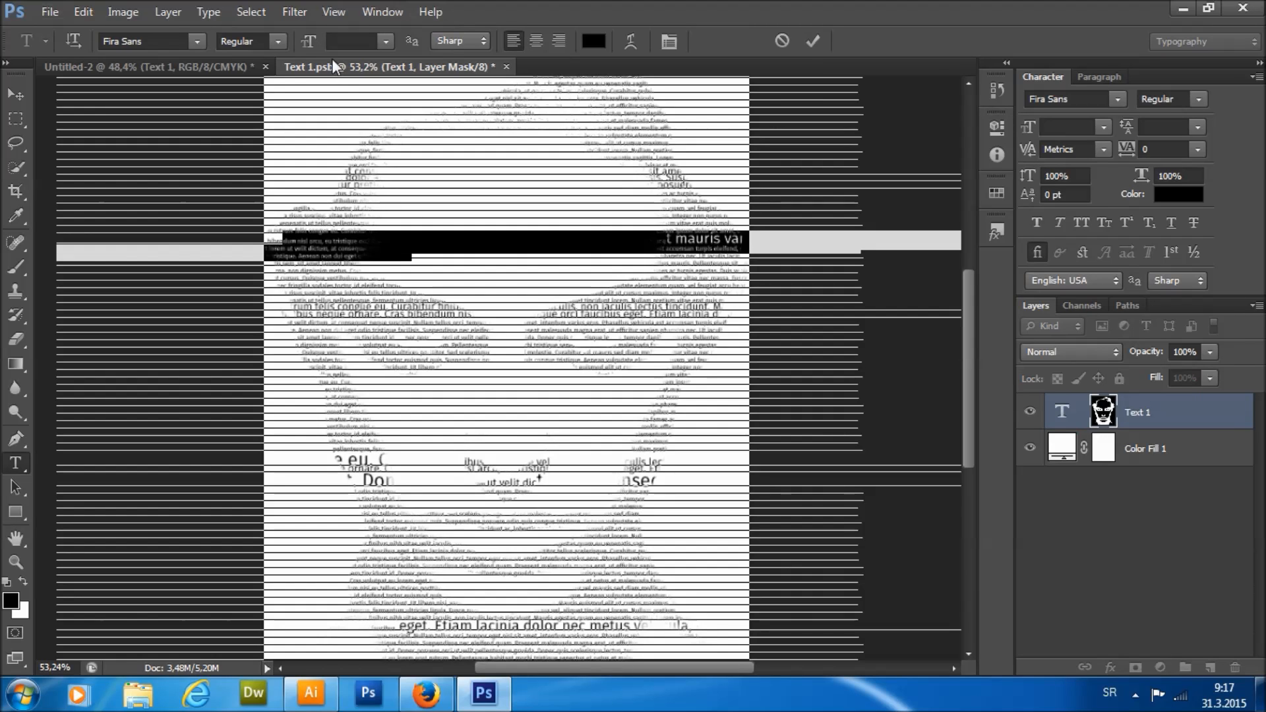
pyautogui.write('8')
pyautogui.click(1151, 129)
pyautogui.write('6')
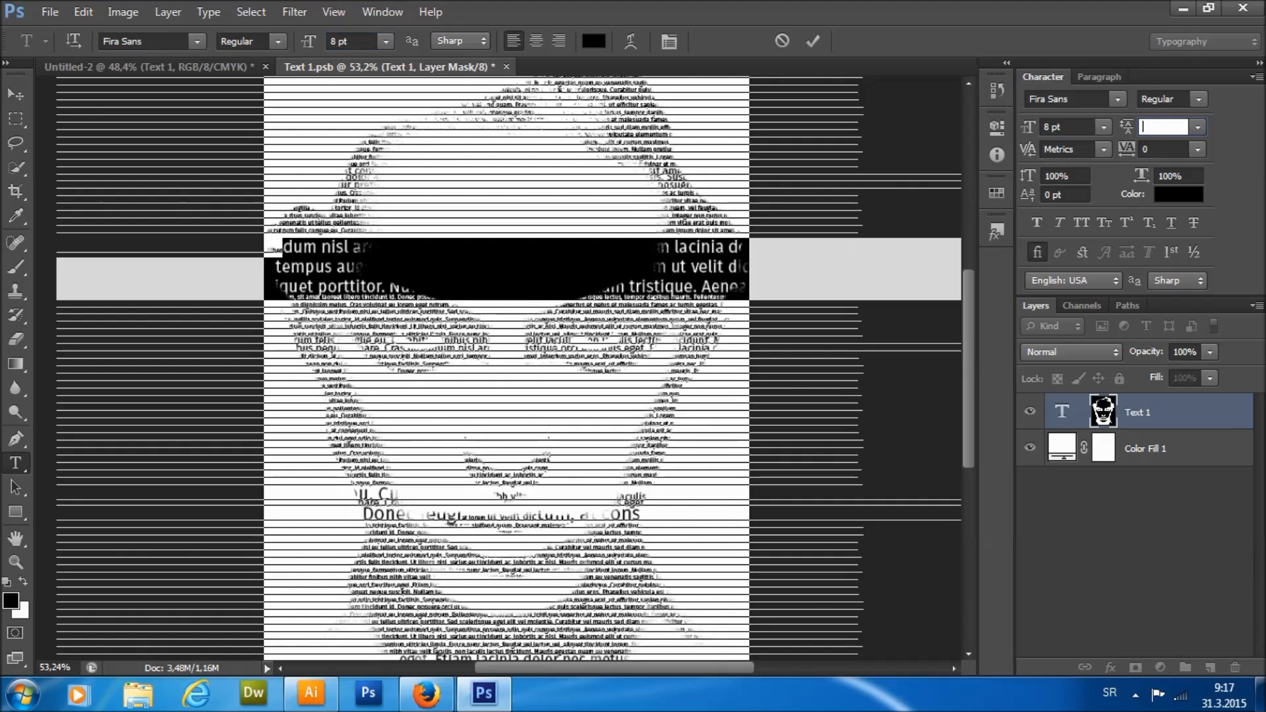
pyautogui.press('Return')
# Set the text lines across the chin and upper neck to 9 pt size with 7 pt leading.
pyautogui.moveTo(329, 577); pyautogui.dragTo(554, 593)
pyautogui.doubleClick(340, 40)
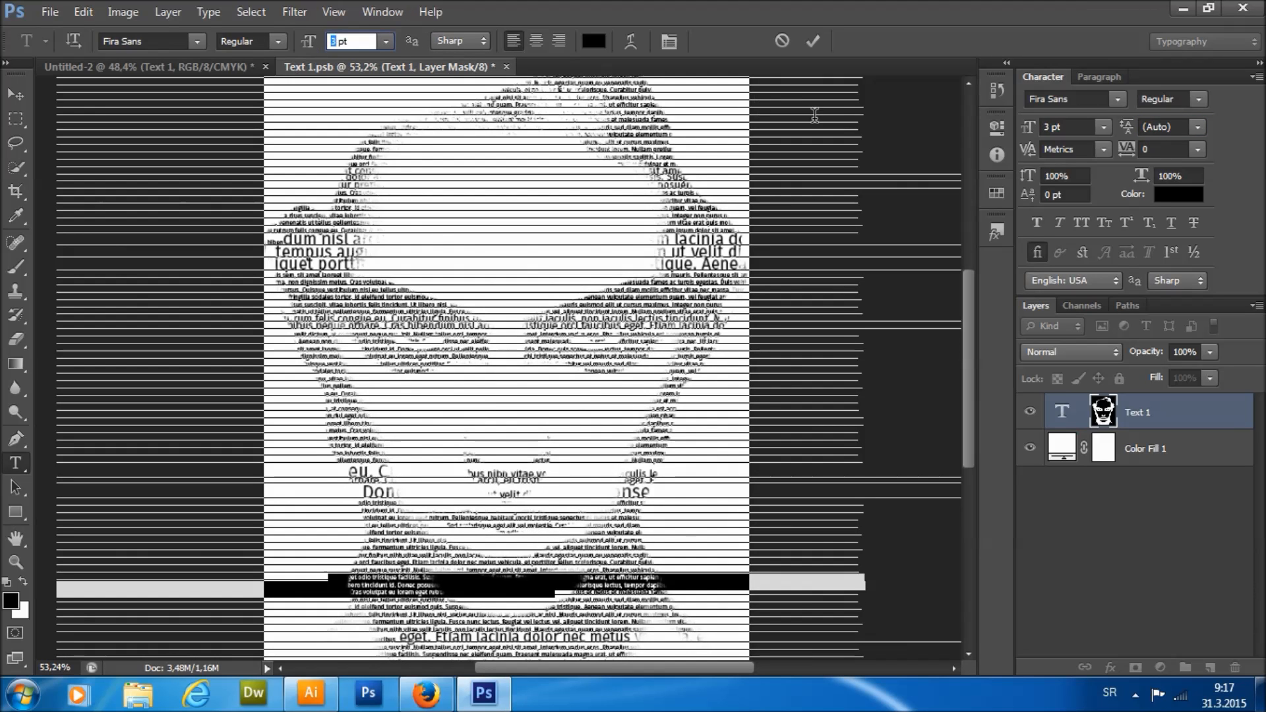
pyautogui.write('9')
pyautogui.press('Tab')
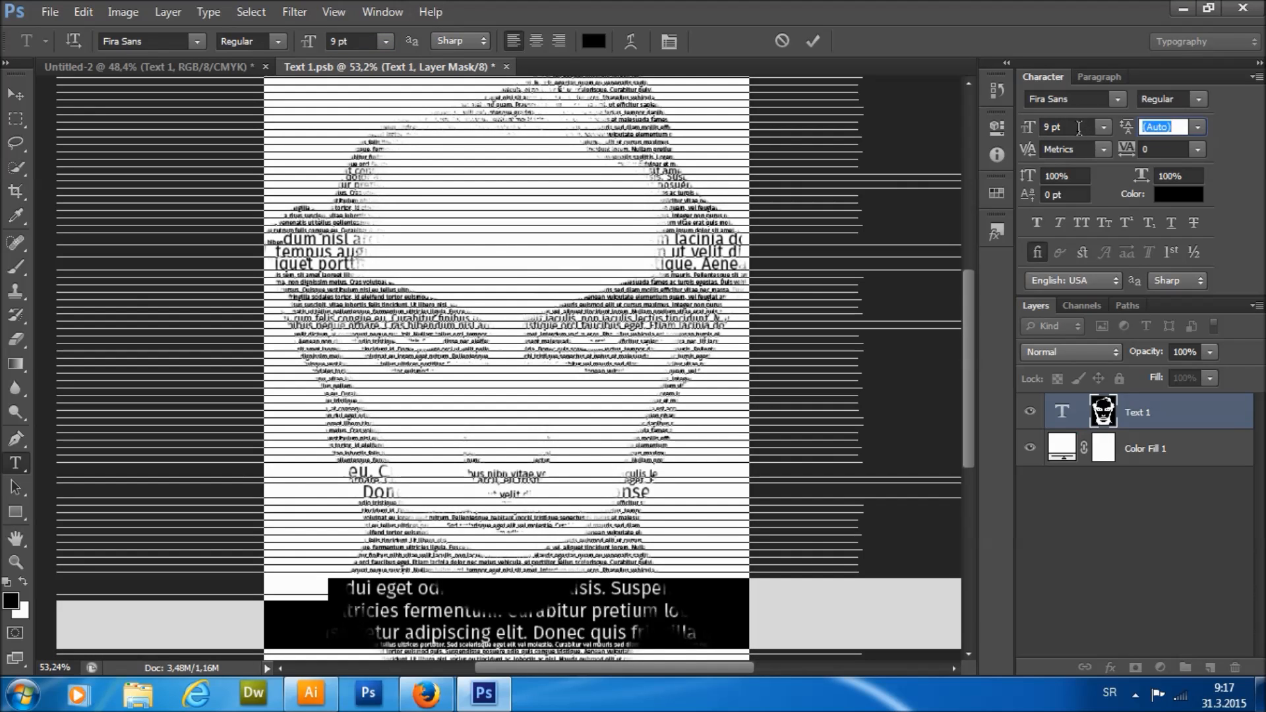
pyautogui.write('7')
pyautogui.press('Return')
pyautogui.click(812, 41)
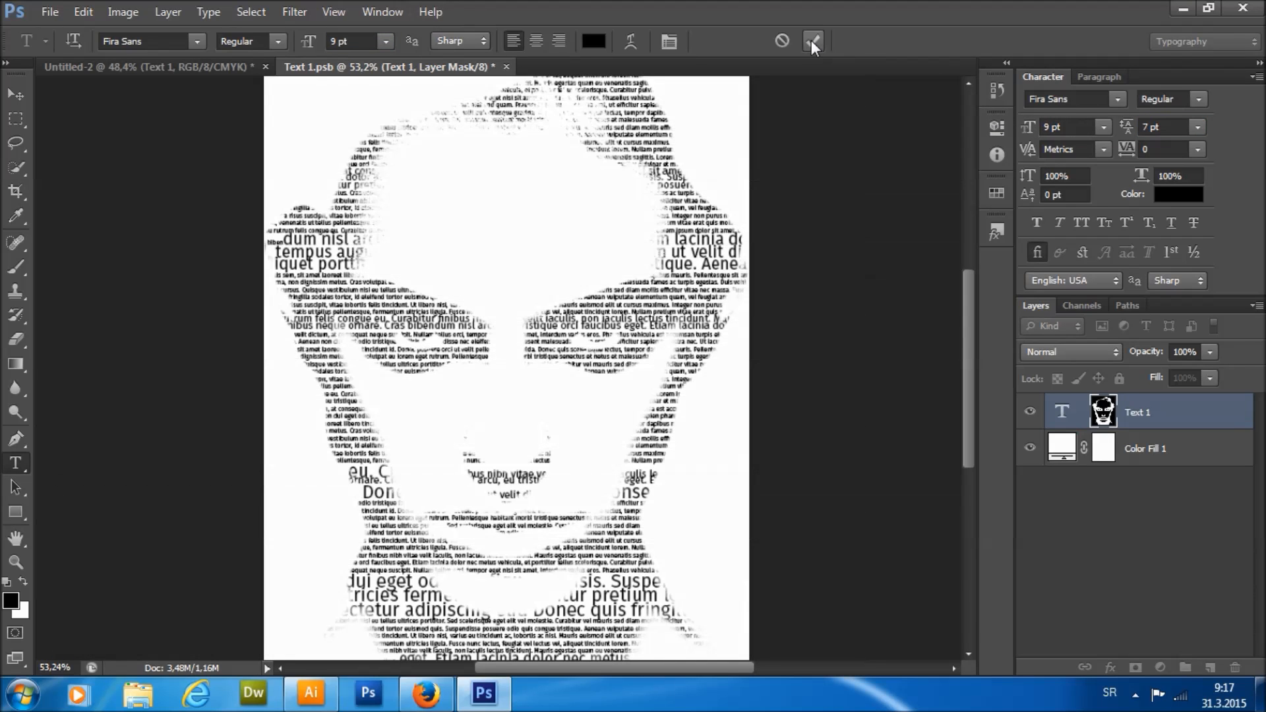
pyautogui.hotkey('ctrl', '0')
pyautogui.scroll(1, 490, 289)
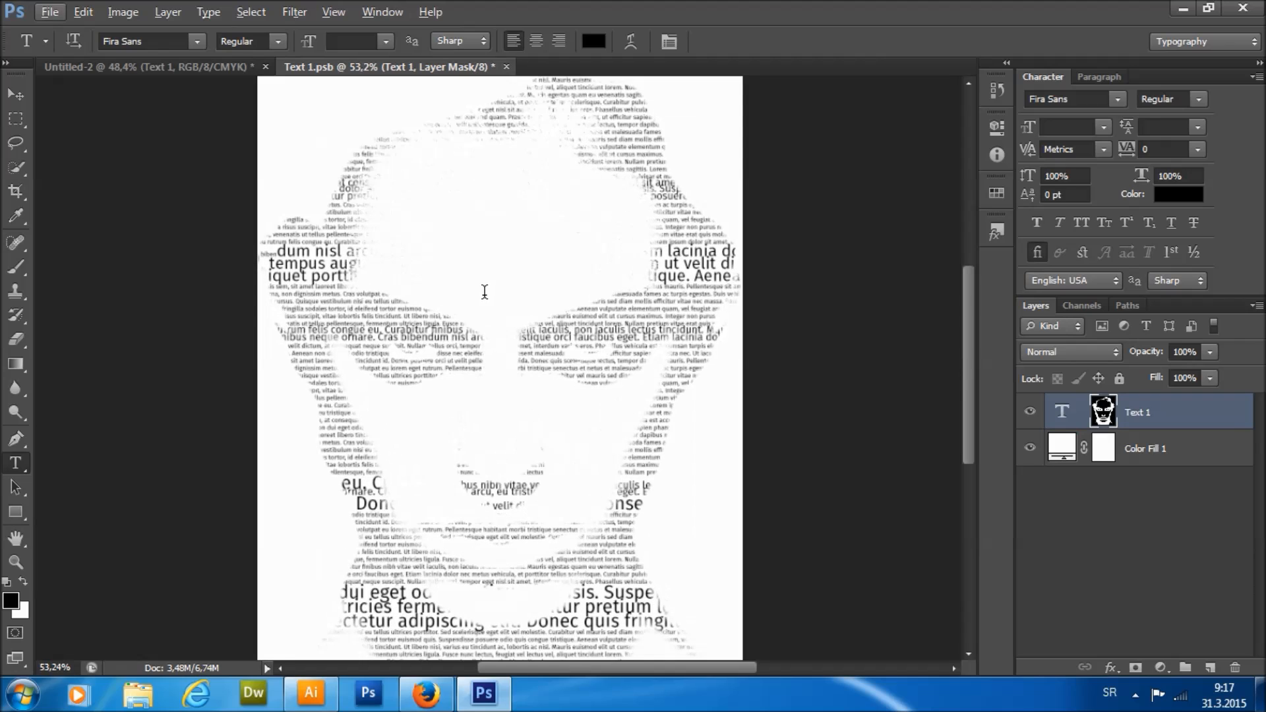
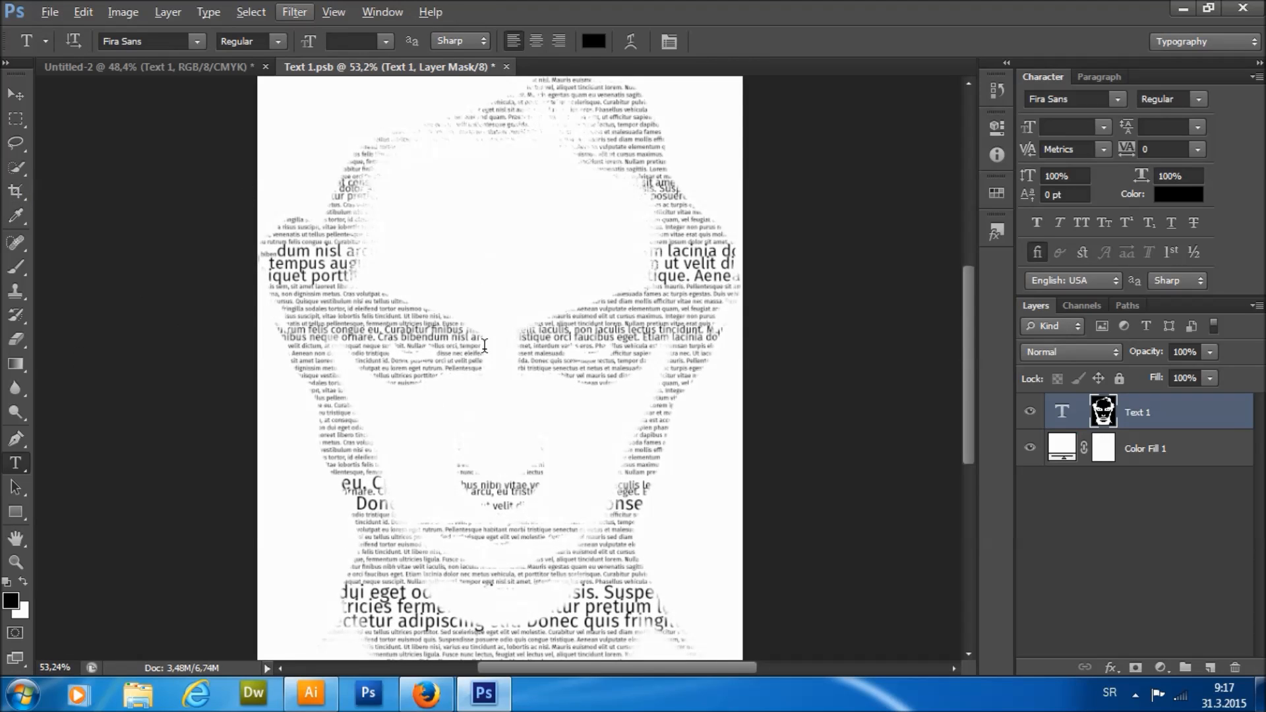
# Duplicate the Text 1 layer and offset the copy's text from the original over the face.
pyautogui.scroll(-1, 508, 343)
pyautogui.hotkey('ctrl', 'j')
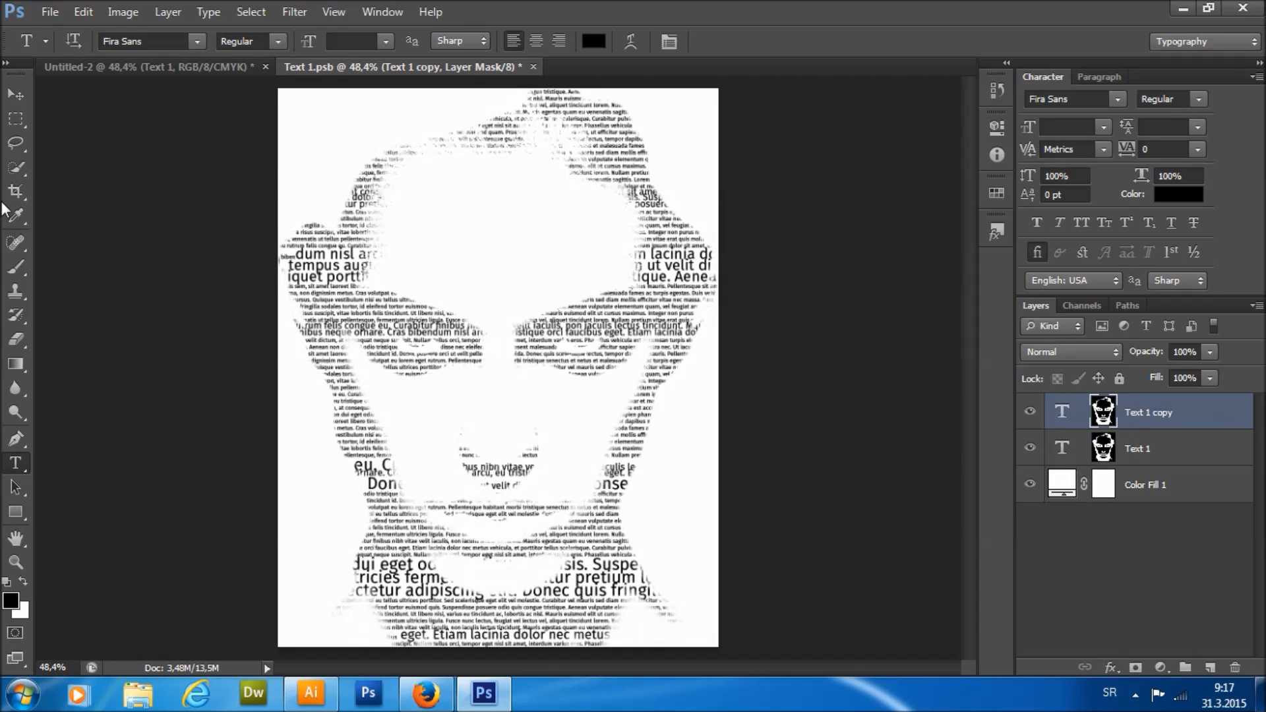
pyautogui.click(14, 144)
pyautogui.click(16, 93)
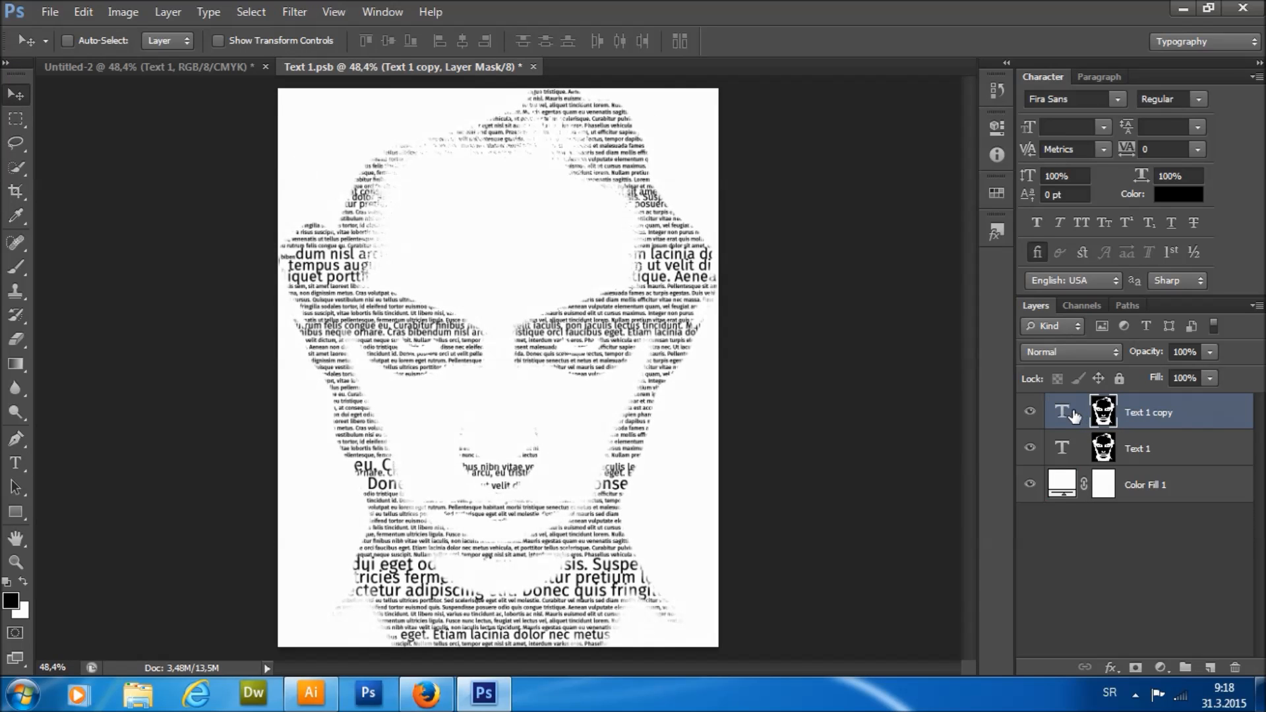
pyautogui.click(1073, 413)
pyautogui.moveTo(432, 323); pyautogui.dragTo(533, 237)
pyautogui.scroll(6, 366, 295)
pyautogui.scroll(-8, 486, 325)
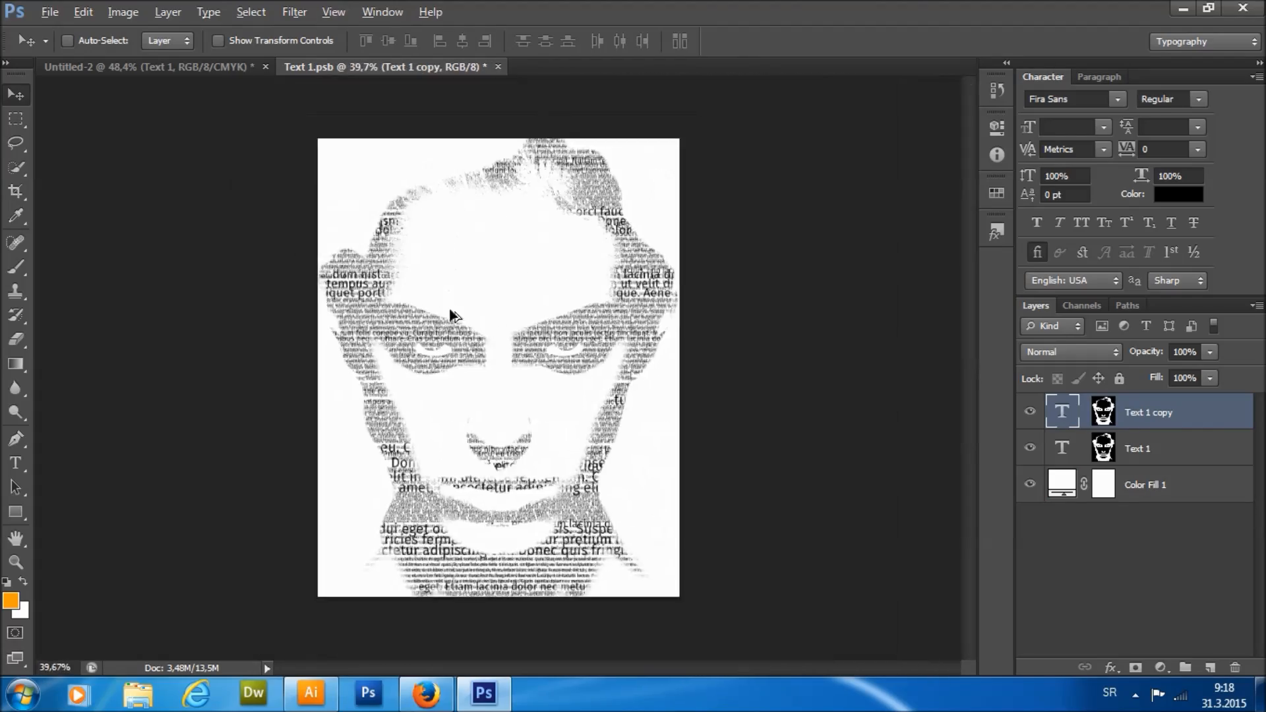
# Try to rotate the Text 1 copy text by -90° and position it over the face.
pyautogui.click(27, 149)
pyautogui.rightClick(559, 254)
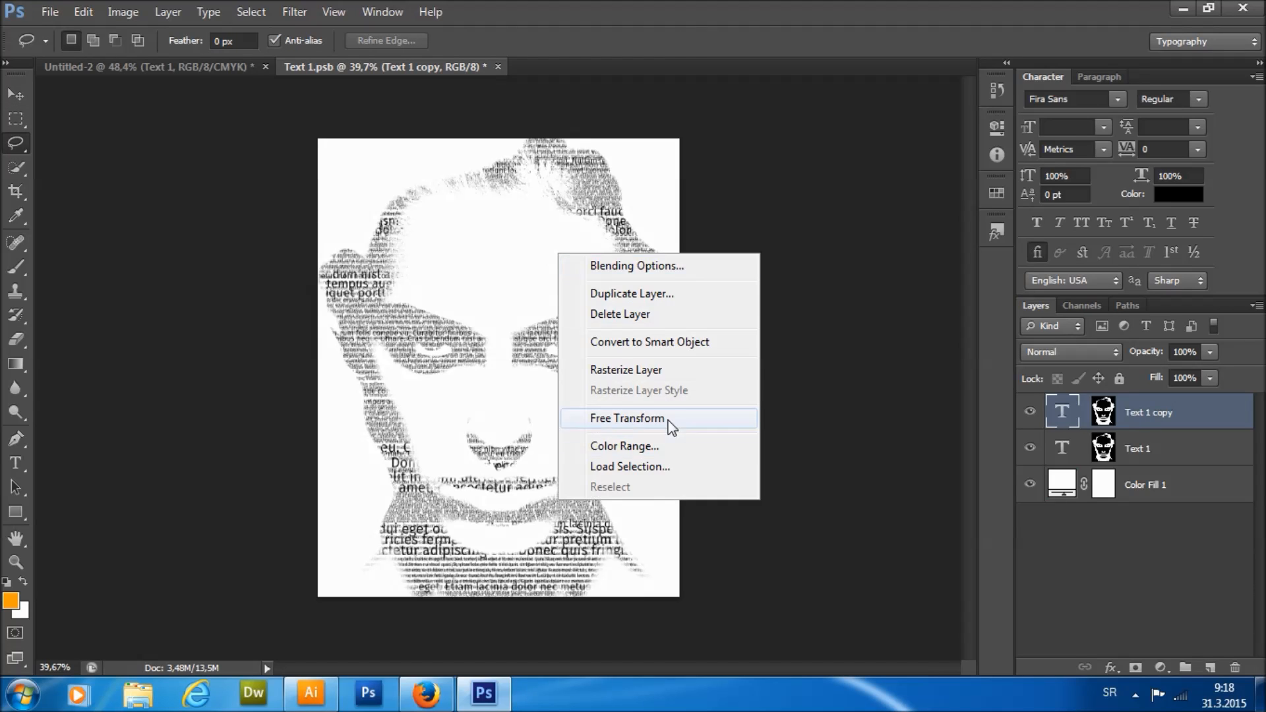
pyautogui.click(669, 425)
pyautogui.moveTo(152, 252); pyautogui.dragTo(1124, 707)
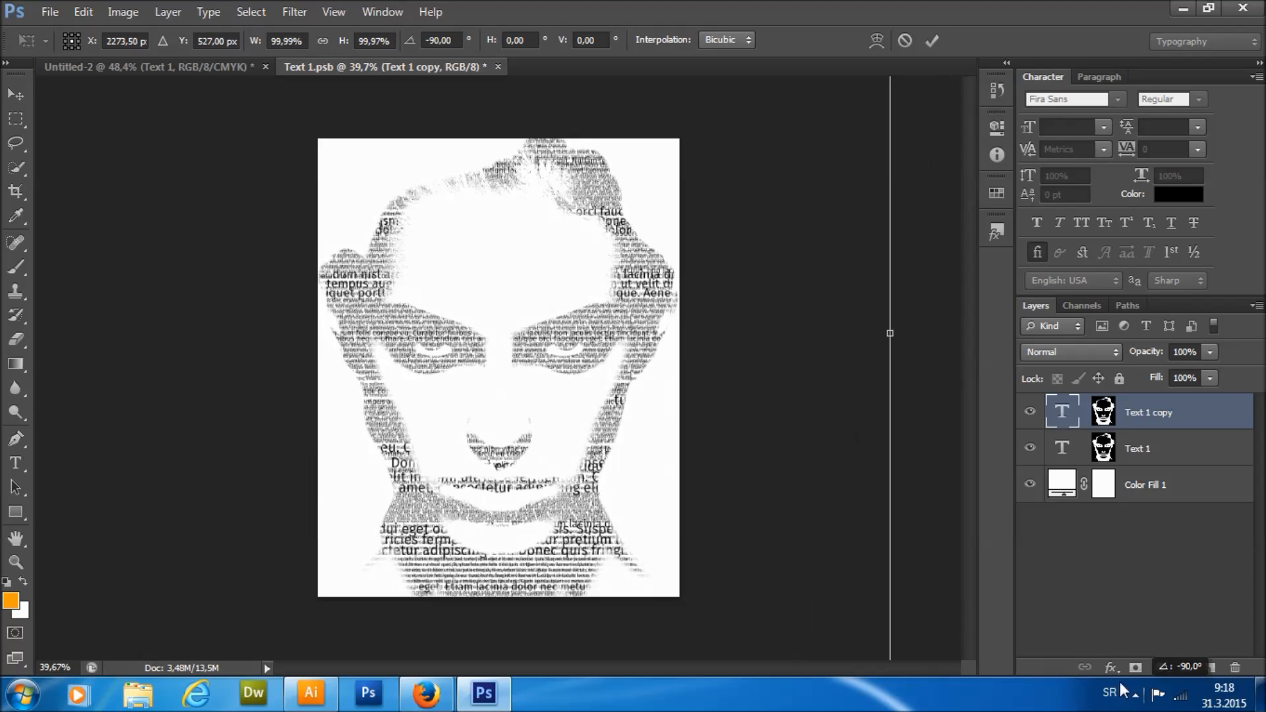
pyautogui.moveTo(400, 346); pyautogui.dragTo(620, 432)
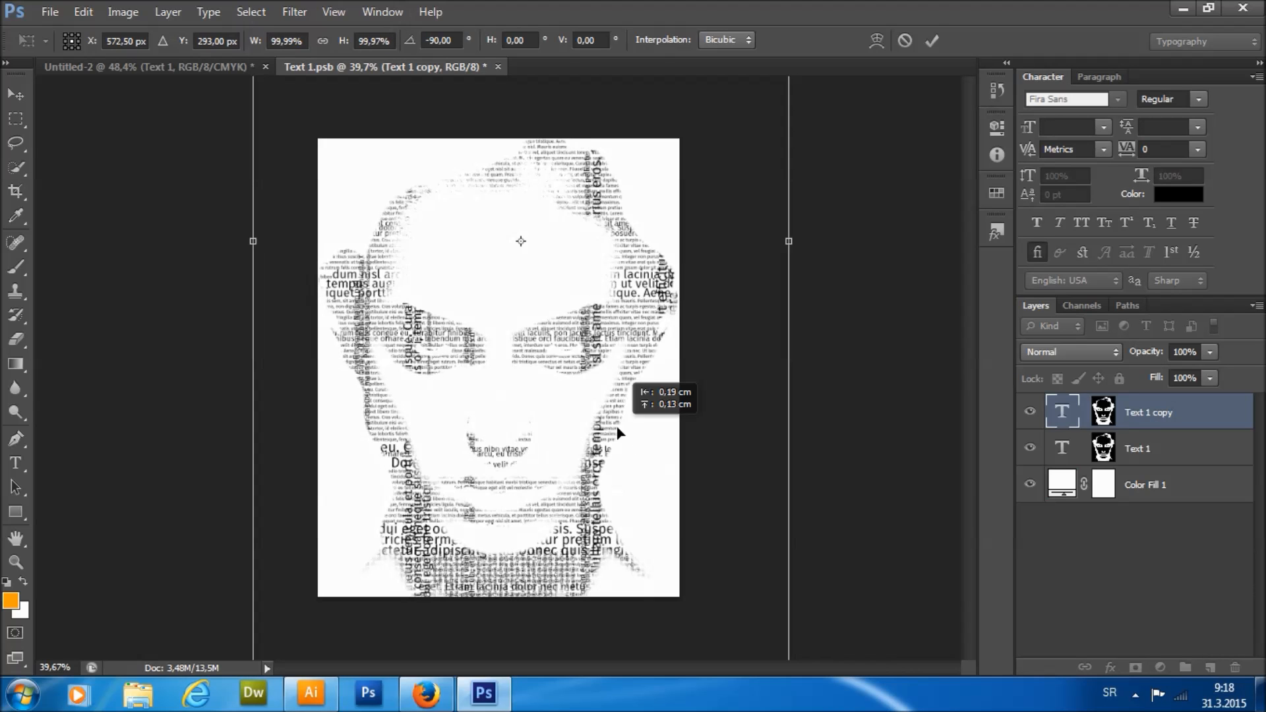
pyautogui.click(905, 40)
# Lower the opacity of the Text 1 copy layer to 14%.
pyautogui.scroll(5, 200, 395)
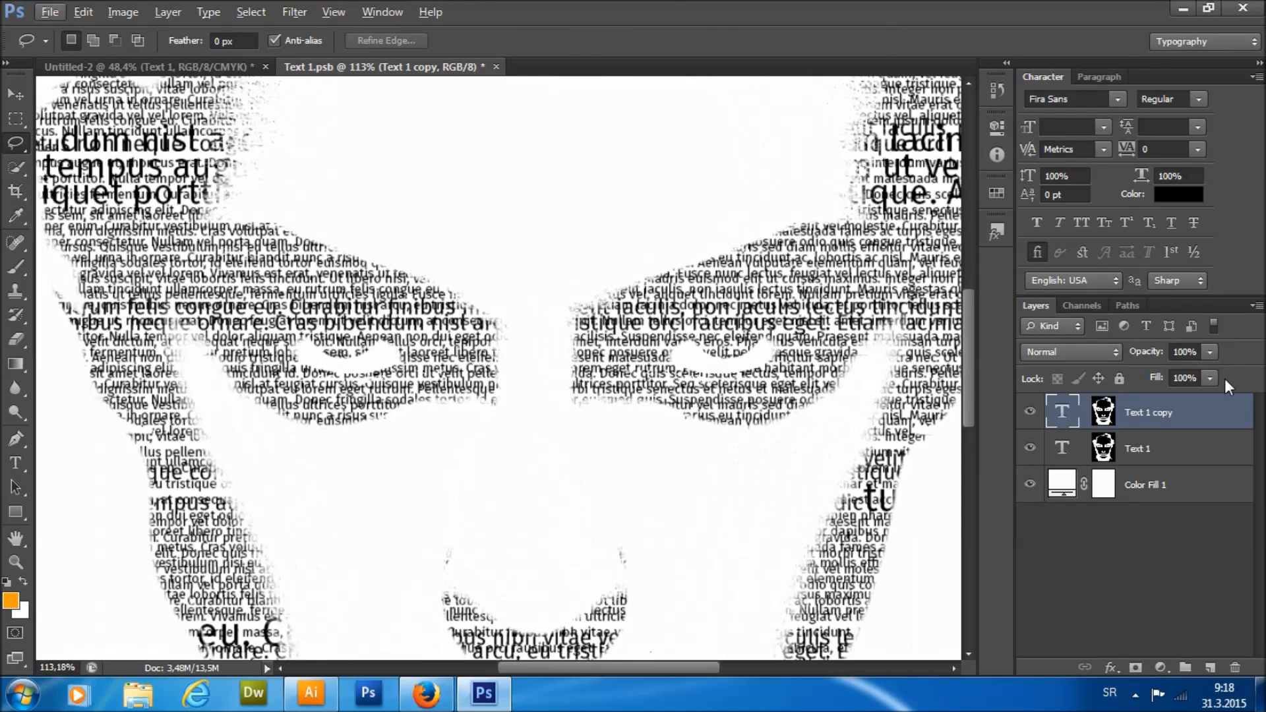
pyautogui.click(1210, 355)
pyautogui.moveTo(1139, 370)
pyautogui.mouseDown()
pyautogui.moveTo(1182, 369)
pyautogui.moveTo(1130, 376)
pyautogui.mouseUp()
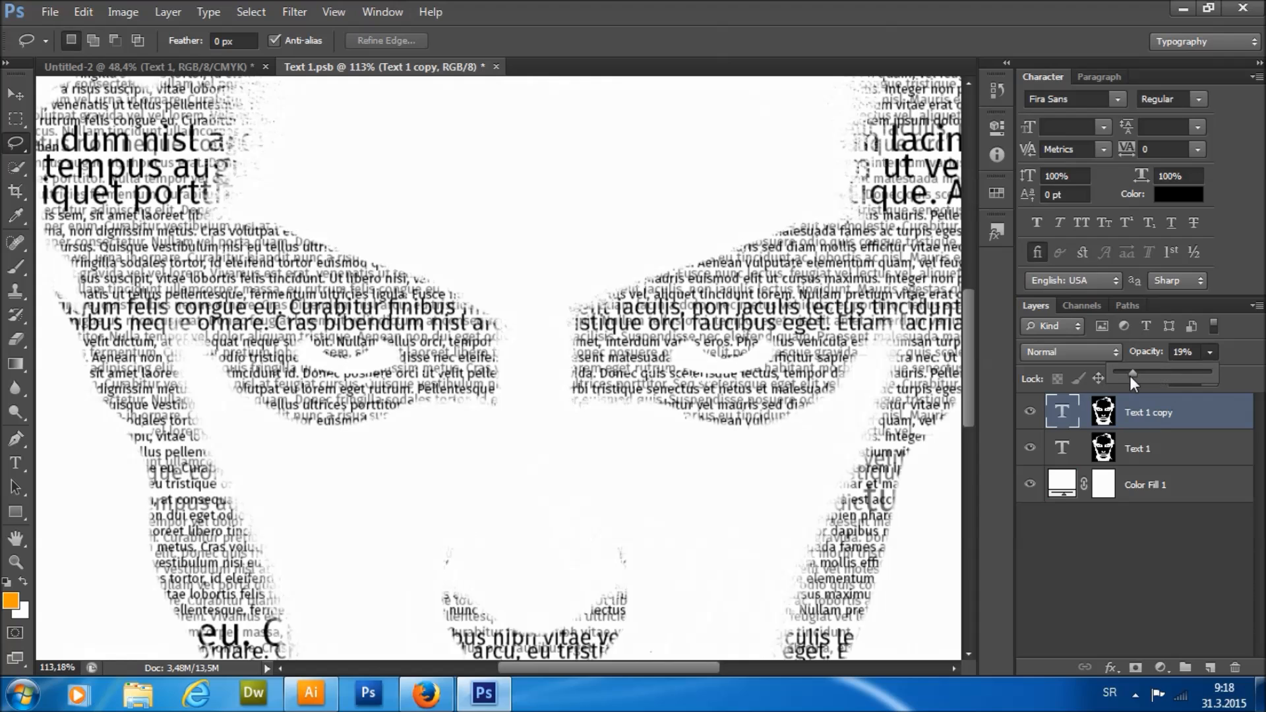
pyautogui.click(8, 99)
pyautogui.scroll(-5, 884, 415)
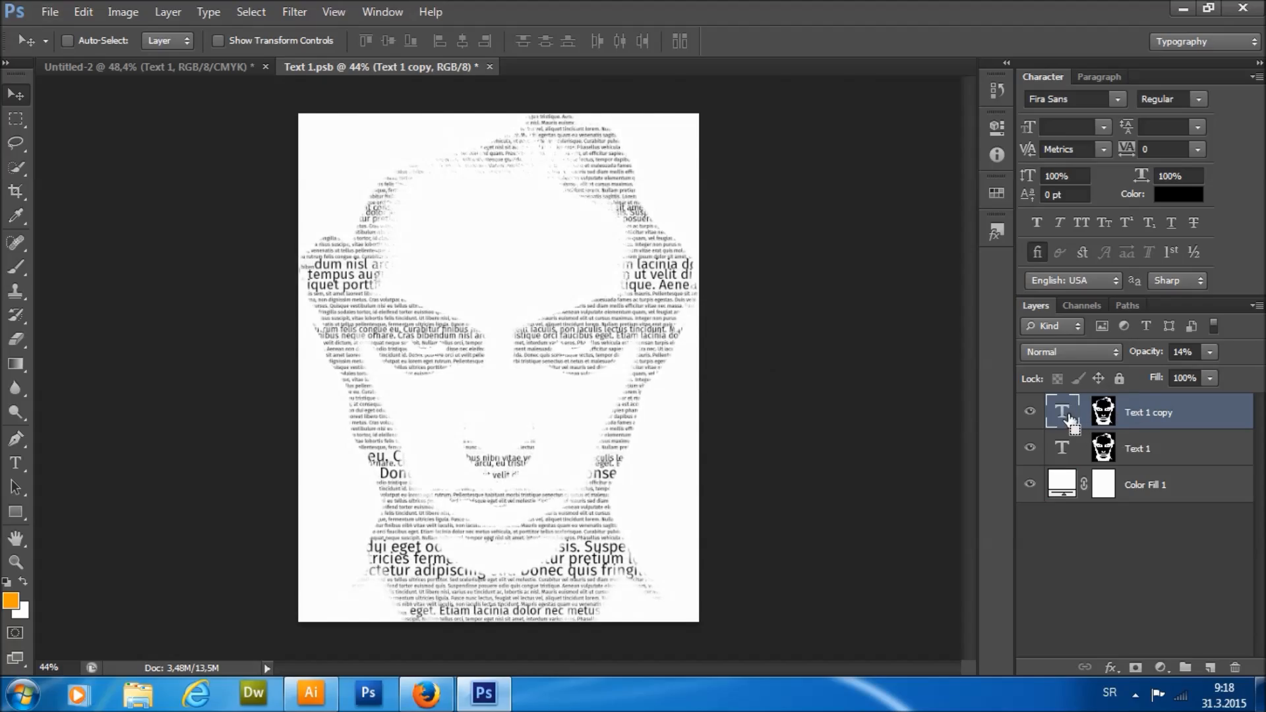
pyautogui.scroll(5, 481, 362)
pyautogui.scroll(-5, 450, 373)
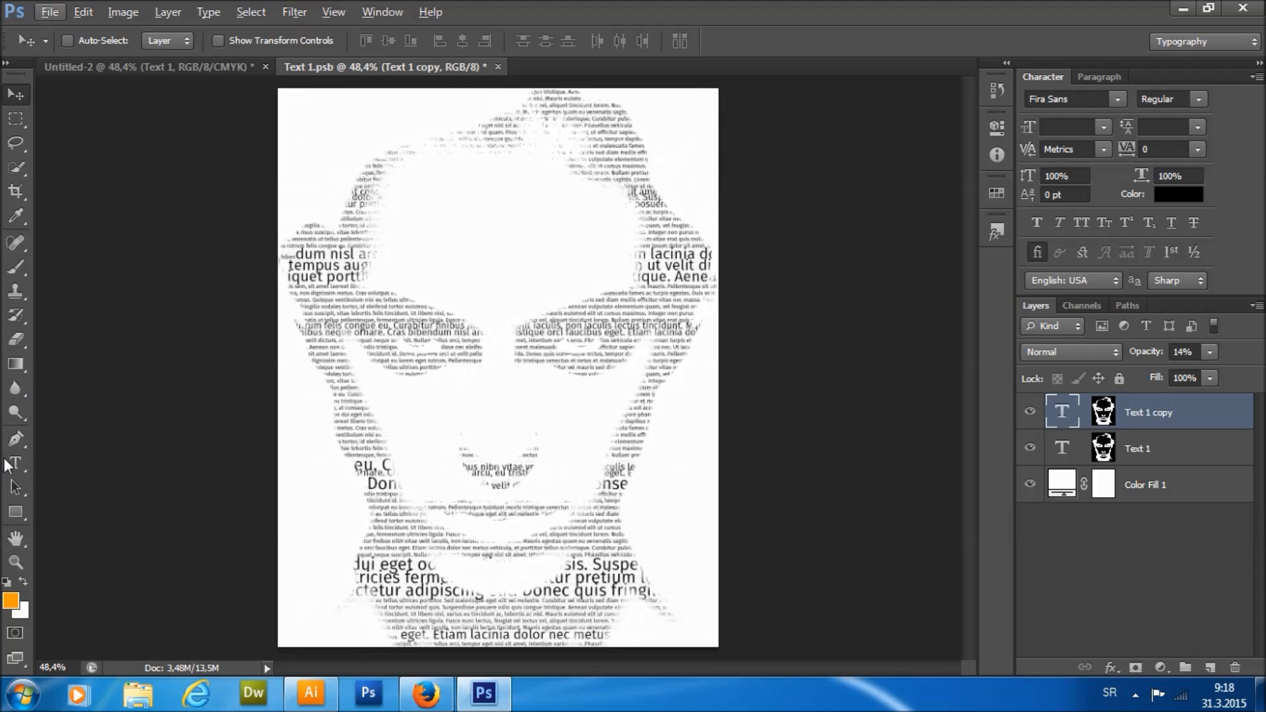
# Hide the Text 1 copy layer and set the Text 1 lines across the upper forehead to the Light weight.
pyautogui.click(8, 463)
pyautogui.click(1104, 448)
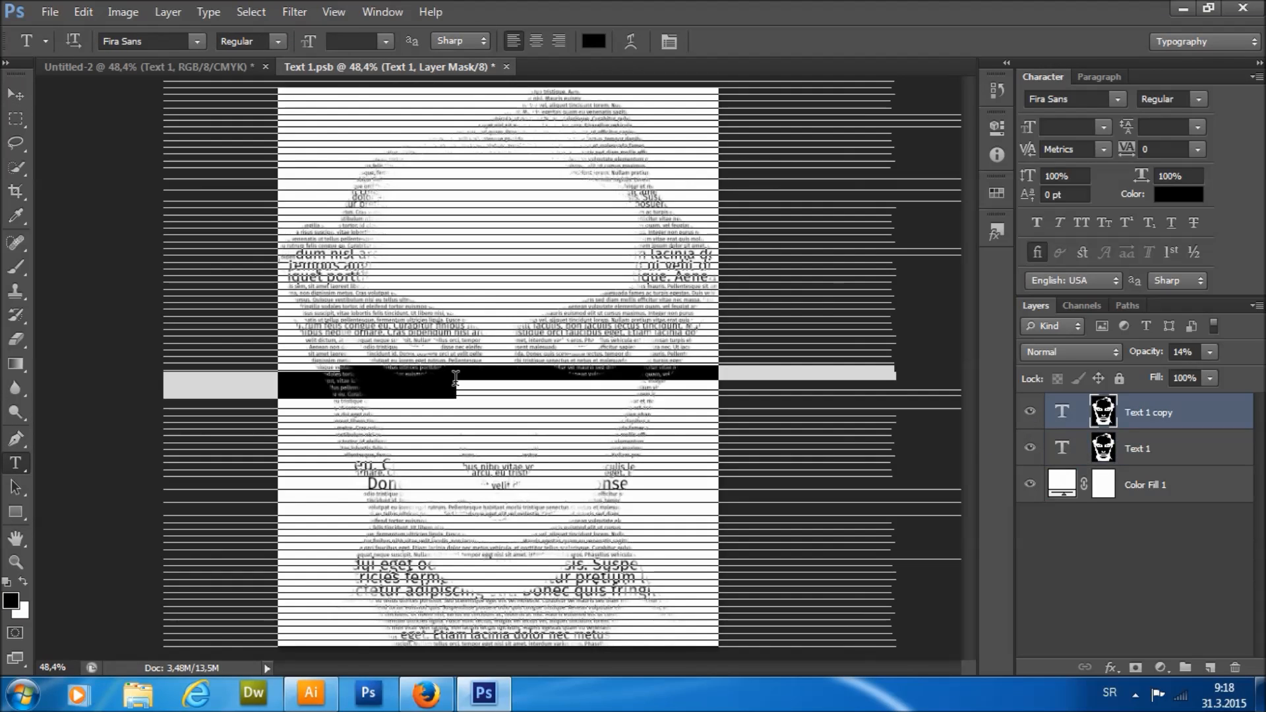
pyautogui.click(1055, 412)
pyautogui.click(1054, 449)
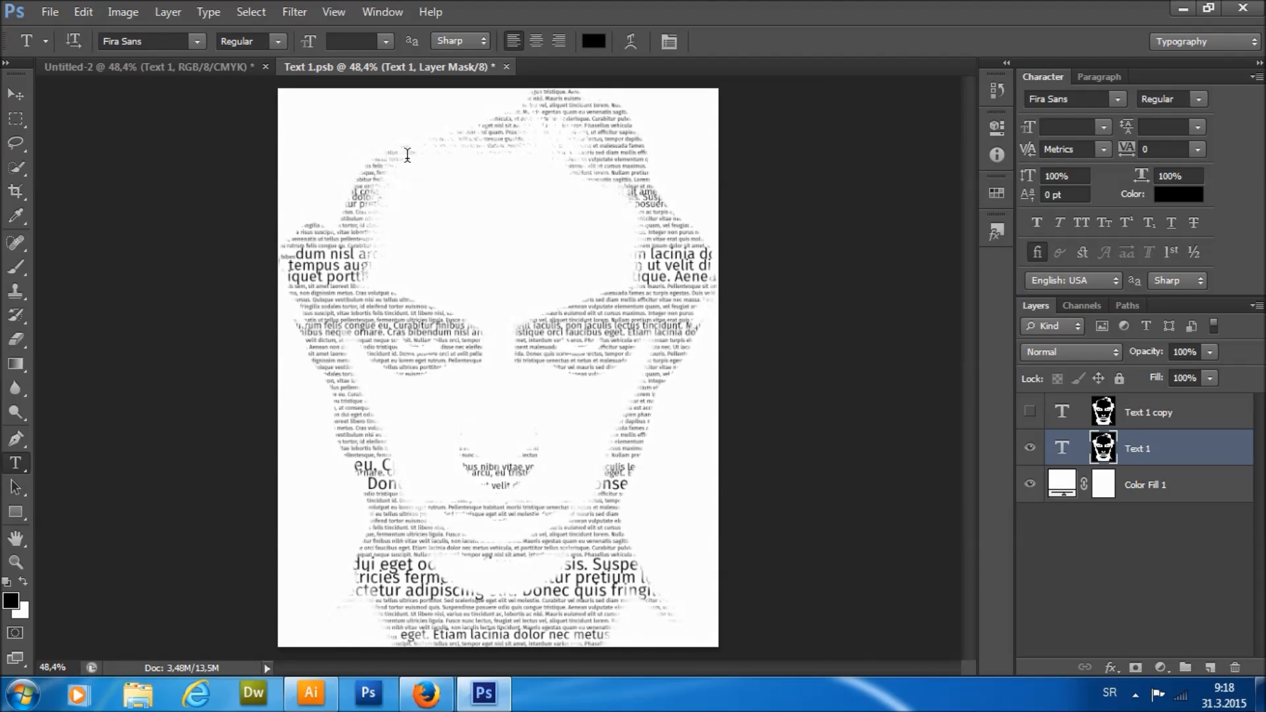
pyautogui.moveTo(357, 143); pyautogui.dragTo(455, 172)
pyautogui.click(261, 40)
pyautogui.write('Light')
pyautogui.press('Return')
# Set the Text 1 lines across the chin and upper neck to the Bold weight.
pyautogui.moveTo(360, 541); pyautogui.dragTo(469, 573)
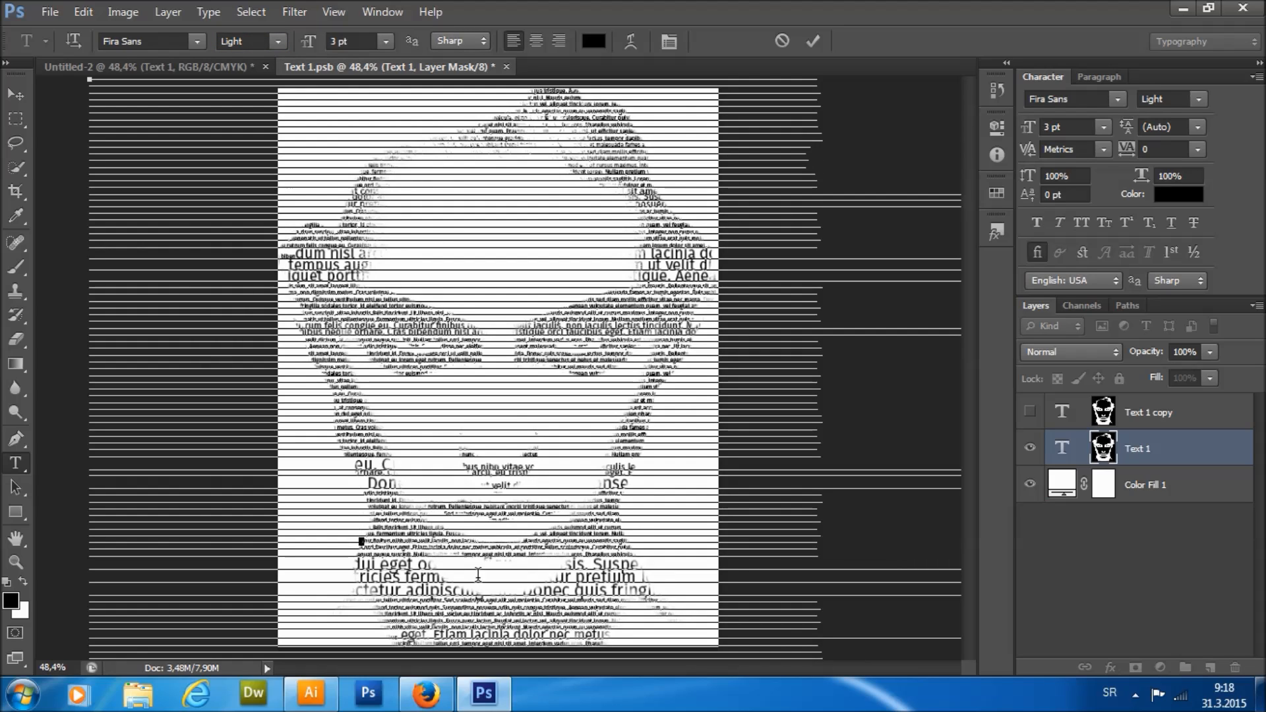
pyautogui.click(254, 38)
pyautogui.write('Bold')
pyautogui.press('Return')
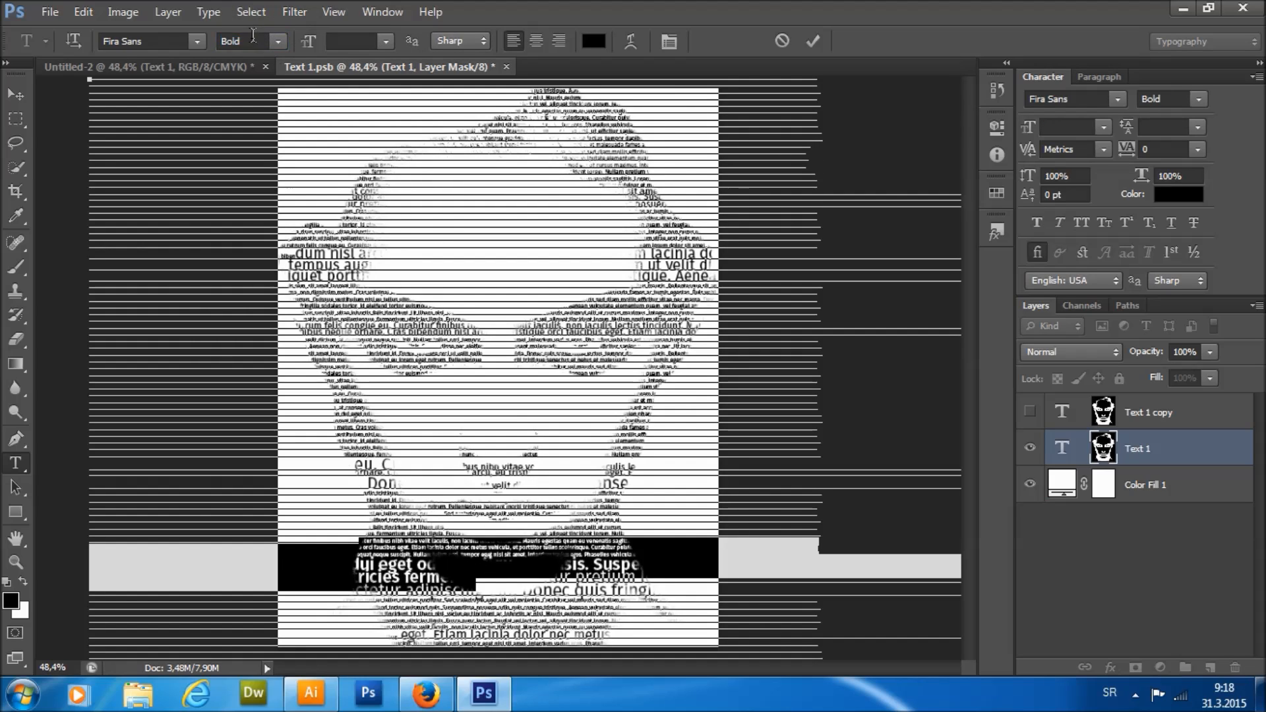
# Set the Text 1 lines at eyebrow level to the Heavy weight.
pyautogui.moveTo(363, 293); pyautogui.dragTo(395, 301)
pyautogui.click(262, 40)
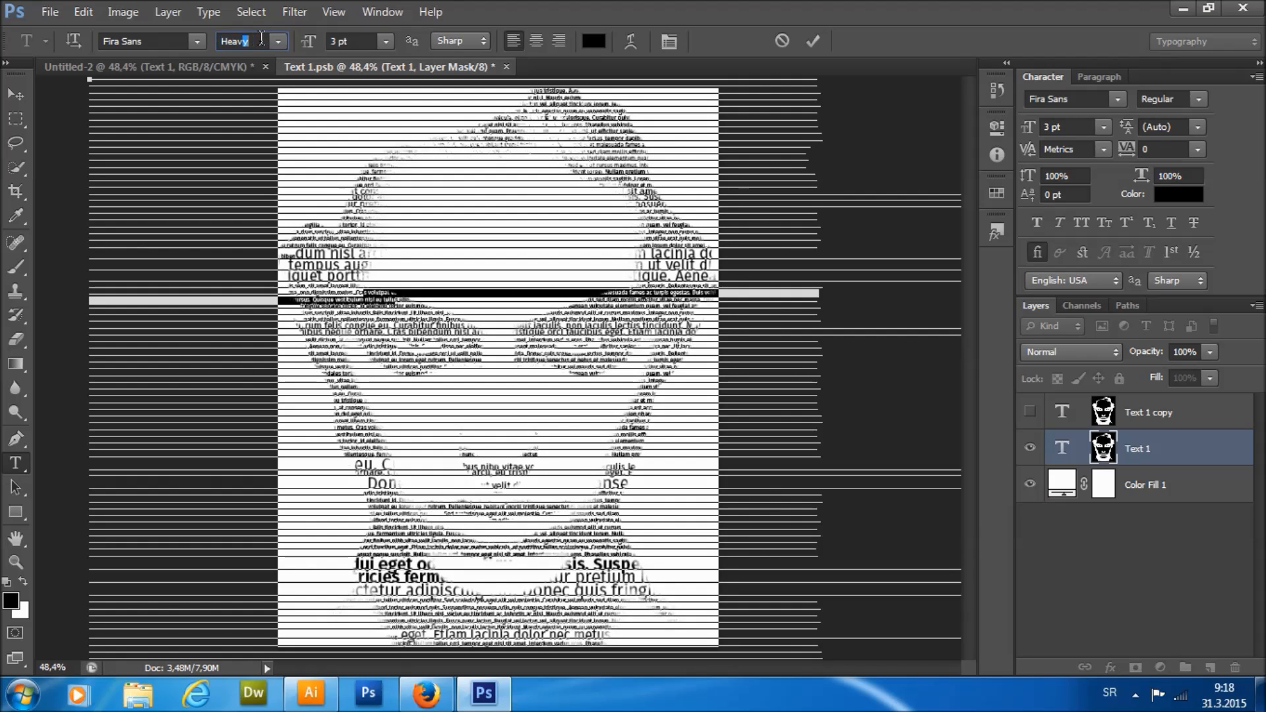
pyautogui.write('Heav')
pyautogui.press('Return')
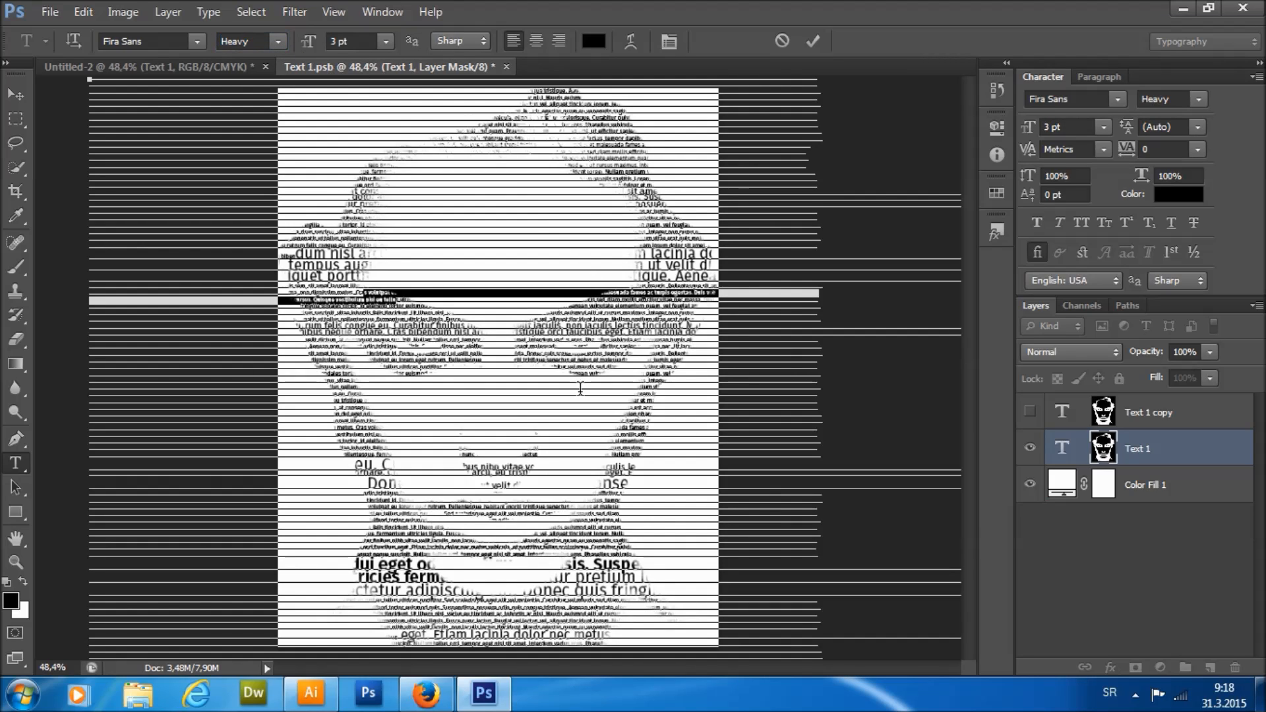
# Set the Text 1 lines just below the eyes to the Medium weight and commit the text edits.
pyautogui.moveTo(579, 373); pyautogui.dragTo(615, 388)
pyautogui.click(248, 37)
pyautogui.write('Me')
pyautogui.press('Return')
pyautogui.hotkey('ctrl', 'Return')
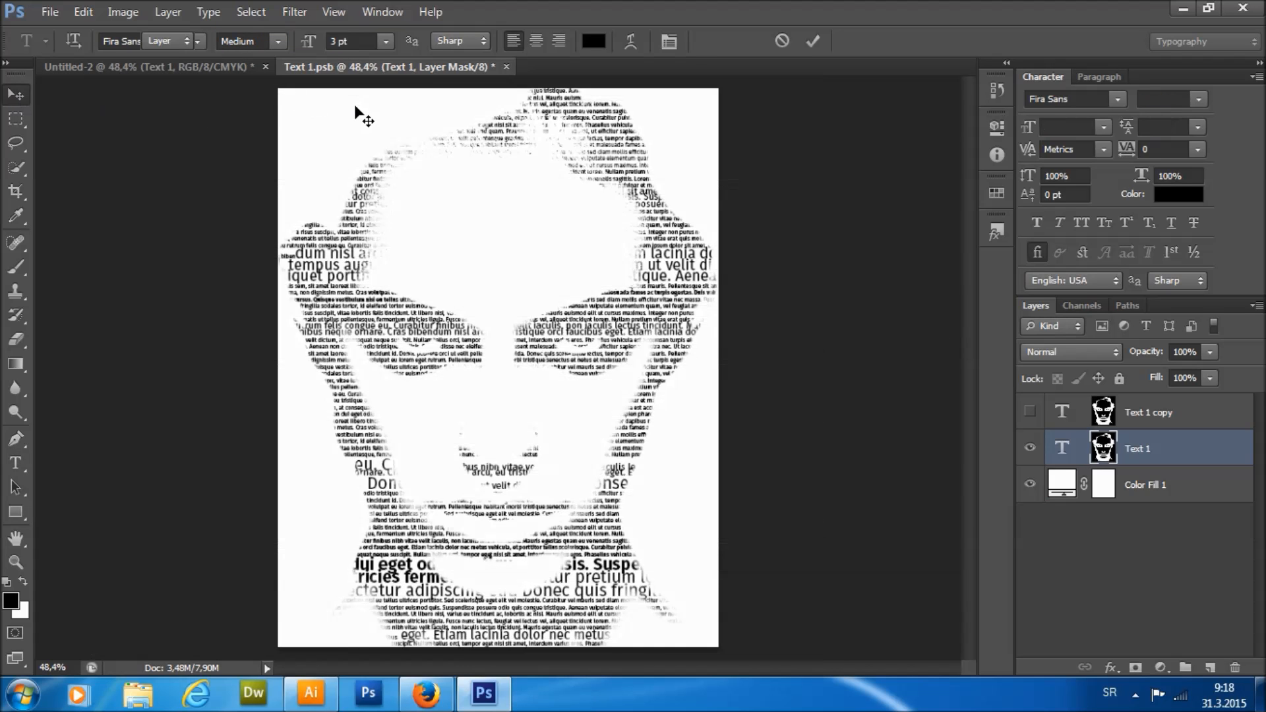
# Show the Text 1 copy layer again and save the Text 1 smart object.
pyautogui.scroll(-2, 601, 354)
pyautogui.scroll(5, 596, 353)
pyautogui.scroll(-4, 597, 352)
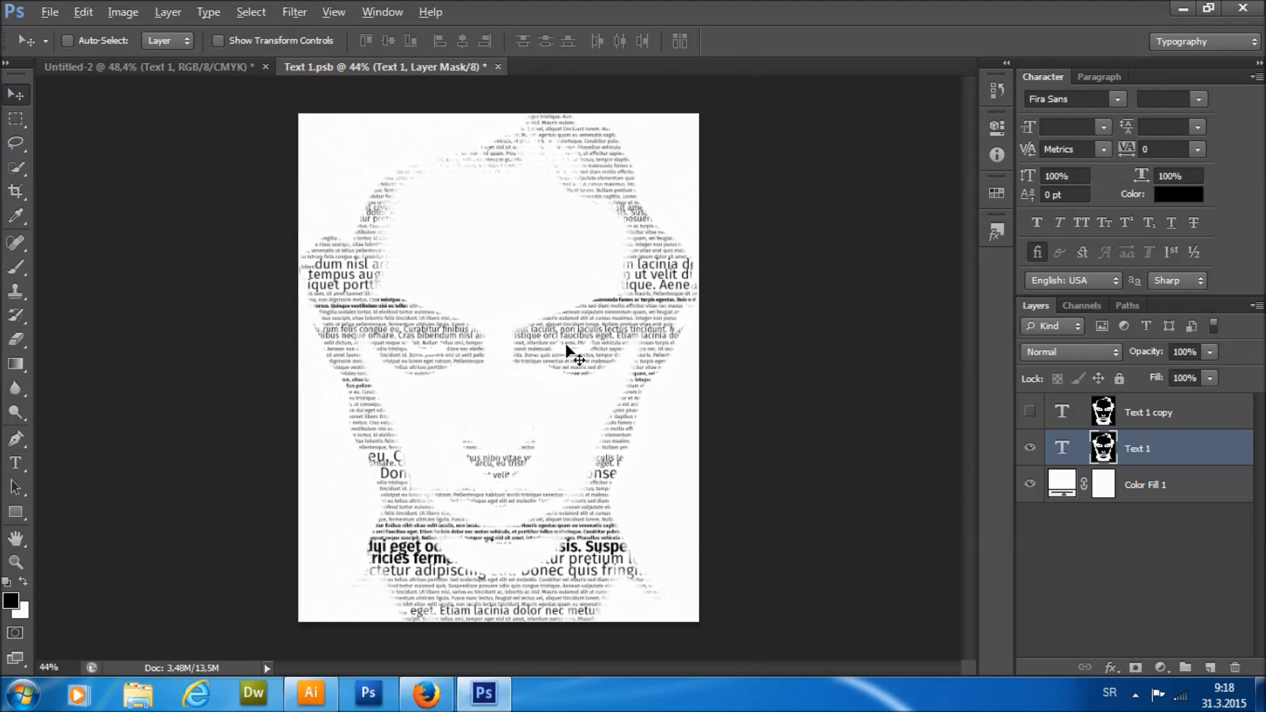
pyautogui.scroll(3, 566, 346)
pyautogui.click(1029, 412)
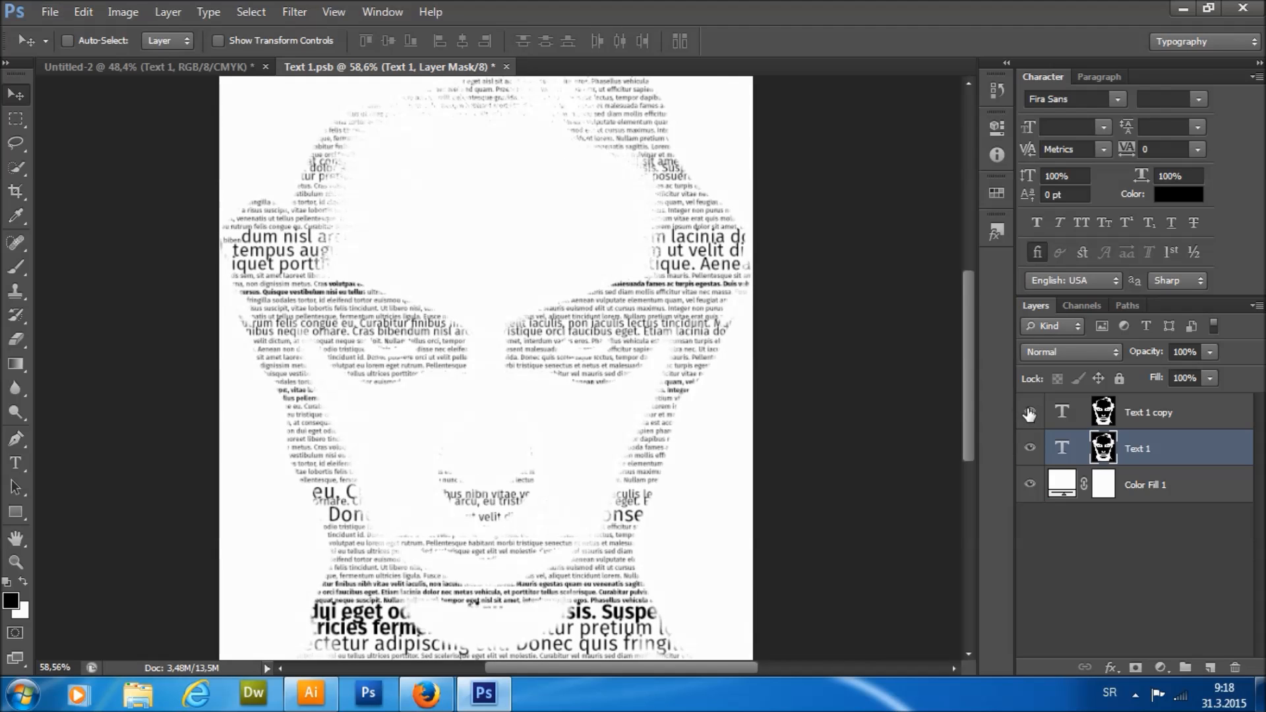
pyautogui.scroll(-2, 640, 363)
pyautogui.scroll(-1, 636, 362)
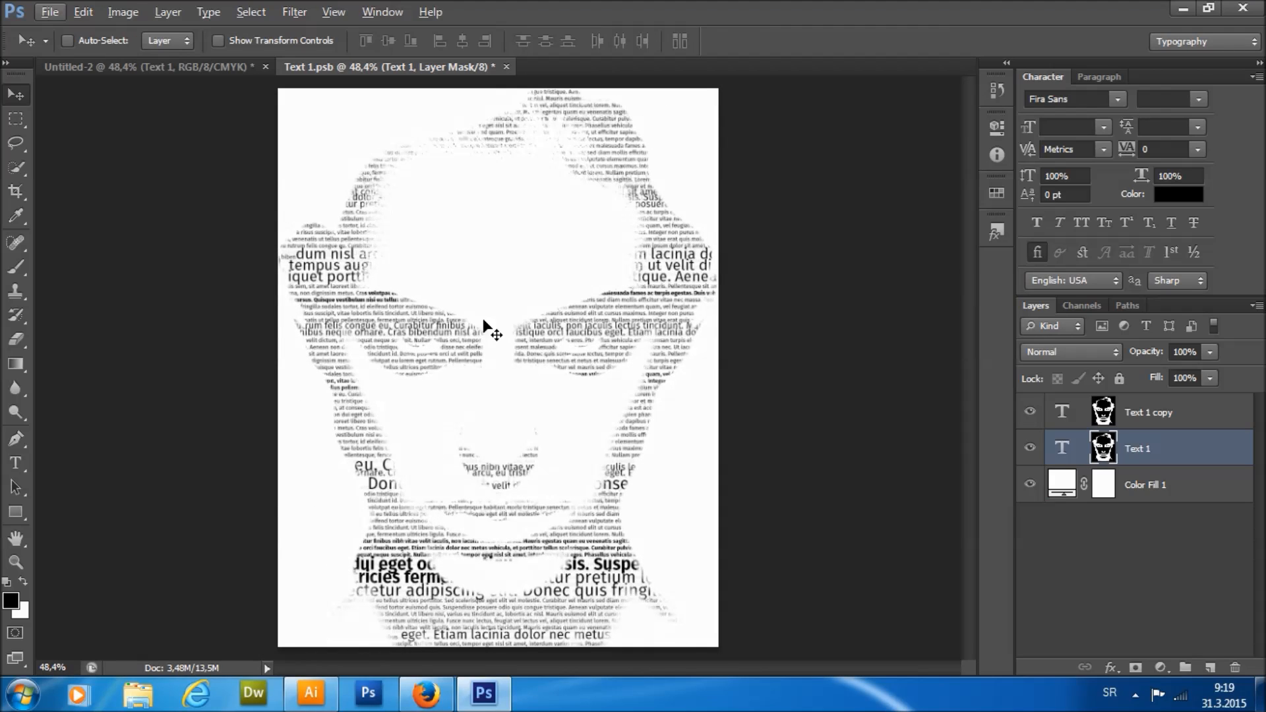
pyautogui.click(50, 12)
pyautogui.click(100, 210)
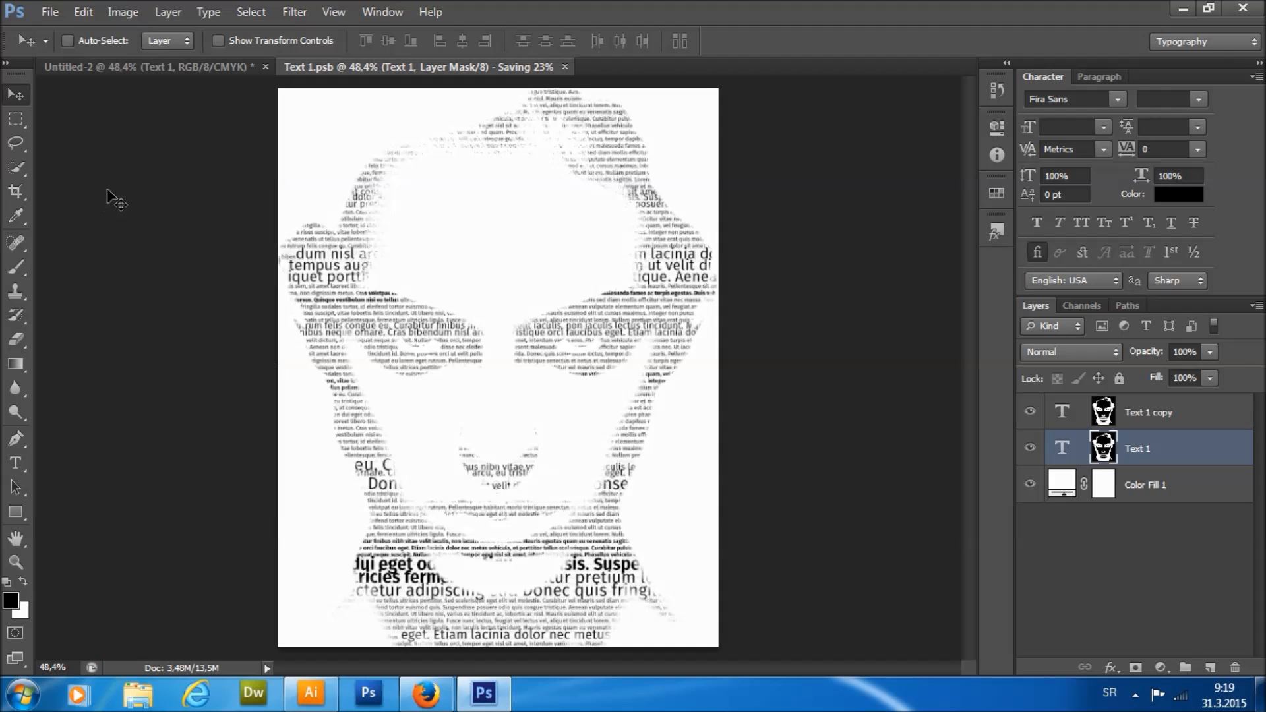
# Hide the white Color Fill 1 layer and save the smart object with a transparent background.
pyautogui.click(1030, 486)
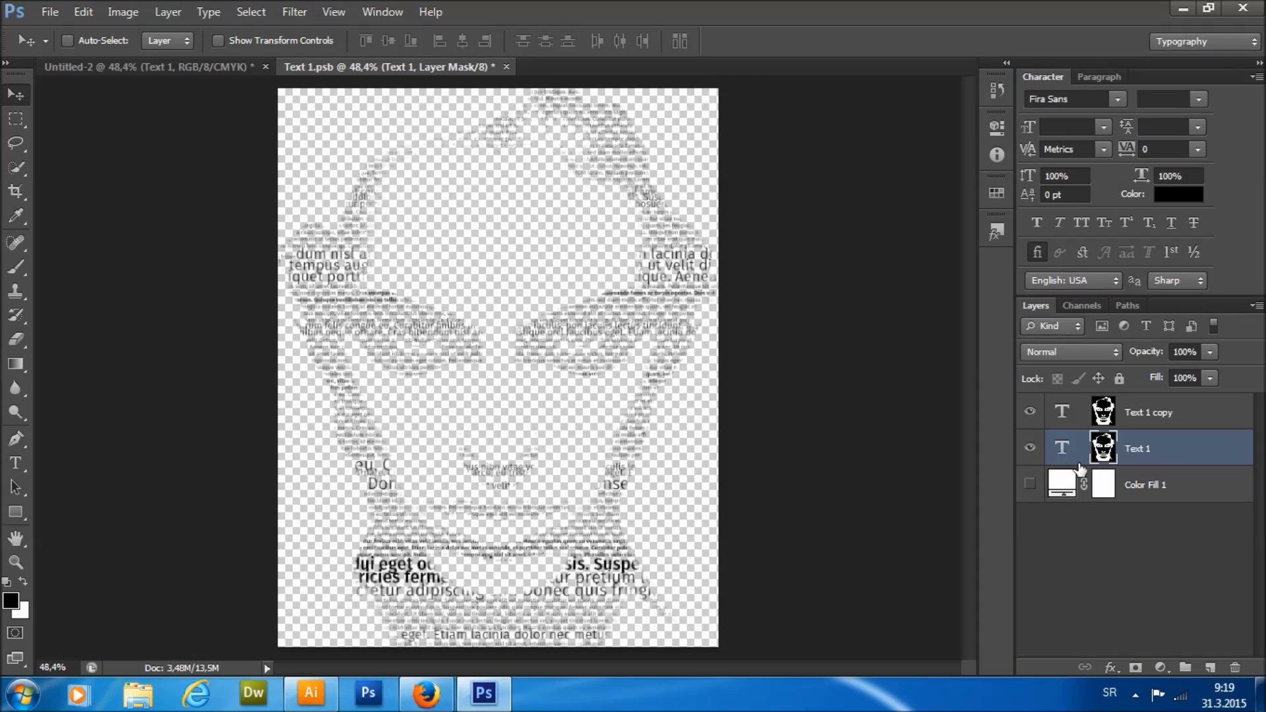
pyautogui.click(84, 13)
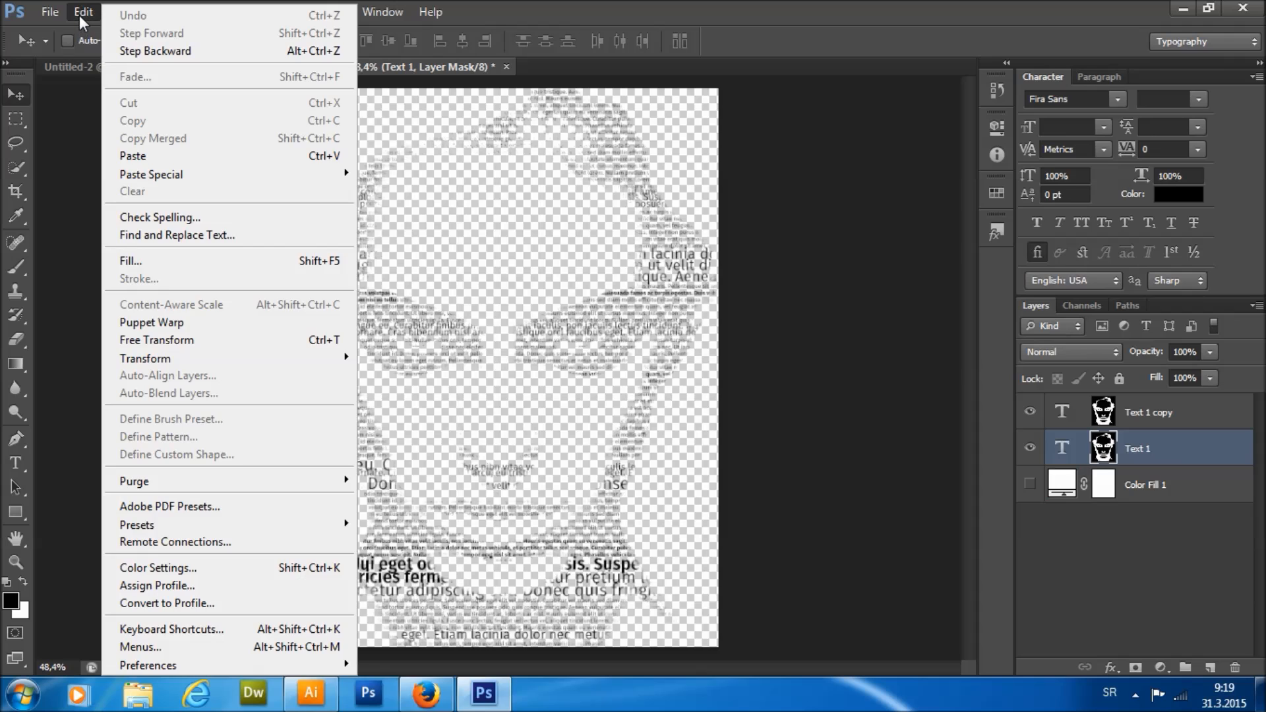
pyautogui.click(1026, 486)
pyautogui.click(1029, 485)
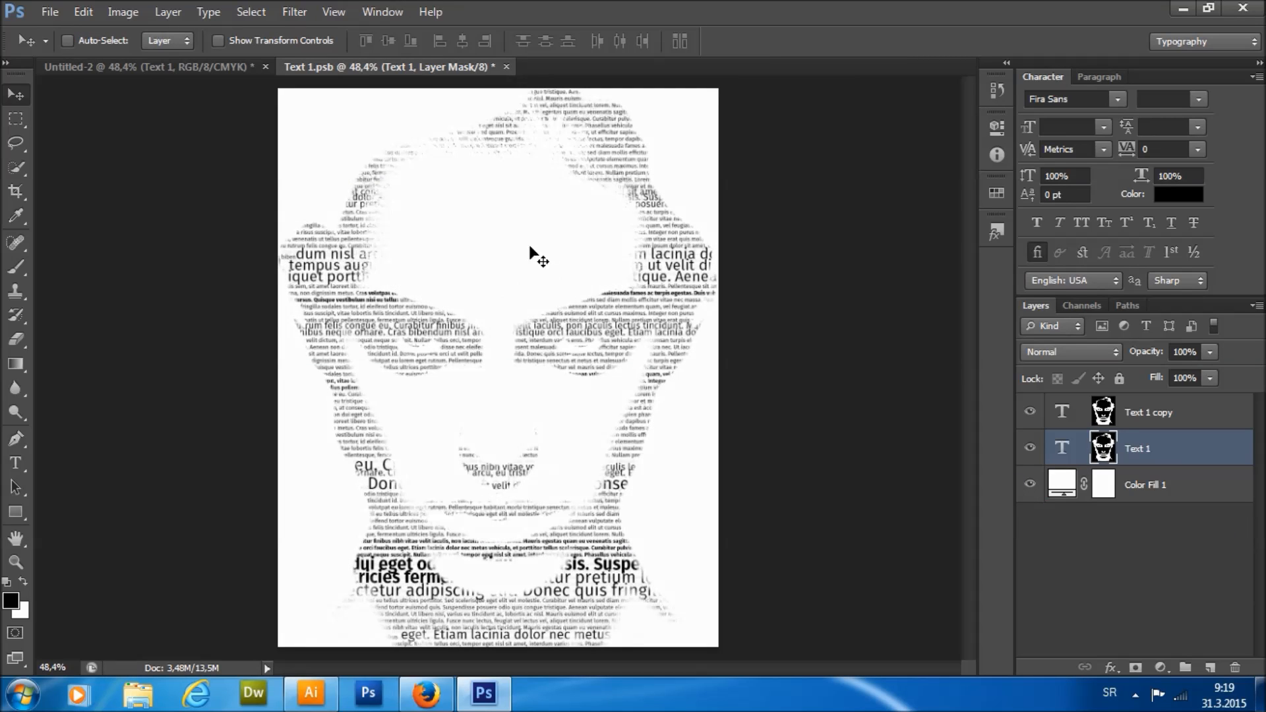
pyautogui.click(1029, 484)
pyautogui.click(49, 11)
pyautogui.click(88, 219)
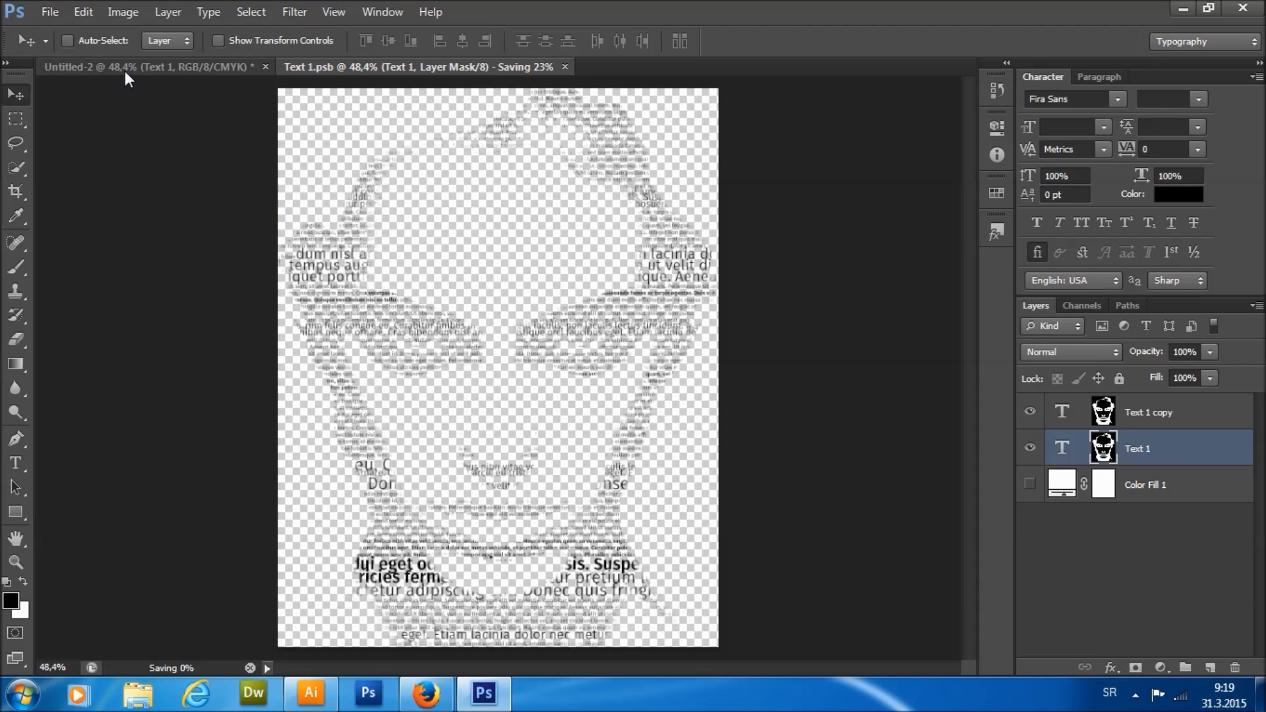
# Return to the Untitled-2 portrait document, collapse the Typography group and review the Adjustments group.
pyautogui.click(126, 66)
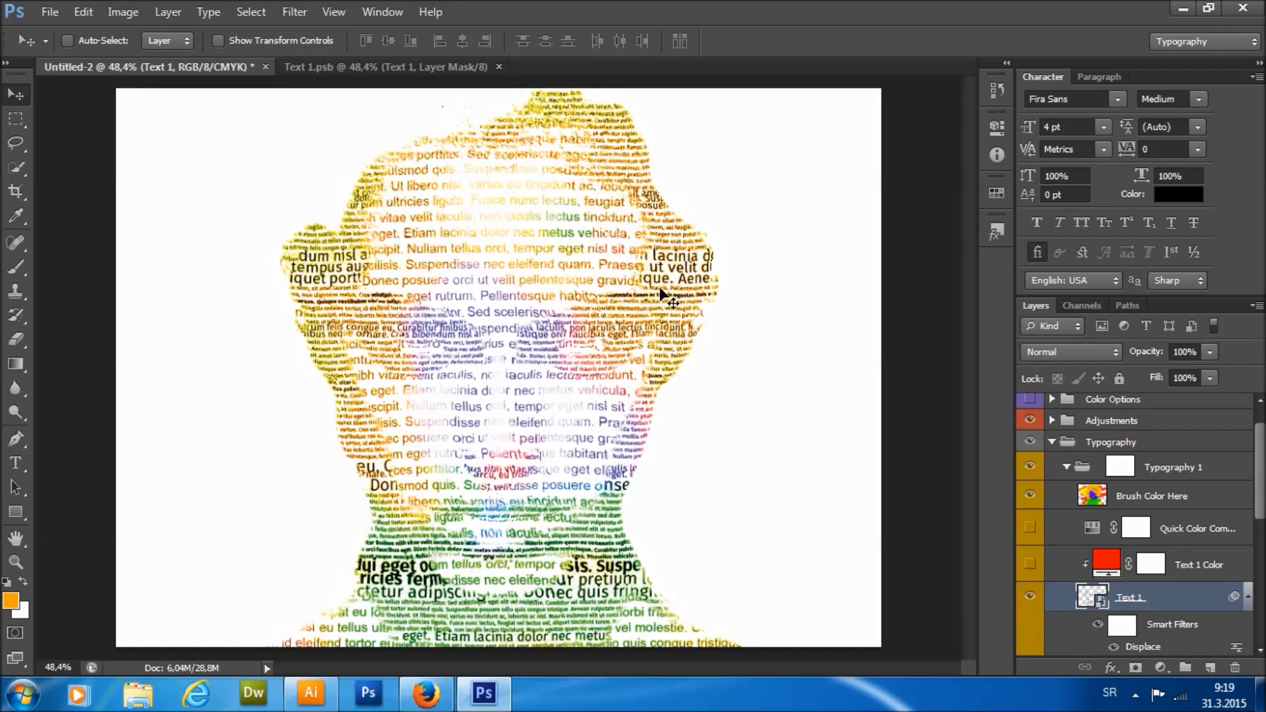
pyautogui.scroll(-2, 538, 439)
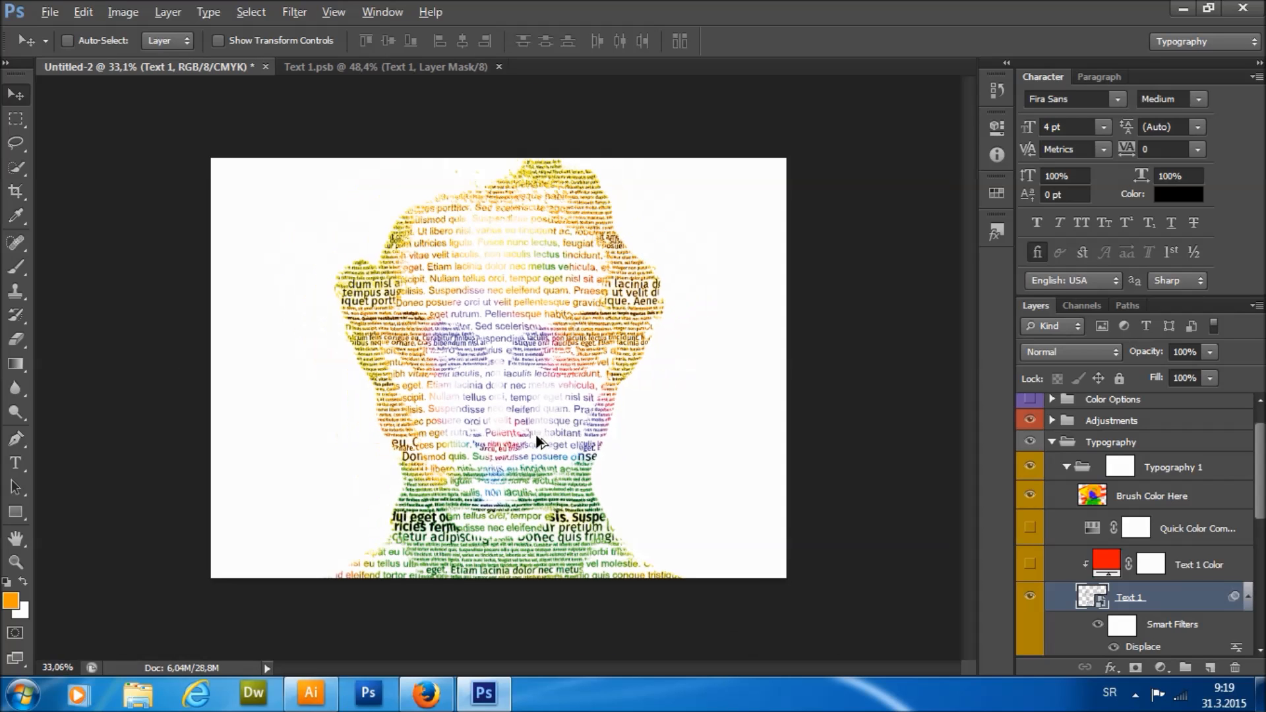
pyautogui.scroll(1, 537, 439)
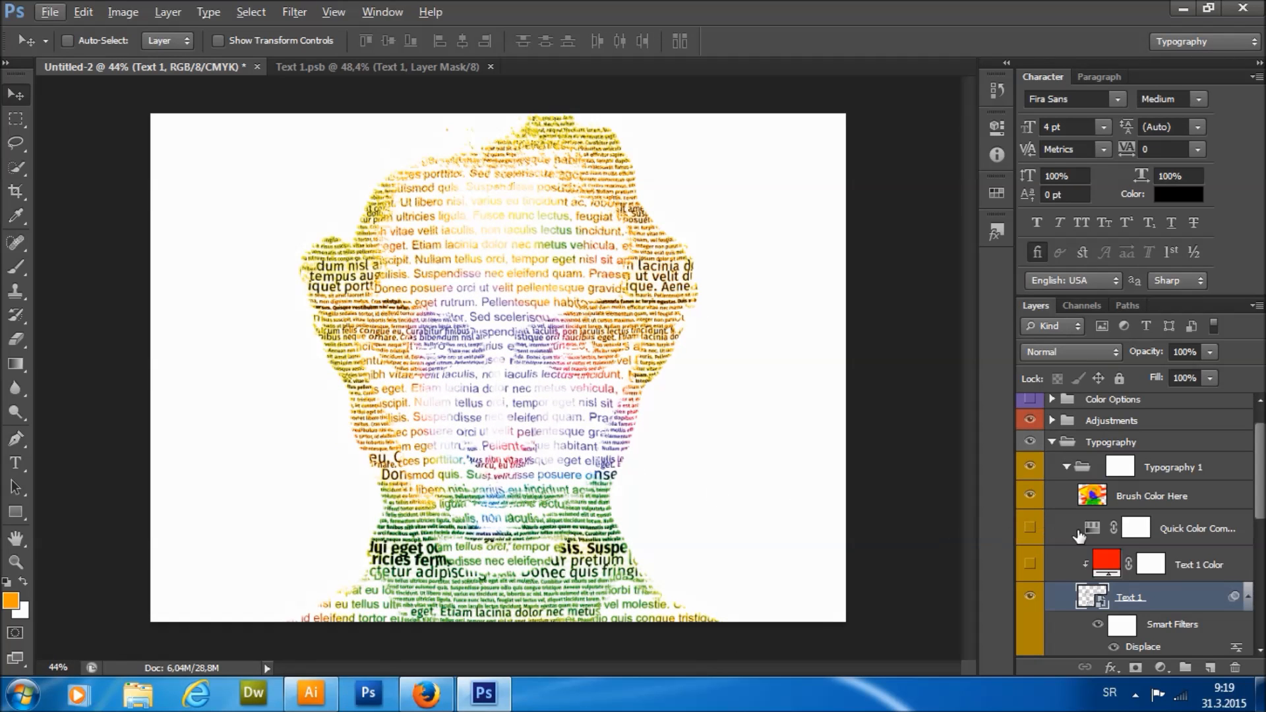
pyautogui.scroll(1, 1073, 537)
pyautogui.click(1052, 475)
pyautogui.click(1052, 455)
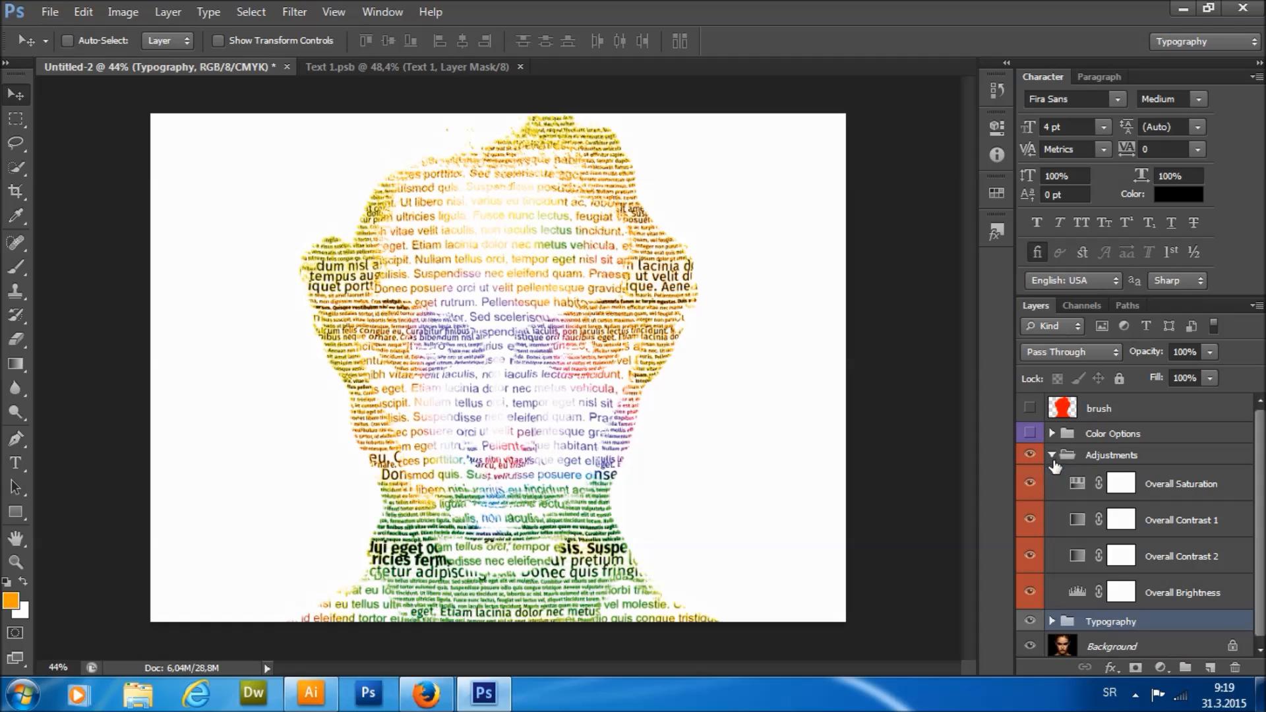
pyautogui.click(1032, 455)
pyautogui.click(1052, 455)
# Show the Color Options group and preview Color Option 2 on the portrait.
pyautogui.click(1030, 434)
pyautogui.click(1052, 434)
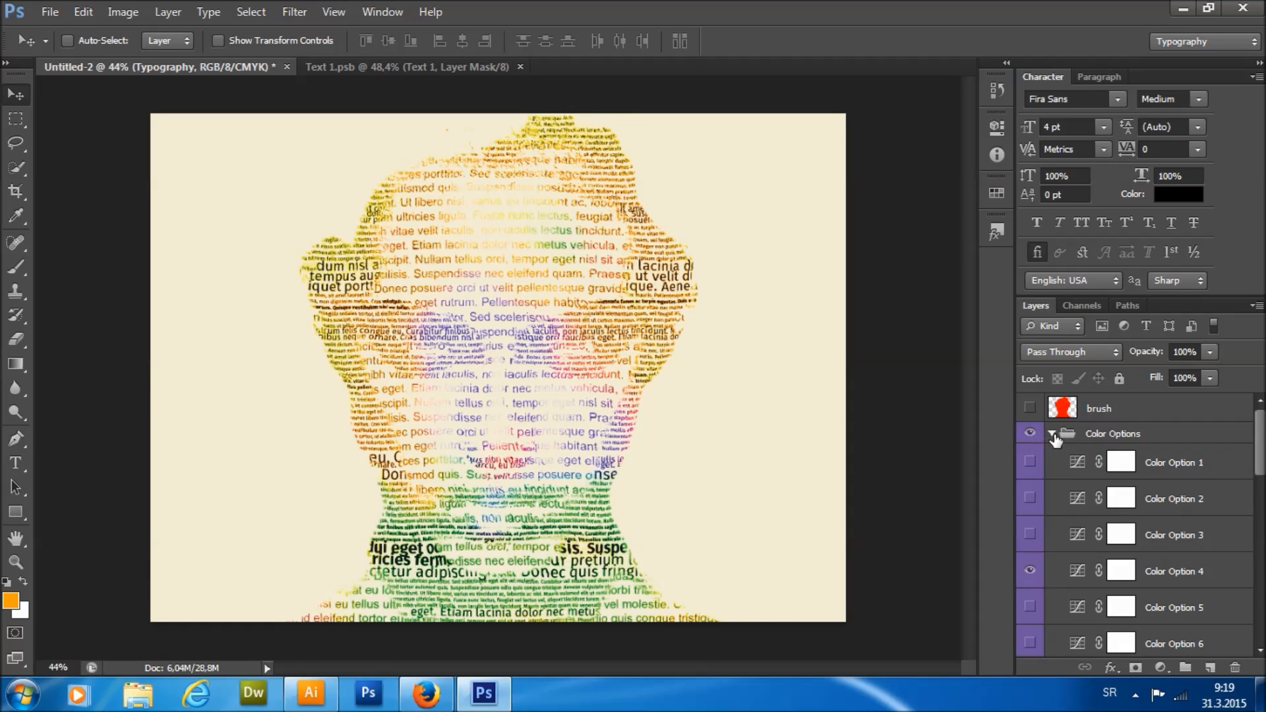
pyautogui.click(1031, 499)
pyautogui.click(1031, 499)
pyautogui.click(1031, 499)
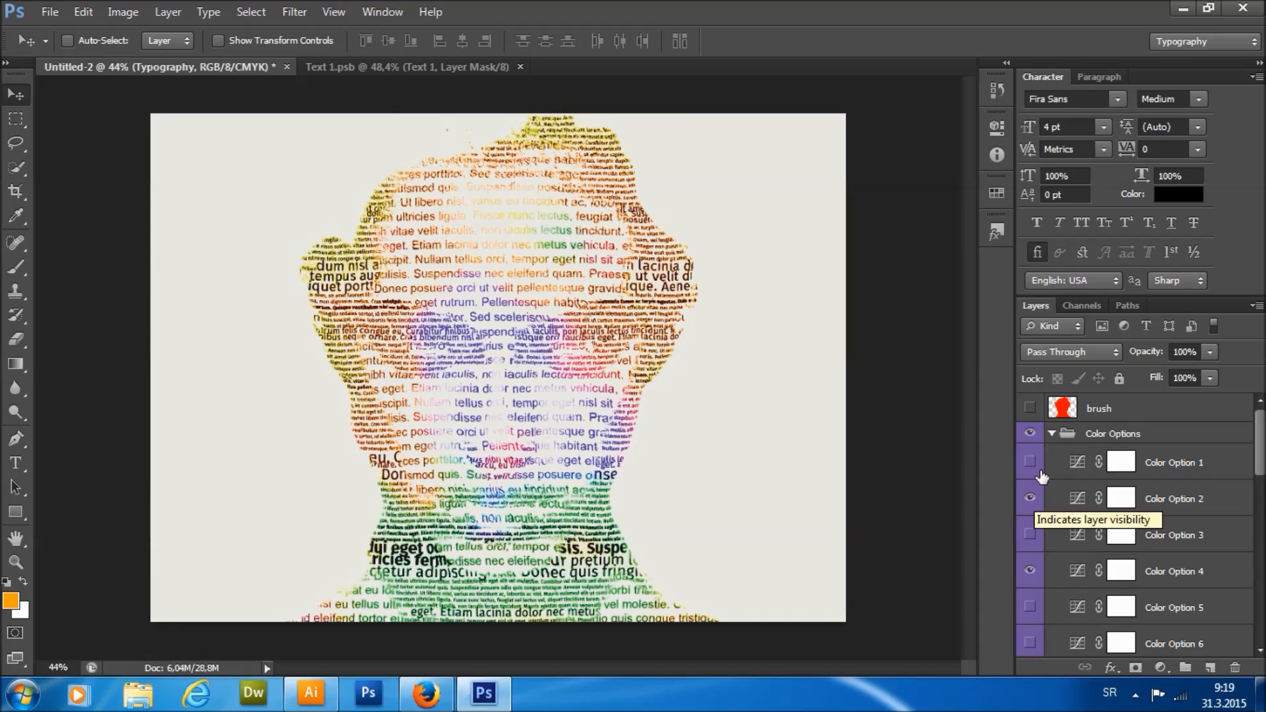
# Enable Color Option 1 in place of Color Option 2 and reduce its opacity to about 68%.
pyautogui.click(1052, 434)
pyautogui.click(1052, 433)
pyautogui.click(1031, 463)
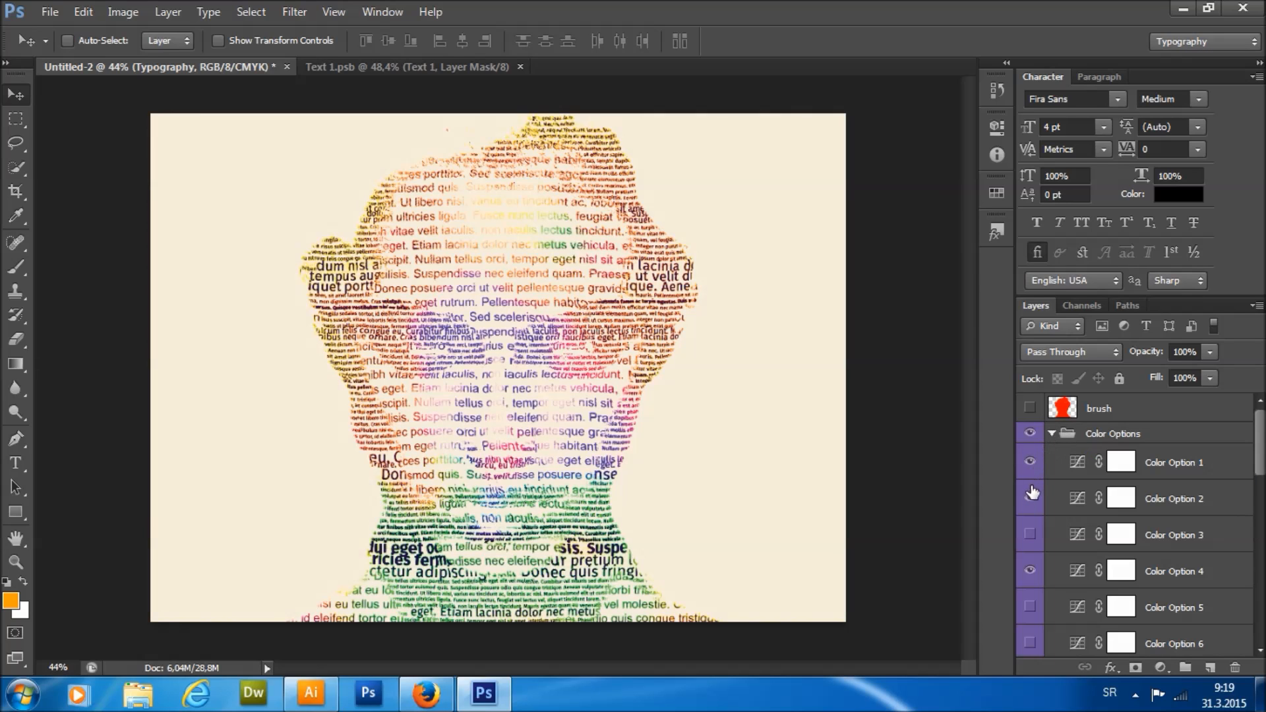
pyautogui.click(1191, 462)
pyautogui.moveTo(1210, 351); pyautogui.dragTo(1181, 374)
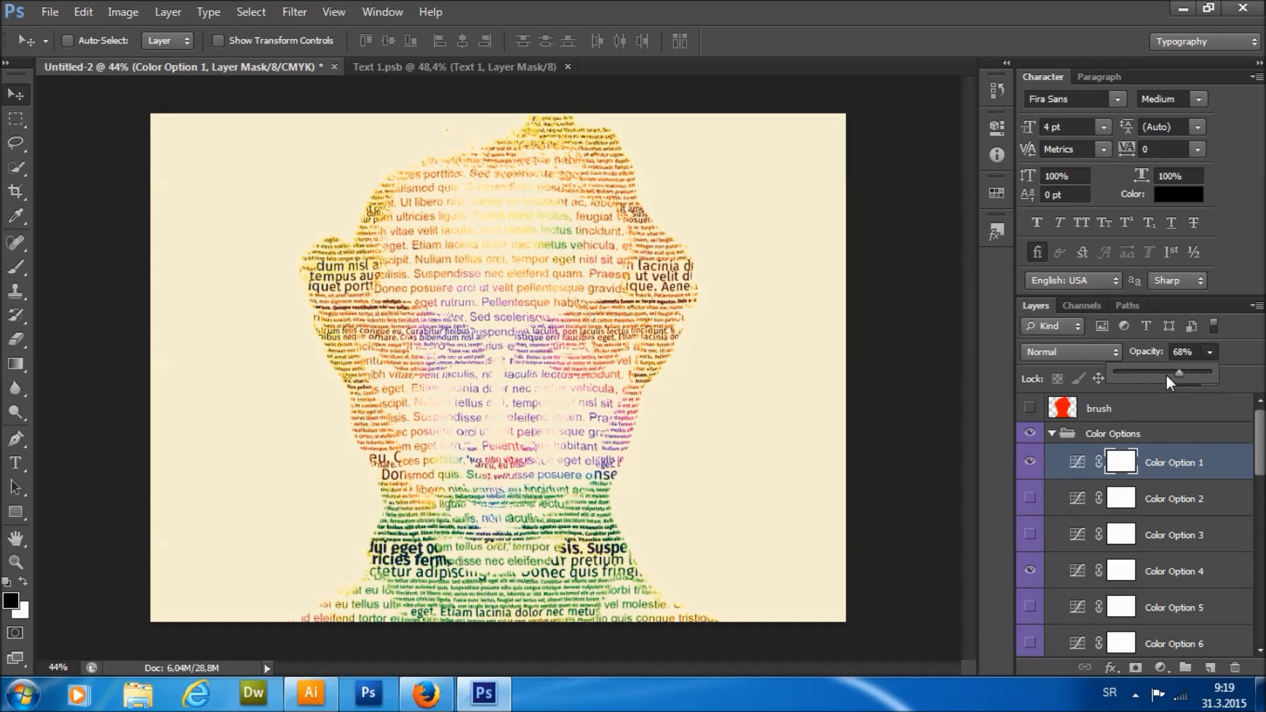
# Compare the portrait with and without the Color Options group, leaving the group visible and collapsed.
pyautogui.click(1066, 436)
pyautogui.click(1031, 434)
pyautogui.click(1031, 436)
pyautogui.click(1053, 433)
pyautogui.scroll(-2, 566, 367)
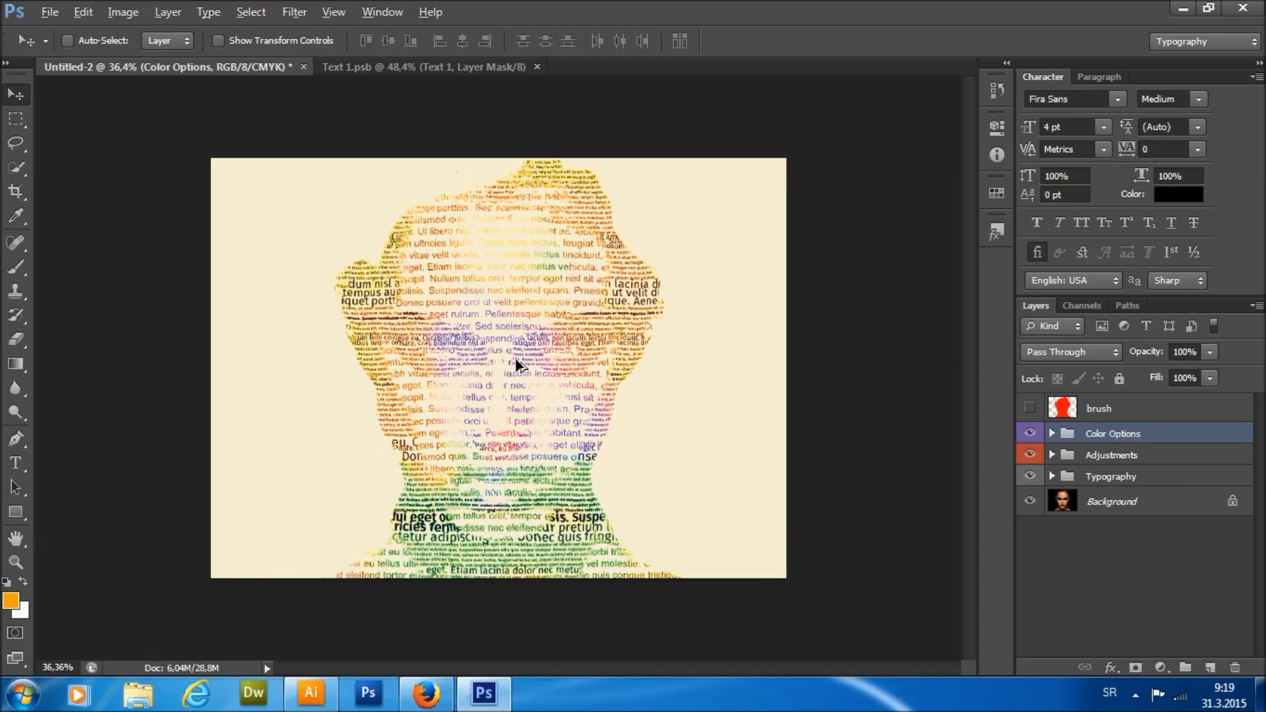
# Expand the Typography group, select the Text 2 layer and toggle the visibility of Text 1 and Text 2 to compare their areas.
pyautogui.scroll(2, 518, 363)
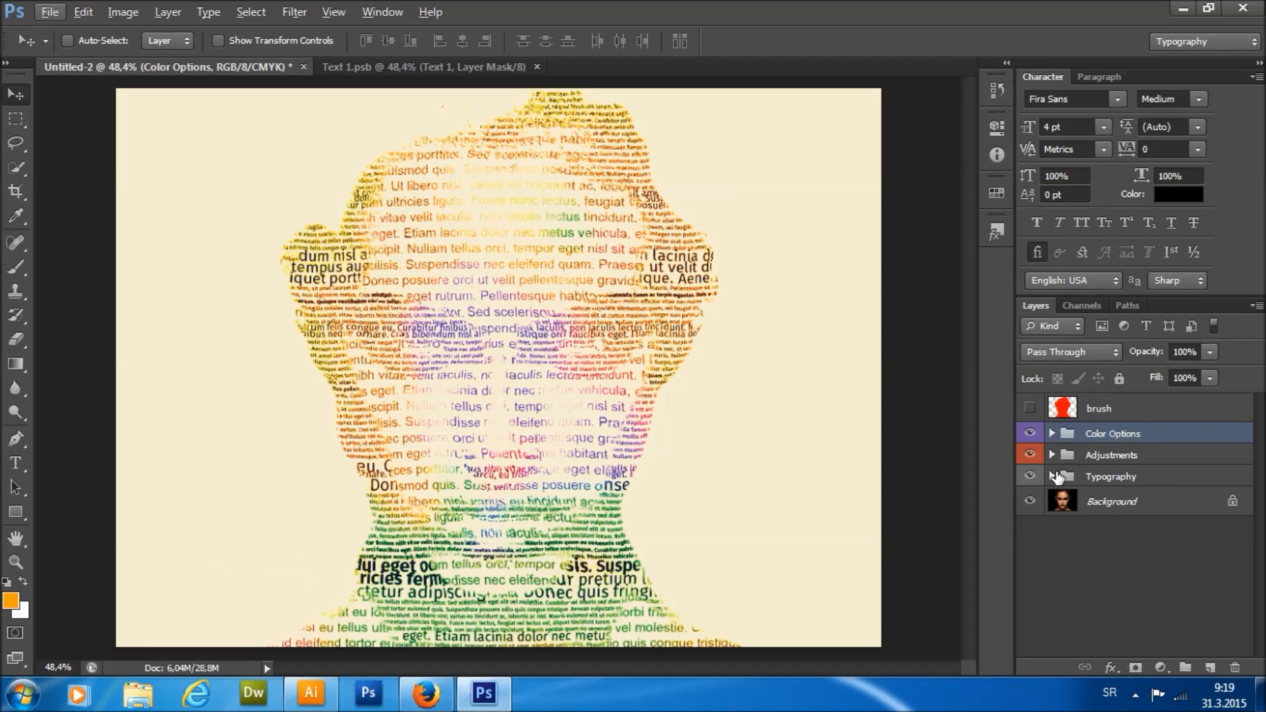
pyautogui.click(1053, 476)
pyautogui.scroll(-2, 1068, 472)
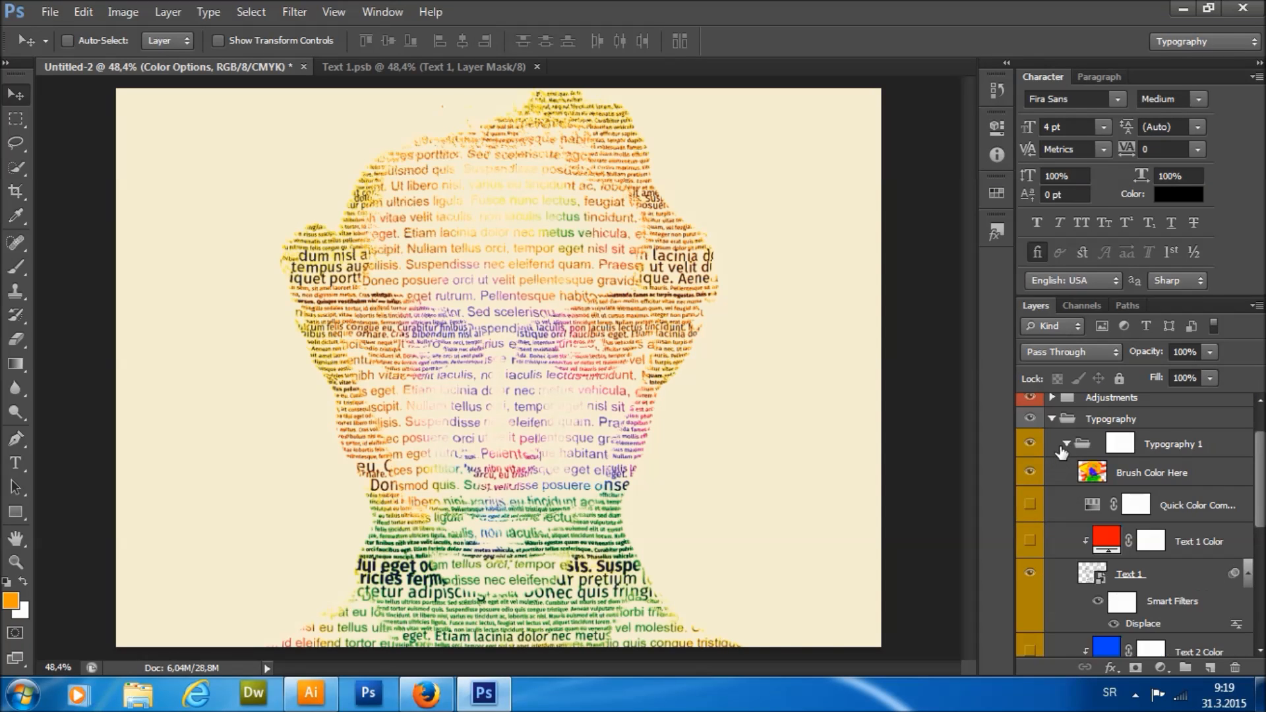
pyautogui.scroll(-3, 1064, 445)
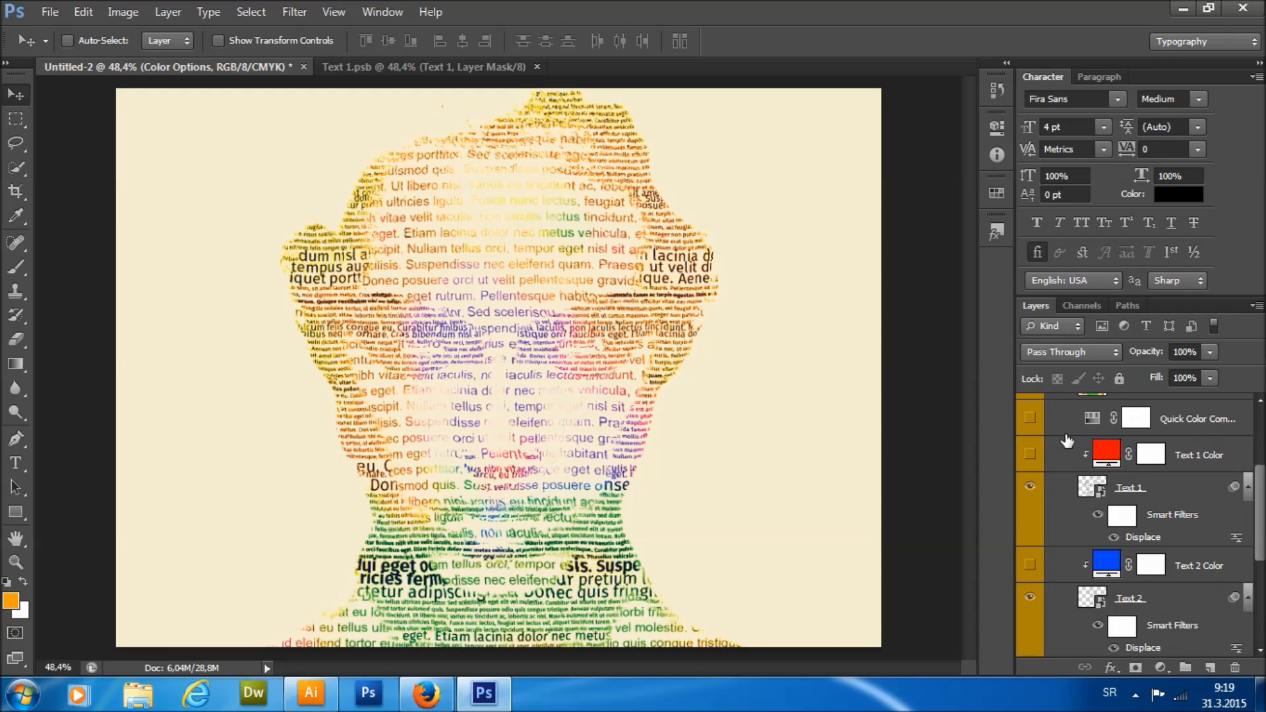
pyautogui.scroll(-2, 1125, 504)
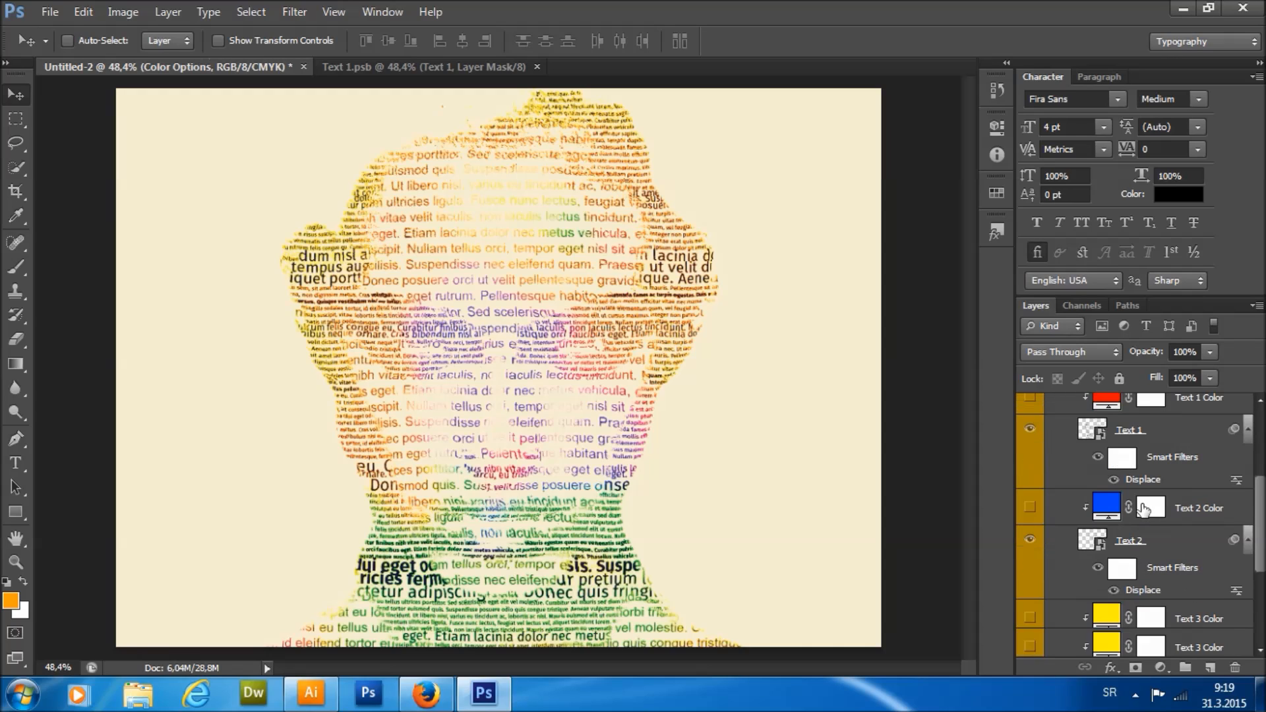
pyautogui.click(1135, 551)
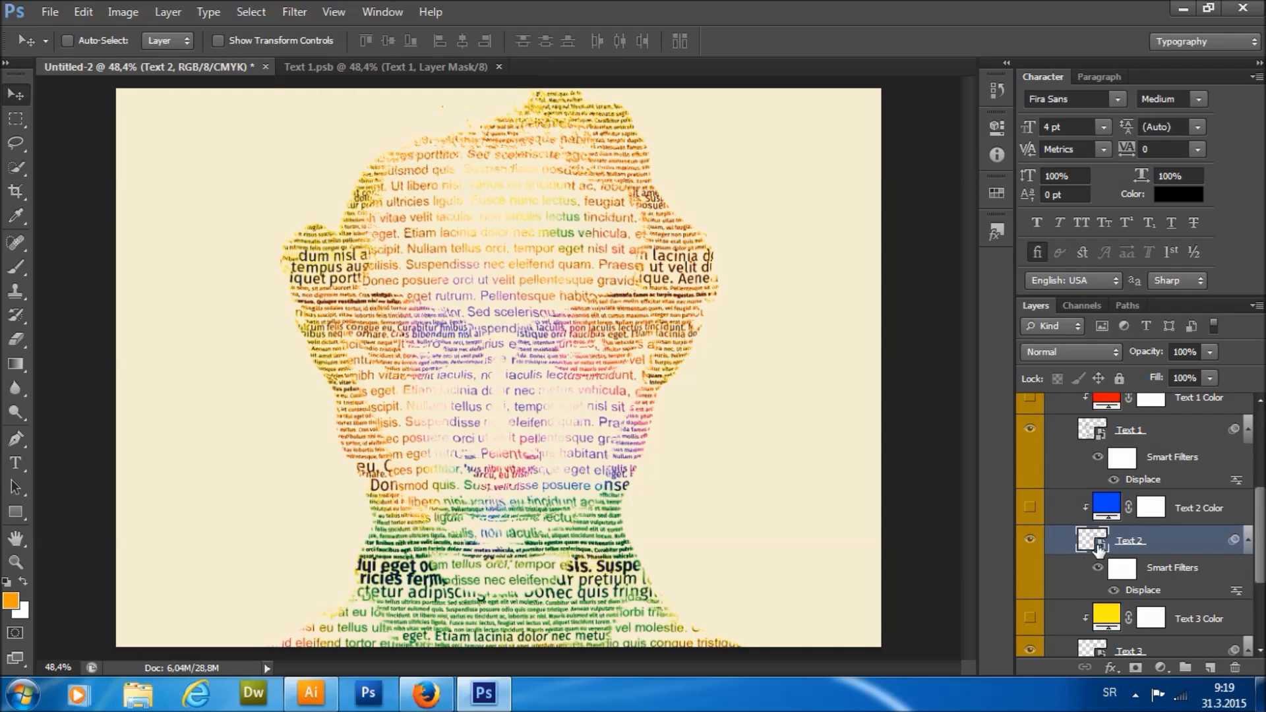
pyautogui.scroll(-1, 1082, 528)
pyautogui.scroll(1, 1048, 475)
pyautogui.click(1030, 430)
pyautogui.click(1029, 432)
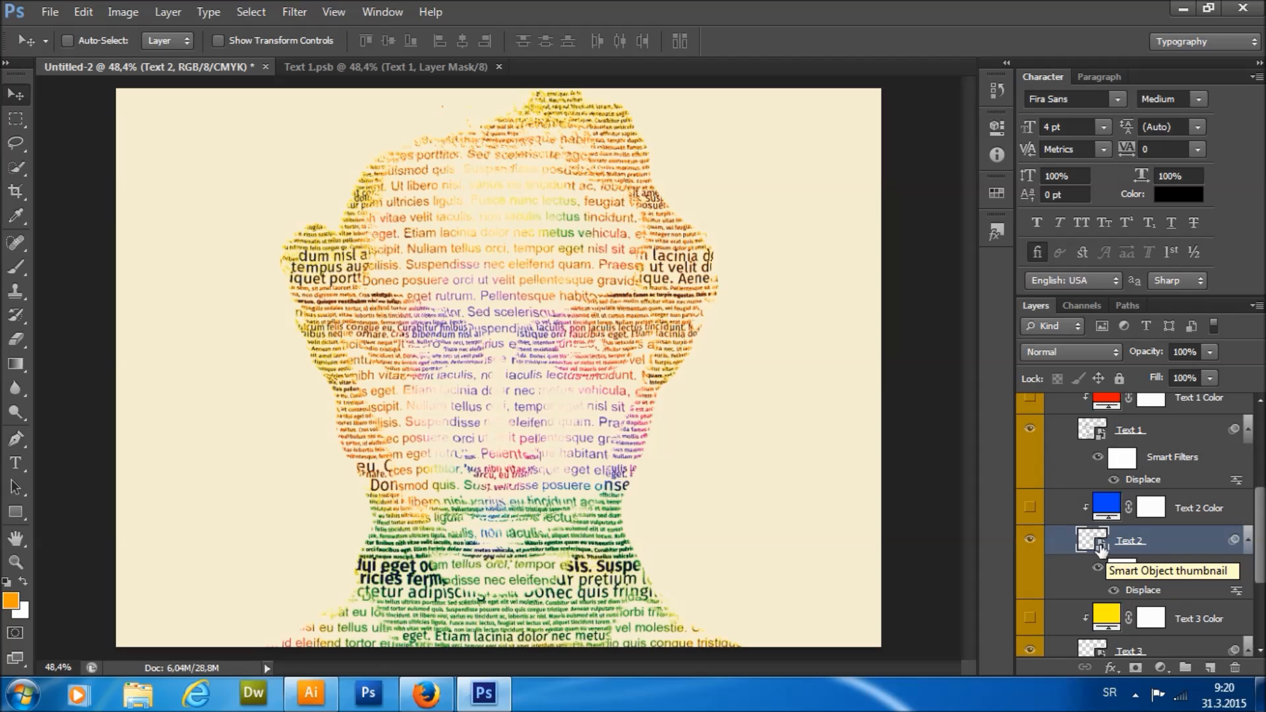
pyautogui.click(1030, 539)
pyautogui.click(1029, 539)
# Open the contents of the Text 2 smart object and fit the document in view.
pyautogui.doubleClick(1092, 547)
pyautogui.press('Return')
pyautogui.press('d')
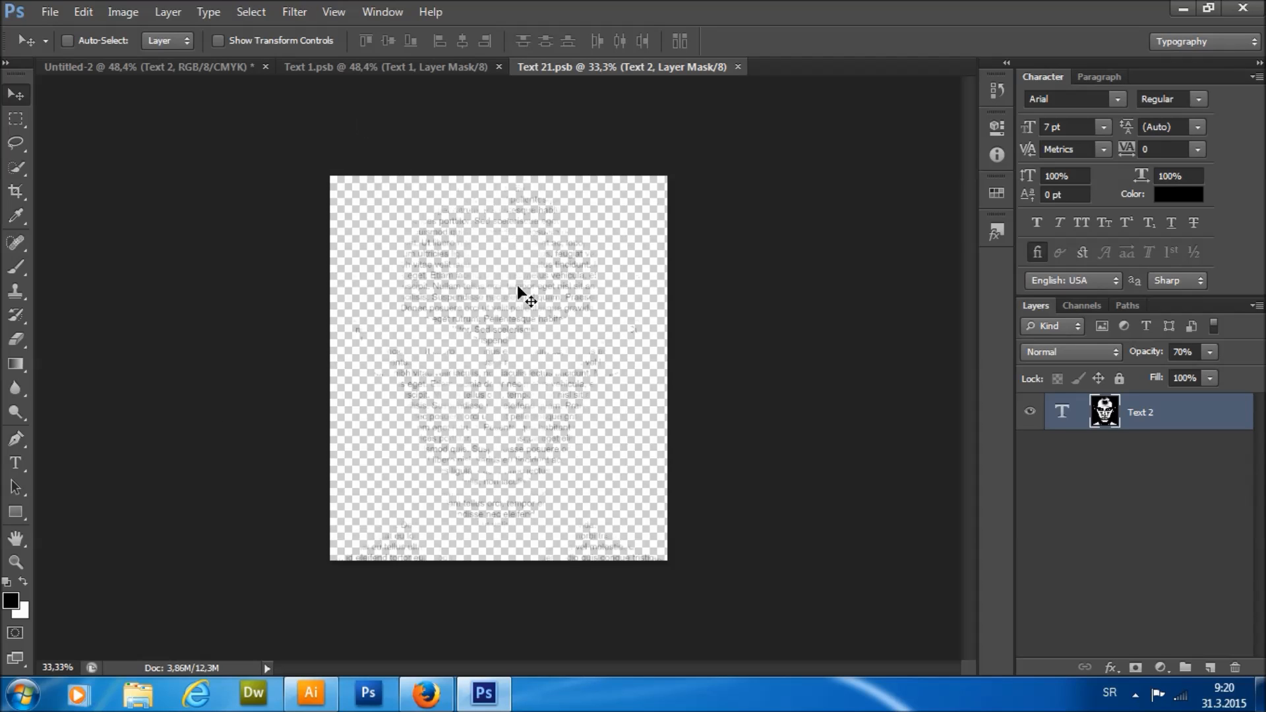
pyautogui.hotkey('ctrl', '0')
# Select and copy all text of the Text 1 layer in Text 1.psb, leaving the Text 1 copy layer visible.
pyautogui.click(374, 67)
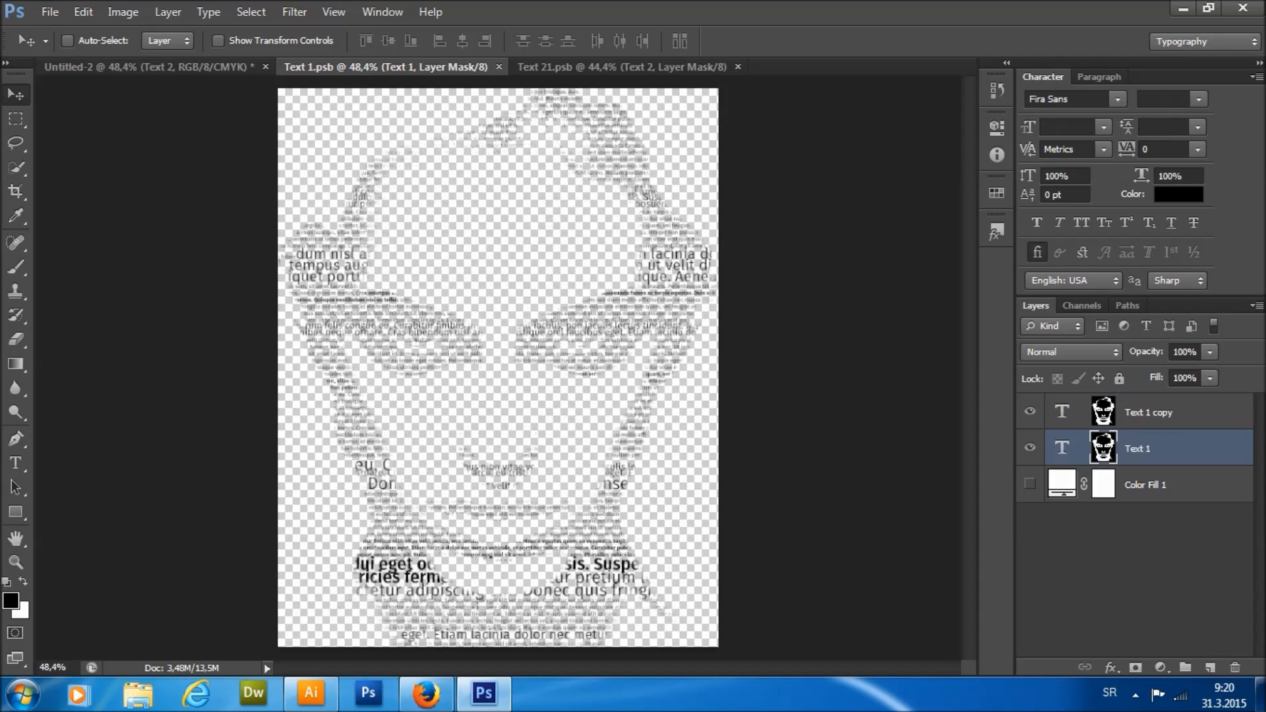
pyautogui.press('t')
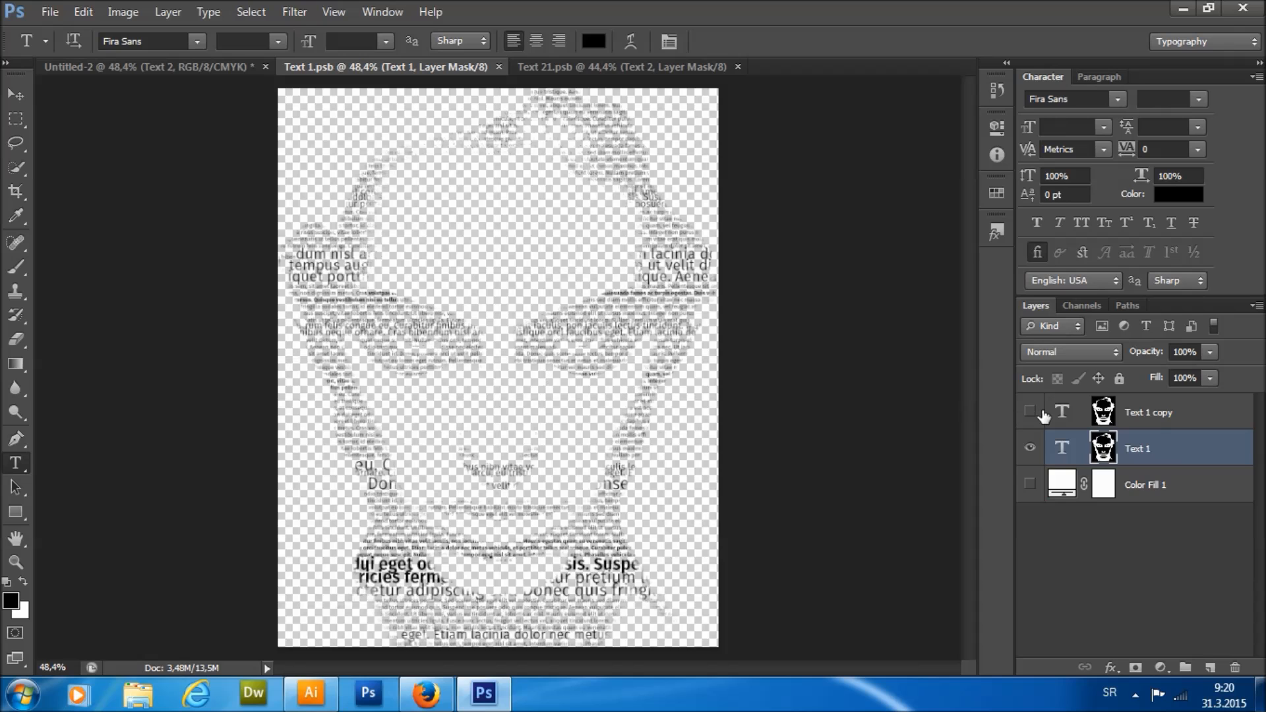
pyautogui.click(687, 314)
pyautogui.hotkey('ctrl', 'a')
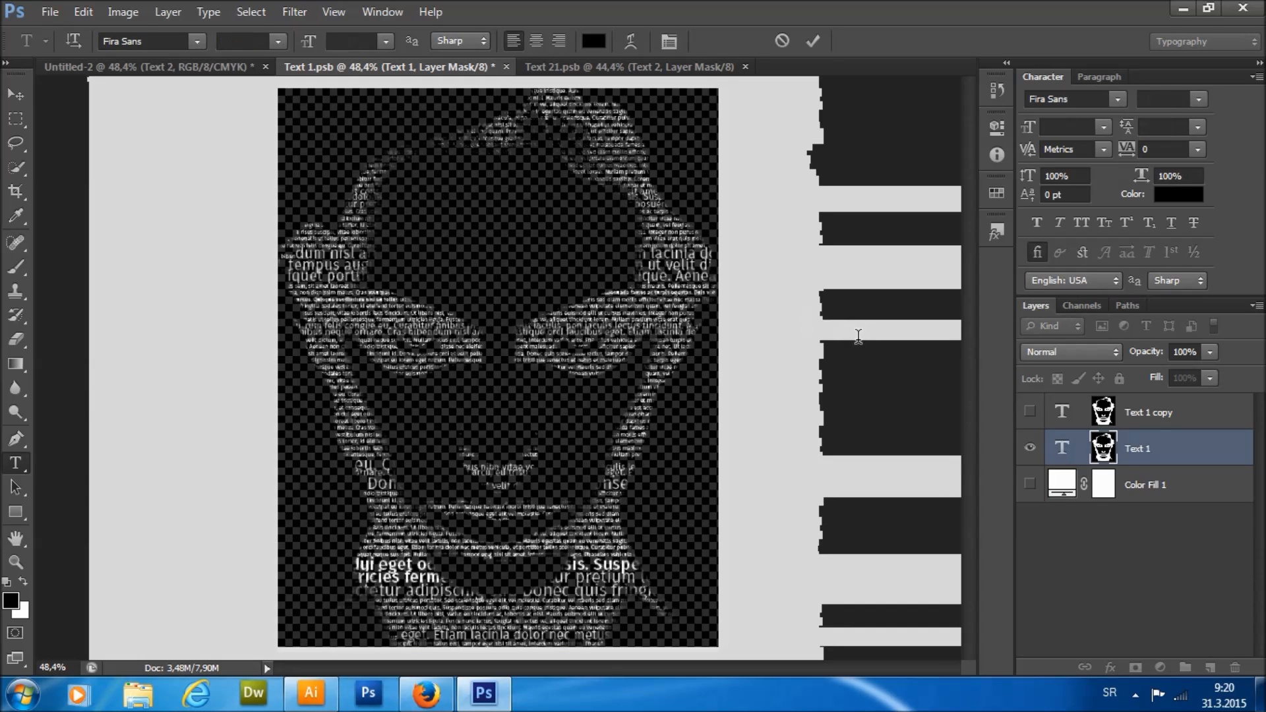
pyautogui.click(1028, 413)
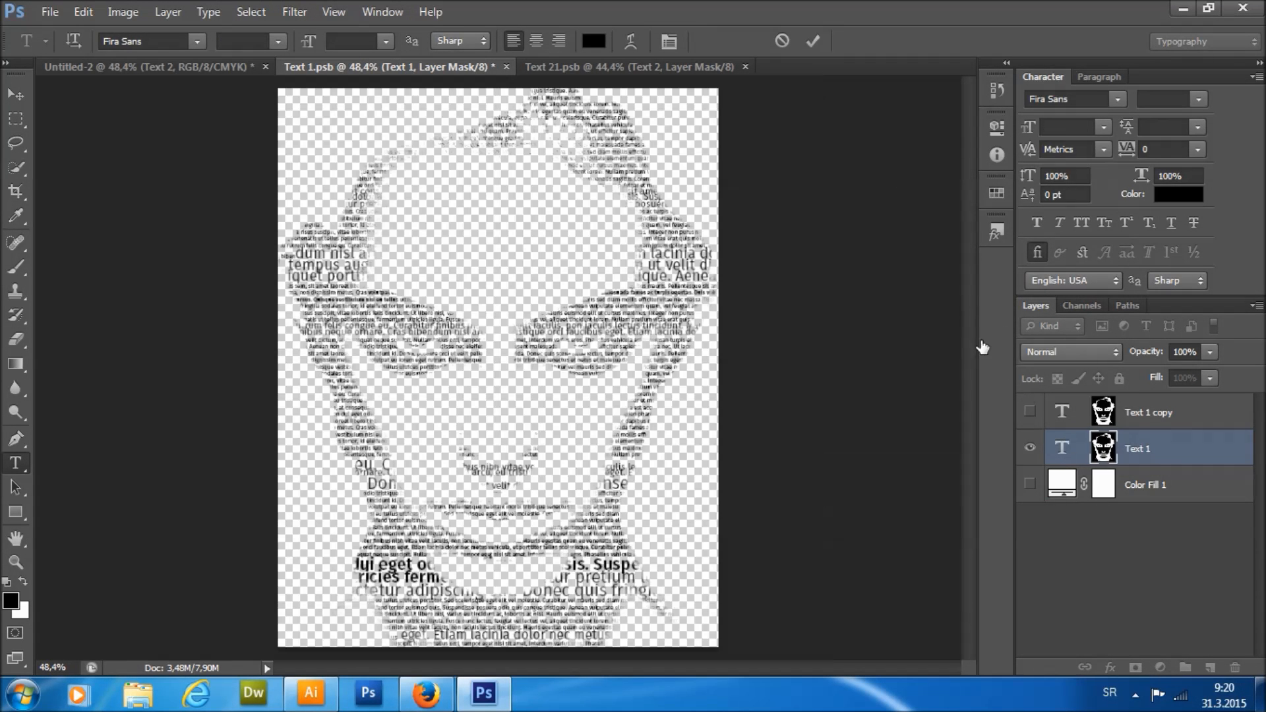
pyautogui.click(1027, 413)
# Replace the Text 2 layer's text in Text 21.psb with the copied text and move it to cover the whole face mask.
pyautogui.click(627, 67)
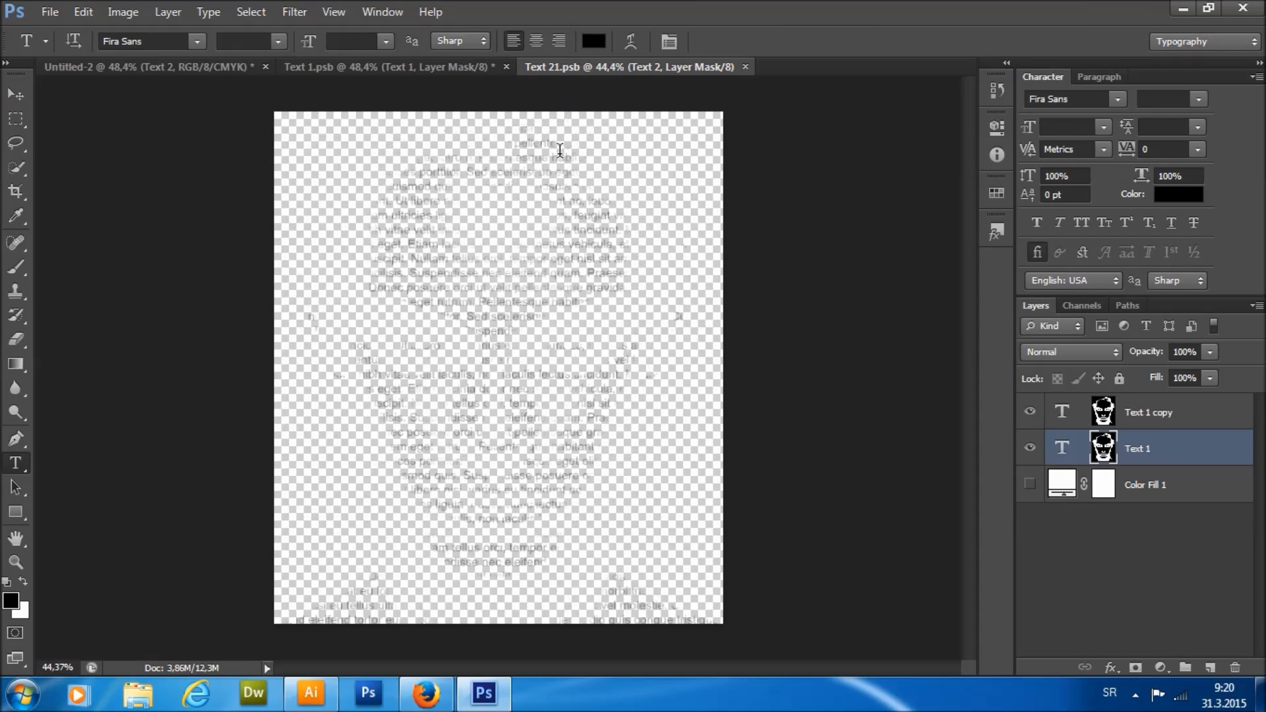
pyautogui.click(500, 262)
pyautogui.hotkey('ctrl', 'a')
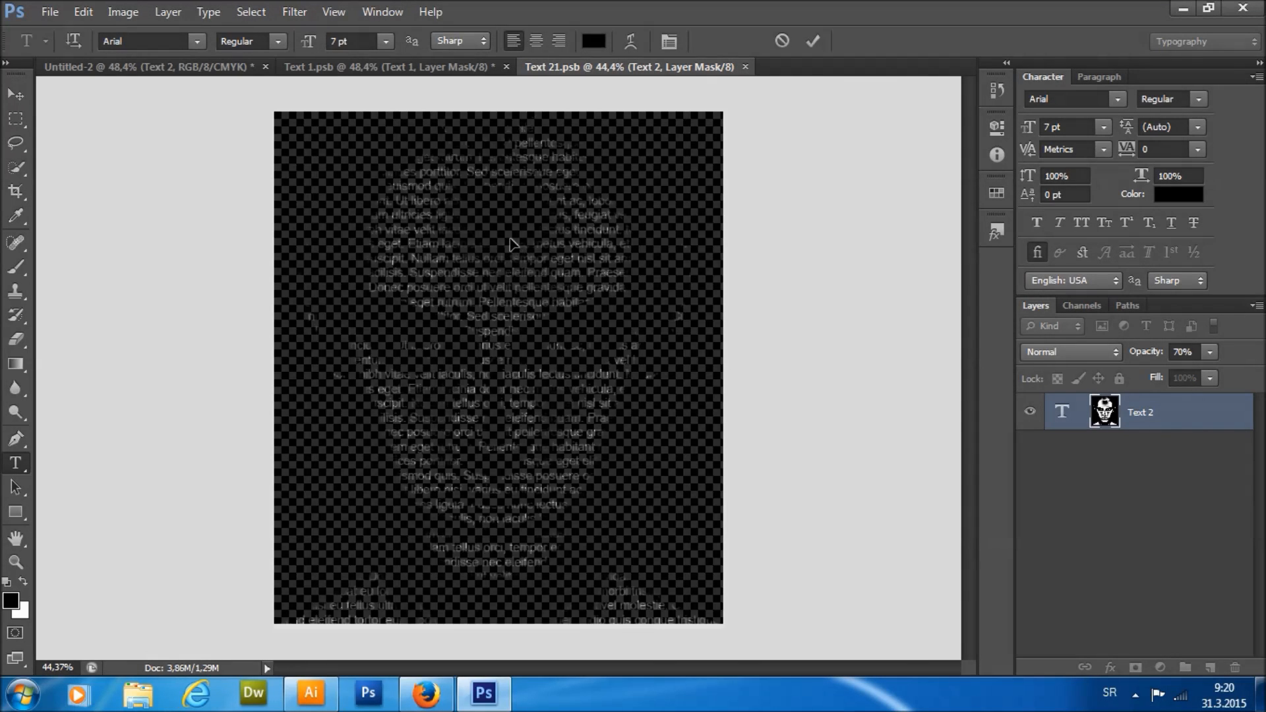
pyautogui.hotkey('ctrl', 'v')
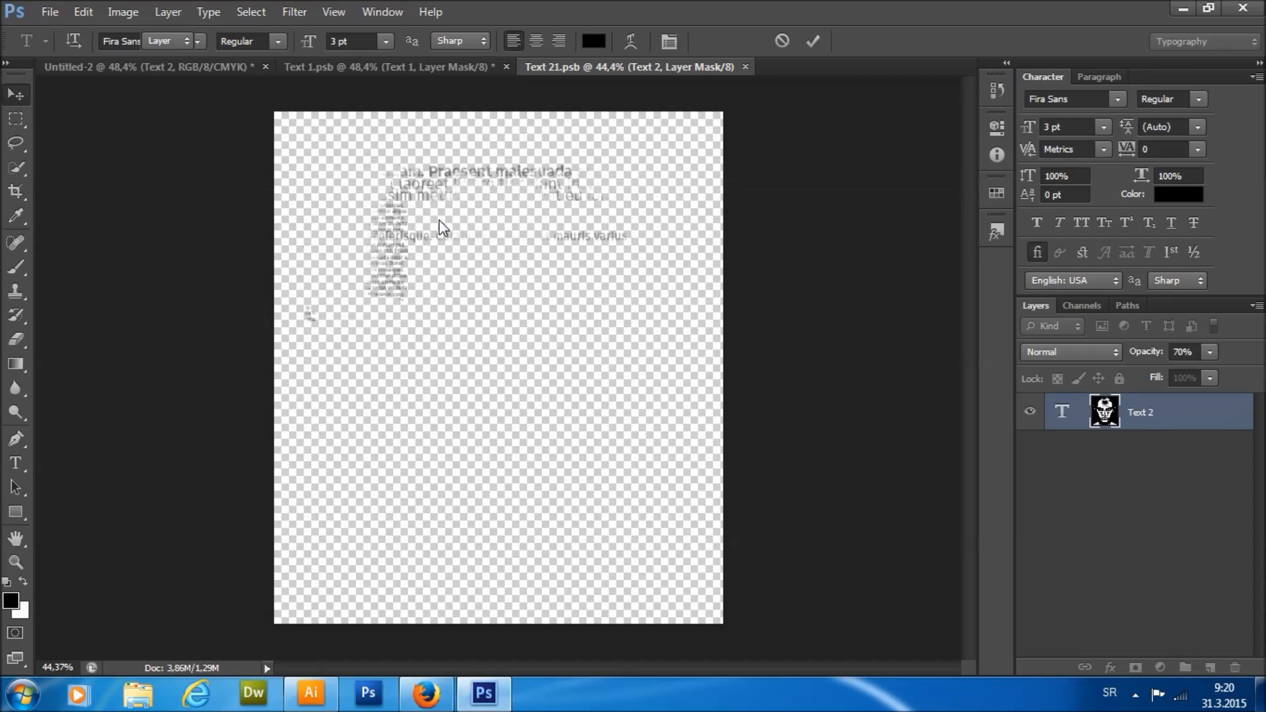
pyautogui.click(1063, 415)
pyautogui.moveTo(438, 229); pyautogui.dragTo(637, 423)
pyautogui.moveTo(810, 378); pyautogui.dragTo(653, 360)
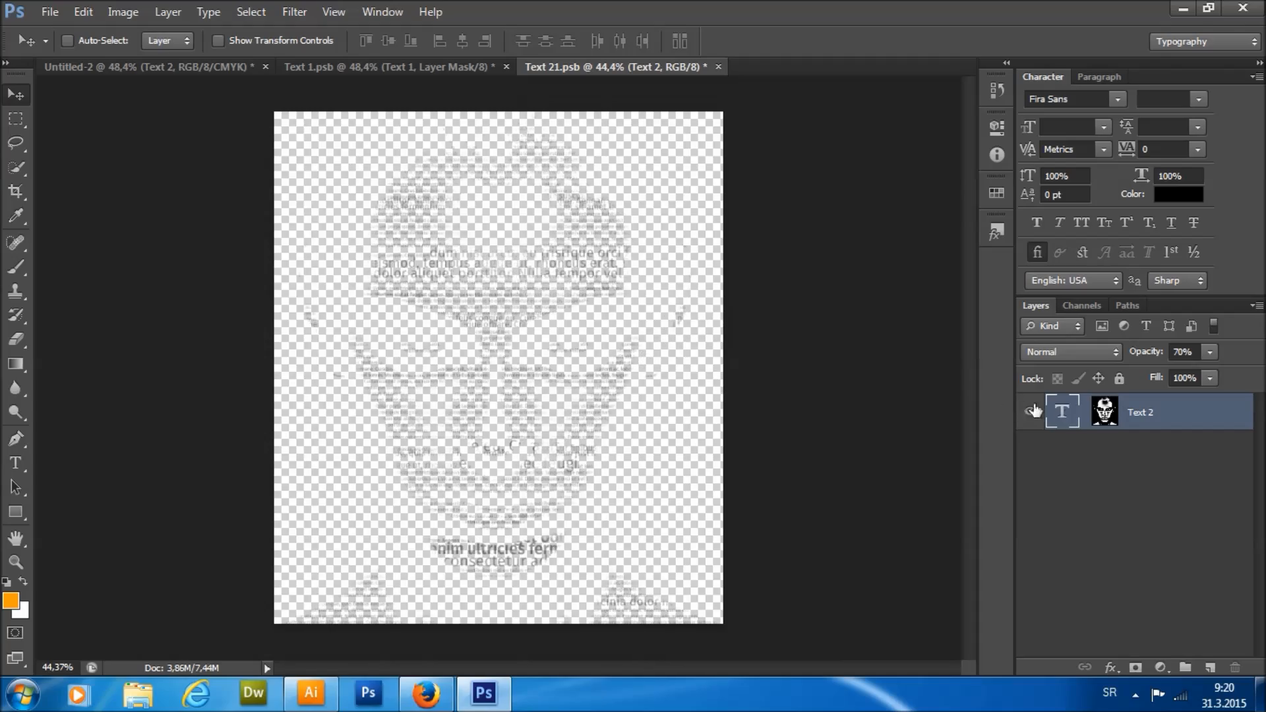
# Load the Text 2 lettering as a selection to check how far it extends beyond the canvas, and deselect it.
pyautogui.keyDown('ctrl'); pyautogui.click(1070, 413); pyautogui.keyUp('ctrl')
pyautogui.scroll(-4, 605, 264)
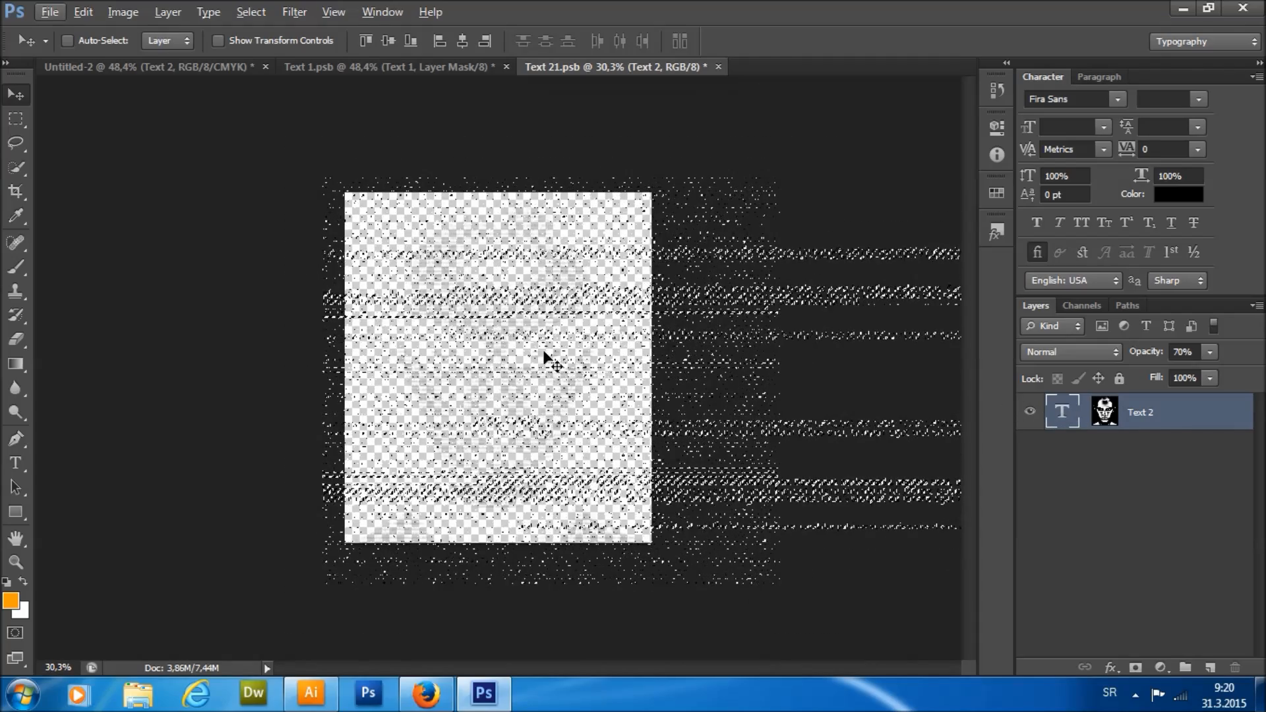
pyautogui.hotkey('ctrl', 'd')
pyautogui.scroll(4, 531, 298)
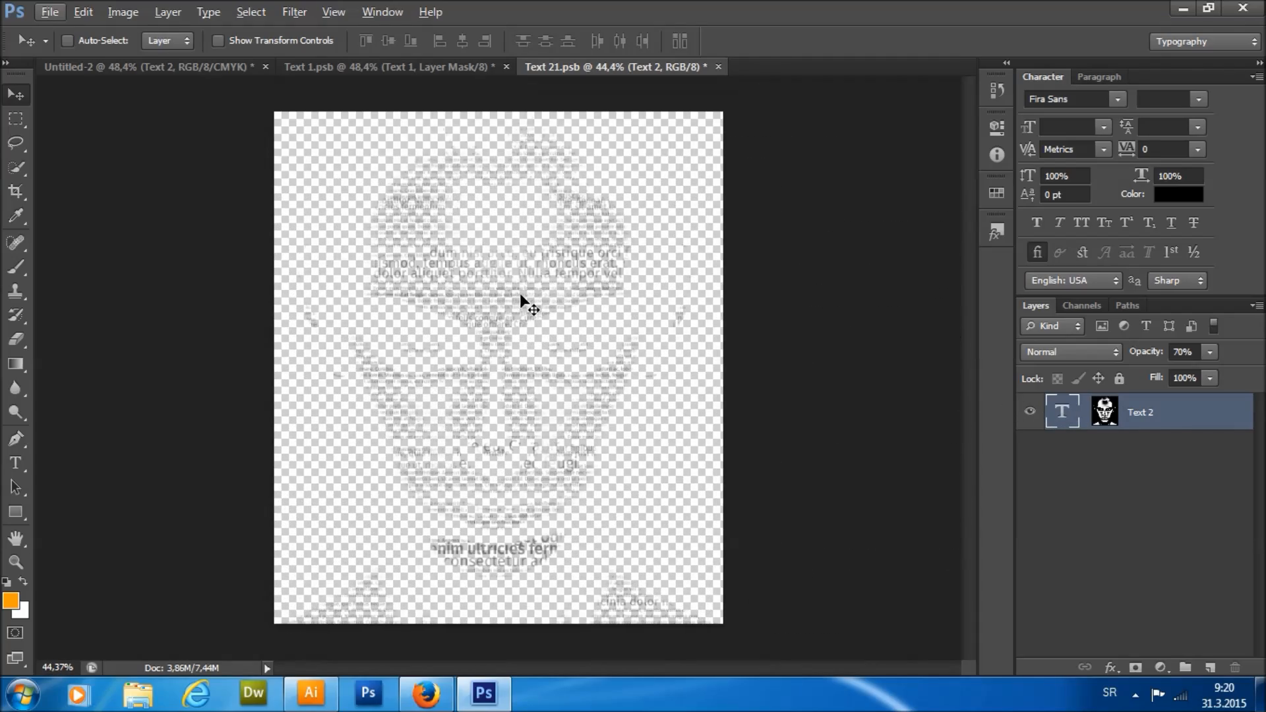
pyautogui.scroll(1, 486, 305)
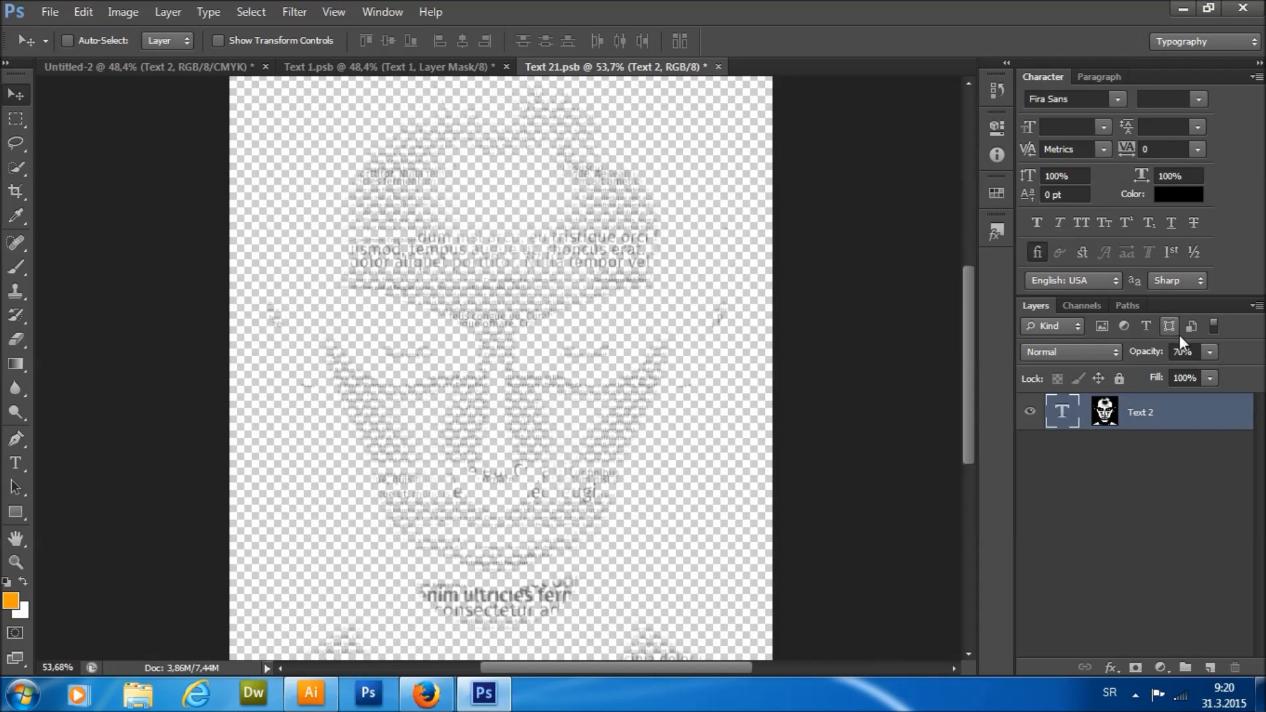
# Save Text 21.psb and return to the Untitled-2 portrait document.
pyautogui.click(1174, 354)
pyautogui.hotkey('ctrl', 's')
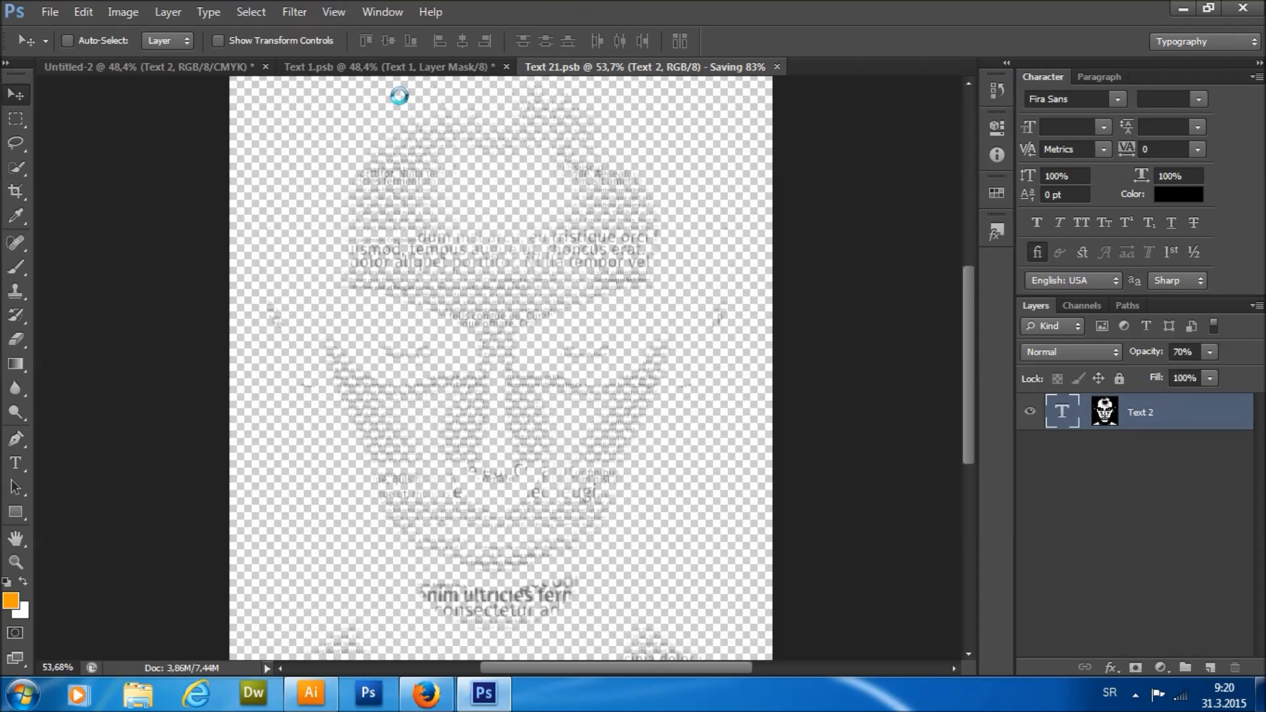
pyautogui.click(184, 66)
pyautogui.scroll(-2, 560, 345)
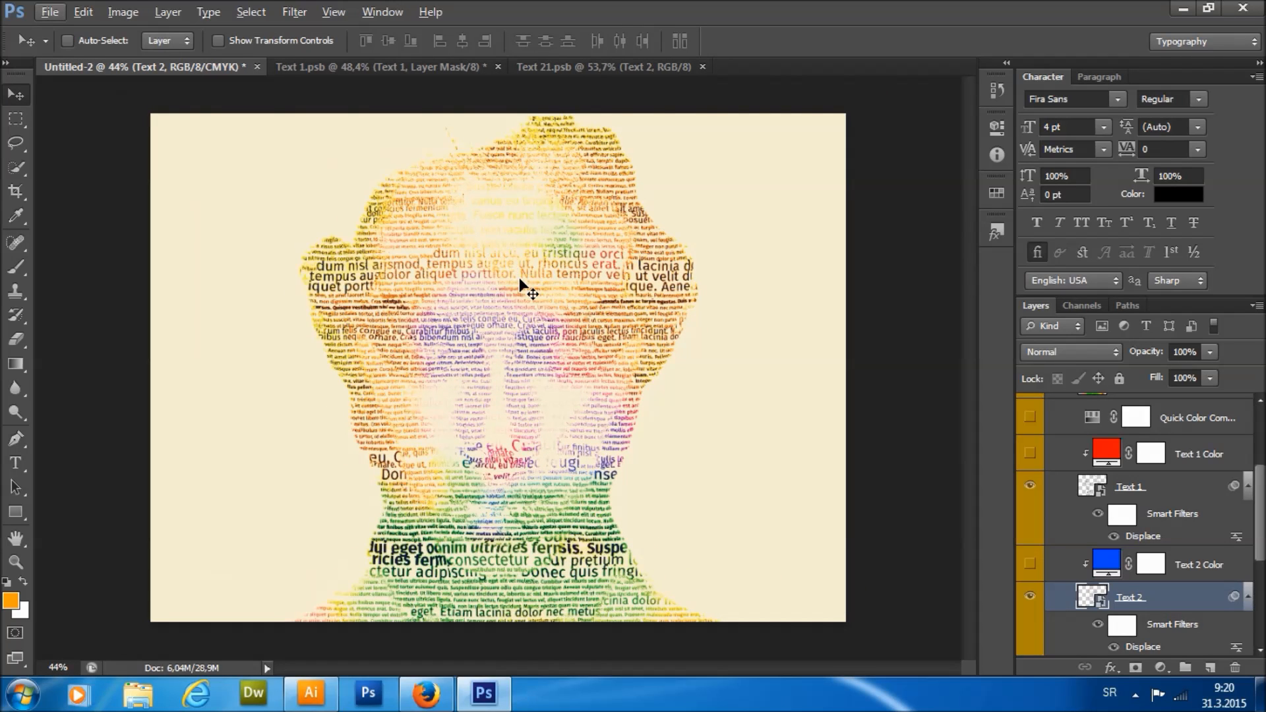
# Review the updated portrait, selecting the Text 2, Text 1 and Text 3 smart object layers in turn.
pyautogui.scroll(-3, 1245, 614)
pyautogui.click(1097, 539)
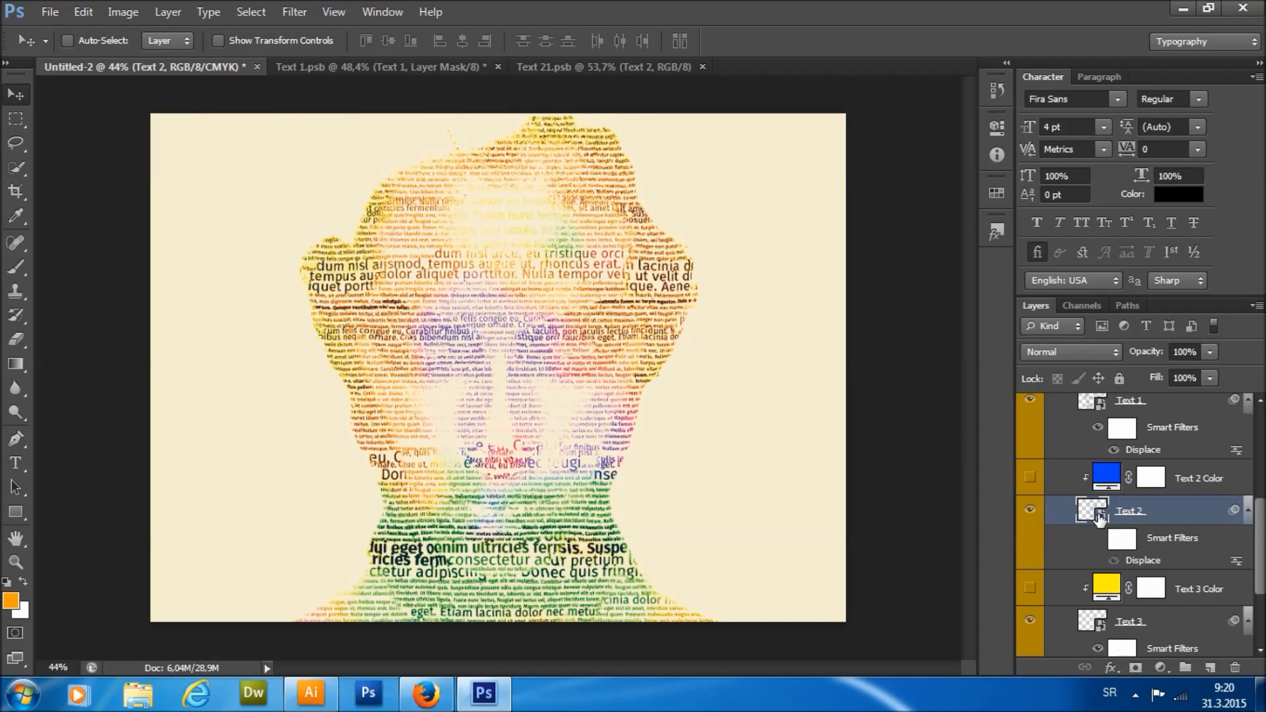
pyautogui.click(1098, 429)
pyautogui.scroll(-2, 1098, 536)
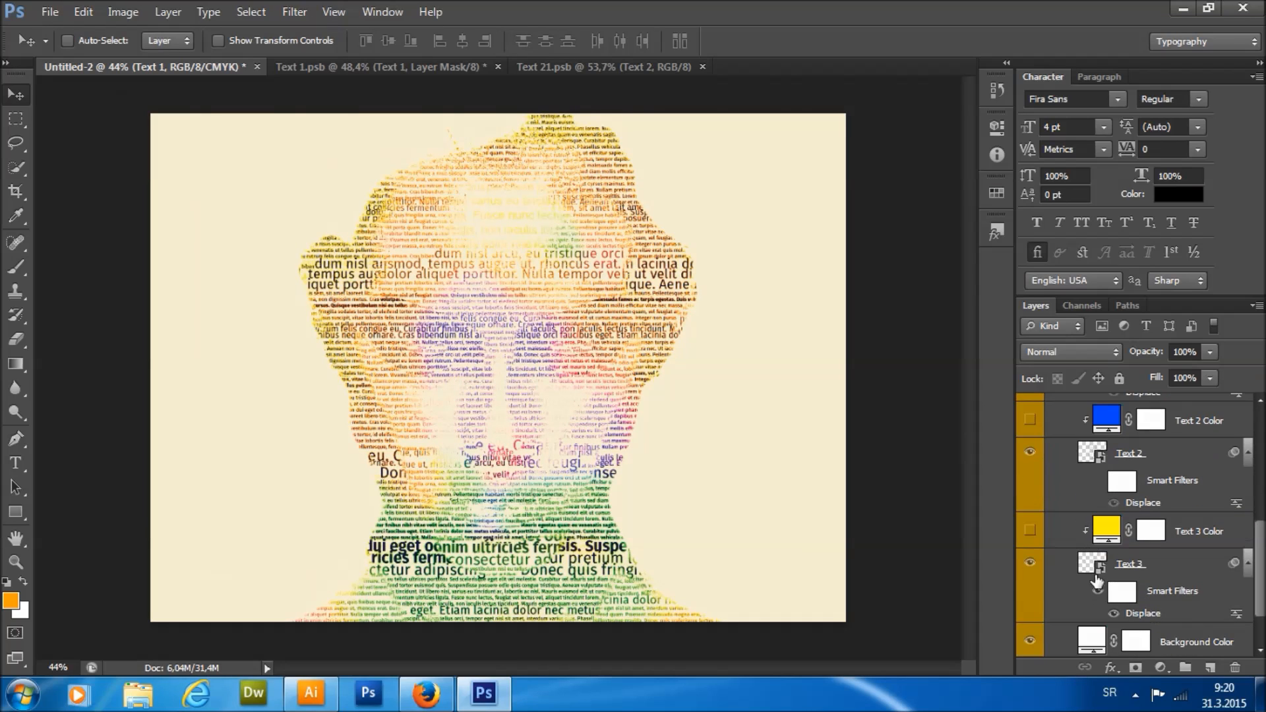
pyautogui.click(1100, 594)
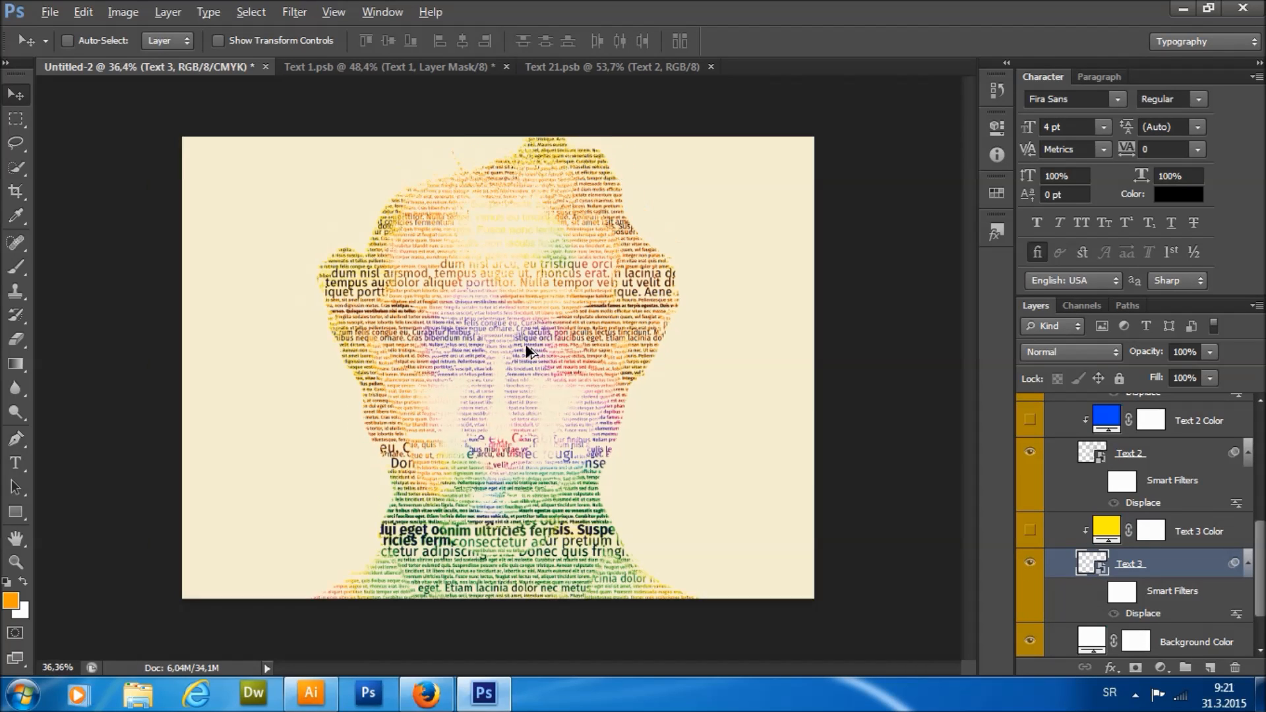
pyautogui.press('alt')
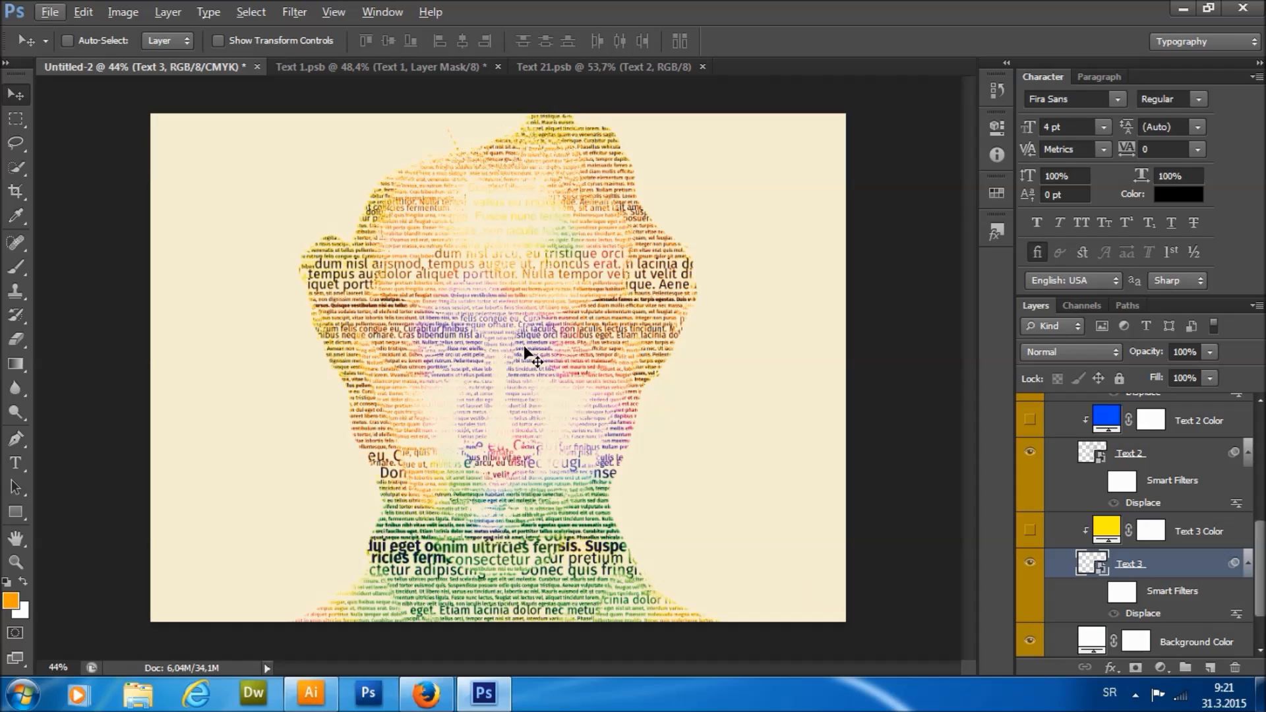
# Compare the portrait with and without the Text 2 layer, leaving Text 2 hidden.
pyautogui.click(1031, 454)
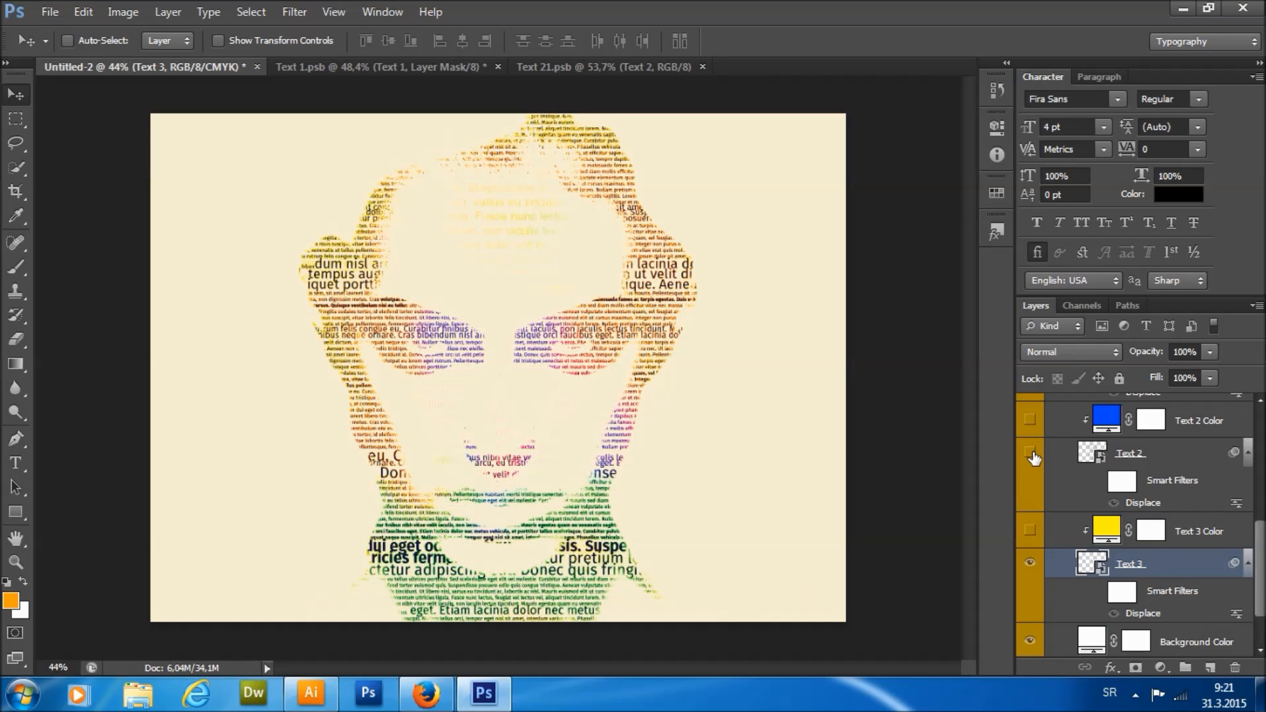
pyautogui.click(1151, 469)
pyautogui.scroll(2, 1151, 469)
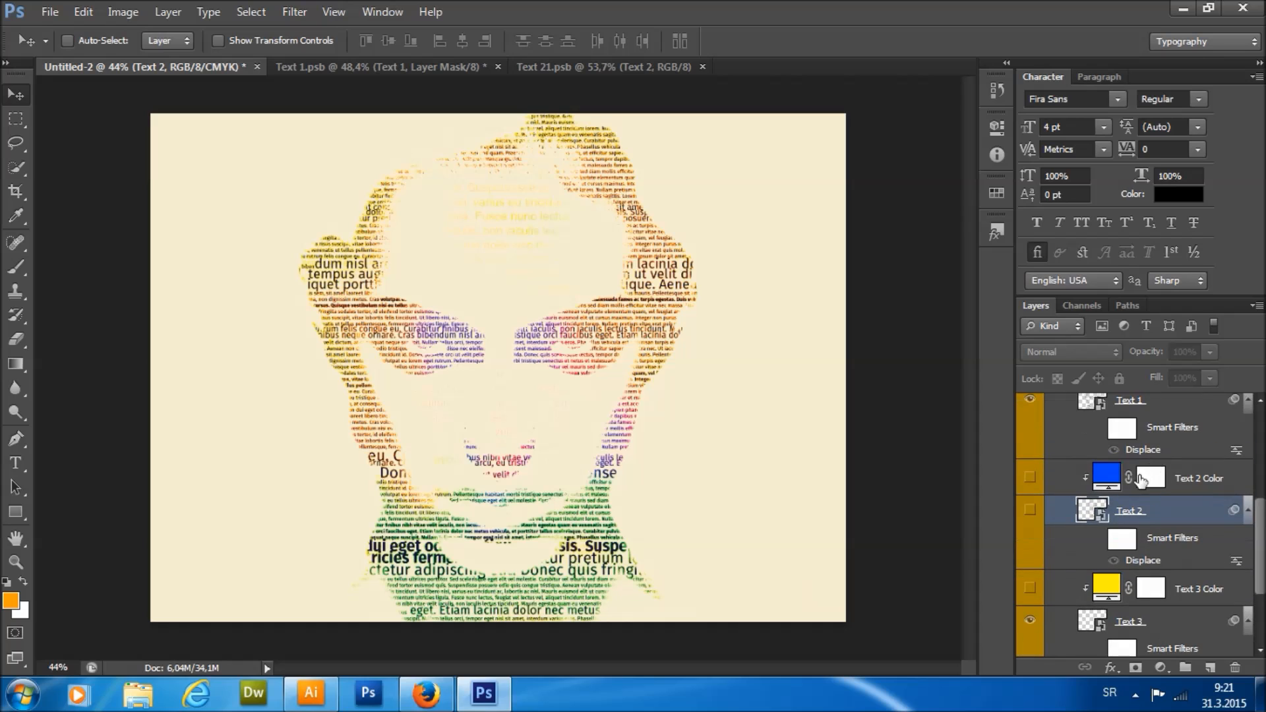
pyautogui.click(1031, 511)
pyautogui.click(1031, 511)
# Select the Text 3 layer in the Typography group and open its smart object contents.
pyautogui.click(1095, 432)
pyautogui.scroll(-1, 1107, 596)
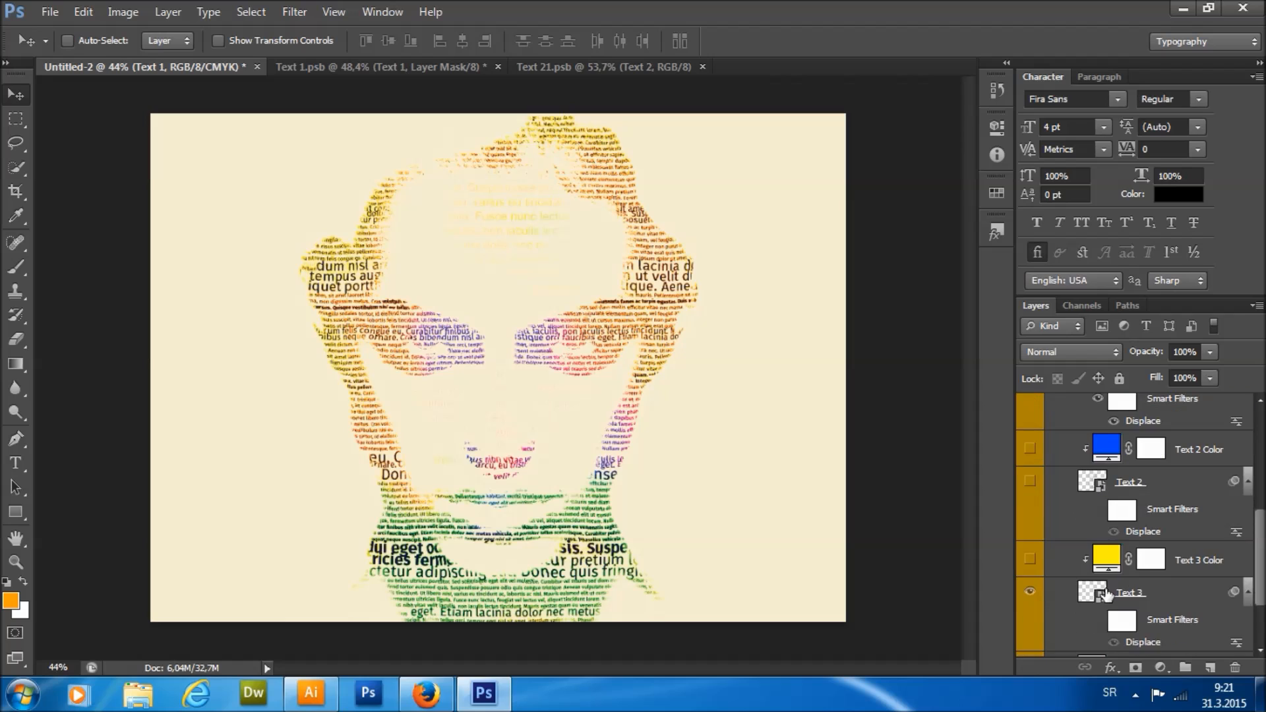
pyautogui.click(1097, 622)
pyautogui.doubleClick(1094, 595)
pyautogui.press('Return')
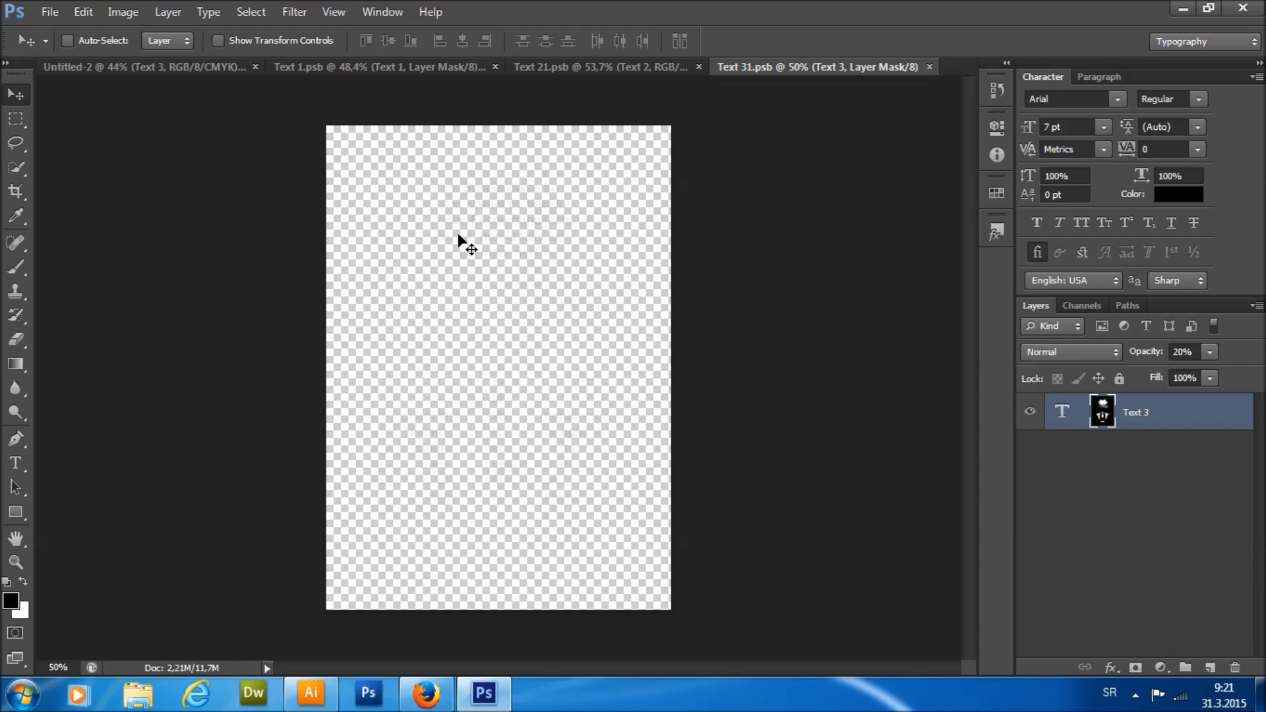
# Raise the opacity of the Text 3 text layer inside the smart object to 100%.
pyautogui.click(1064, 414)
pyautogui.click(1210, 352)
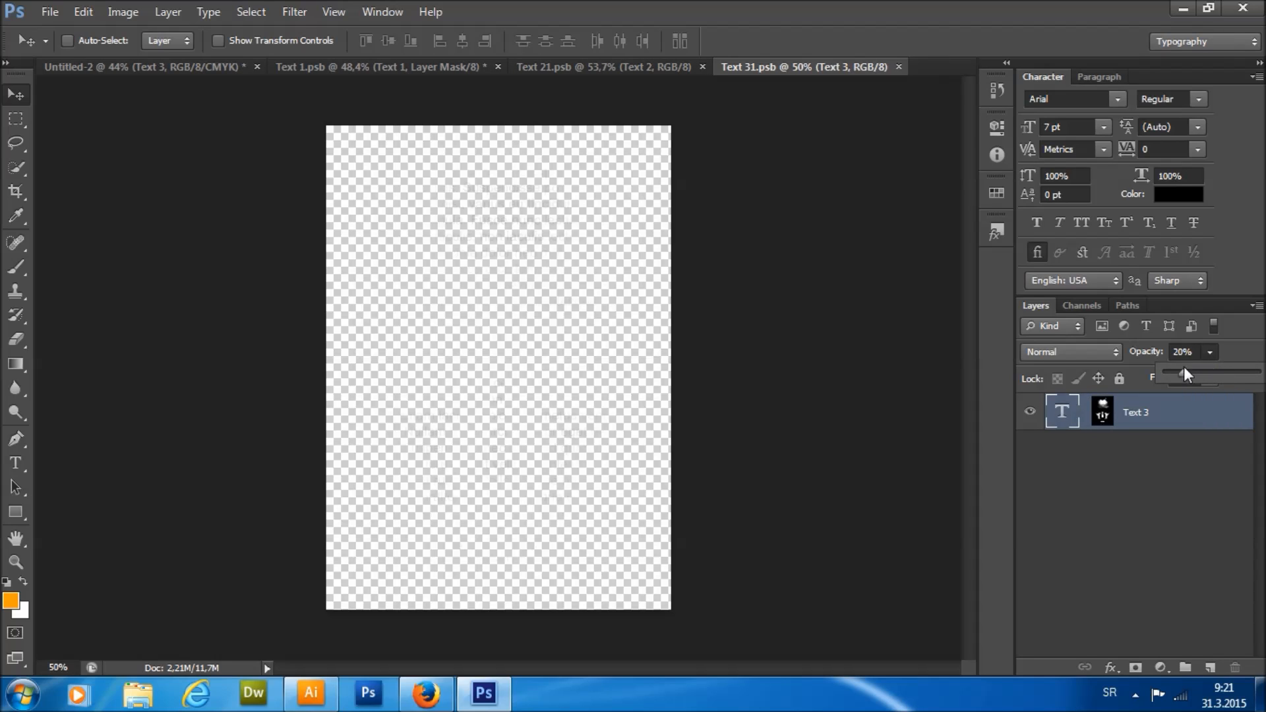
pyautogui.moveTo(1185, 371); pyautogui.dragTo(1260, 373)
pyautogui.moveTo(1183, 394); pyautogui.dragTo(1260, 391)
# Set the Text 3 layer's text to 3 pt and move the text block over its masked face area.
pyautogui.click(14, 463)
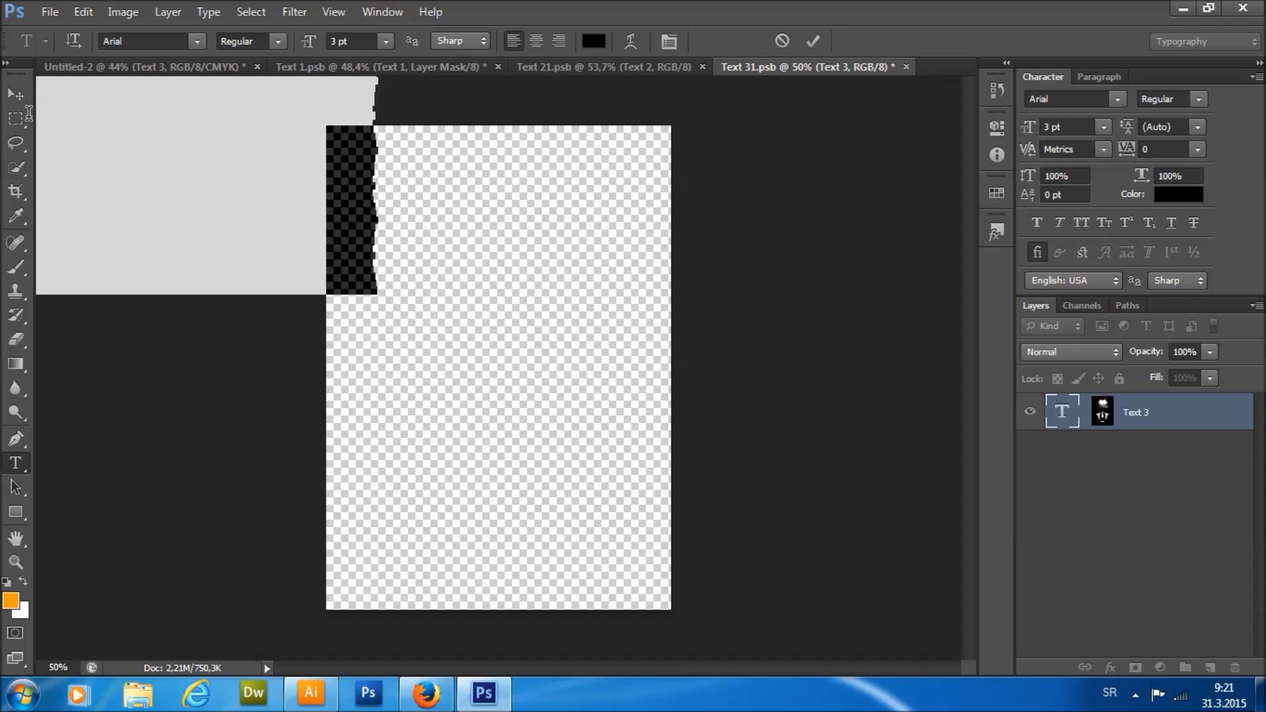
pyautogui.click(18, 96)
pyautogui.moveTo(610, 366); pyautogui.dragTo(633, 399)
# Save Text 31.psb and go back to the Untitled-2 portrait.
pyautogui.hotkey('ctrl', 's')
pyautogui.click(197, 64)
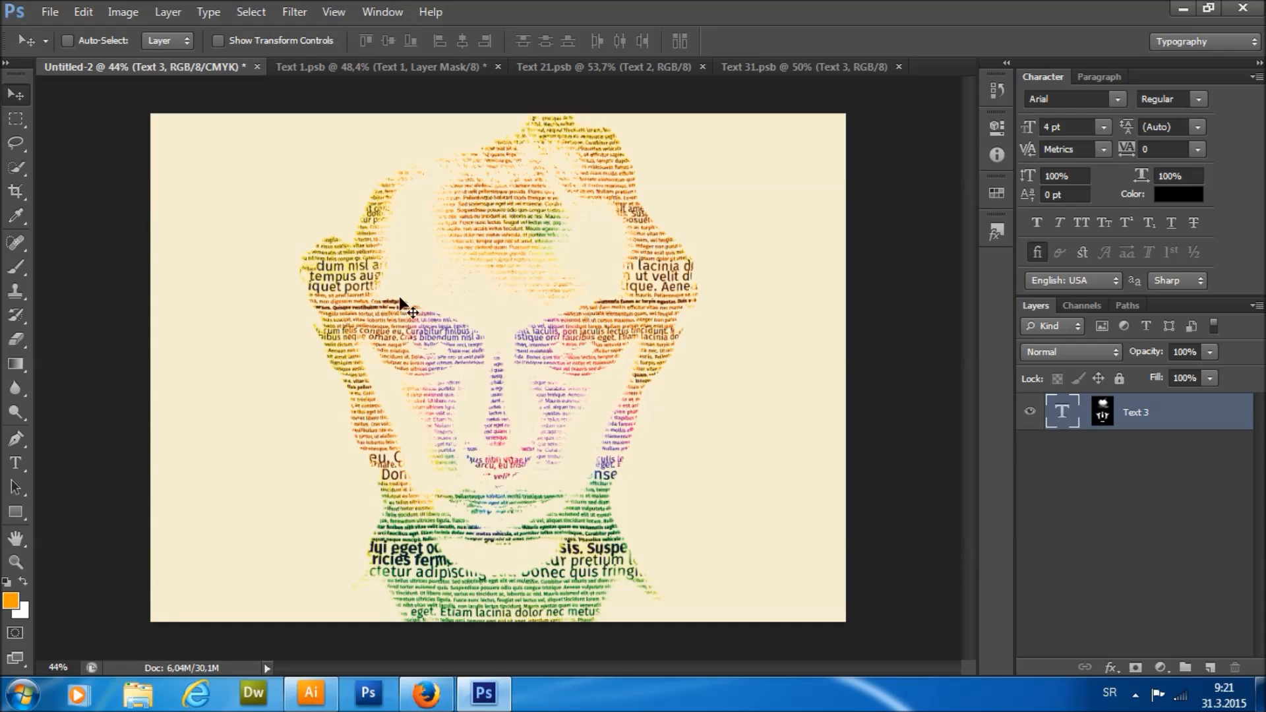
pyautogui.press('alt')
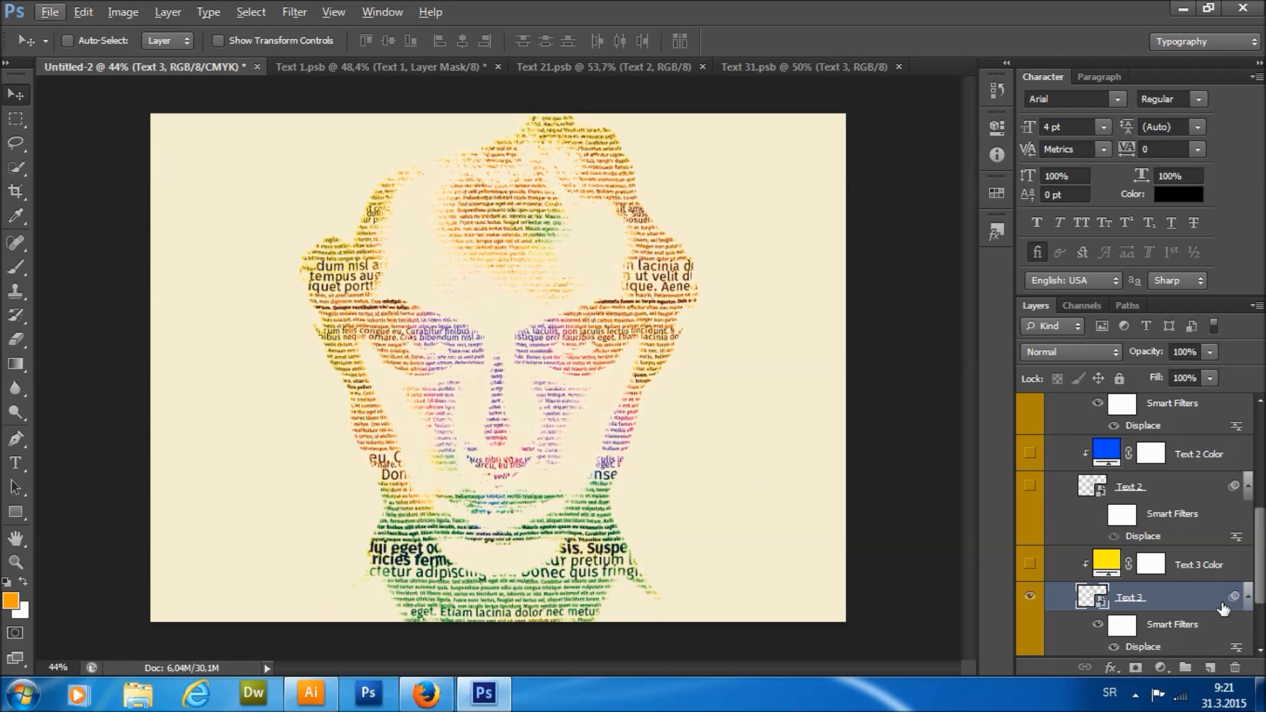
# Lower the Text 3 layer's opacity to 0% in the portrait and hide the layer.
pyautogui.moveTo(1210, 352); pyautogui.dragTo(565, 391)
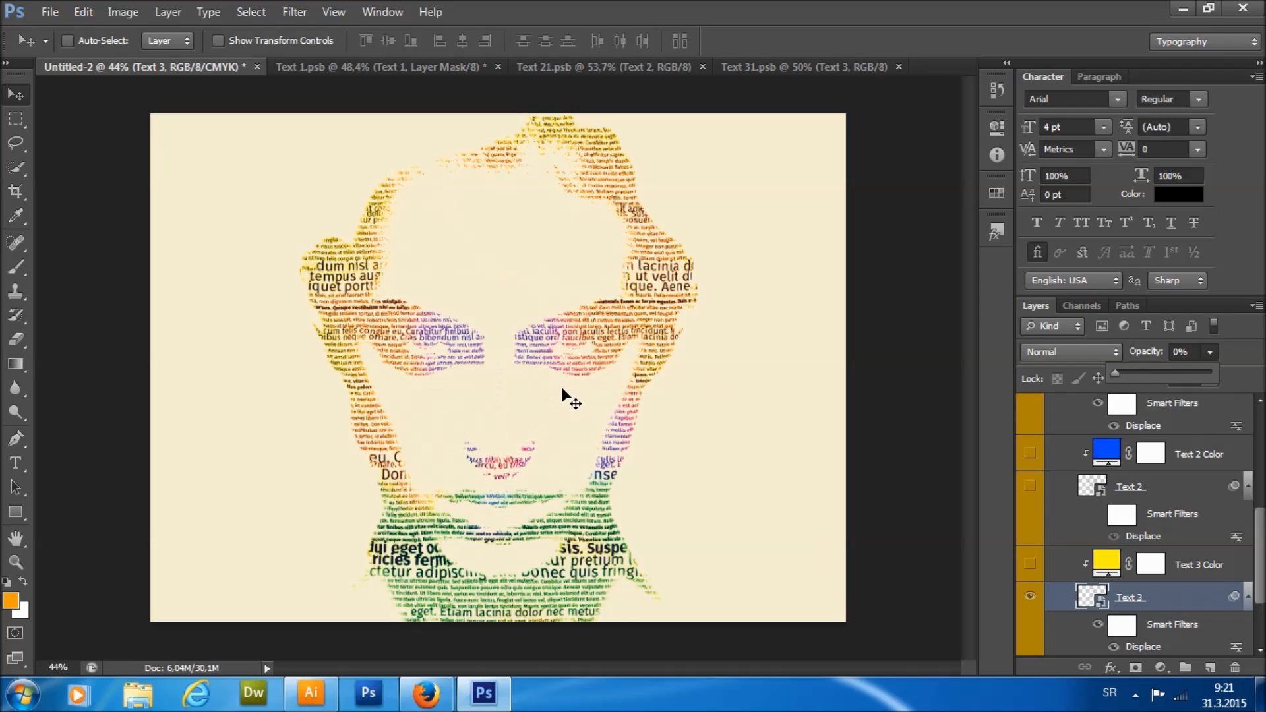
pyautogui.click(1031, 598)
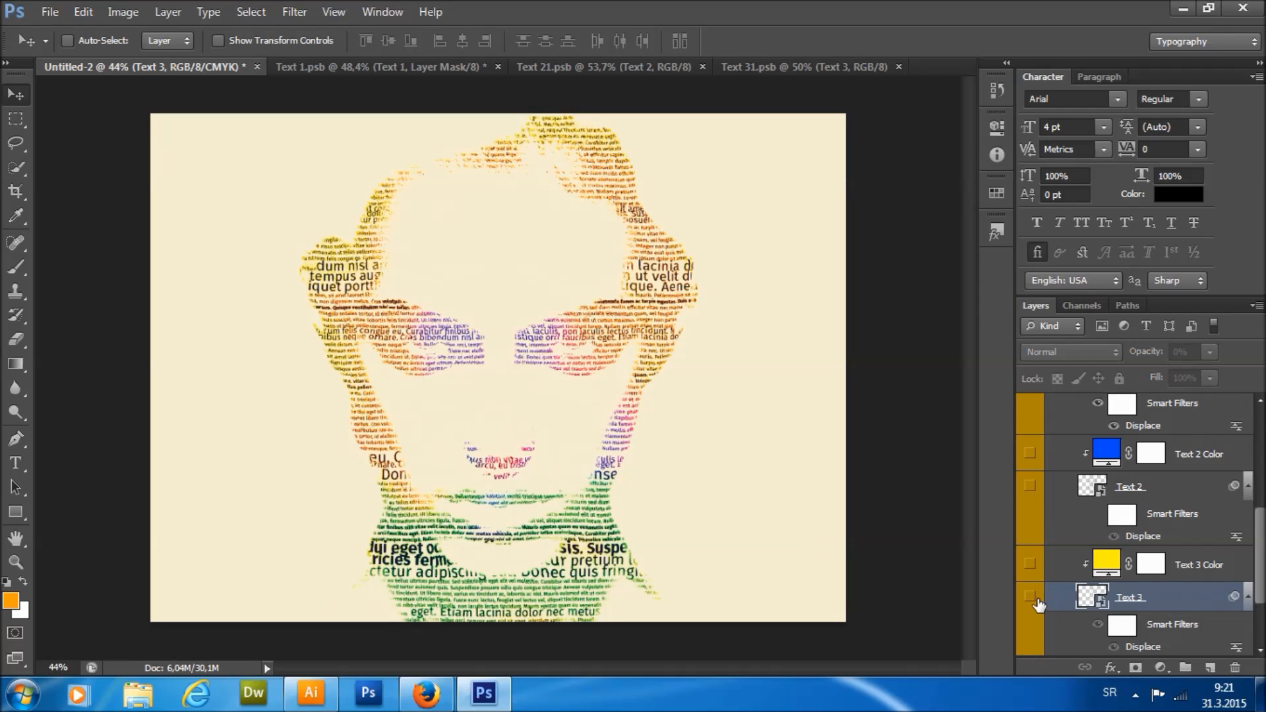
pyautogui.scroll(-4, 397, 298)
pyautogui.scroll(3, 418, 337)
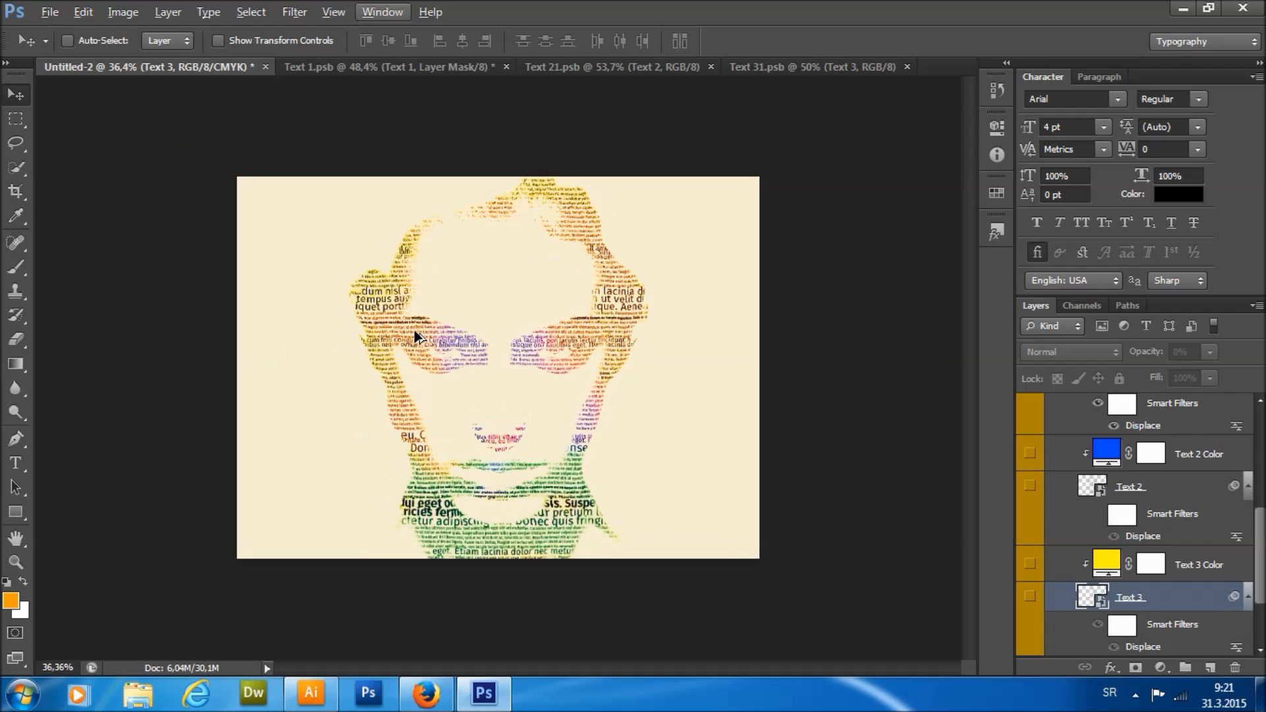
# Hide and show the Text 1 layer to check its effect on the portrait.
pyautogui.scroll(3, 1135, 514)
pyautogui.click(1062, 521)
pyautogui.click(1028, 521)
pyautogui.click(1028, 521)
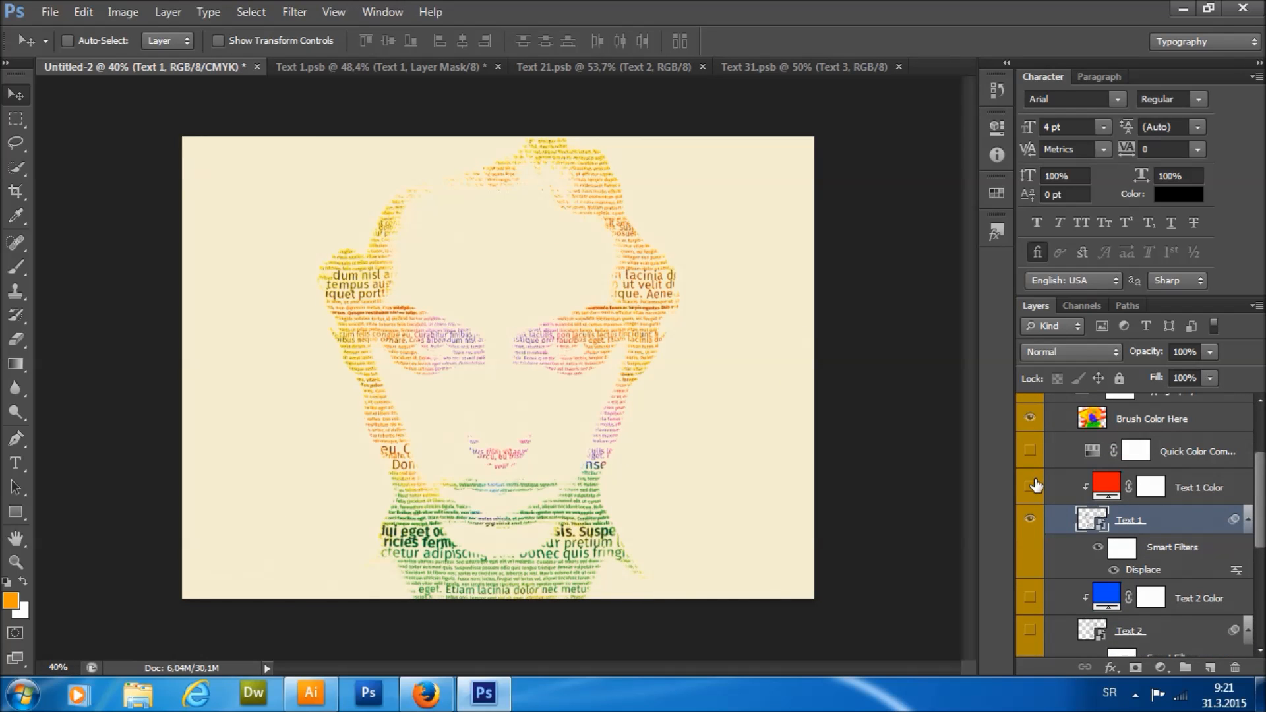
# Collapse the Typography 1 and Typography groups and glance through the Color Options group.
pyautogui.scroll(2, 1079, 458)
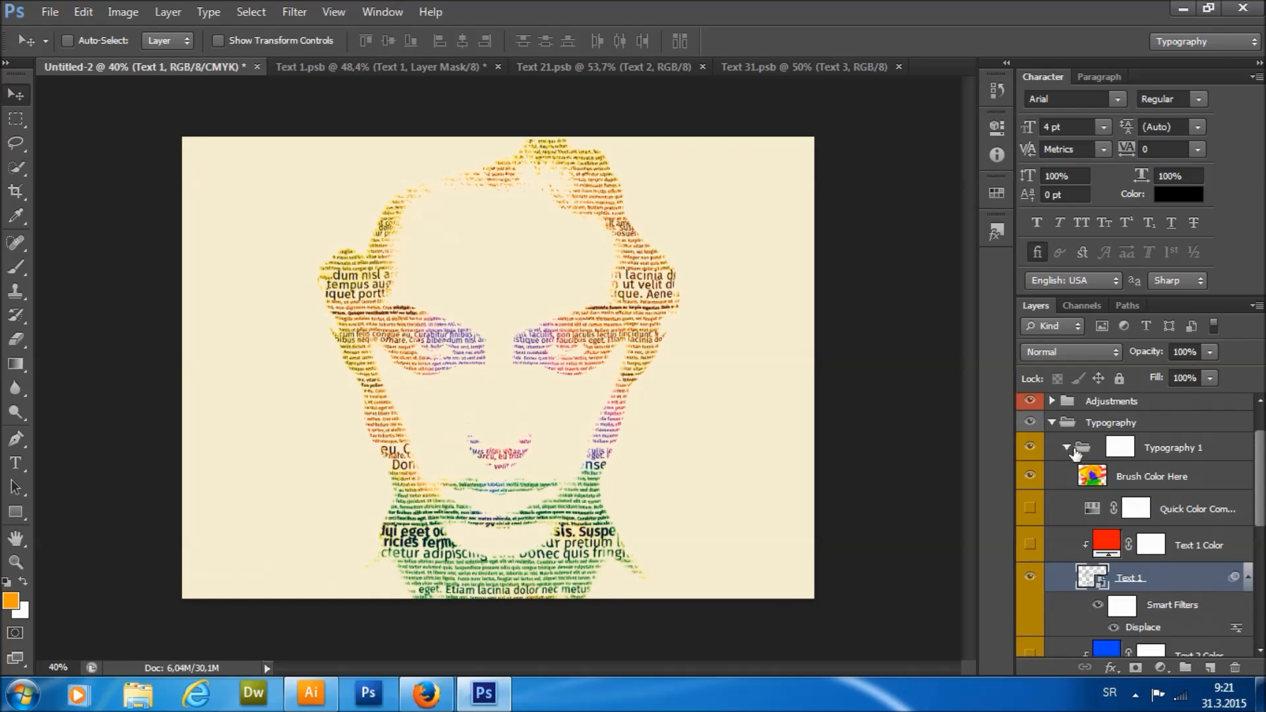
pyautogui.click(1072, 449)
pyautogui.click(1054, 477)
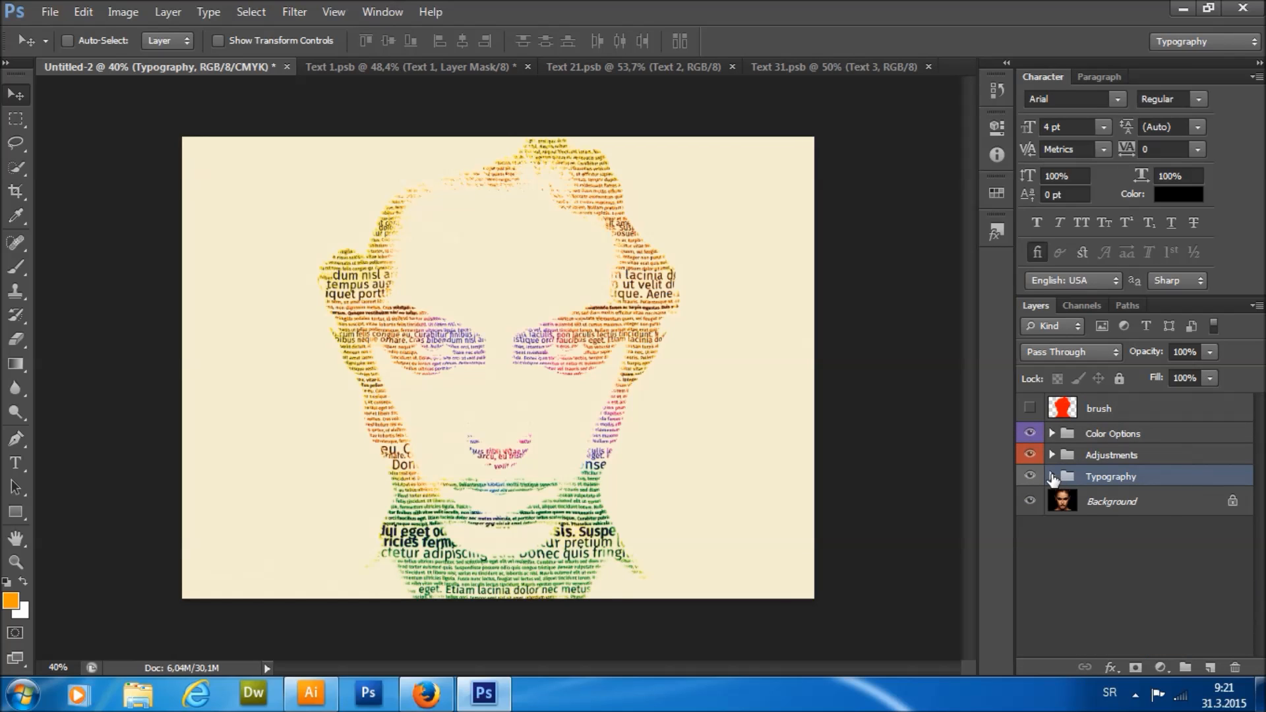
pyautogui.click(1053, 434)
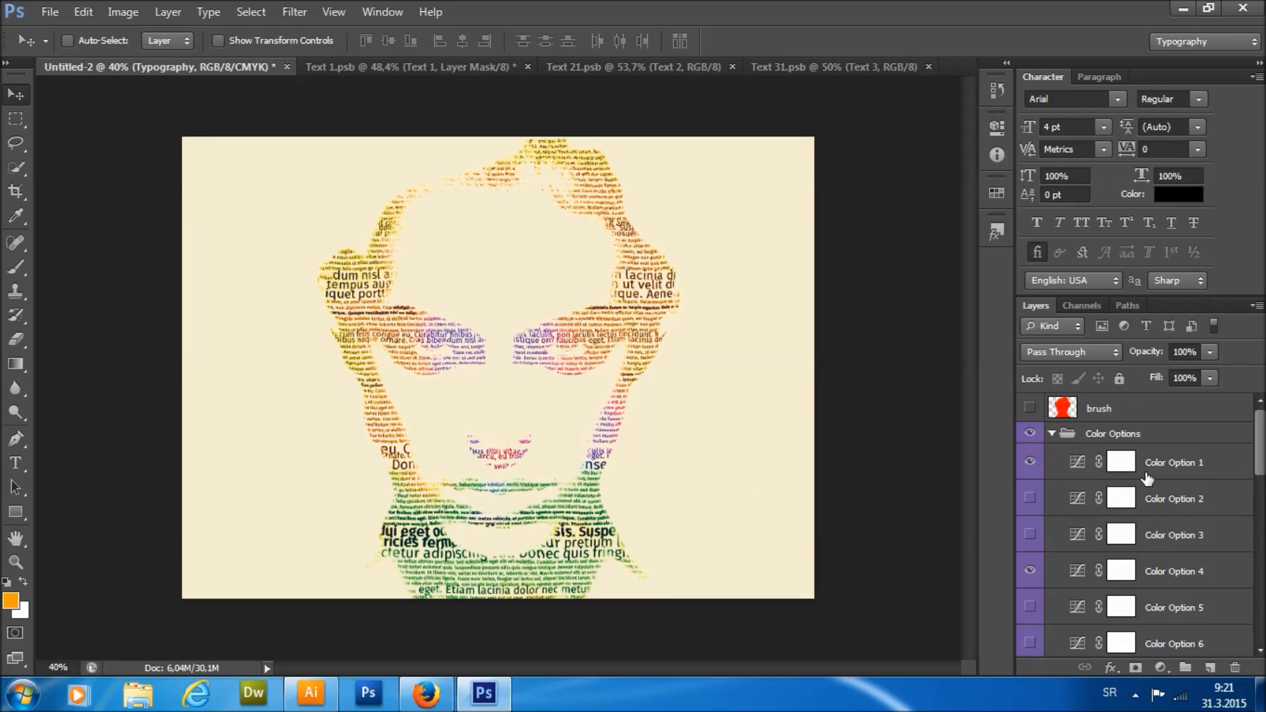
pyautogui.click(1053, 434)
# Create a new layer above the Color Options group and fill it with the merged portrait using Apply Image.
pyautogui.click(1114, 434)
pyautogui.click(1211, 666)
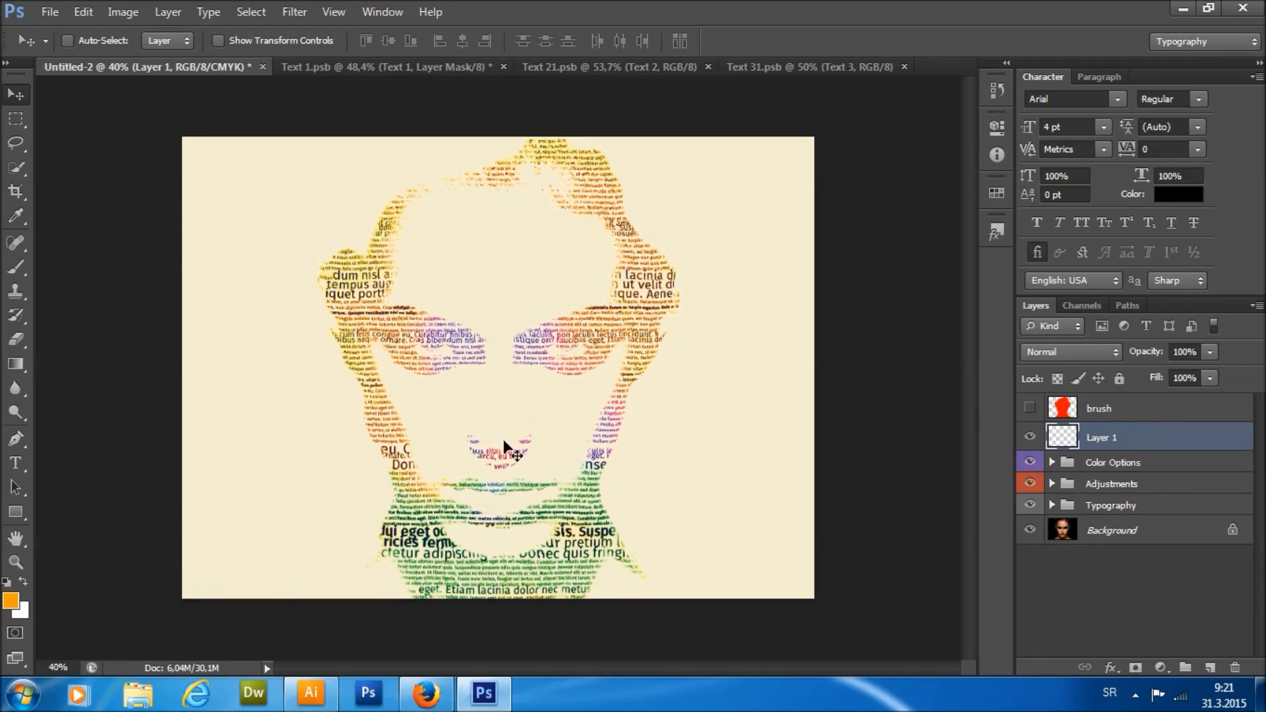
pyautogui.click(117, 18)
pyautogui.click(198, 275)
pyautogui.press('Escape')
# Apply a High Pass filter with a 2.0-pixel radius to Layer 1.
pyautogui.click(122, 12)
pyautogui.click(294, 12)
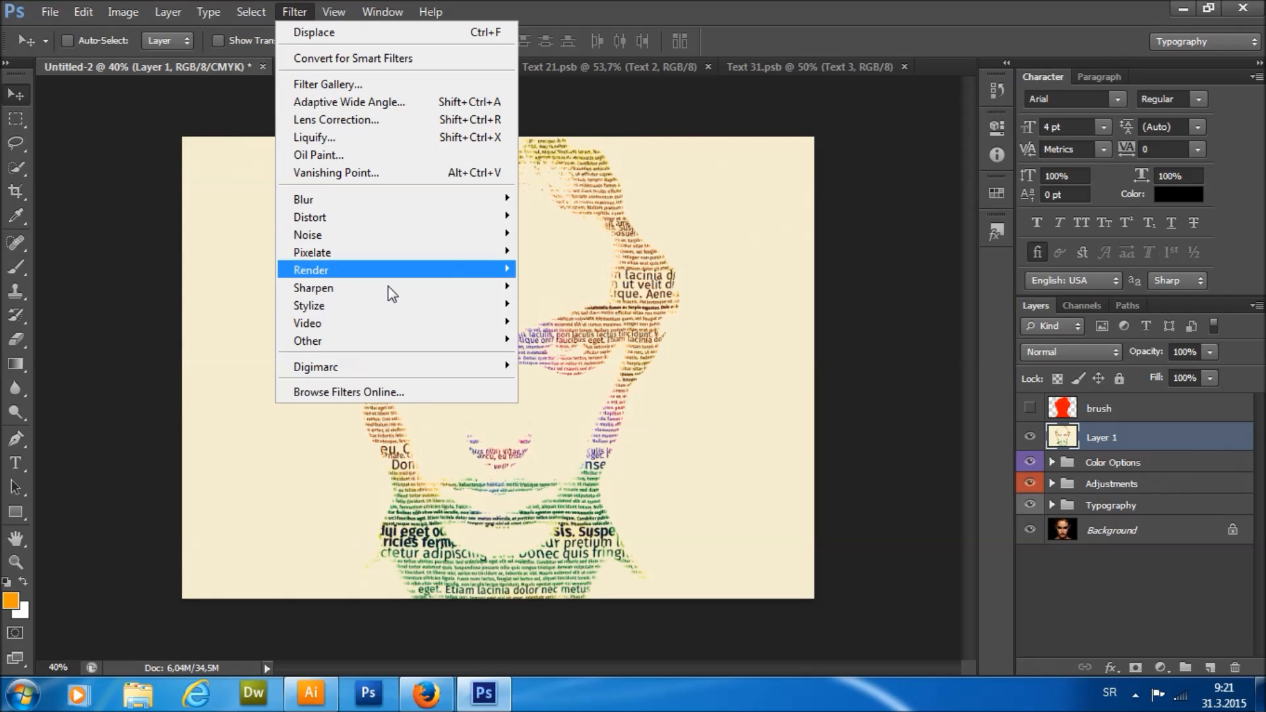
pyautogui.click(557, 358)
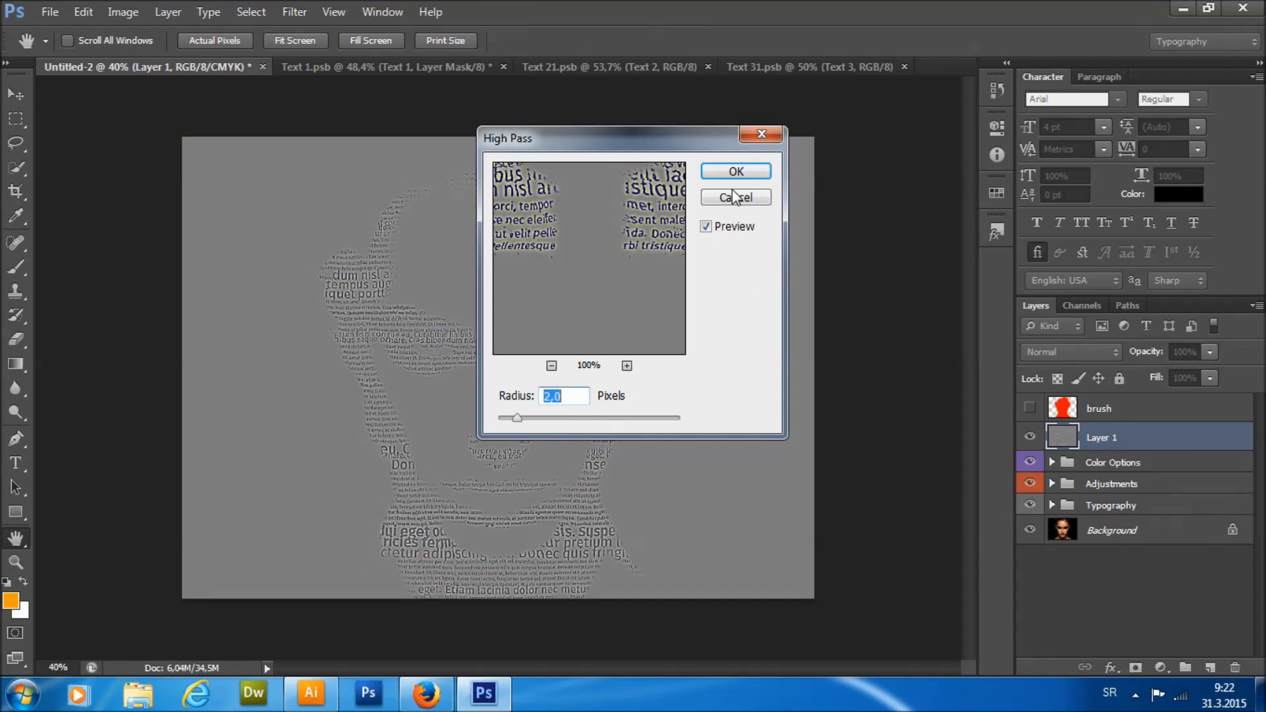
pyautogui.click(732, 171)
# Set Layer 1's blend mode to Linear Light and its opacity to 20%.
pyautogui.press('v')
pyautogui.click(1070, 352)
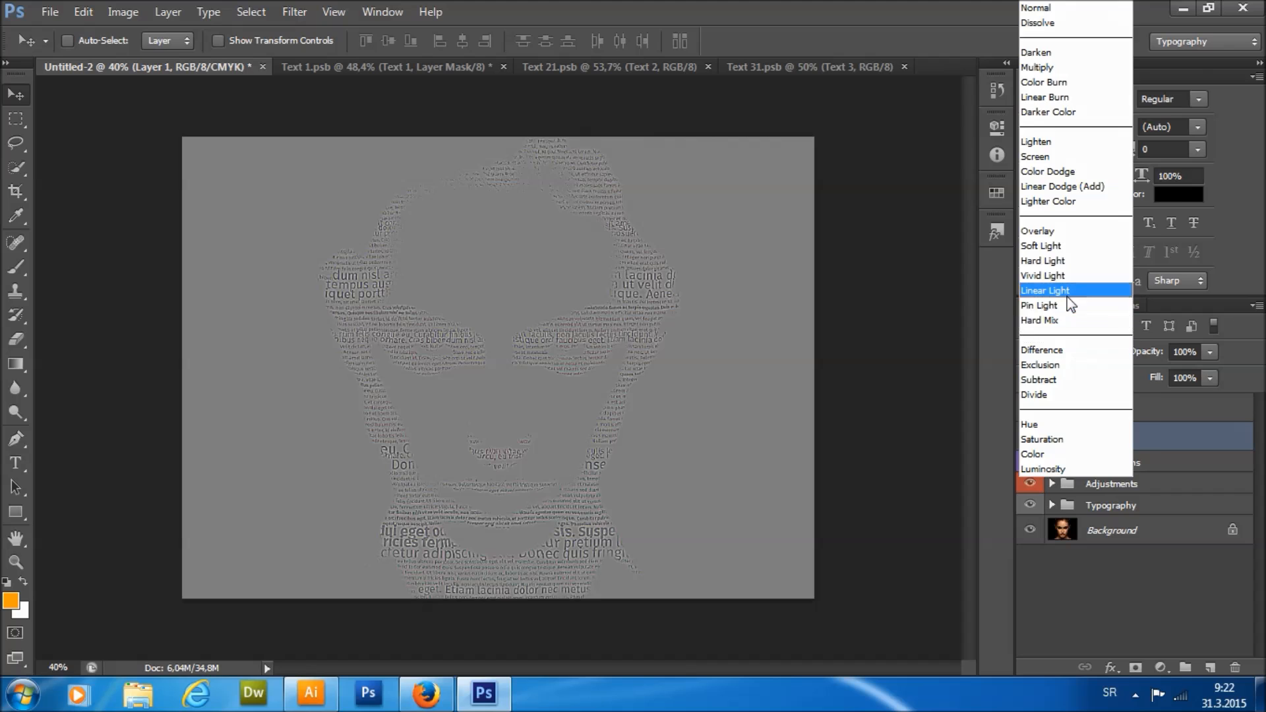
pyautogui.click(1046, 285)
pyautogui.moveTo(1164, 359); pyautogui.dragTo(1106, 358)
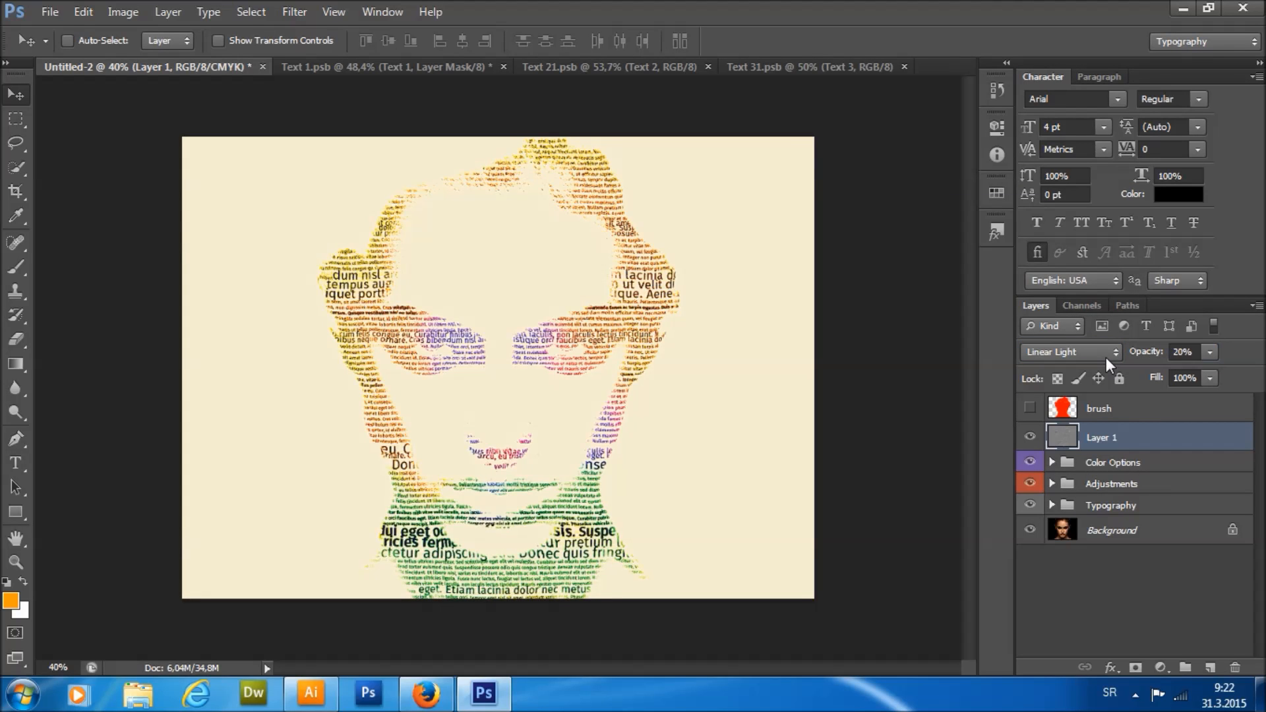
pyautogui.scroll(1, 531, 333)
pyautogui.press('alt')
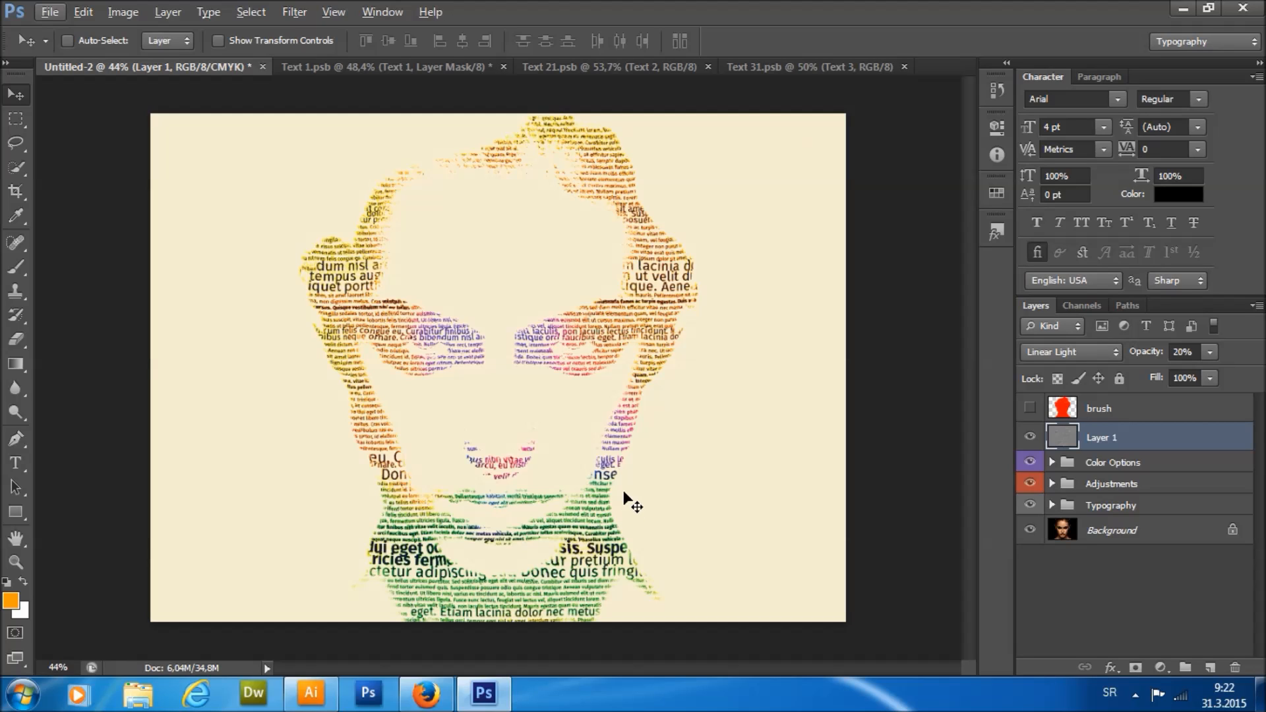